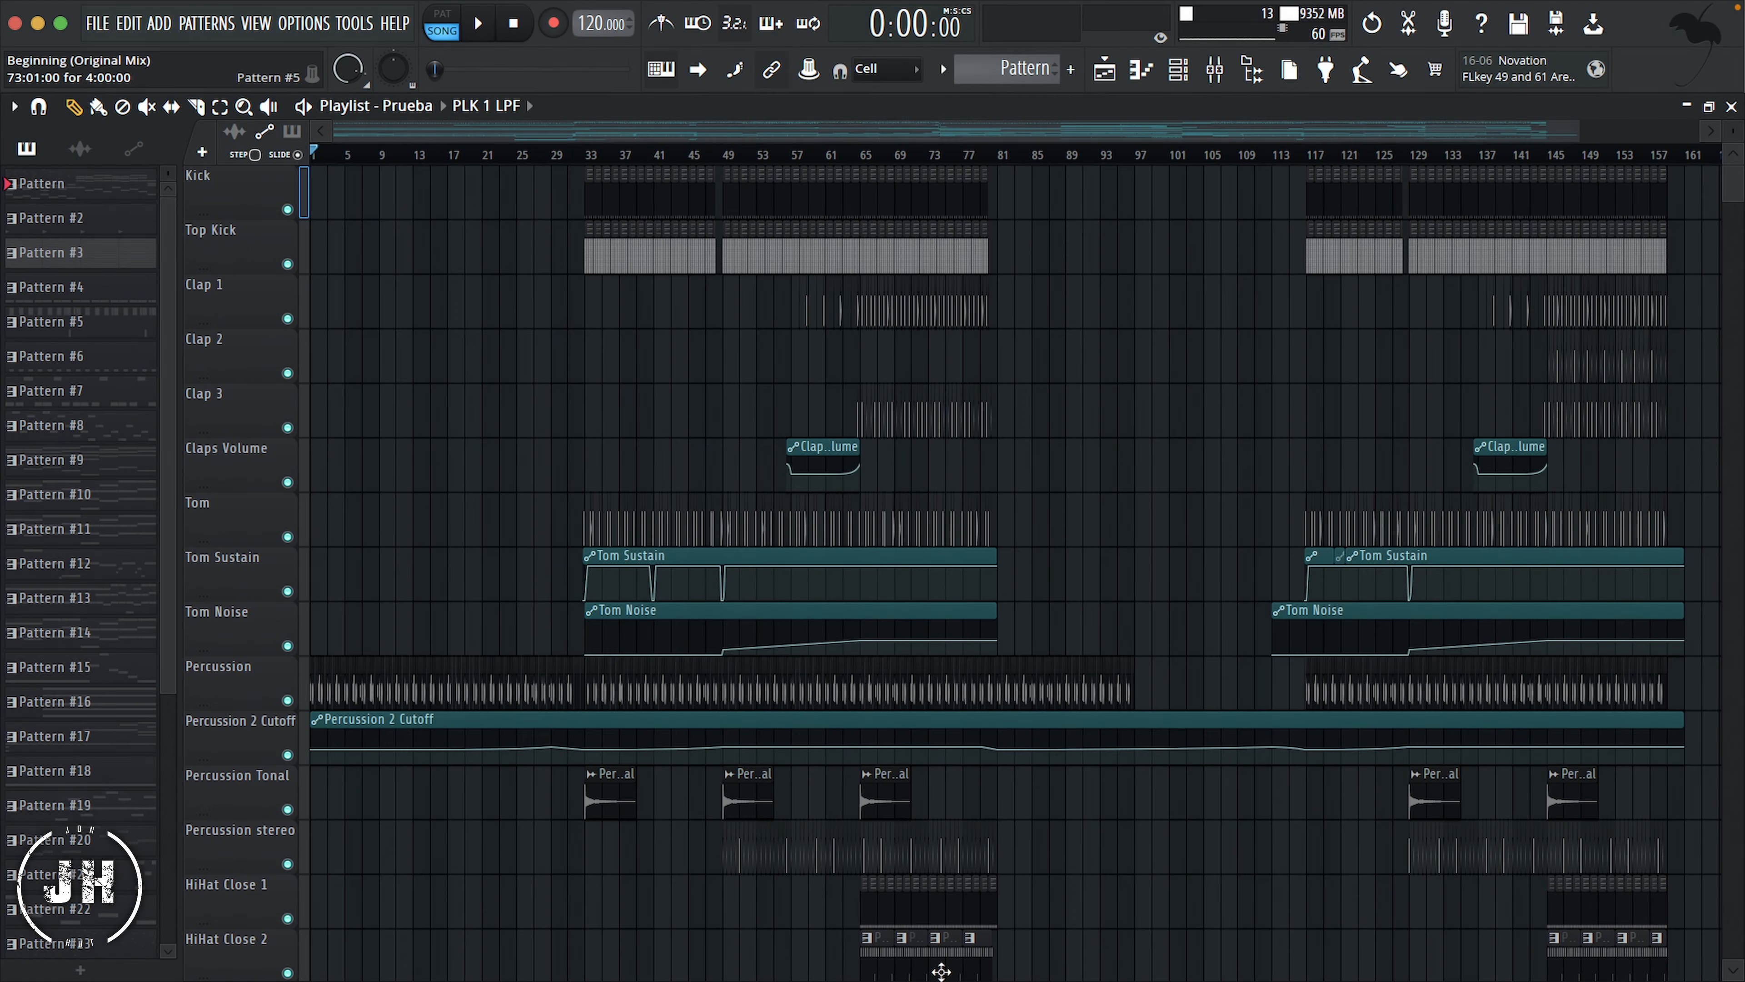
Step: Set the project's data folder option to "Store data in the specified folder" and browse to the 3EllO drive for its location
key(F9)
click(311, 24)
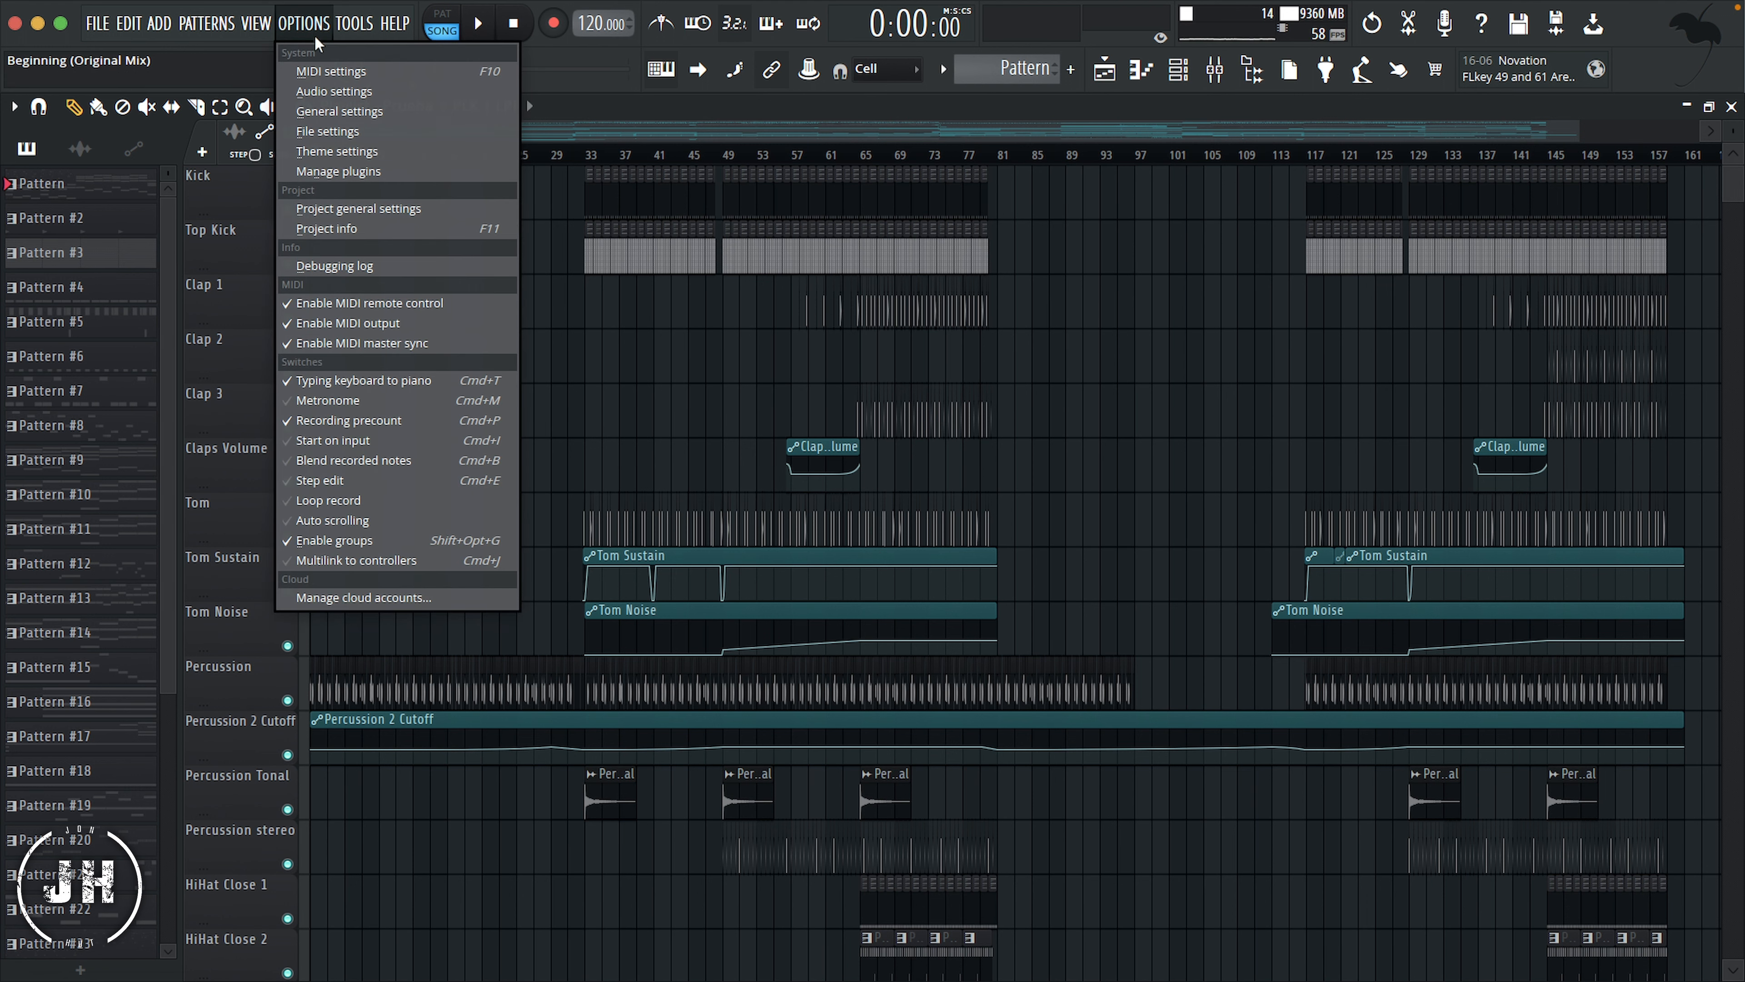
click(335, 128)
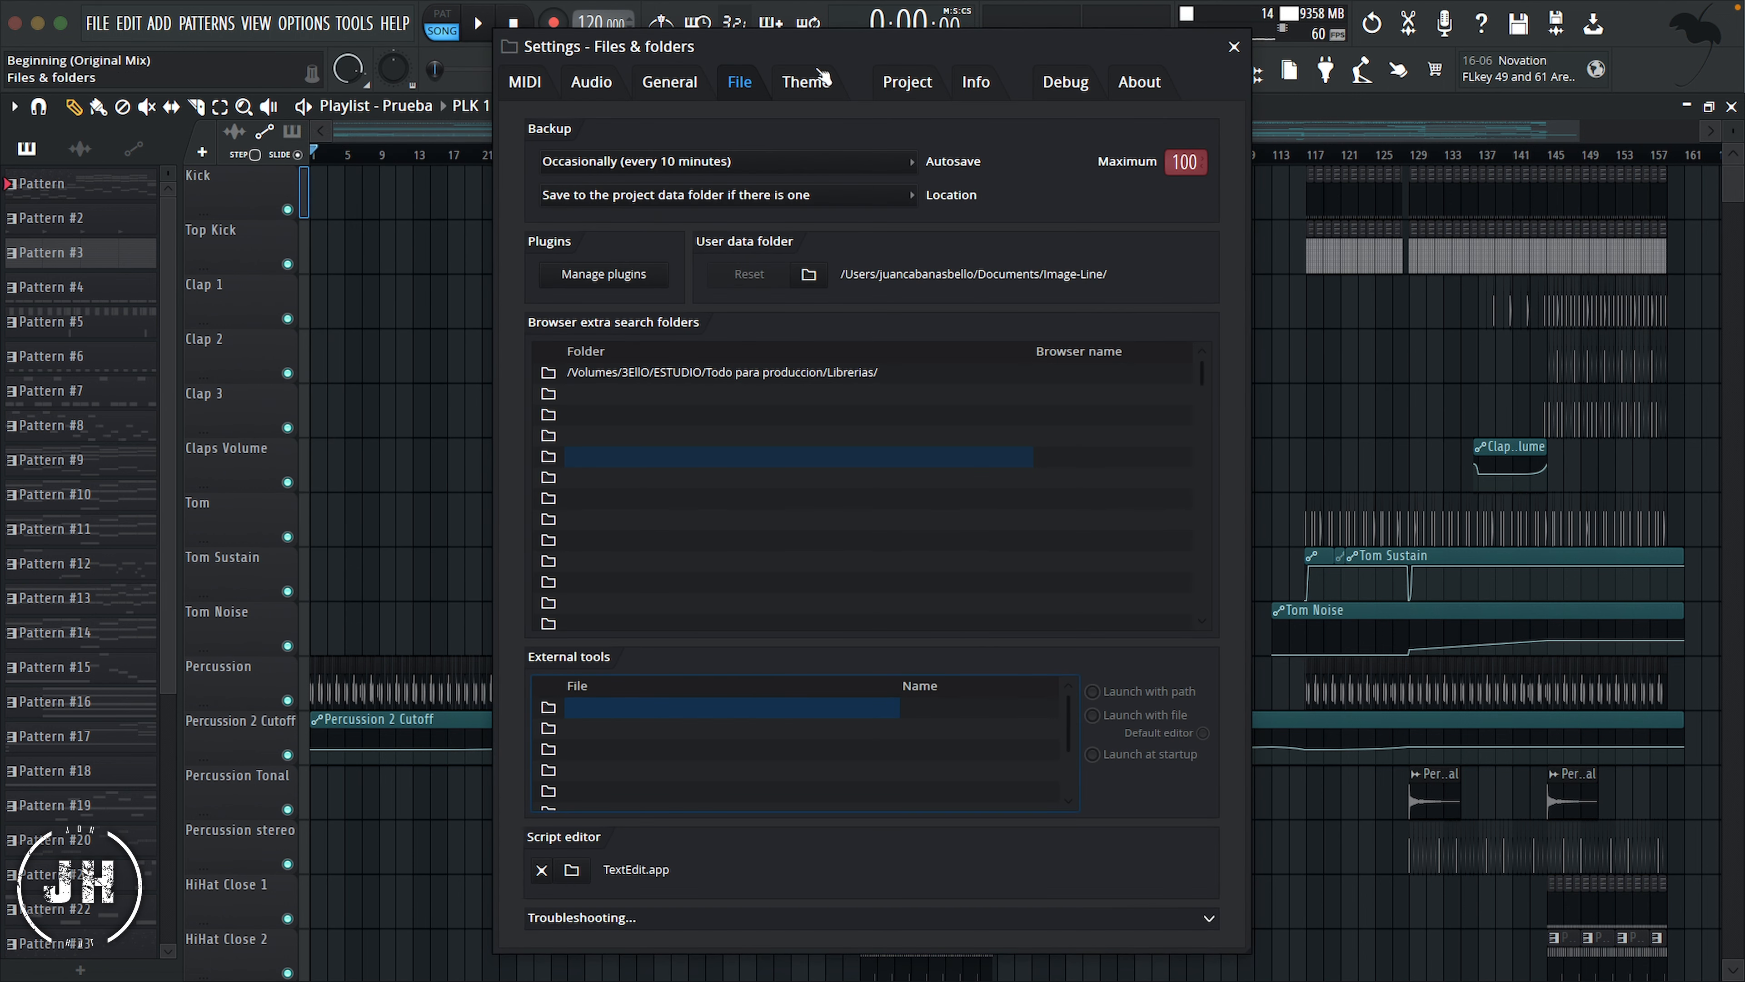
click(920, 91)
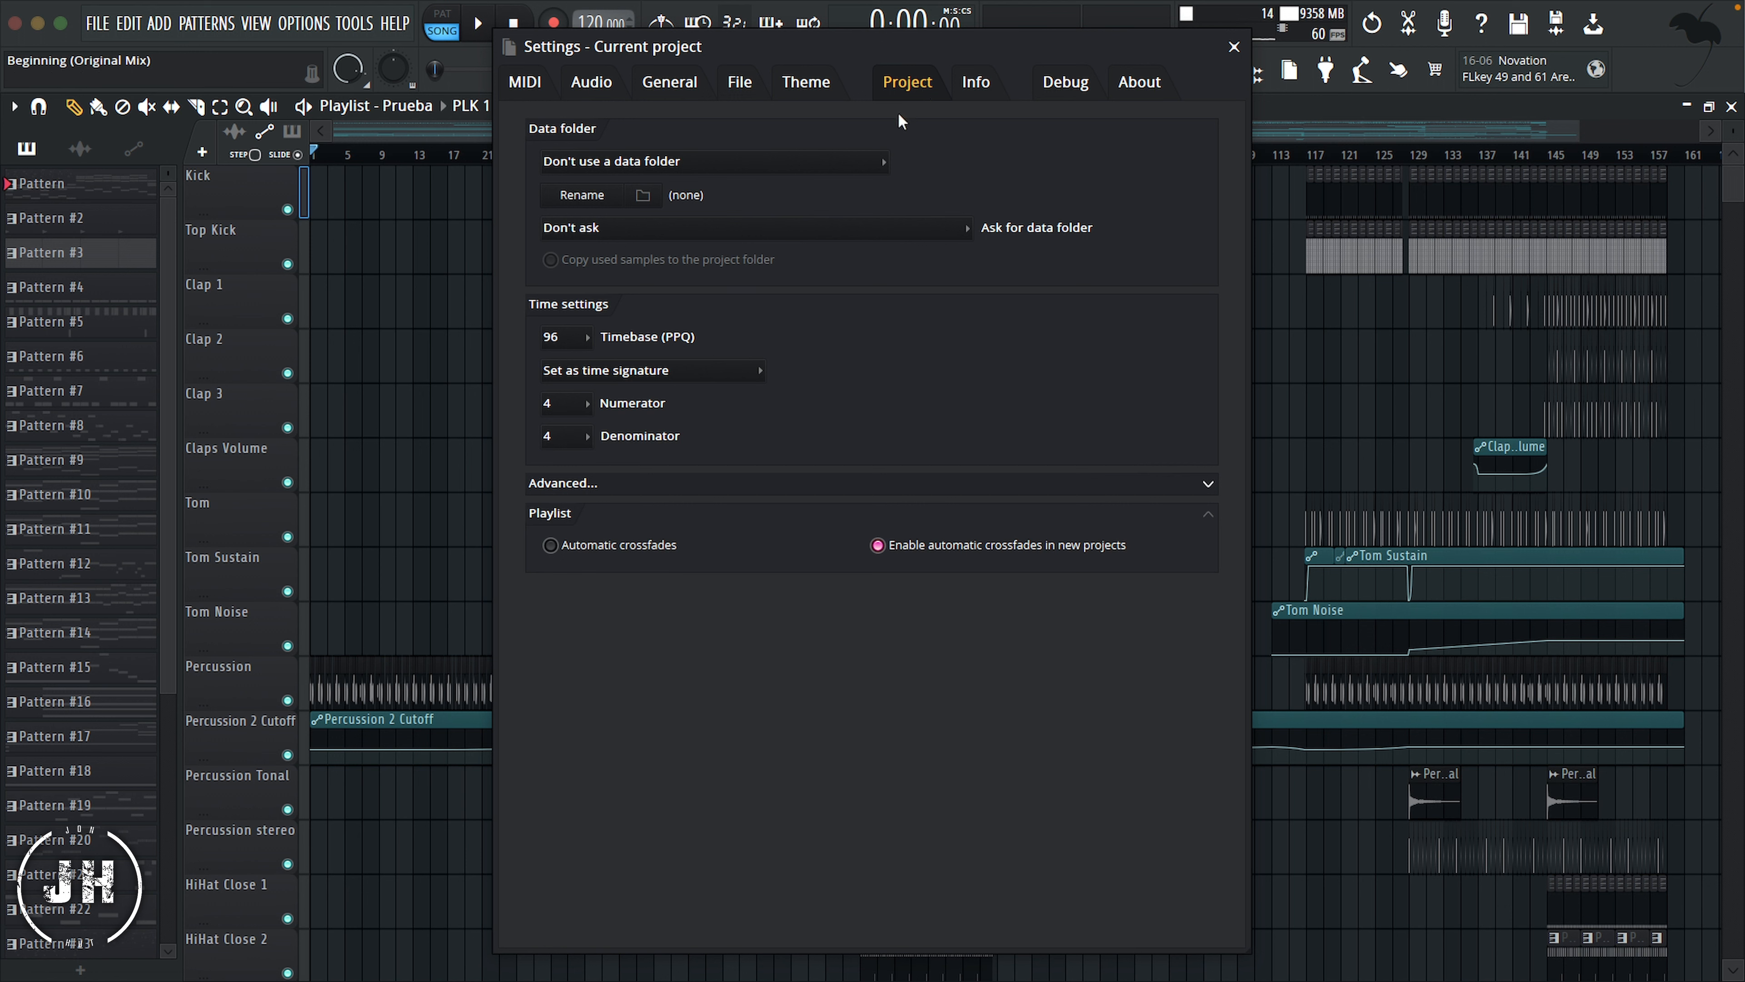
click(886, 165)
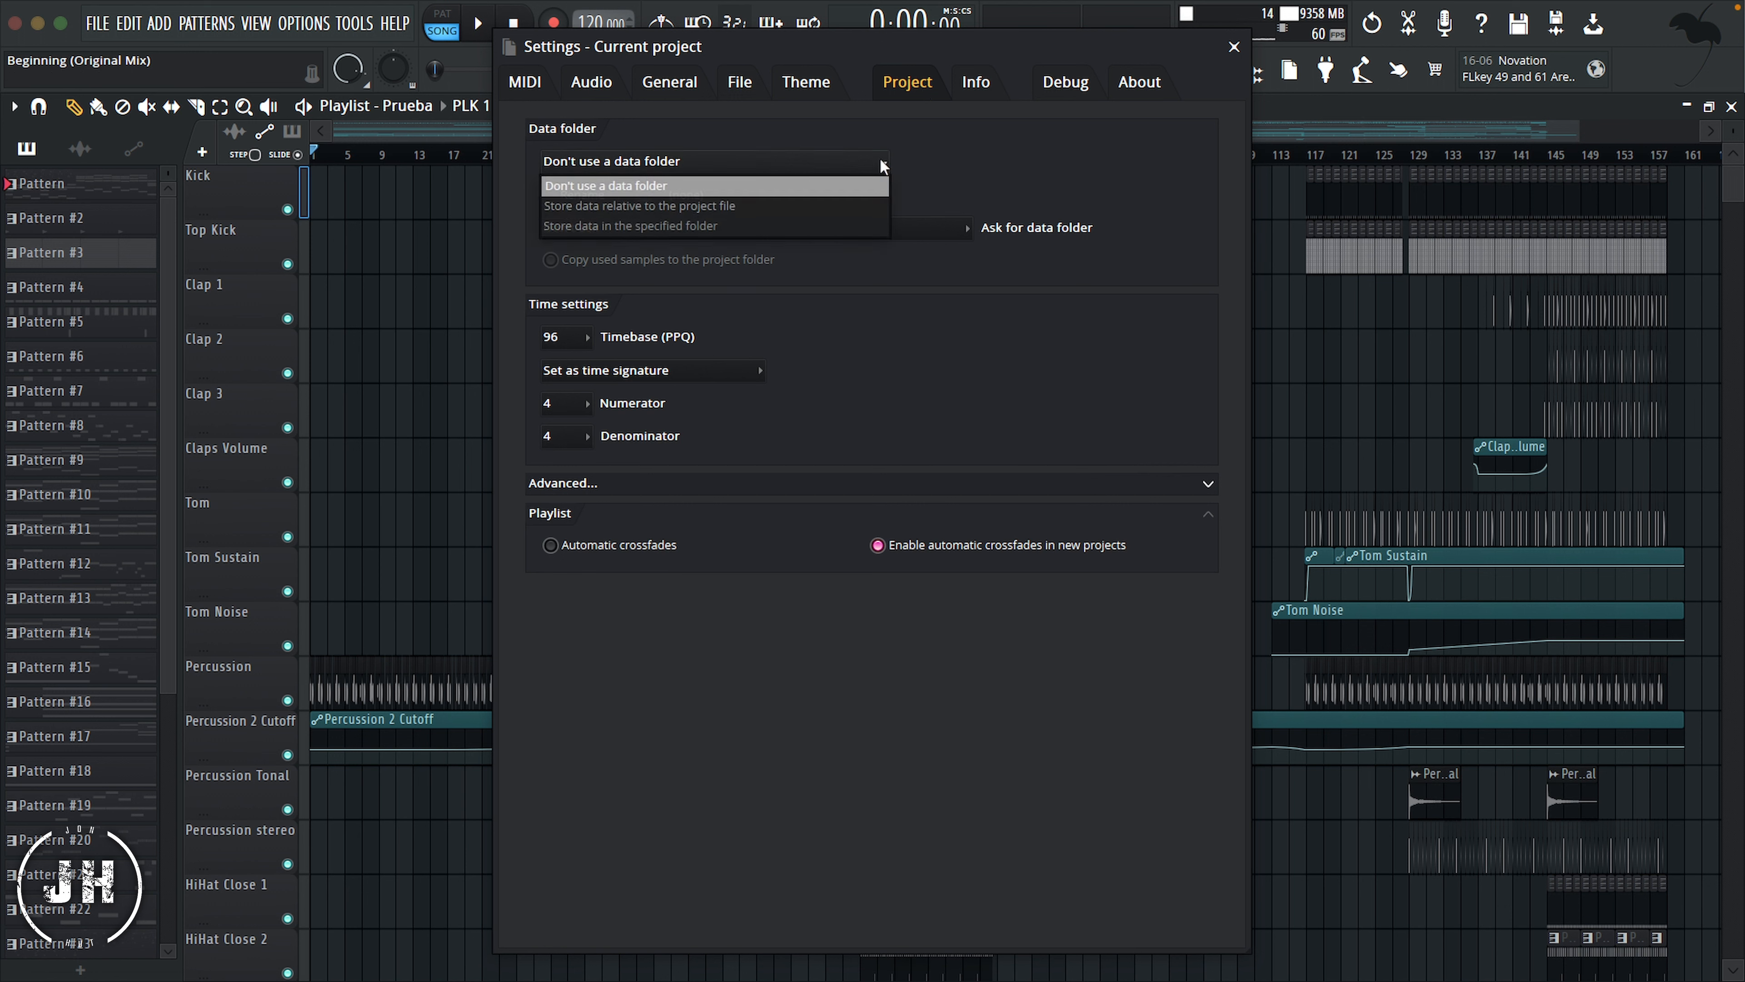
click(751, 225)
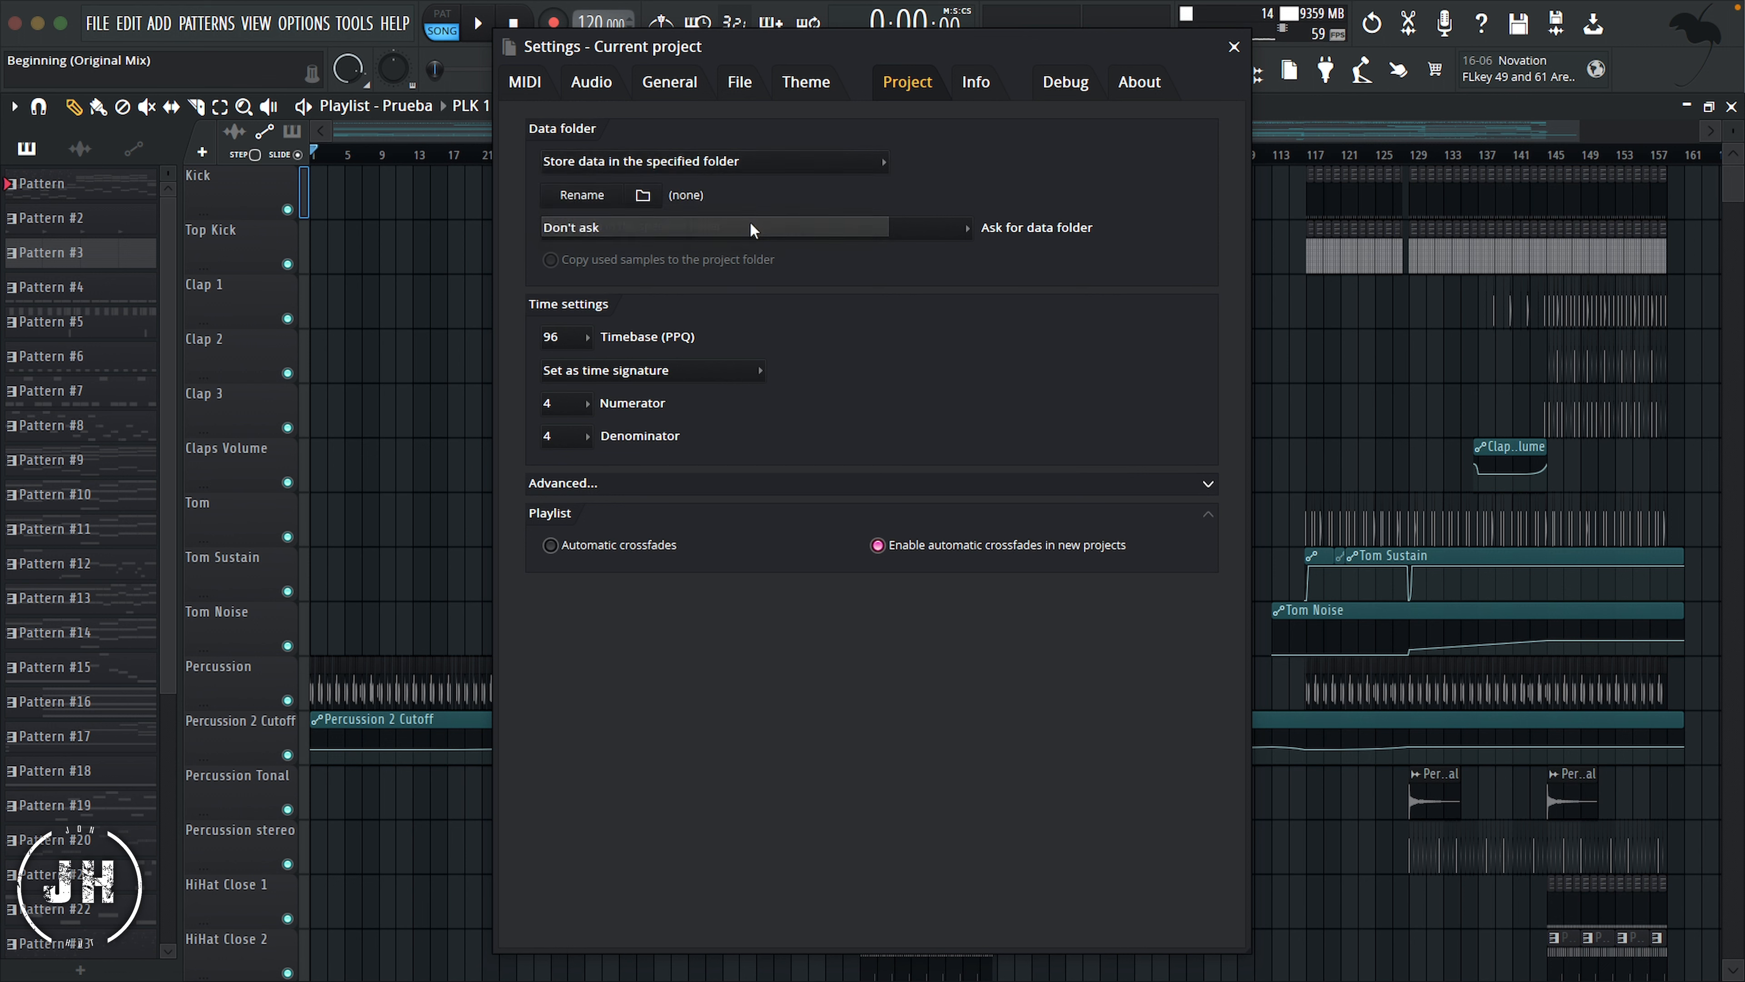
click(654, 200)
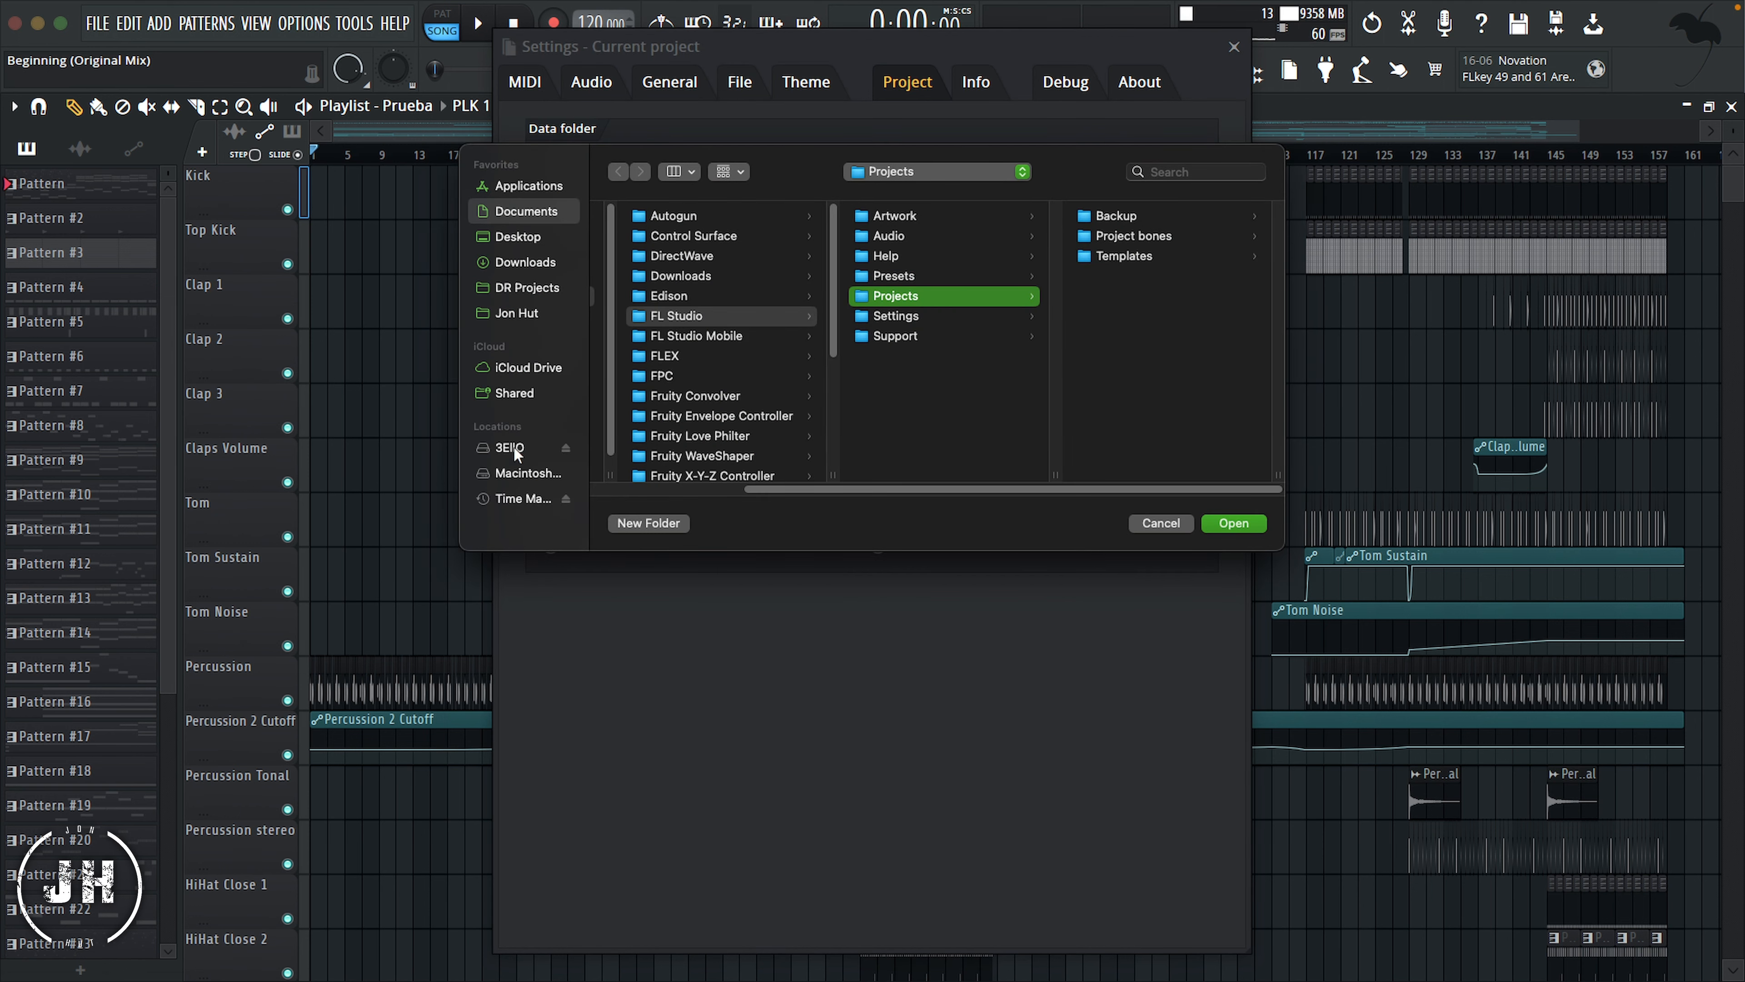
click(515, 449)
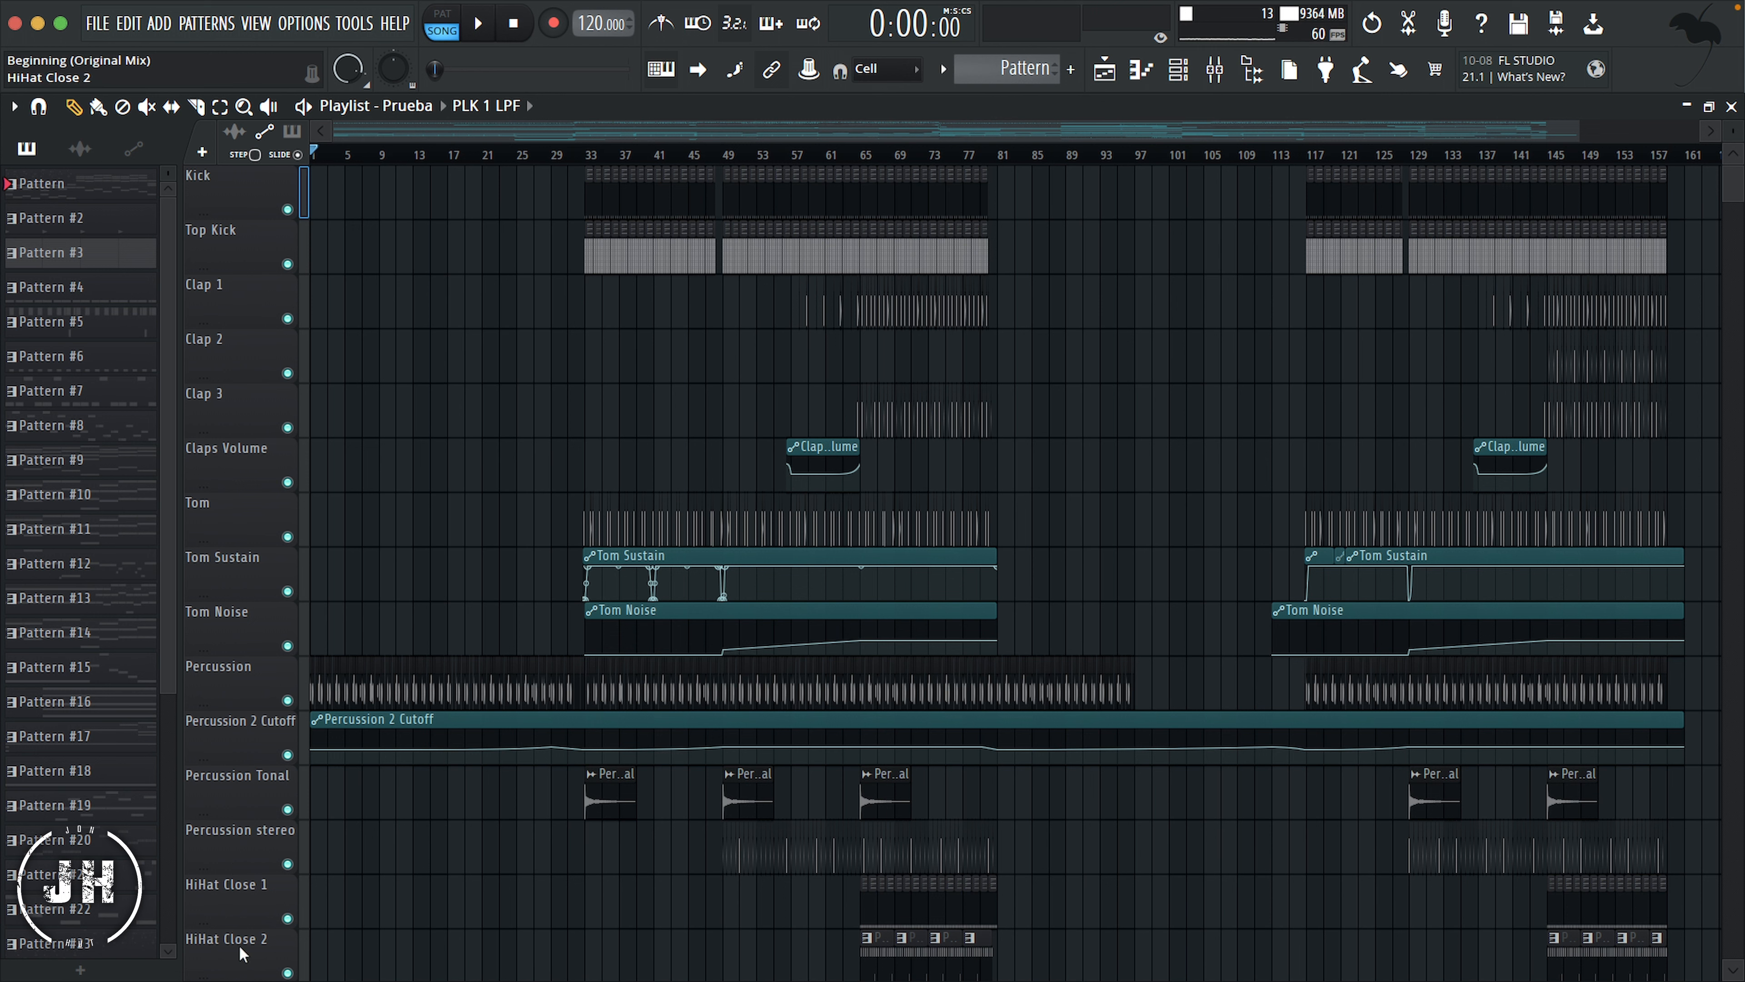
Step: Insert a new playlist track above the Kick track and name it "Kick"
click(246, 461)
mouse_move(246, 461)
mouse_down()
mouse_move(247, 299)
mouse_move(247, 572)
mouse_move(247, 475)
mouse_up()
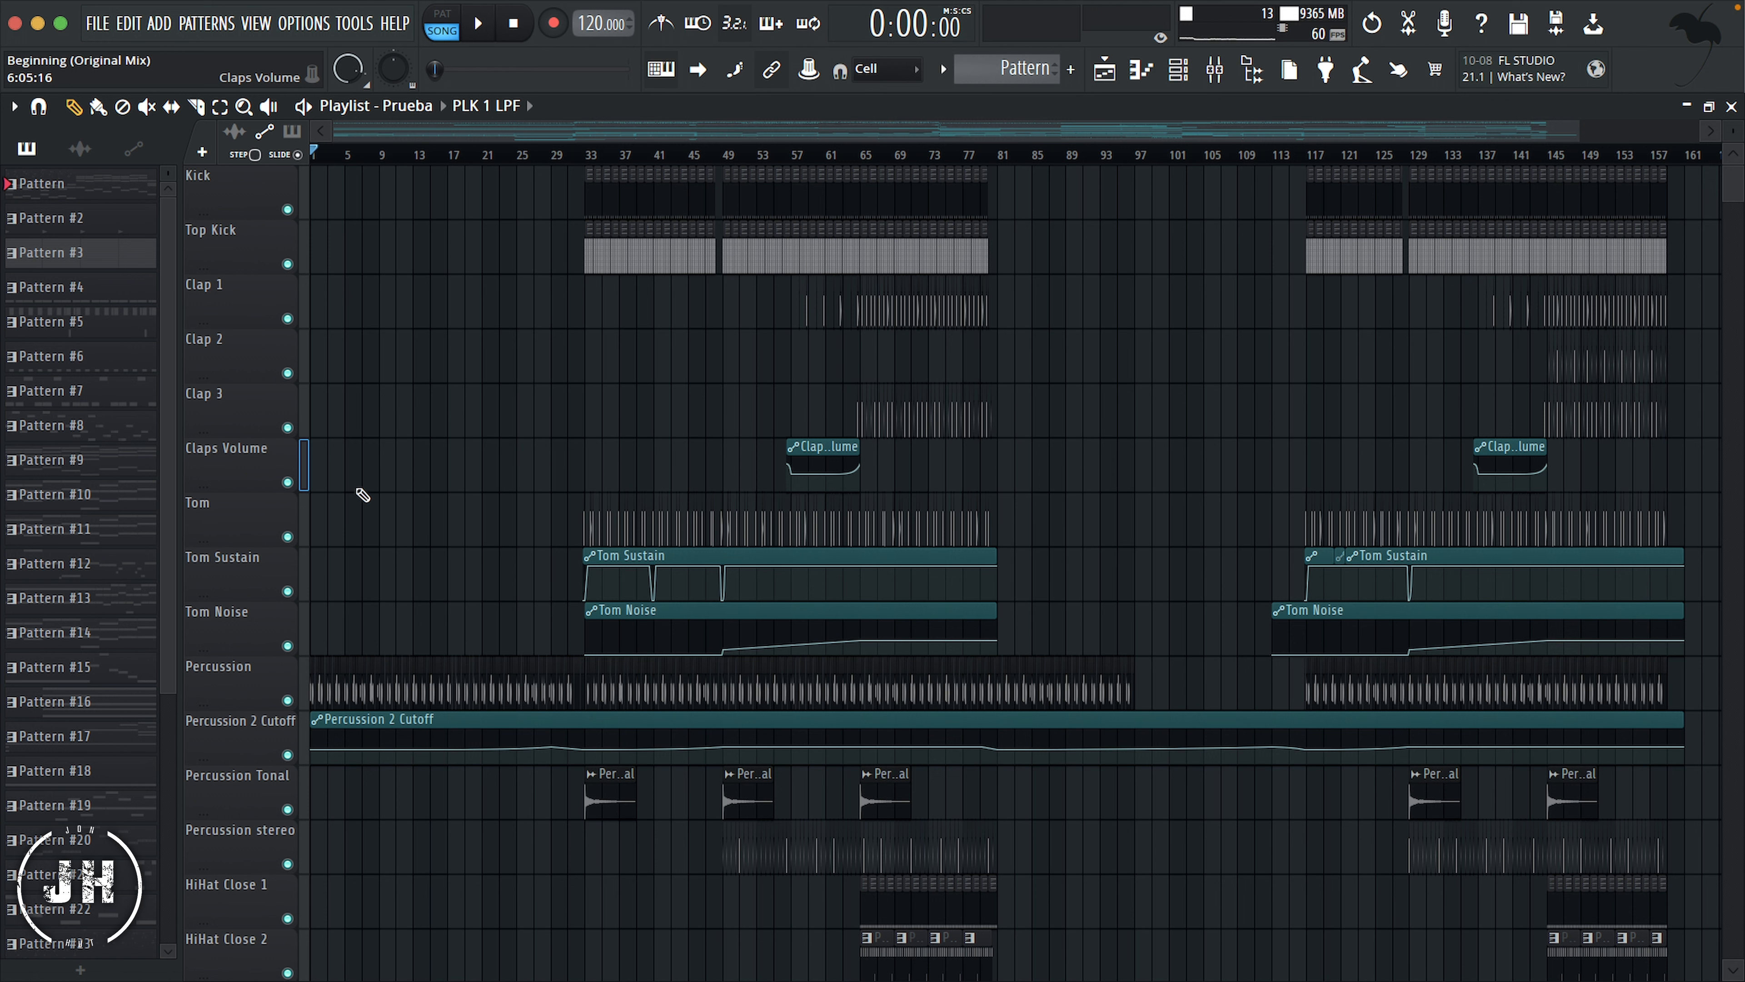
right_click(237, 185)
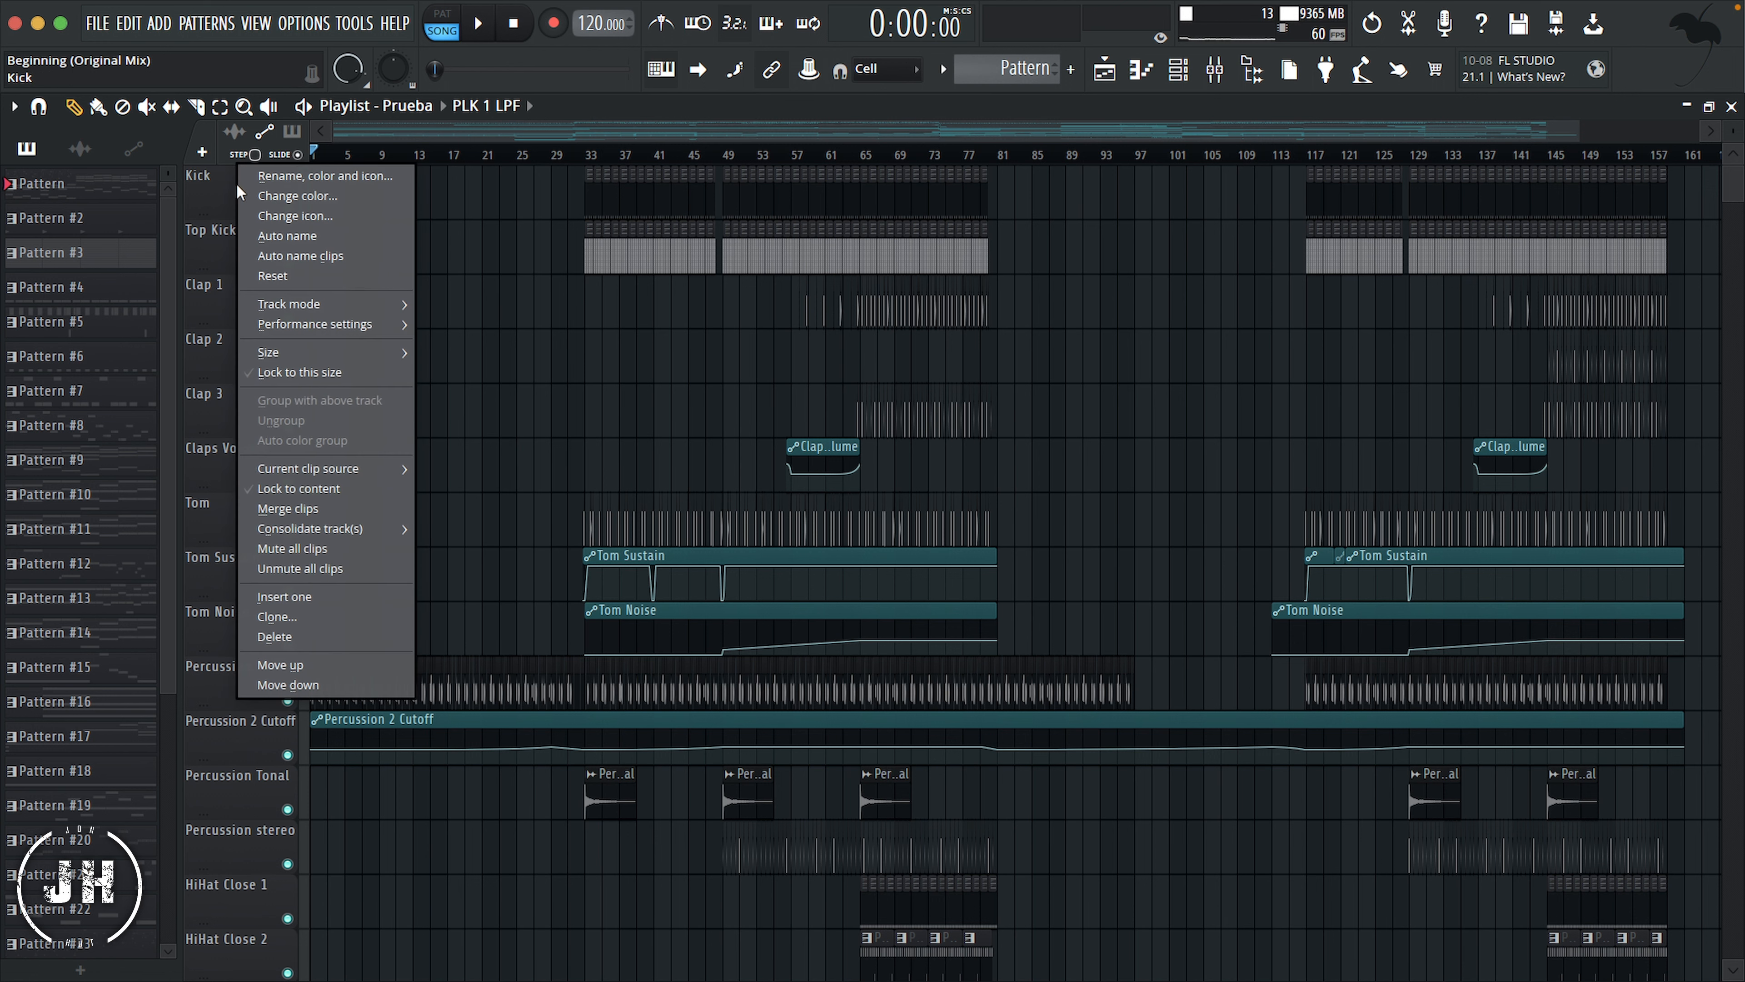
click(333, 598)
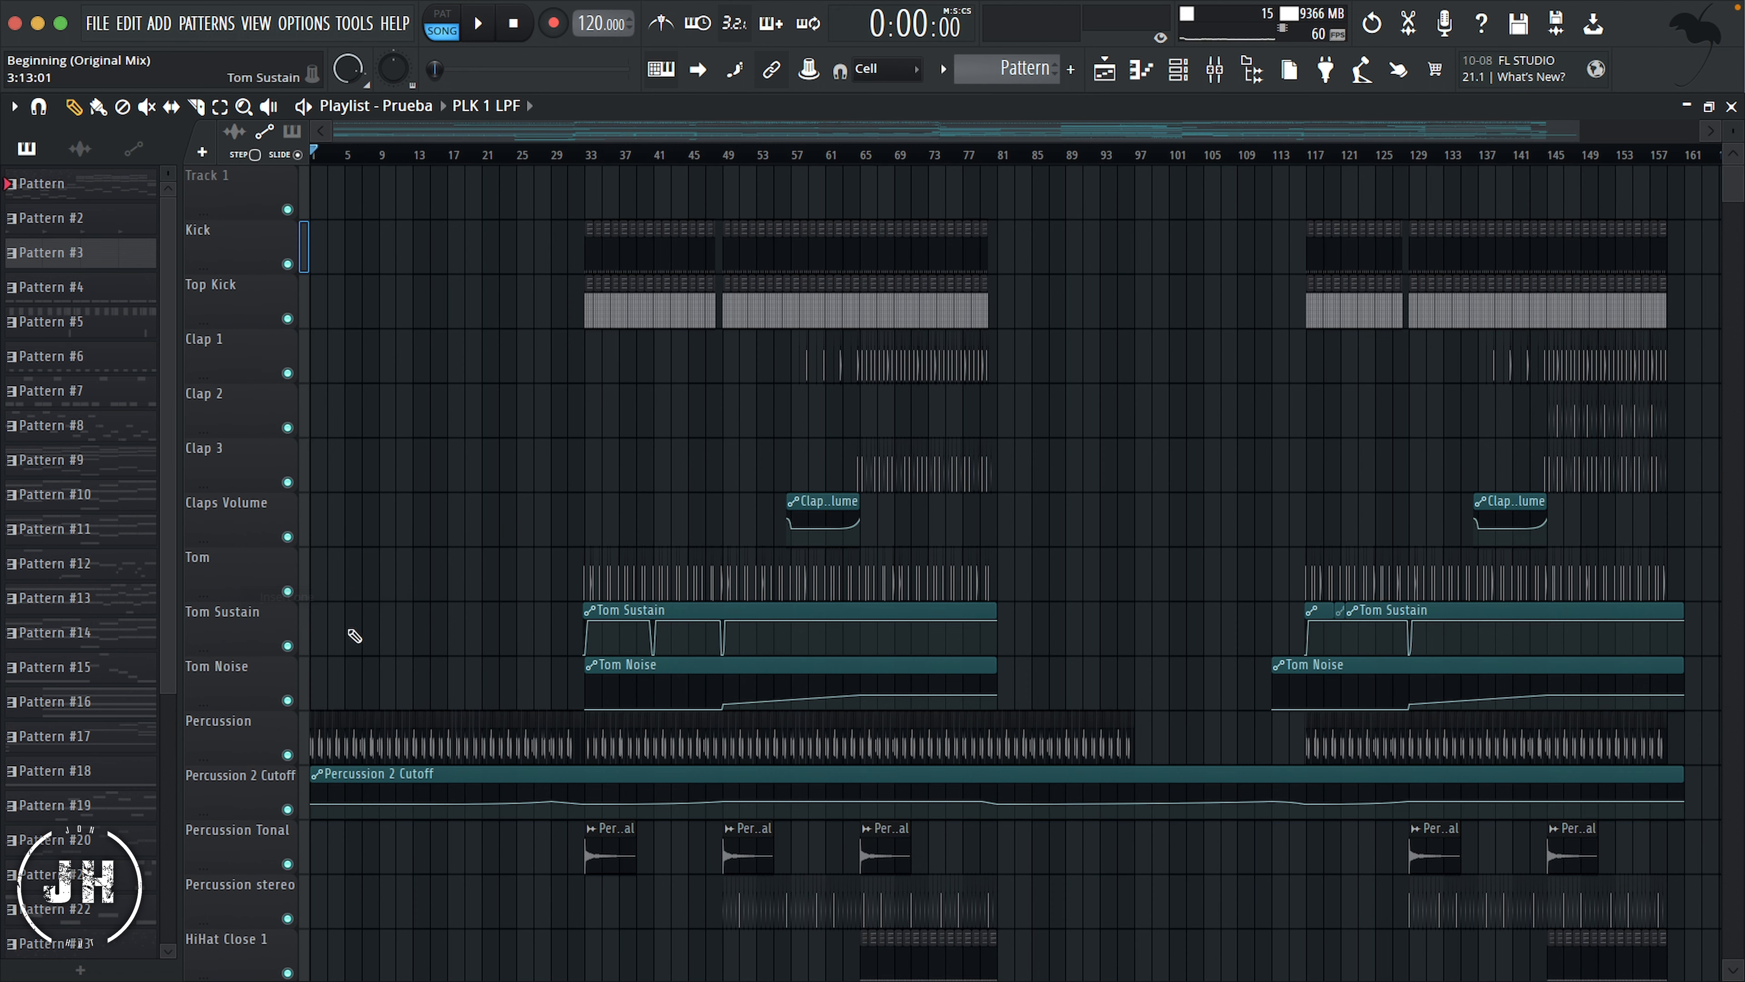
right_click(255, 188)
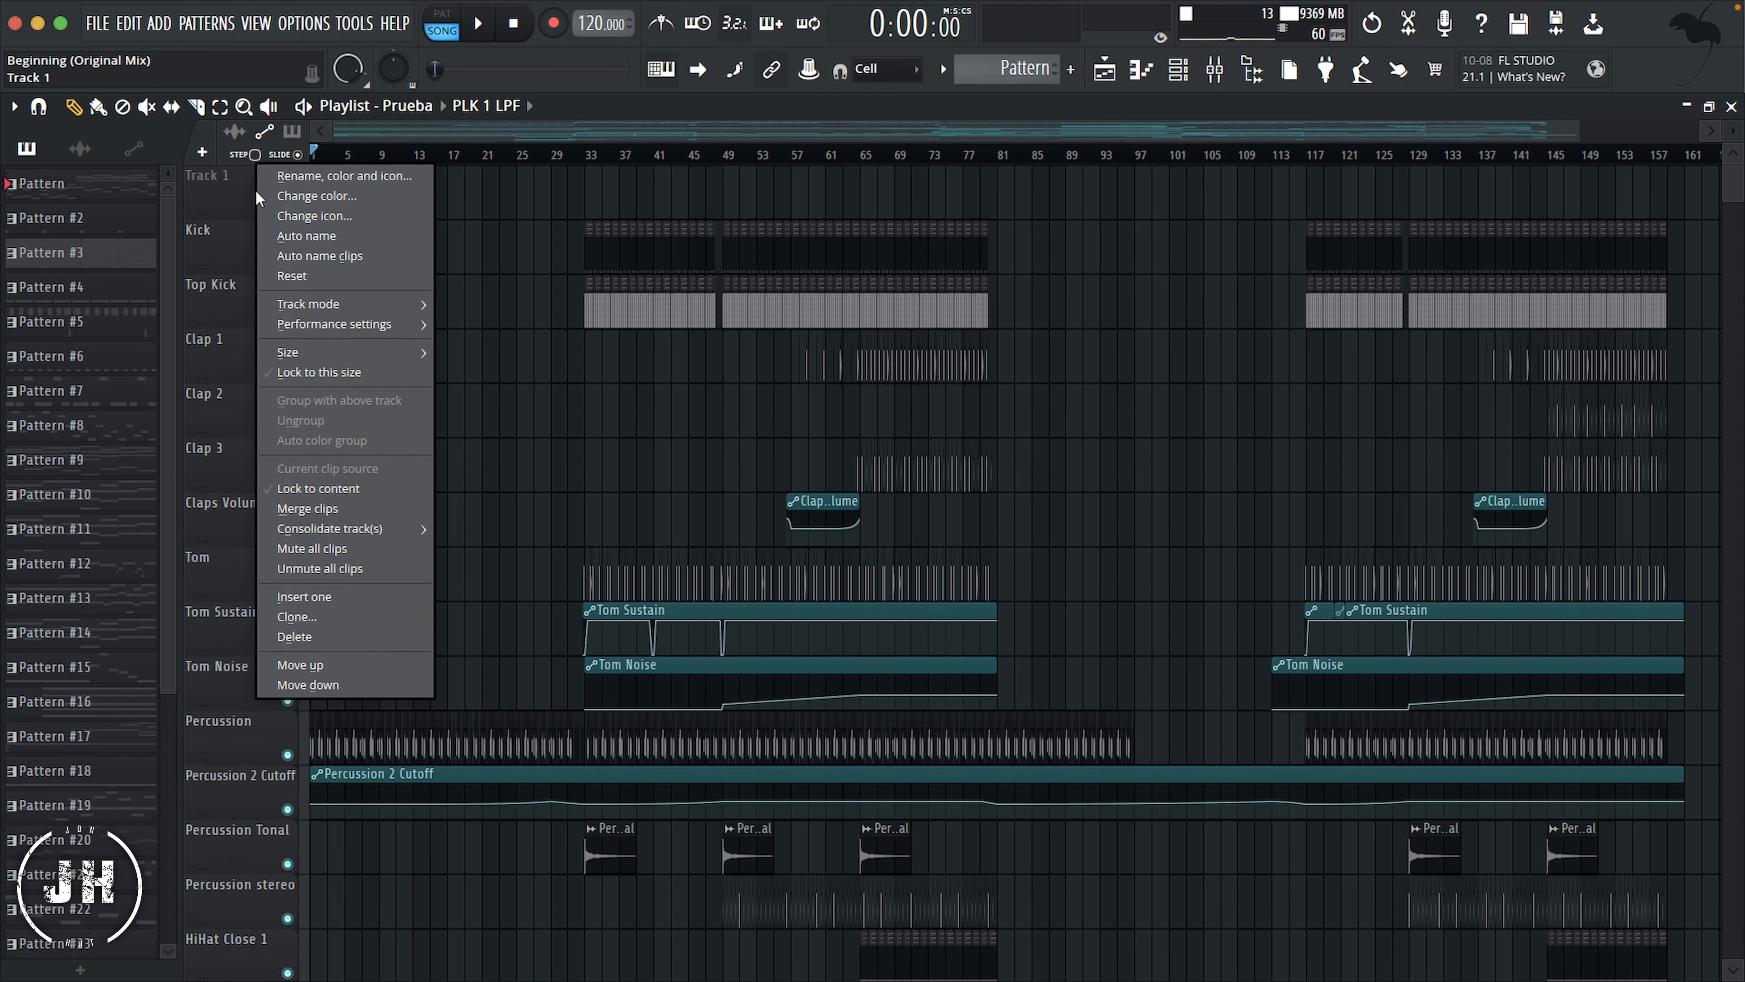
click(333, 177)
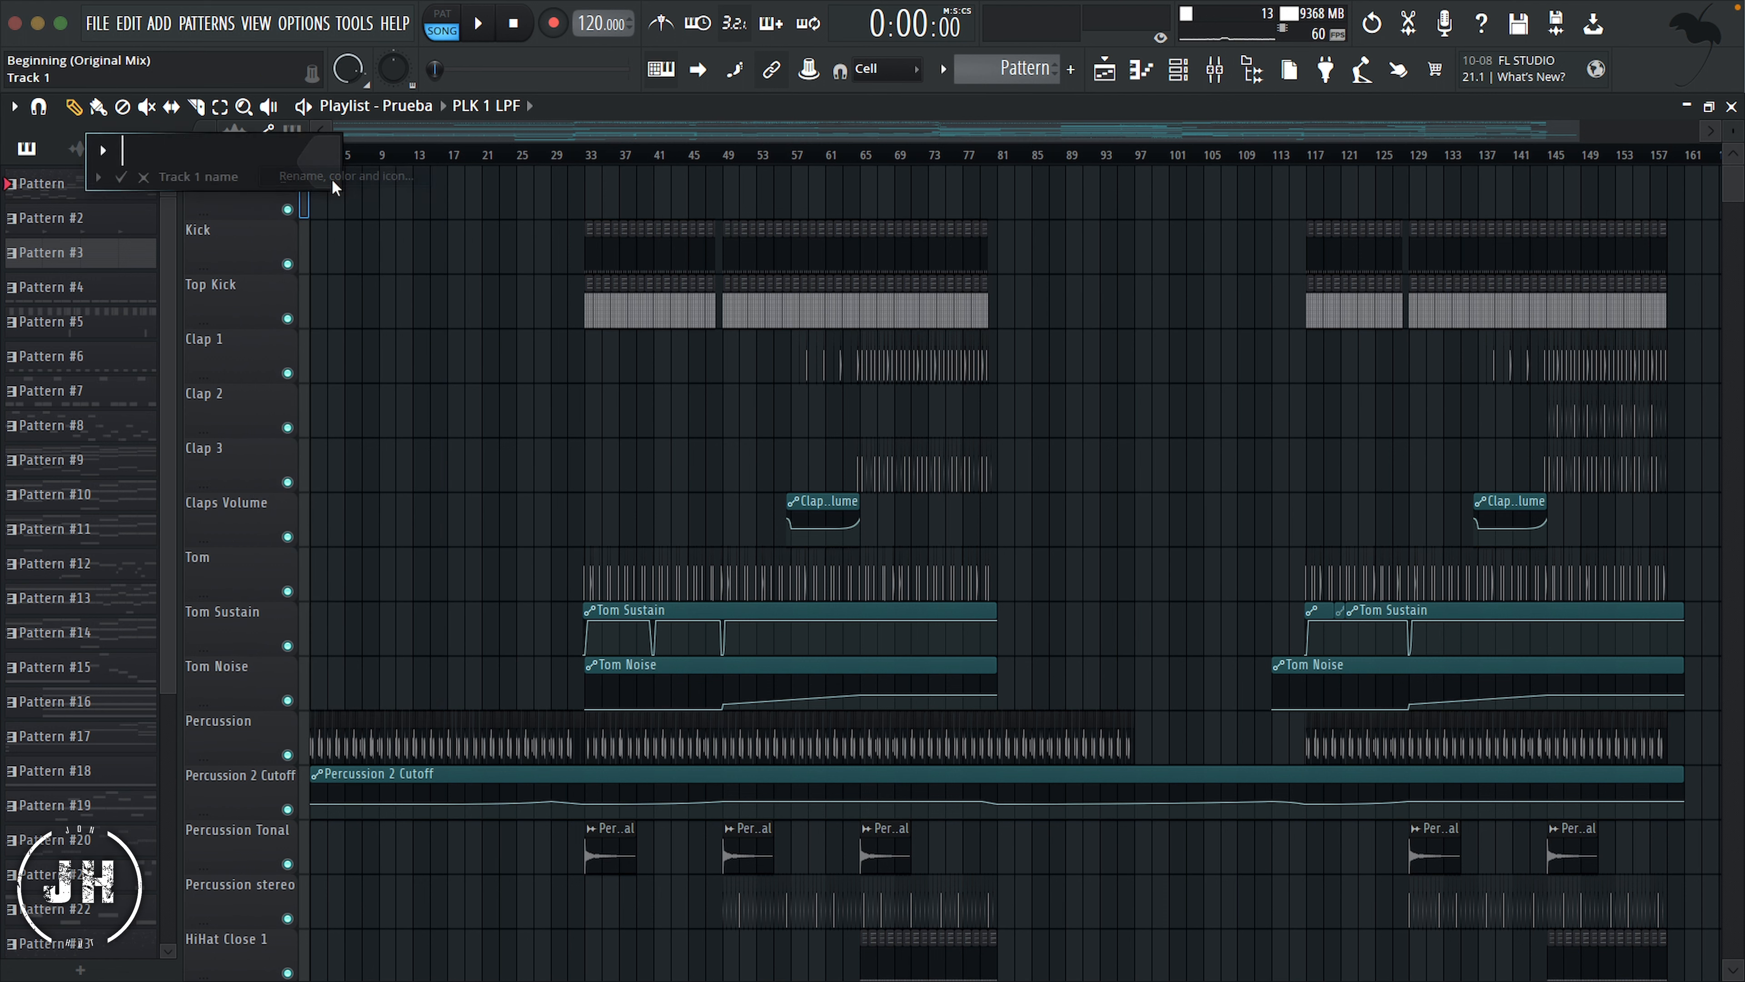
text(Kick)
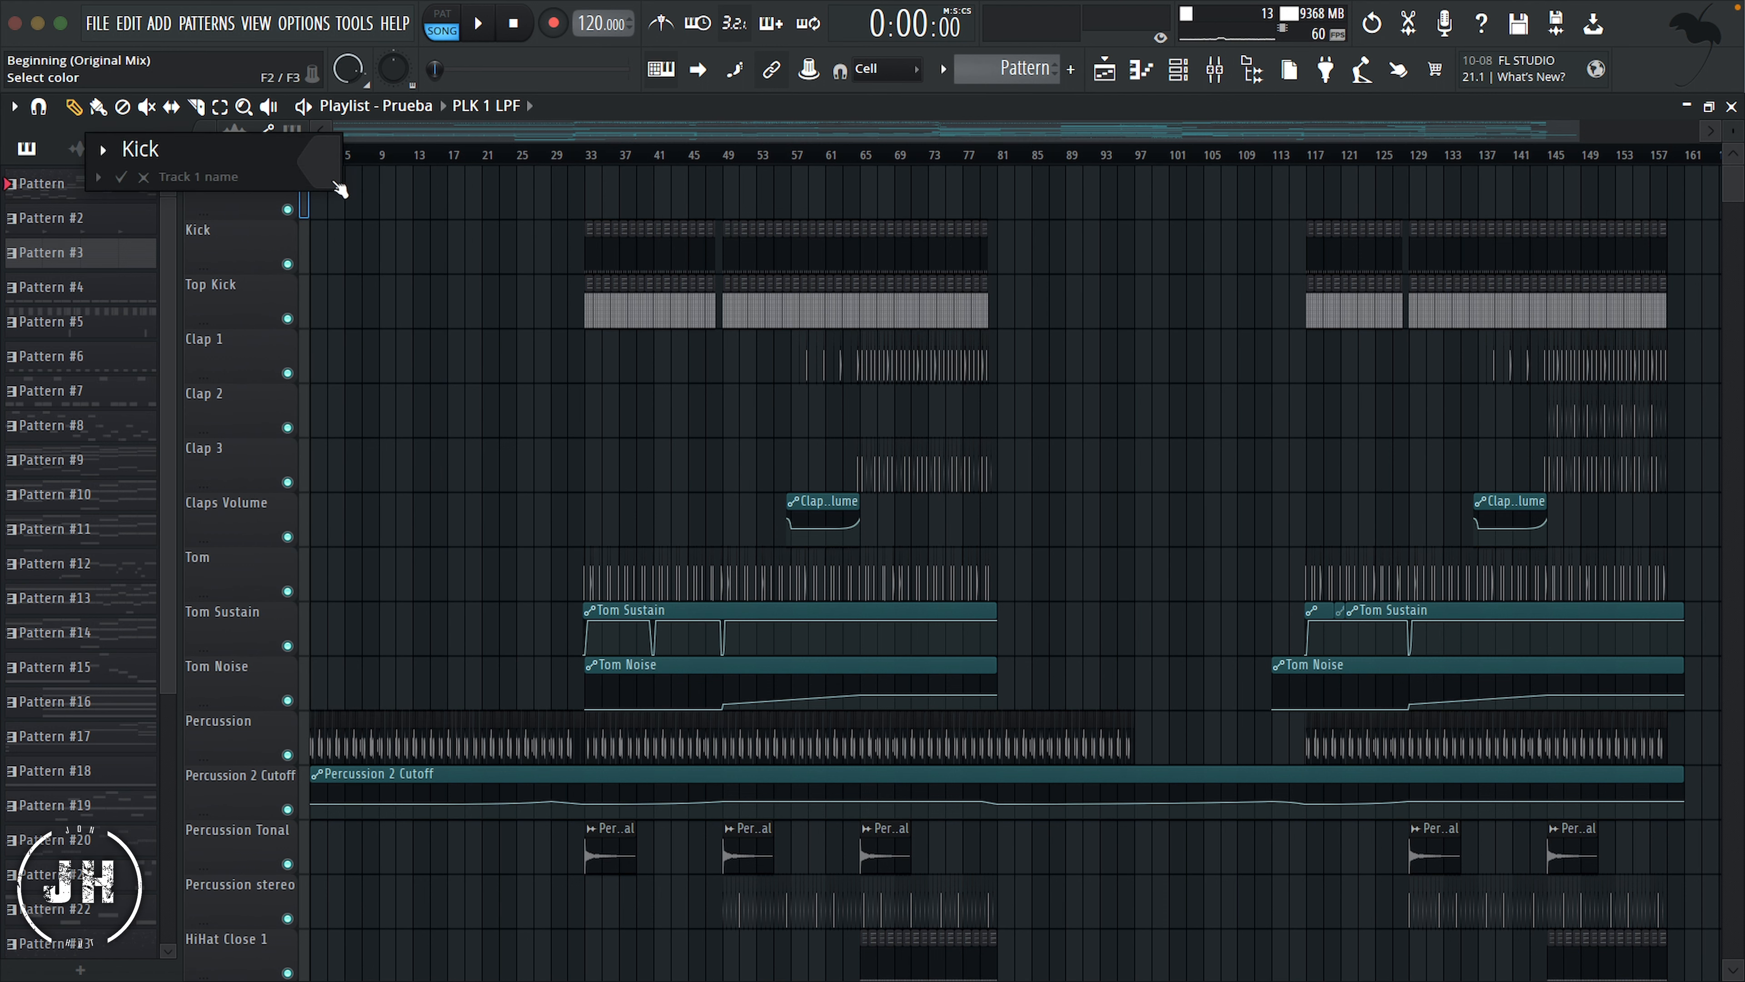
Step: Color the new Kick header track Earth Red (#B5595B) and give it a kick drum icon
click(340, 190)
click(642, 227)
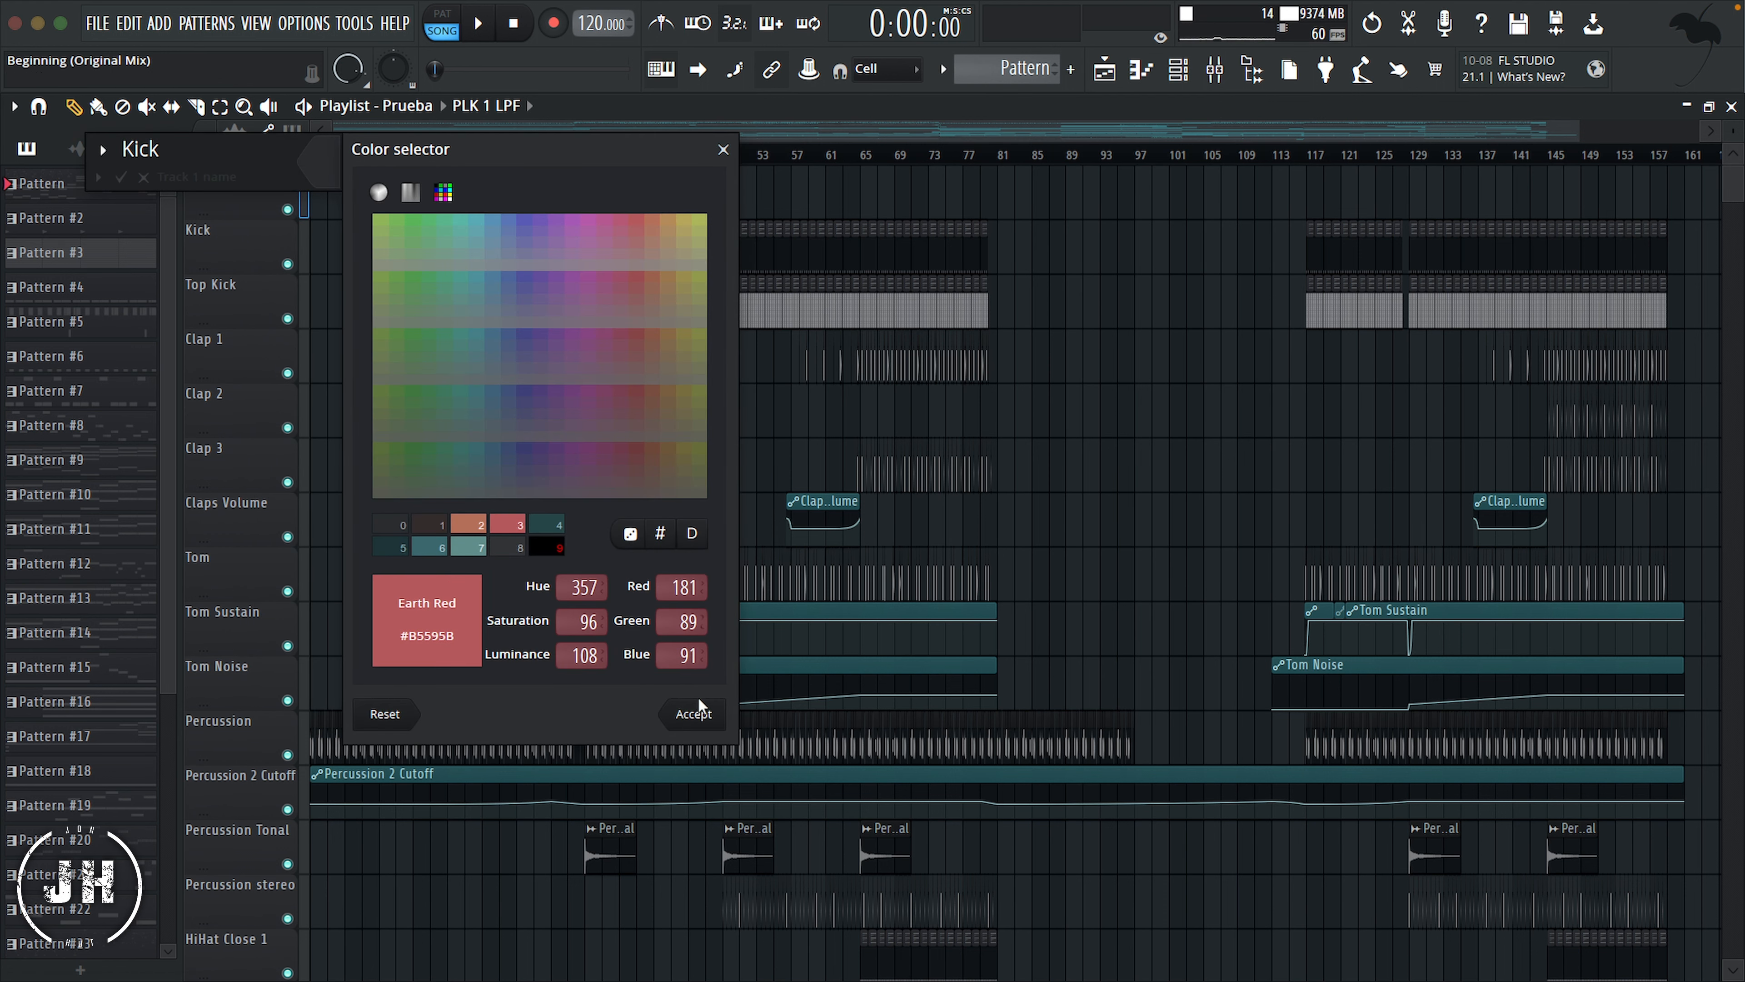
click(694, 714)
click(97, 165)
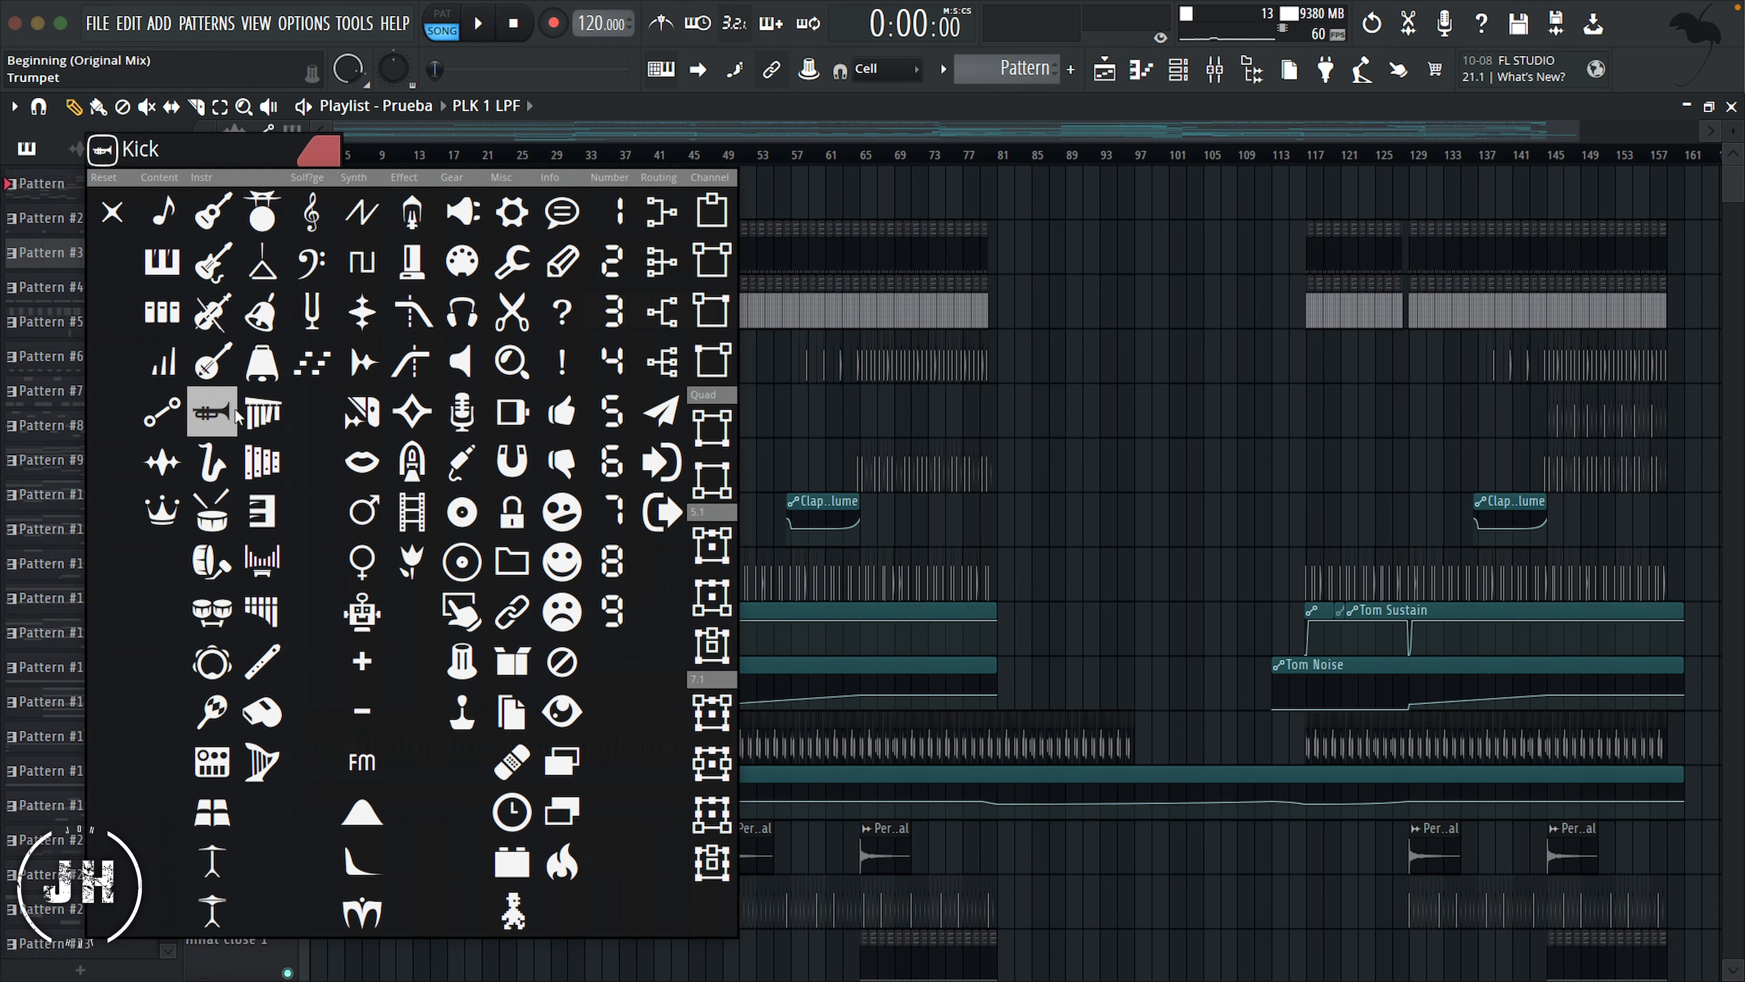
click(224, 576)
key(Return)
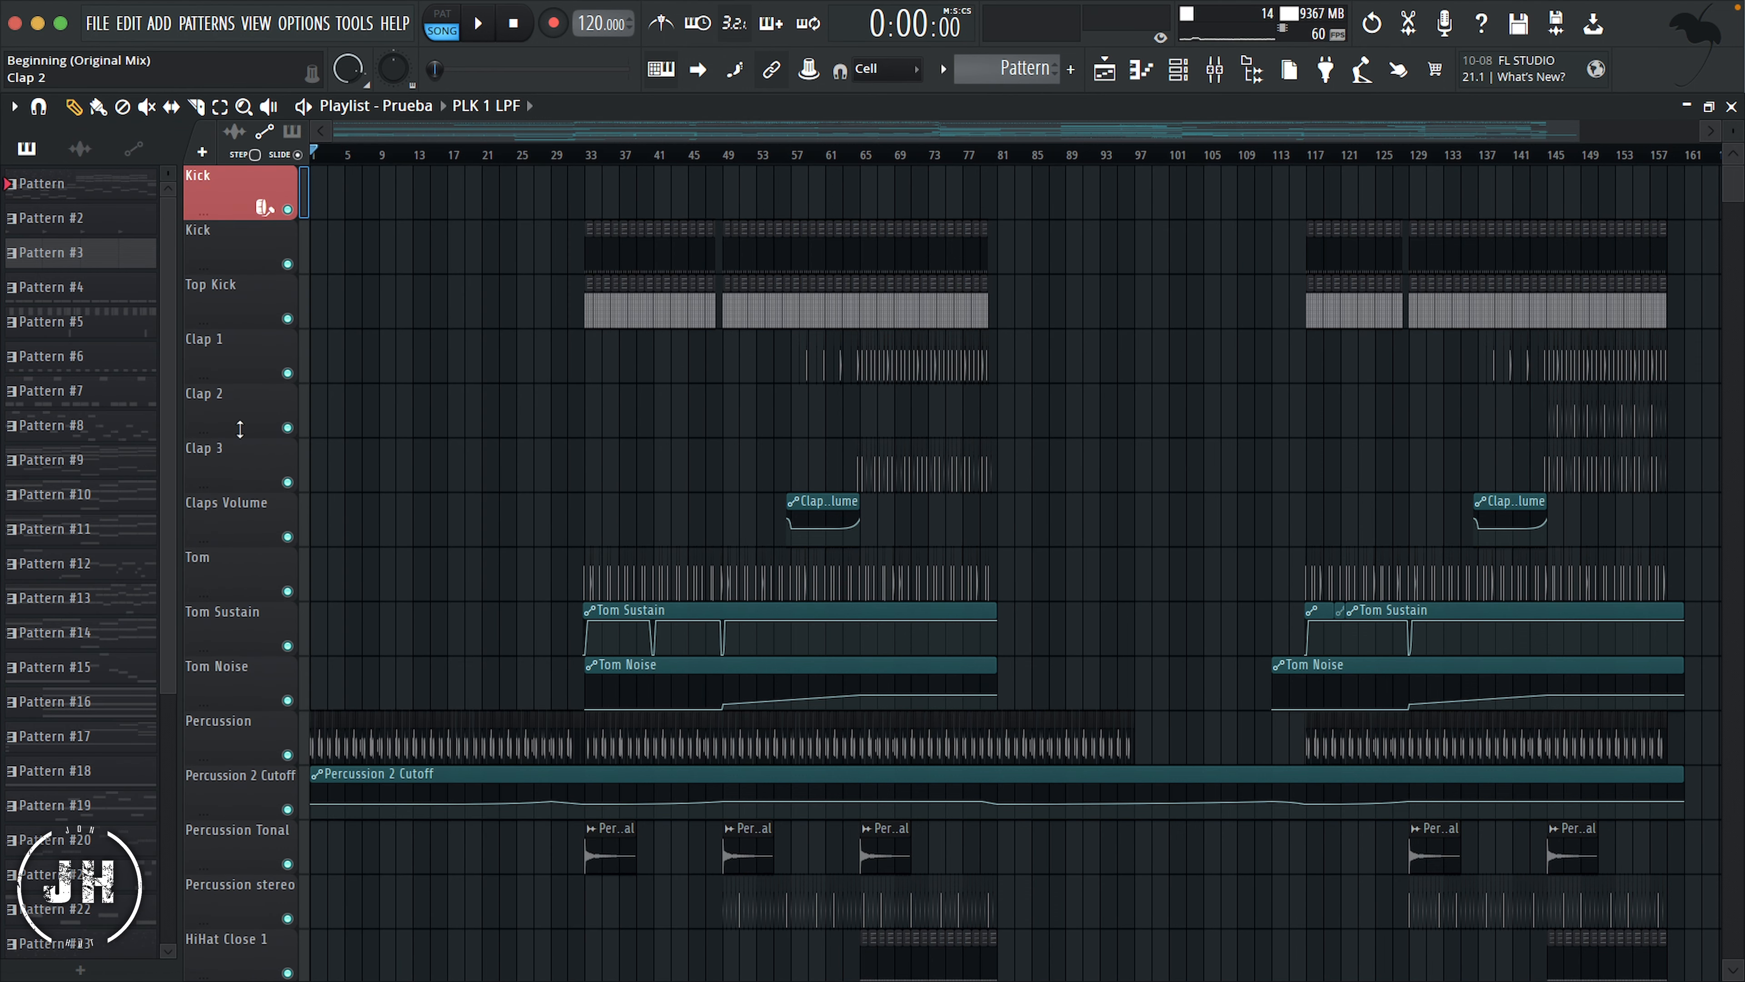
Step: Insert a new playlist track above Clap 1 and name it "Clap & Snare"
right_click(246, 344)
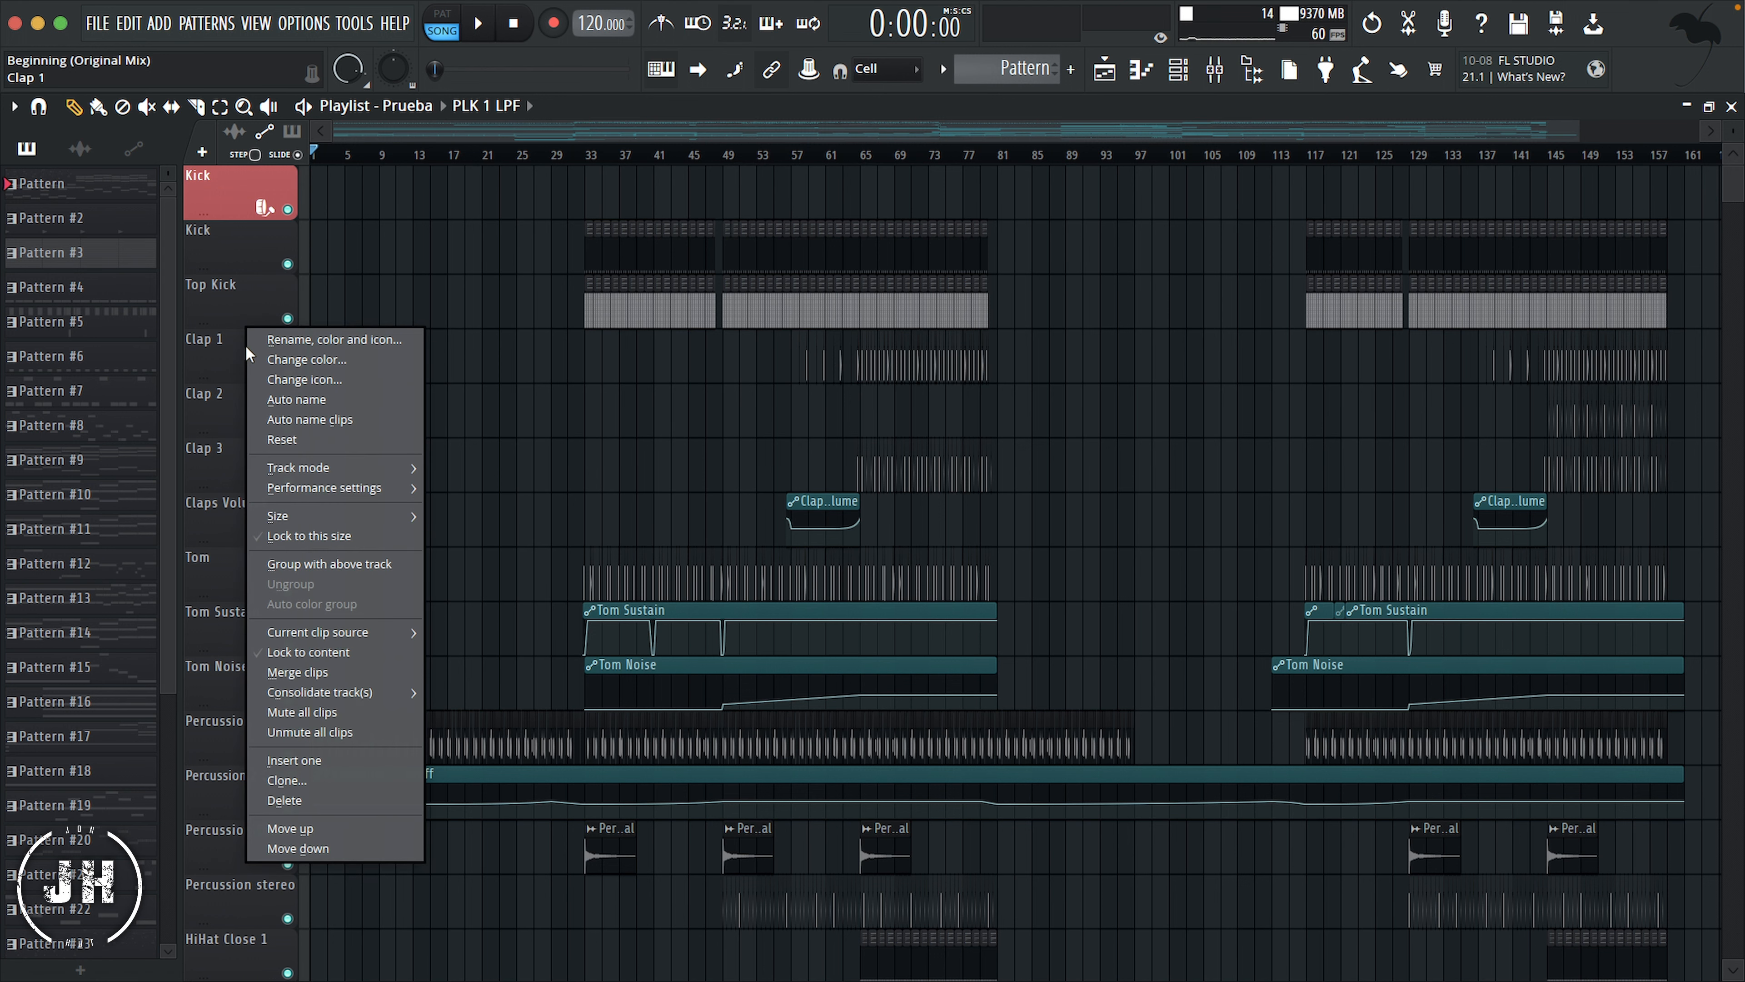
click(309, 759)
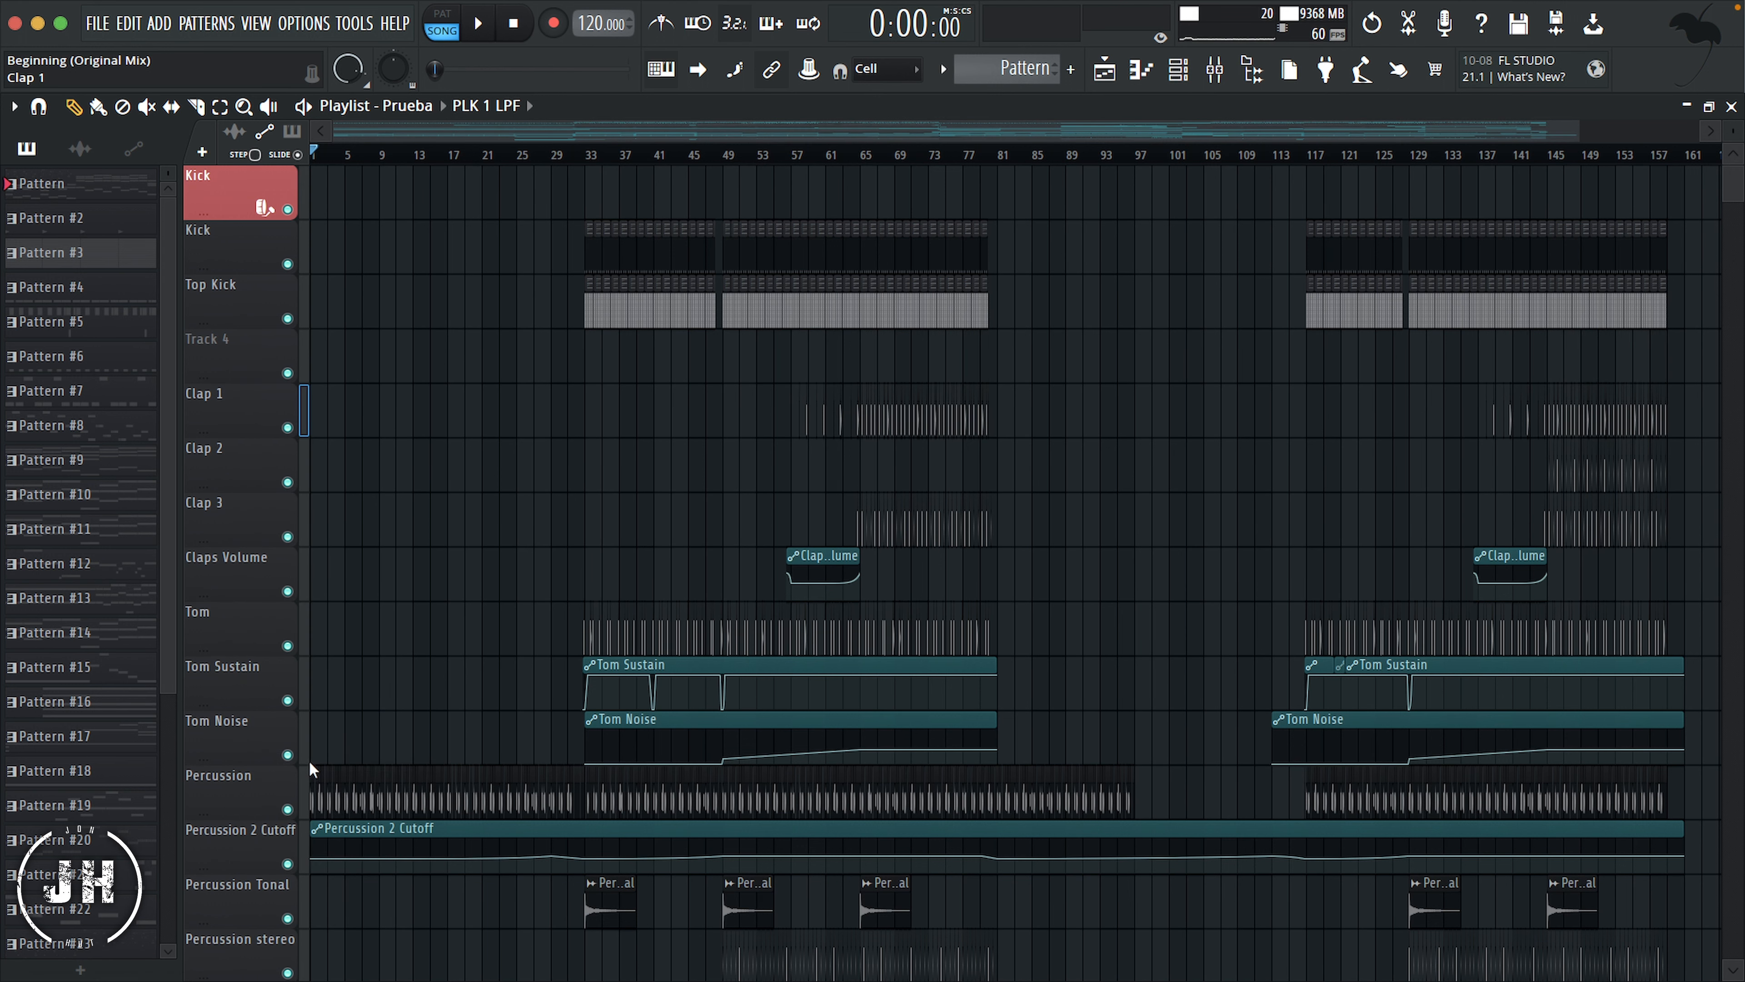
right_click(249, 358)
click(302, 337)
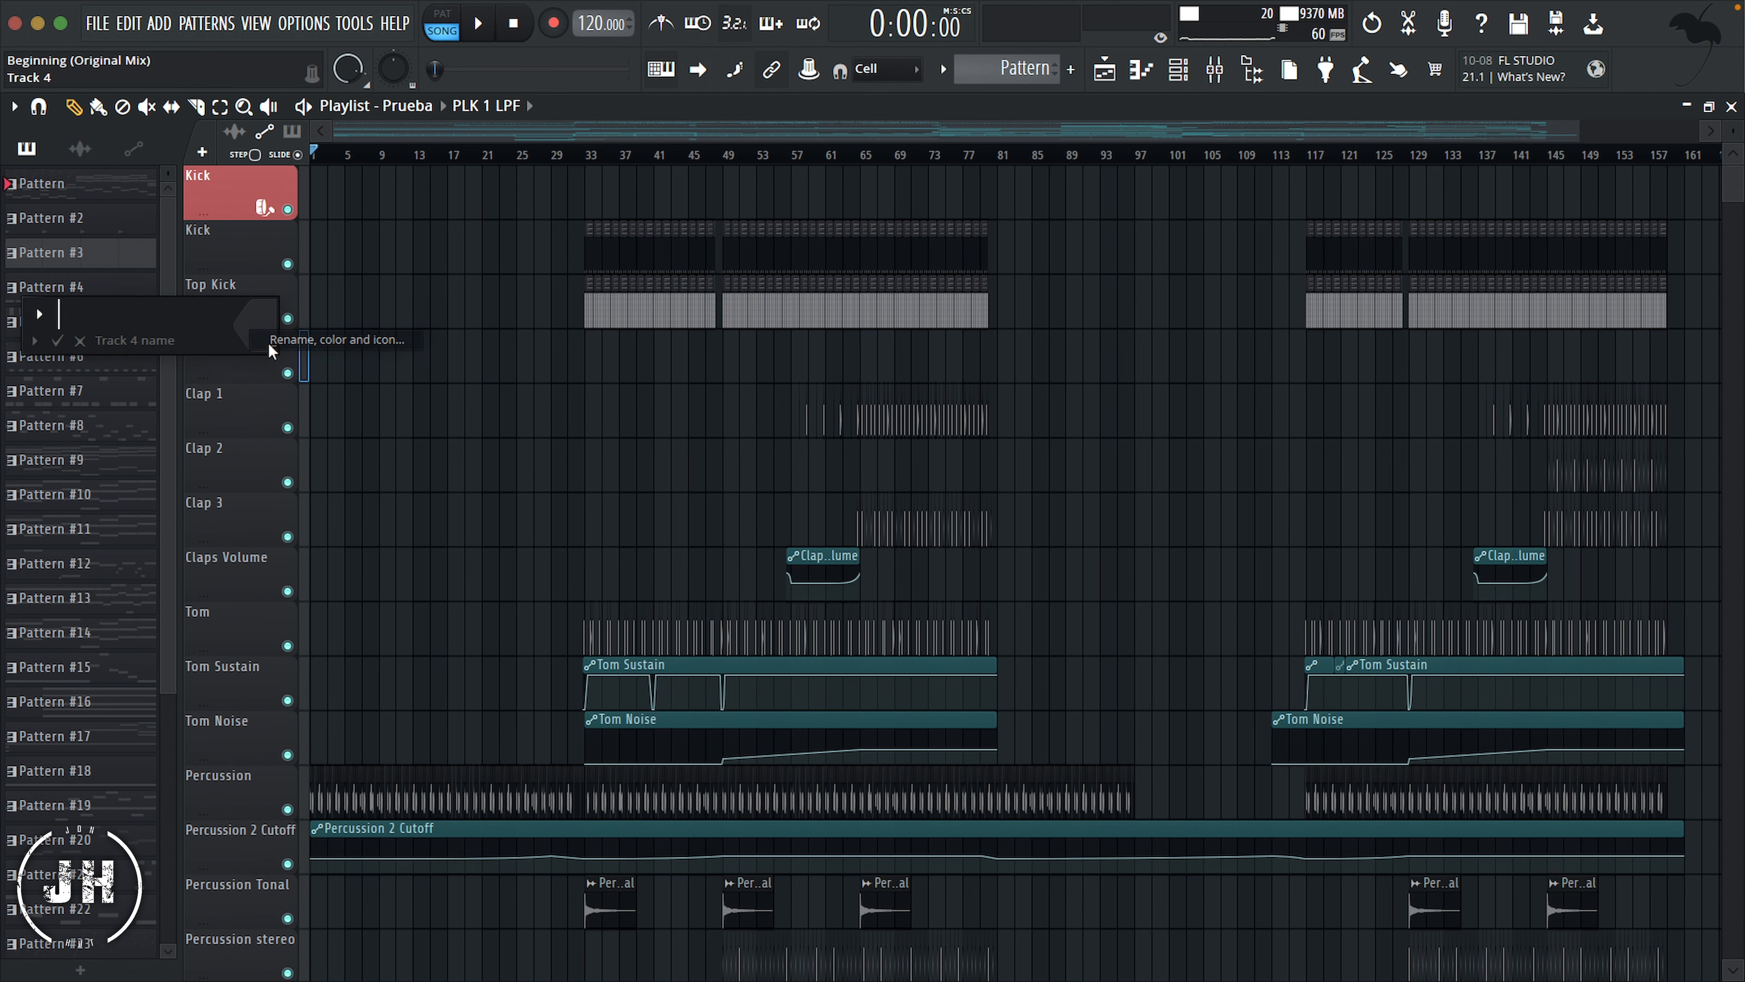
text(Clap )
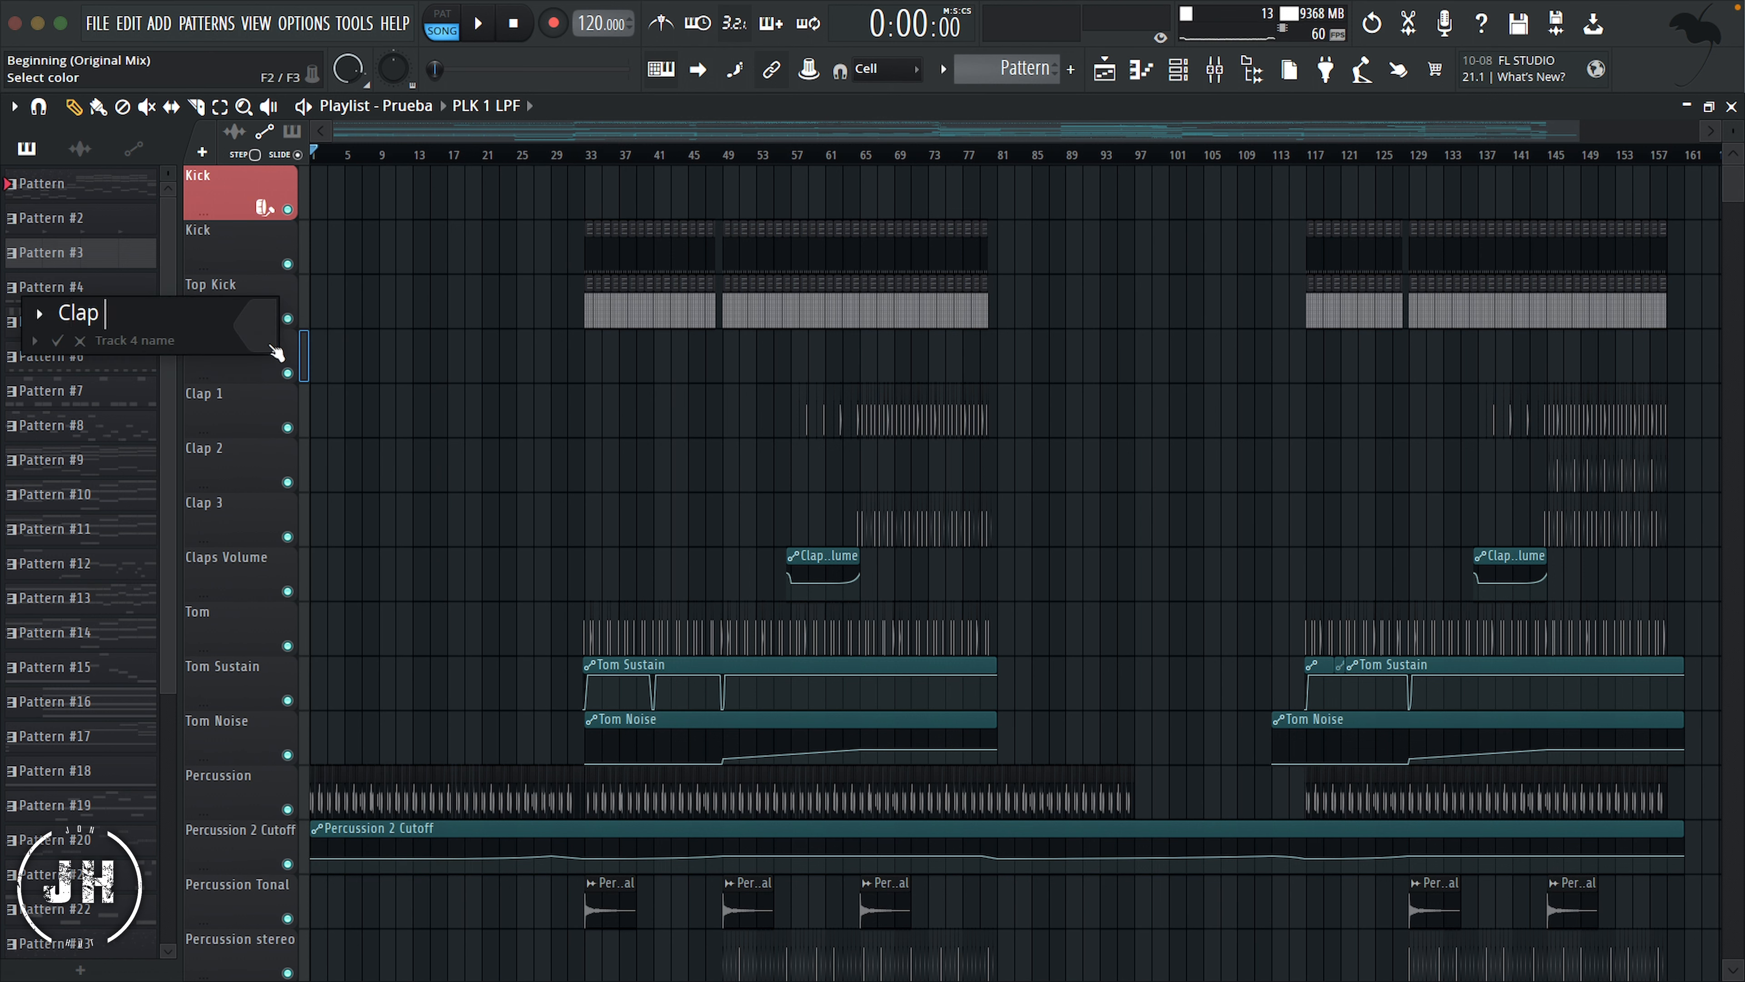
text(& Snare)
Step: Color the Clap & Snare track Sienna (#B57059) and give it the snare drum icon
key(Return)
click(591, 387)
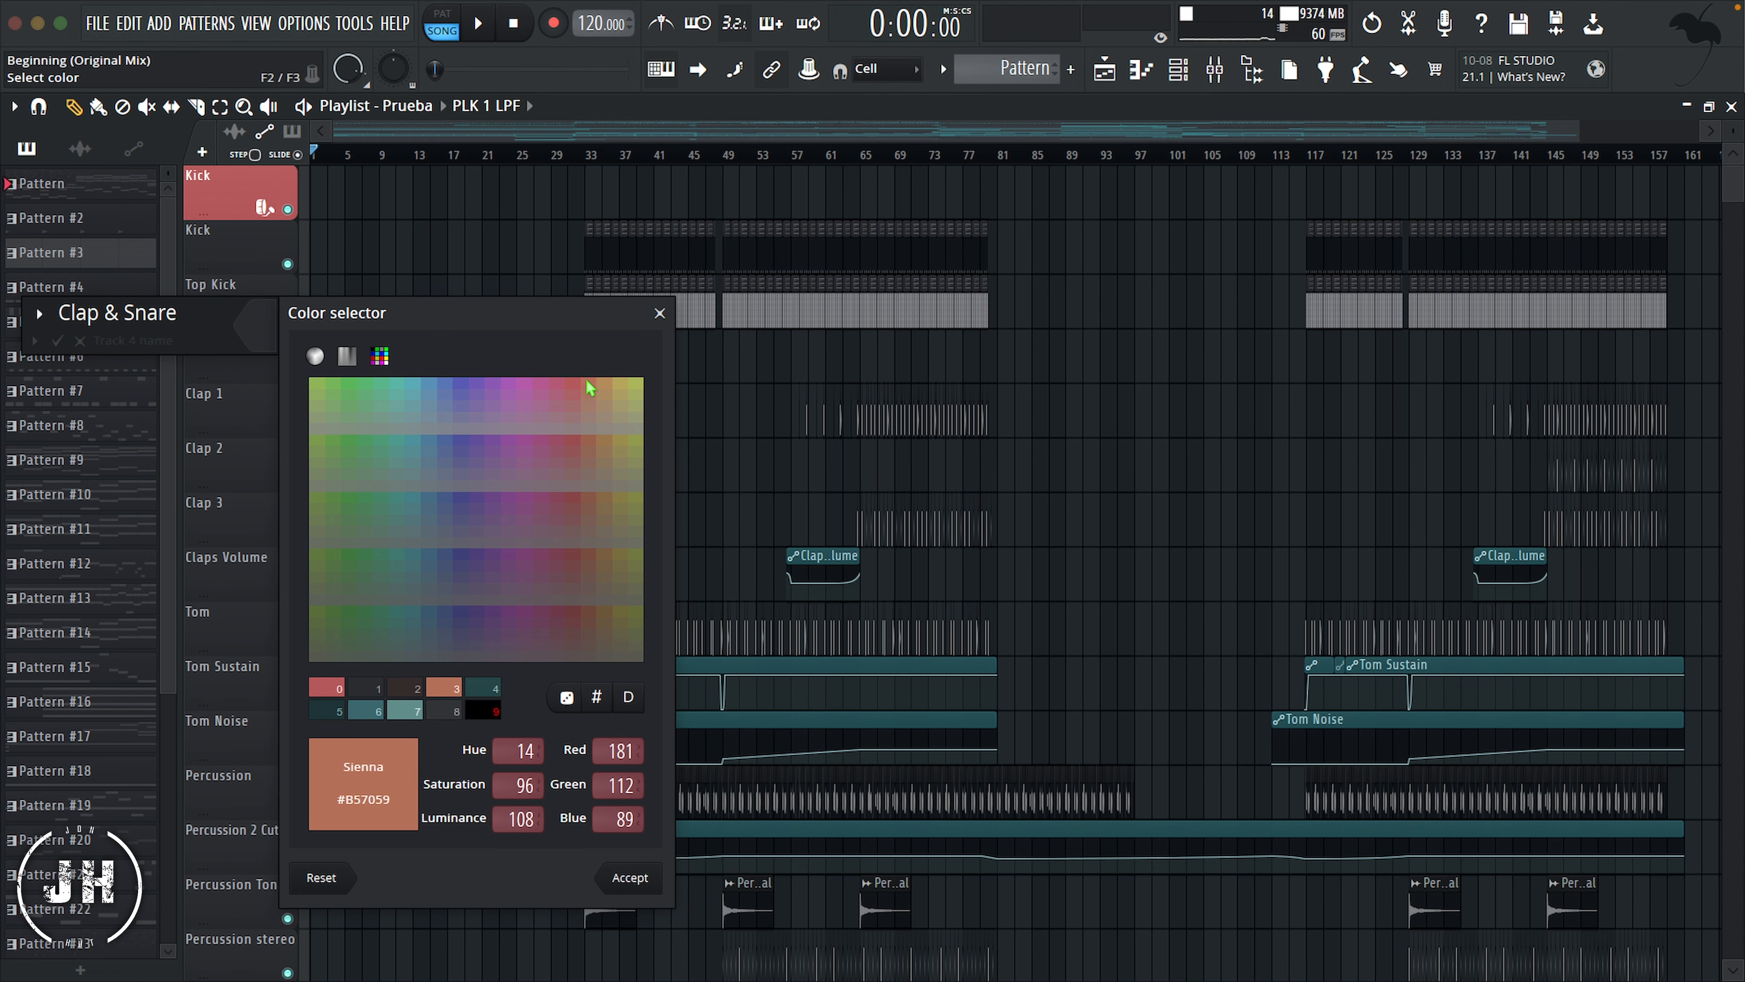
click(630, 877)
click(39, 316)
click(197, 490)
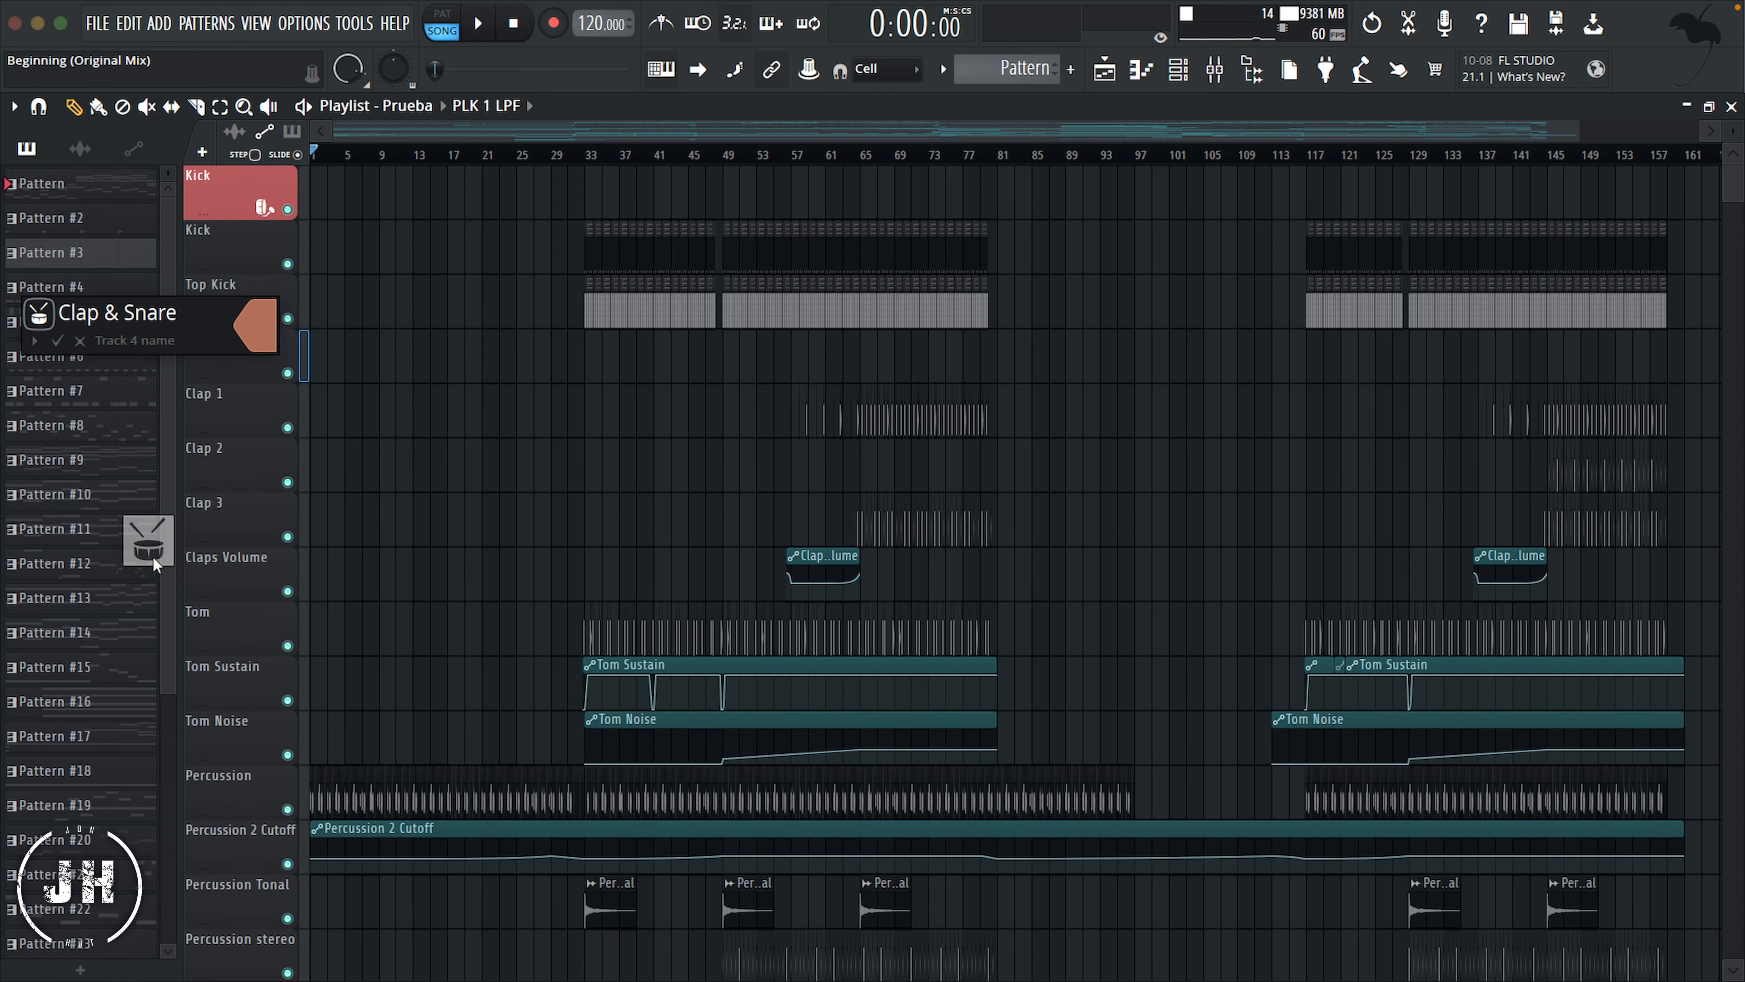
key(Return)
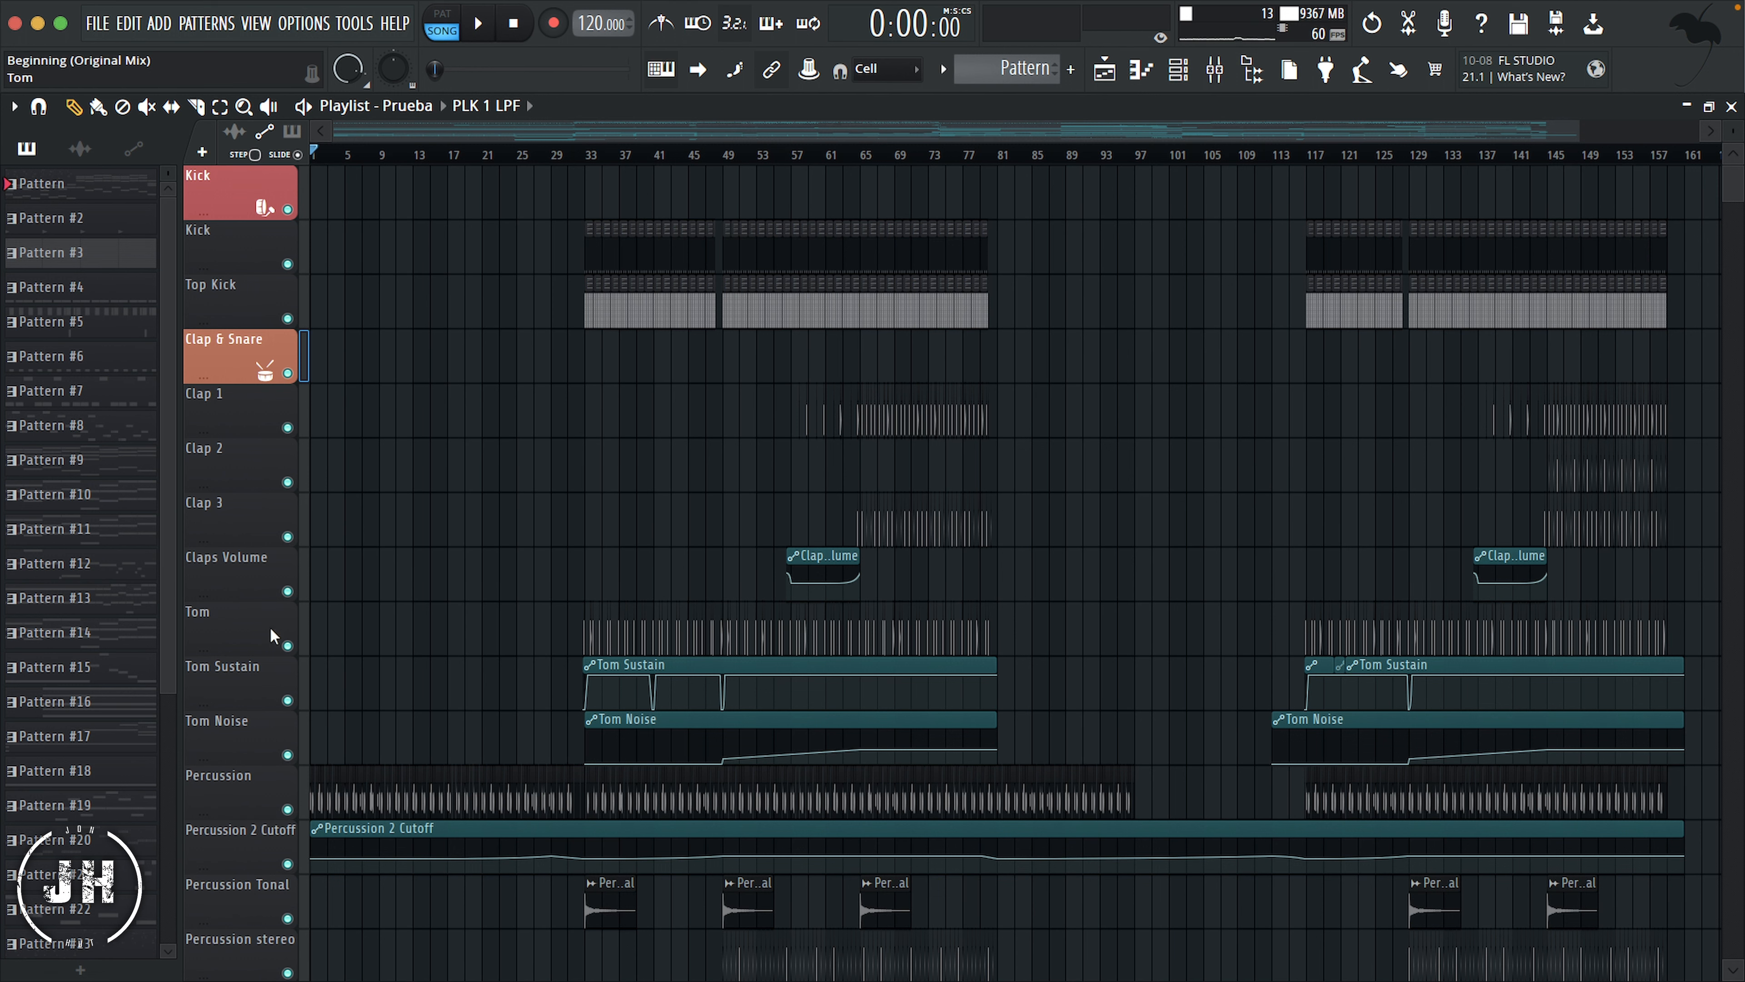
Step: Insert a new playlist track above Tom and name it "Percussion"
right_click(237, 633)
click(288, 764)
right_click(225, 633)
click(311, 448)
text(Percussion)
Step: Give the new Percussion header track a light orange color and the scissors icon
click(311, 448)
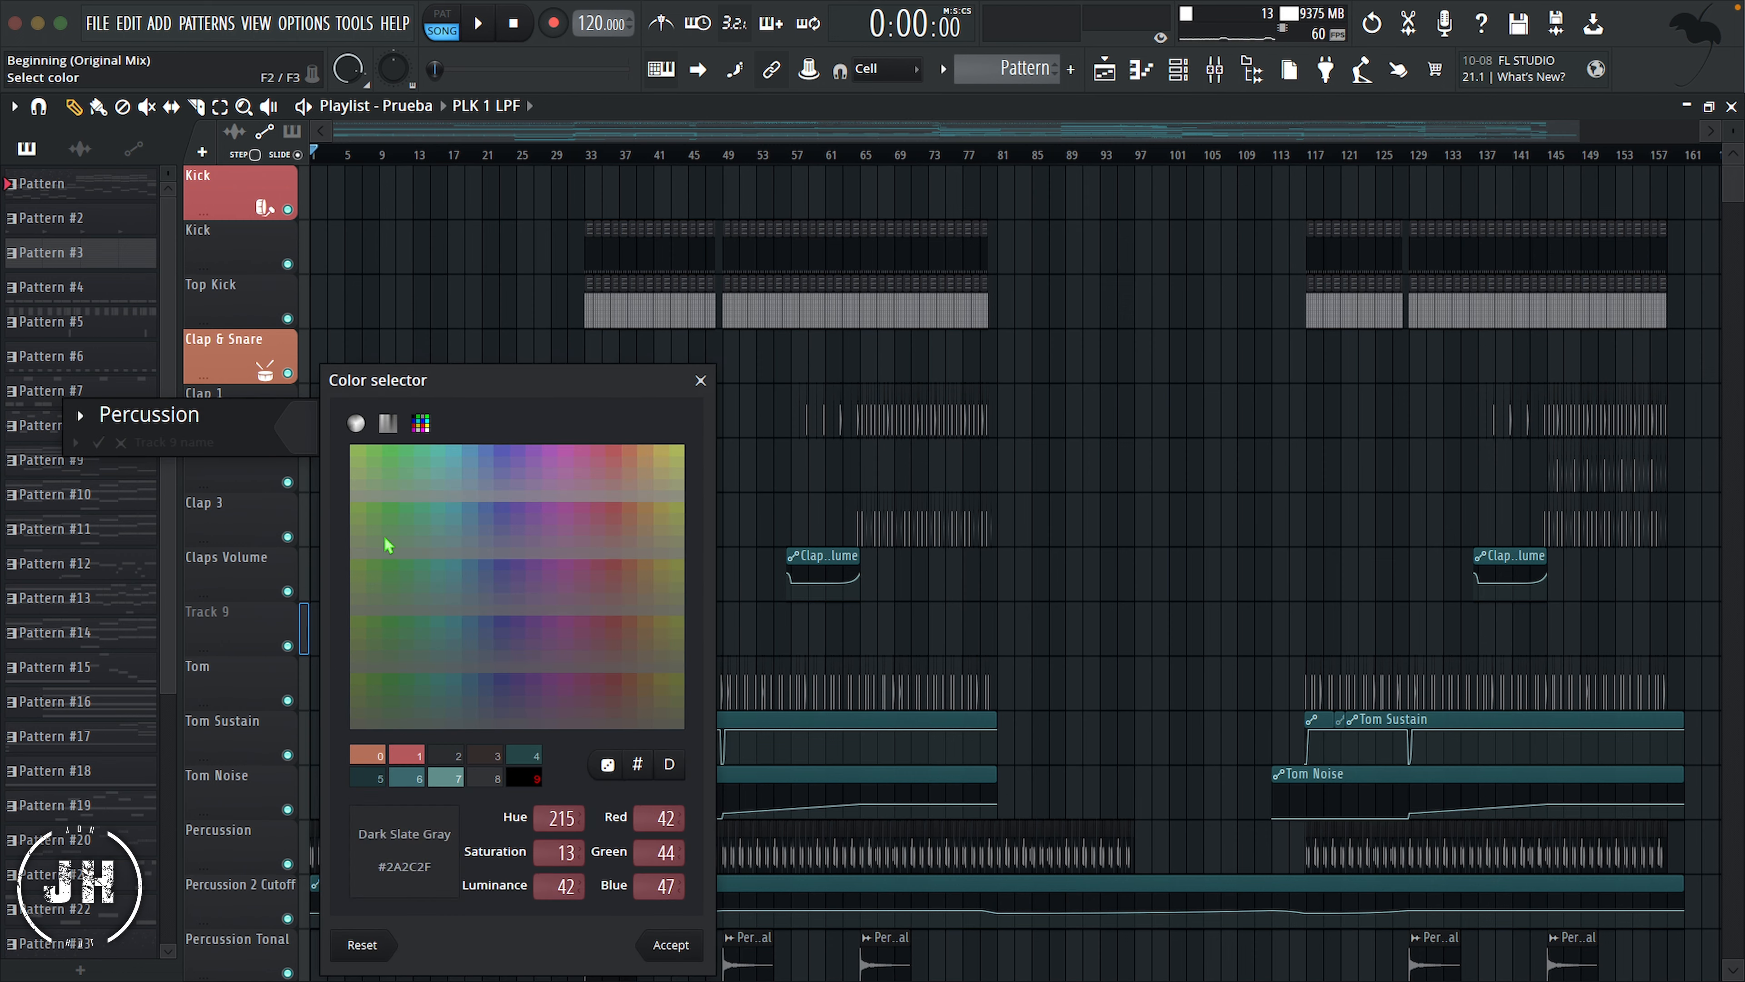
click(403, 755)
key(Return)
click(79, 418)
click(505, 339)
key(Return)
Step: Insert a new playlist track above HiHat Close 1 and name it "Cymbals"
scroll(380, 622, down, 4)
scroll(385, 628, down, 2)
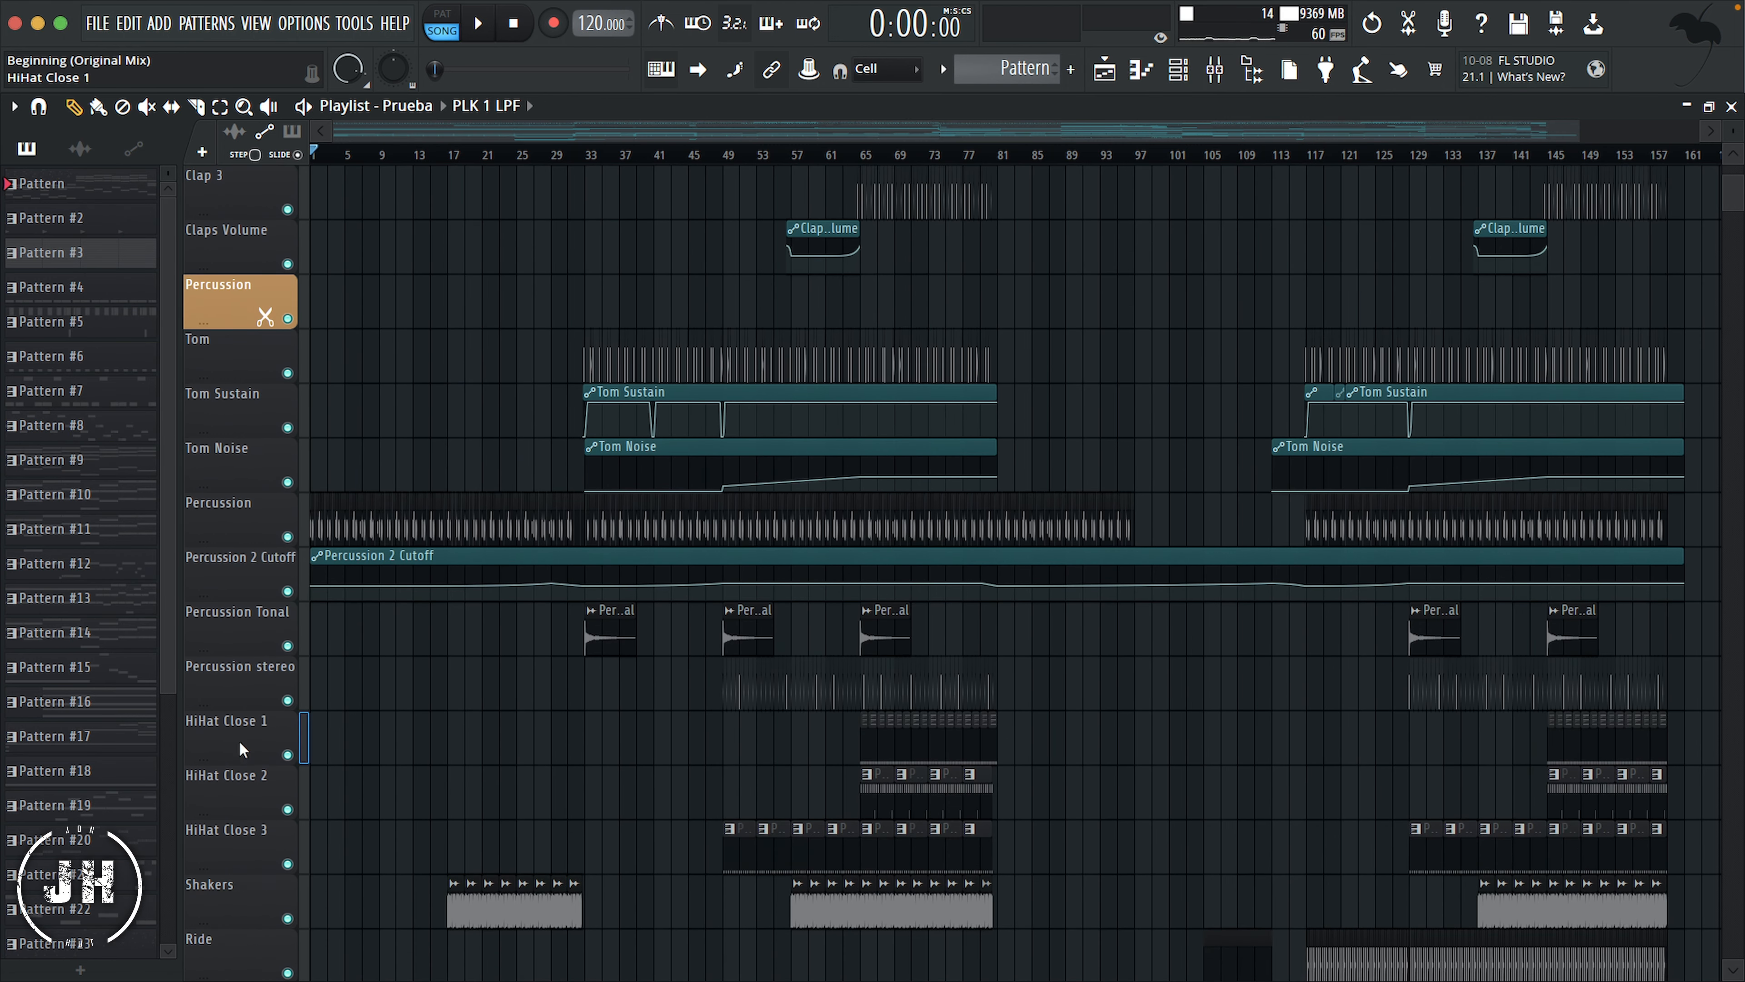
right_click(235, 735)
click(289, 764)
right_click(228, 735)
click(288, 447)
text(Cymbals)
Step: Give the Cymbals track a yellow-green color and a cymbal stand icon
click(285, 444)
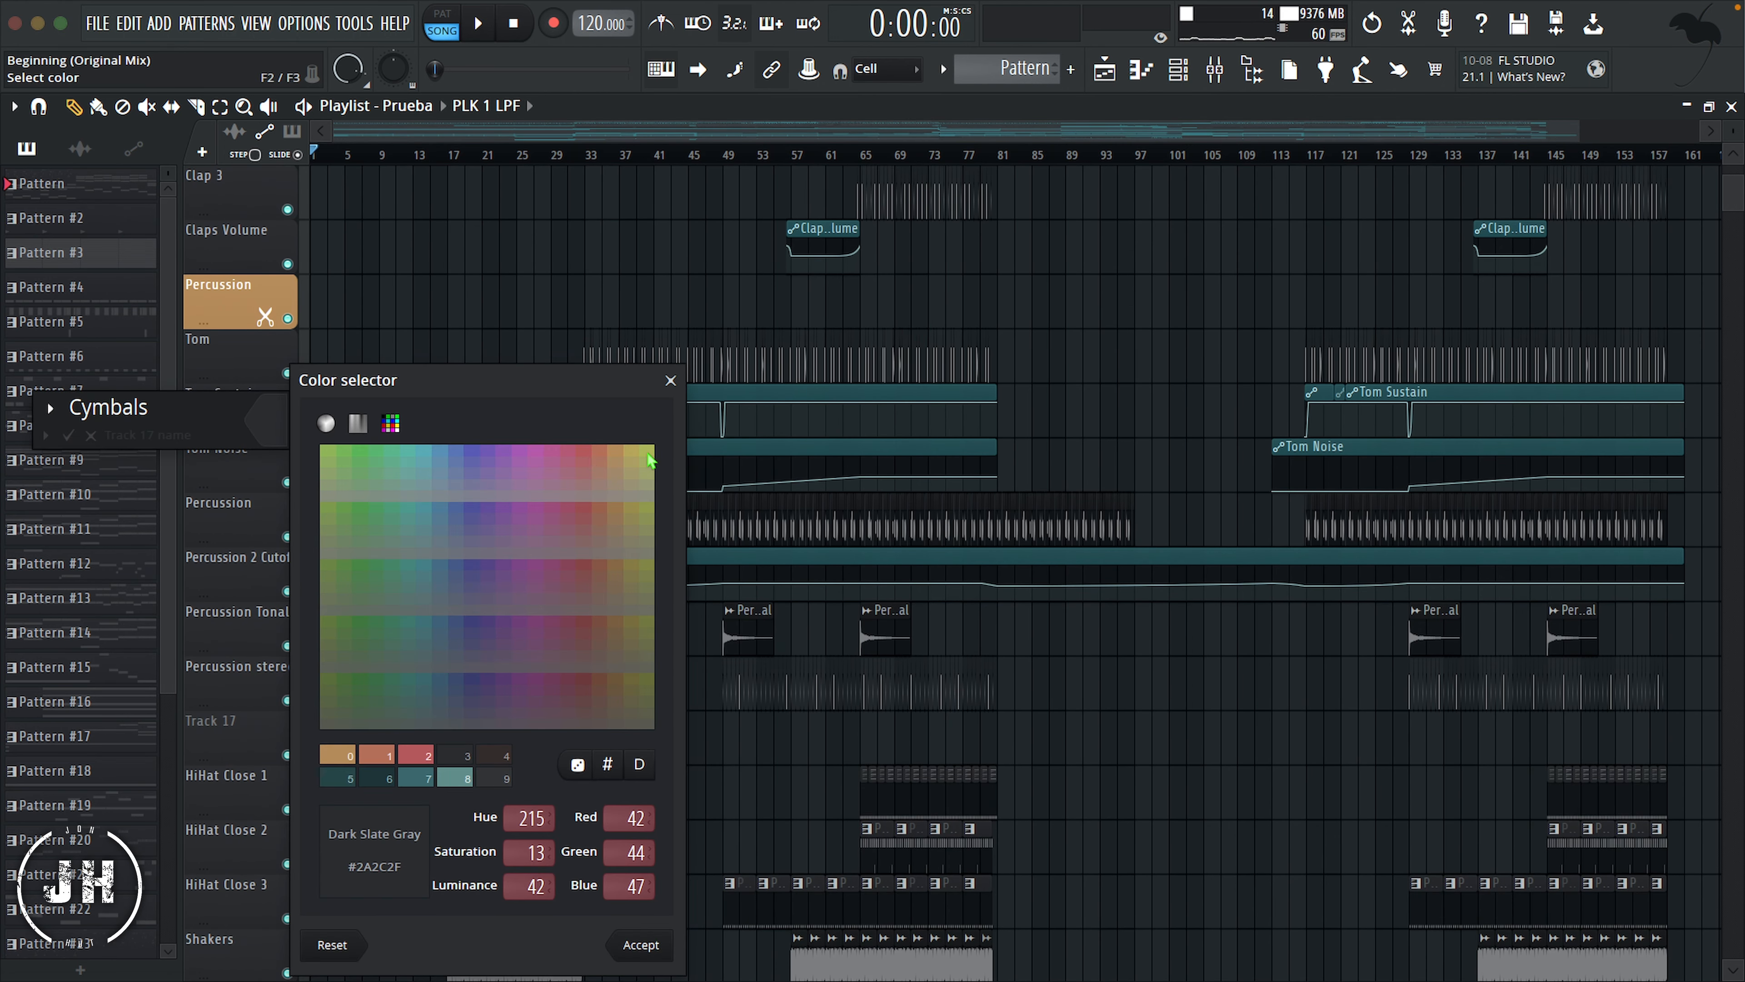
click(650, 461)
click(652, 937)
click(52, 413)
click(156, 949)
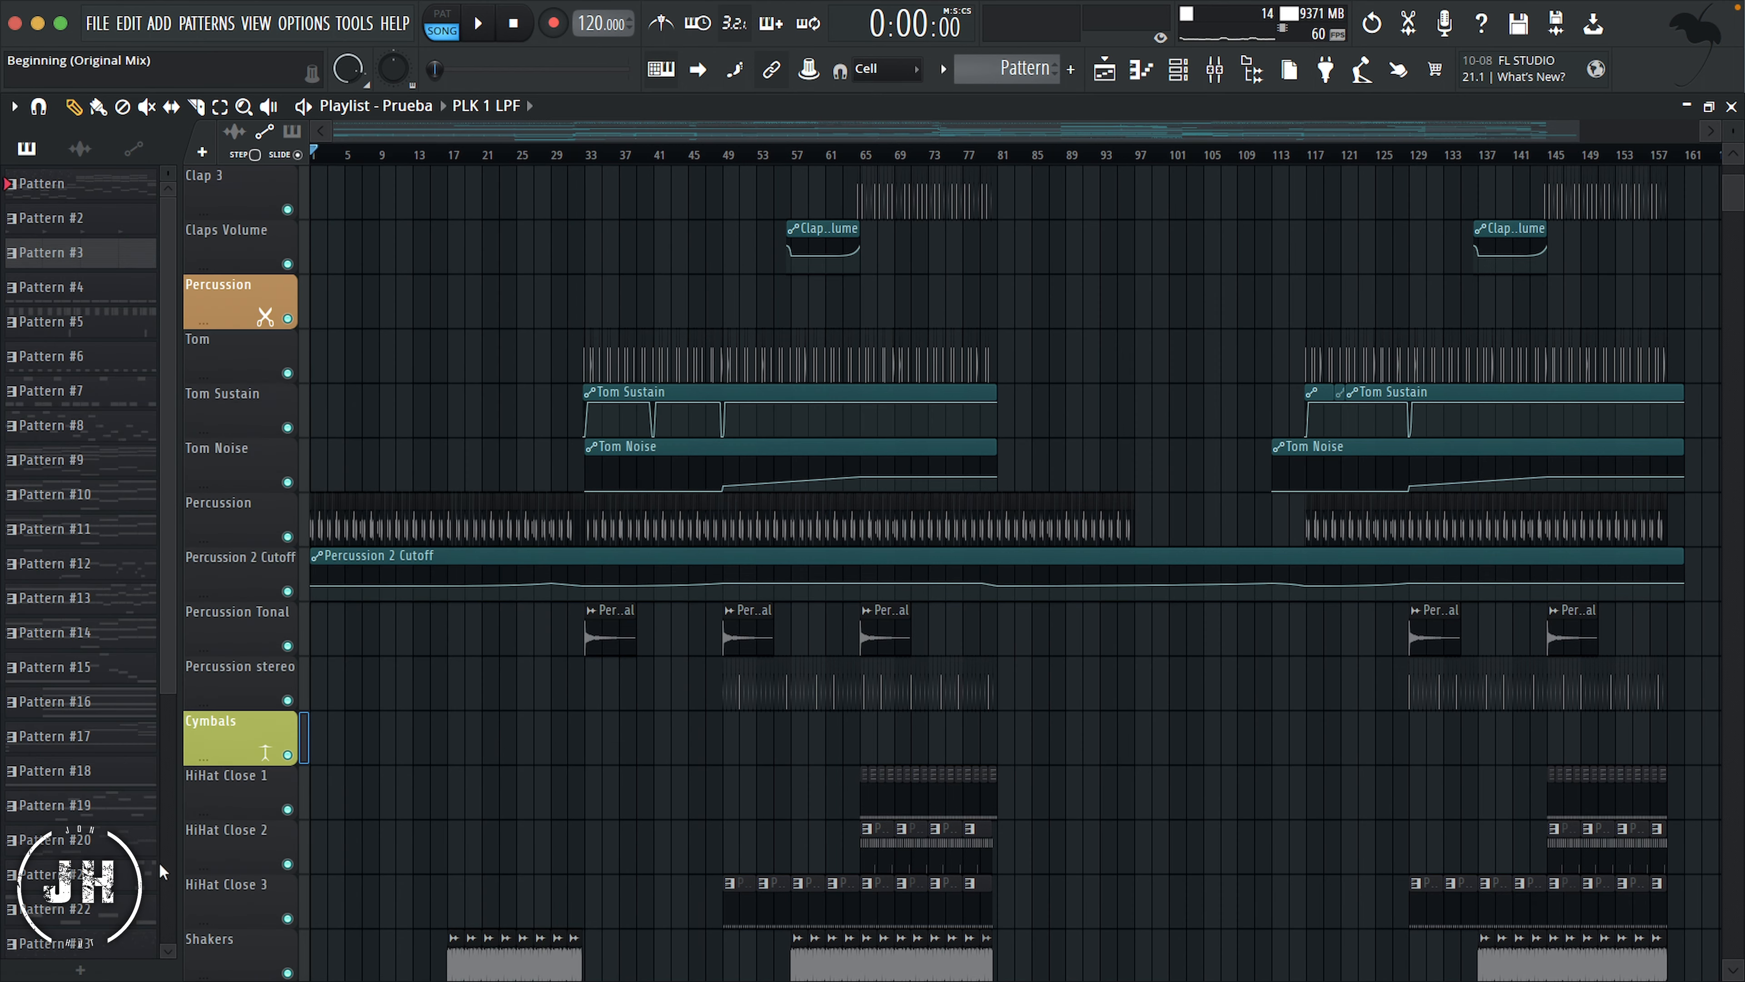
Step: Create a green header track named "Sub & Bass" with a banjo icon above the SUB track
scroll(275, 619, down, 10)
right_click(233, 678)
click(324, 445)
text(Sub & Bass)
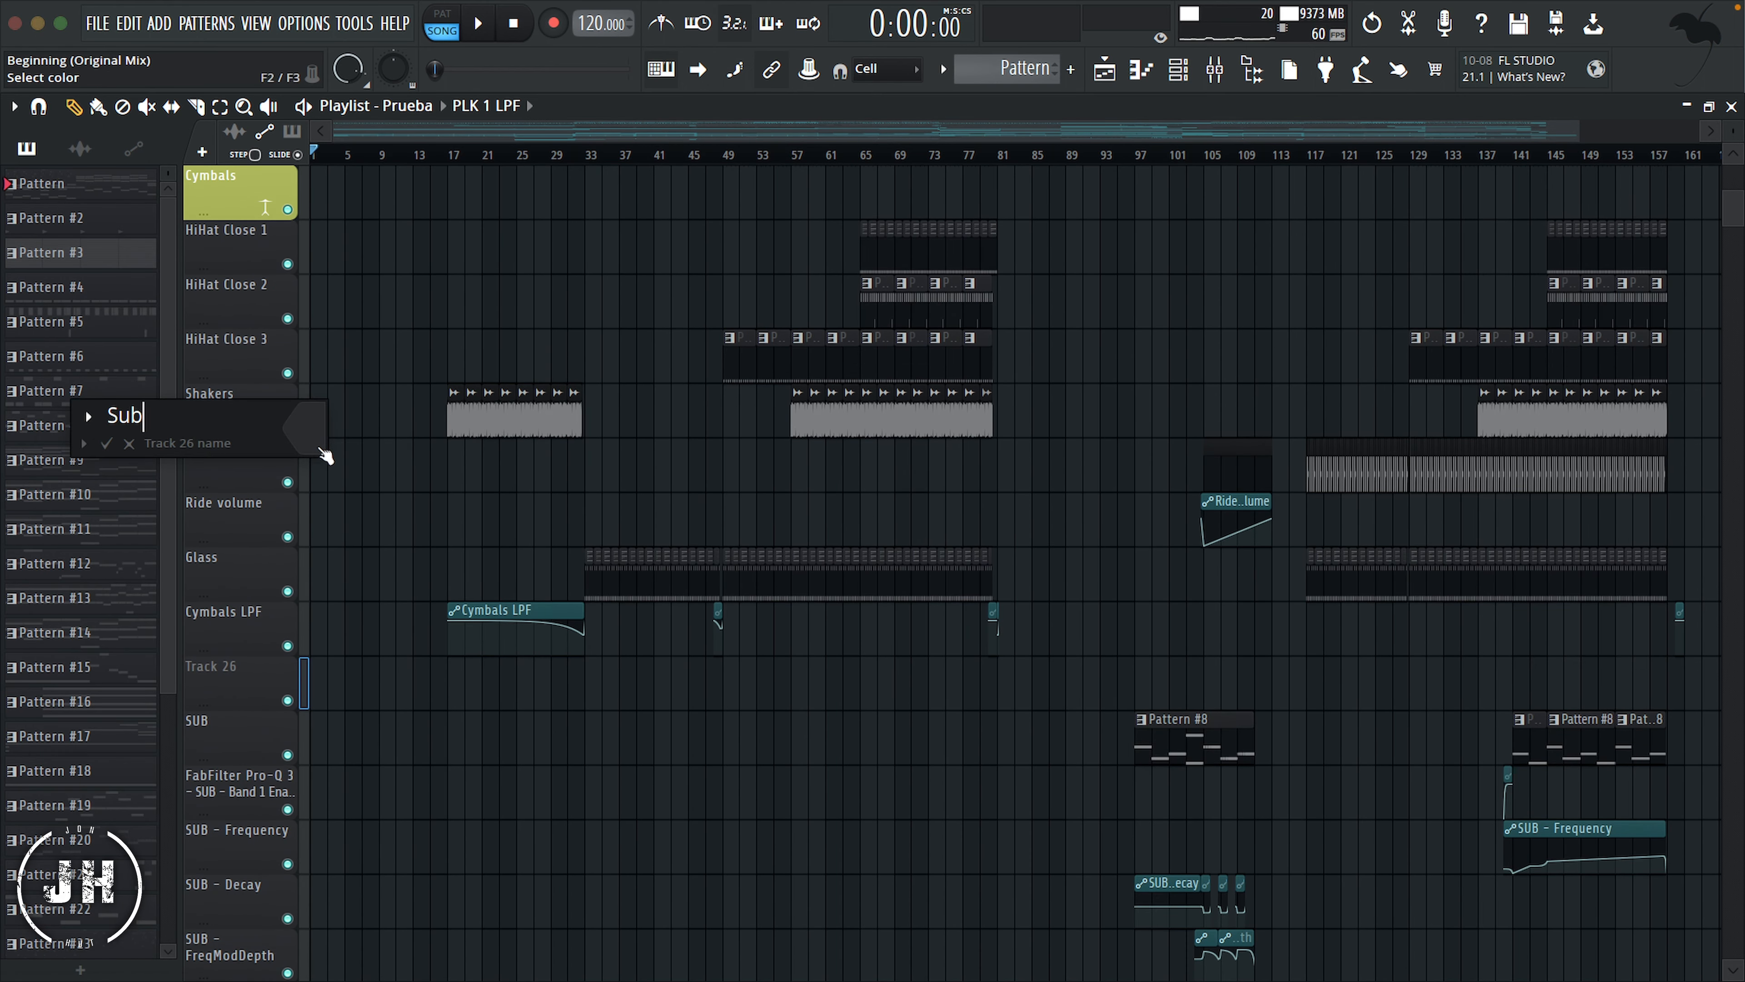
key(Return)
key(Return)
click(199, 393)
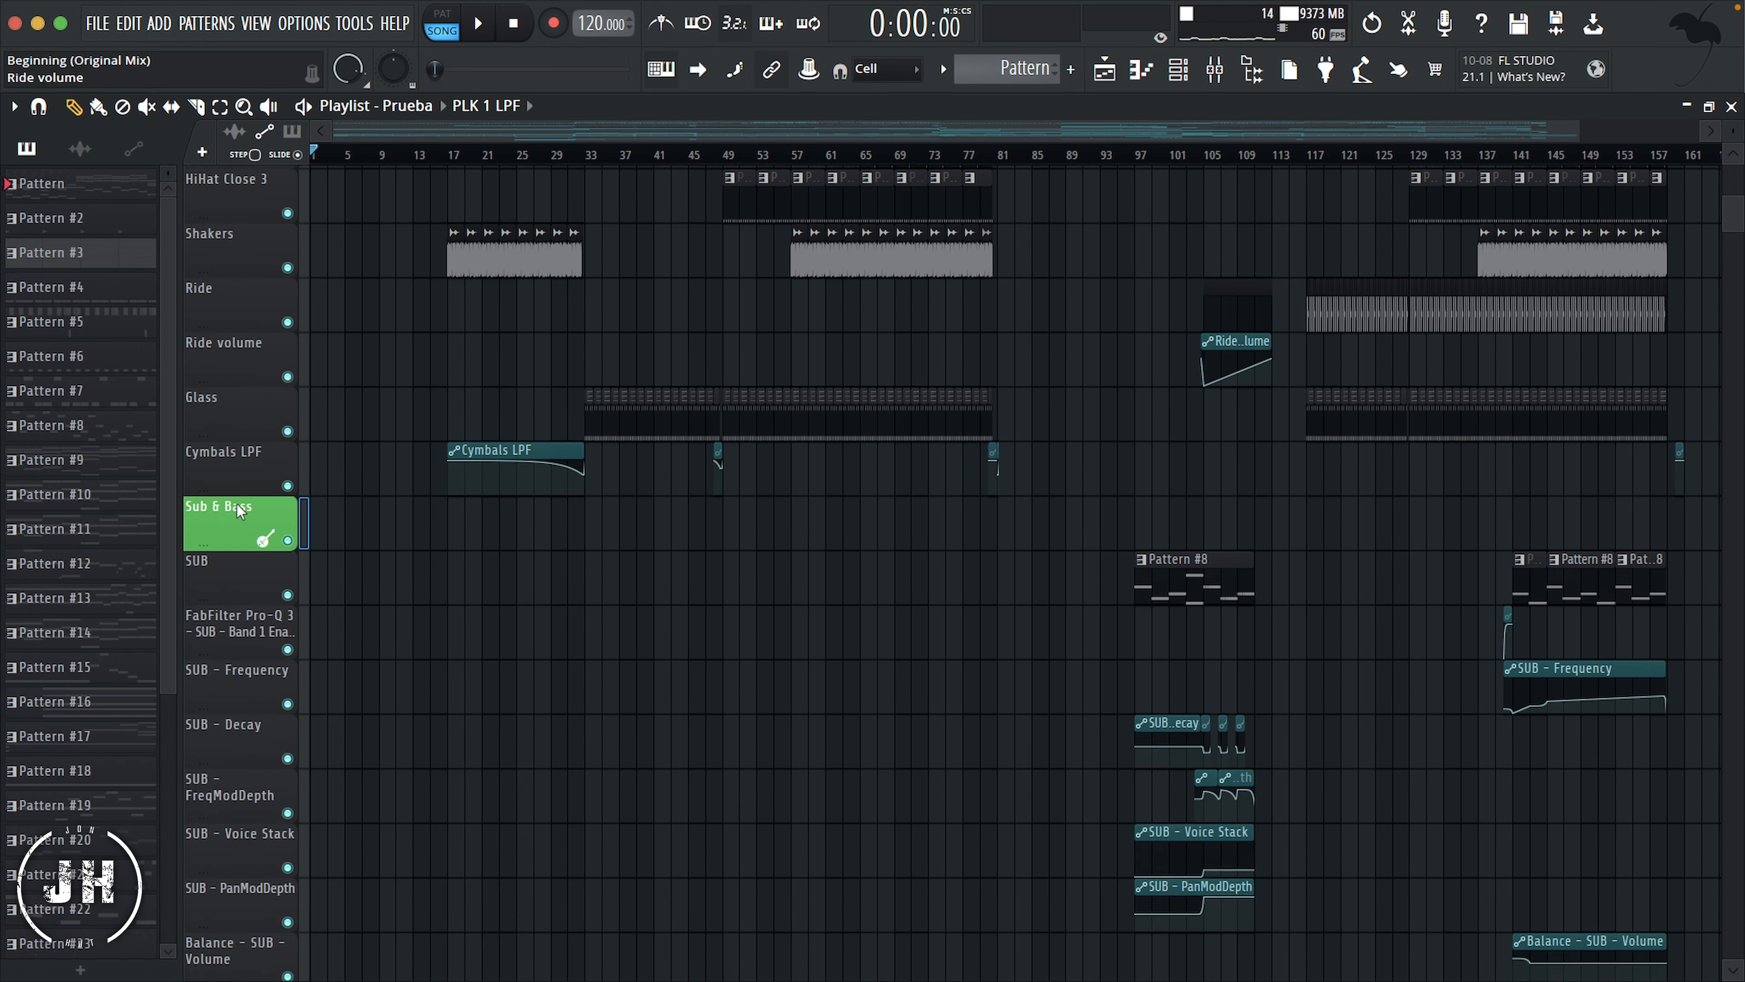
Step: Create a Light Sea Green header track named "Chords" with the piano keys icon above the Piano track
scroll(235, 502, down, 8)
right_click(236, 502)
click(323, 443)
text(Chords)
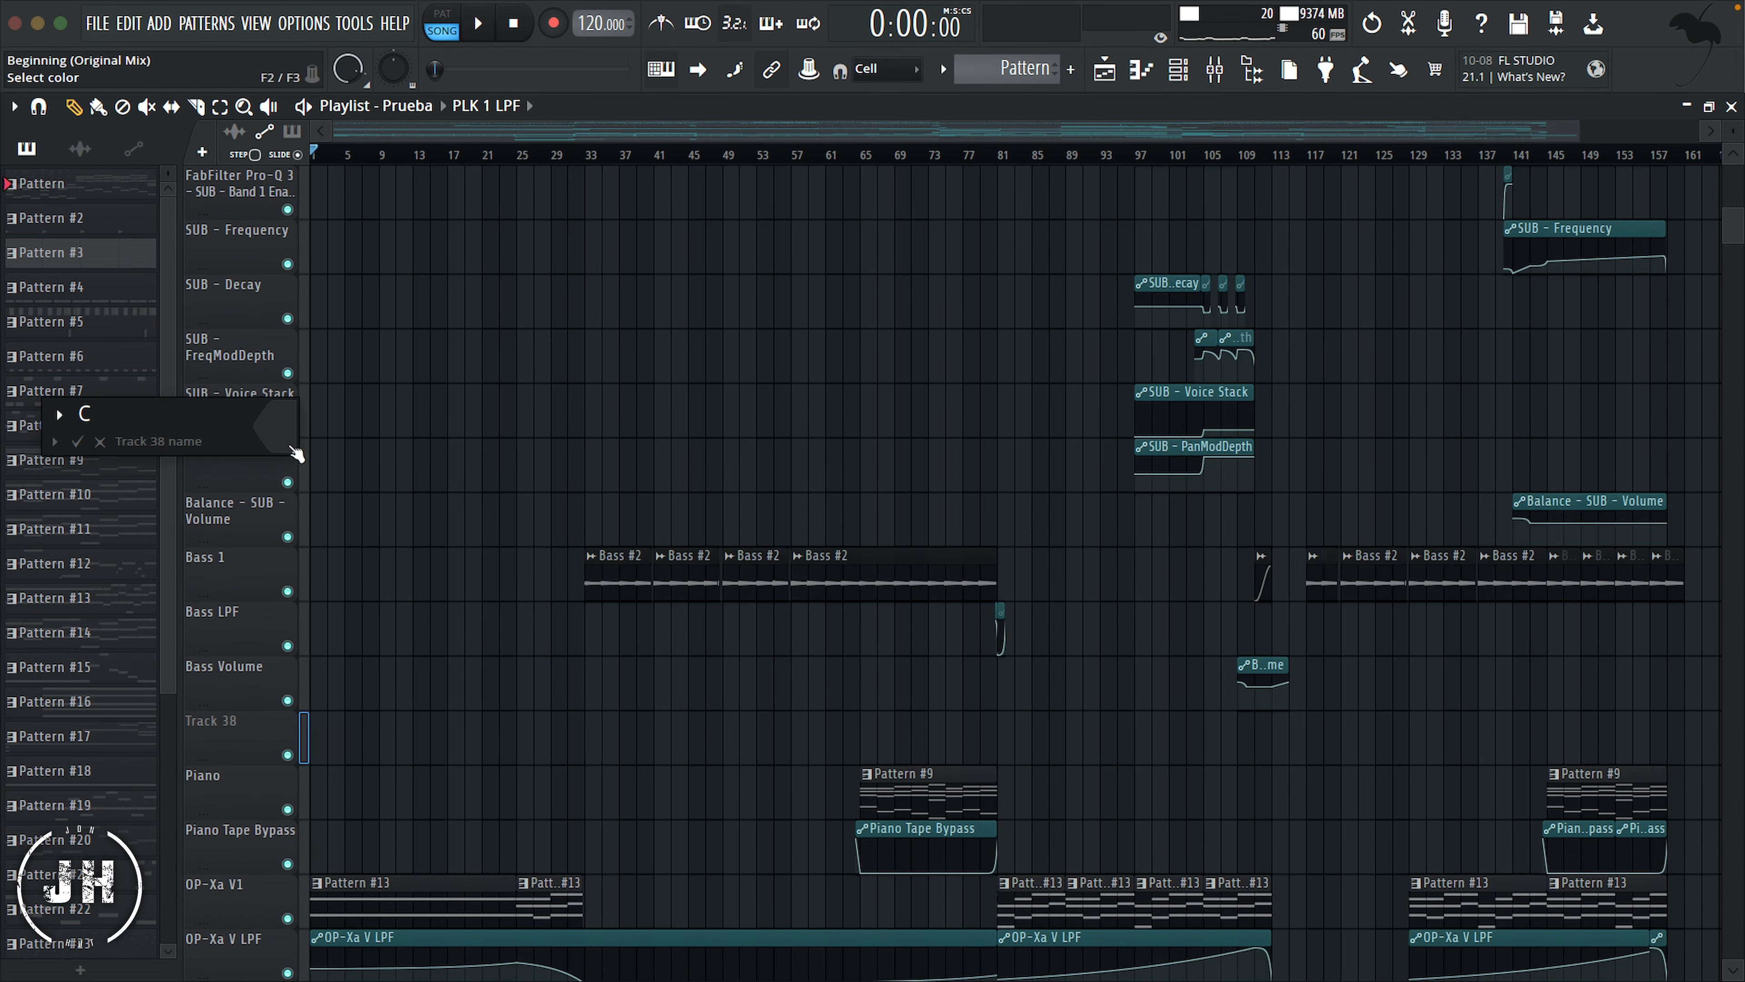
key(Return)
click(642, 945)
click(213, 541)
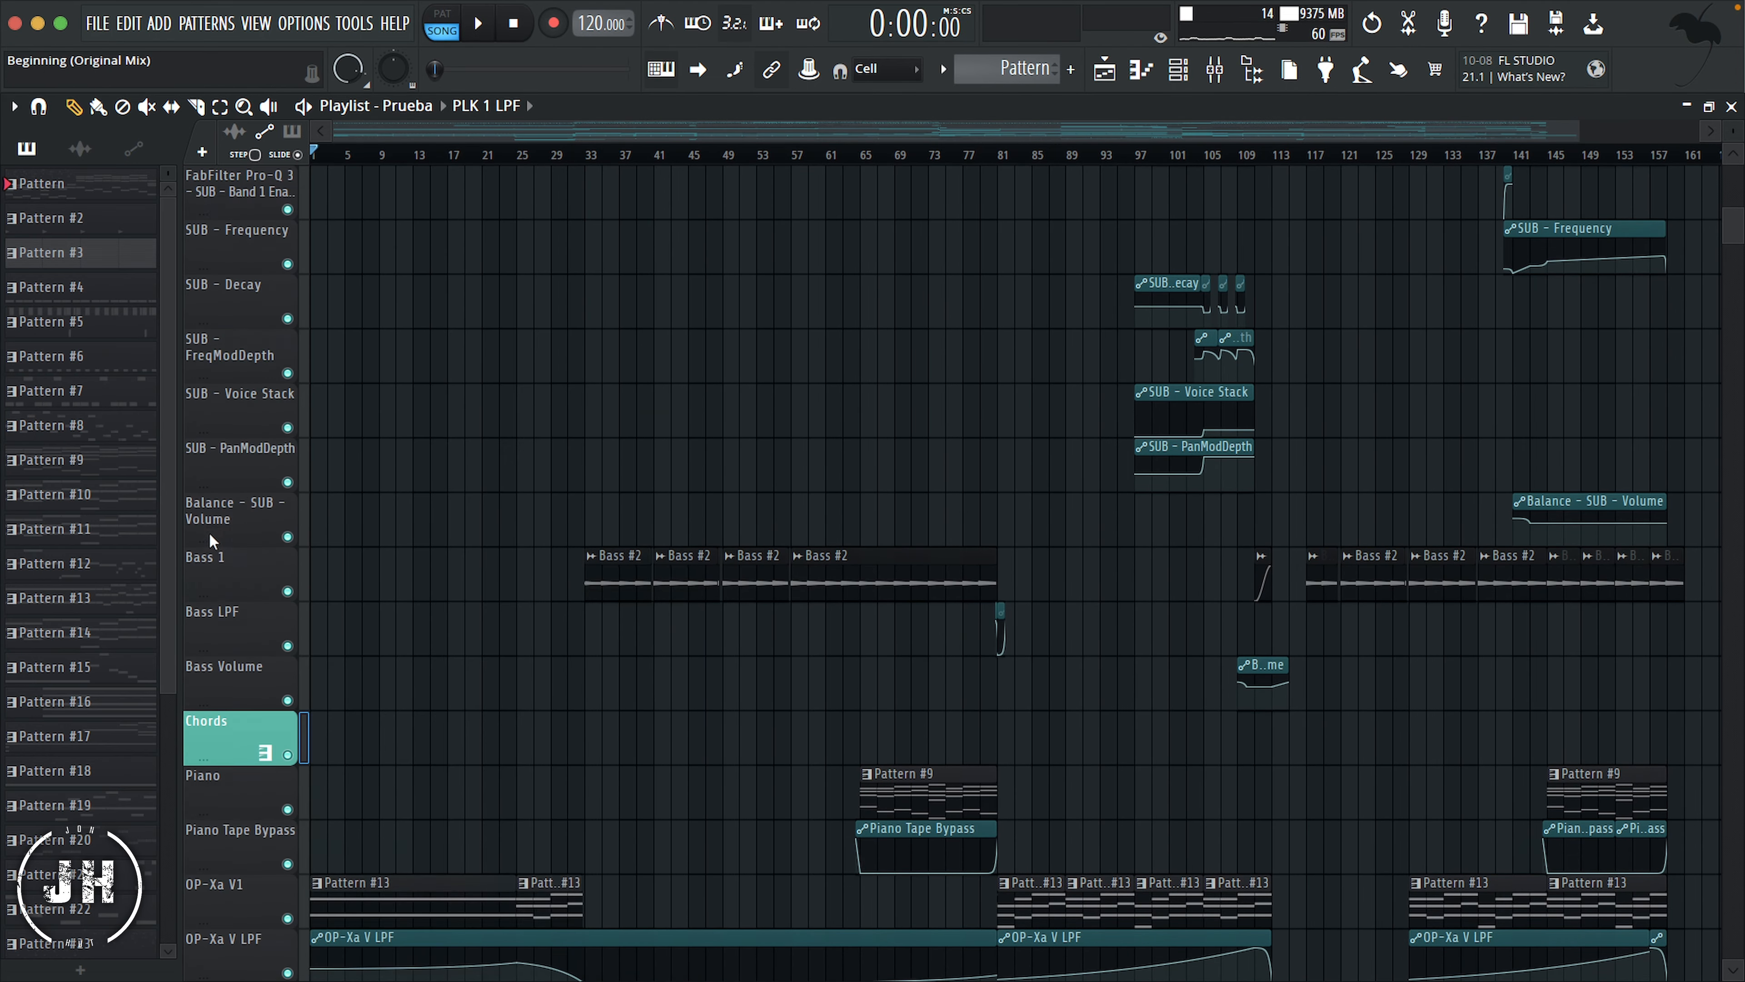
Step: Insert a new playlist track above Lead and name it "Ambiences"
scroll(256, 578, down, 12)
right_click(237, 849)
click(263, 839)
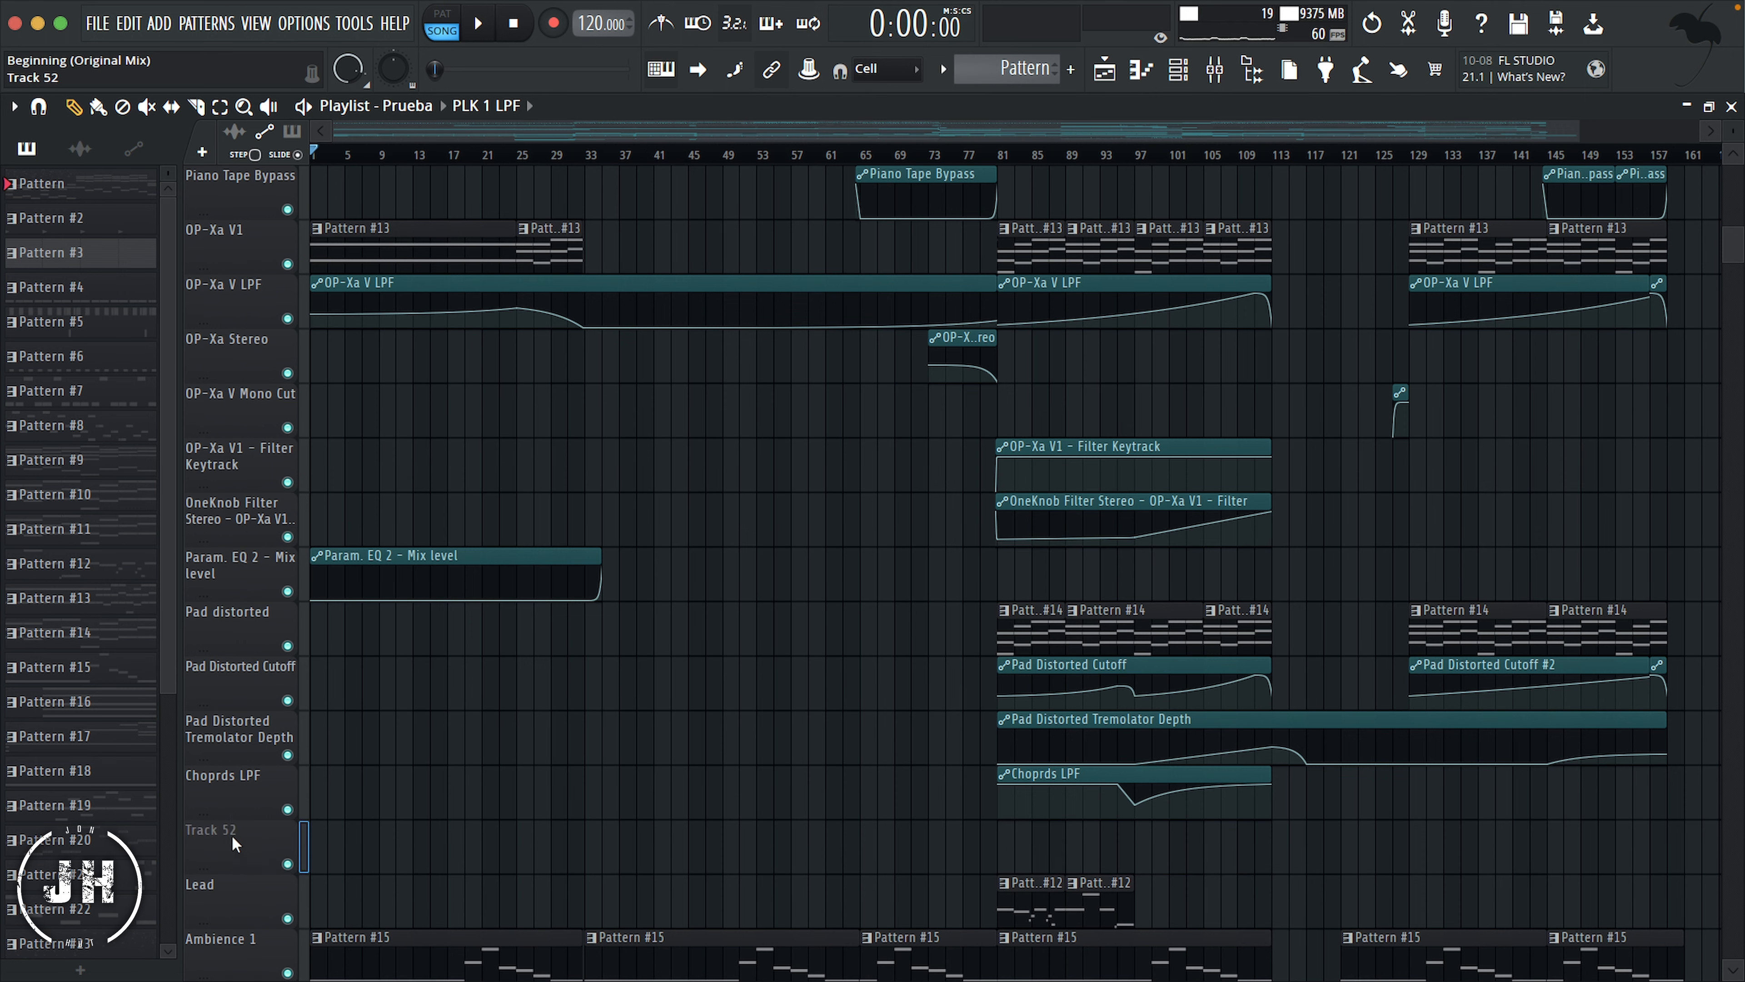
right_click(228, 836)
click(280, 445)
text(Ambiences)
Step: Color the Ambiences track Light Sea Green (#59B5A5) and give it the piano keys icon
click(275, 432)
click(335, 754)
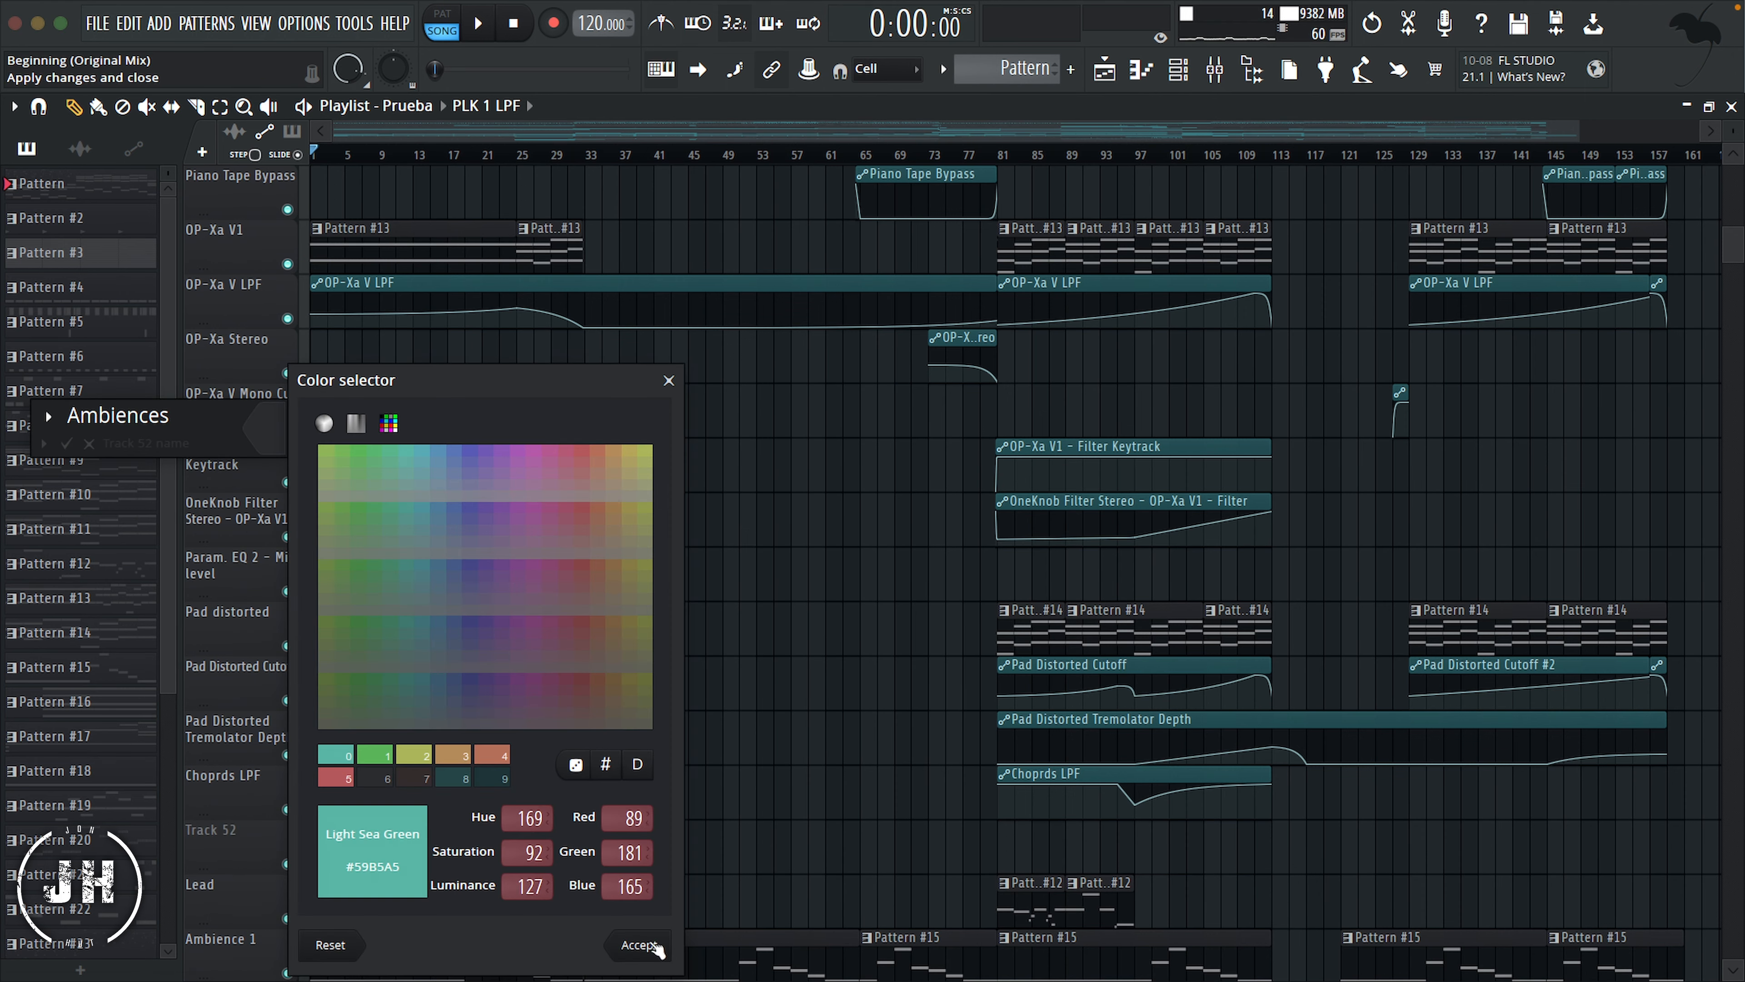
click(639, 945)
key(Return)
Step: Insert a new playlist track above Violin & Cello and name it "Strings"
scroll(231, 738, down, 8)
right_click(231, 737)
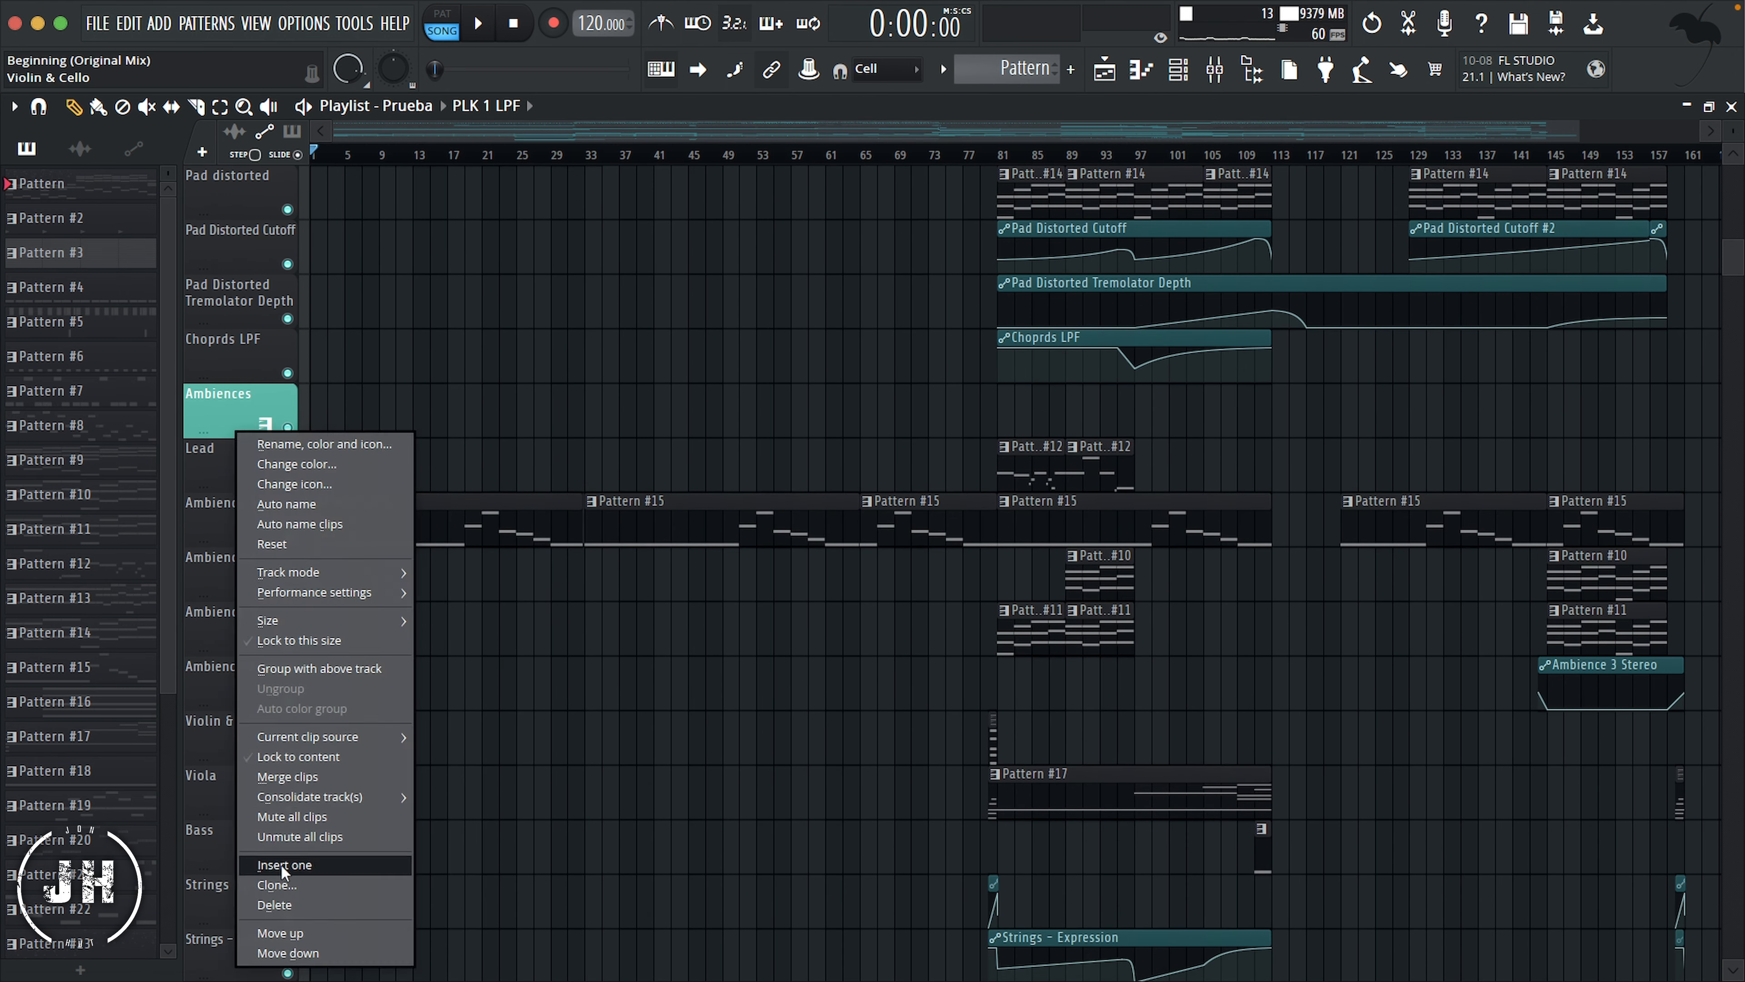
click(281, 864)
right_click(237, 737)
click(304, 434)
text(Strings)
Step: Apply one of the saved palette colors to the new Strings header track
click(284, 422)
click(359, 755)
click(668, 944)
key(Return)
Step: Insert a new playlist track above the PLK 1 track and name it "PLKS"
scroll(219, 605, down, 6)
right_click(228, 787)
click(291, 865)
right_click(235, 789)
click(305, 452)
text(PLKS)
Step: Set a color and an icon from the synth group for the PLKS track
click(287, 427)
click(663, 944)
right_click(287, 427)
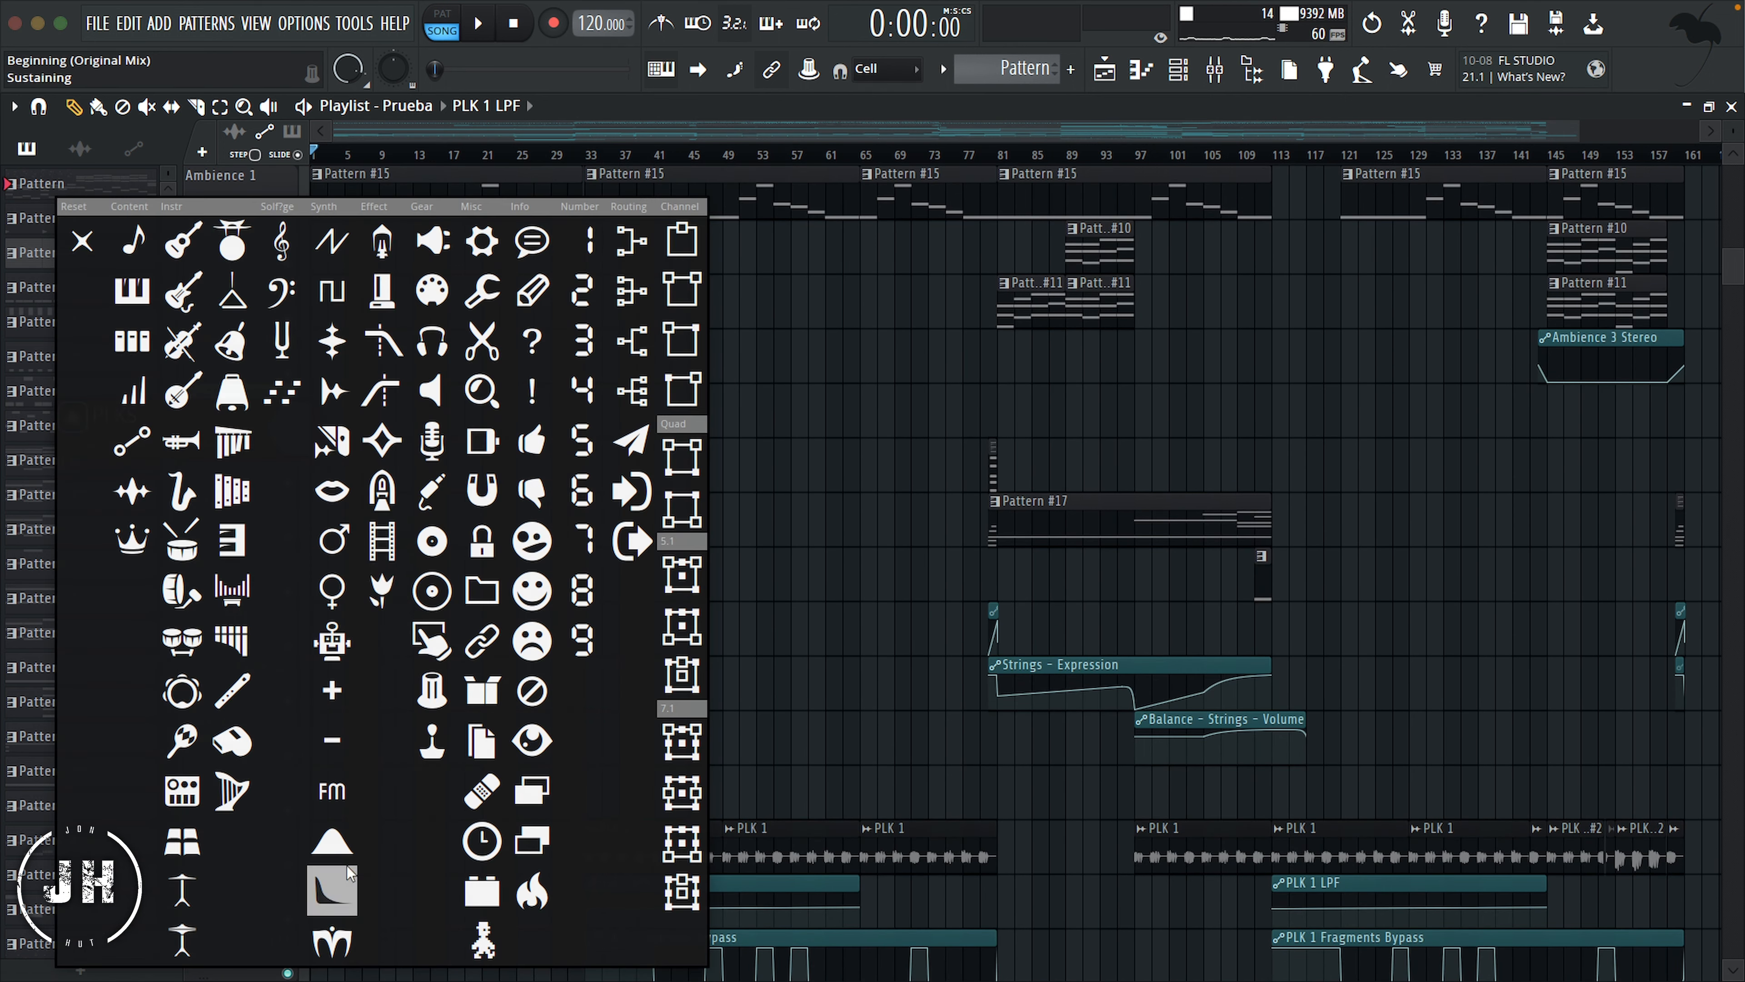
click(350, 789)
key(Return)
Step: Insert a new playlist track above FX Up Medium and name it "FXS"
scroll(275, 698, down, 20)
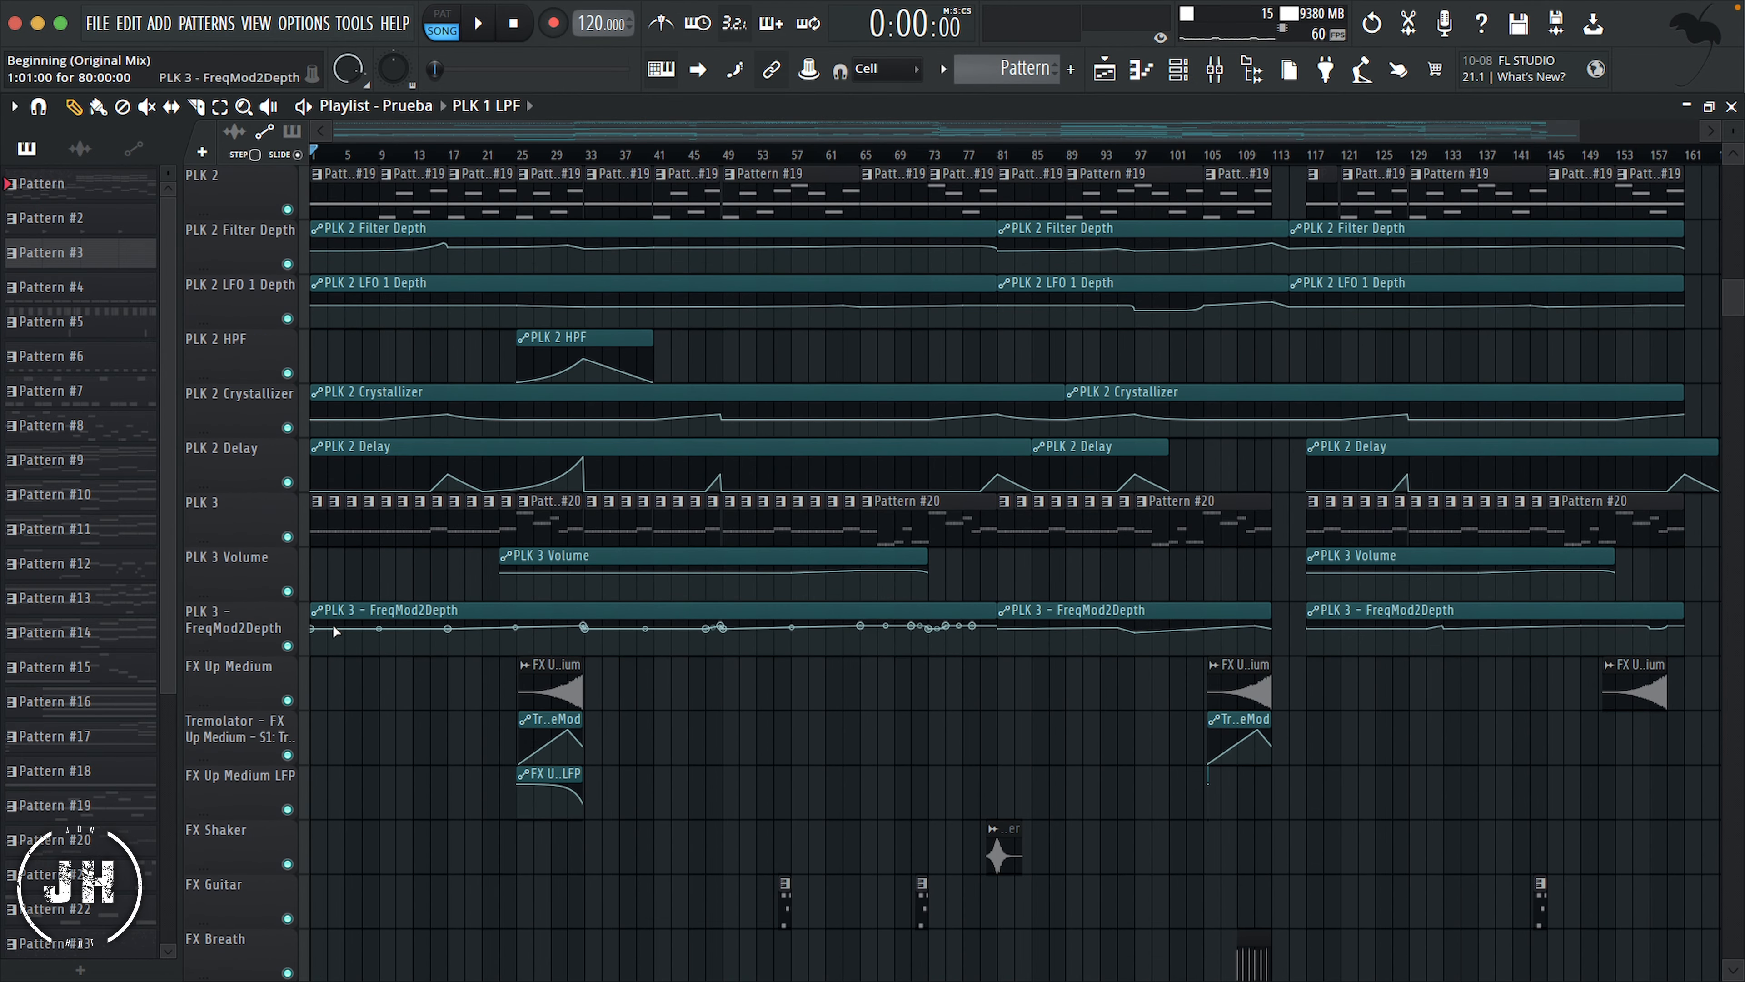
right_click(237, 680)
click(294, 866)
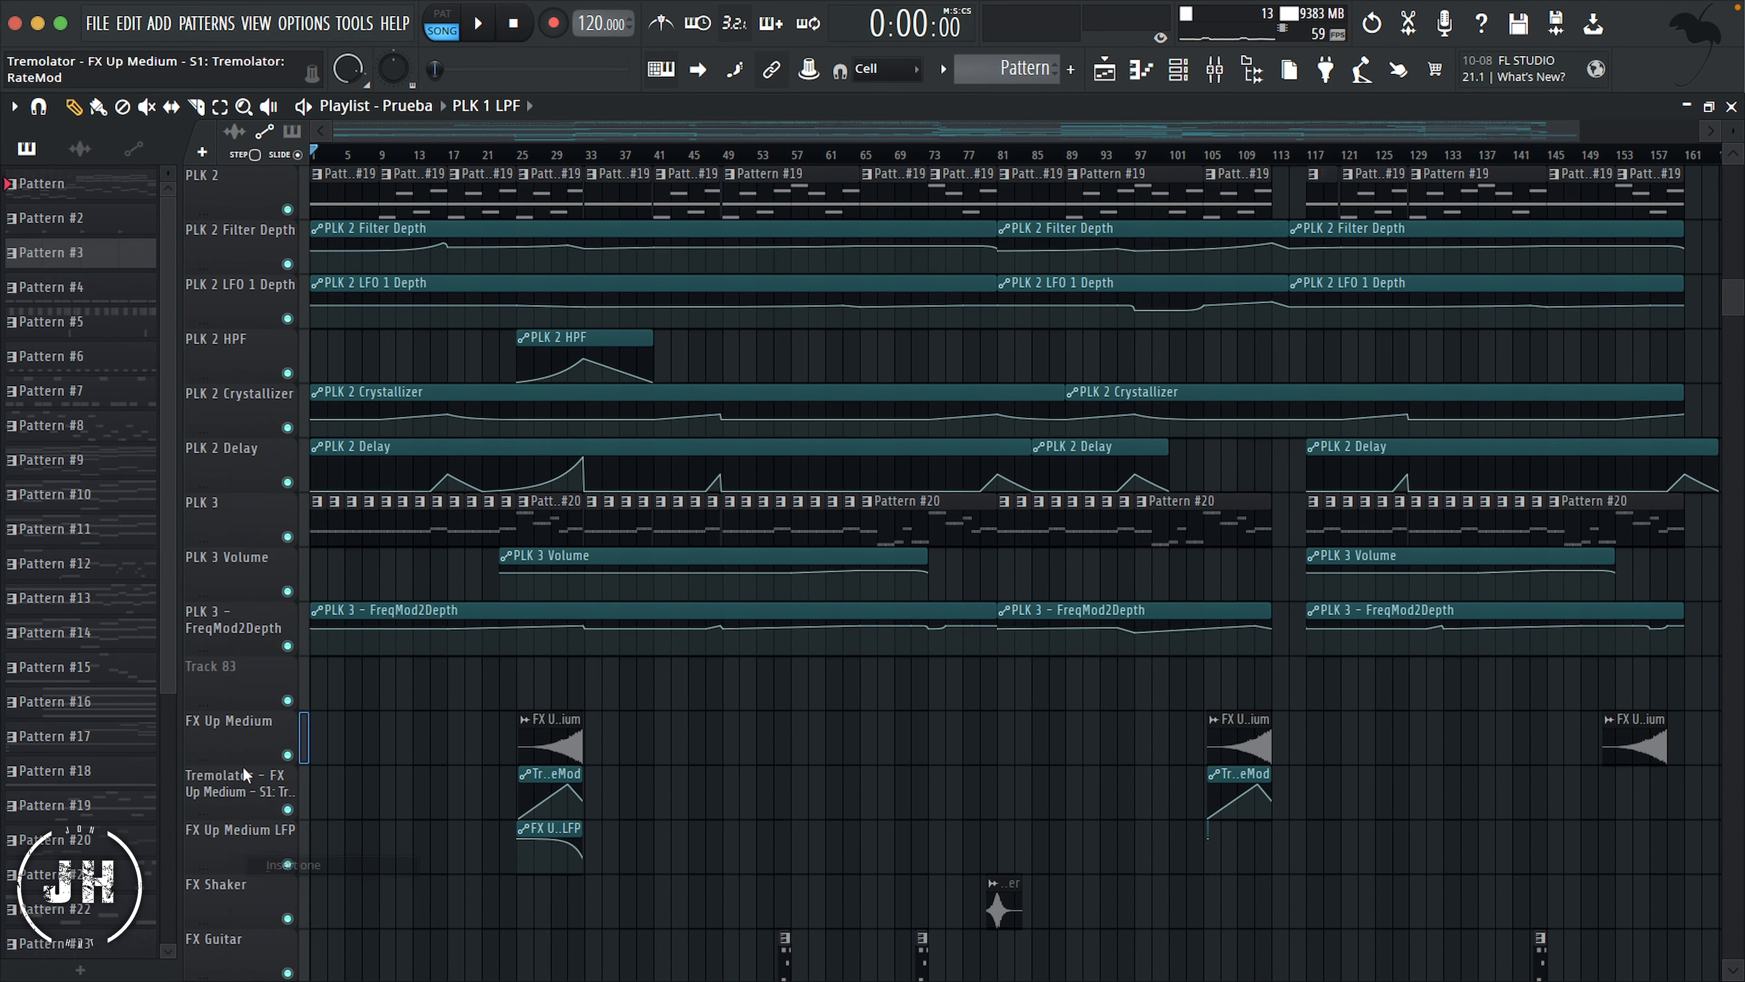
right_click(237, 684)
click(313, 448)
text(FXS)
Step: Give the FXS header track a magenta color and an icon from the effect group
click(301, 426)
click(572, 454)
click(670, 944)
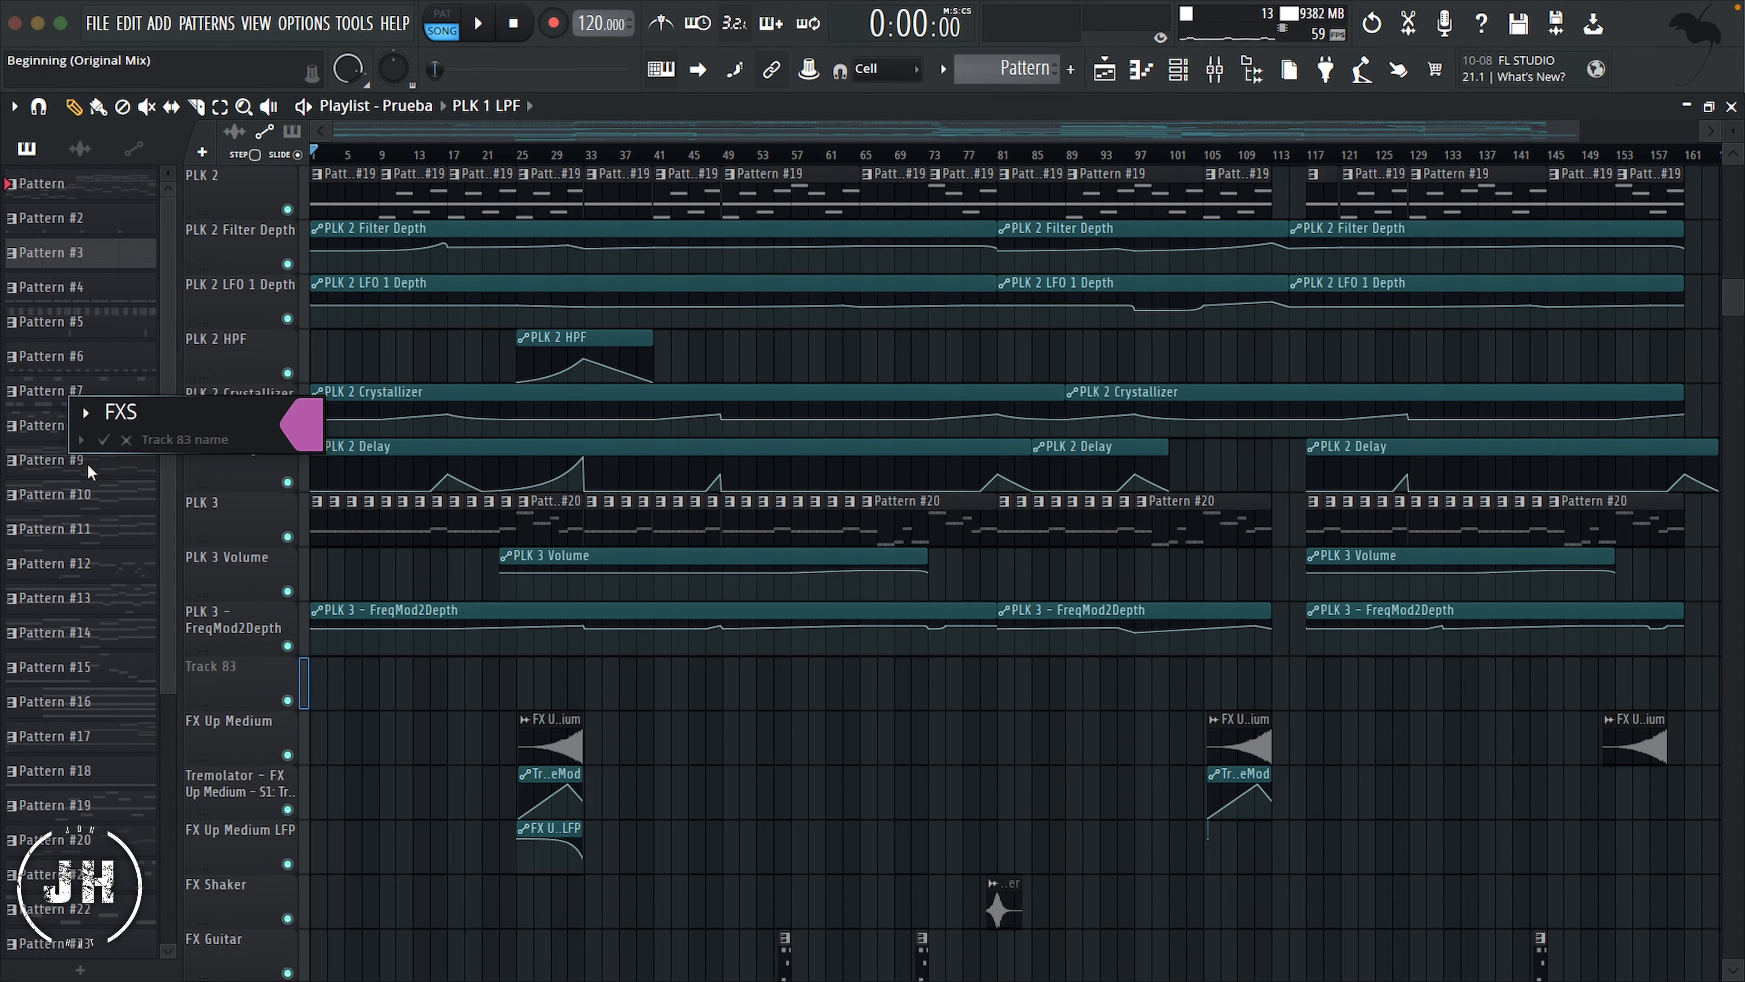
click(85, 414)
click(394, 245)
key(Return)
Step: Insert a new playlist track above PRO 3 and name it "Synths"
scroll(240, 577, down, 13)
scroll(241, 577, up, 2)
right_click(254, 731)
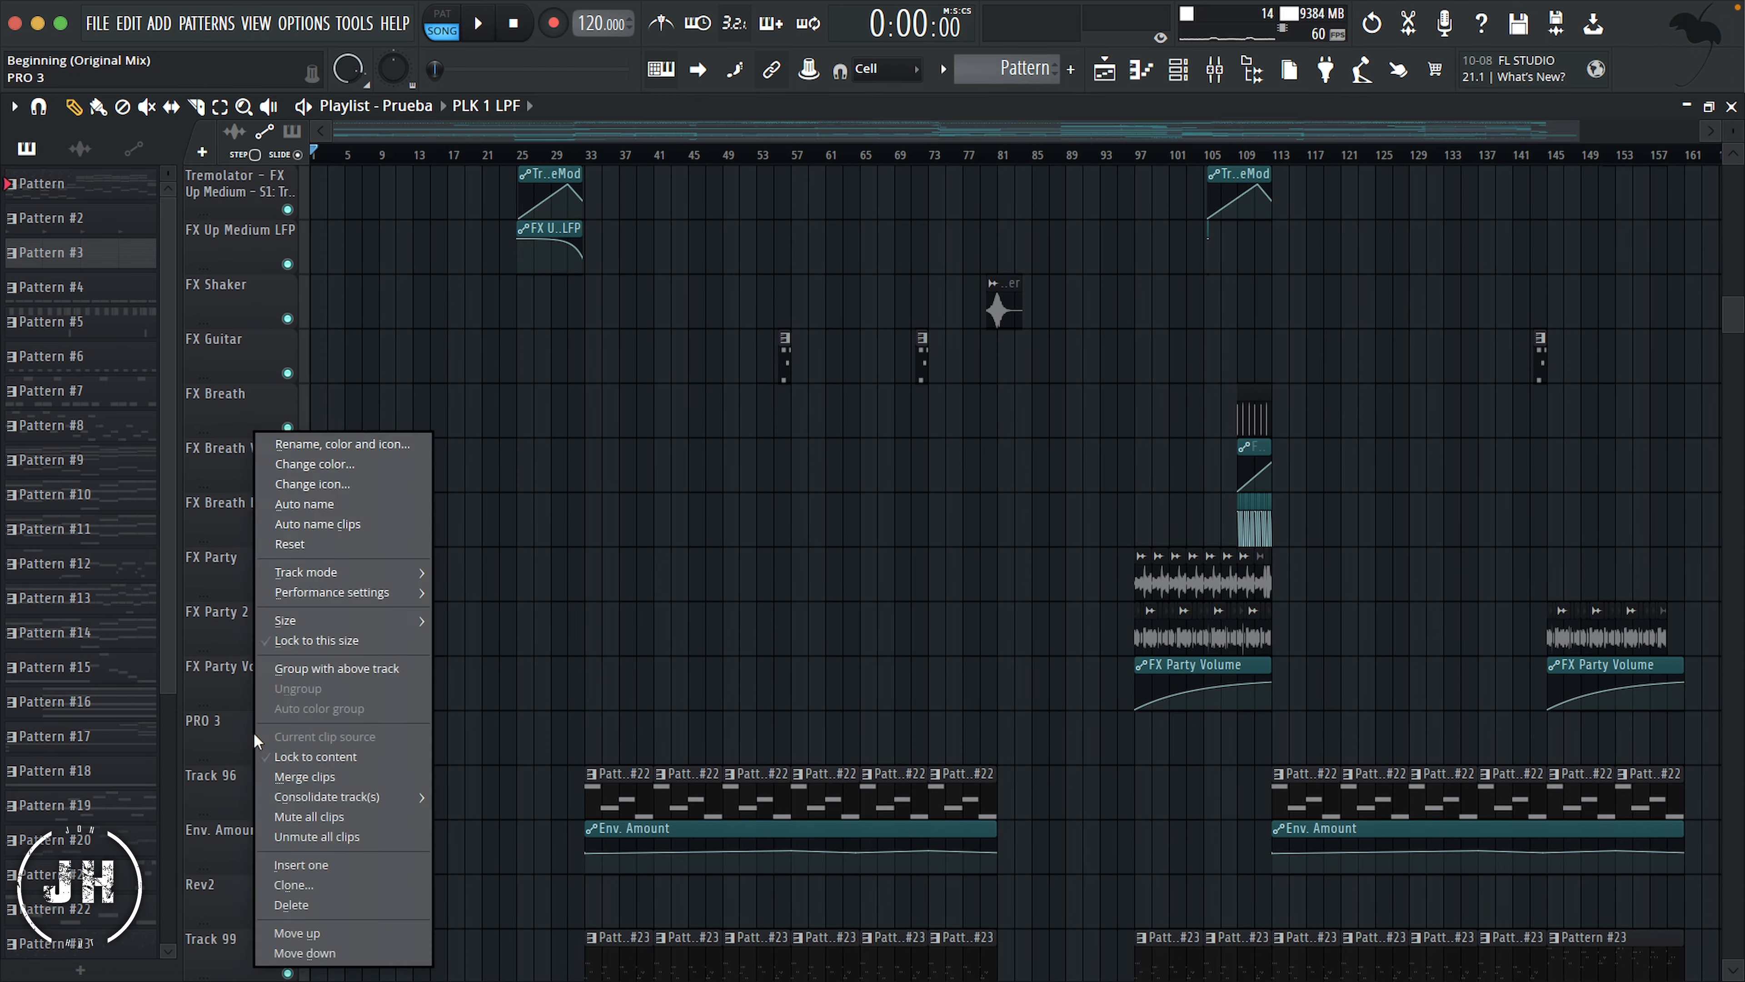
click(289, 865)
right_click(243, 731)
click(275, 443)
text(Synths)
Step: Color the Synths header track white and give it the Jack plug icon
click(306, 435)
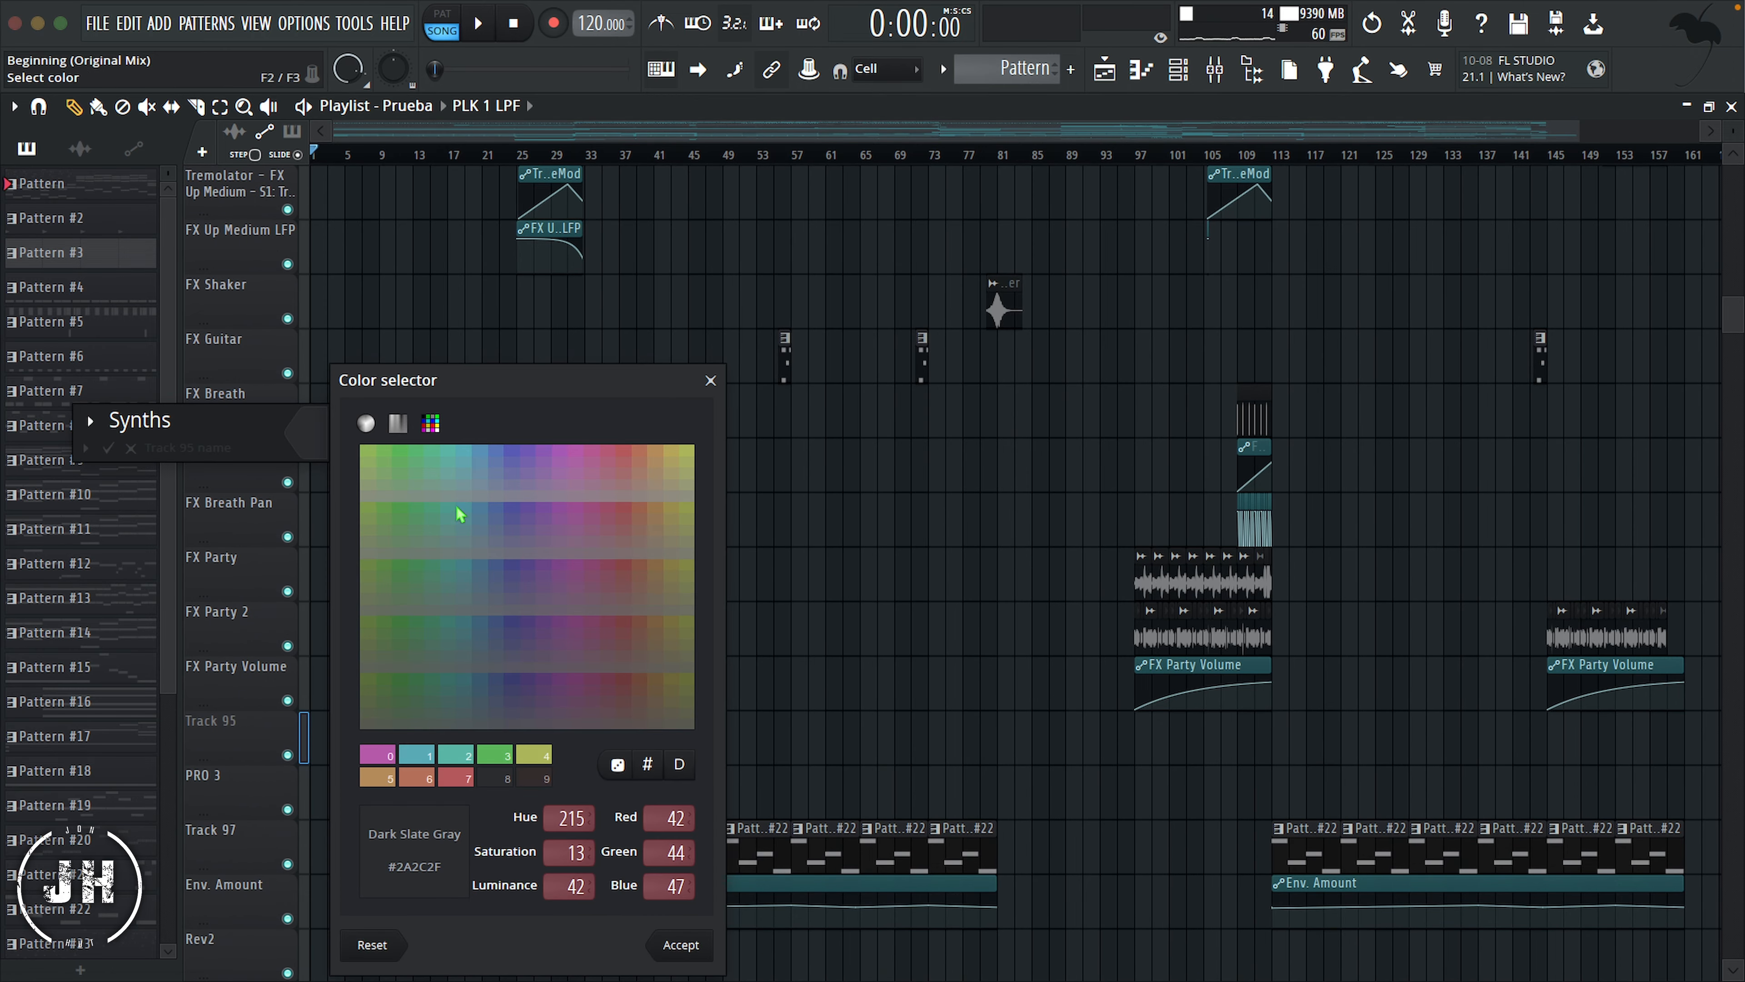
click(401, 422)
drag(691, 680, 692, 443)
click(687, 946)
click(89, 420)
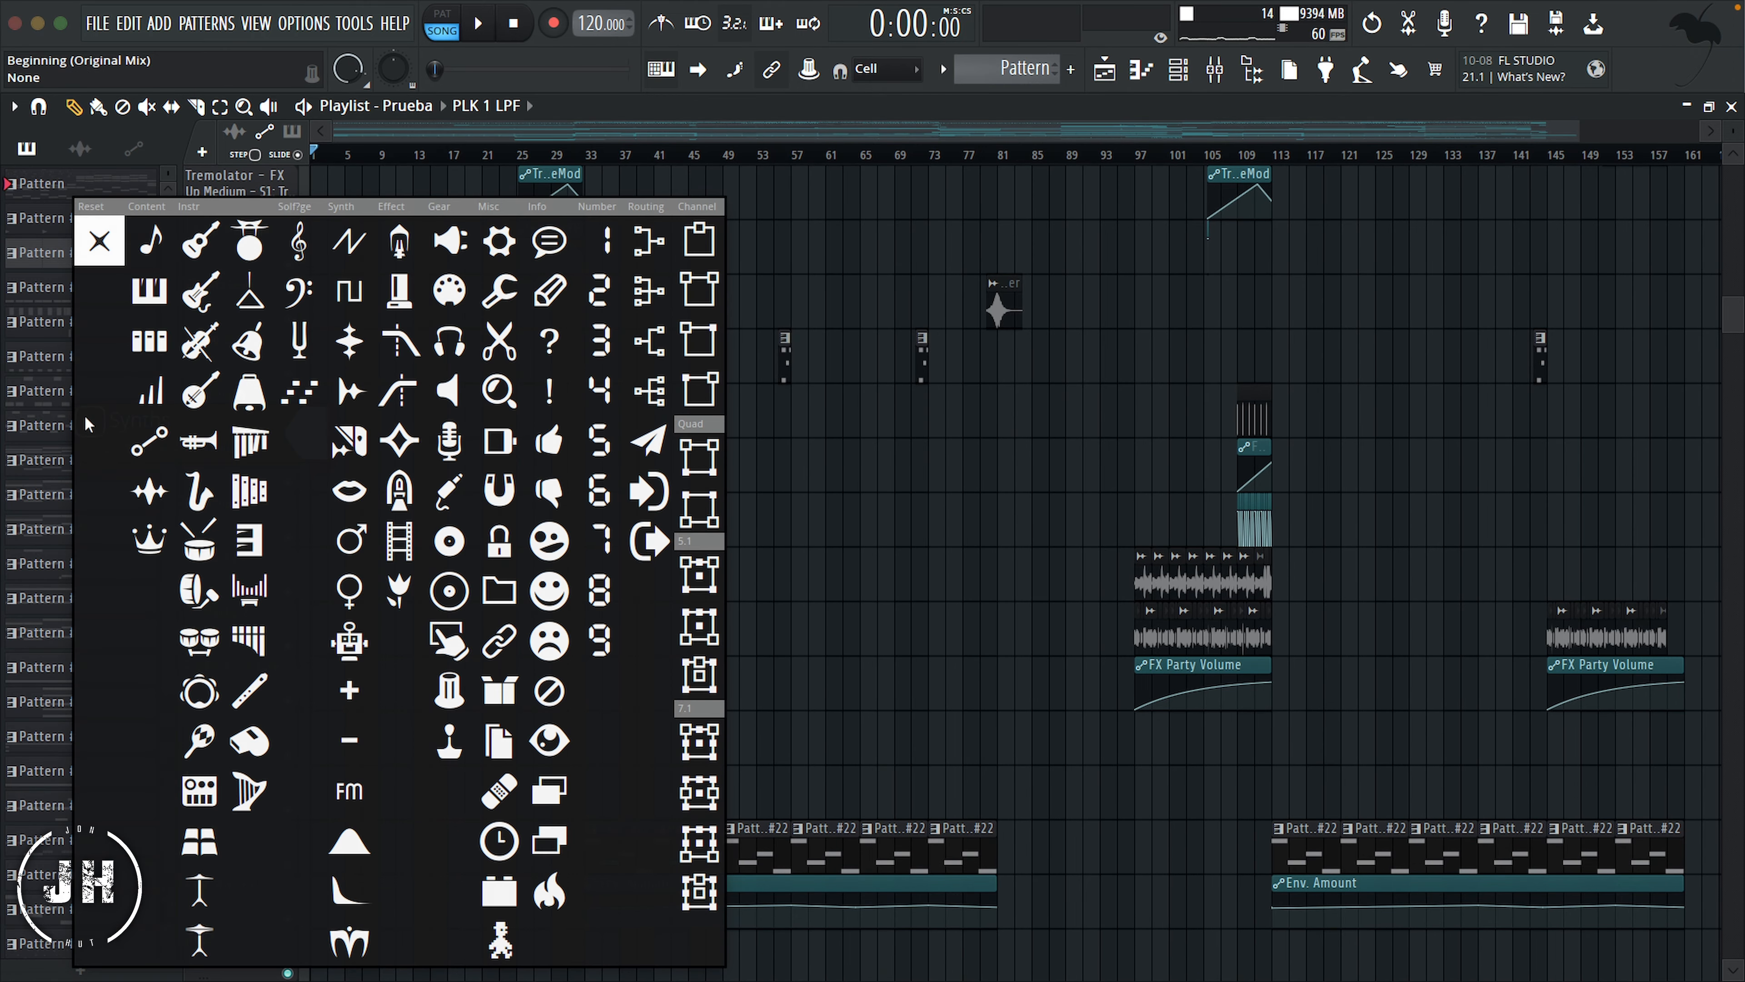
click(450, 496)
key(Return)
Step: Insert a new playlist track above Music Volume, name it "Master" and give it the crown icon
scroll(252, 583, down, 5)
scroll(253, 588, down, 2)
right_click(245, 693)
click(292, 866)
right_click(243, 689)
click(272, 444)
key(F3)
click(148, 538)
key(Return)
Step: Group Kick and Top Kick under the Kick header, and Clap 1 through Claps Volume under Clap & Snare
scroll(383, 577, up, 15)
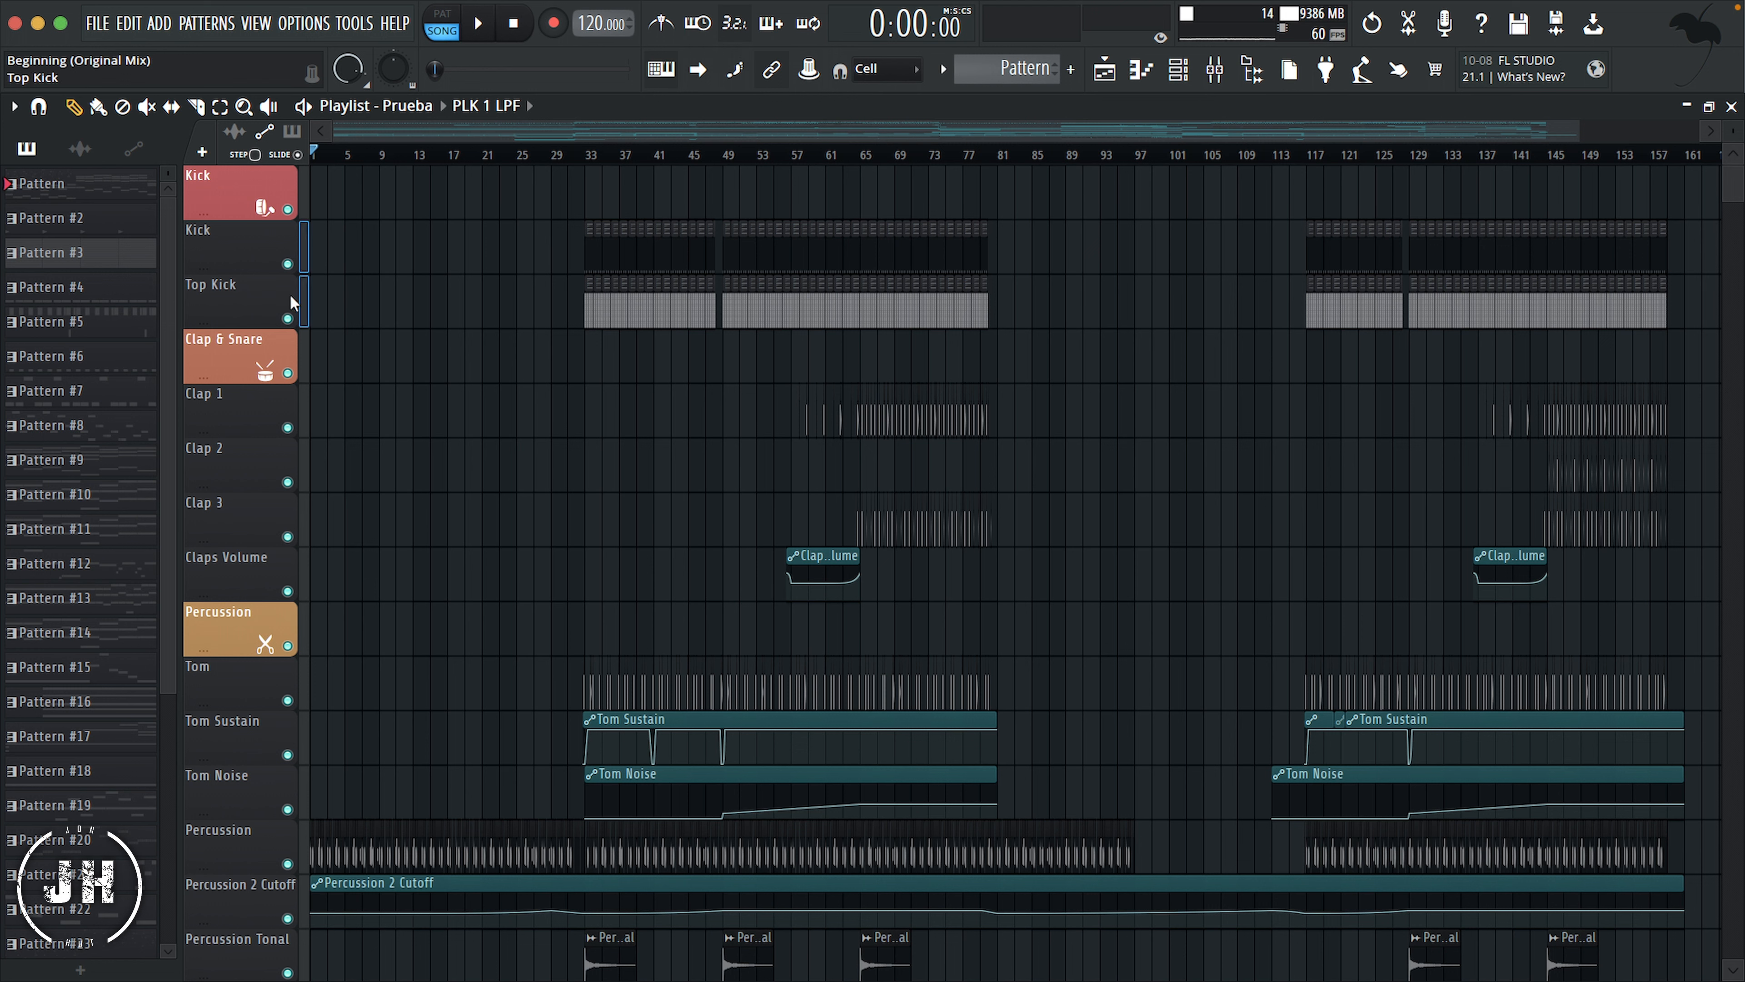
right_click(250, 247)
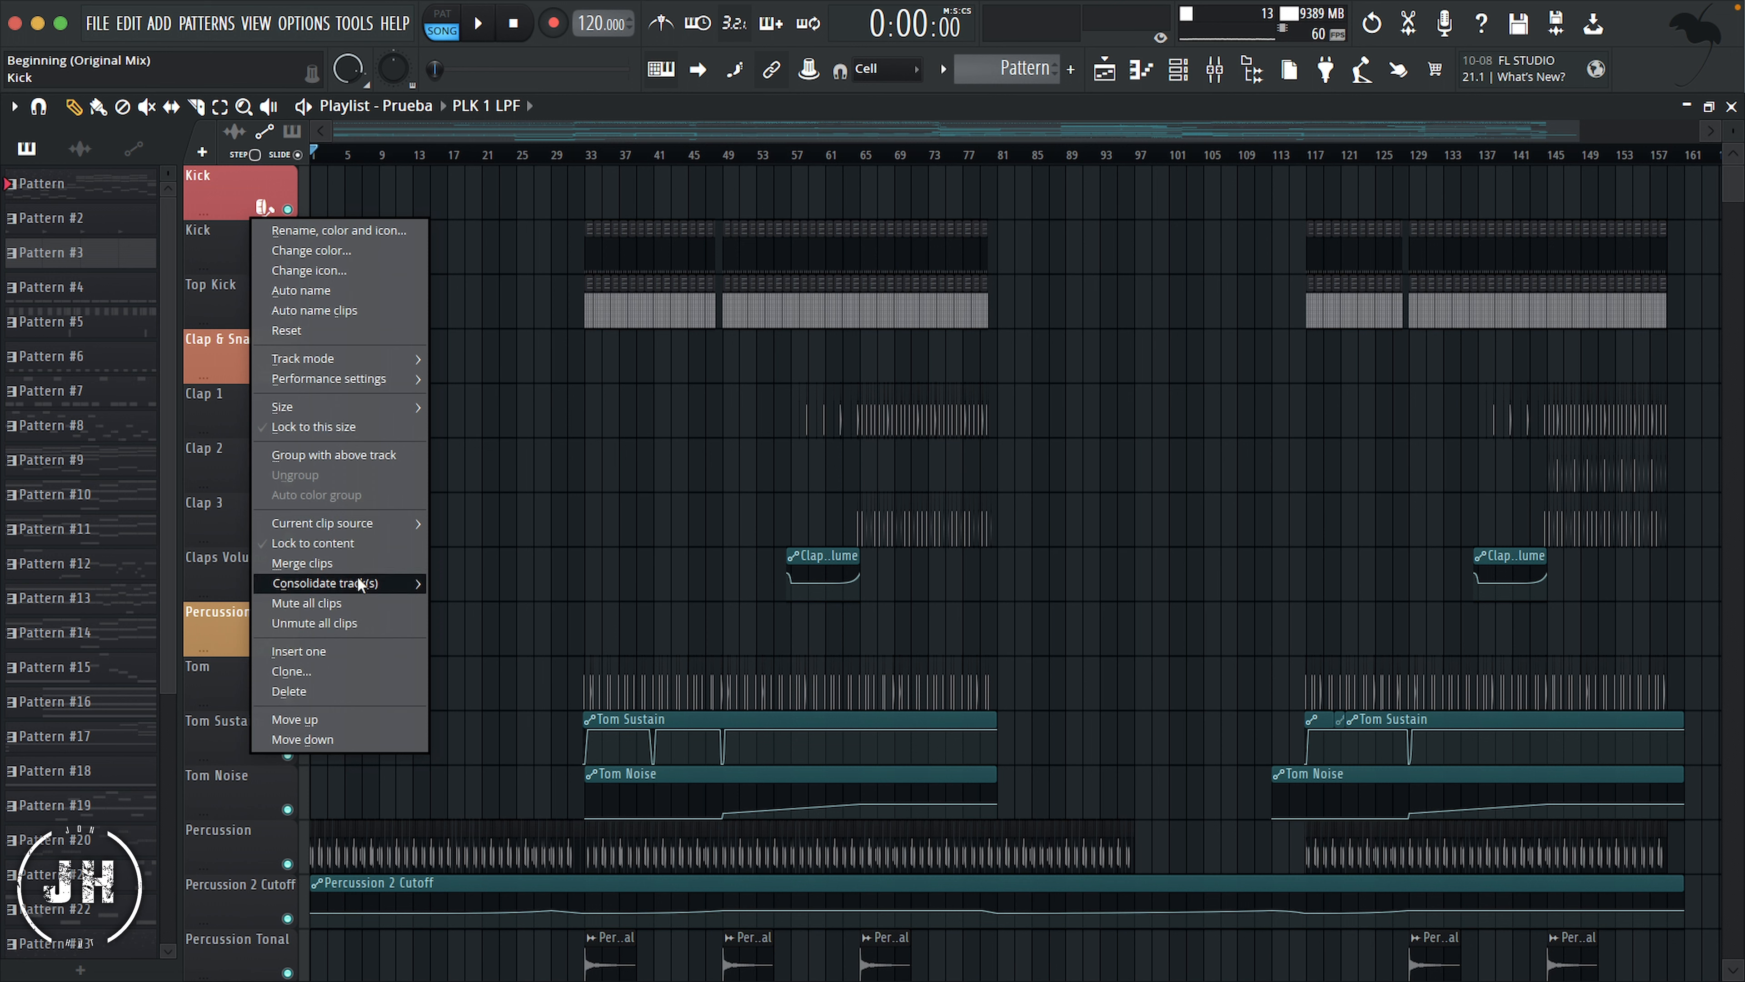
click(342, 455)
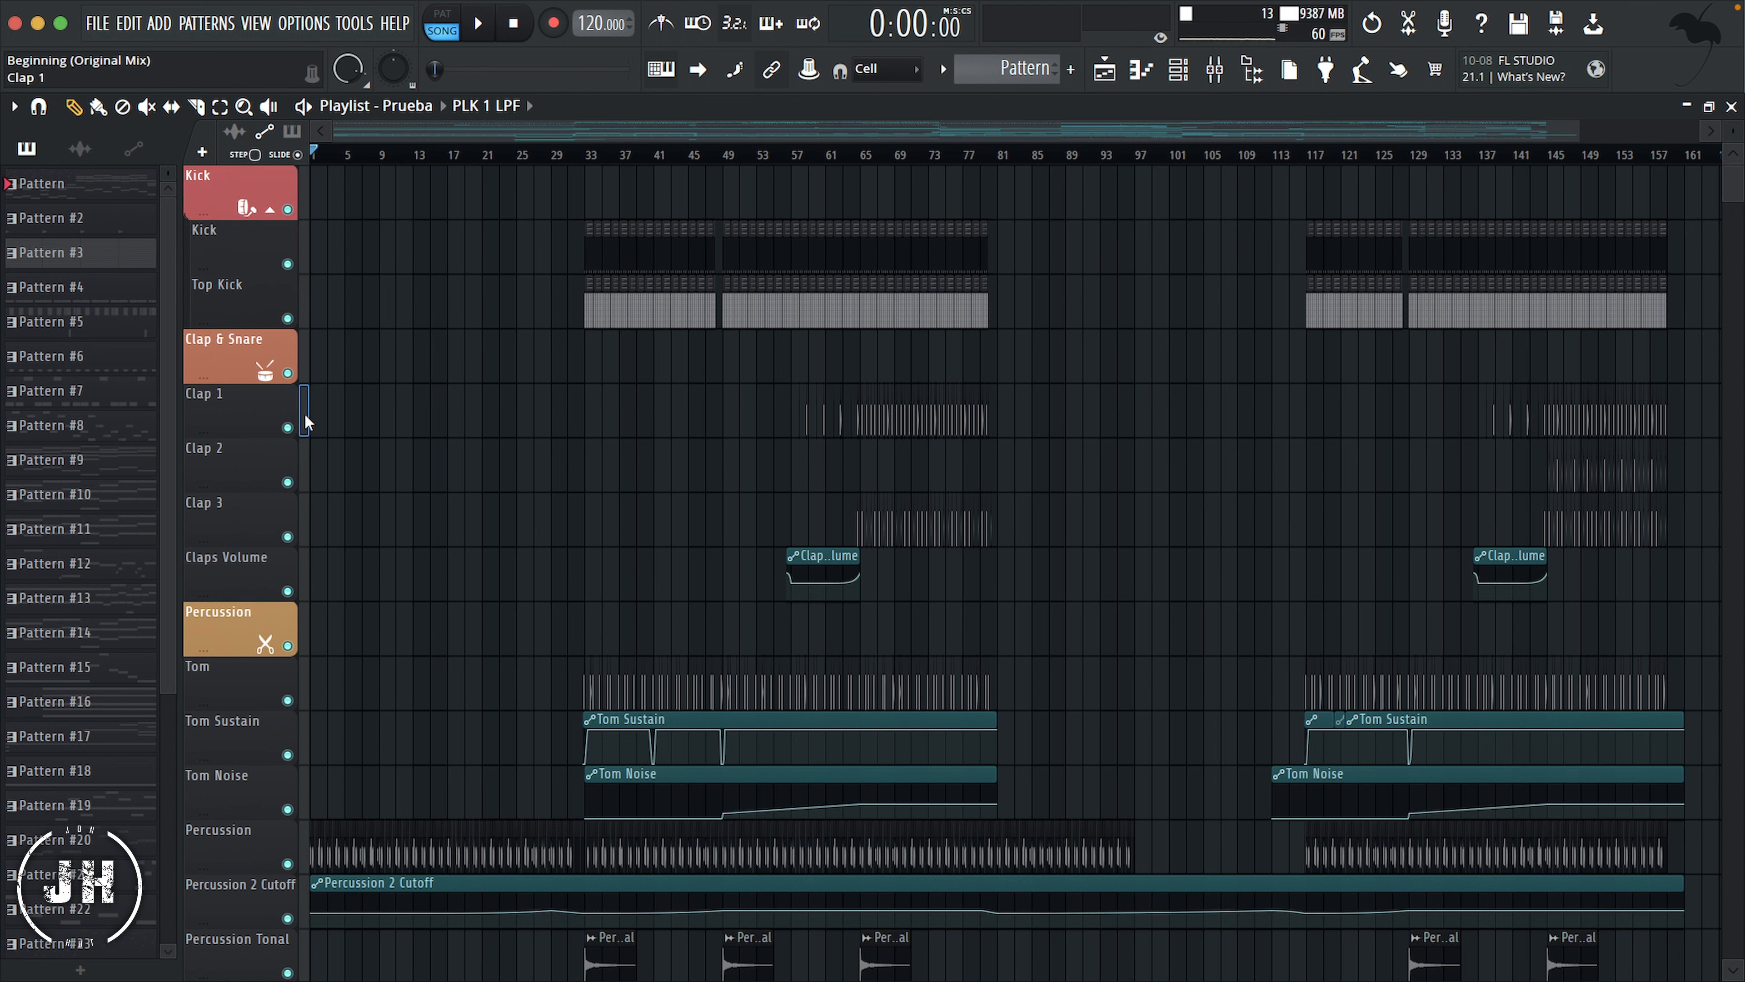
drag(307, 432, 304, 585)
right_click(236, 418)
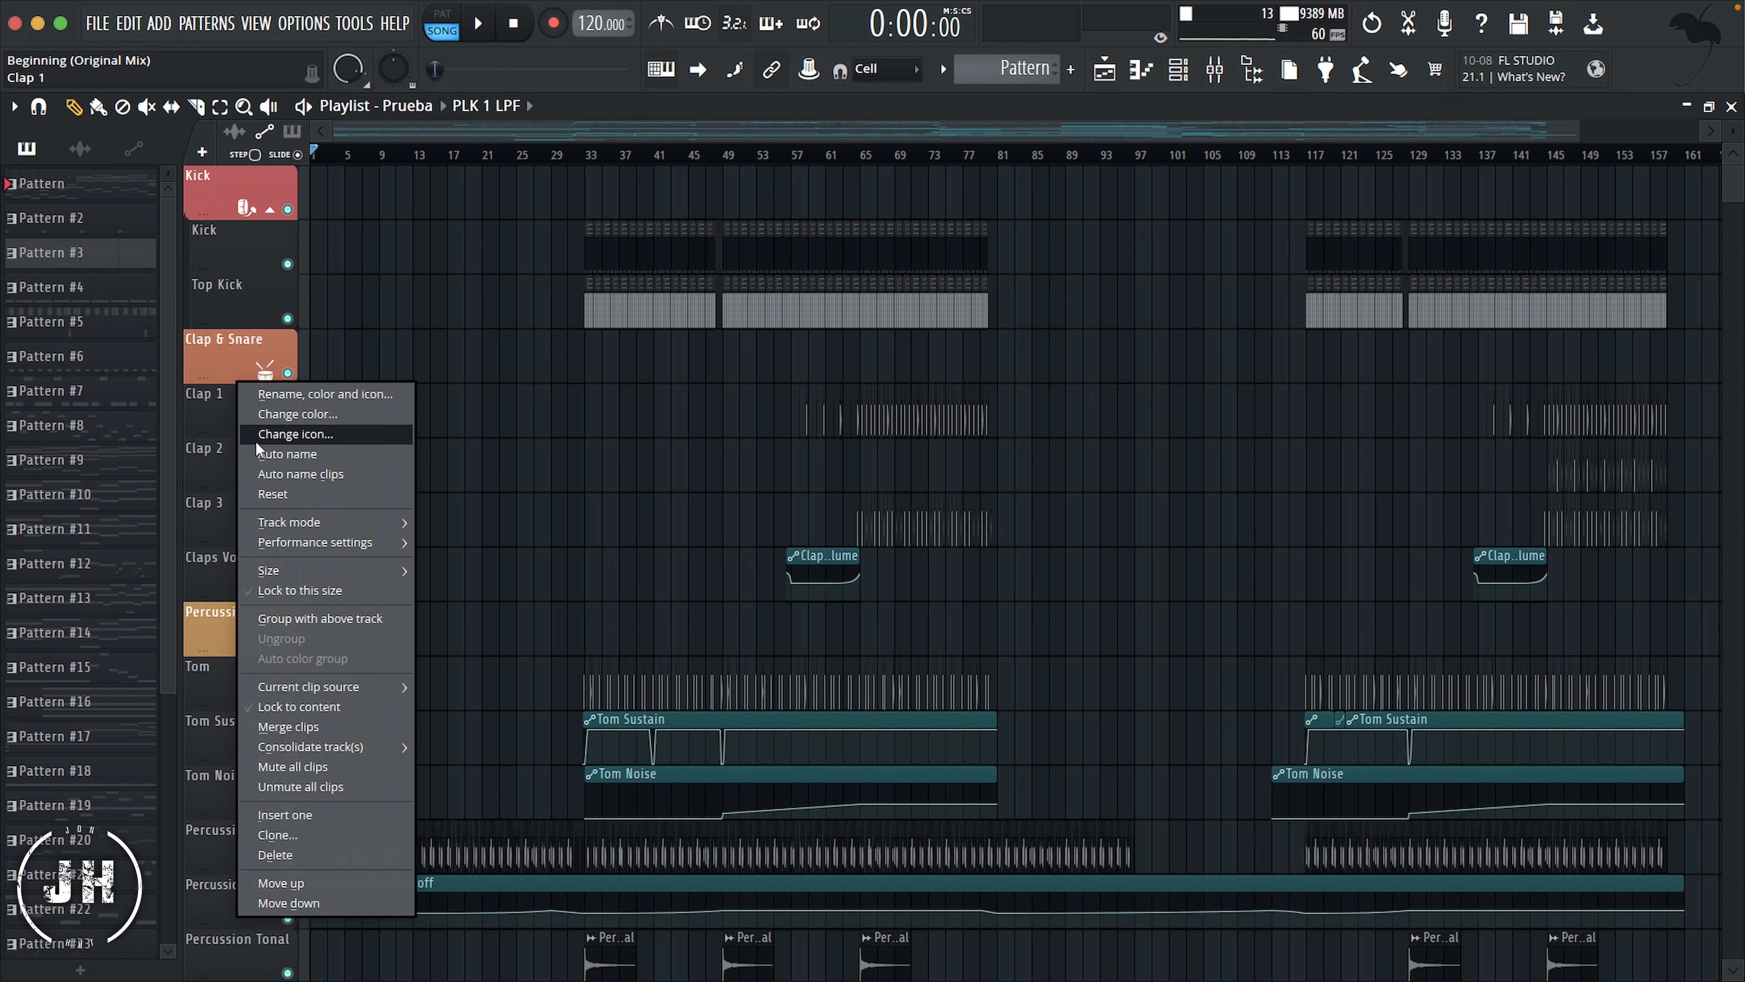
click(303, 614)
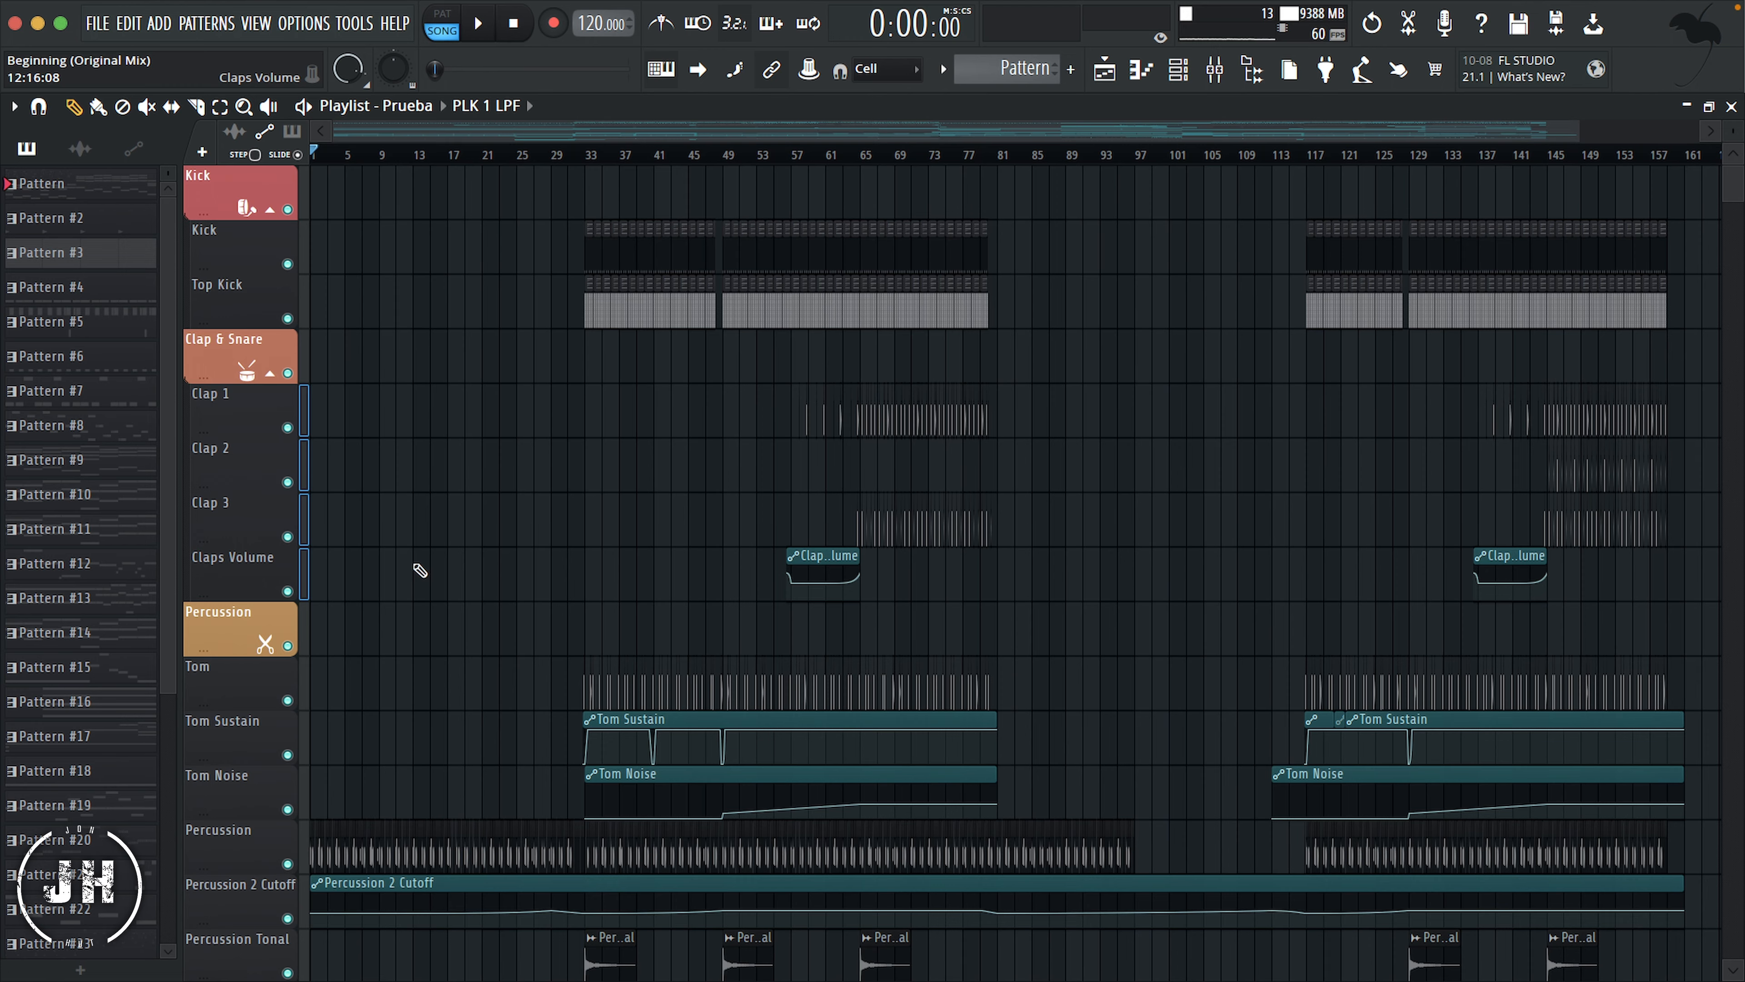
Step: Group the tom and percussion tracks under the Percussion header and the hi-hat through Cymbals LPF tracks under Cymbals
scroll(415, 565, down, 4)
drag(305, 467, 303, 842)
right_click(214, 467)
click(294, 666)
scroll(299, 585, down, 8)
right_click(259, 468)
click(320, 667)
Step: Group the tracks from SUB through Bass Volume under the Sub & Bass header
scroll(302, 385, down, 8)
drag(303, 299, 303, 844)
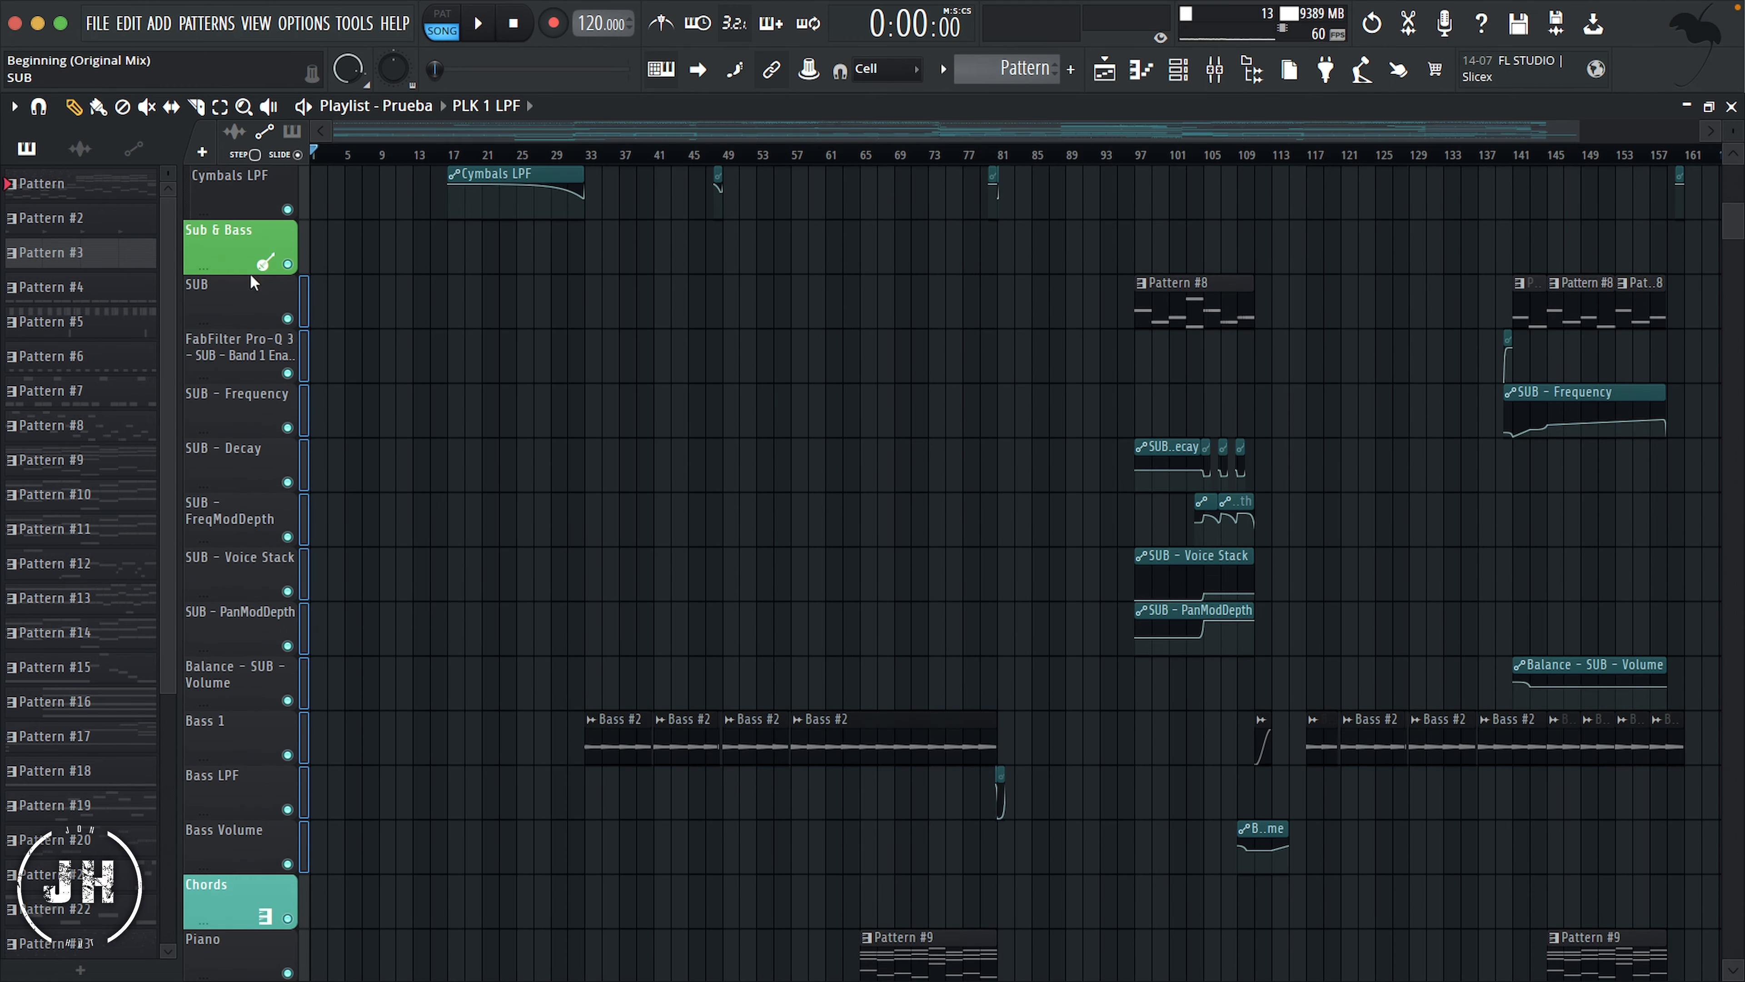
right_click(236, 311)
click(310, 510)
Step: Group all tracks from Piano down to the chords LPF track under the Chords header
scroll(305, 536, down, 7)
drag(303, 567, 303, 977)
scroll(392, 851, down, 7)
drag(304, 831, 303, 193)
scroll(295, 227, up, 3)
right_click(233, 340)
click(313, 540)
Step: Group Lead through Ambience 3 Stereo under the ambience header, and Violin & Cello through the strings volume track under Strings
scroll(461, 618, down, 10)
drag(304, 503, 303, 721)
right_click(242, 502)
click(309, 666)
scroll(306, 536, down, 8)
drag(304, 396, 303, 668)
right_click(255, 396)
click(313, 604)
Step: Group all PLK tracks, down to PLK 3 - FreqMod2Depth, under the PLKS header
scroll(325, 440, down, 7)
scroll(331, 434, down, 3)
drag(303, 234, 309, 948)
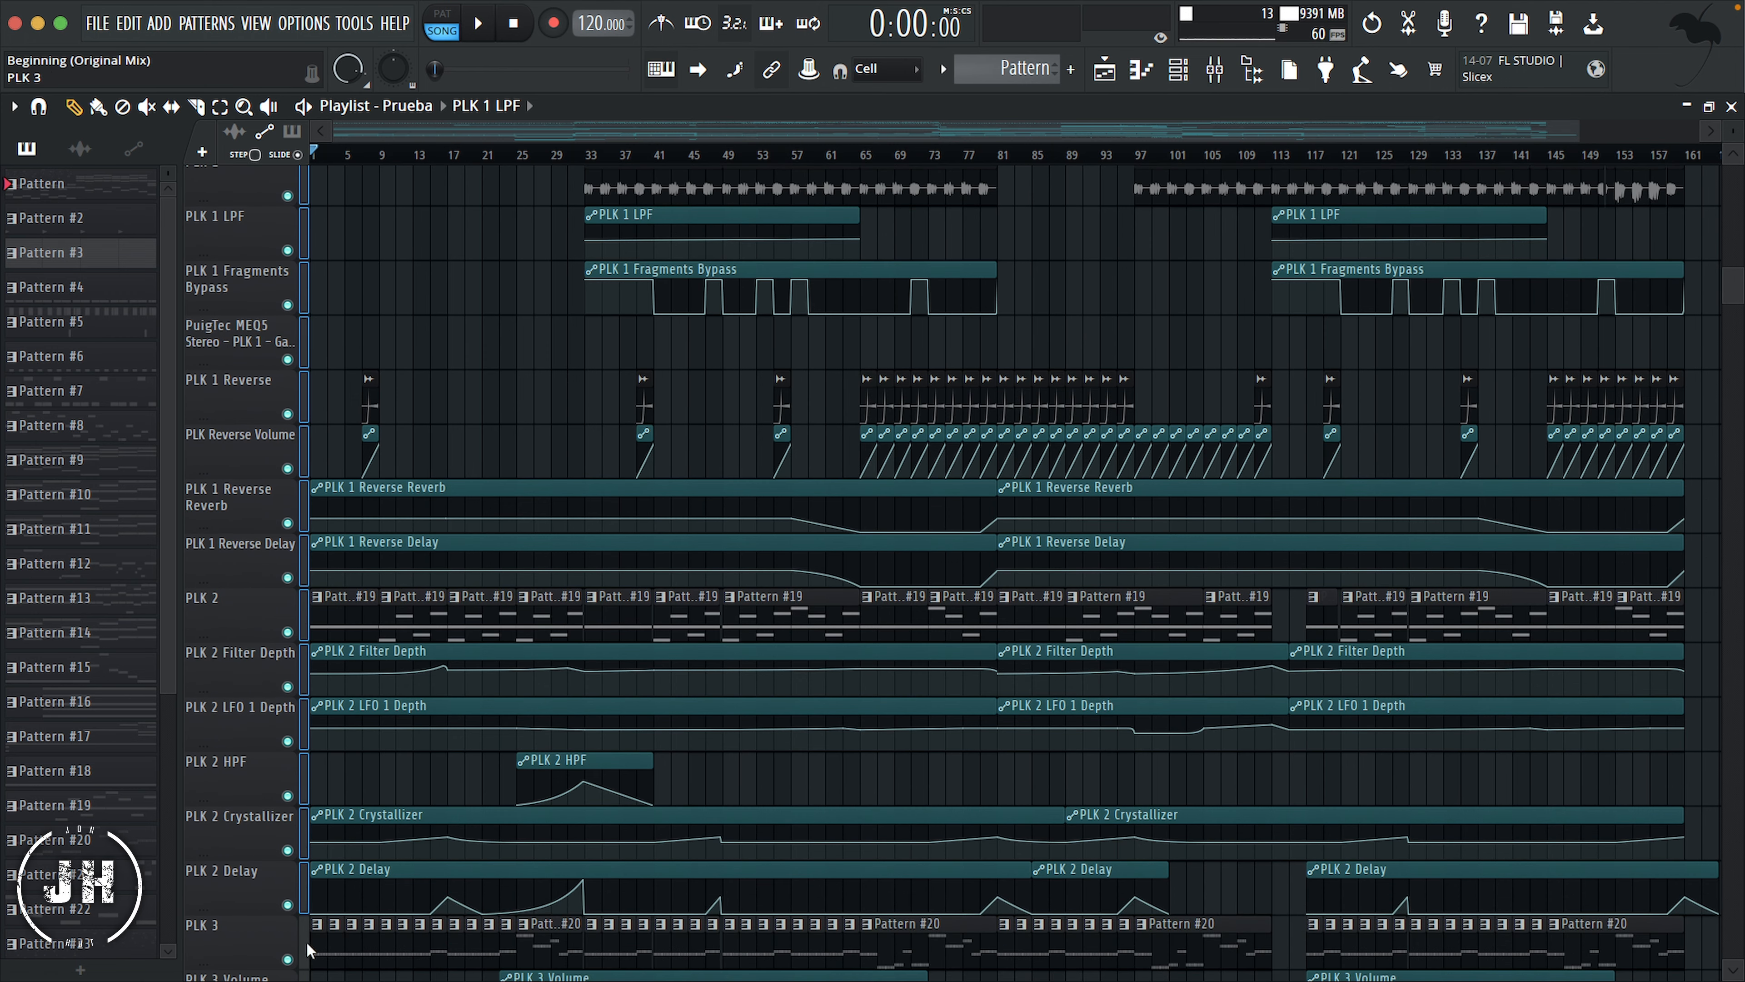
right_click(234, 225)
click(312, 440)
scroll(309, 481, down, 6)
drag(303, 660, 304, 706)
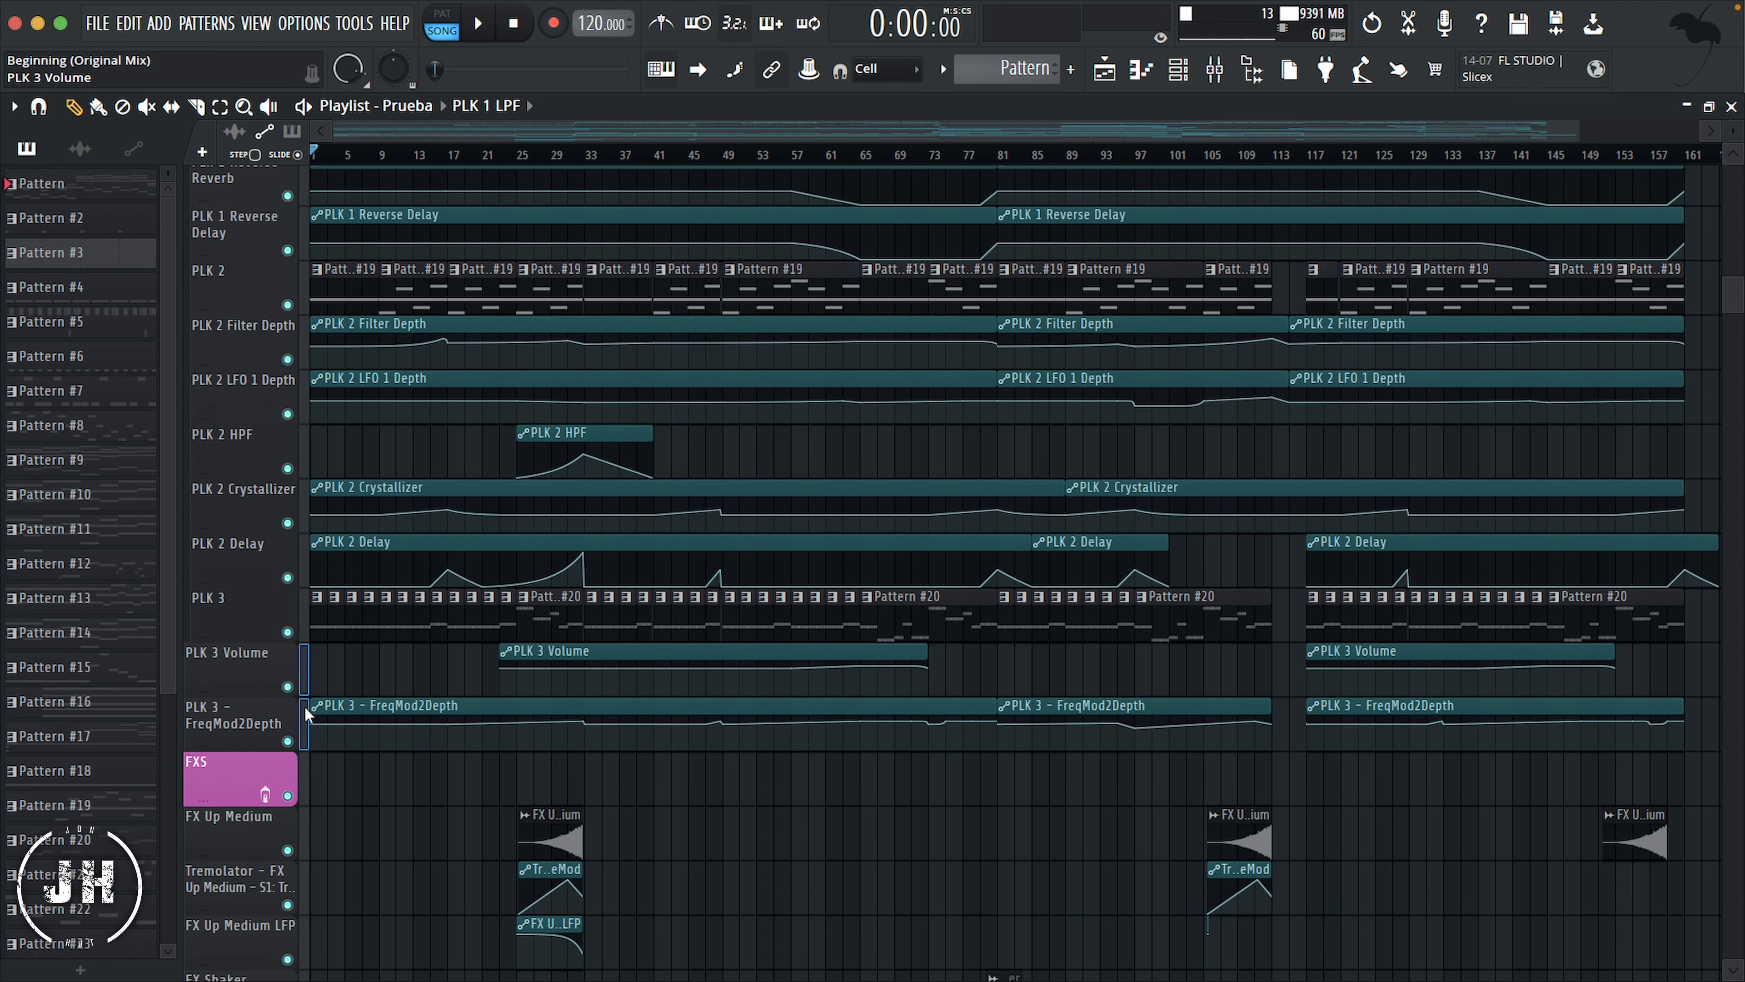
right_click(246, 675)
click(309, 670)
Step: Group the FX tracks under the FXS header and PRO 3 through Track 100 under the Synths header
scroll(337, 523, down, 9)
drag(304, 352, 300, 869)
right_click(240, 333)
click(306, 553)
scroll(358, 528, down, 7)
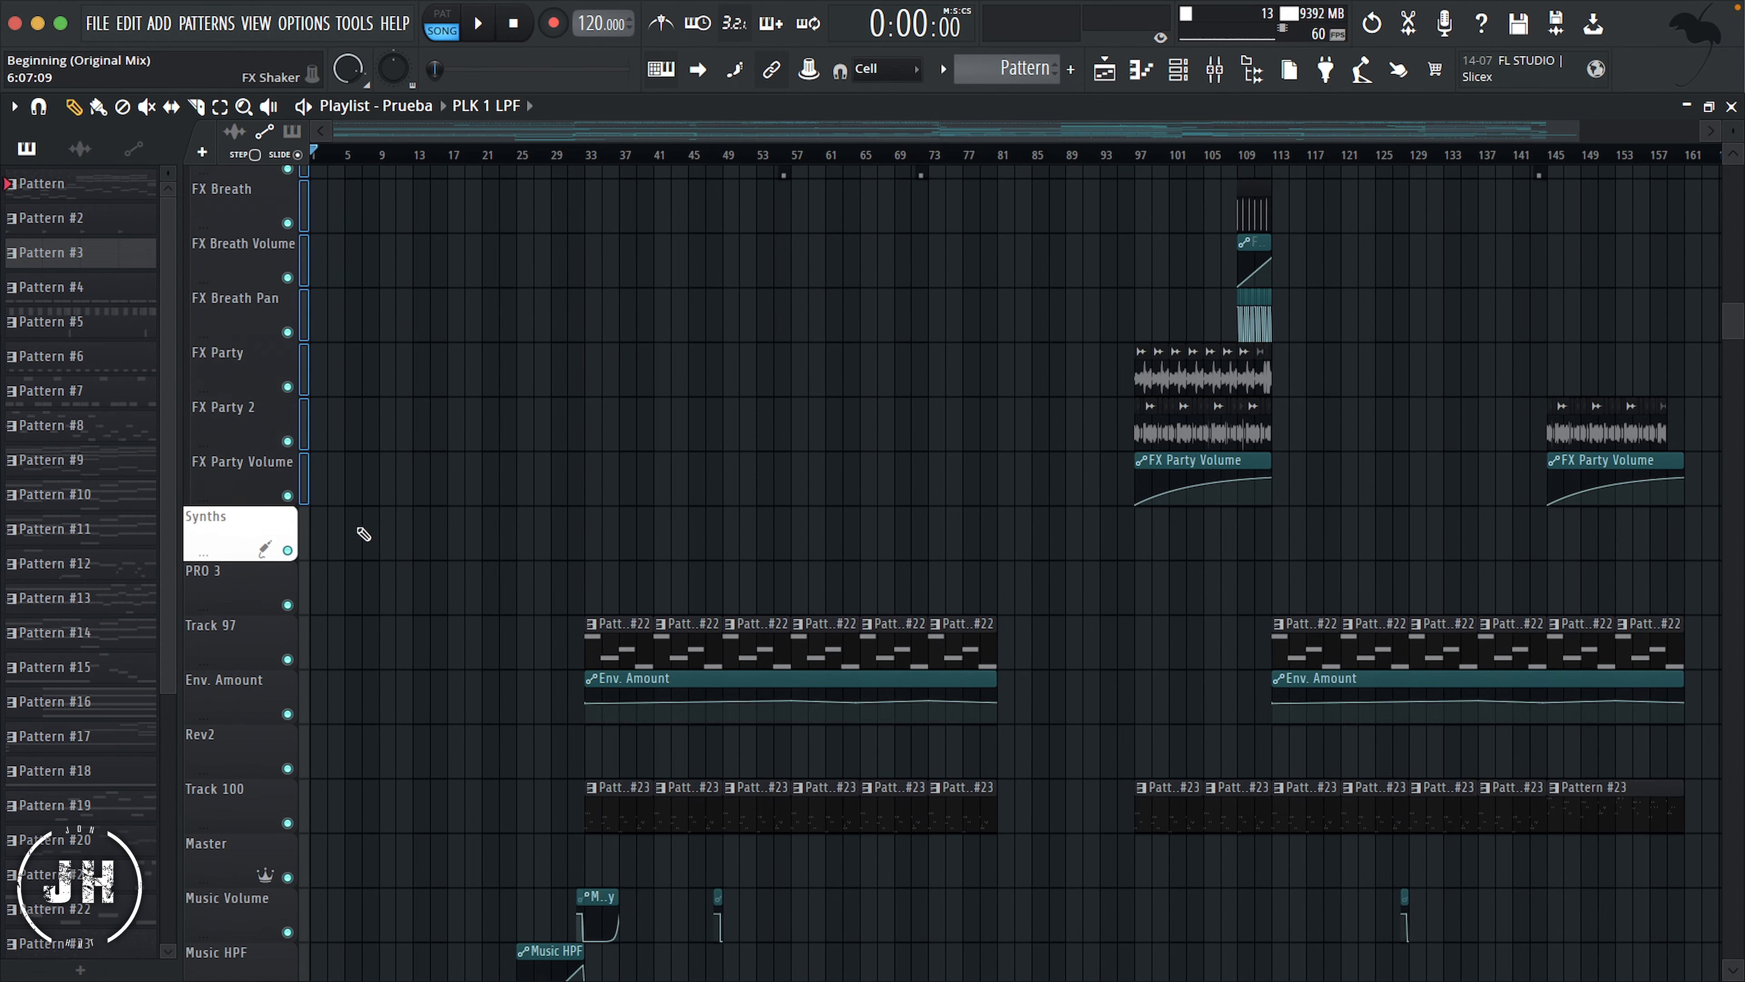
scroll(363, 534, down, 4)
drag(303, 381, 305, 592)
right_click(257, 368)
click(329, 597)
Step: Group Music Volume through Pre Master Stereo under the Master header
scroll(443, 504, down, 2)
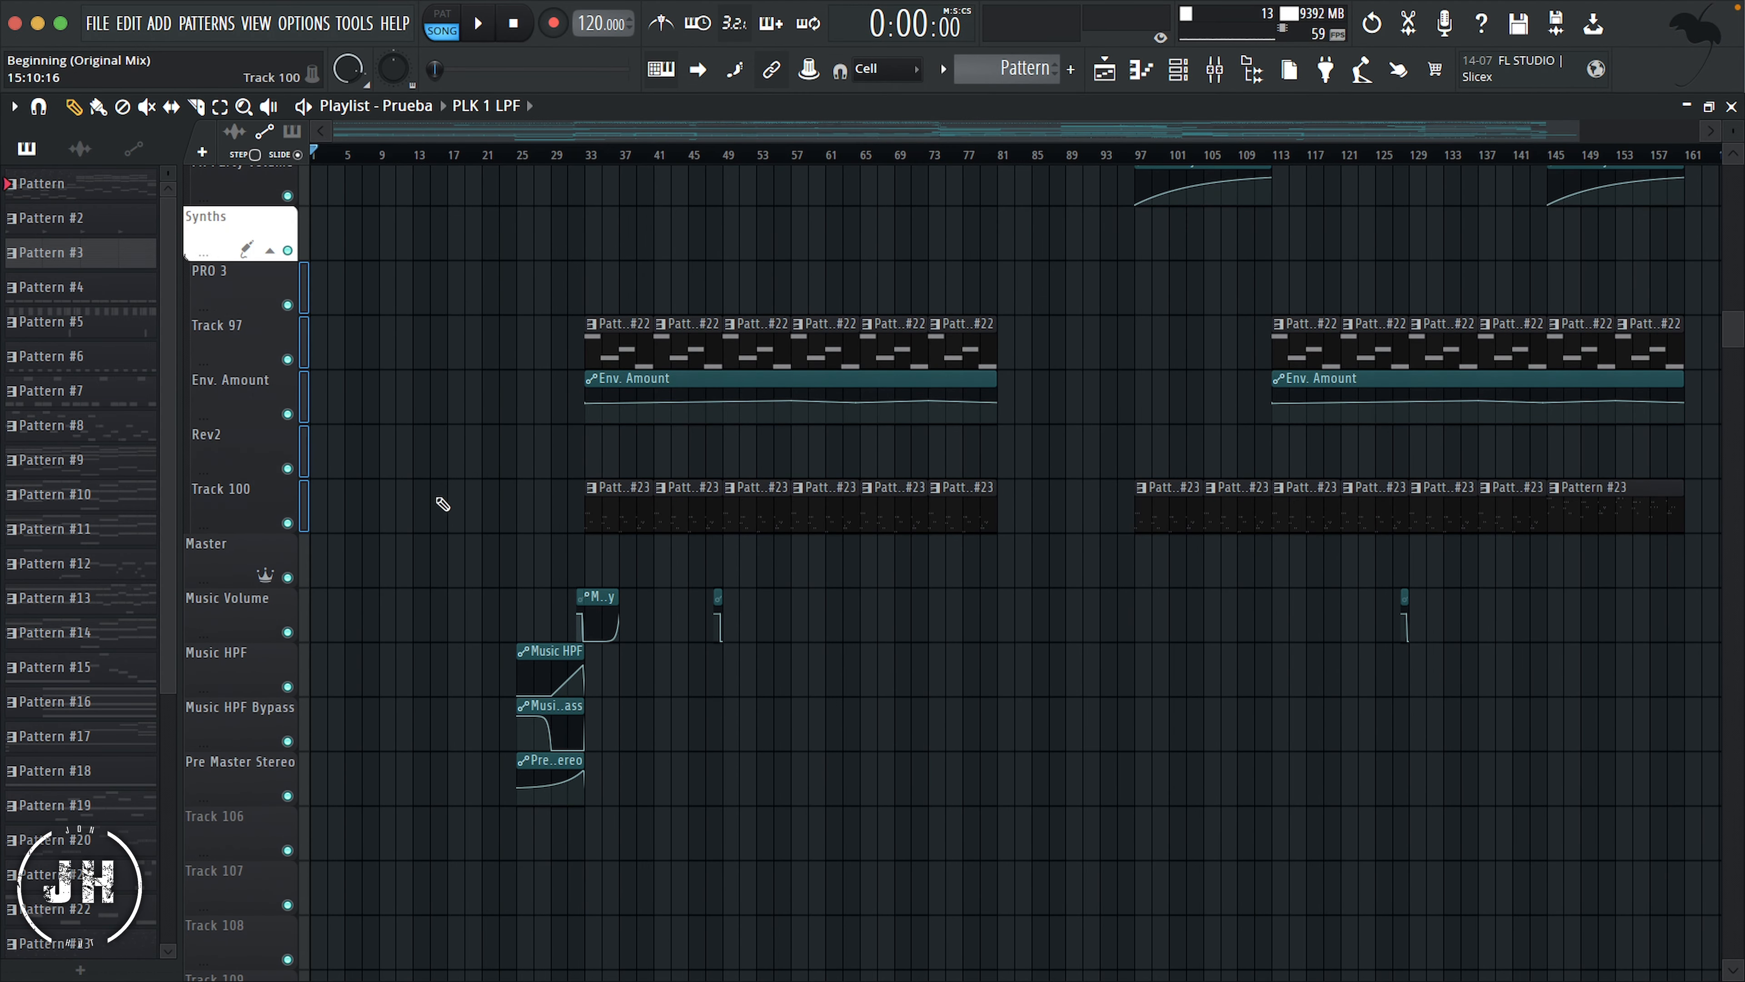
scroll(453, 497, down, 2)
drag(305, 502, 309, 684)
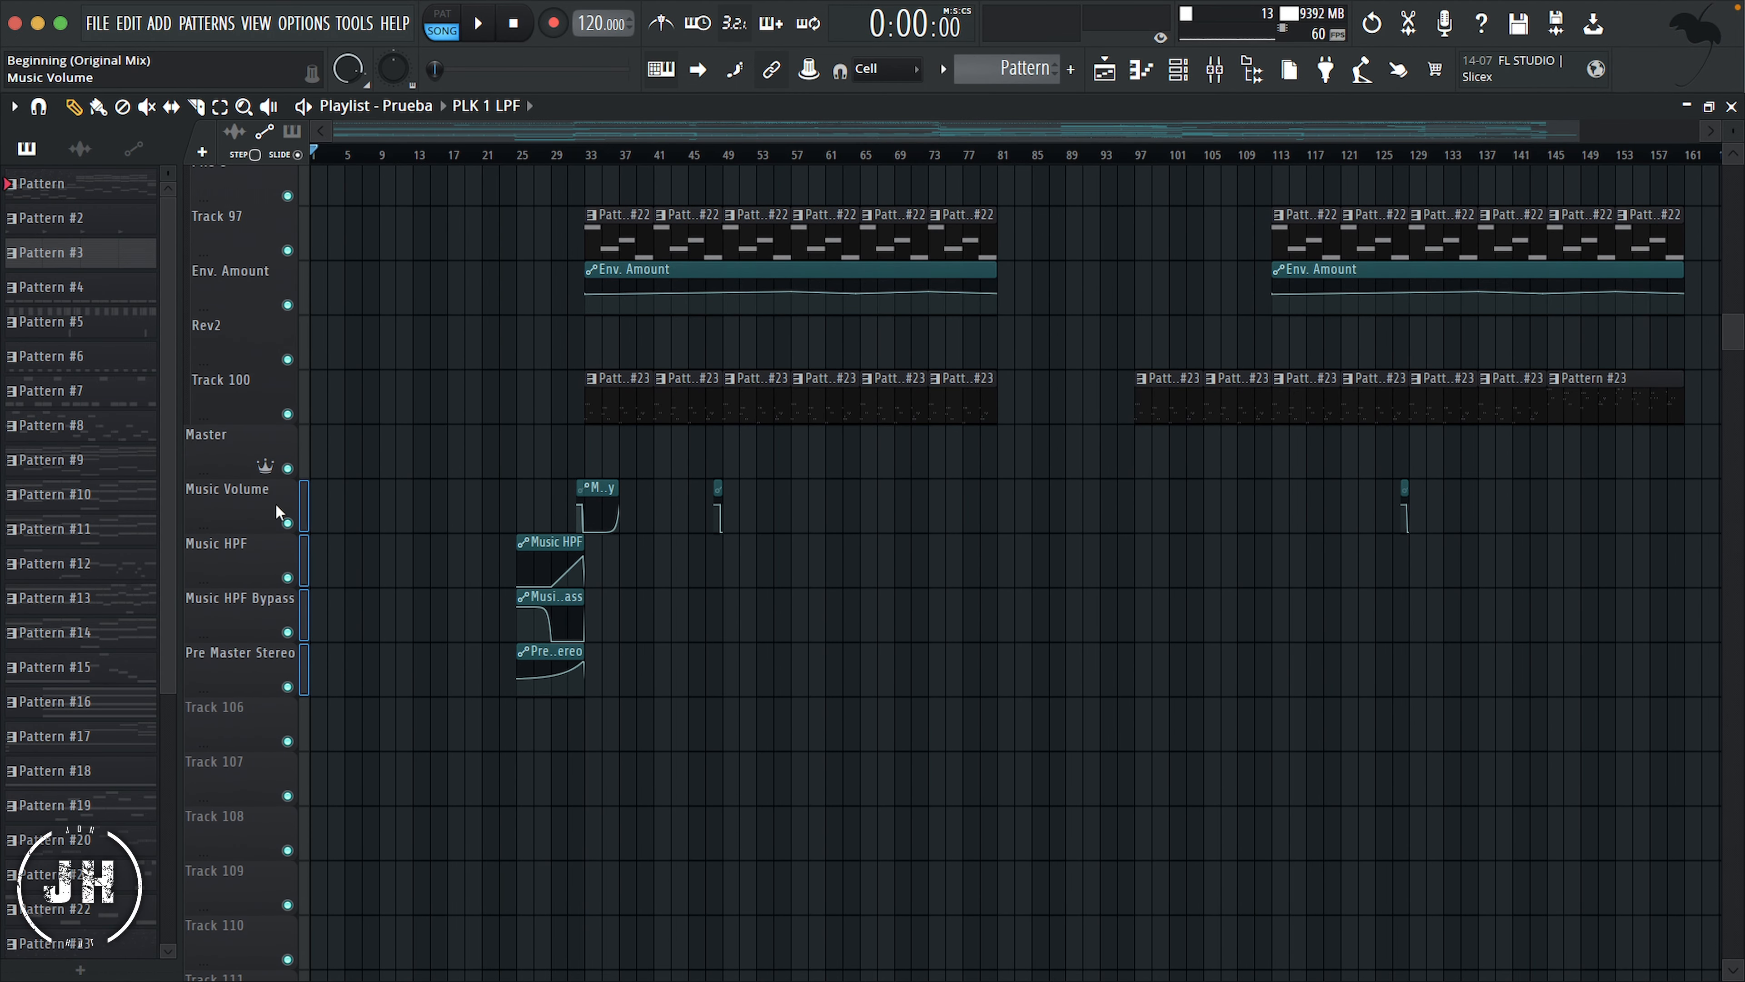
right_click(268, 501)
click(337, 666)
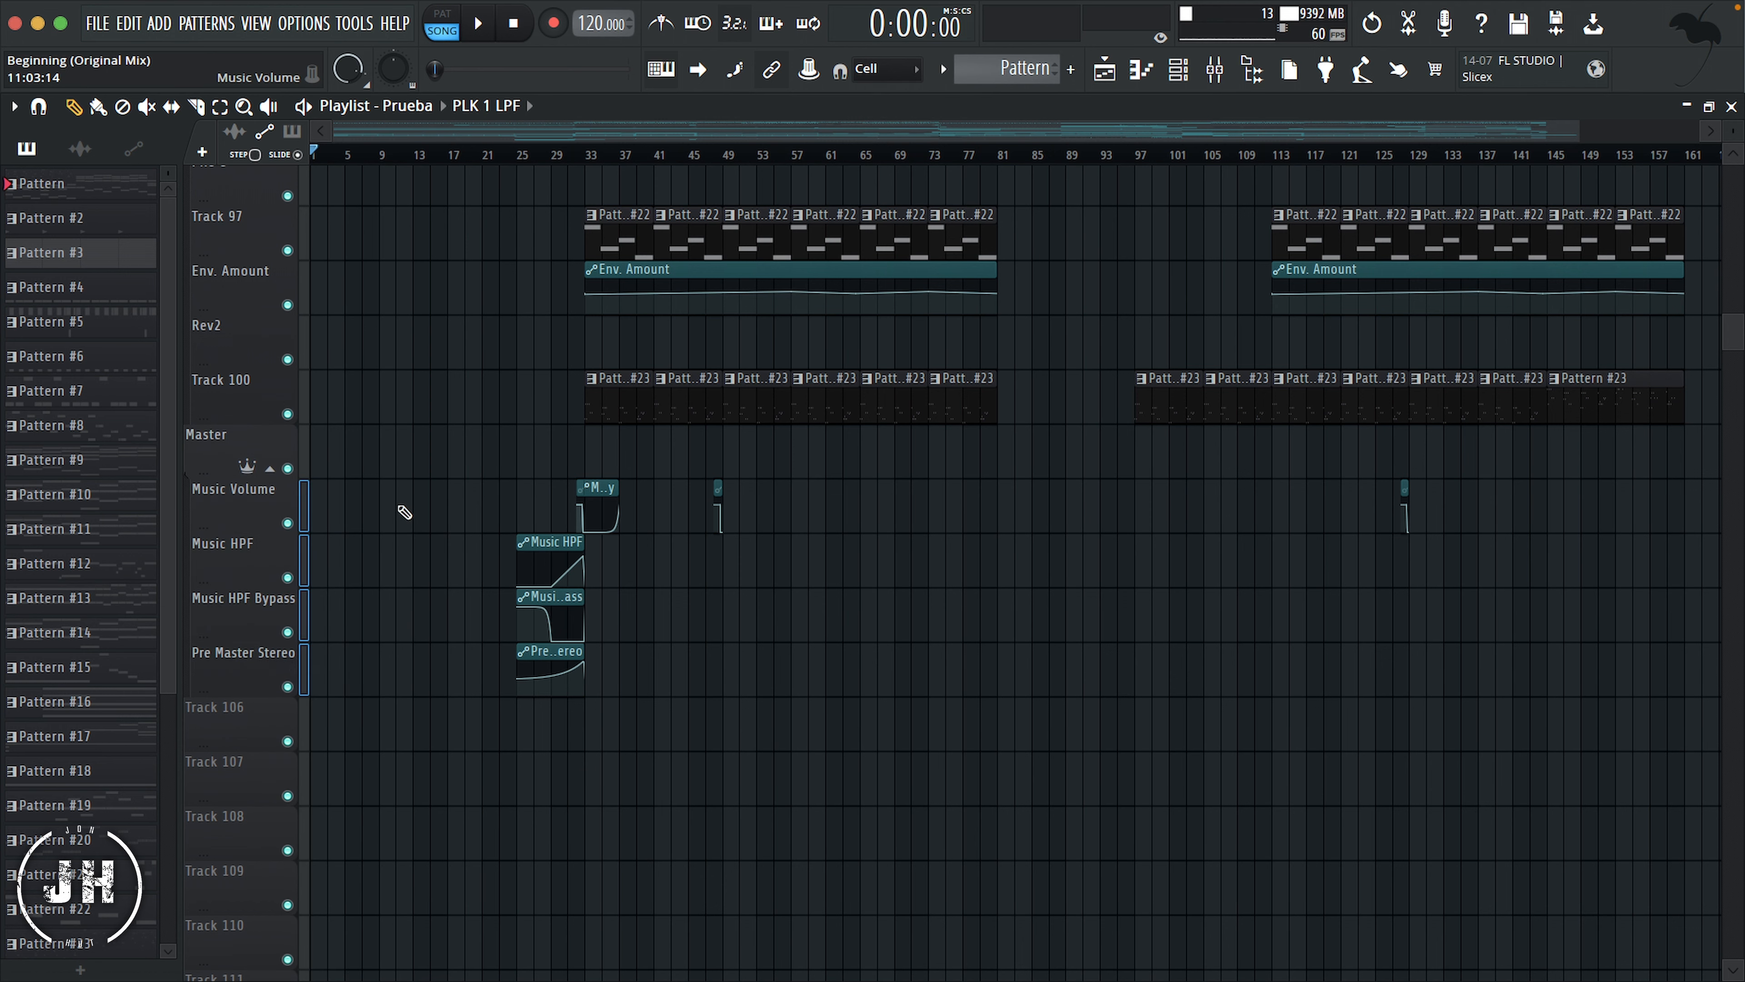
Step: Auto color the Kick group from its header and shrink the Kick header track to minimal height
scroll(404, 512, up, 8)
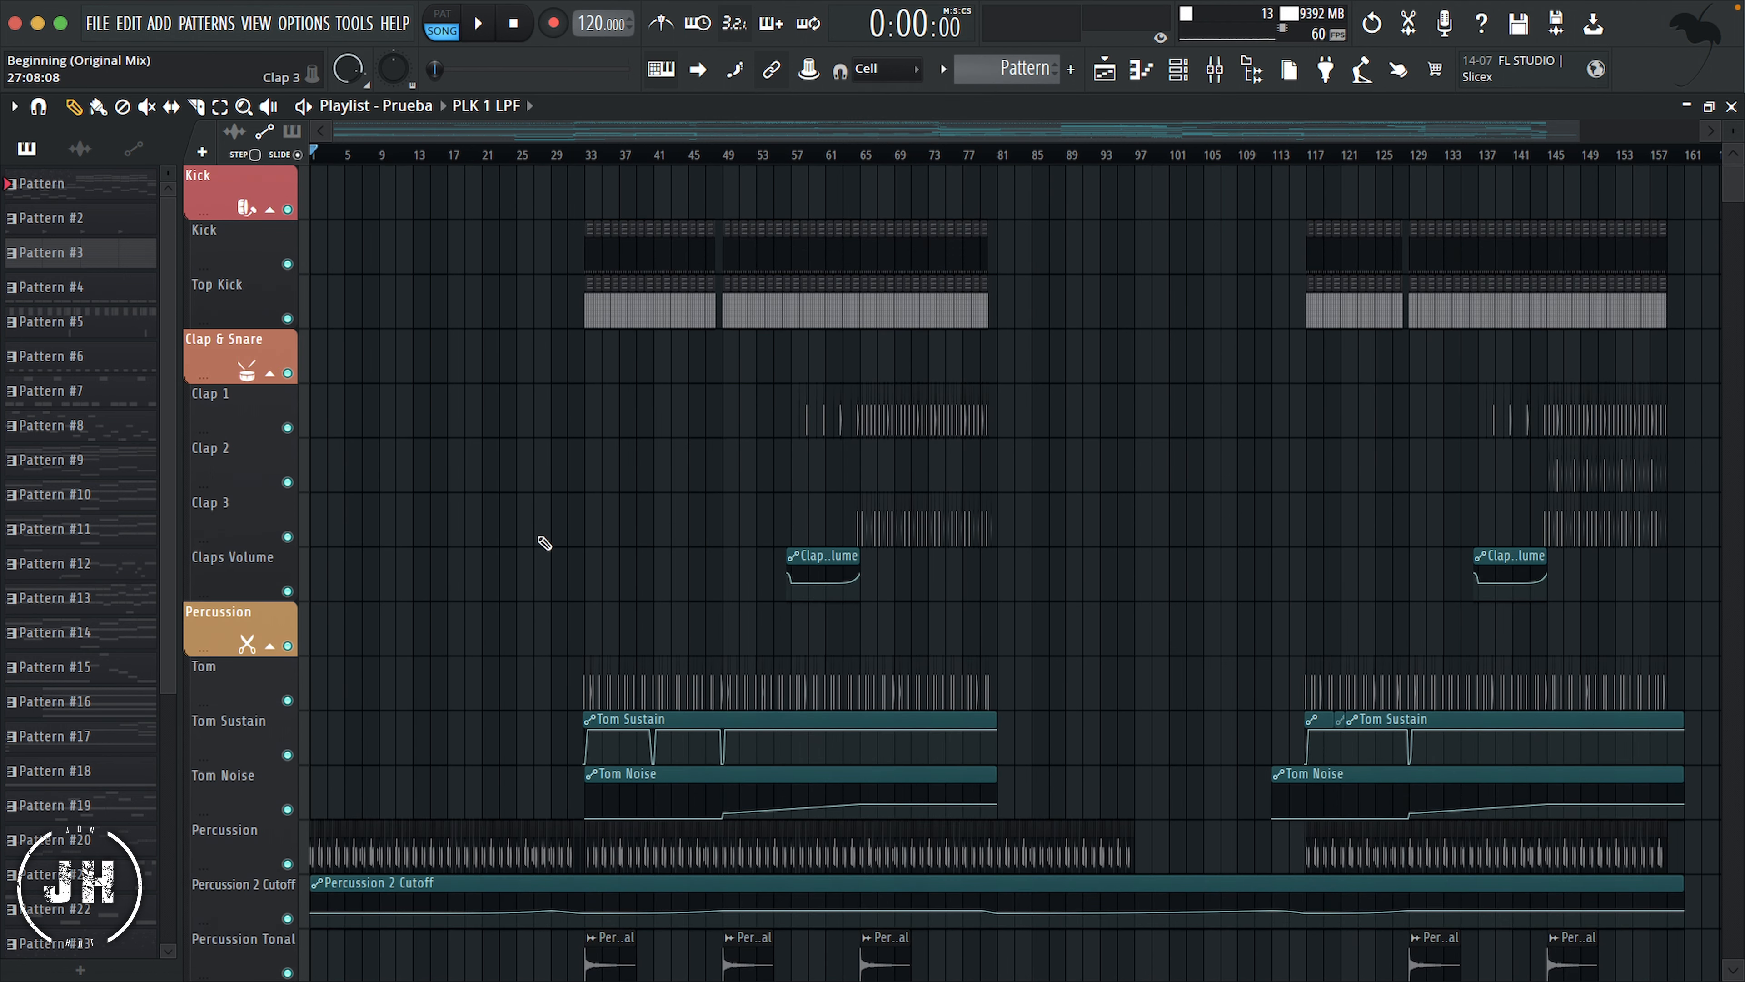
right_click(220, 187)
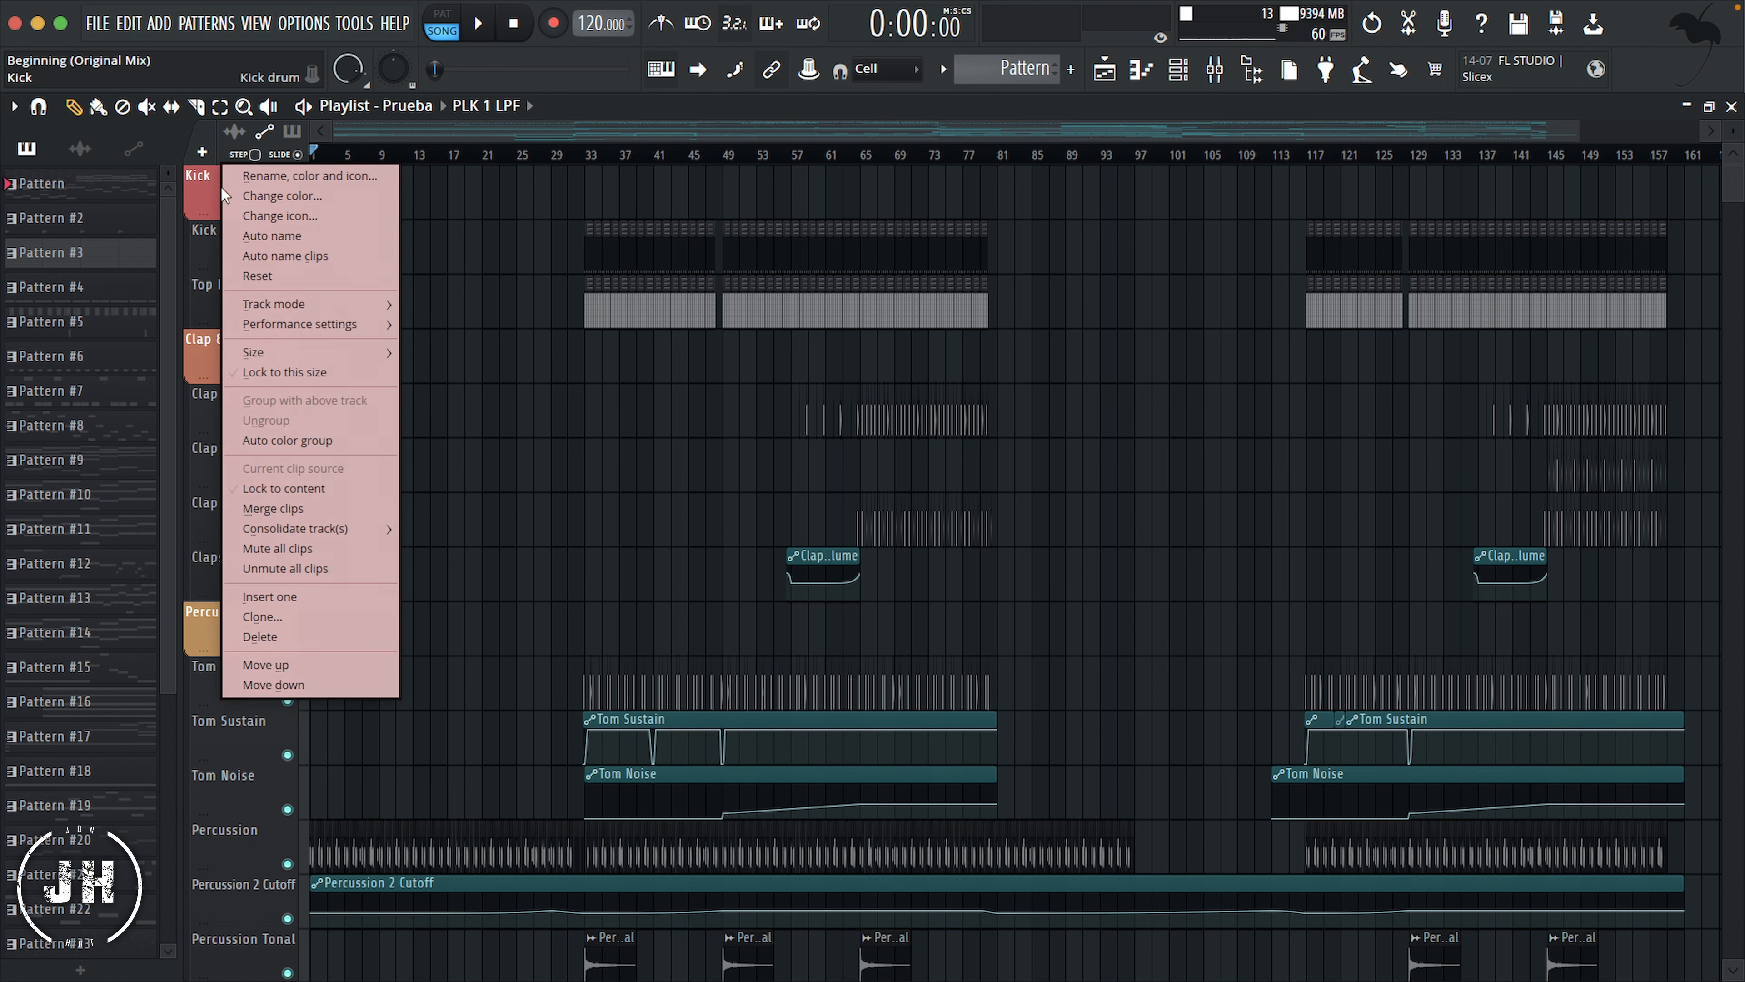
click(313, 443)
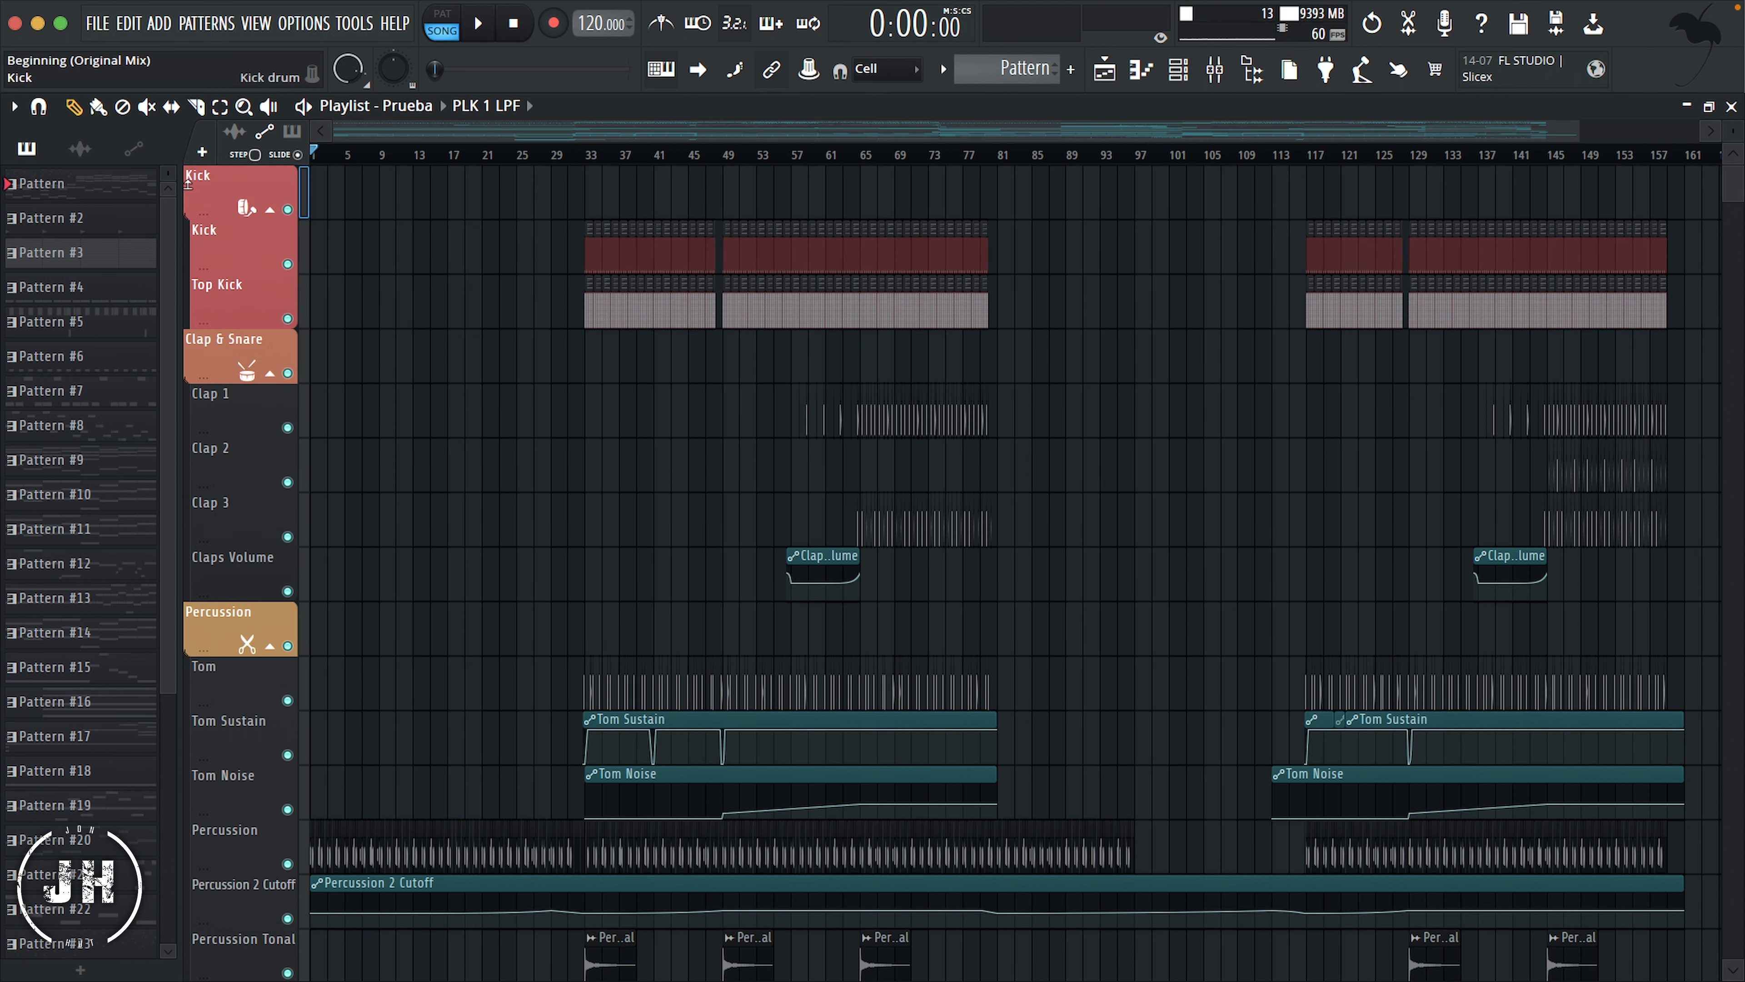
drag(187, 216, 188, 184)
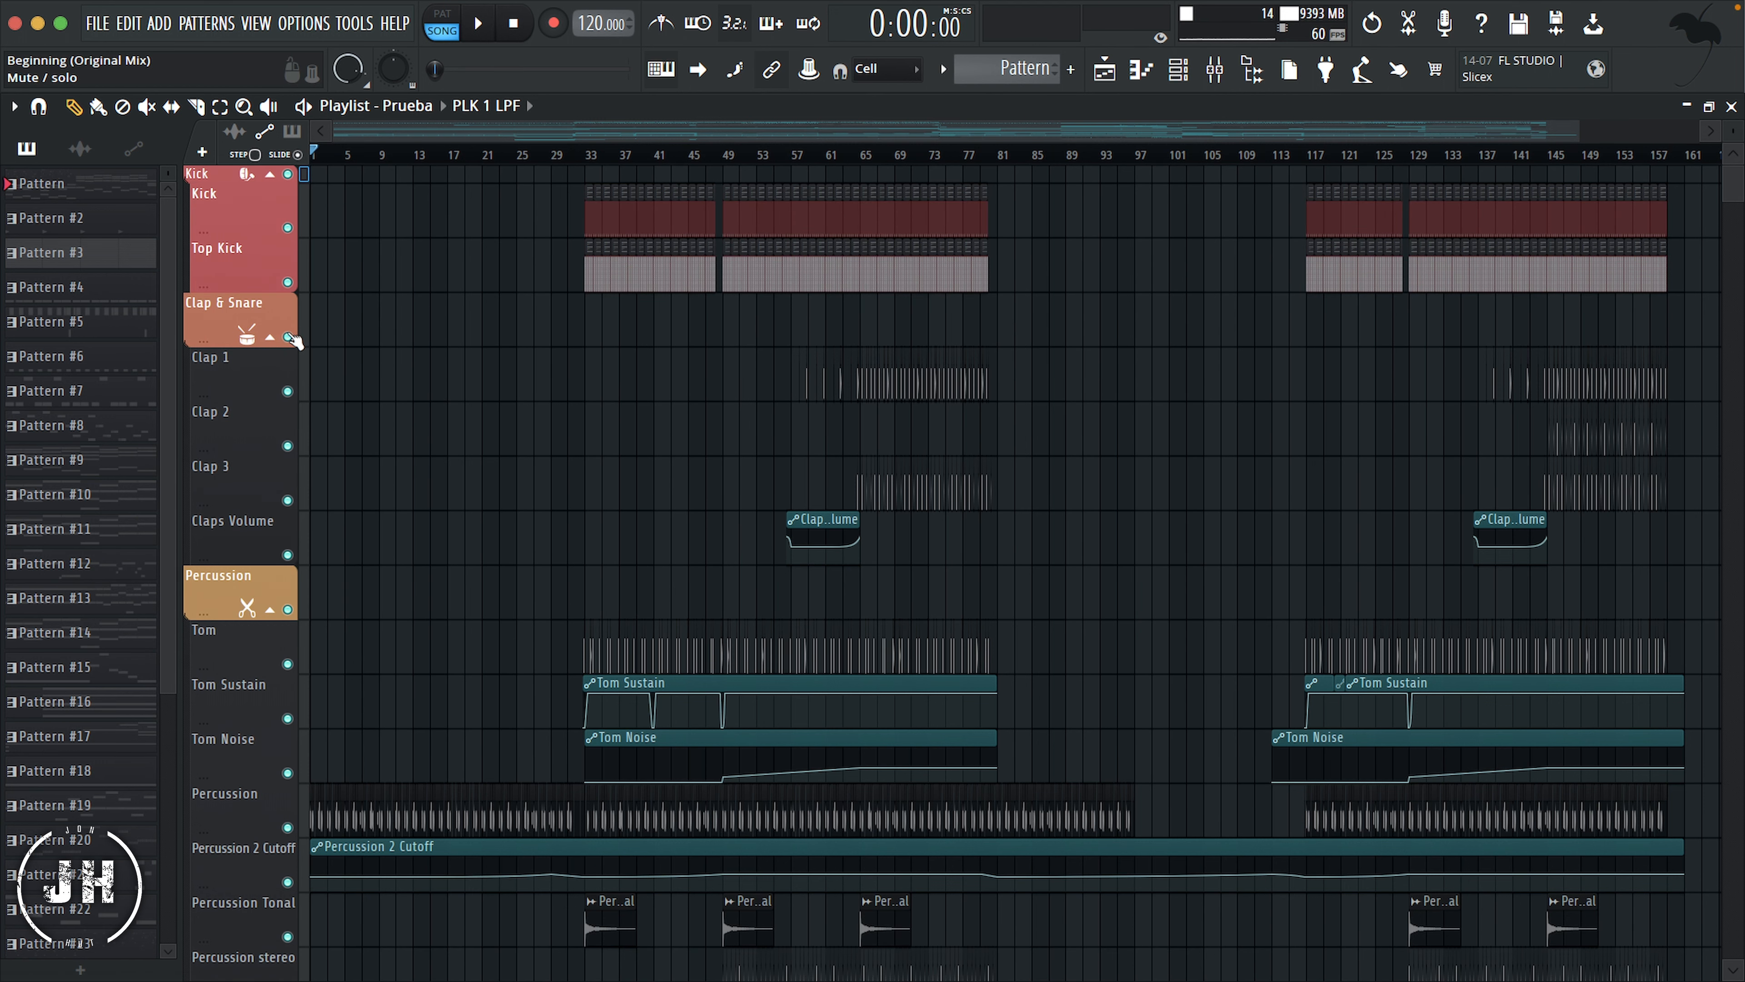
Step: Auto color the Clap & Snare and Percussion groups and shrink their header tracks
right_click(216, 308)
click(286, 565)
right_click(220, 560)
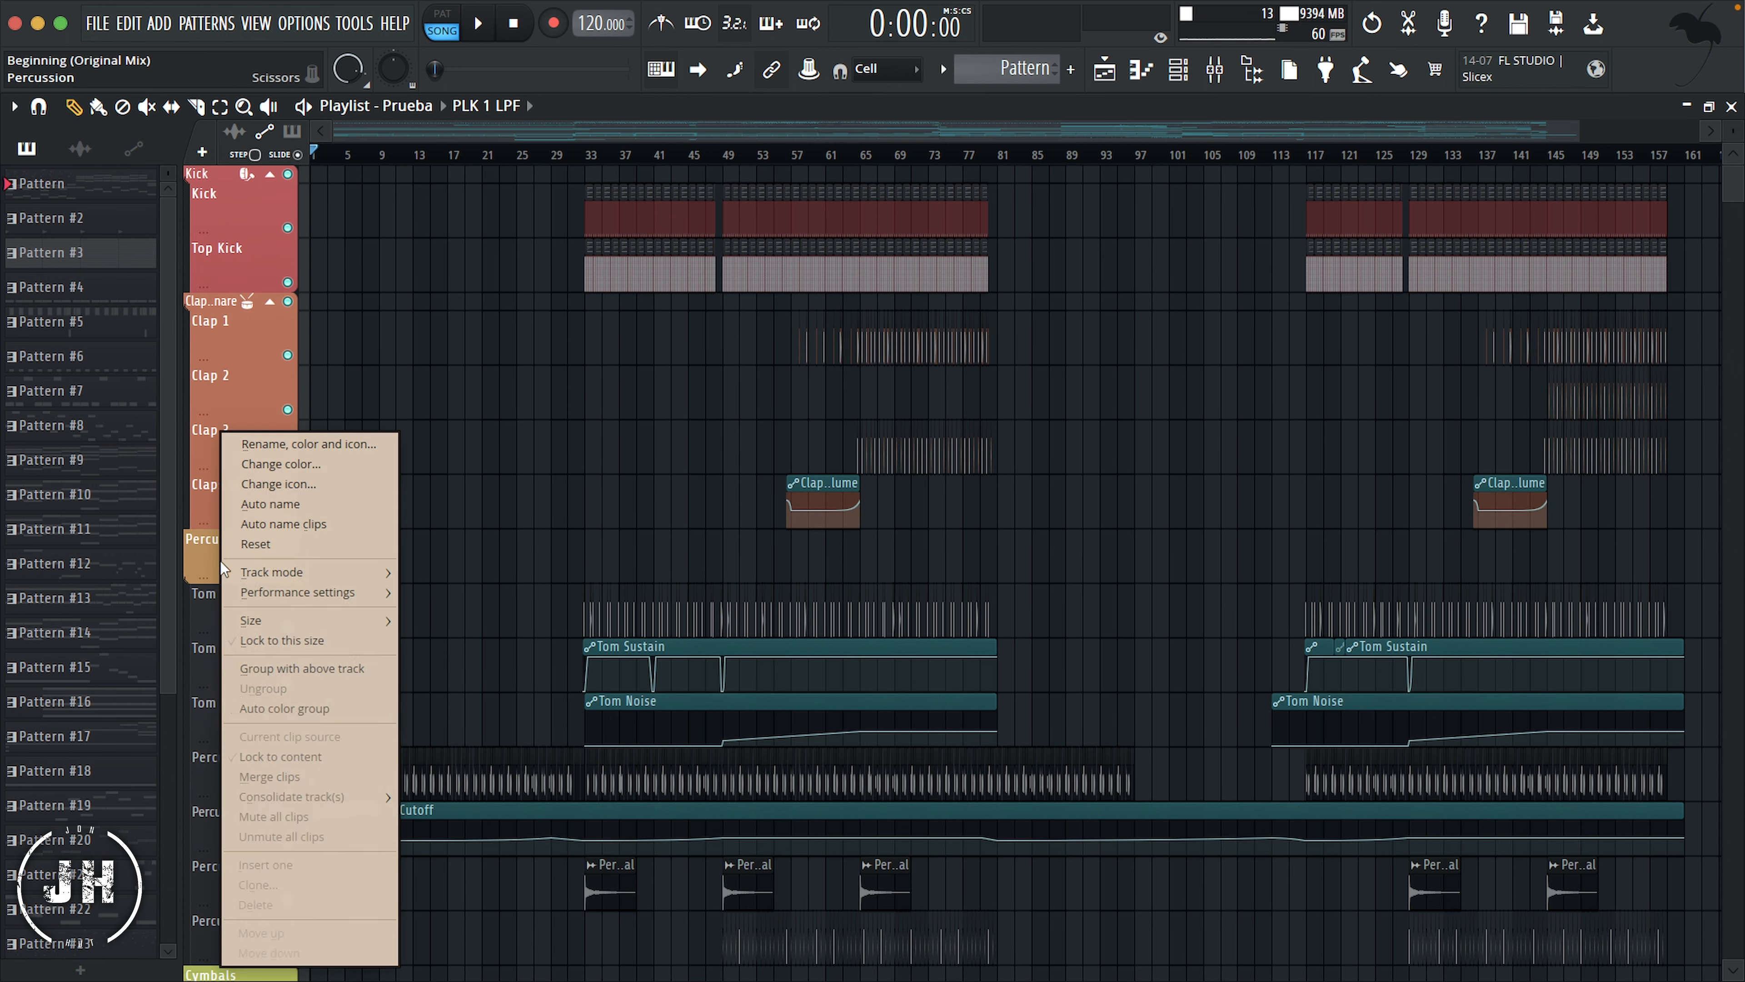
click(286, 708)
drag(186, 581, 187, 457)
Step: Auto color the Cymbals and Sub & Bass groups to match their header tracks
scroll(215, 544, down, 9)
right_click(214, 463)
click(284, 709)
scroll(208, 508, down, 7)
right_click(208, 549)
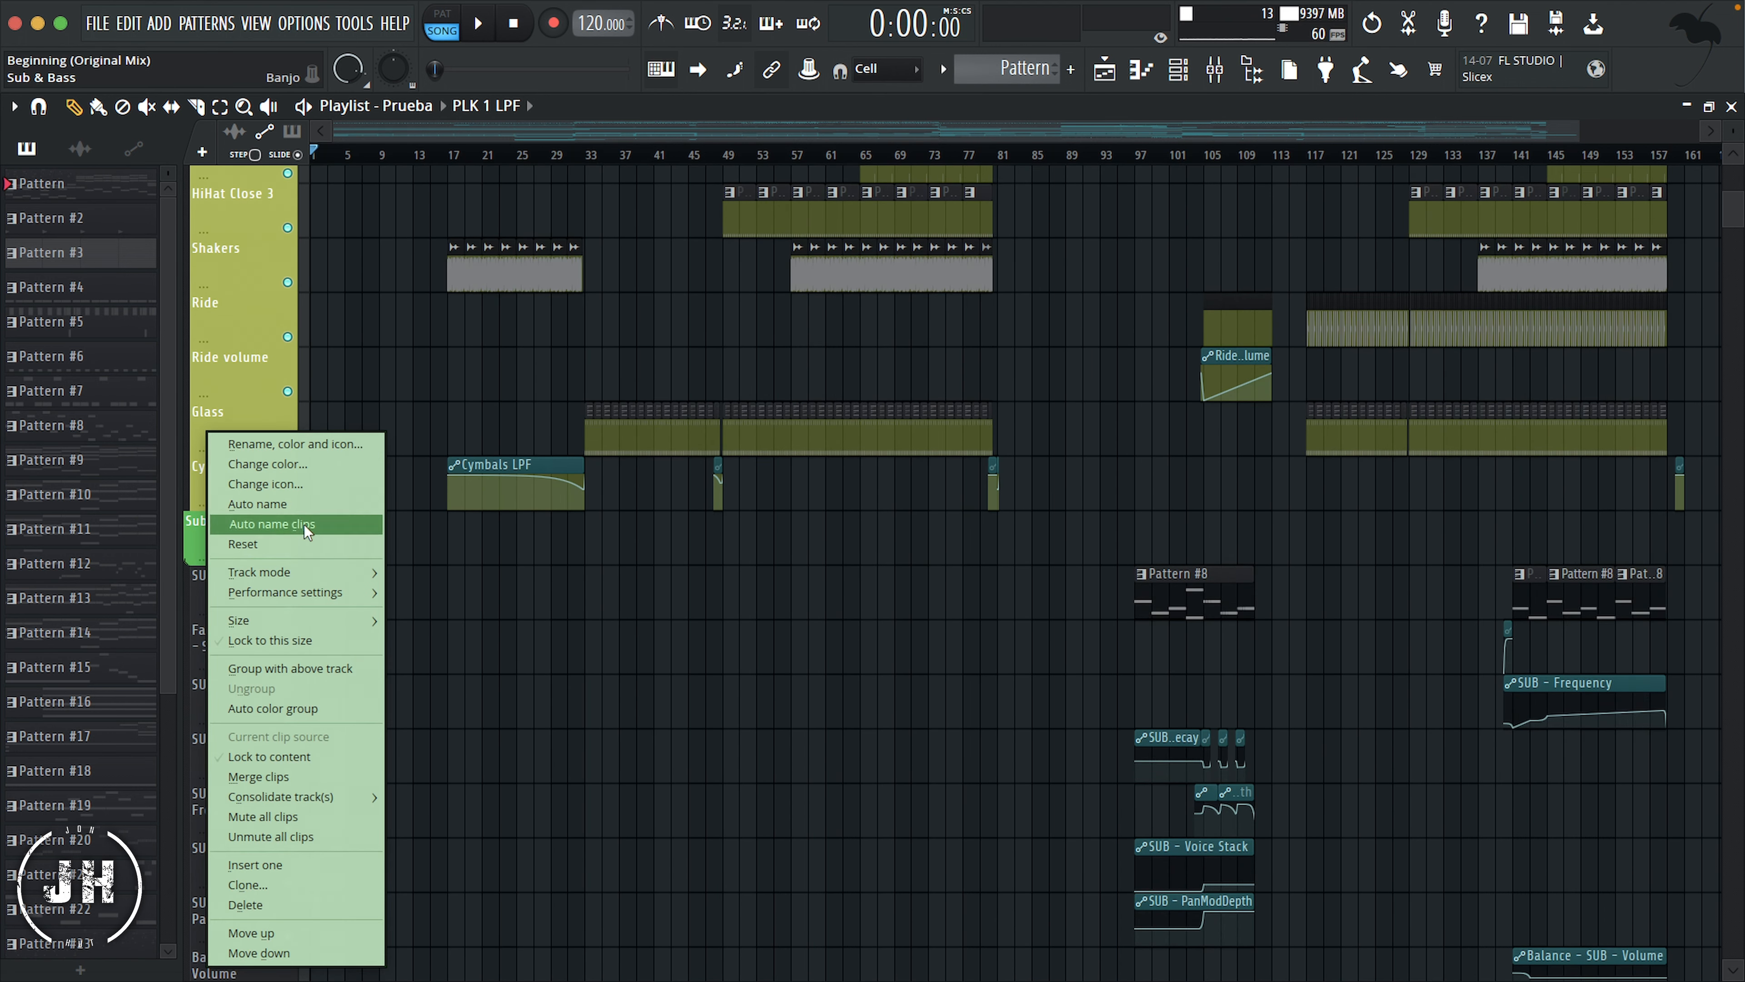
click(288, 715)
Step: Auto color the Chords and ambience groups to match their header tracks
scroll(213, 523, down, 10)
right_click(212, 484)
click(285, 709)
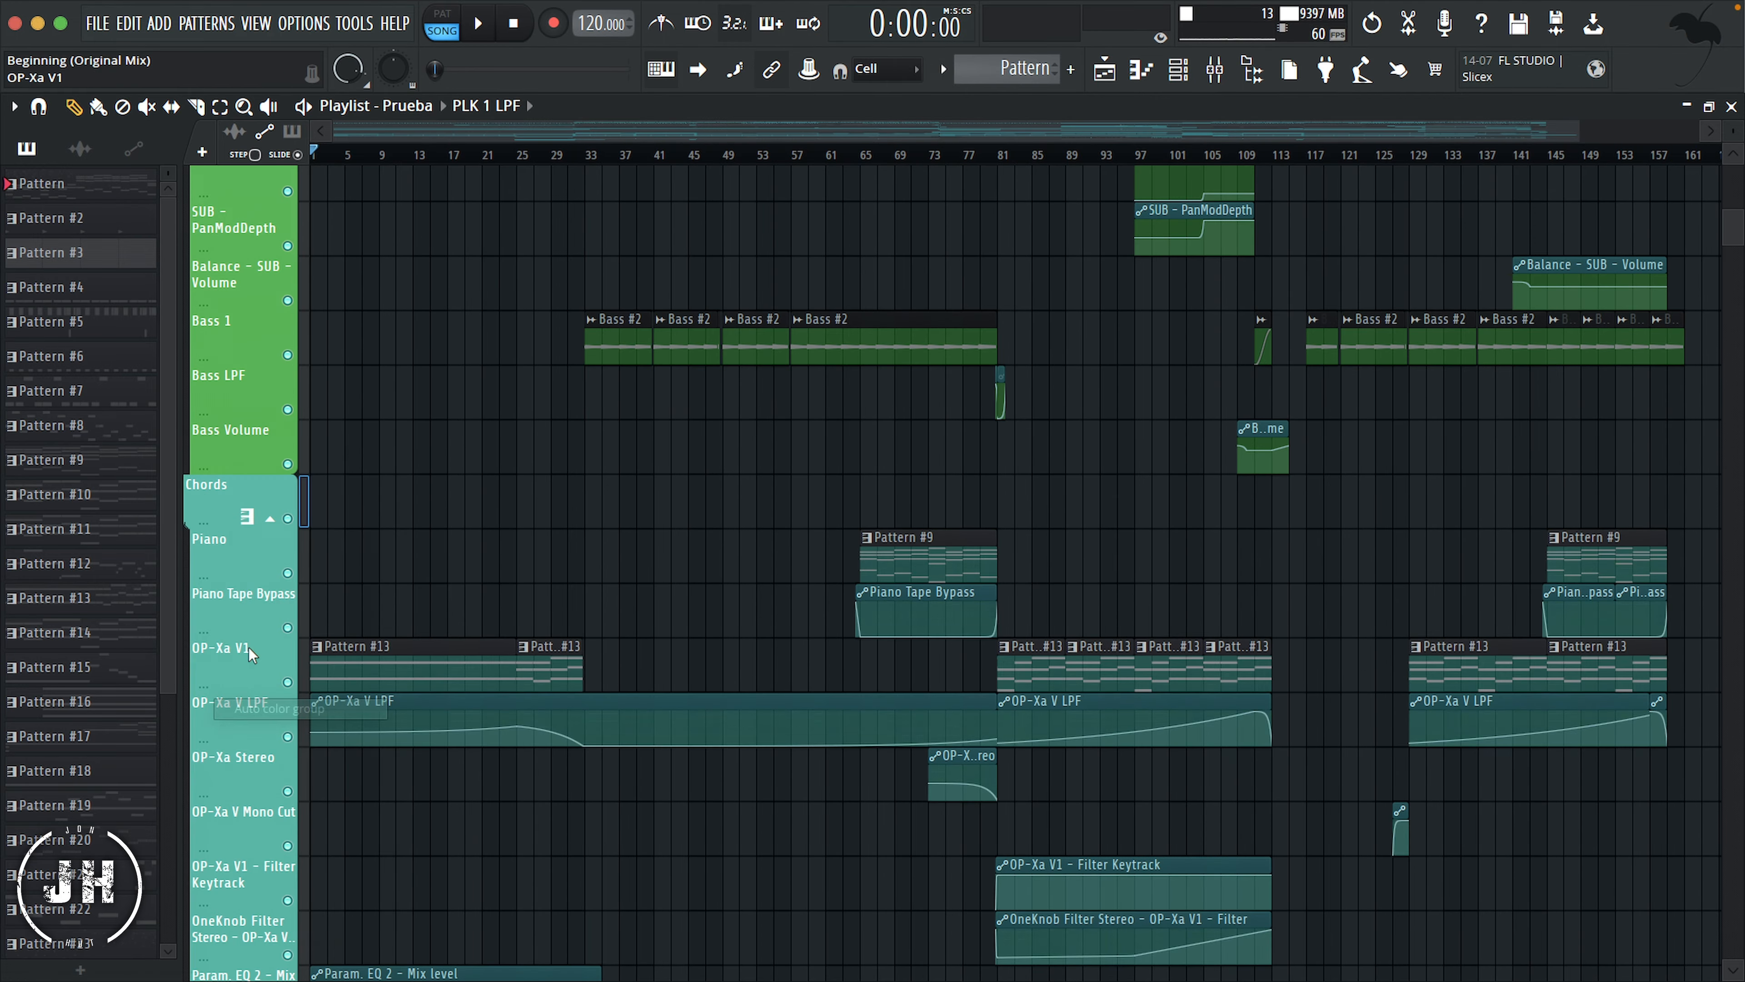
scroll(453, 550, down, 10)
right_click(216, 575)
click(283, 709)
Step: Auto color the Strings and PLKS groups to match their header tracks
scroll(219, 547, down, 10)
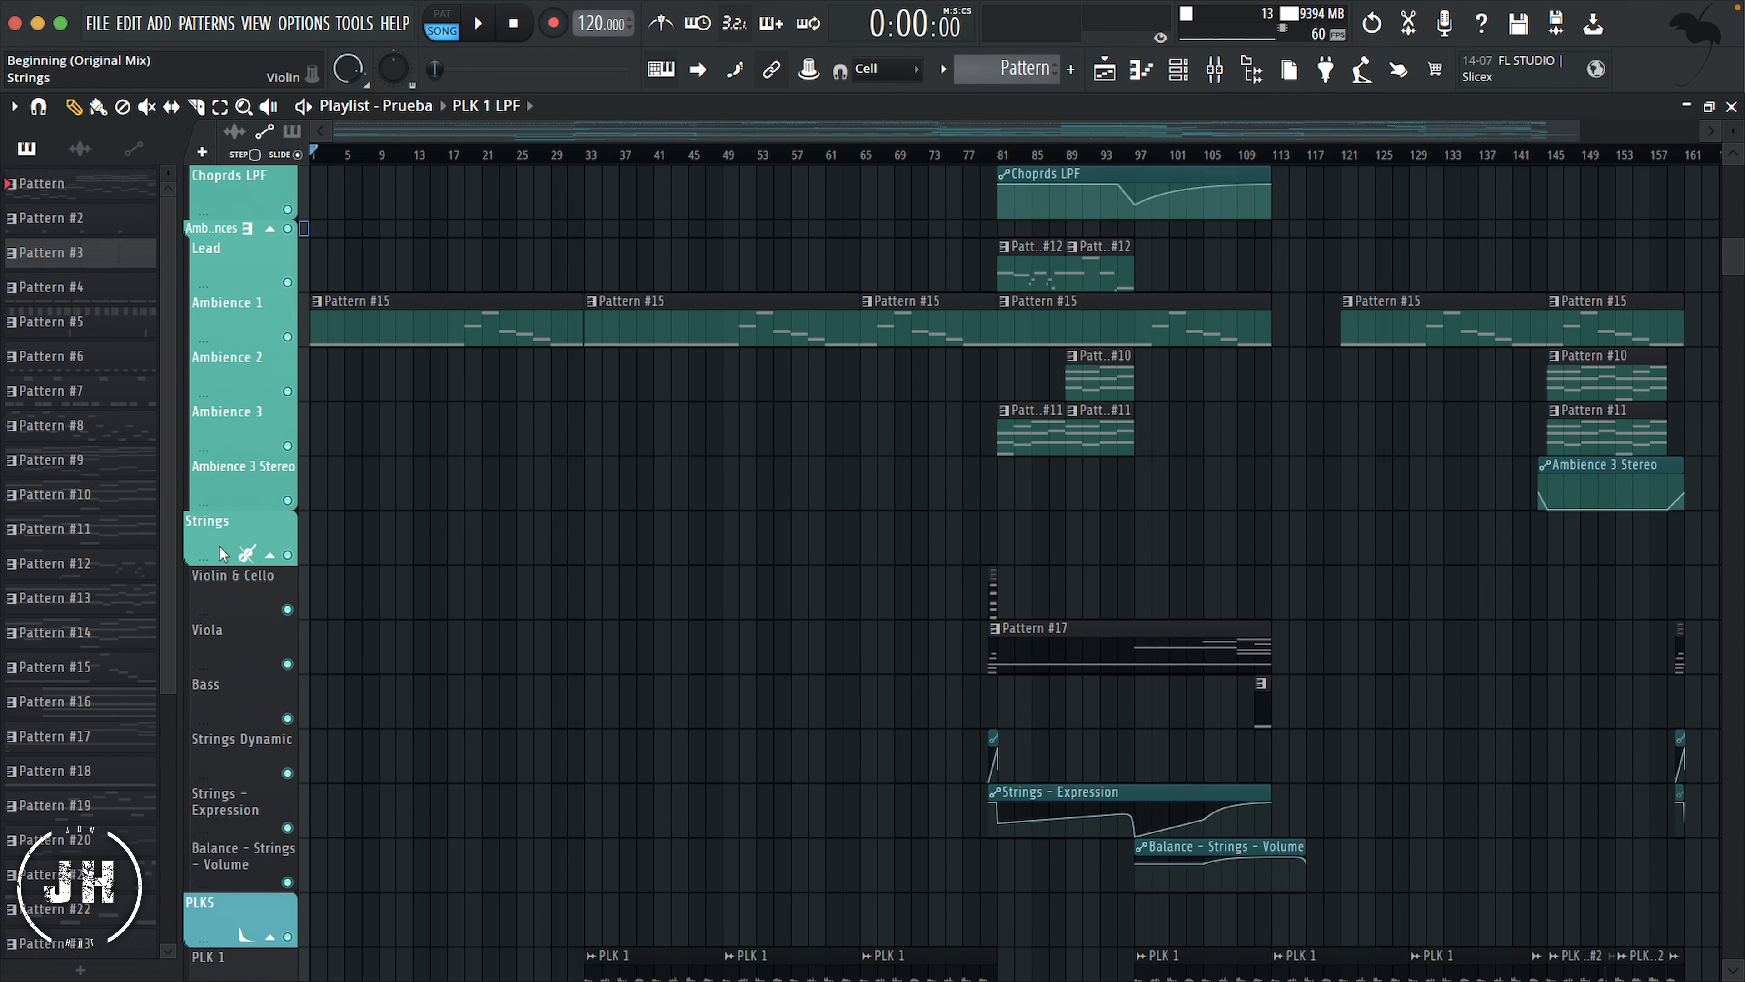
right_click(219, 547)
click(285, 593)
scroll(221, 503, down, 10)
right_click(217, 507)
click(284, 708)
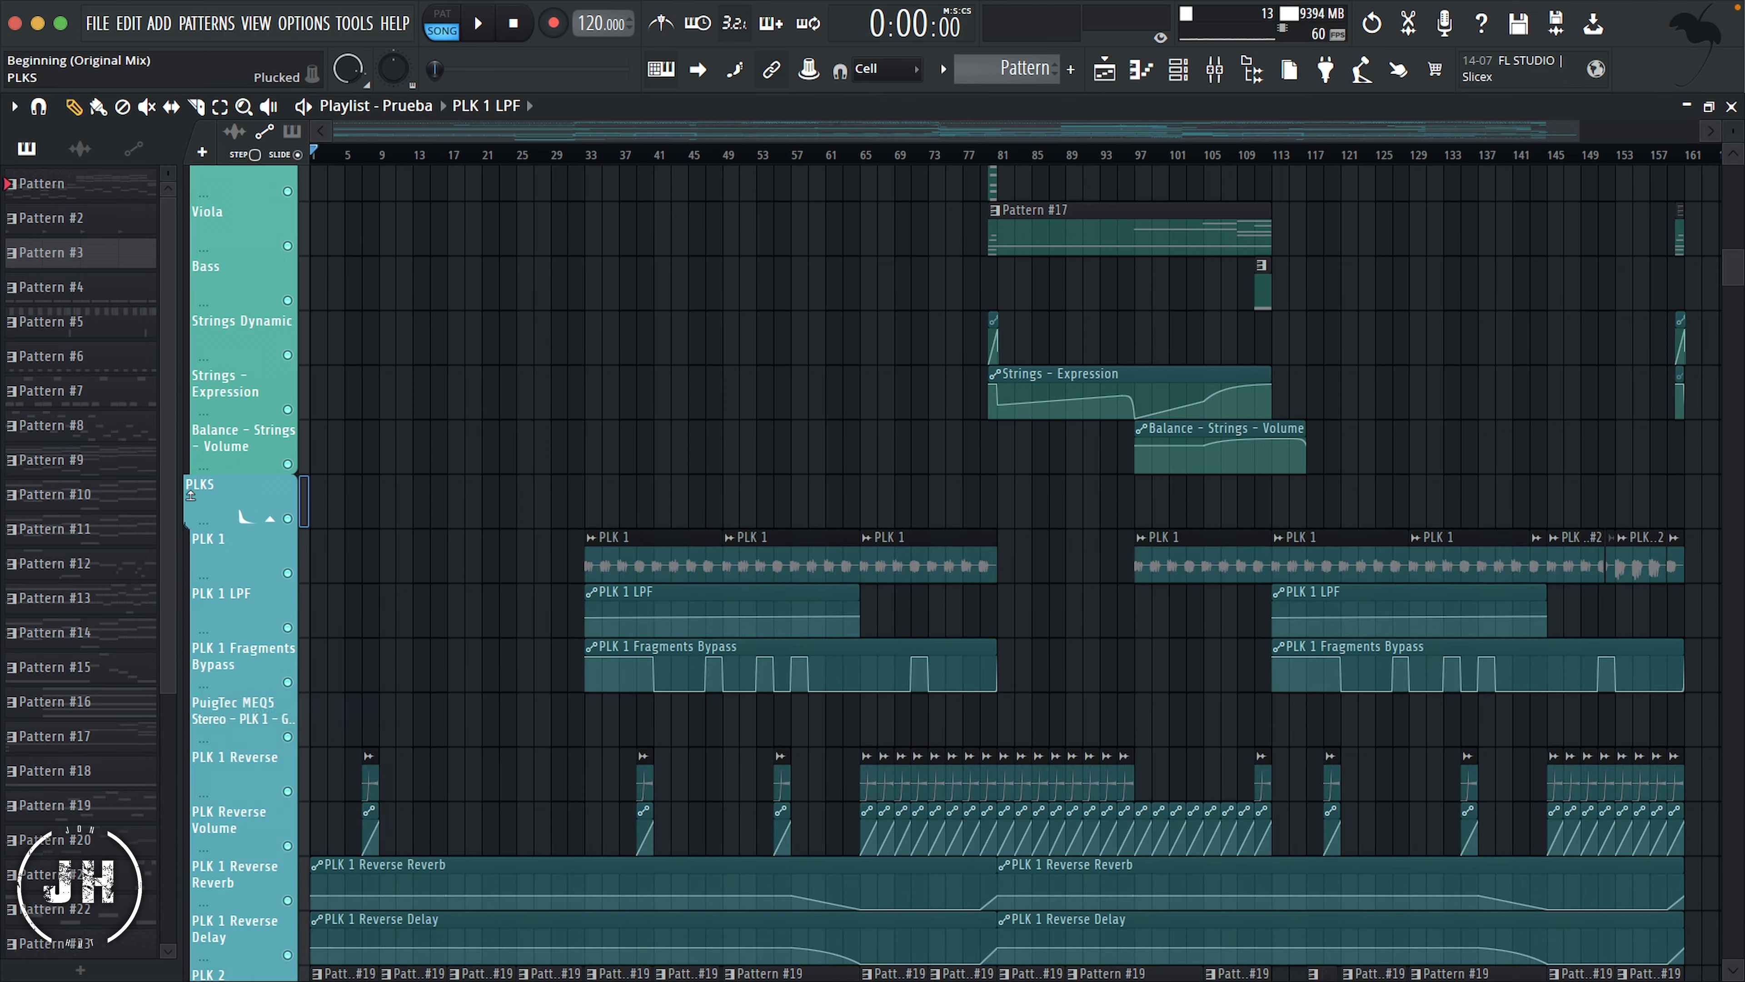
Step: Auto color the FXS and Synths groups to match their header tracks
scroll(213, 514, down, 12)
right_click(209, 519)
click(278, 708)
scroll(213, 475, down, 10)
right_click(209, 445)
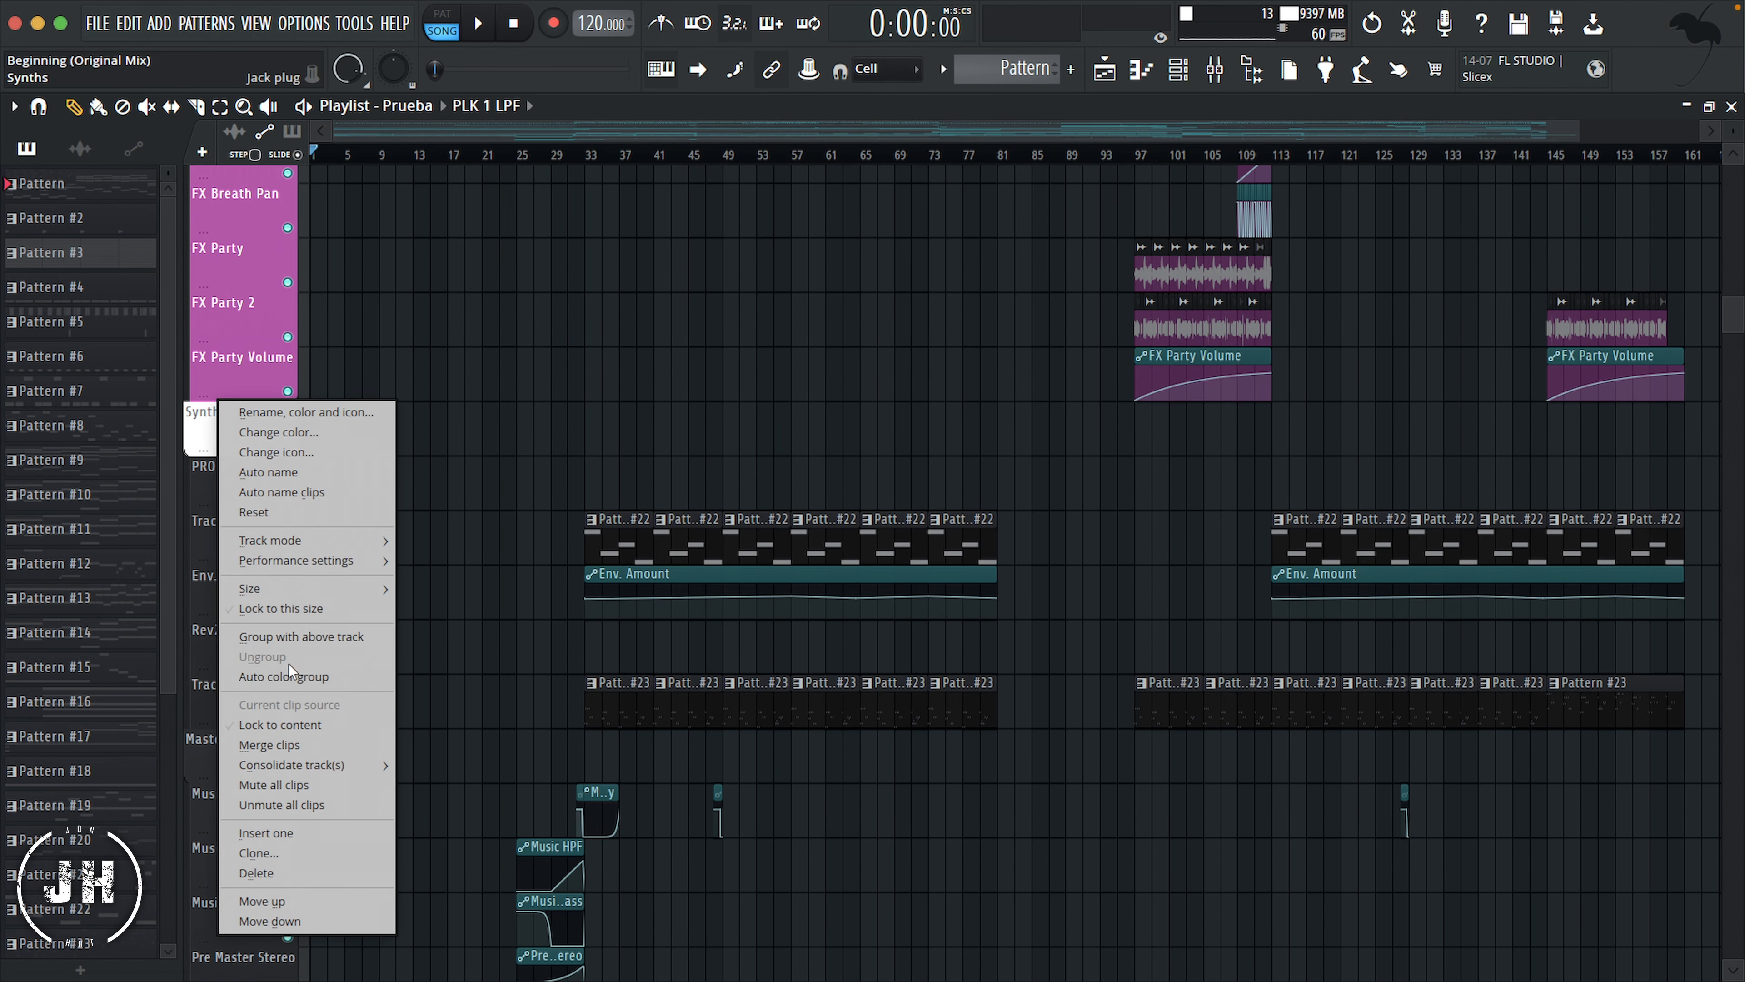
click(284, 709)
scroll(206, 457, down, 6)
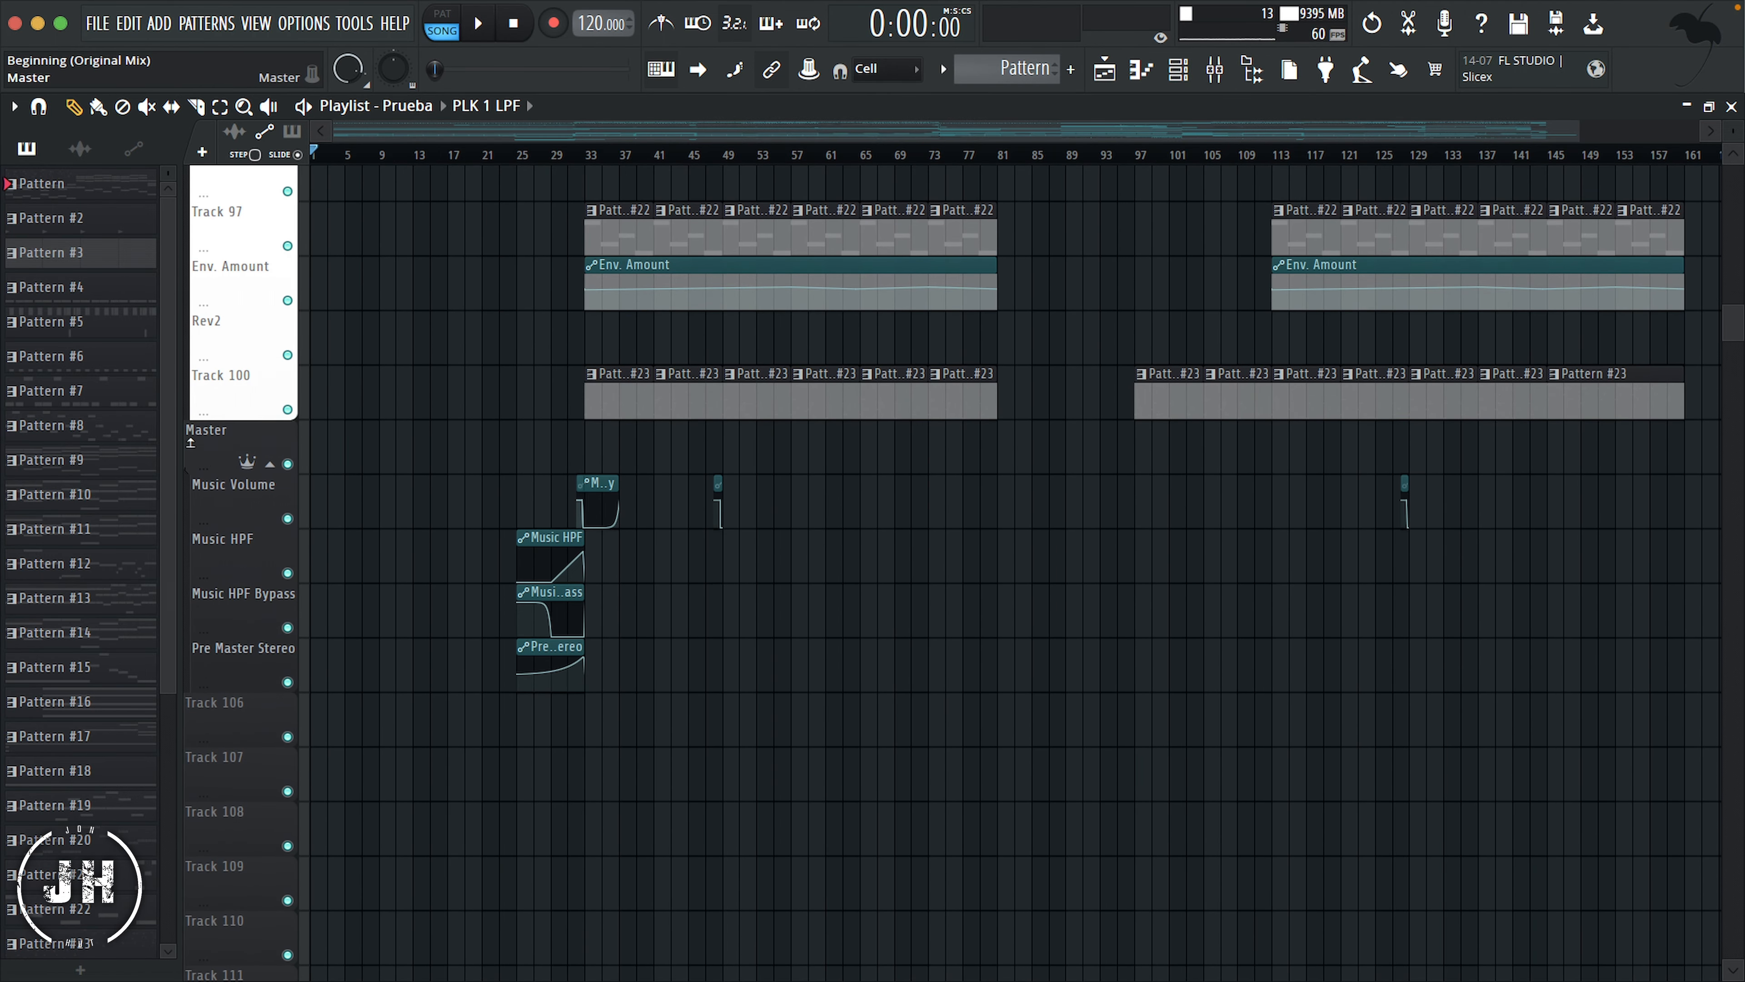
Step: Give the Kick and Top Kick tracks the kick drum icon
scroll(338, 432, up, 20)
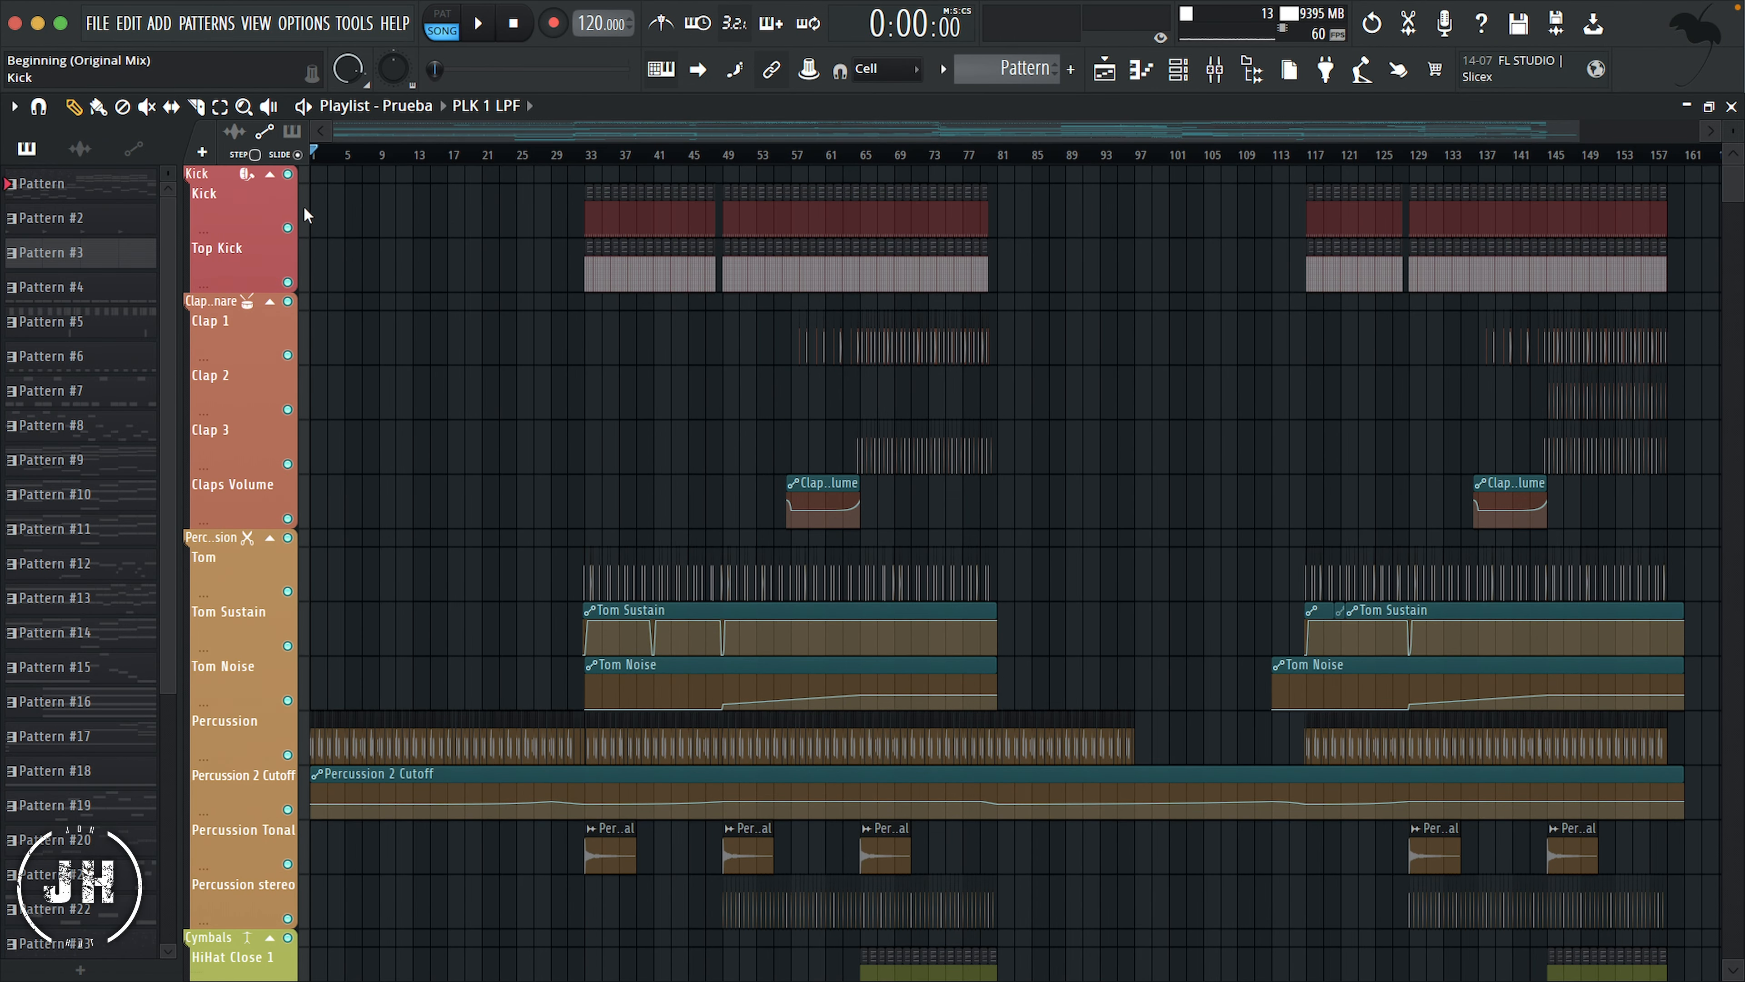
right_click(256, 205)
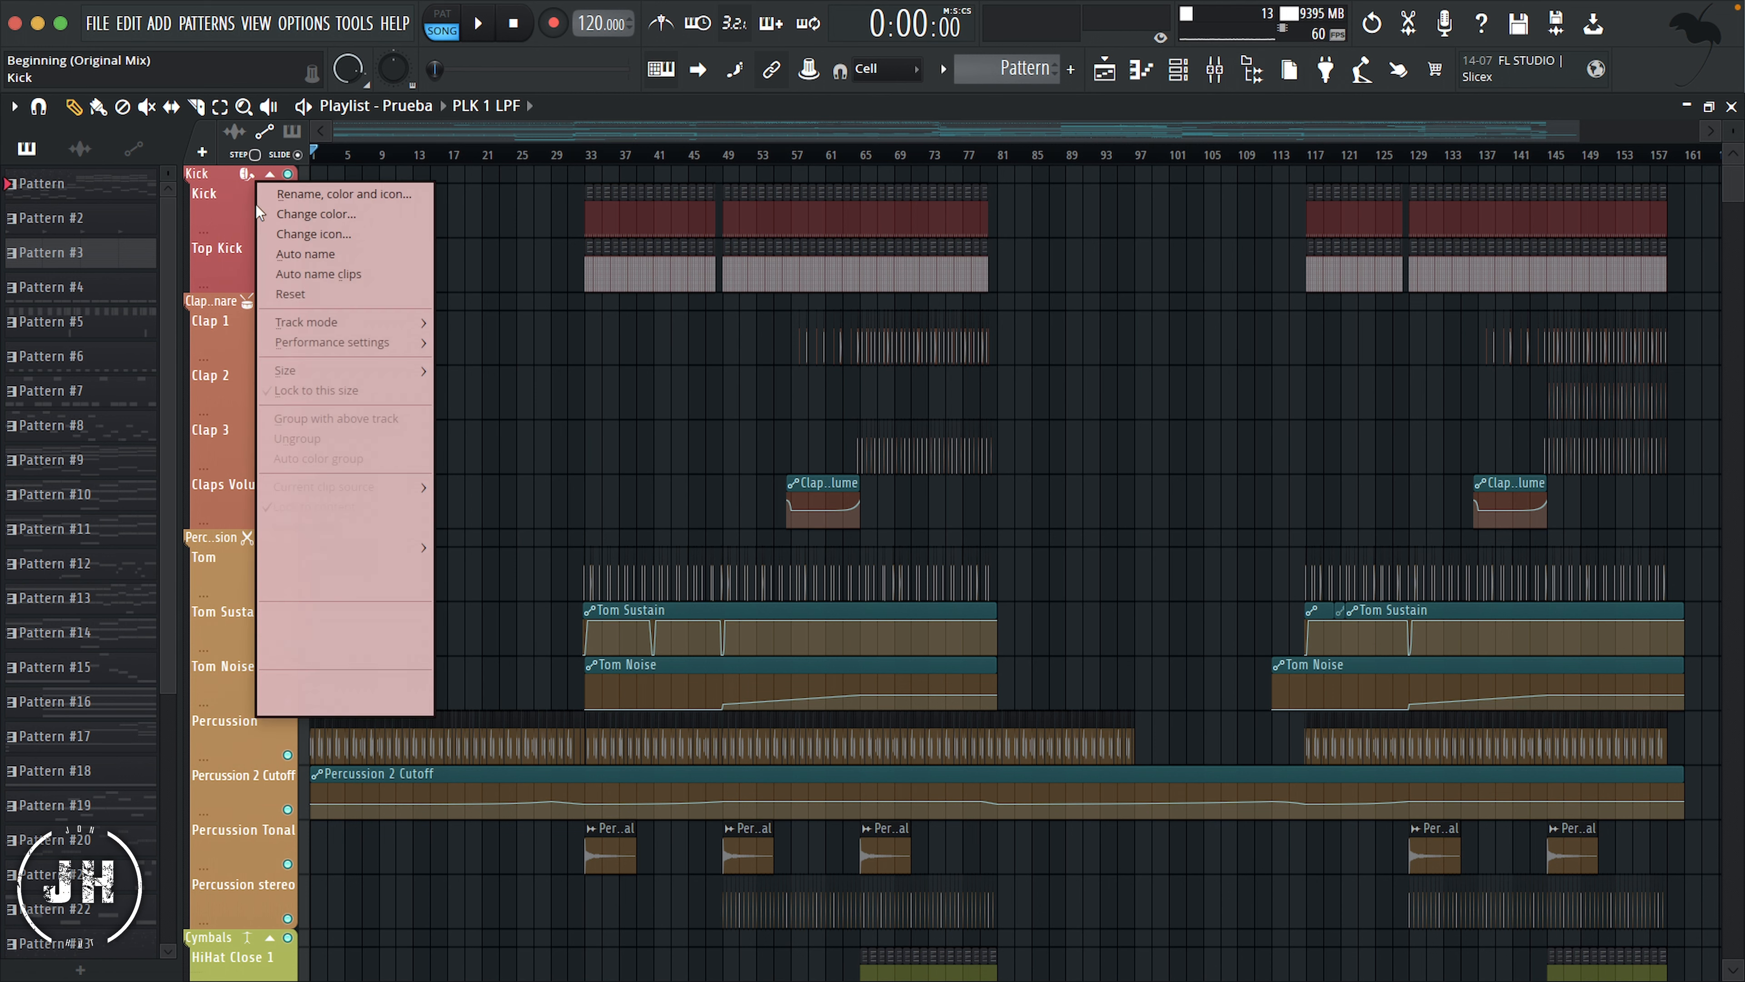
click(323, 237)
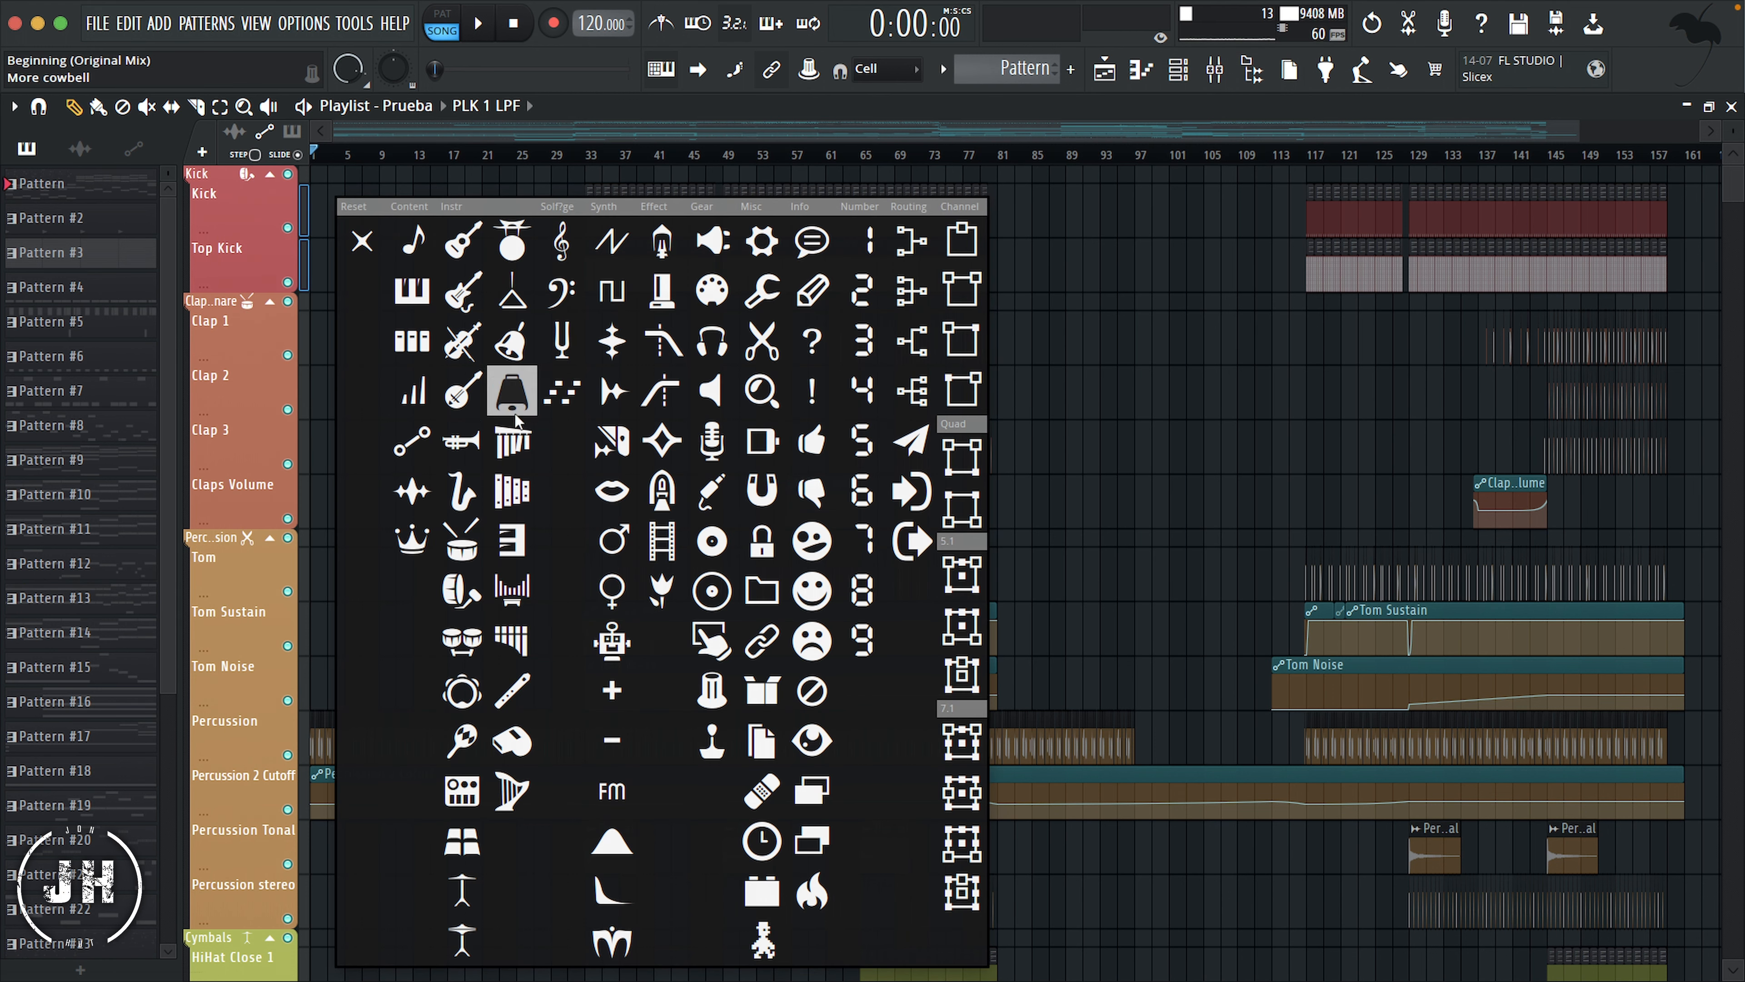
click(481, 598)
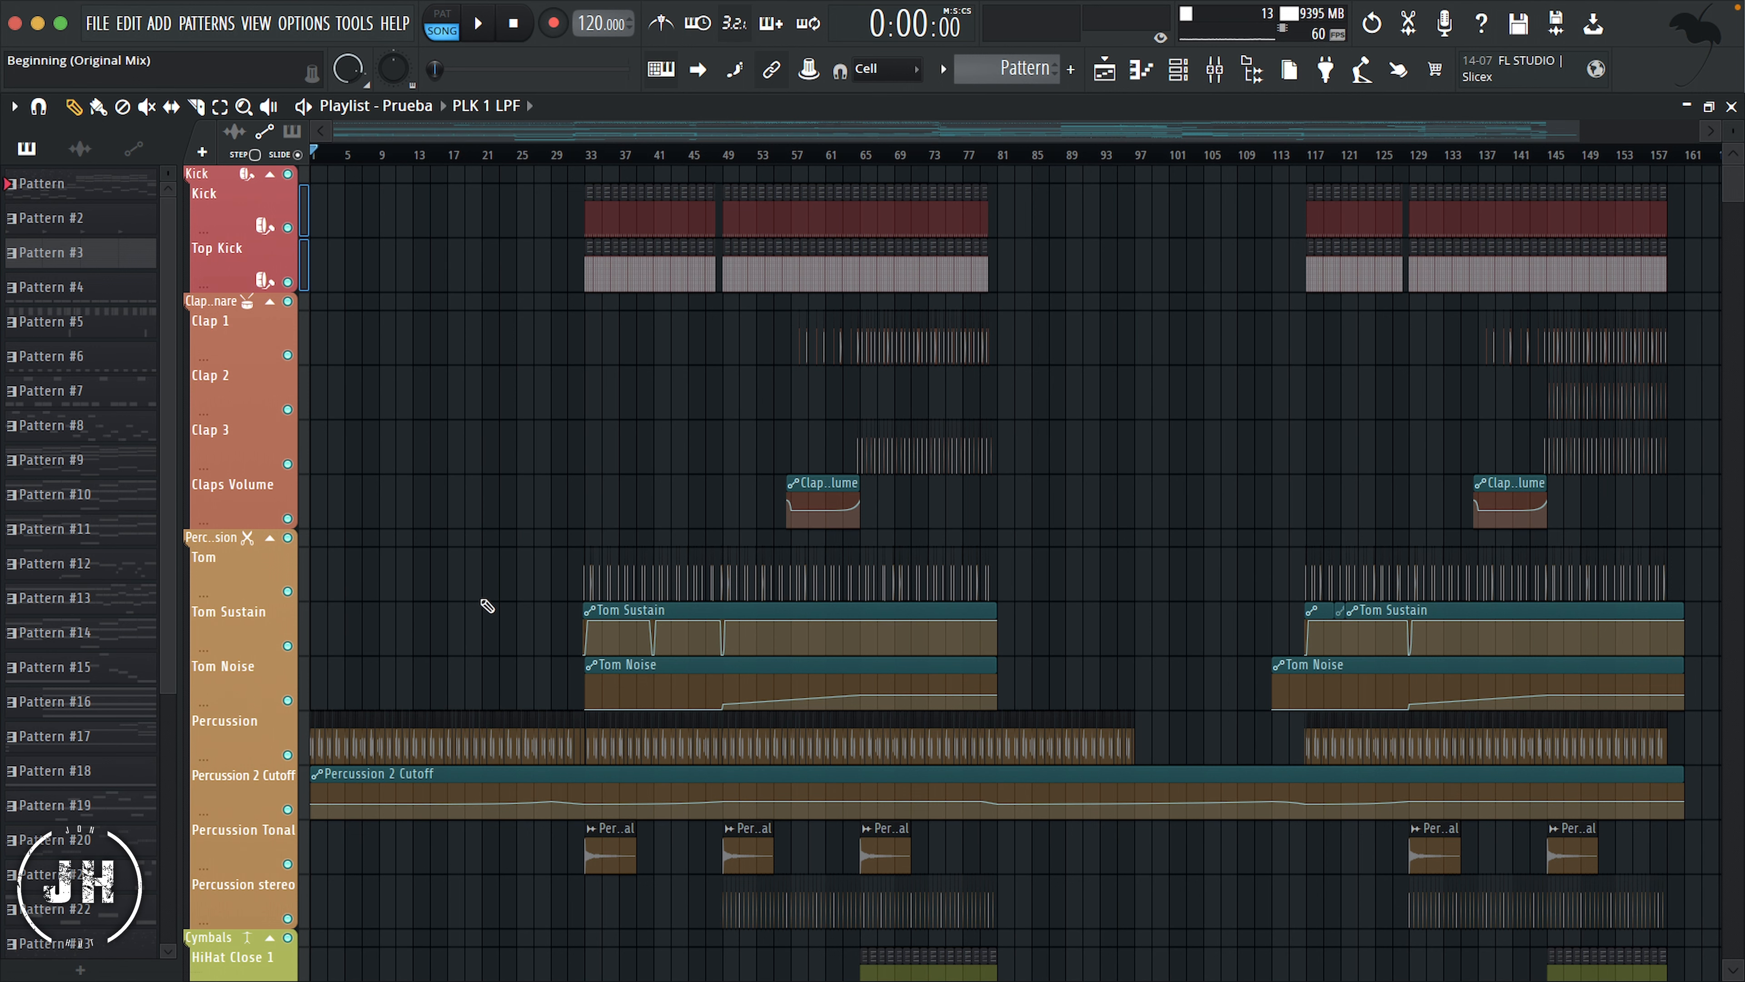
Step: Give Clap 1 through Clap 3 the same drum icon as their header, and Claps Volume the Automation icon
drag(305, 343, 304, 440)
right_click(250, 339)
click(316, 374)
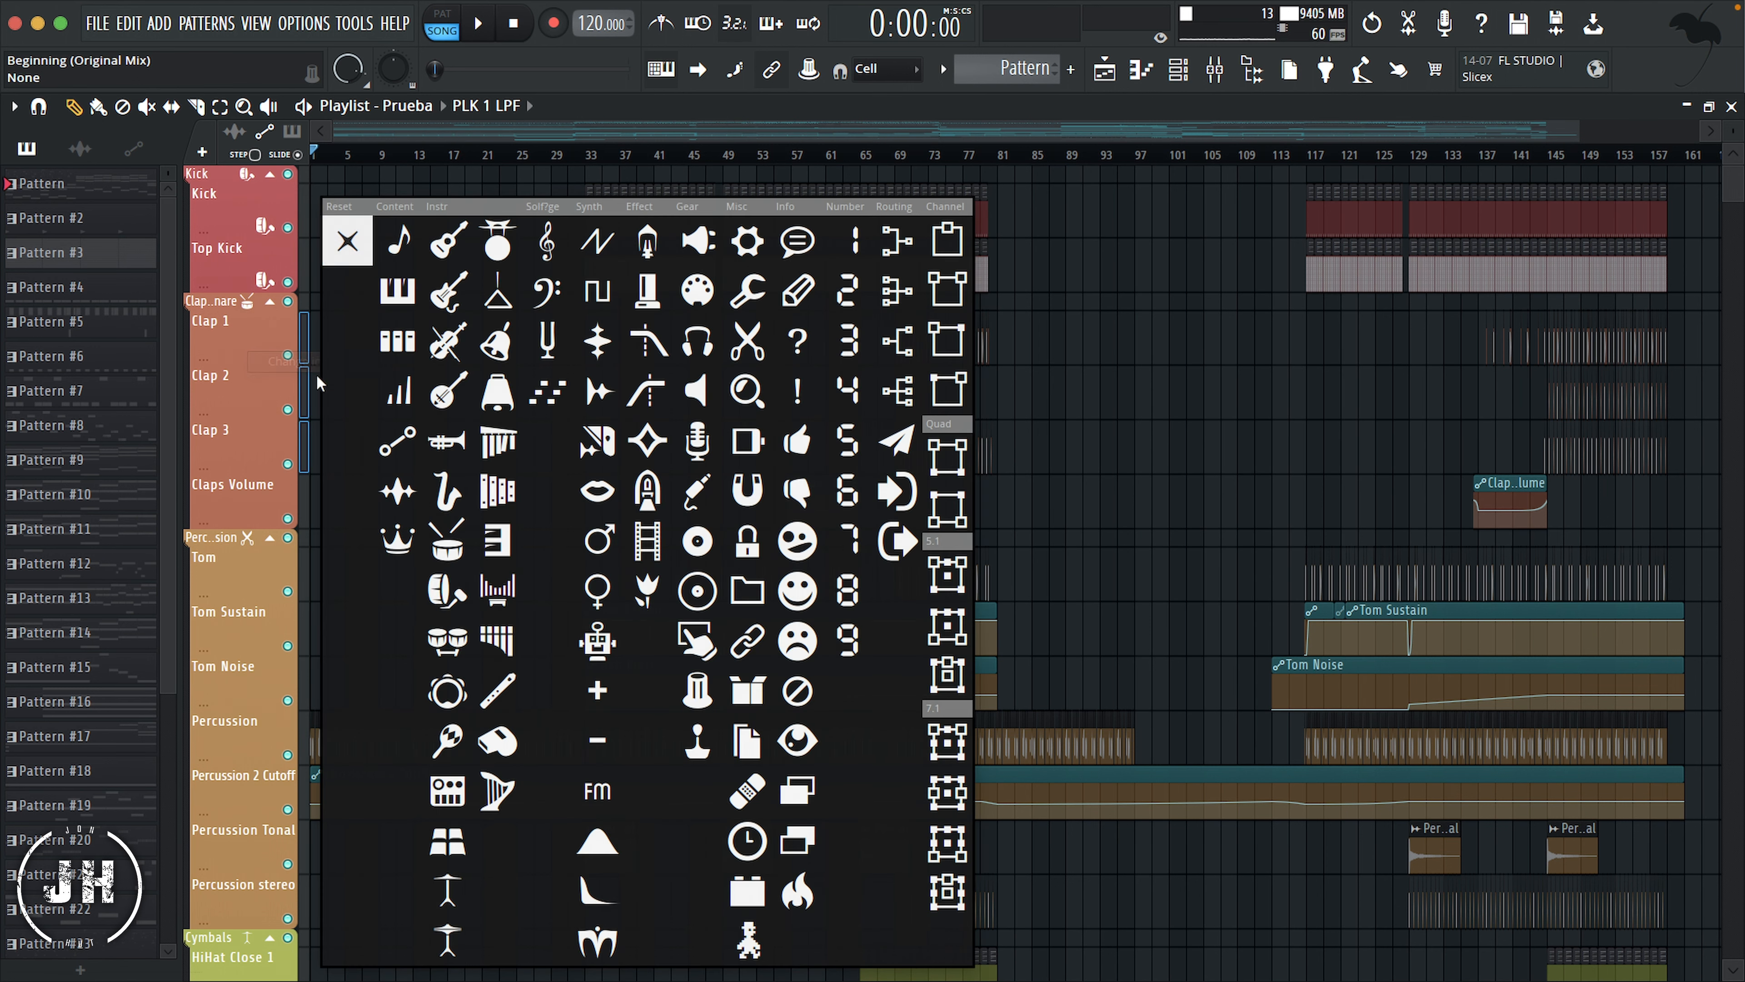
click(448, 542)
click(304, 502)
right_click(279, 500)
click(320, 486)
click(430, 441)
Step: Give the Tom track the paired-drums icon, and Tom Sustain and Tom Noise the Automation icon
scroll(454, 444, down, 6)
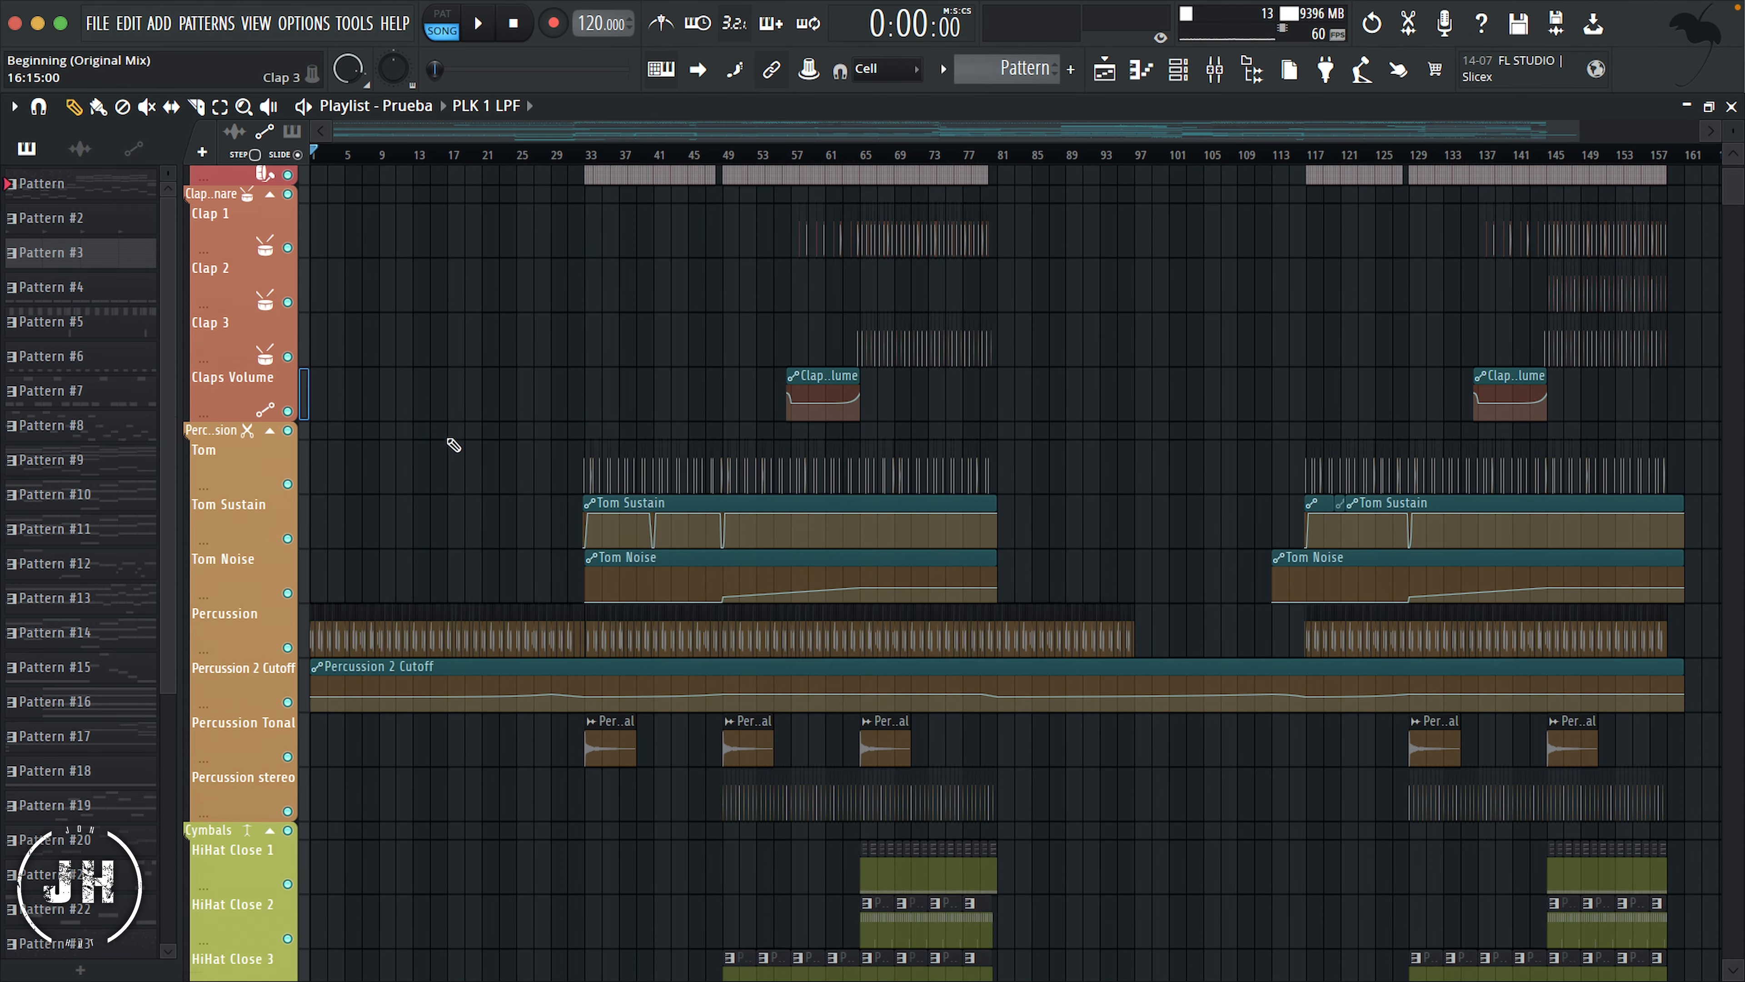
click(302, 251)
right_click(302, 260)
click(295, 266)
click(423, 690)
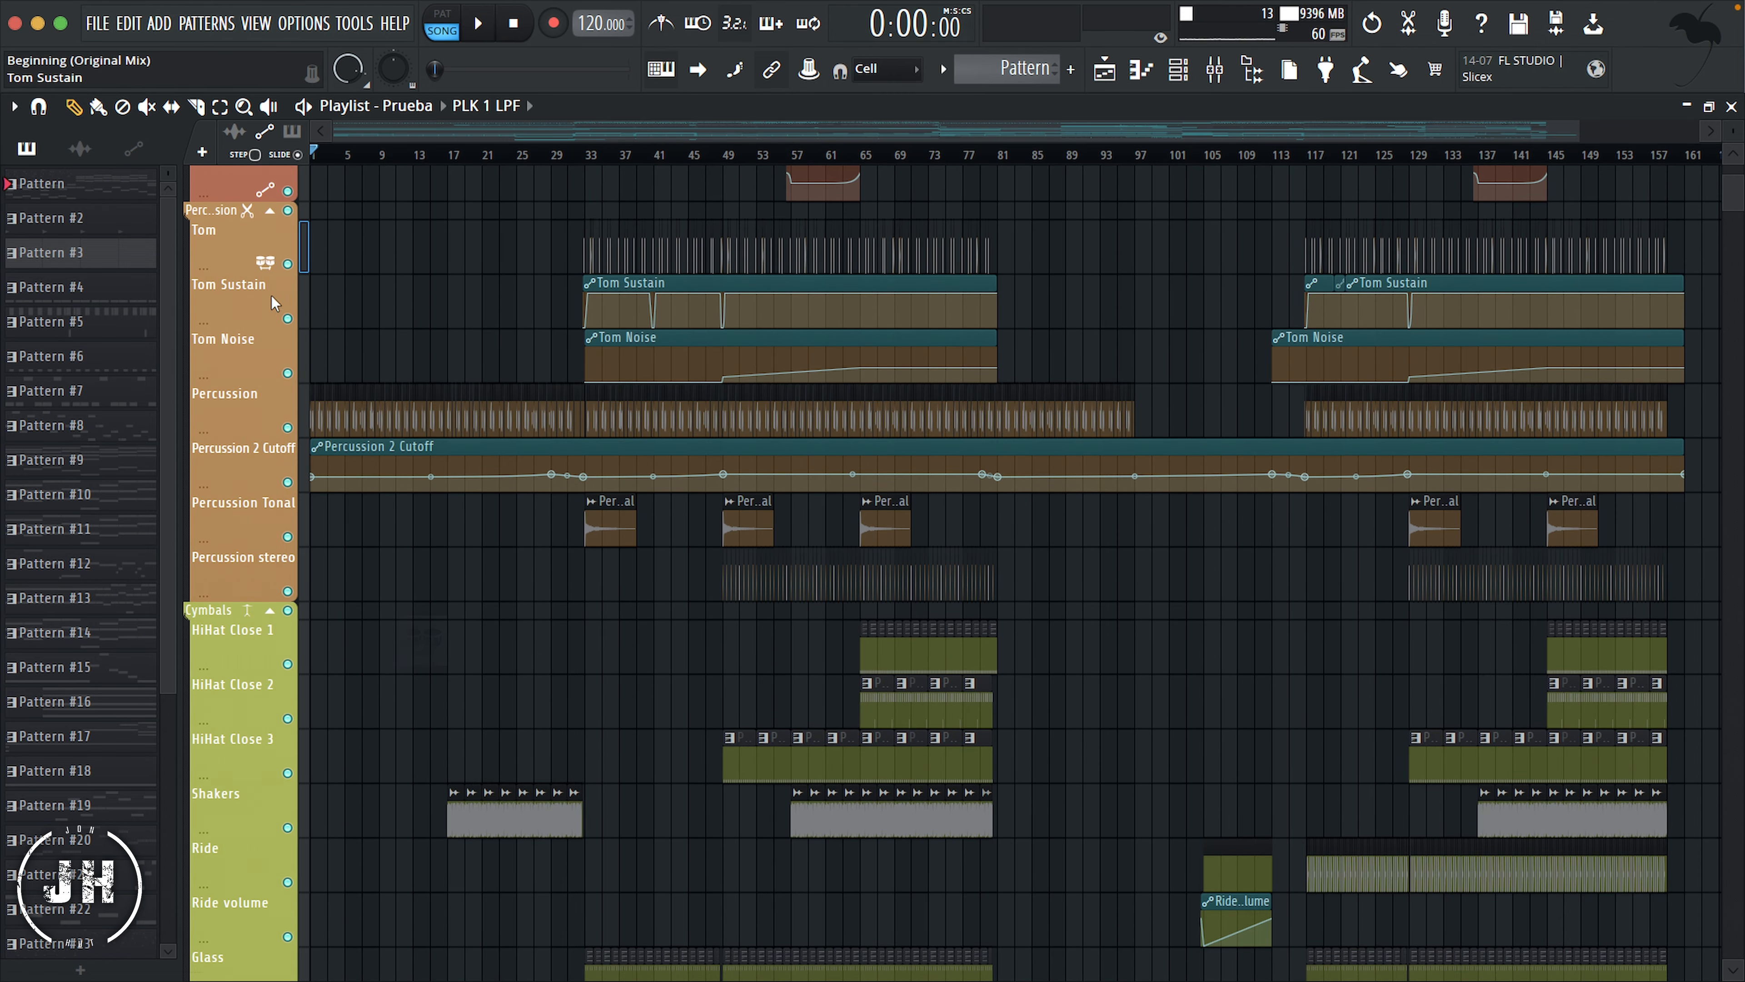
right_click(313, 320)
click(309, 325)
click(403, 451)
Step: Give the Percussion track inside the Percussion group the paired-drums icon
scroll(403, 450, down, 3)
click(304, 252)
right_click(284, 251)
click(334, 275)
click(471, 635)
Step: Give the Percussion 2 Cutoff track the Automation icon
click(304, 301)
right_click(270, 302)
click(313, 323)
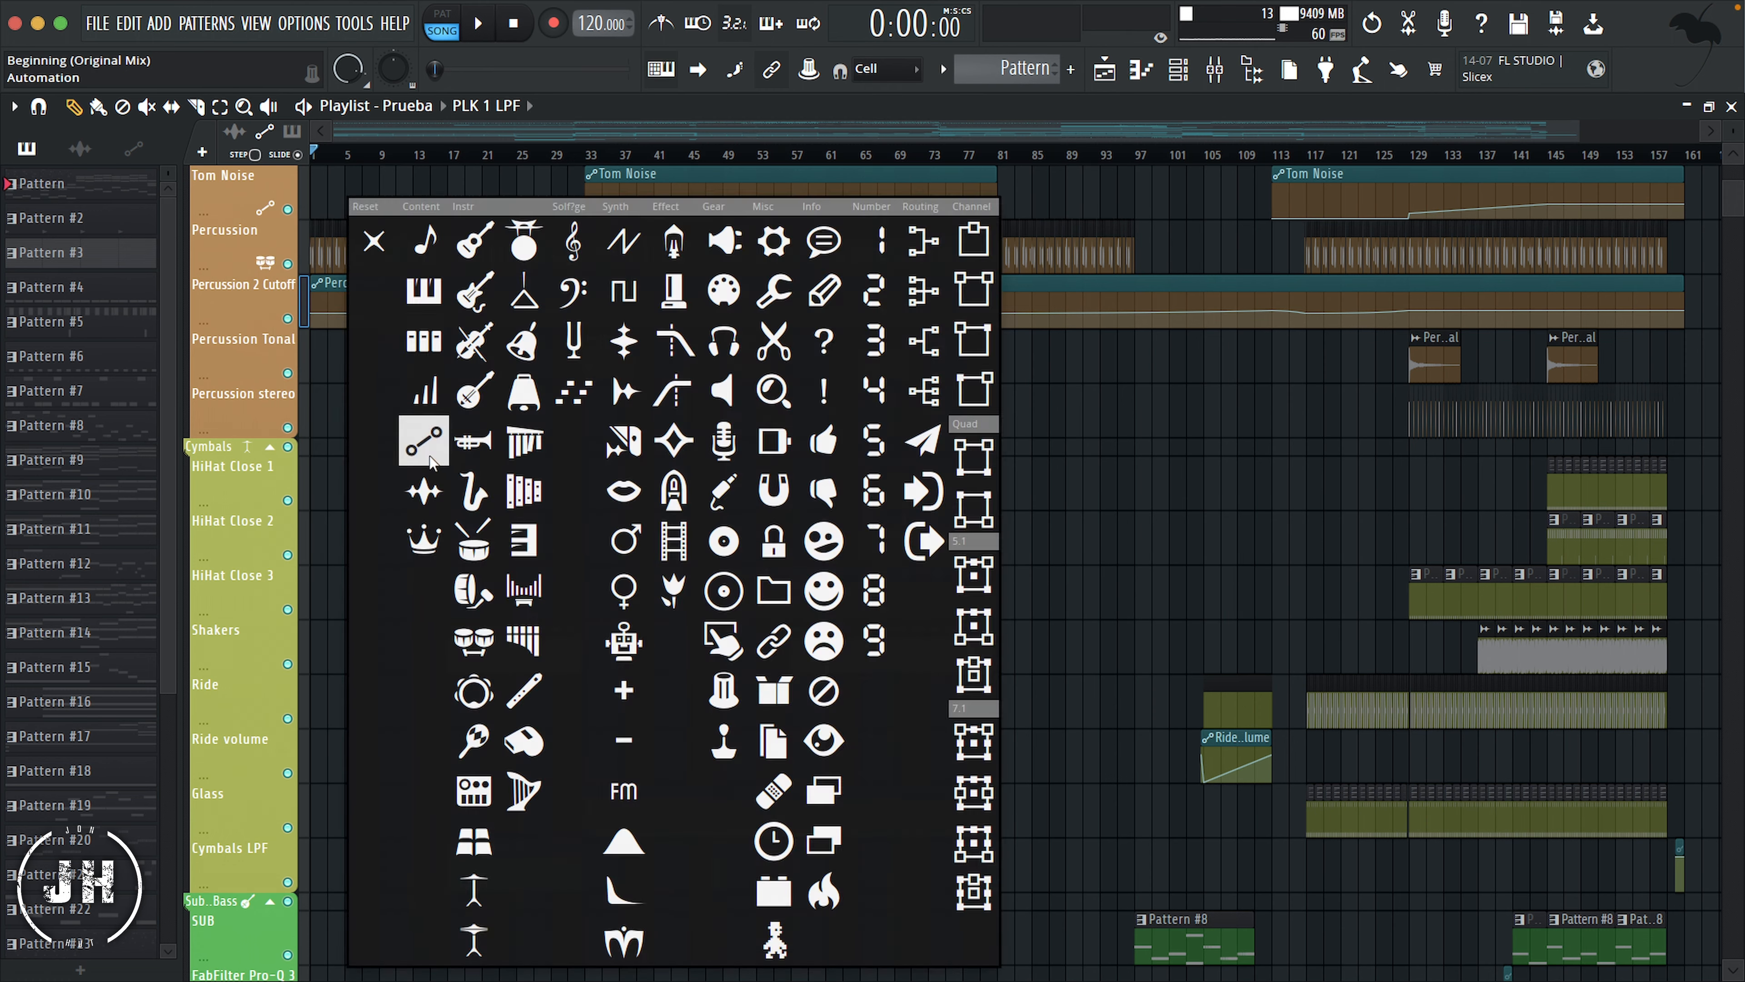
click(425, 444)
Step: Give the Percussion, Percussion Tonal and Percussion stereo tracks the Scissors icon, matching their header
drag(304, 407, 304, 358)
right_click(226, 356)
click(275, 379)
click(732, 340)
Step: Give the Cymbals group's tracks from HiHat Close 1 through Glass the High Hat icon
scroll(301, 272, down, 4)
click(301, 271)
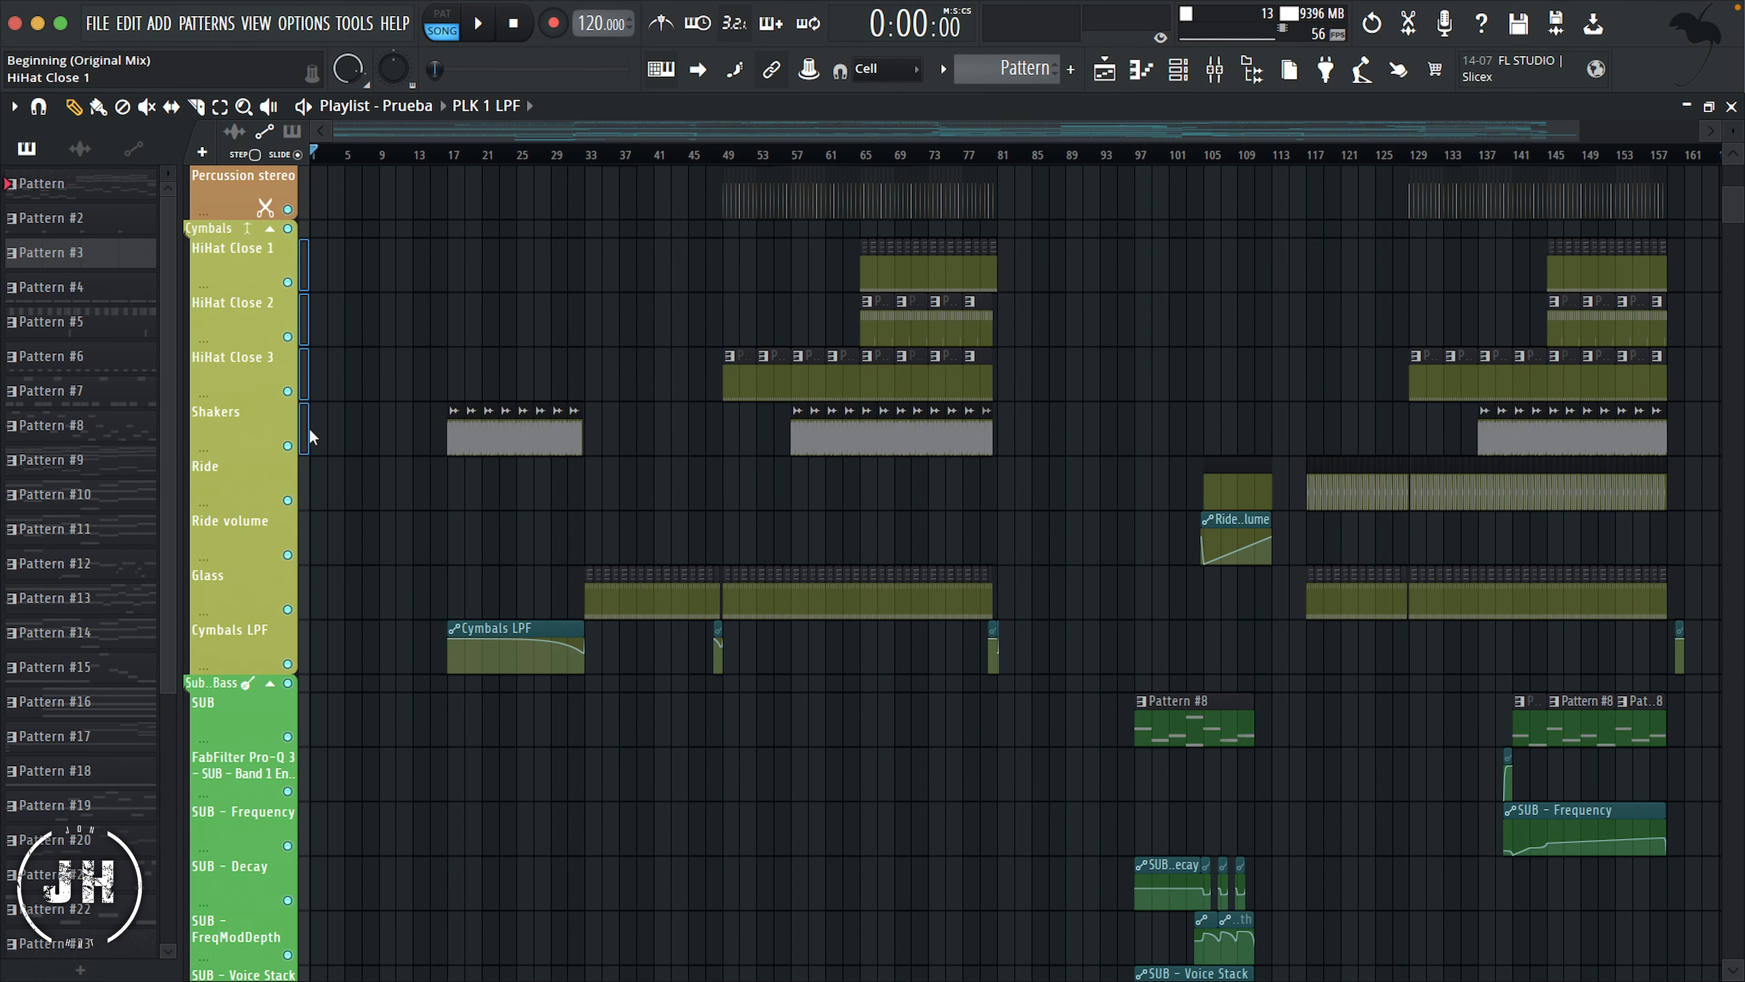
drag(309, 431, 305, 584)
right_click(251, 270)
click(330, 290)
click(456, 891)
Step: Give the Cymbals LPF track the Automation icon
scroll(389, 491, down, 2)
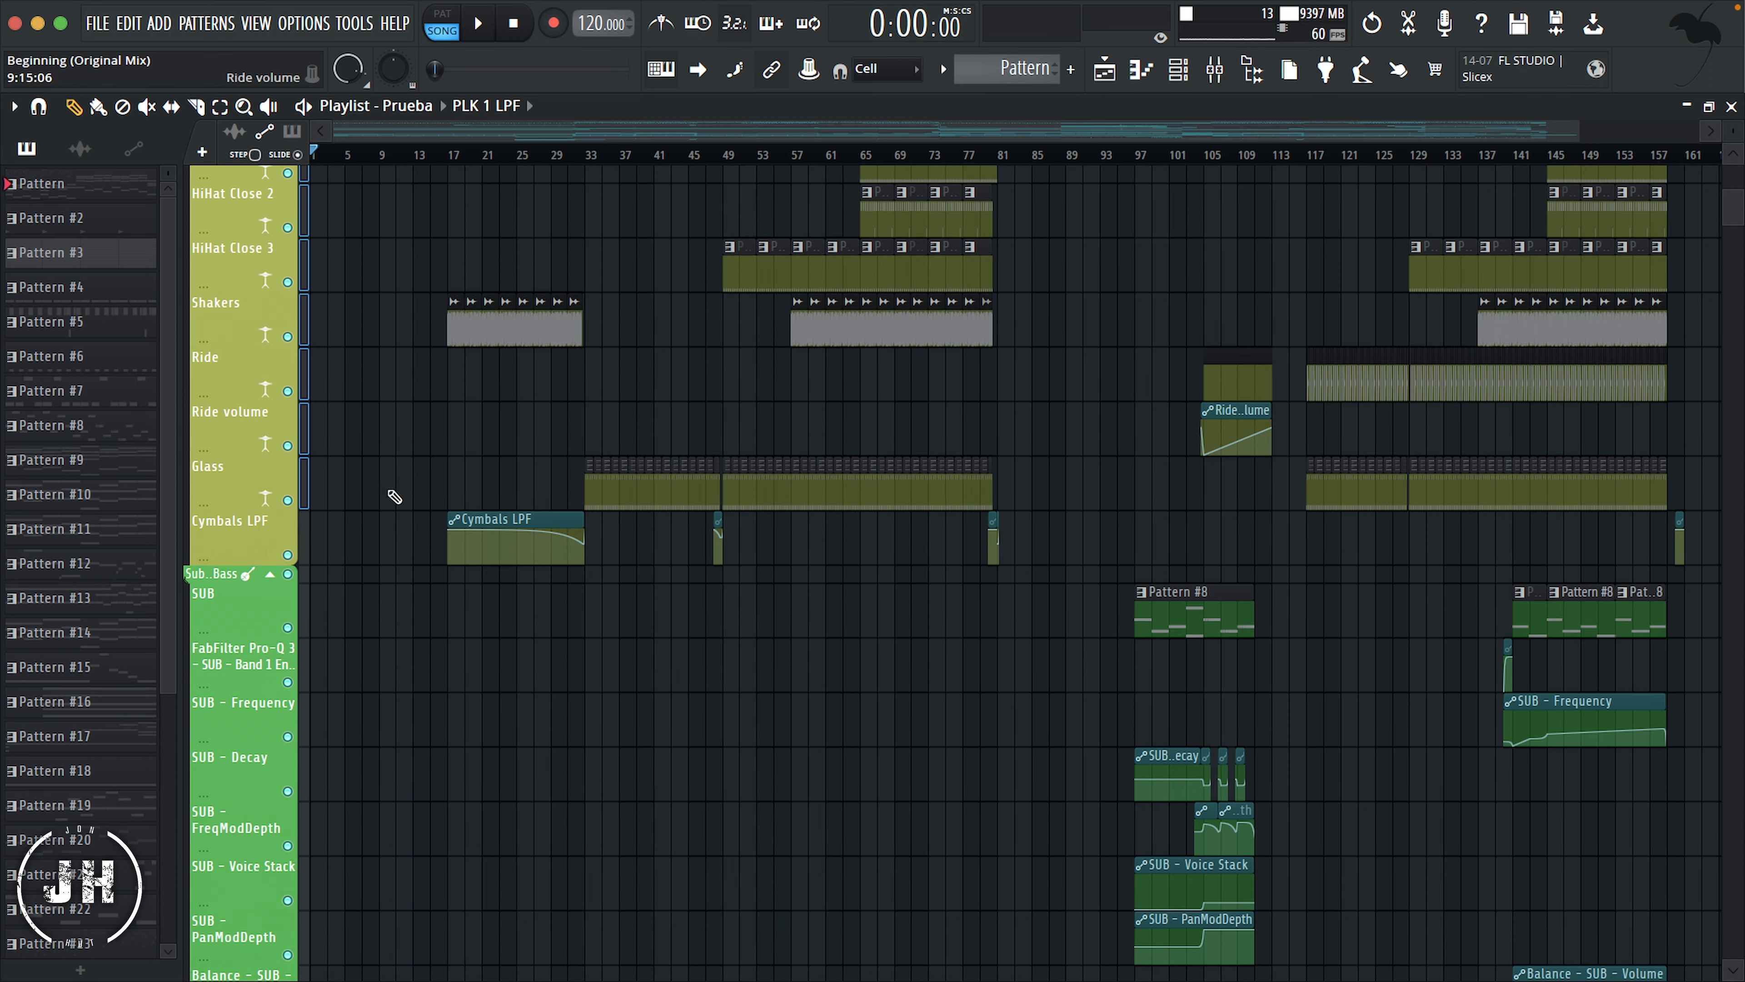
click(303, 537)
right_click(262, 532)
click(323, 484)
click(426, 443)
Step: Give the SUB track the same string-instrument icon as its group header
scroll(344, 420, down, 4)
click(304, 390)
right_click(253, 368)
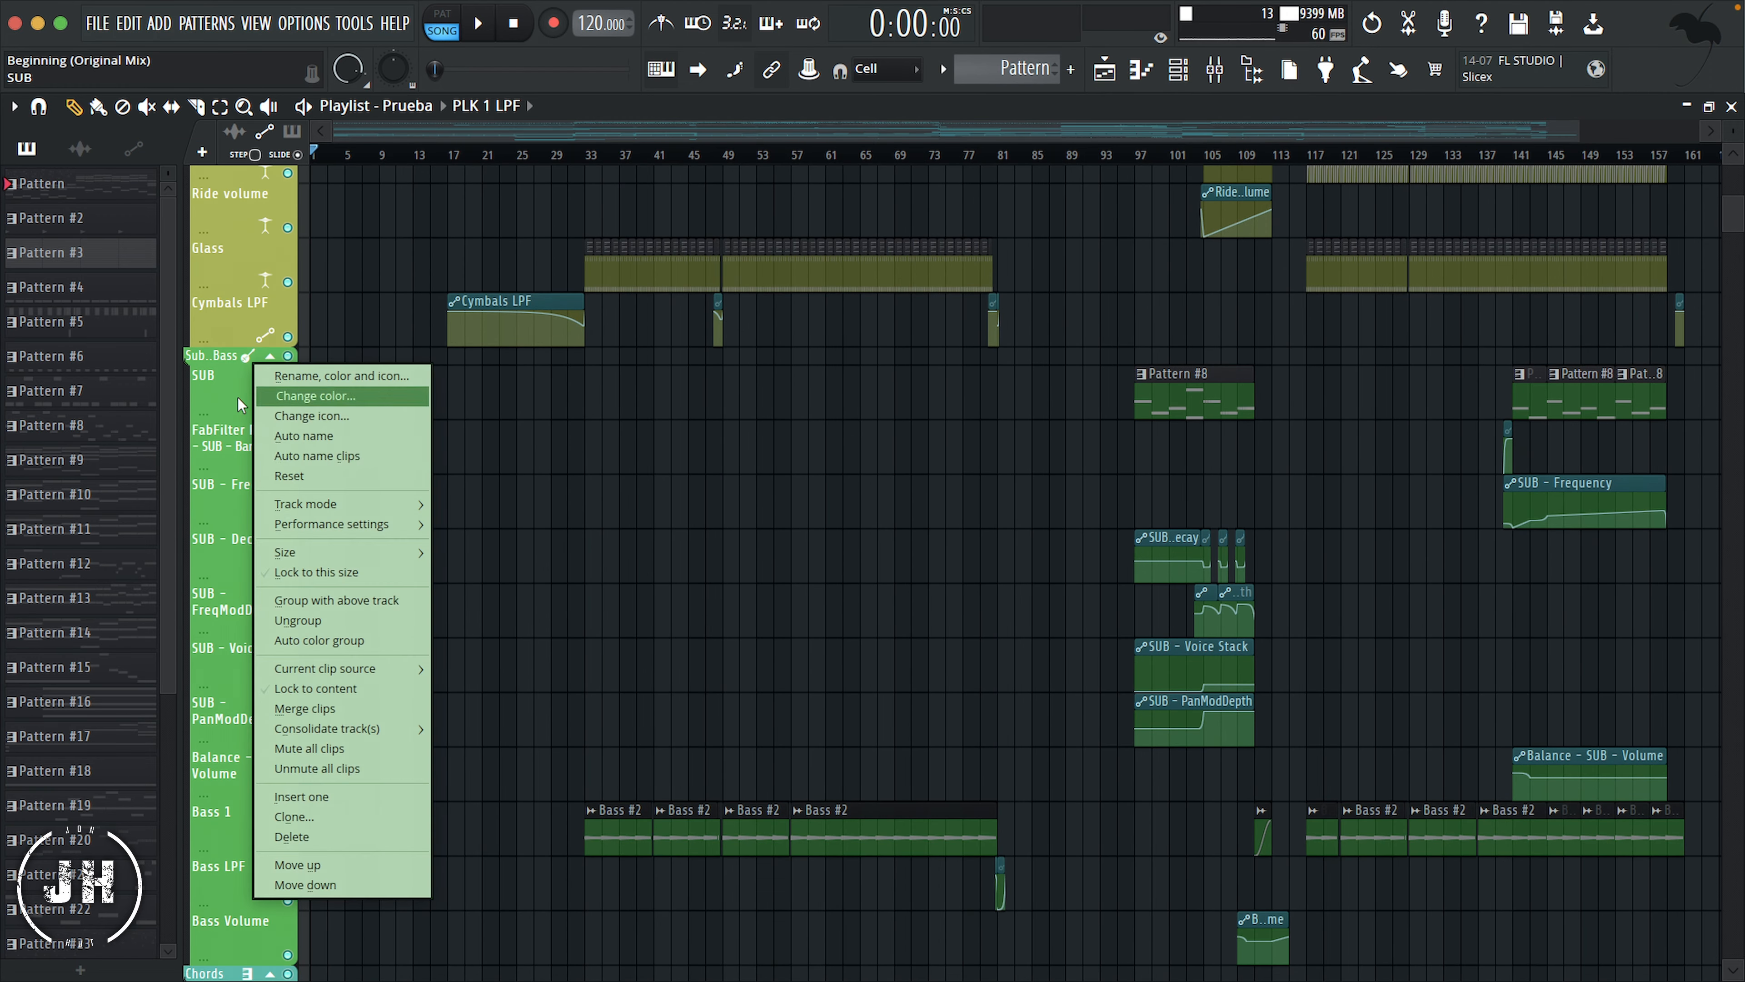
click(312, 415)
click(418, 453)
Step: Give the FabFilter Pro-Q 3 track and the SUB parameter tracks through Balance - SUB - Volume the Automation icon
scroll(417, 452, down, 2)
drag(304, 330, 319, 653)
right_click(218, 314)
click(294, 365)
click(392, 483)
Step: Give the Bass 1 track the Sample icon
scroll(392, 483, down, 5)
scroll(390, 481, down, 1)
click(303, 393)
right_click(258, 380)
click(329, 424)
click(610, 391)
Step: Give the Bass LPF and Bass Volume tracks the Automation icon
scroll(447, 459, down, 3)
click(298, 293)
click(298, 293)
drag(304, 284, 305, 338)
right_click(244, 259)
click(321, 308)
click(446, 541)
Step: Give the Piano track the same keys icon as the Chords header
scroll(448, 417, down, 2)
right_click(244, 260)
click(320, 310)
click(496, 541)
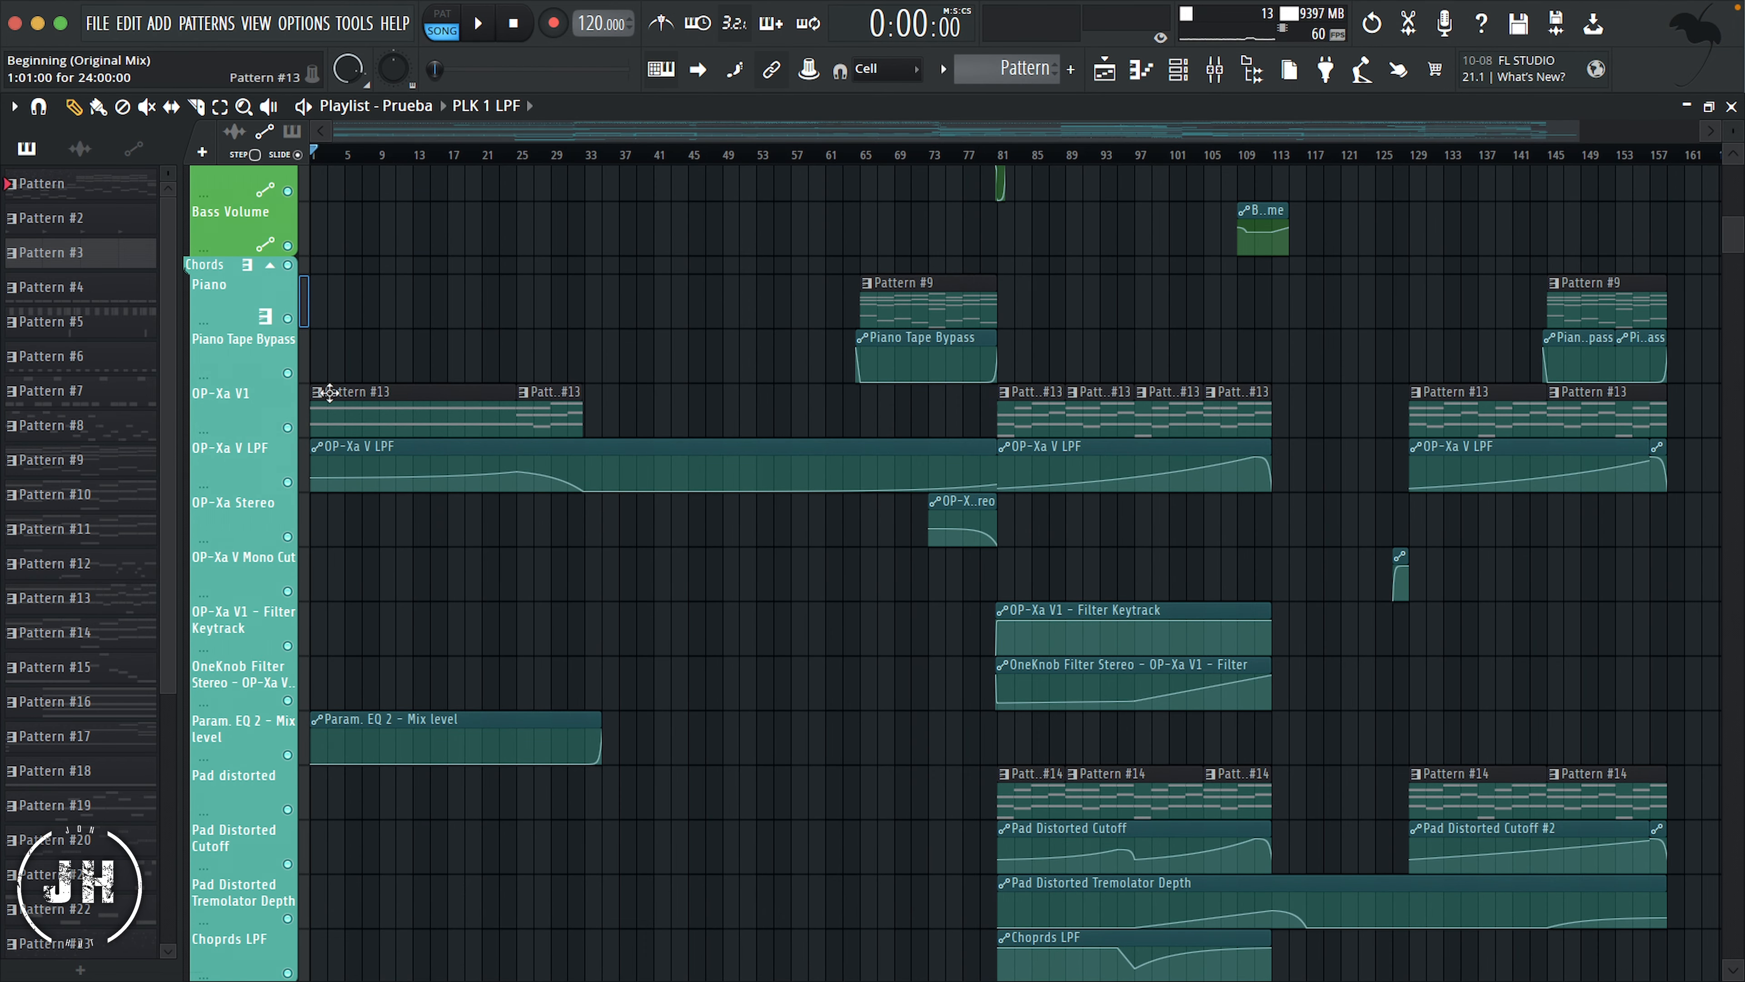
Step: Give all automation tracks in the Chords group, from Piano Tape Bypass to Choprds LPF, the Automation icon
click(306, 356)
shift+click(305, 466)
shift+click(307, 523)
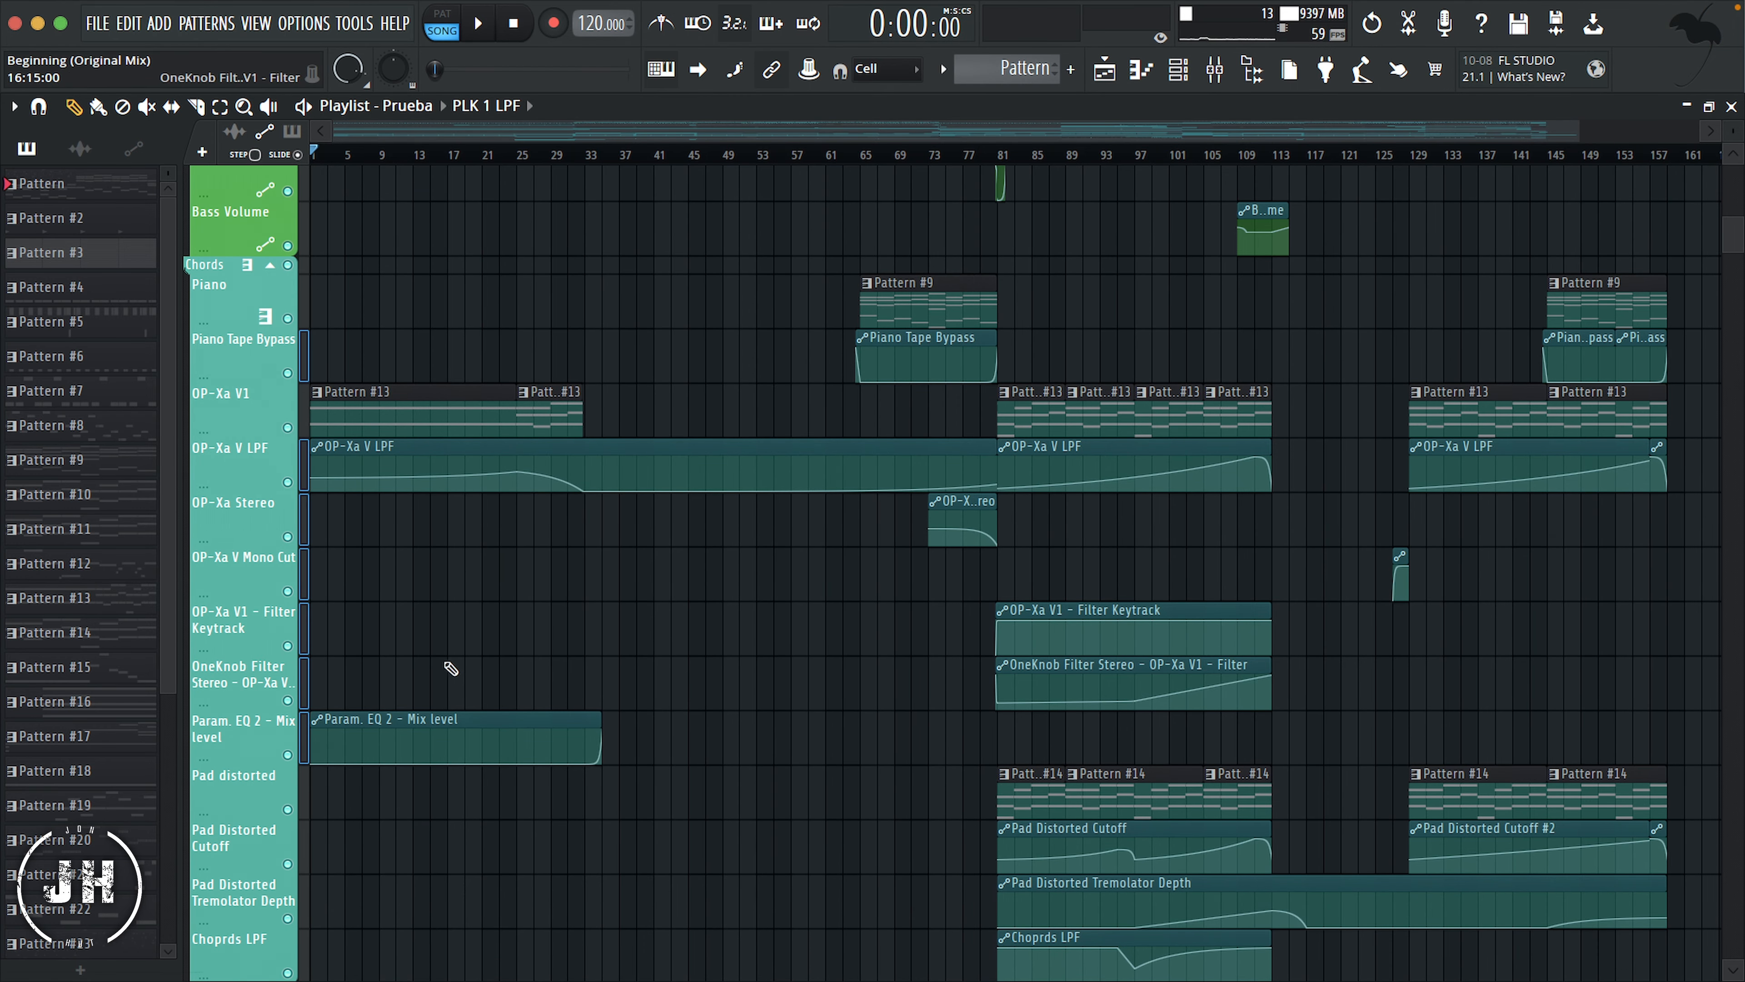
scroll(304, 585, down, 5)
shift+click(305, 688)
right_click(251, 571)
click(337, 485)
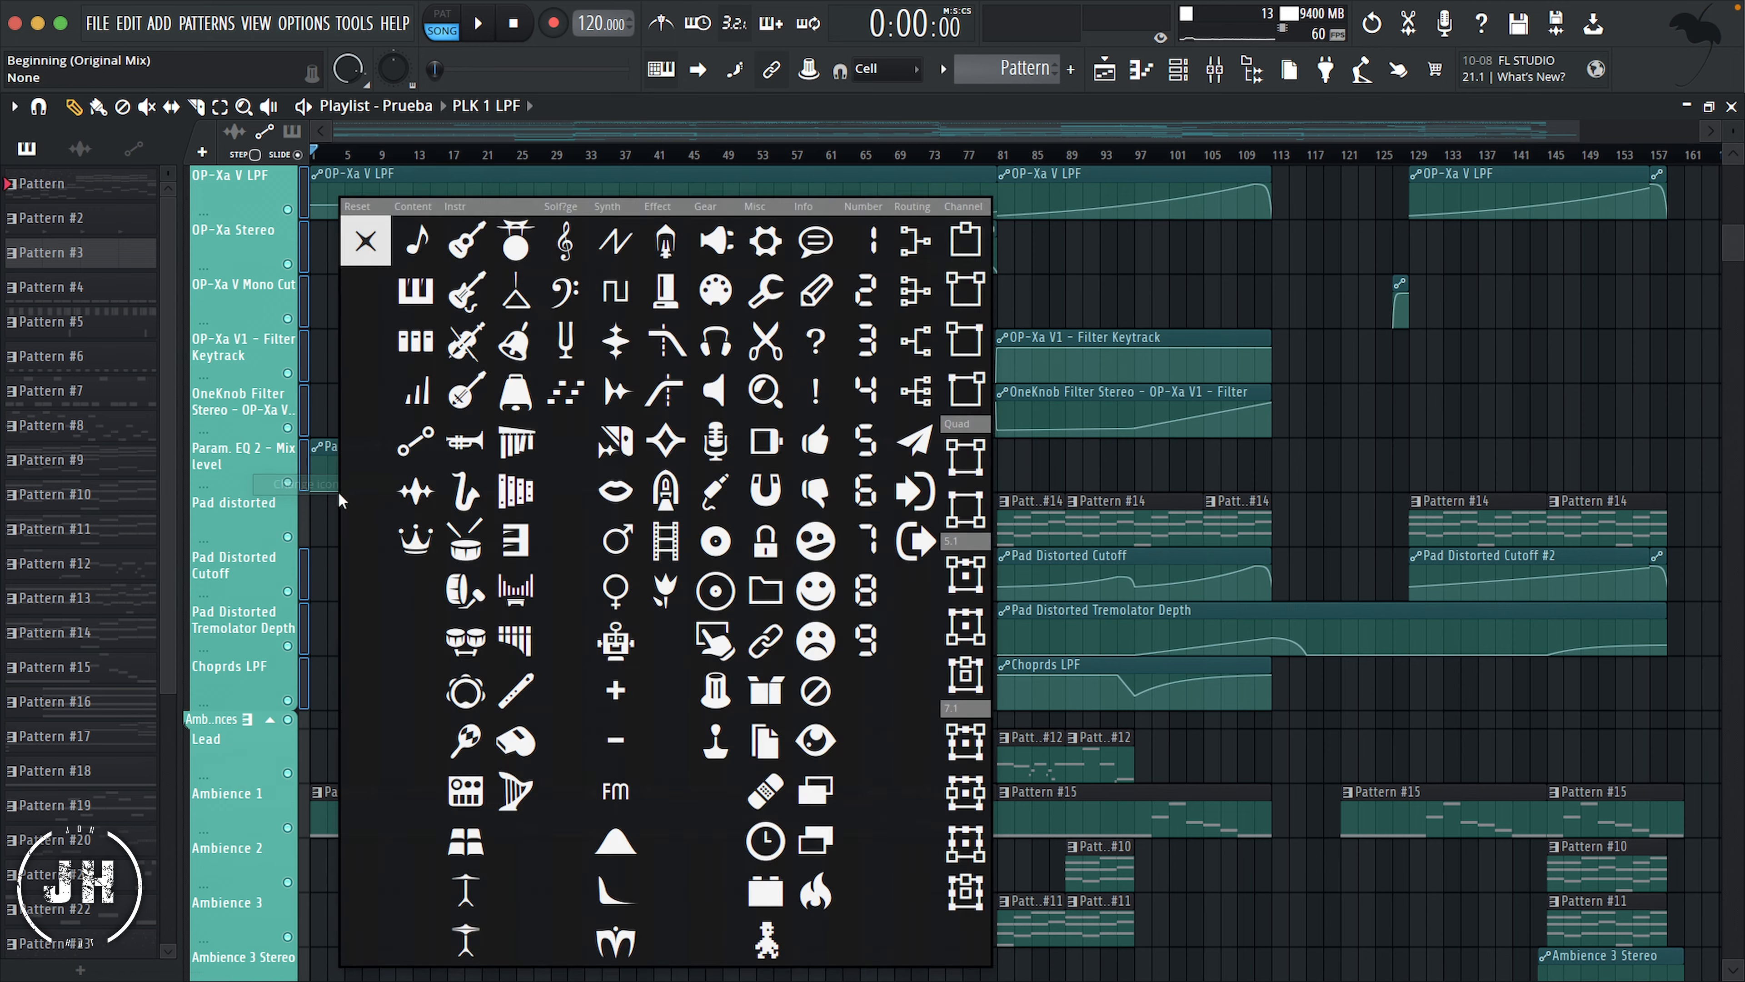
click(518, 638)
Step: Give the OP-Xa V1 and Pad distorted tracks the same keys icon as the Chords header
scroll(303, 594, up, 1)
click(303, 593)
scroll(304, 350, up, 3)
shift+click(304, 351)
right_click(274, 350)
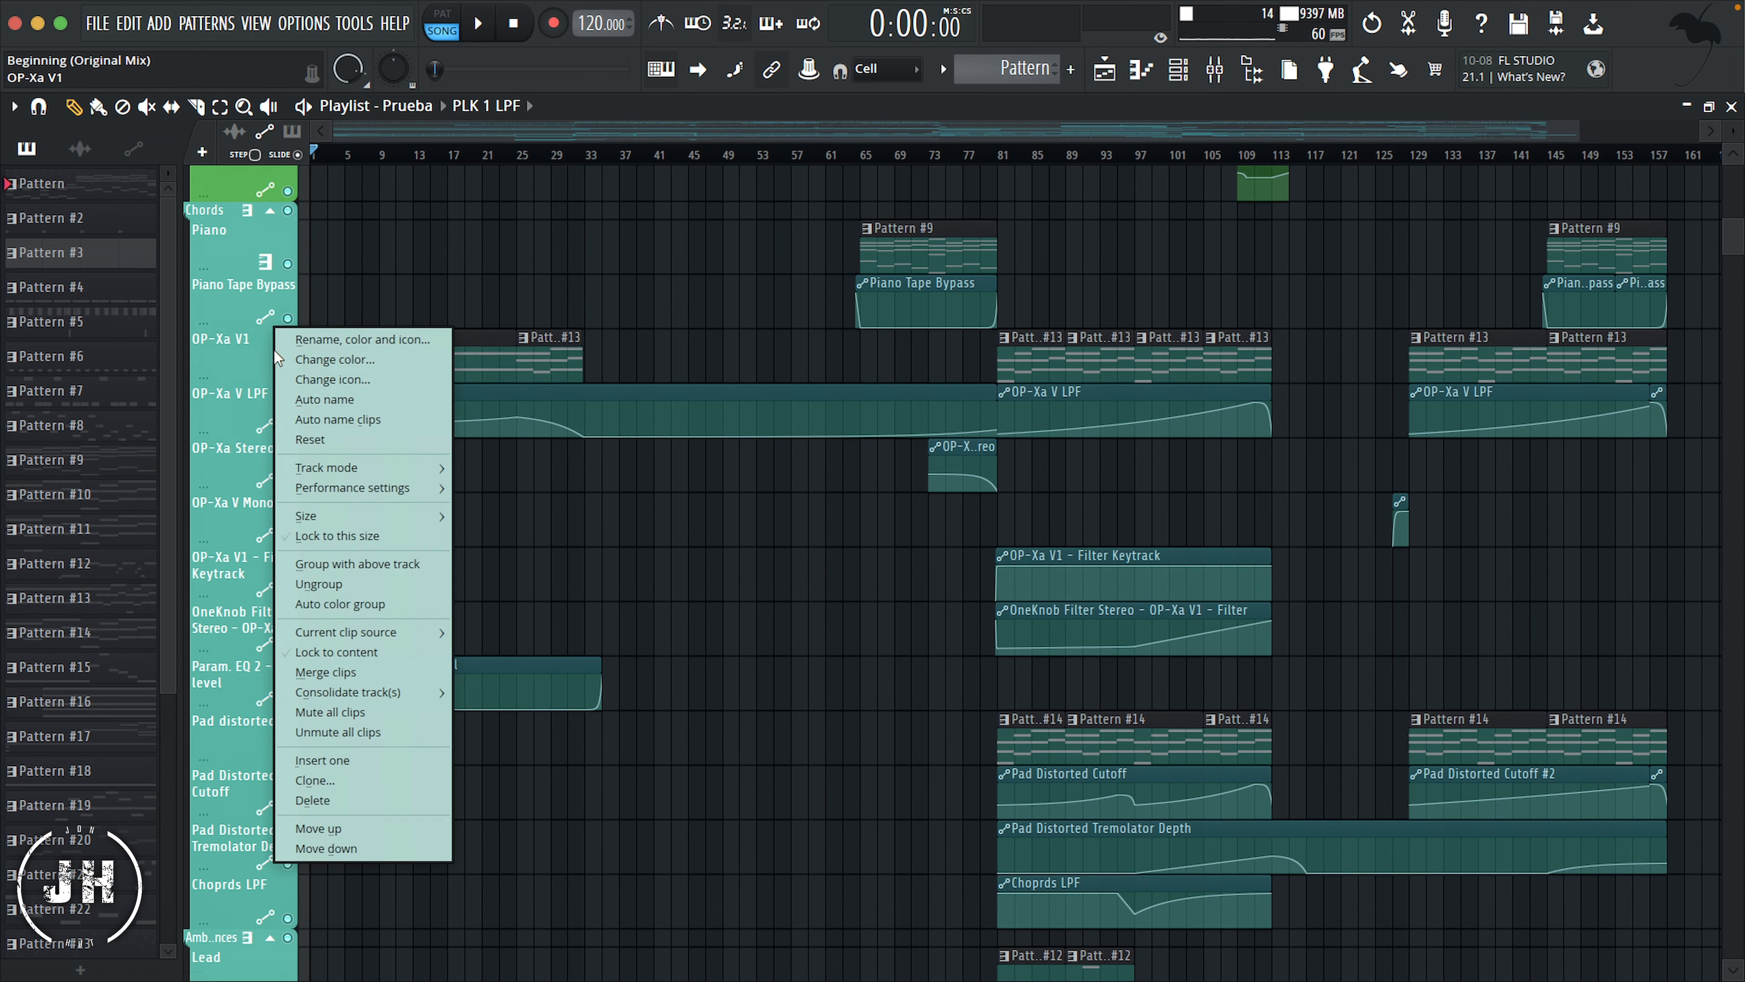
click(323, 416)
click(454, 364)
Step: Give the Lead and Ambience 1 through Ambience 3 tracks the same keys icon as their header
scroll(448, 526, down, 11)
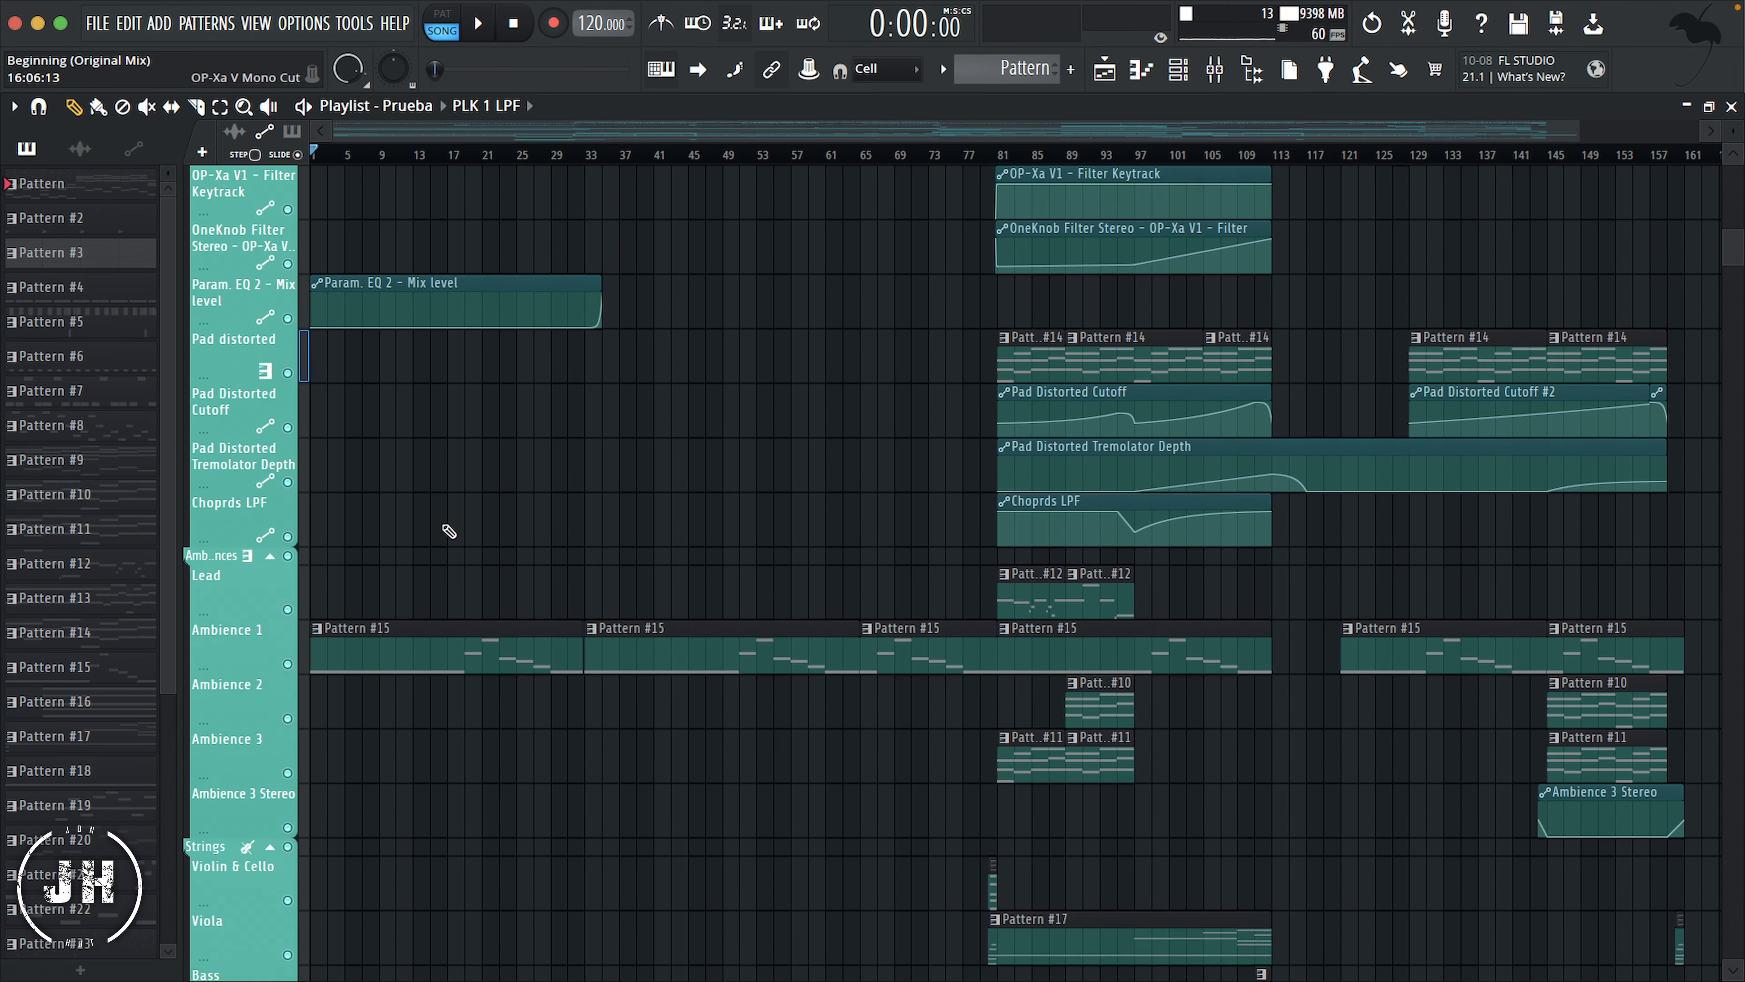
right_click(274, 391)
click(325, 399)
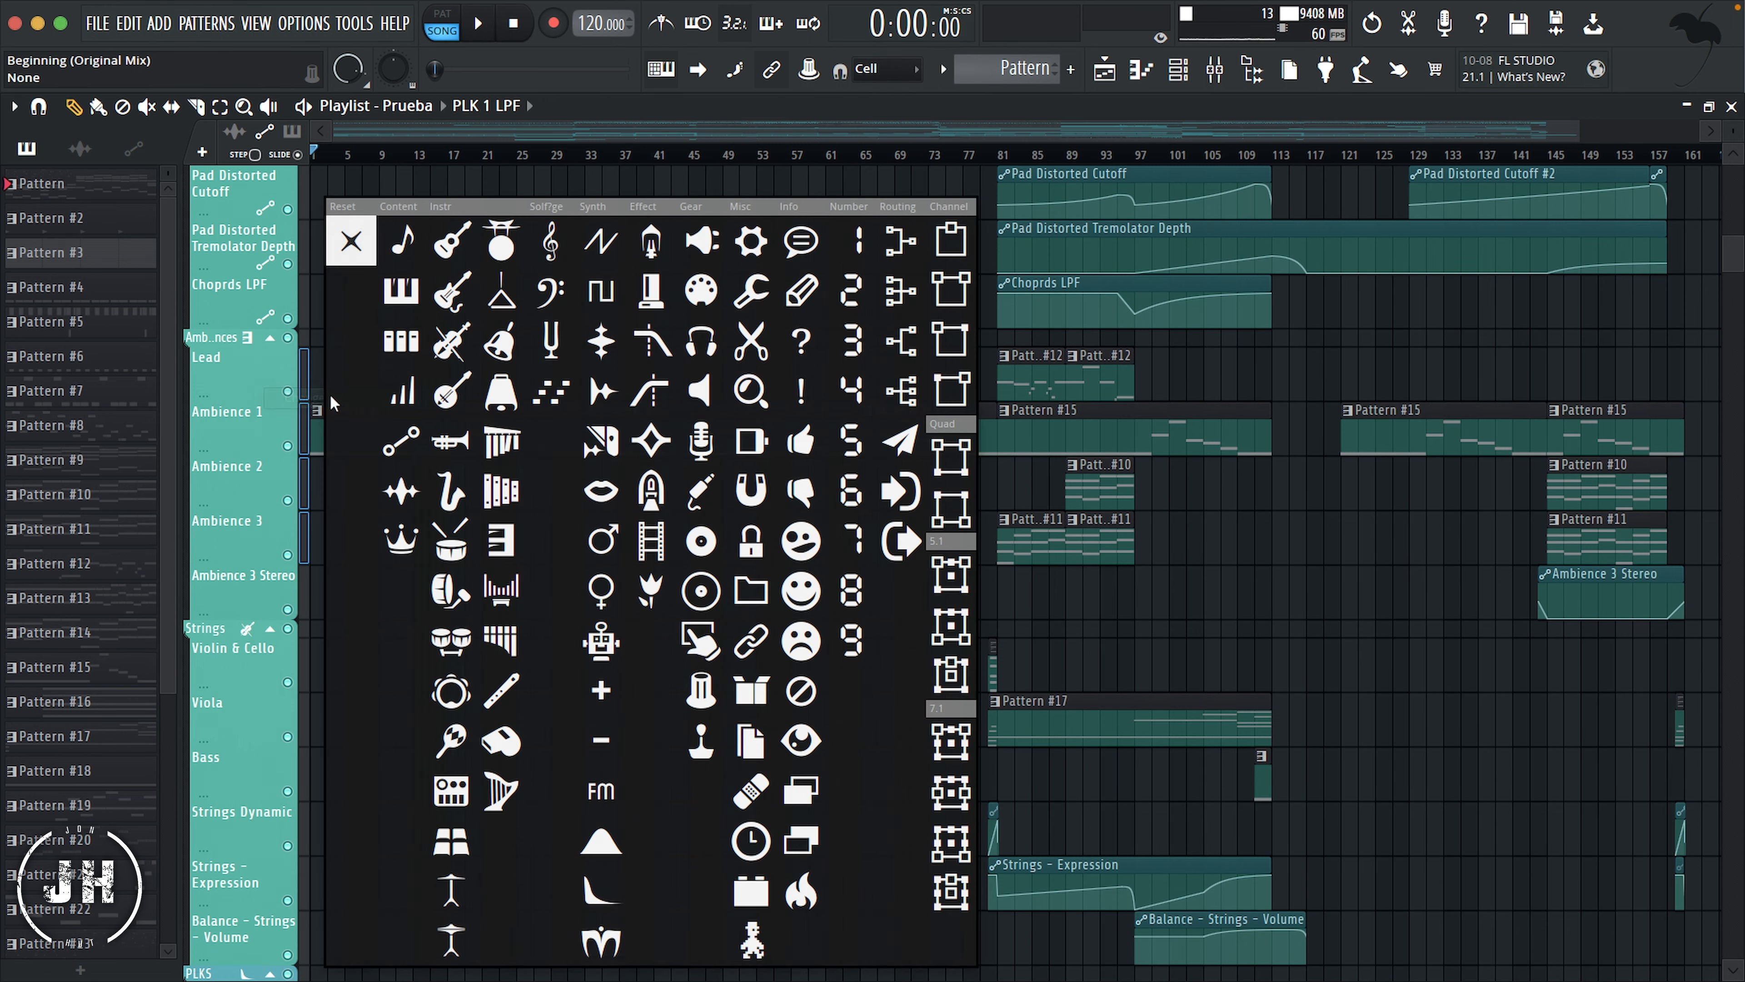
click(402, 294)
Step: Give Ambience 3 Stereo, Strings Dynamic, Strings - Expression and Balance - Strings - Volume the Automation icon
scroll(312, 440, down, 3)
click(305, 439)
right_click(265, 398)
click(356, 451)
click(413, 441)
Step: Give the Violin & Cello, Viola and Bass tracks the violin icon of the Strings header
right_click(270, 503)
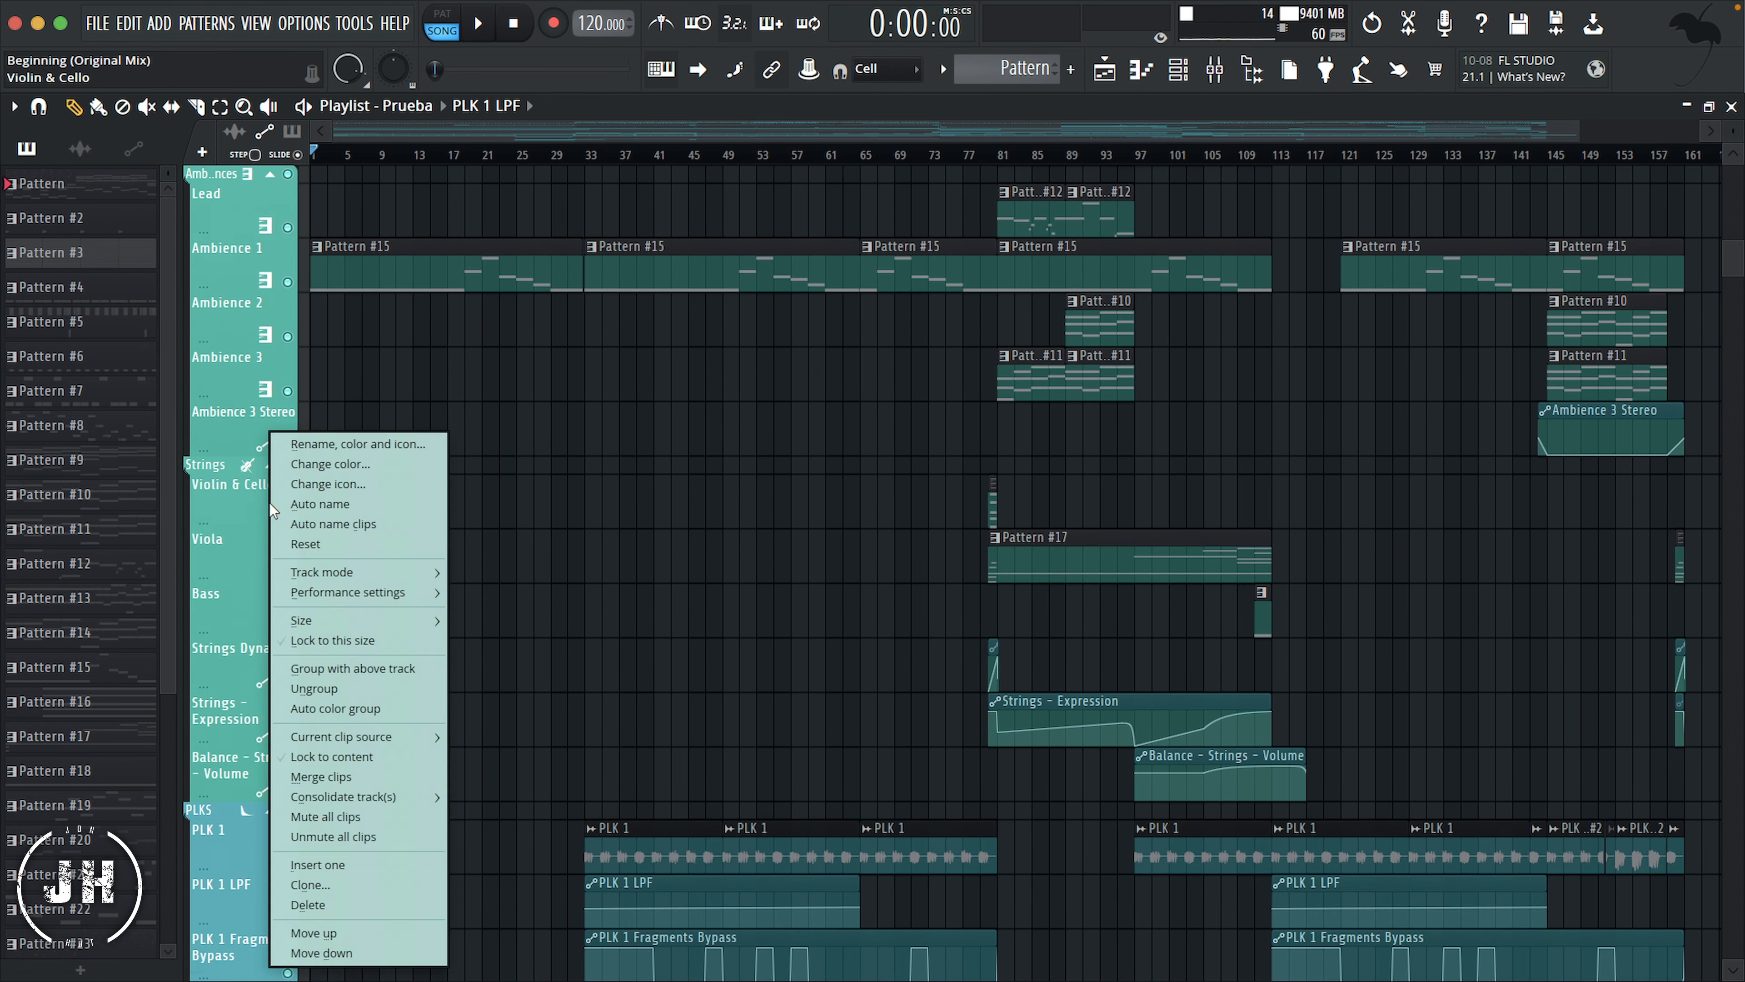
click(328, 483)
click(402, 499)
Step: Give PLK 1, PLK 1 Reverse, PLK 2 and PLK 3 the same decay-curve icon as their header
scroll(401, 499, down, 11)
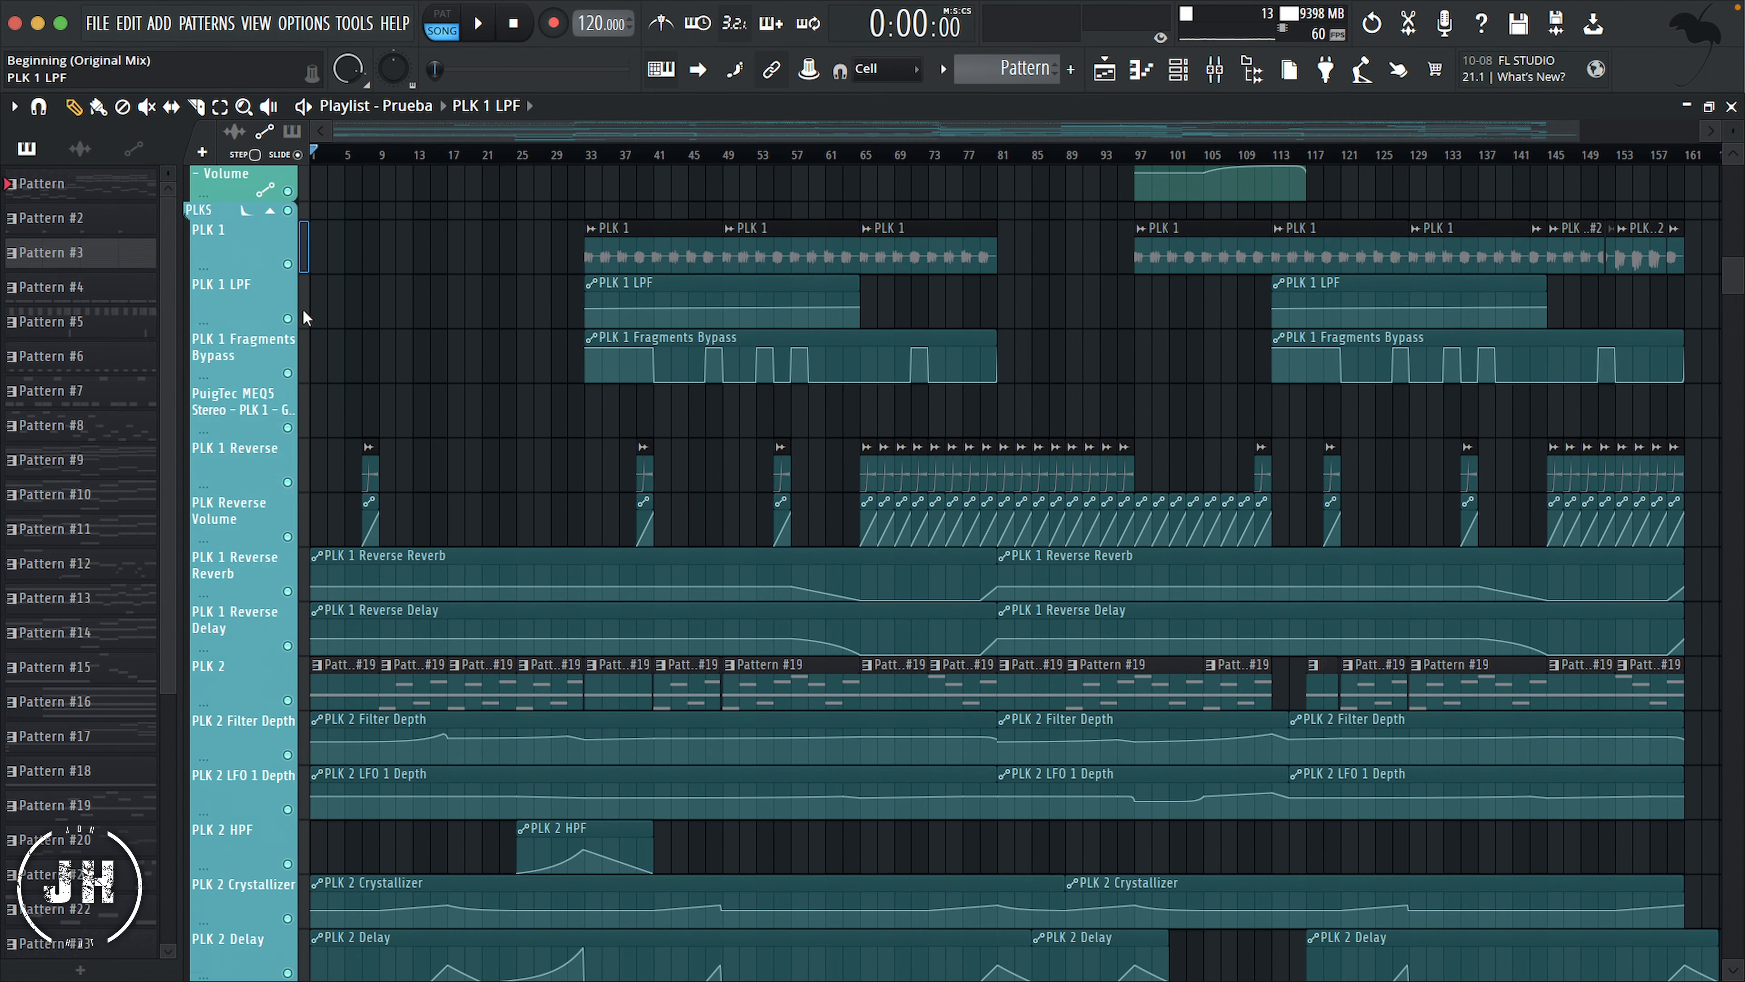
scroll(301, 627, down, 7)
right_click(255, 430)
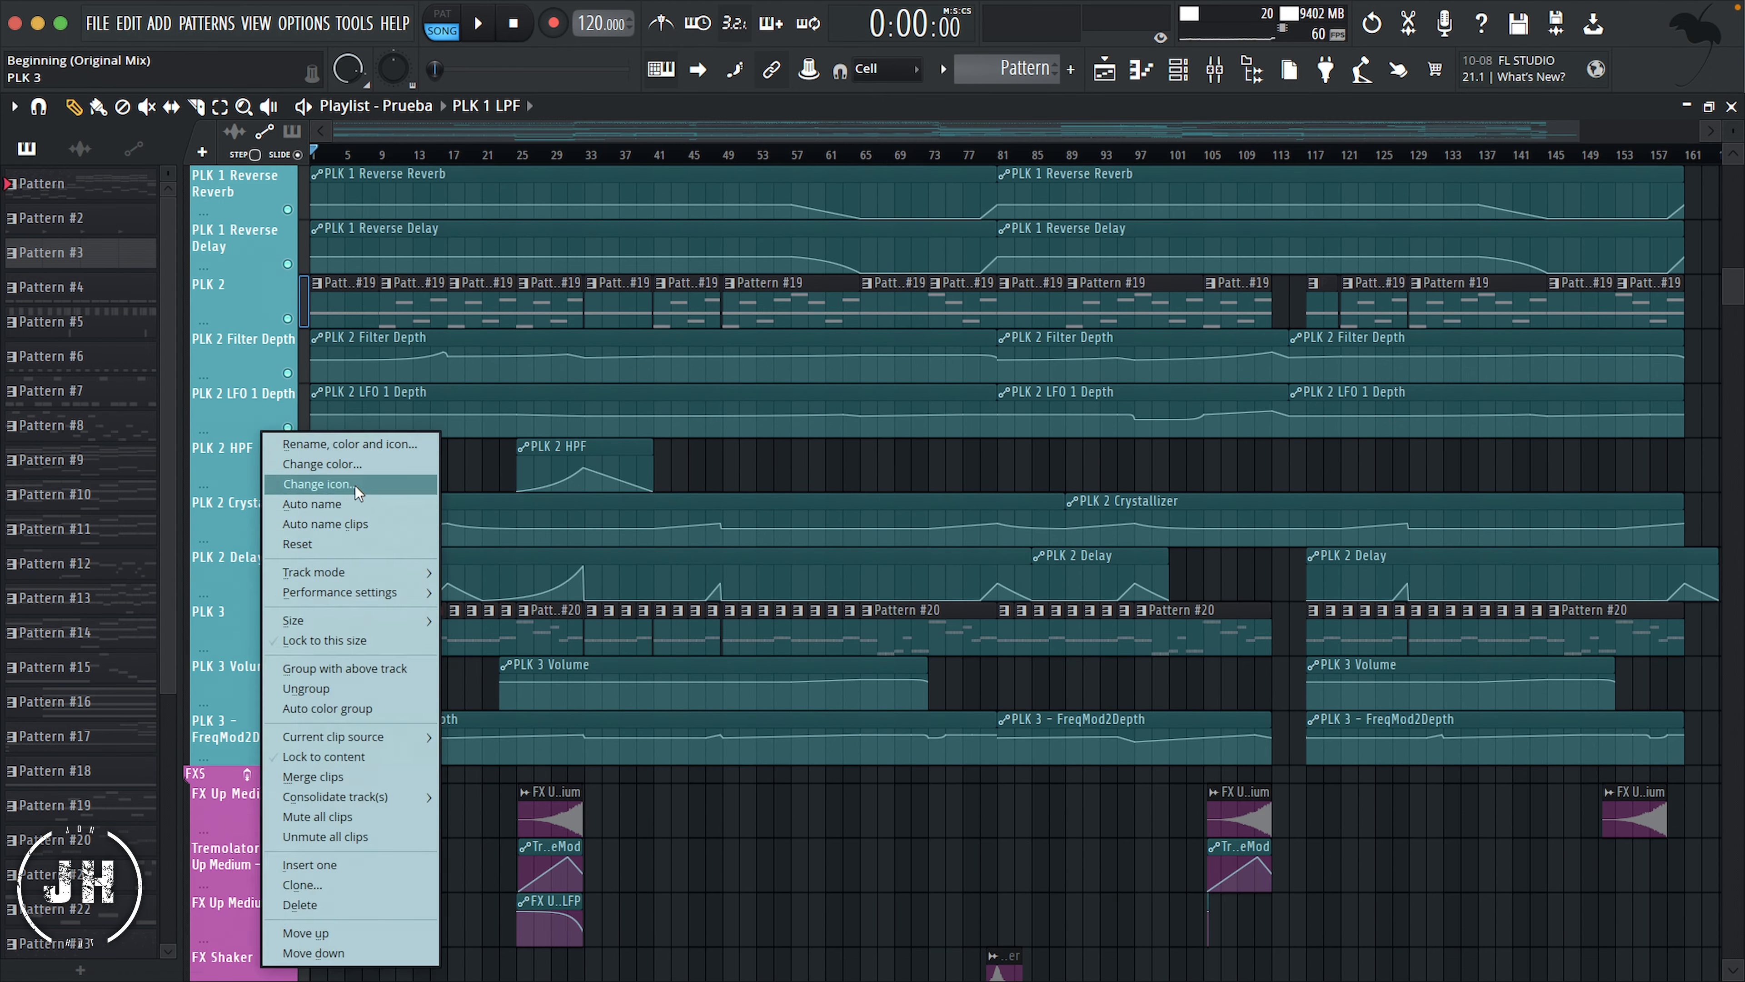
click(354, 485)
click(622, 806)
Step: Give all automation tracks in the PLKS group, from PLK 1 LPF to PLK 3 - FreqMod2Depth, the Automation icon
scroll(413, 487, up, 10)
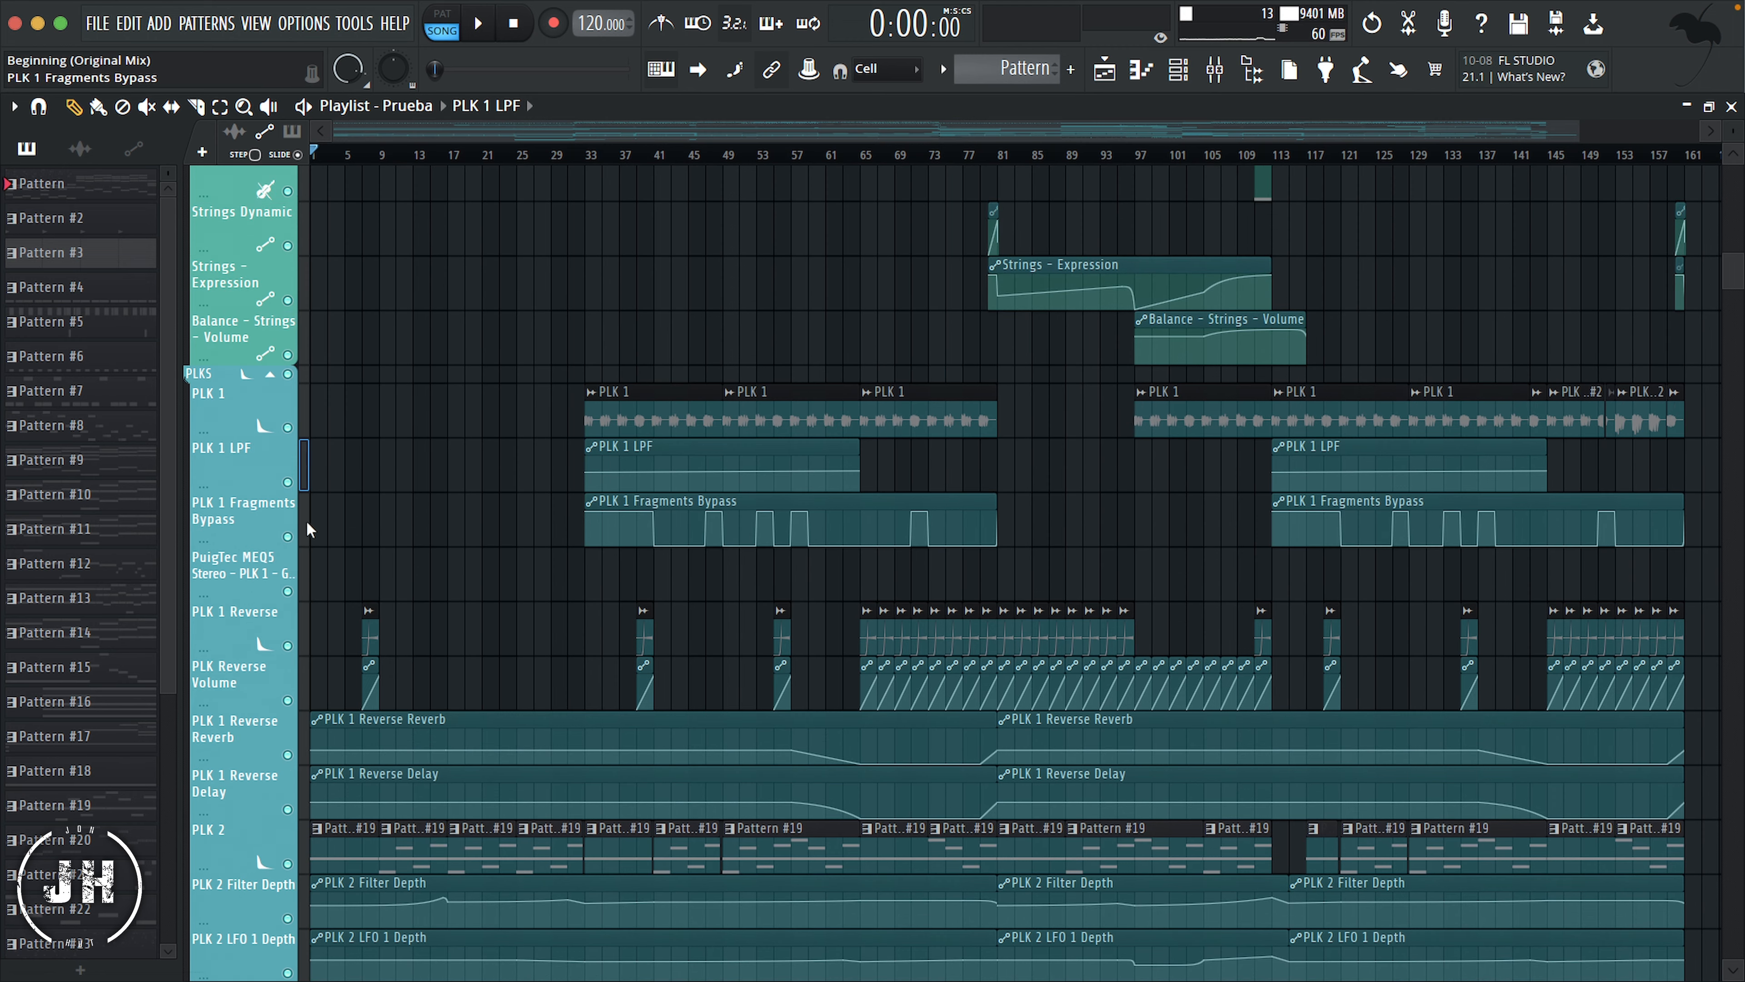
drag(308, 566, 306, 581)
scroll(305, 783, down, 6)
click(303, 571)
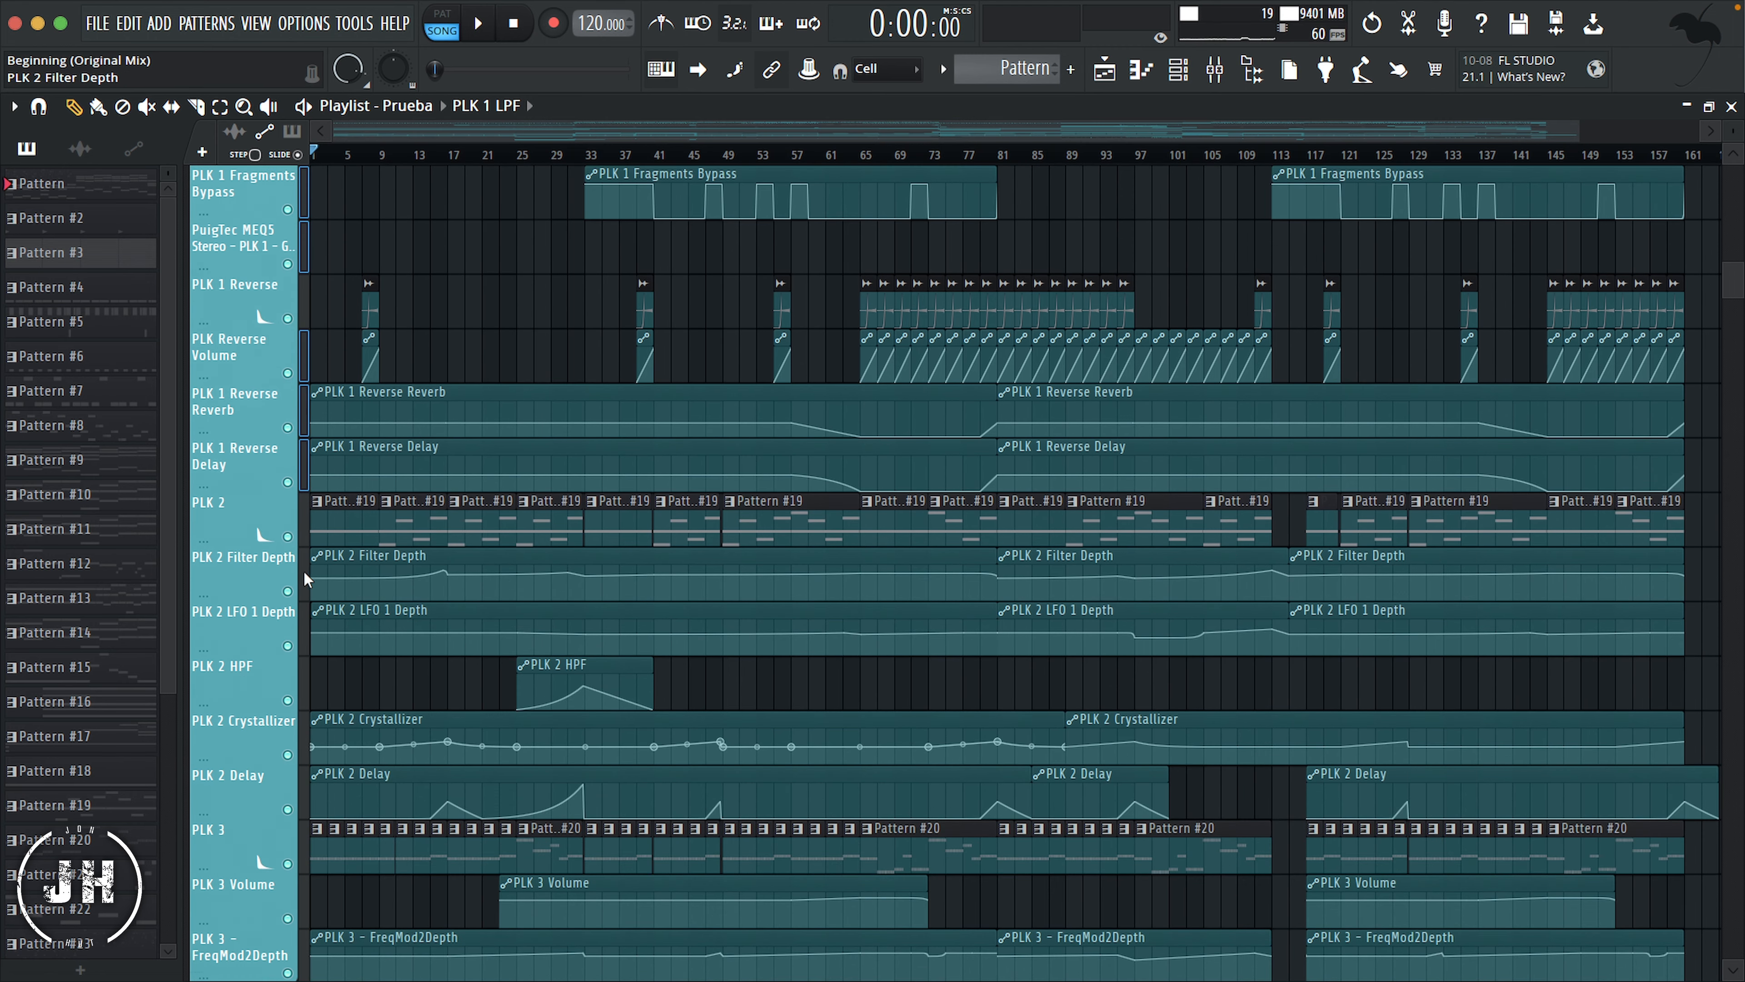
click(304, 627)
click(305, 684)
click(304, 737)
click(304, 787)
scroll(374, 715, down, 5)
click(304, 632)
shift+click(305, 689)
right_click(252, 680)
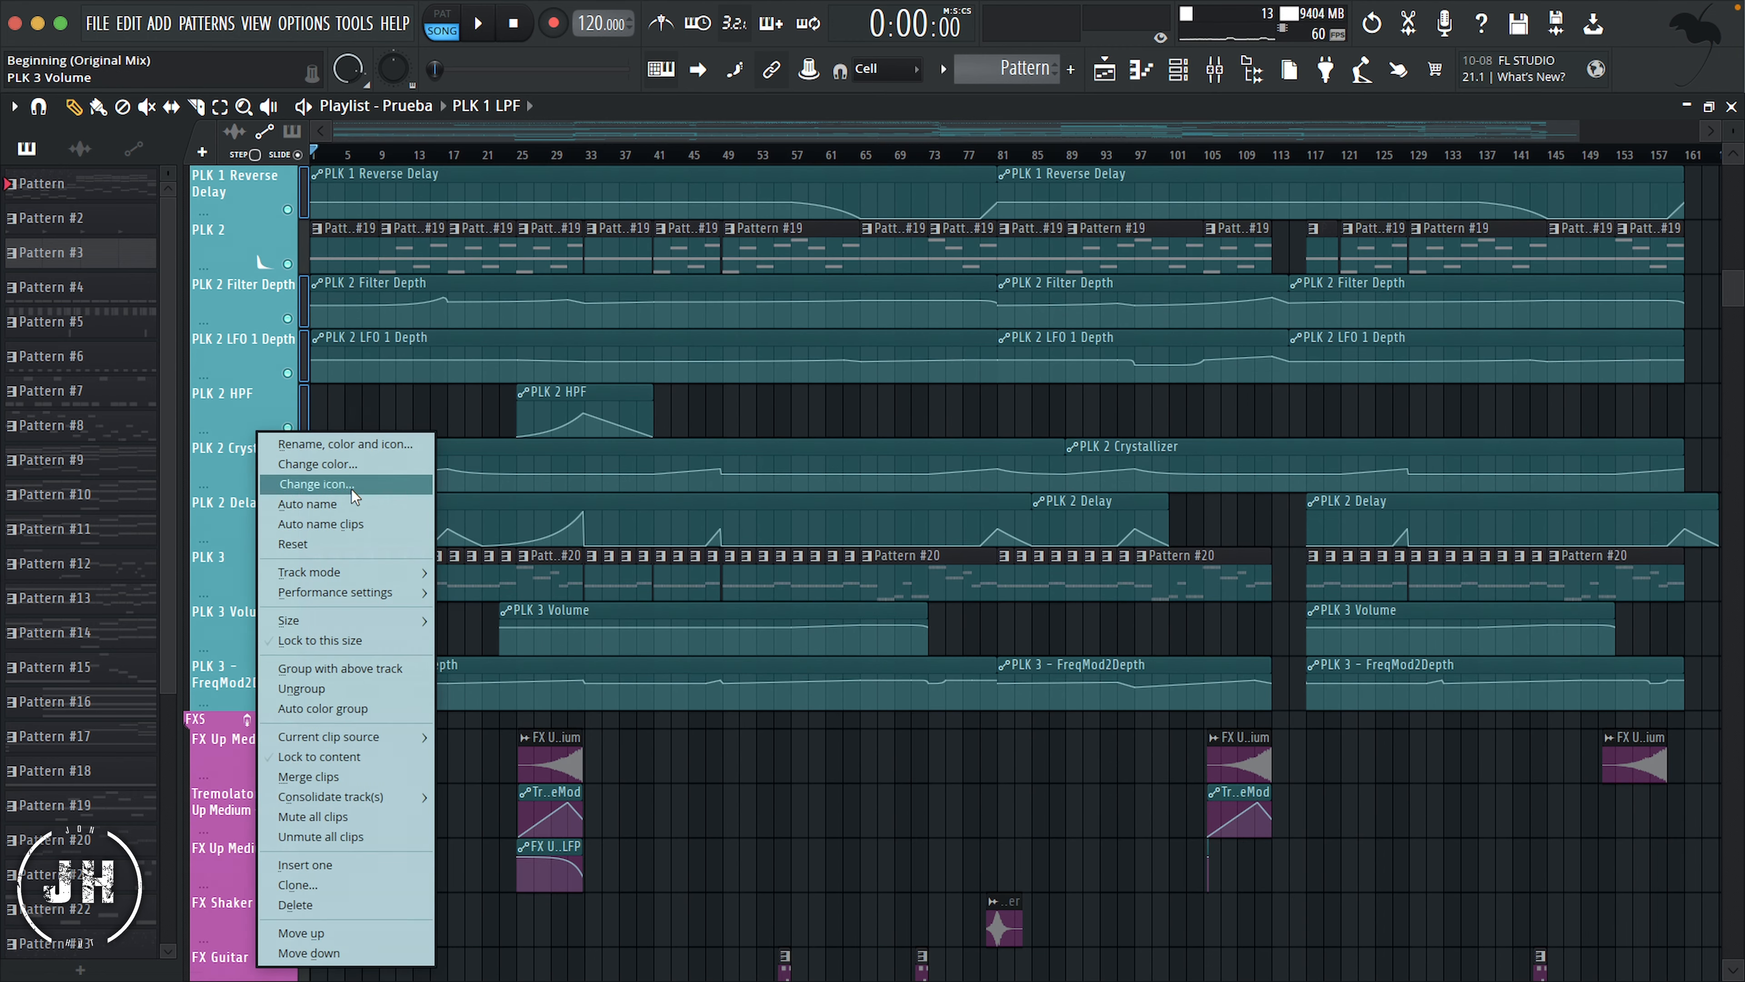
click(347, 485)
click(440, 585)
Step: Give FX Up Medium, FX Shaker, FX Guitar, FX Breath, FX Party and FX Party 2 the Effect icon
scroll(420, 572, down, 6)
click(305, 429)
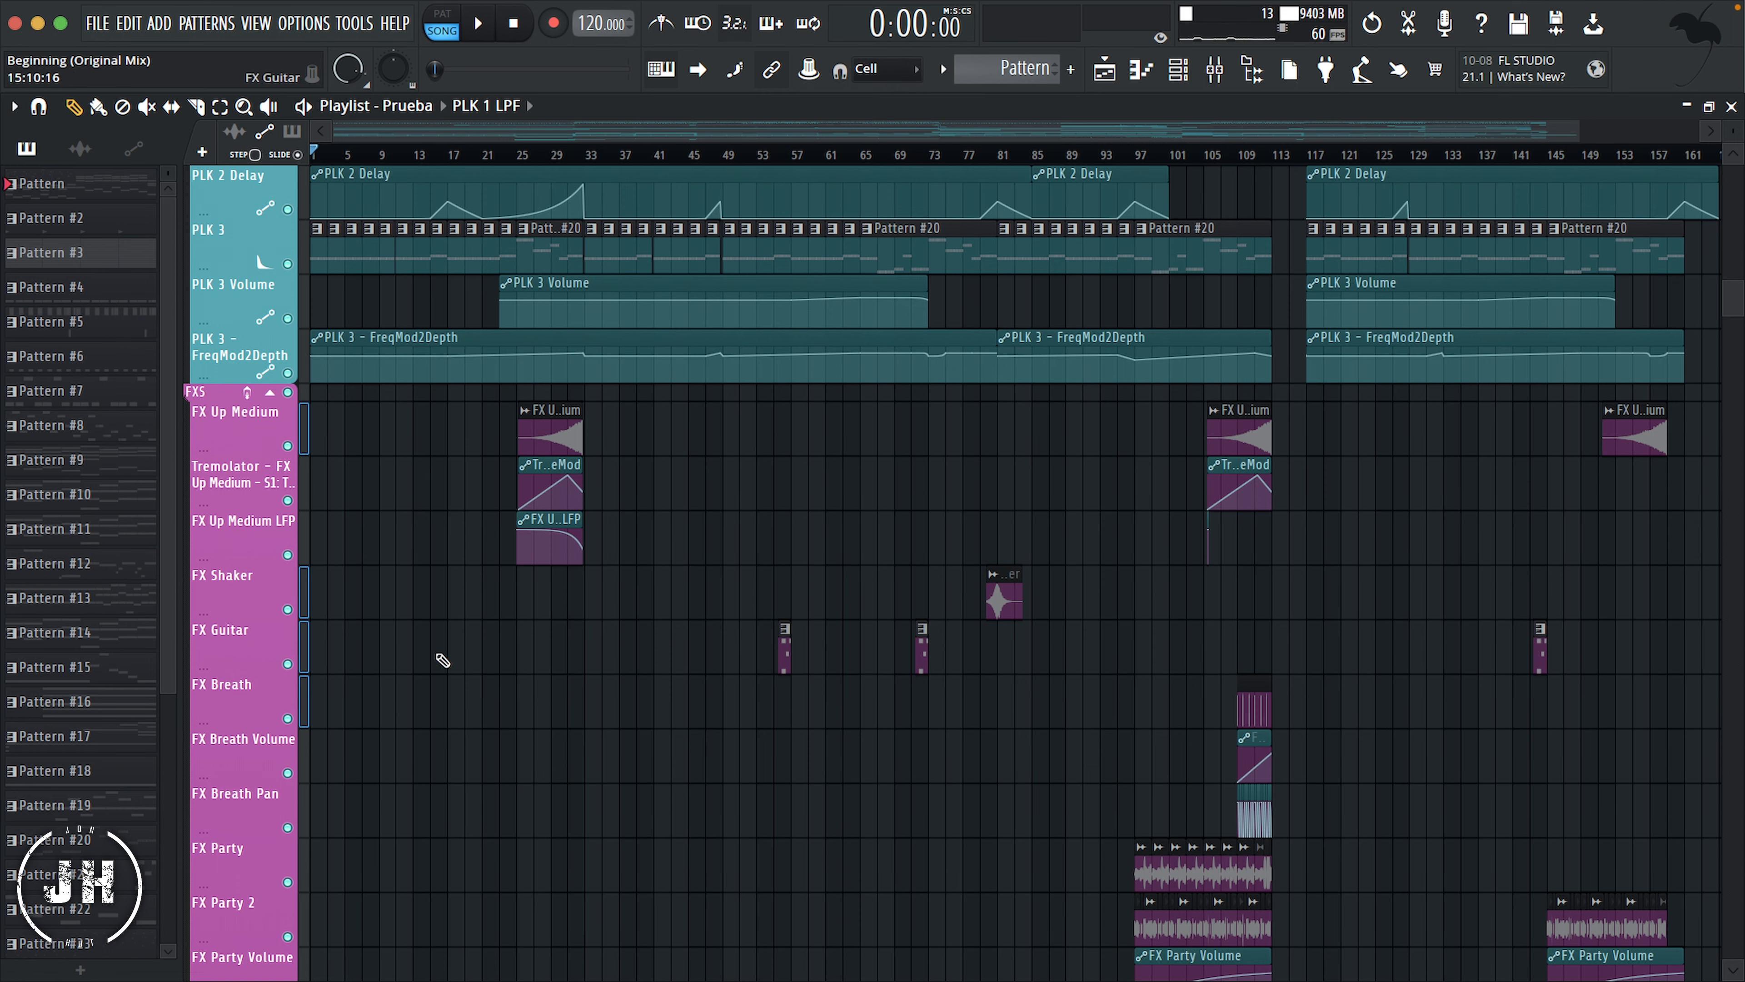
scroll(316, 690, down, 4)
click(303, 644)
click(305, 692)
right_click(261, 370)
click(289, 393)
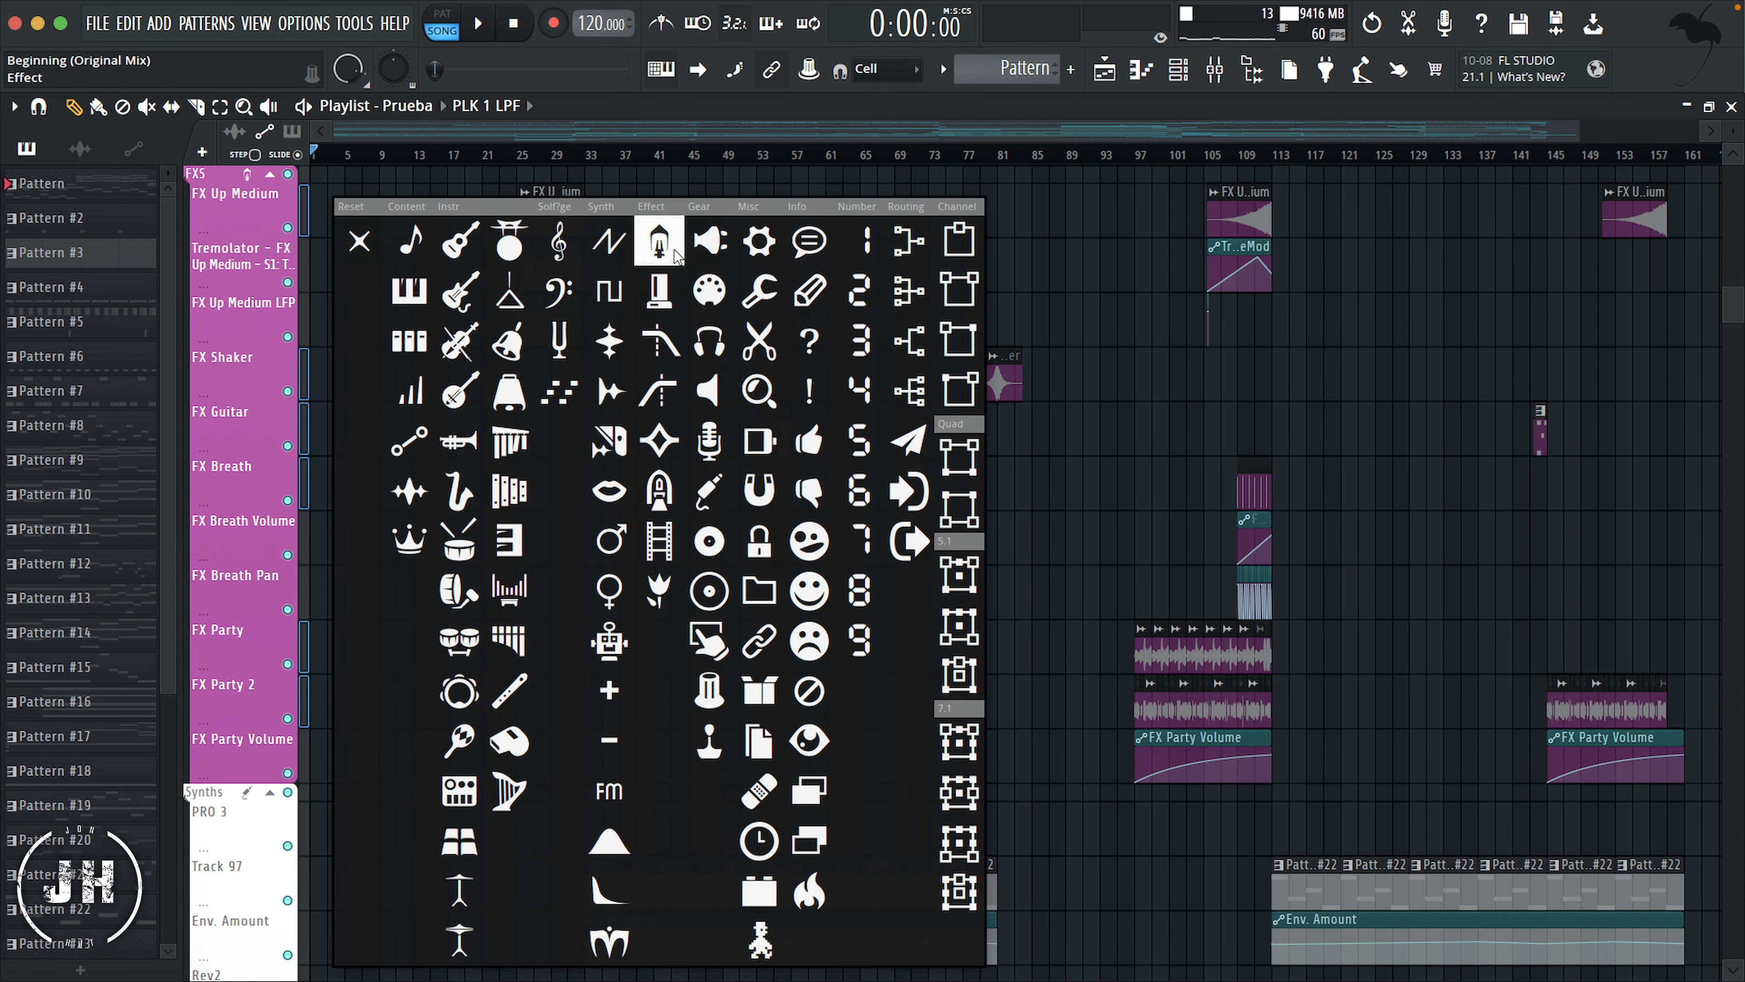
click(675, 254)
Step: Give the FX group's automation tracks, including FX Breath Volume, FX Breath Pan and FX Party Volume, the Automation icon
scroll(310, 336, up, 1)
right_click(260, 805)
click(347, 485)
click(430, 442)
scroll(436, 512, down, 9)
click(433, 450)
right_click(471, 445)
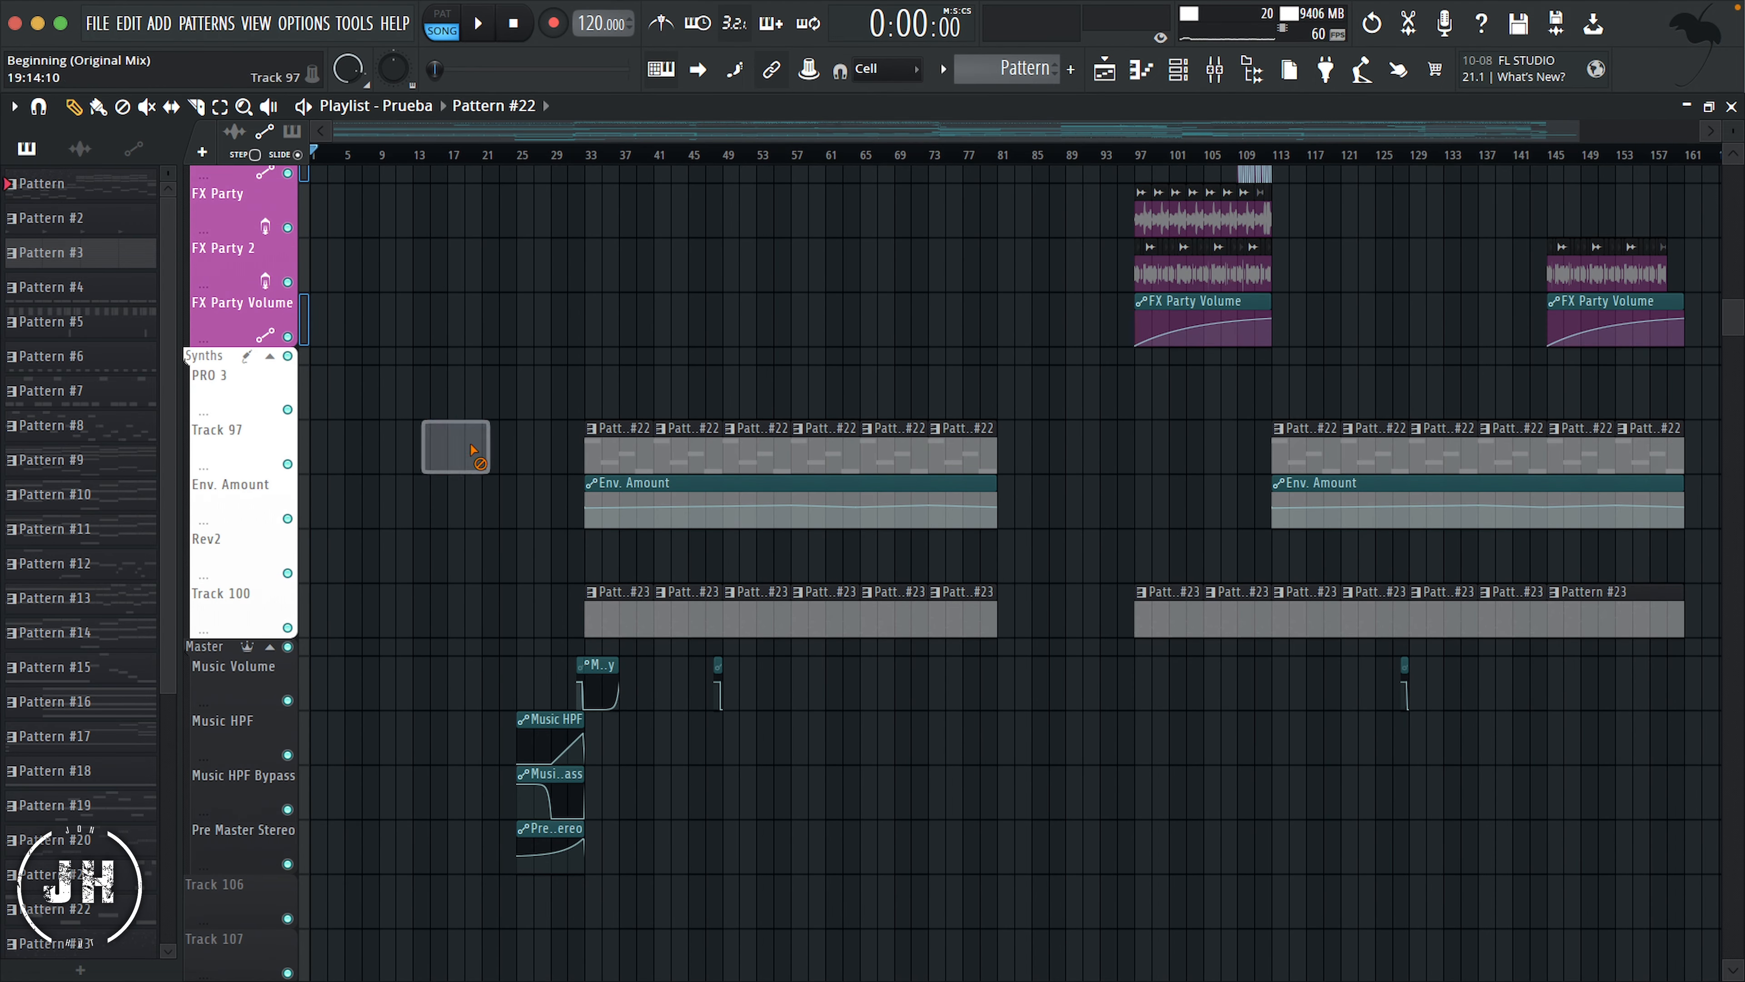
right_click(255, 400)
key(Escape)
Step: Give the PRO 3 and Rev2 tracks the jack plug icon
click(305, 556)
right_click(258, 393)
click(310, 418)
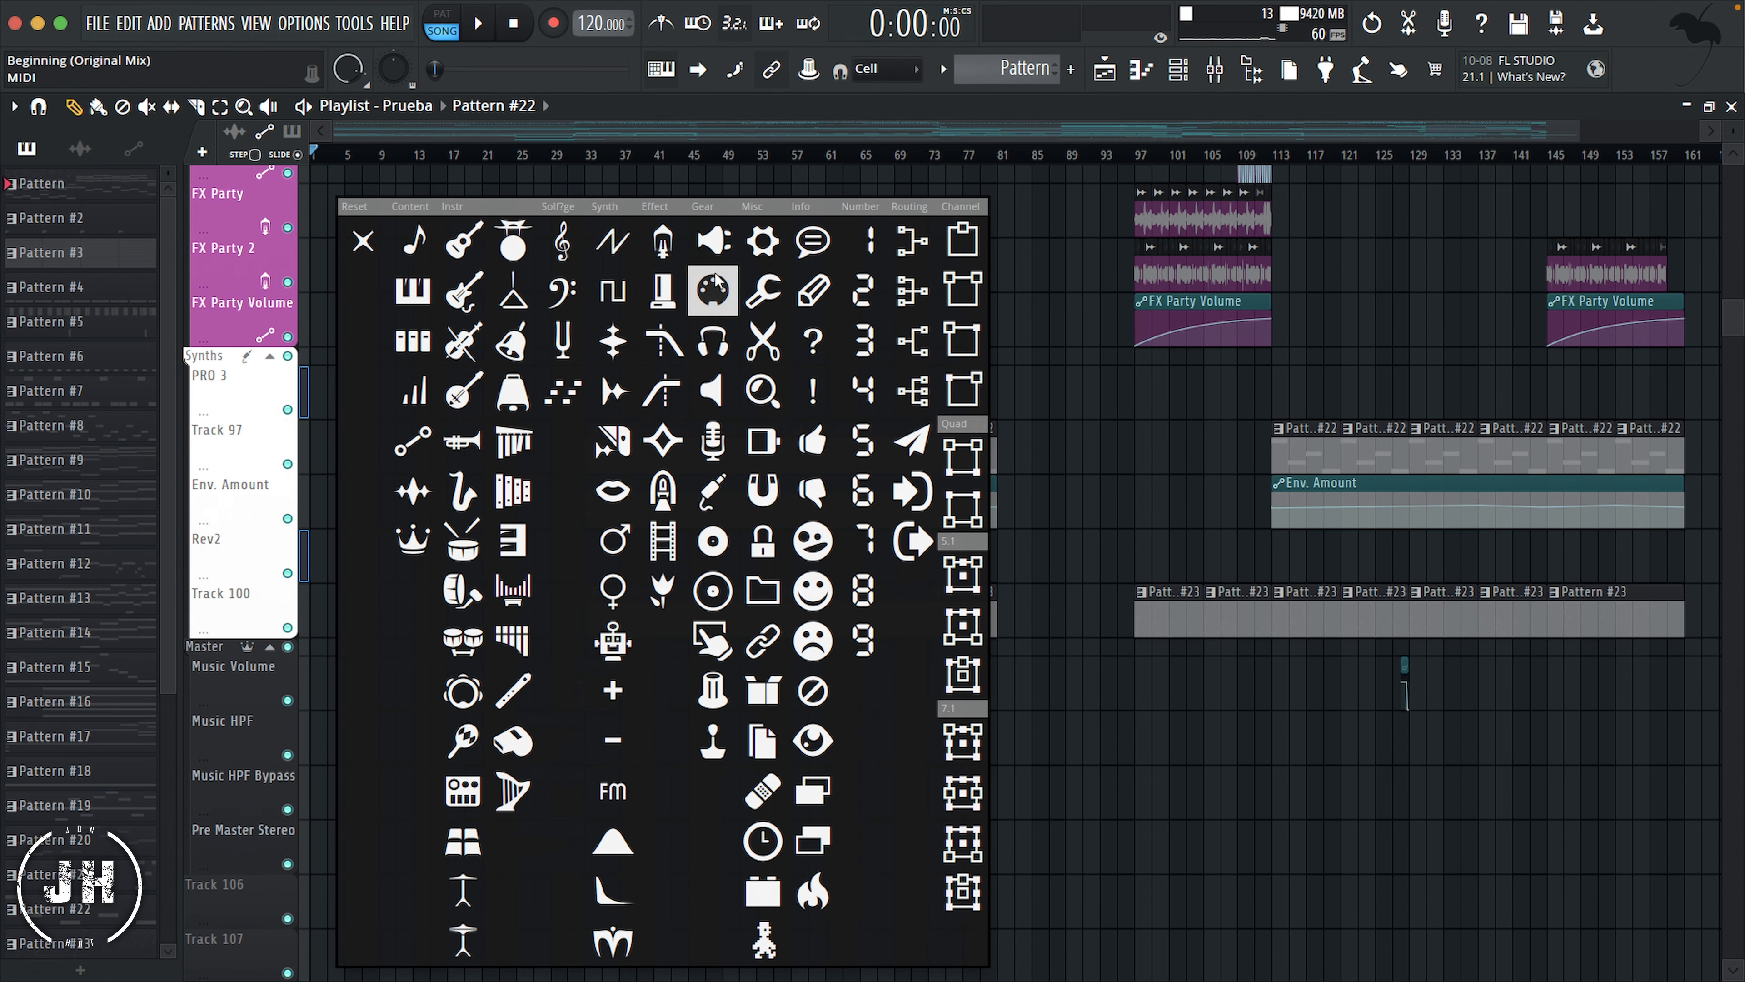
click(713, 490)
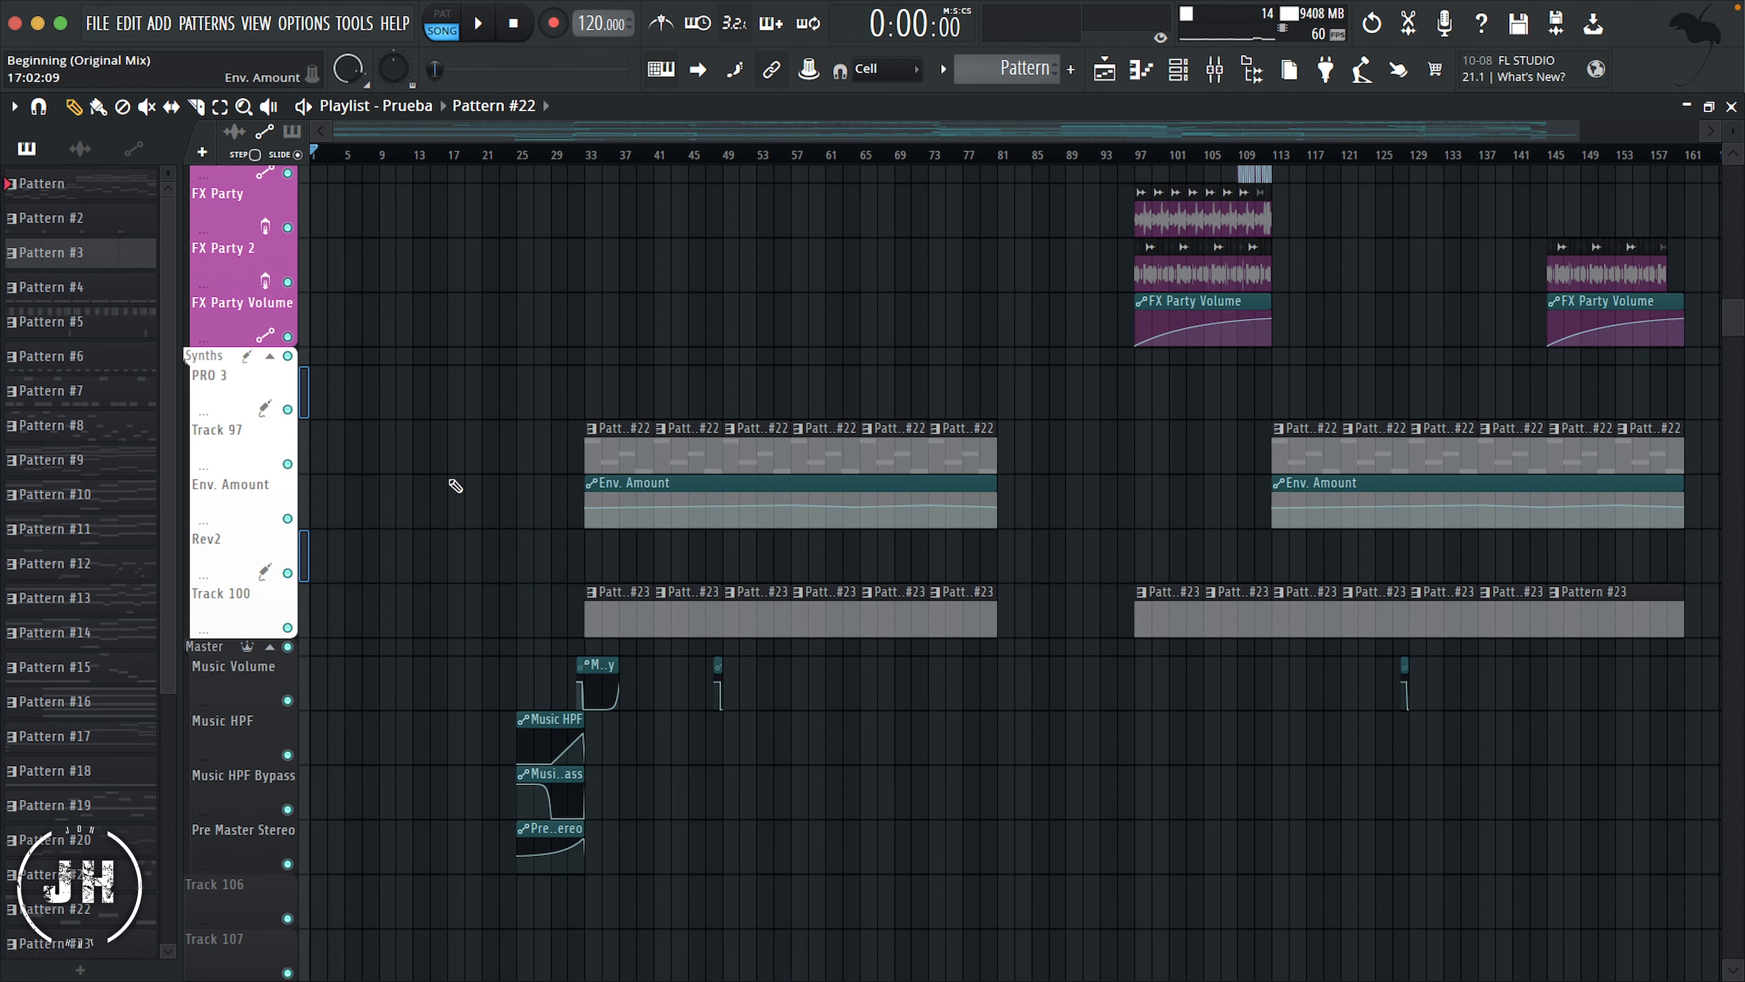
Step: Give Track 97 and Track 100 the MIDI icon
click(306, 611)
right_click(267, 427)
click(333, 476)
click(713, 289)
Step: Give Env. Amount and the Master group's tracks, from Music Volume to Pre Master Stereo, the Automation icon
right_click(259, 496)
click(334, 490)
click(431, 445)
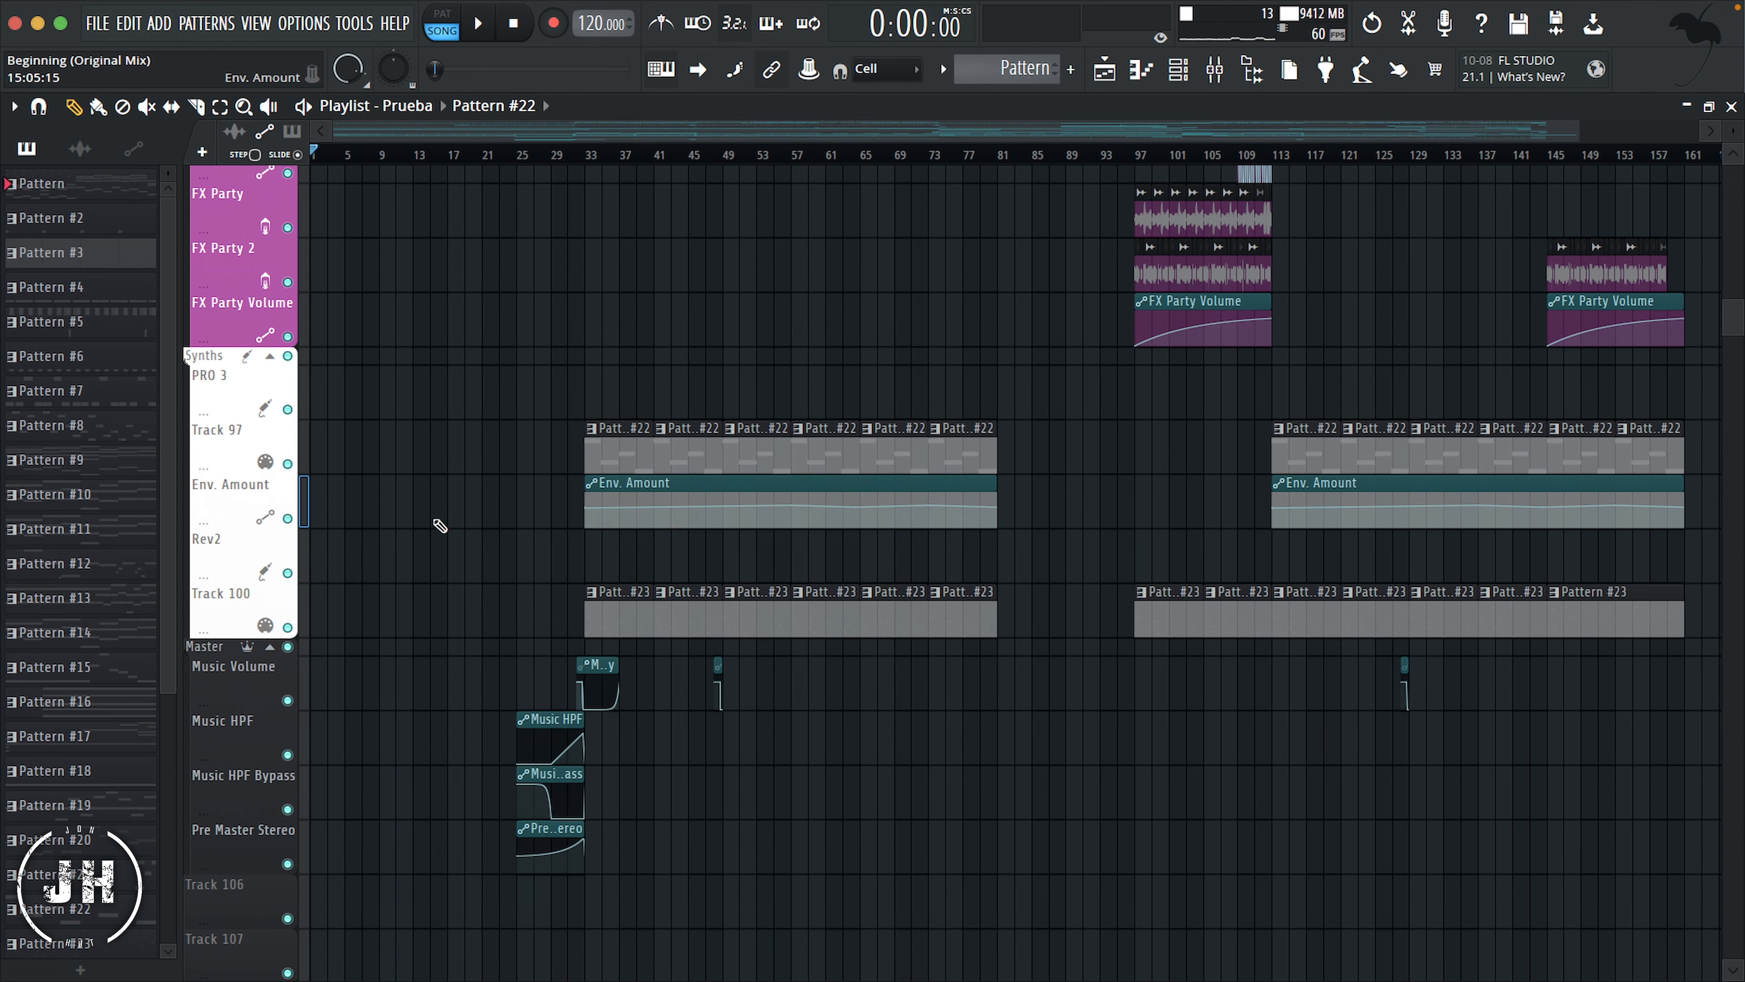
scroll(440, 526, down, 5)
drag(305, 410, 304, 572)
right_click(266, 389)
click(316, 437)
click(419, 441)
click(413, 446)
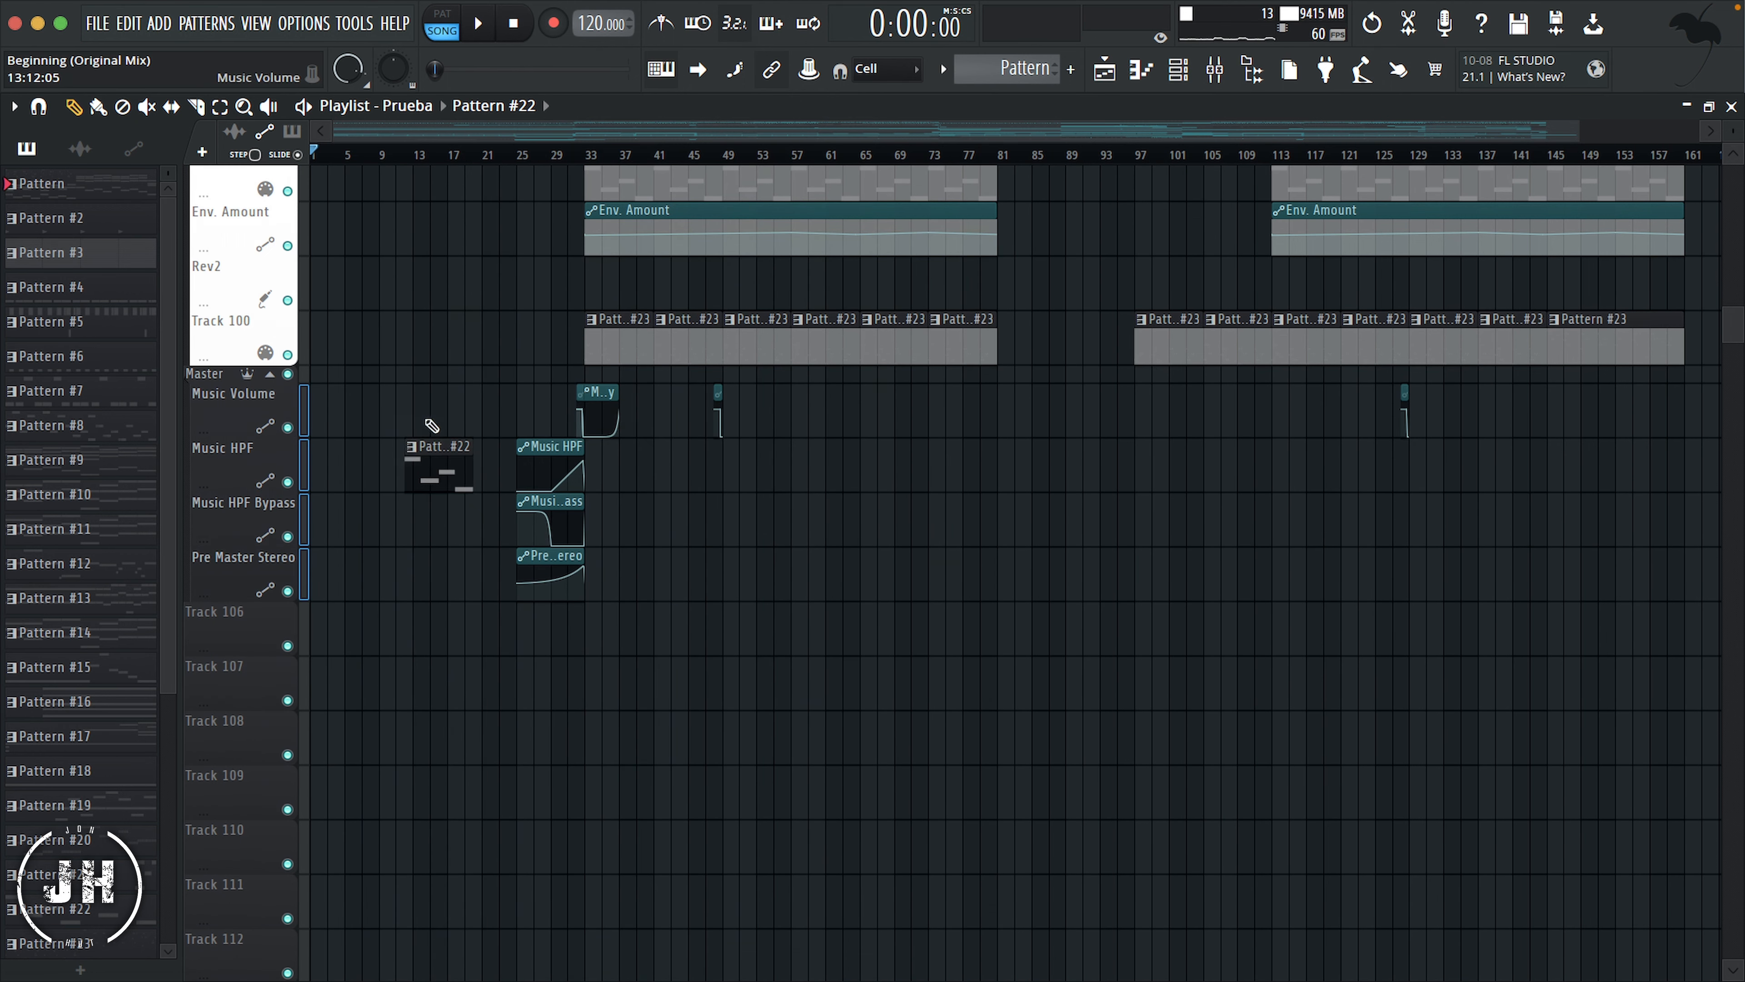
right_click(425, 451)
Step: Select all playlist tracks and auto-name their clips so they take the track names and colors
scroll(411, 445, up, 3)
scroll(411, 445, up, 15)
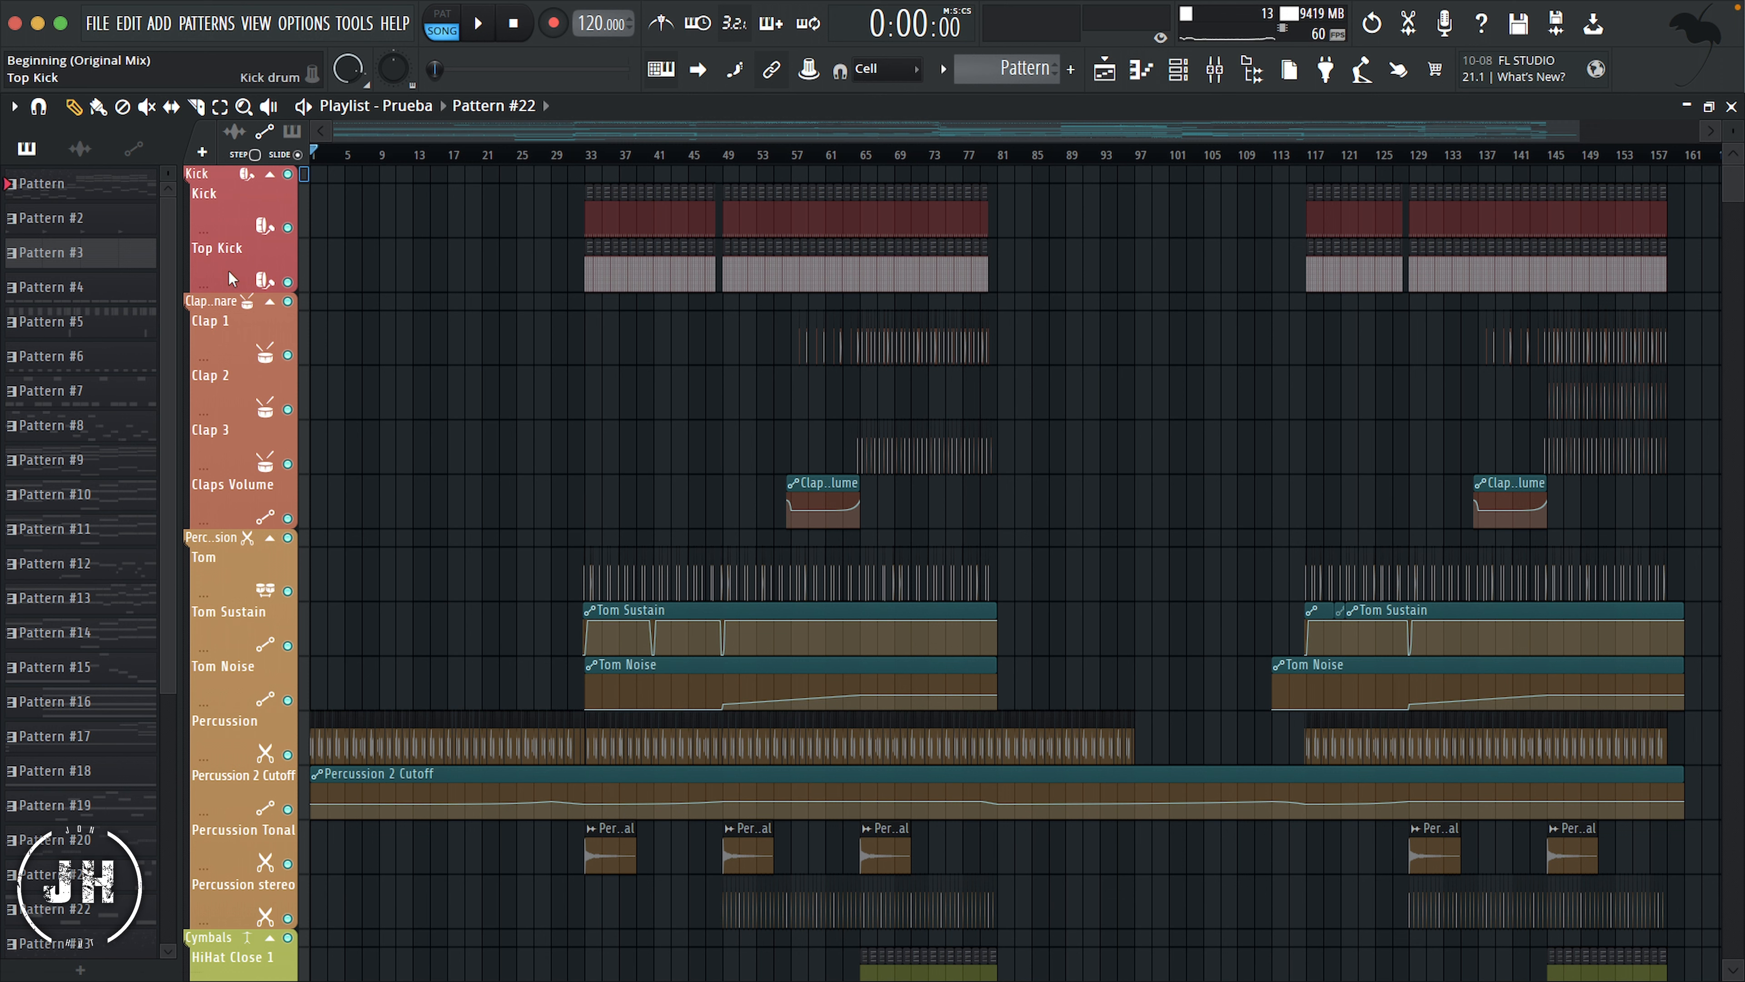
double_click(305, 301)
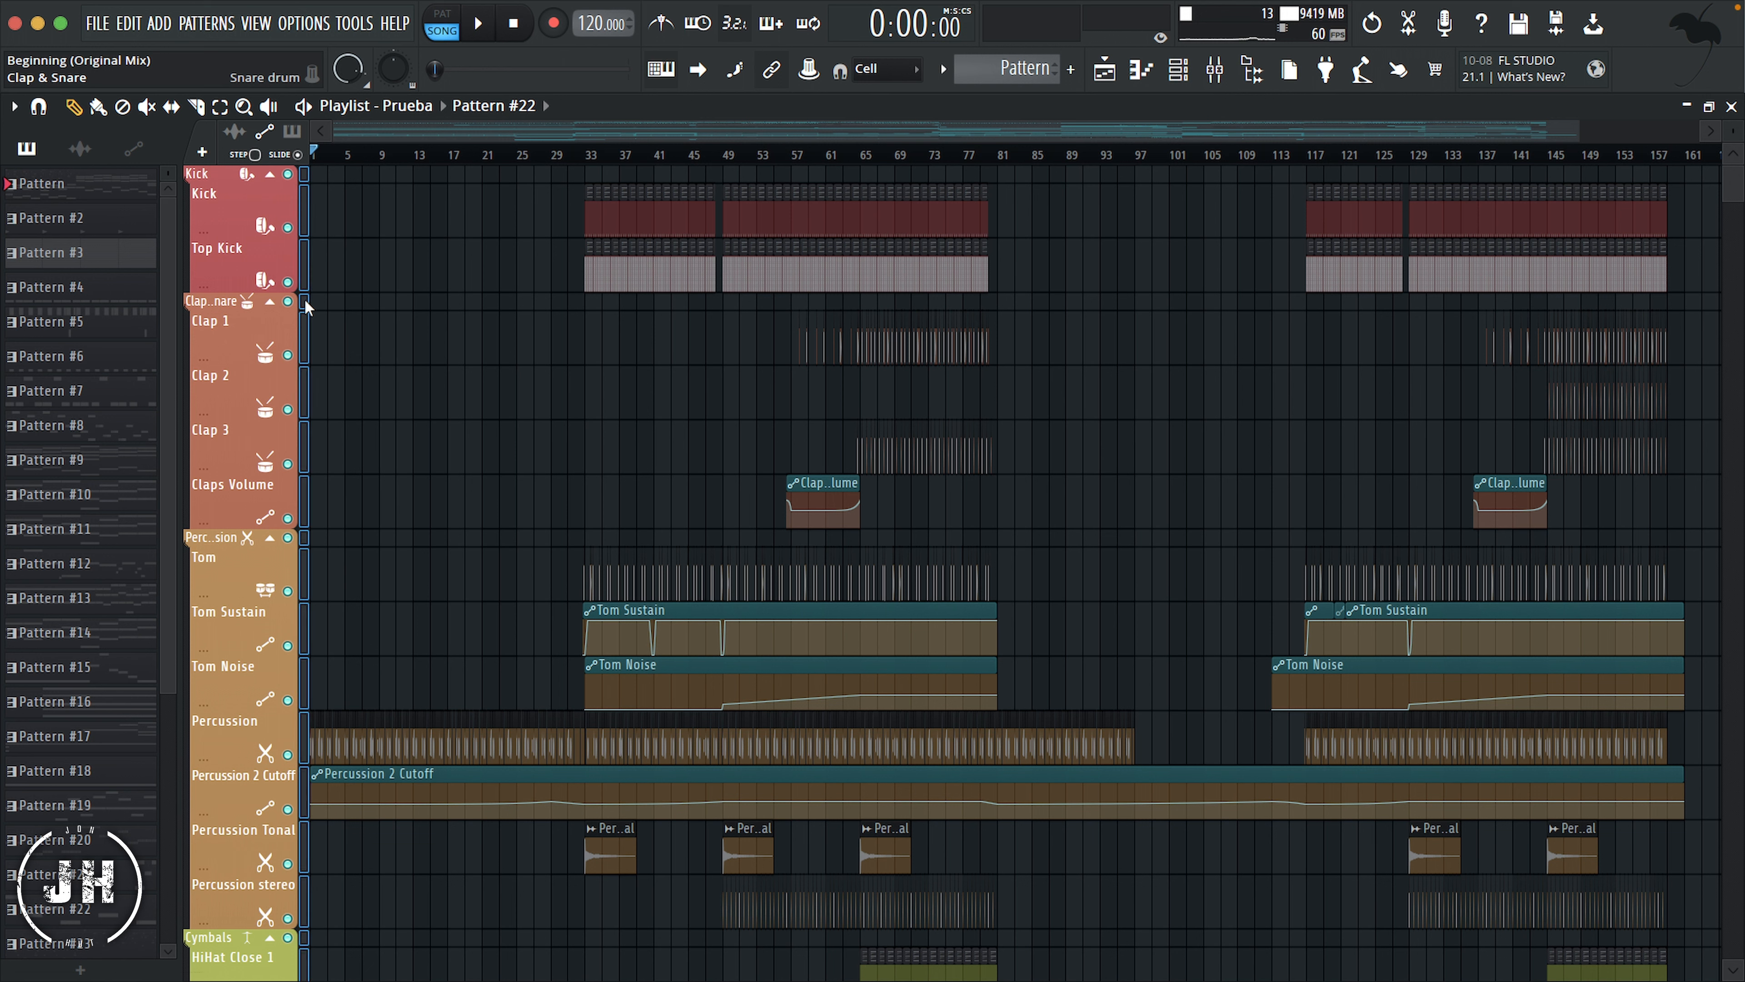
right_click(219, 302)
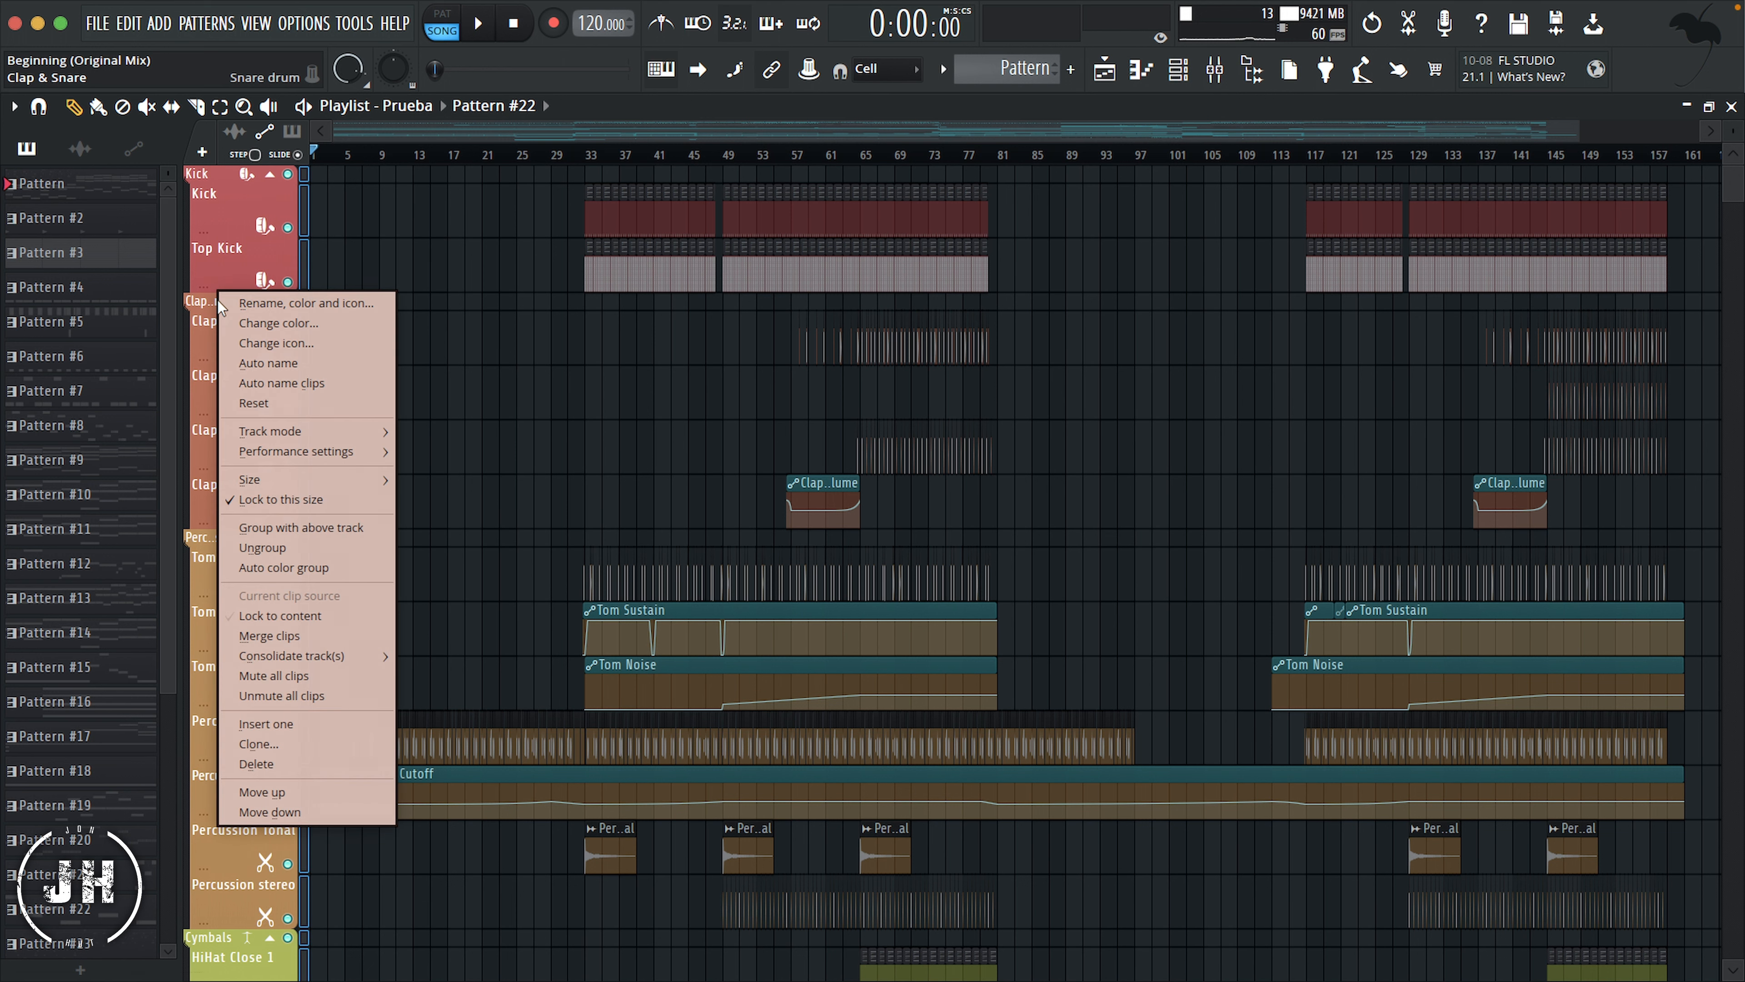
click(316, 385)
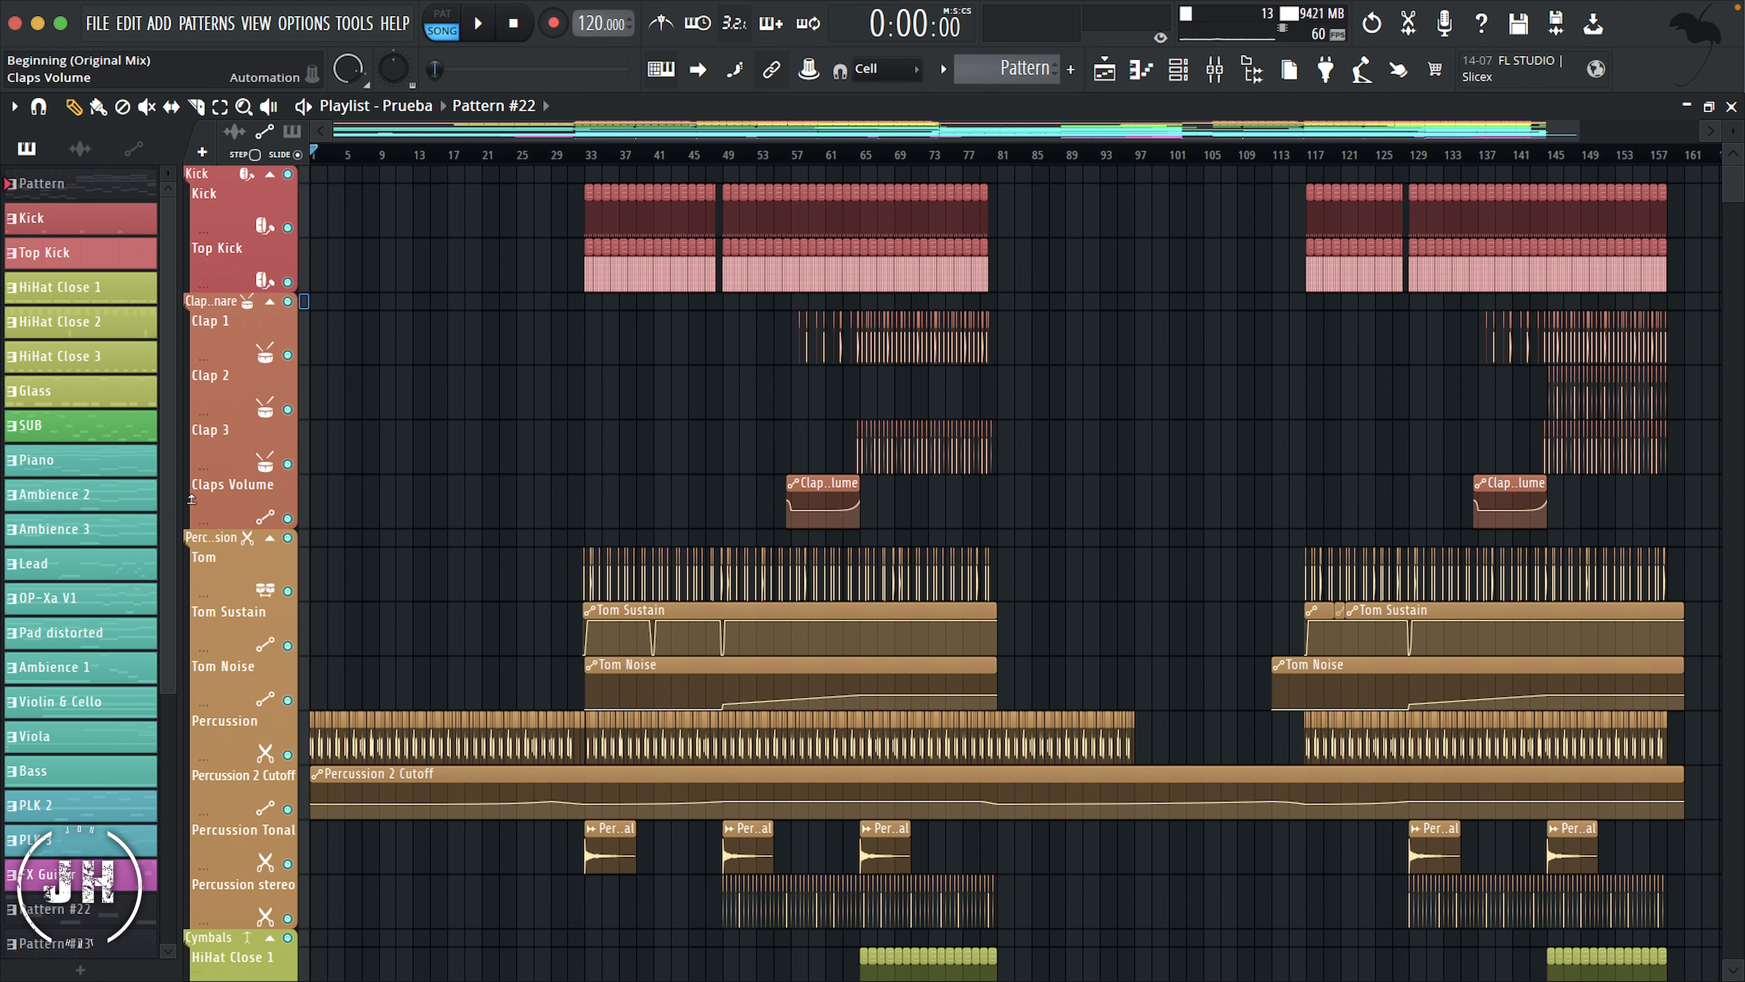
Step: Shrink the Claps Volume, Percussion 2 Cutoff, Ride volume and Cymbals LPF tracks to minimum height
click(191, 499)
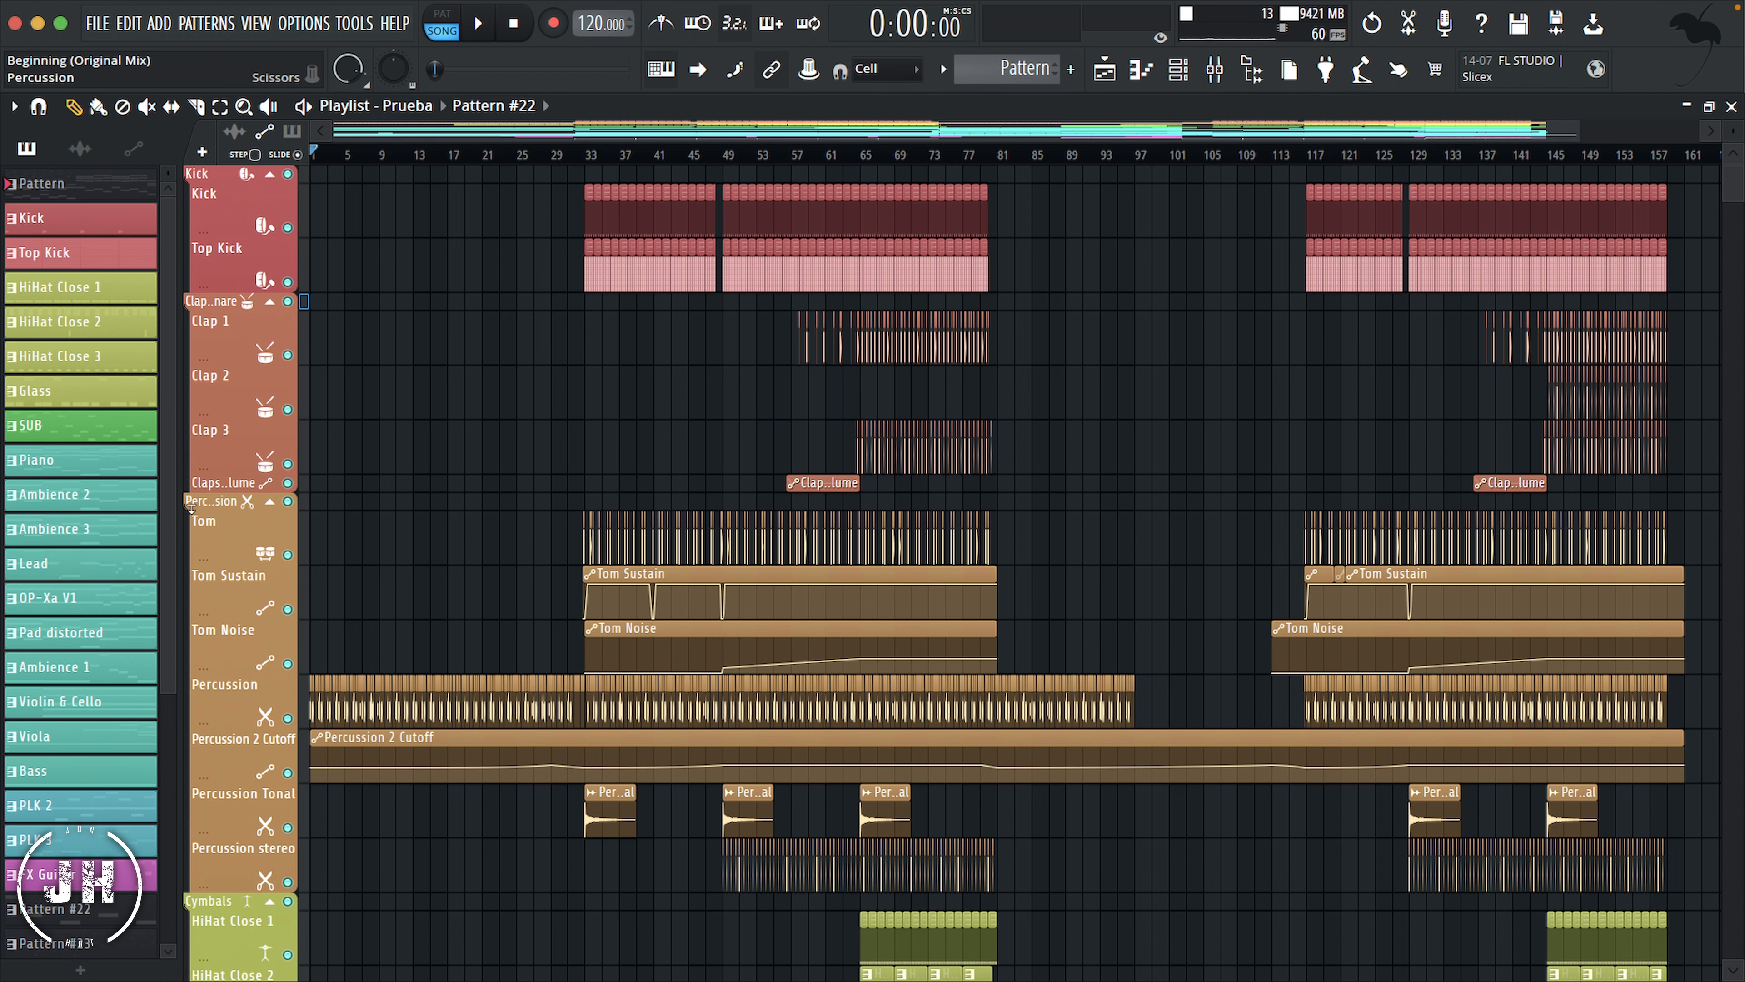
scroll(268, 688, down, 10)
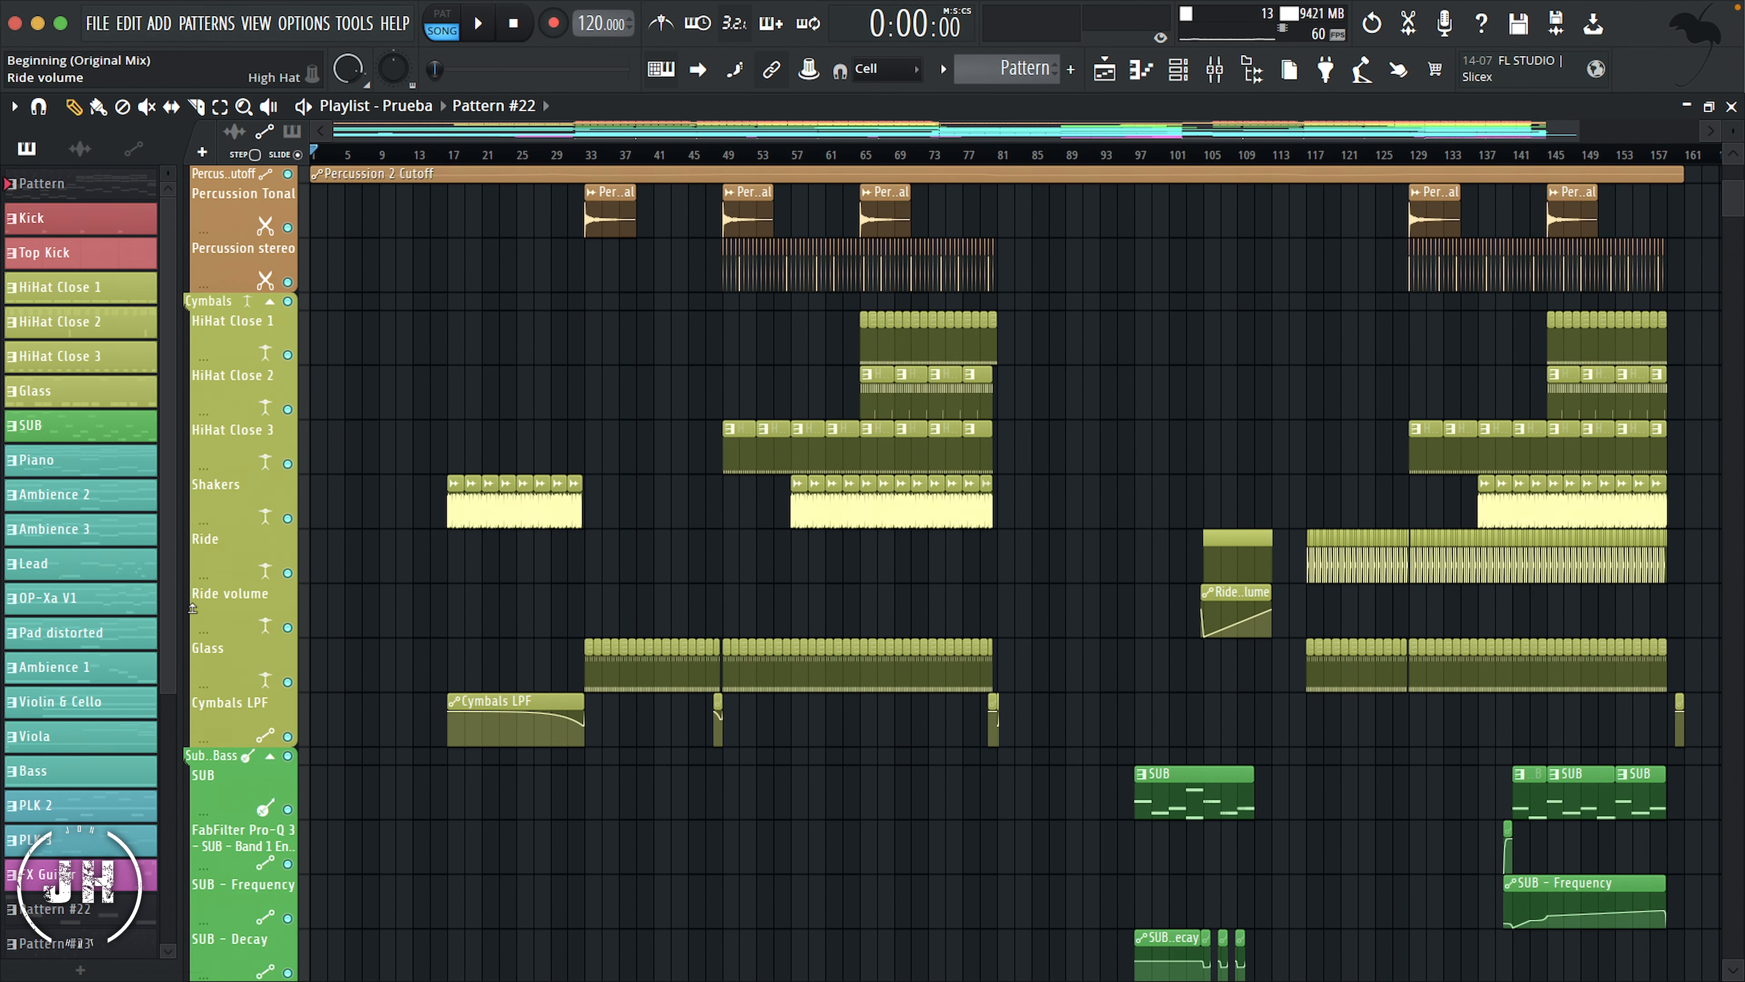
click(191, 615)
click(191, 677)
Step: Shrink the FabFilter Pro-Q 3 track and the SUB automation tracks through Balance - SUB - Volume to minimum height
scroll(206, 653, down, 4)
click(191, 564)
click(191, 567)
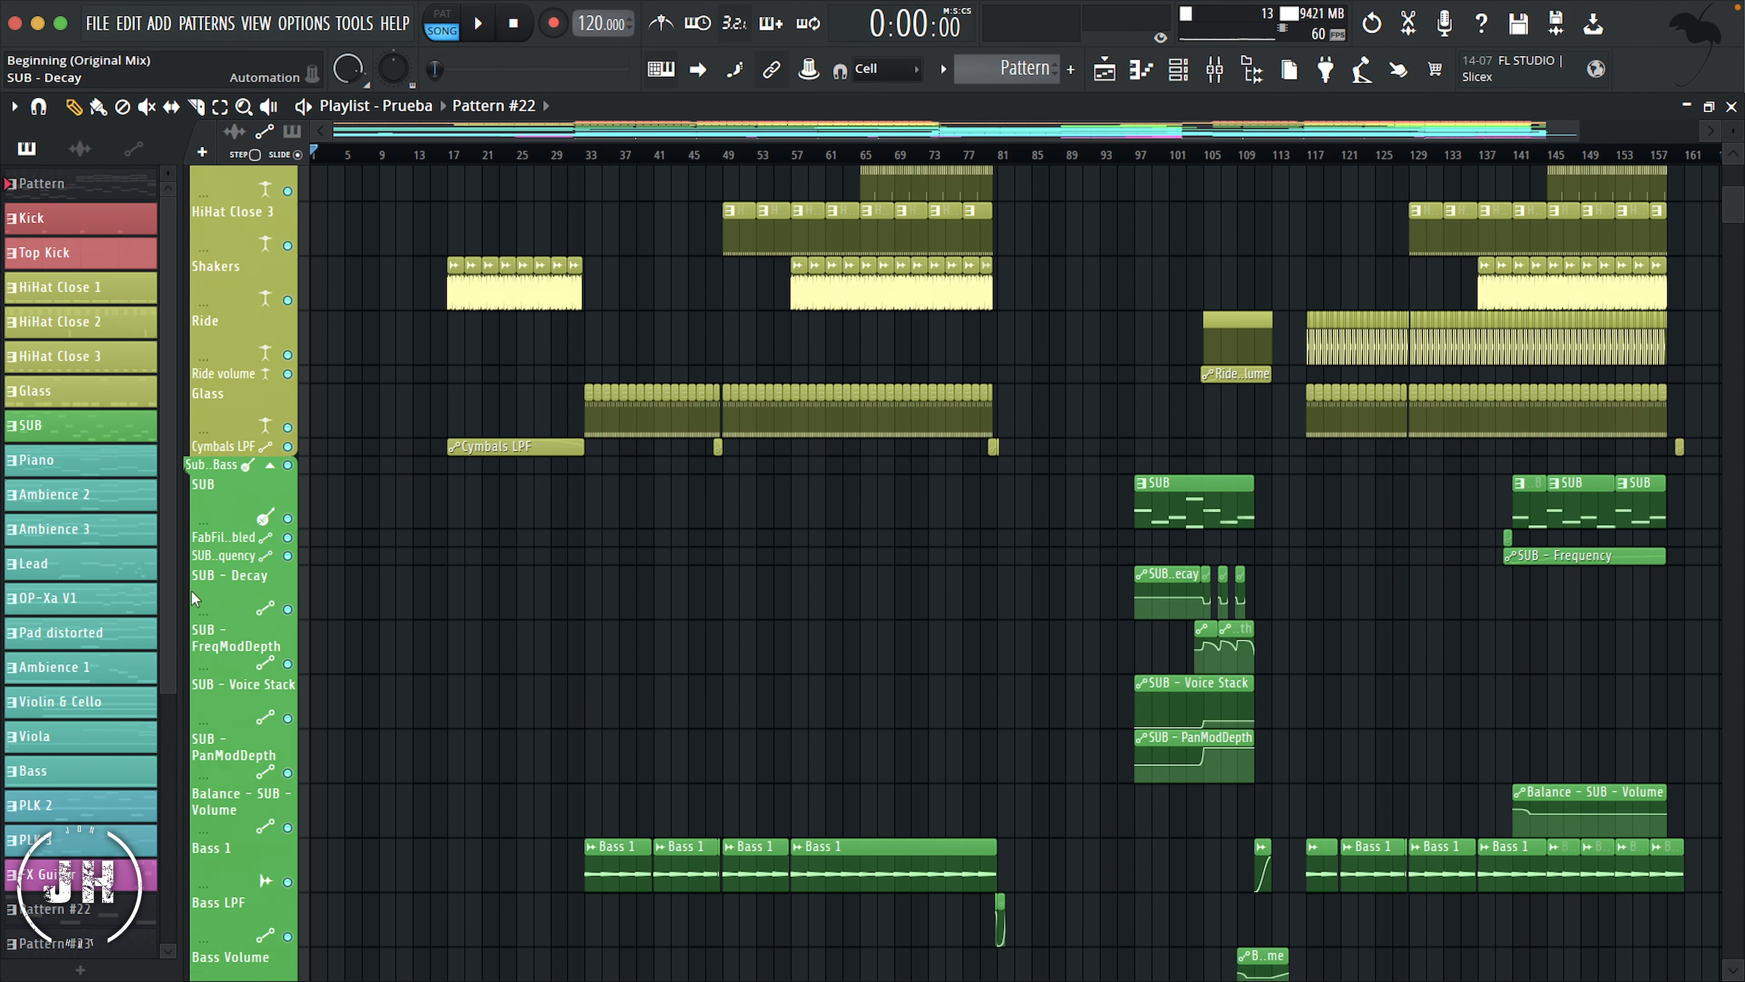
click(191, 591)
click(191, 606)
click(192, 623)
click(192, 639)
scroll(194, 644, down, 1)
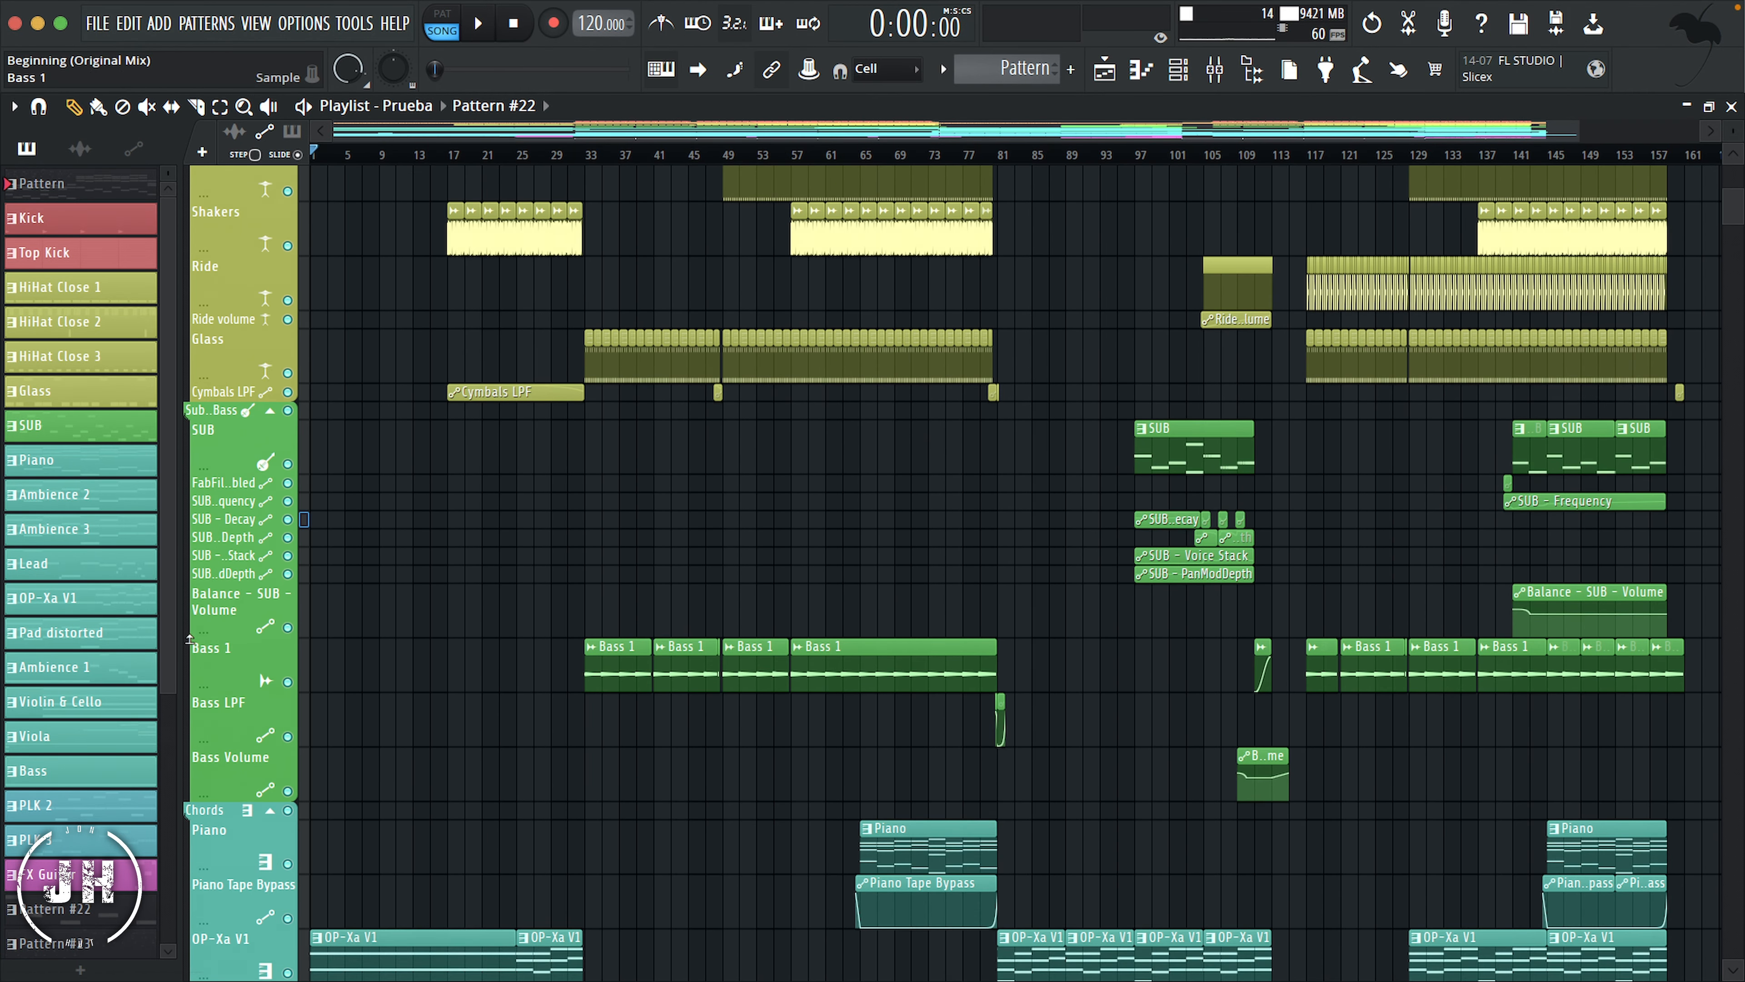
click(189, 606)
Step: Shrink the Bass LPF, Bass Volume and Piano Tape Bypass tracks to minimum height
scroll(191, 606, down, 3)
click(191, 525)
click(192, 528)
scroll(199, 474, down, 4)
click(203, 416)
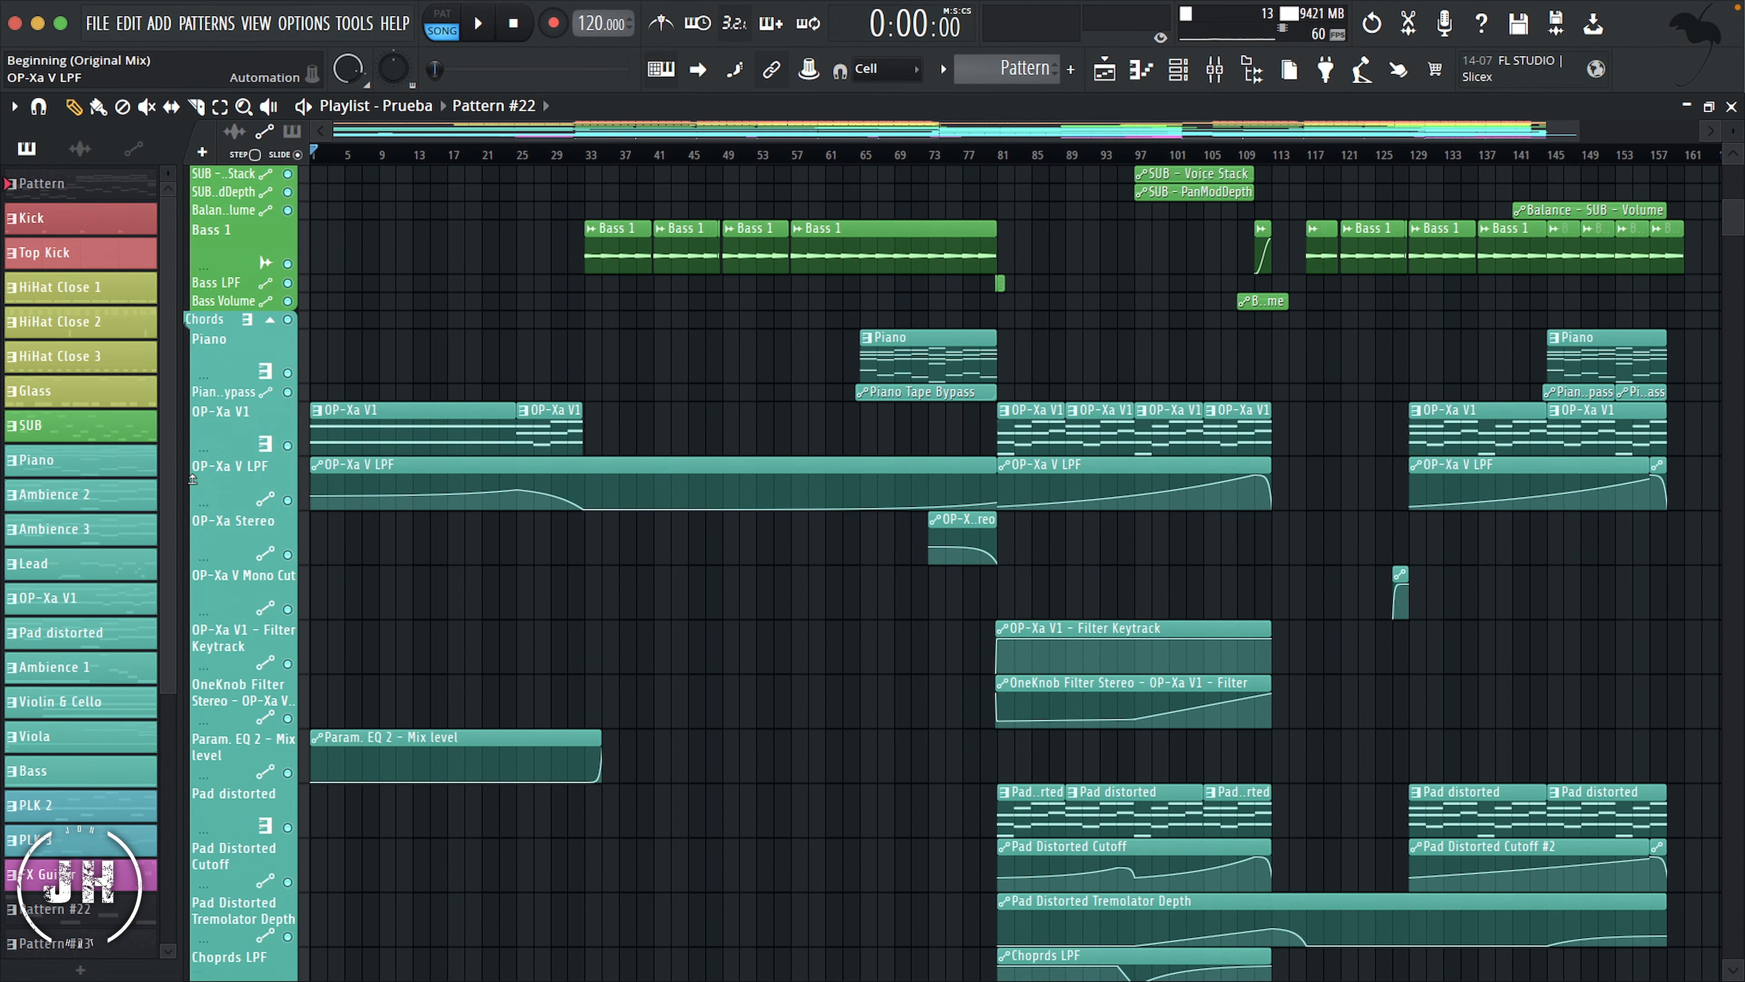
Step: Shrink the OP-Xa V automation tracks from OP-Xa V LPF through OneKnob Filter Stereo to minimum height
click(196, 475)
click(195, 495)
click(193, 516)
click(193, 535)
click(197, 558)
click(196, 558)
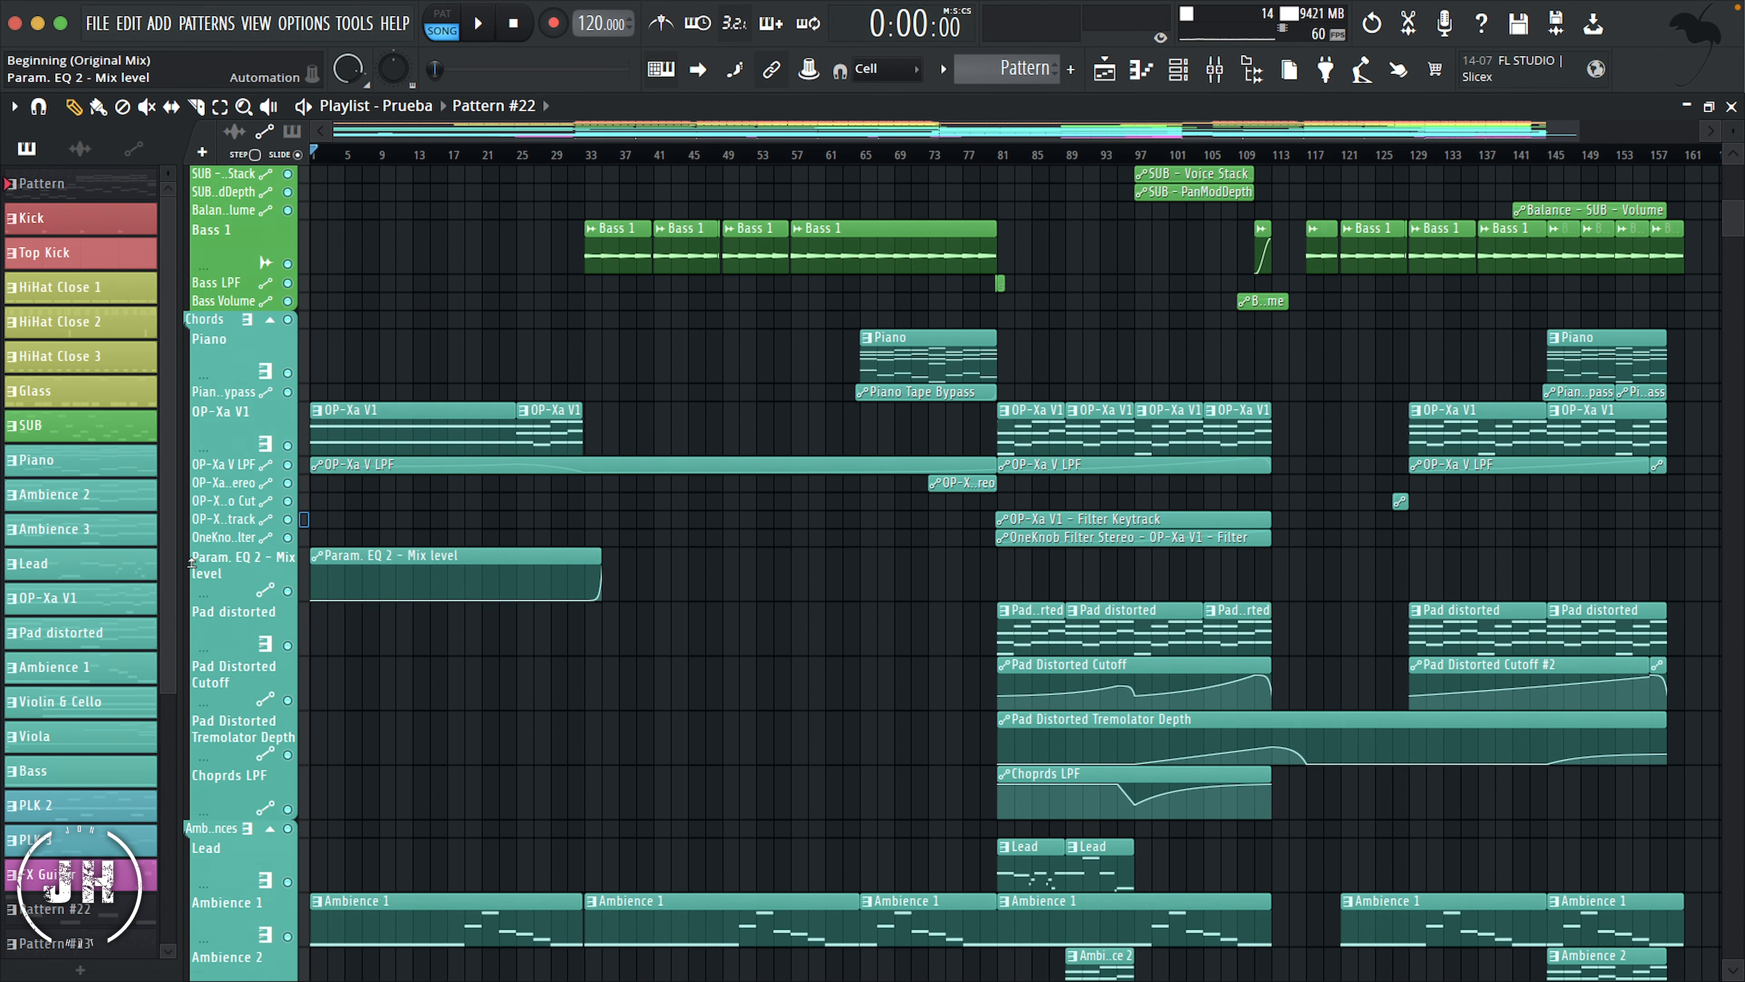
Step: Shrink the Param. EQ 2 - Mix level, Pad Distorted Cutoff, Pad Distorted Tremolator Depth and Choprds LPF tracks to minimum height
scroll(196, 550, down, 3)
click(196, 539)
scroll(191, 566, down, 8)
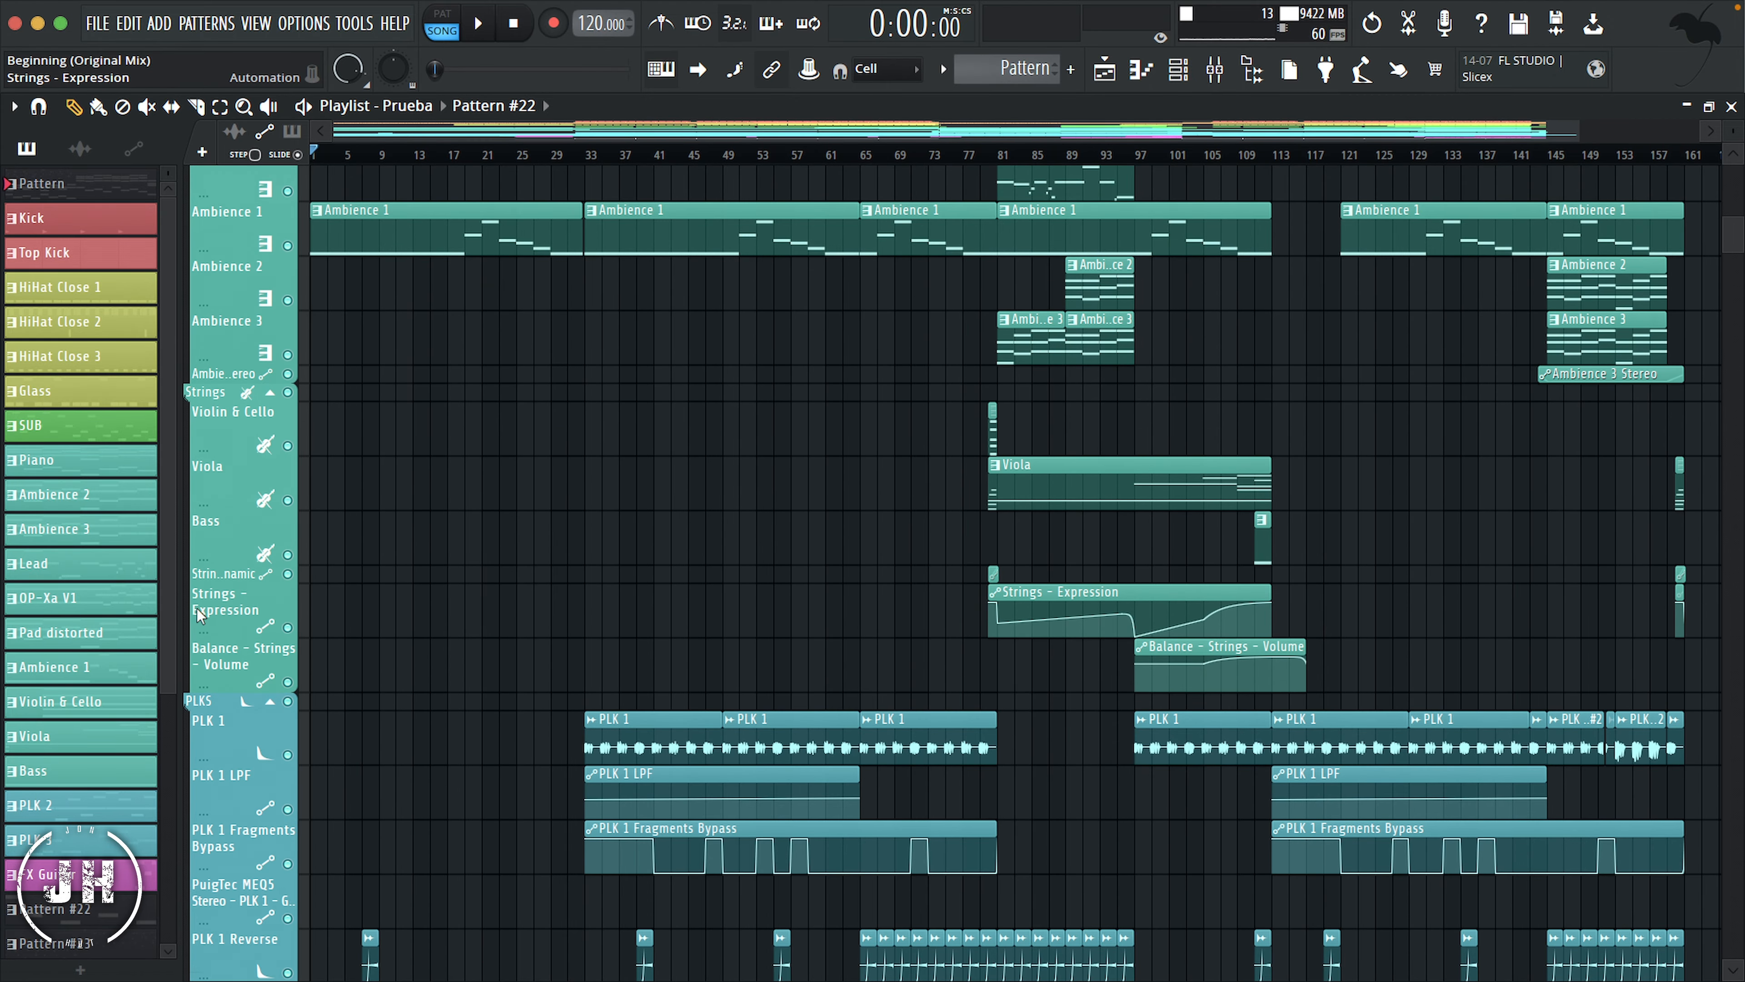
Step: Shrink the Ambience 3 Stereo track and the Strings and PLK automation tracks to minimum height
mouse_move(197, 630)
mouse_down()
mouse_move(198, 593)
mouse_move(196, 612)
mouse_up()
scroll(195, 611, down, 4)
drag(195, 523, 220, 466)
scroll(216, 524, down, 3)
mouse_move(222, 575)
mouse_down()
mouse_move(223, 539)
mouse_move(223, 582)
mouse_up()
drag(223, 637, 192, 601)
Step: Shrink the automation tracks in the FXS group, including the FX Breath ones and FX Party Volume, to minimum height
scroll(220, 618, down, 2)
scroll(191, 597, down, 3)
mouse_move(191, 565)
mouse_down()
mouse_move(191, 528)
mouse_move(194, 583)
mouse_up()
scroll(228, 568, down, 3)
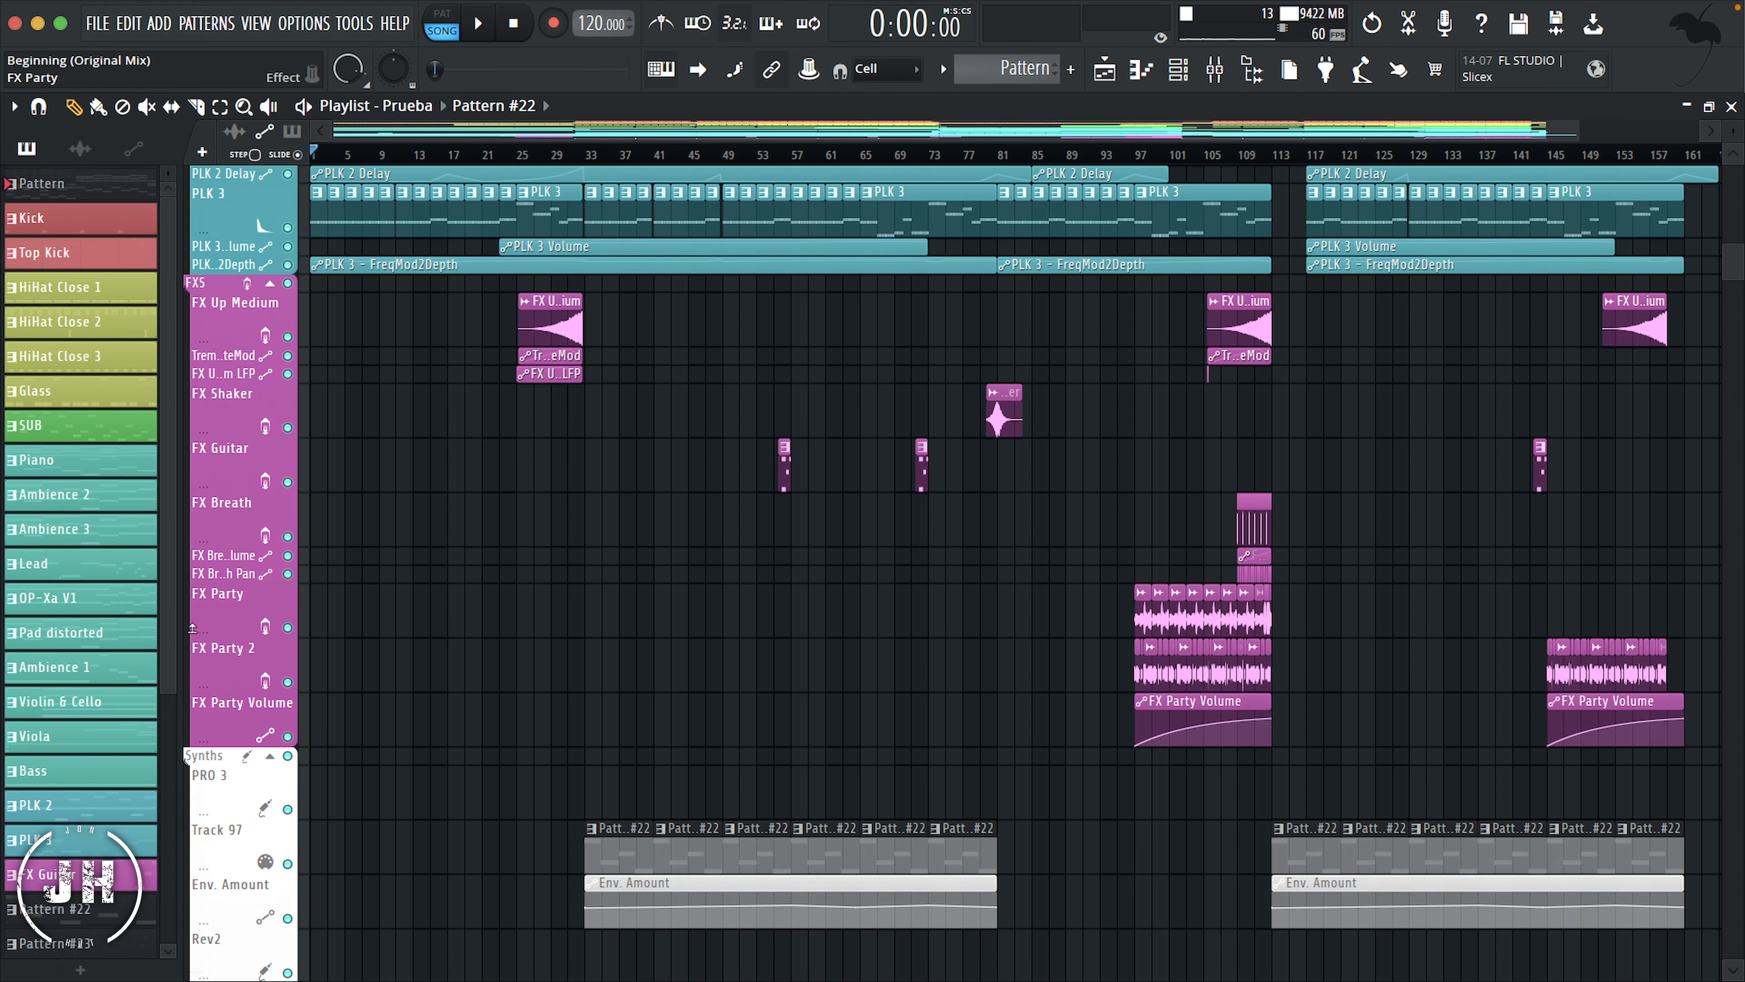
drag(198, 747, 199, 710)
scroll(343, 572, down, 7)
scroll(409, 605, up, 20)
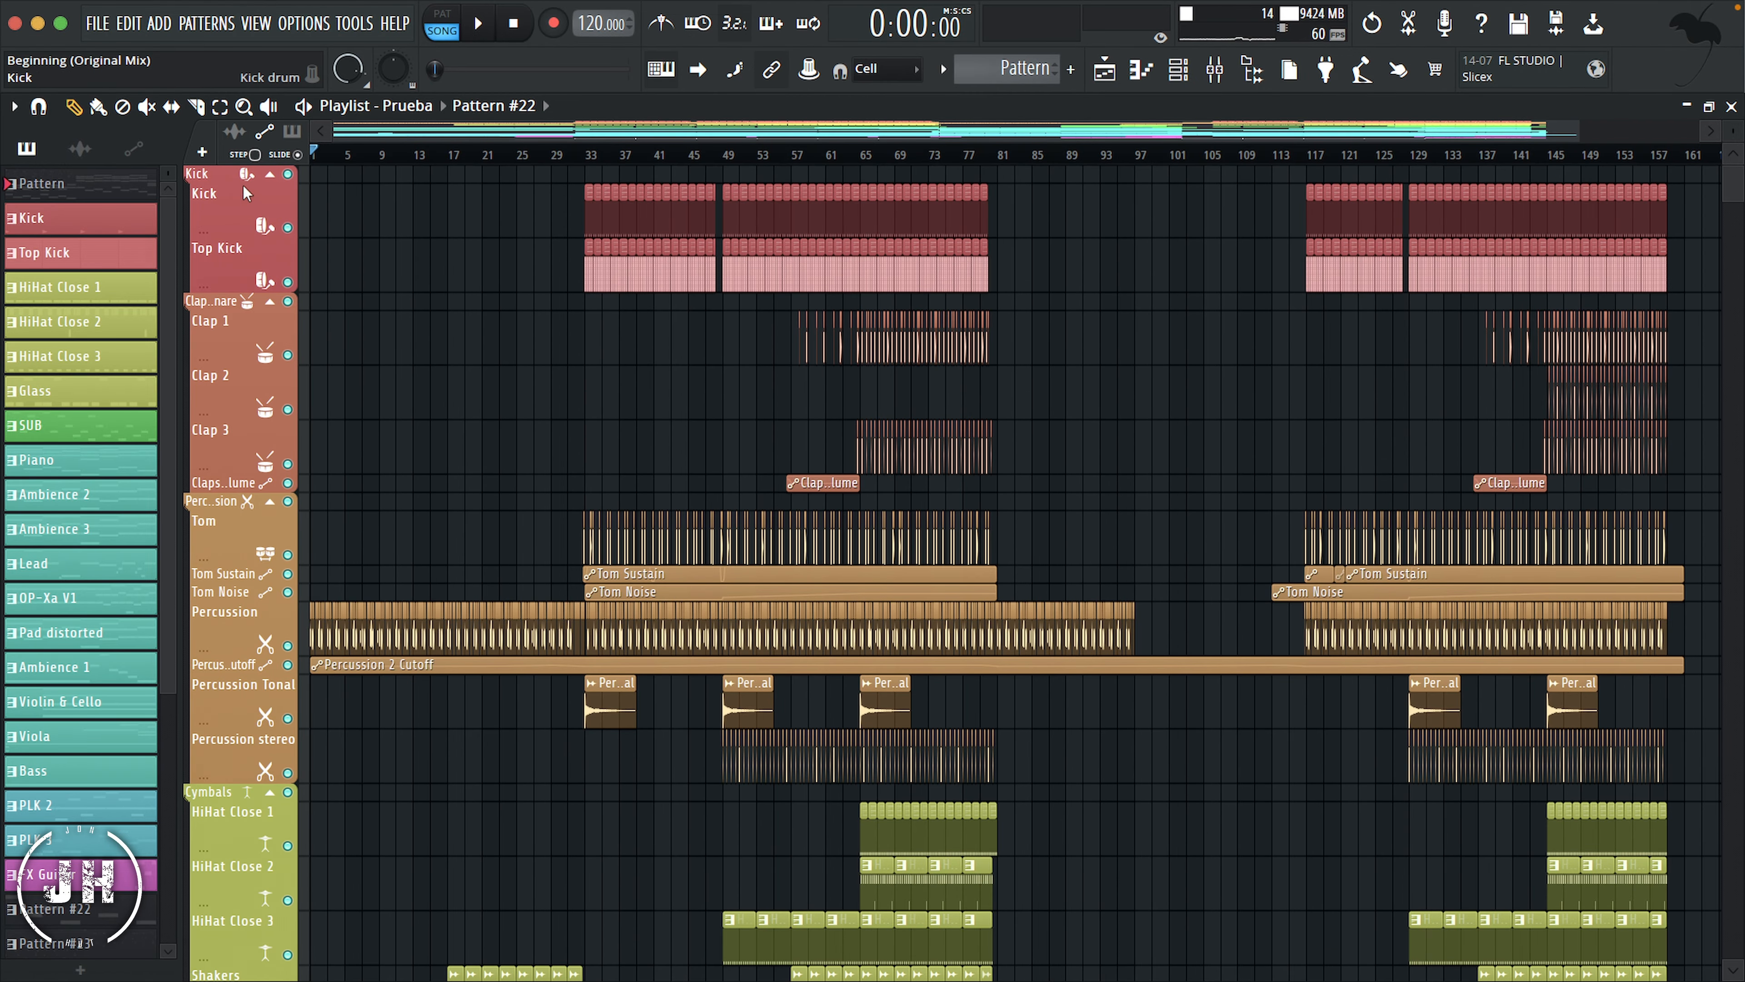
Step: Collapse the Kick, Claps and Snare, Percussion, Cymbals, Sub and Bass, and Chords track groups
click(269, 174)
click(270, 203)
click(270, 242)
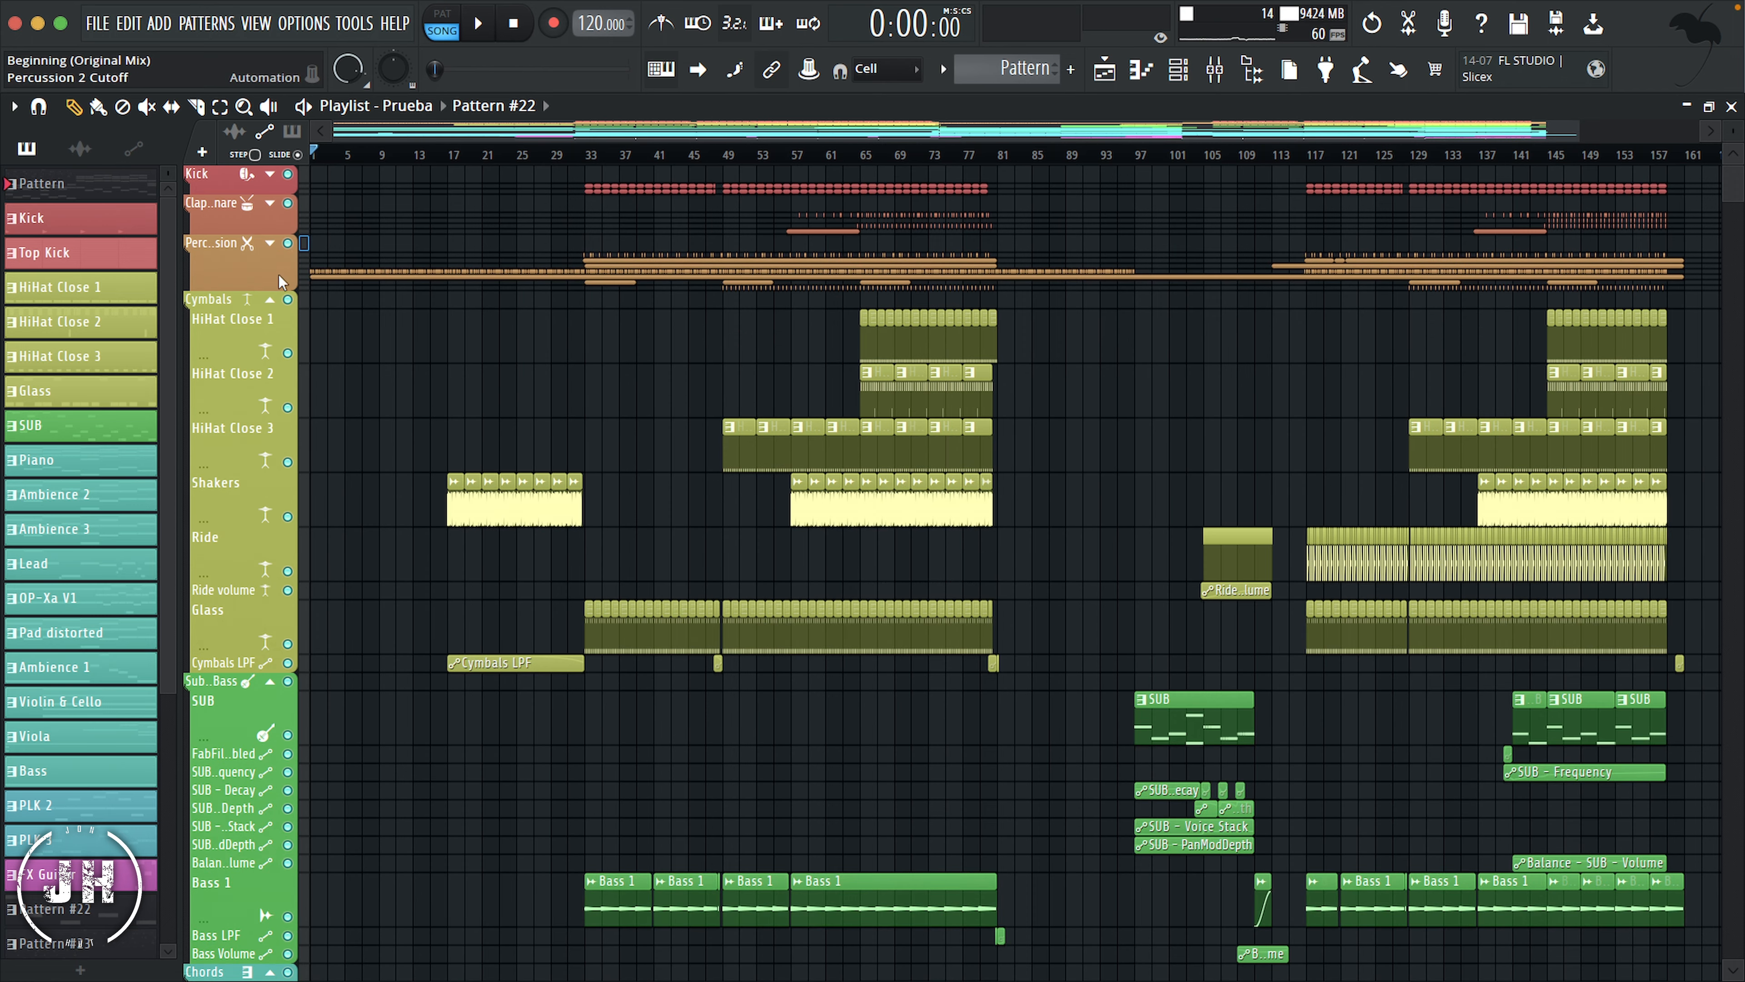
click(270, 299)
click(270, 361)
click(269, 439)
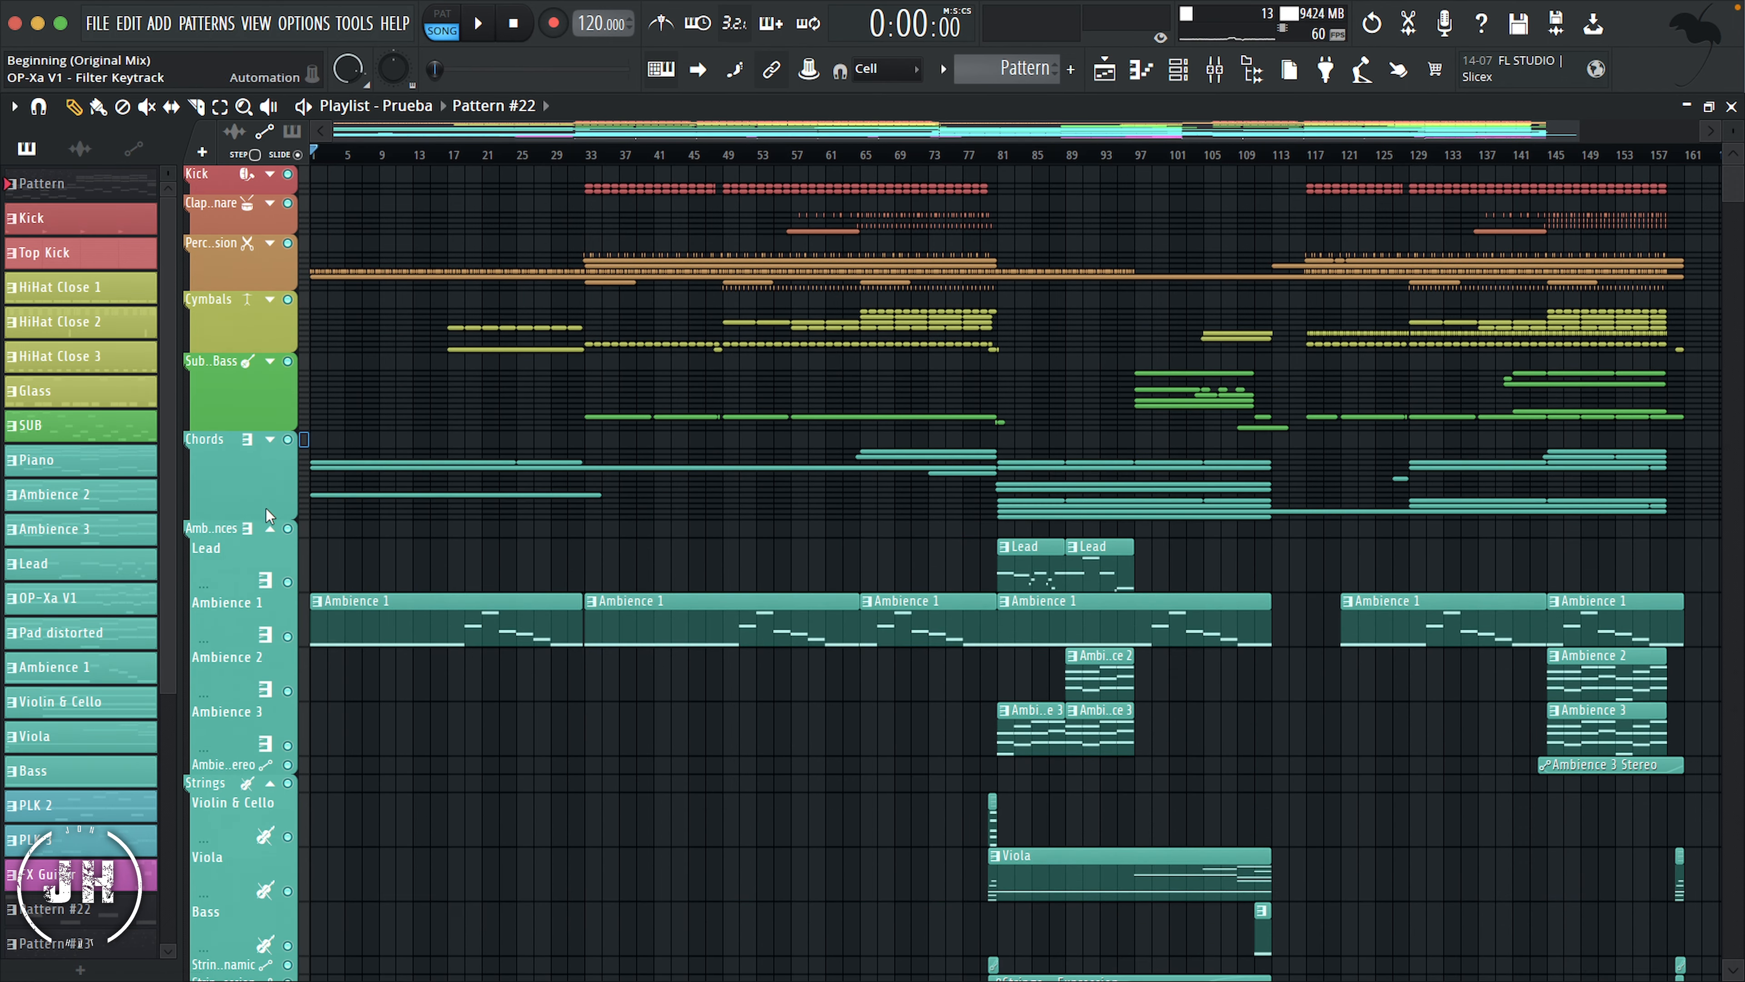
Step: Collapse the Ambiences, Strings, PLKS, FXS and Synths track groups
click(269, 528)
click(269, 574)
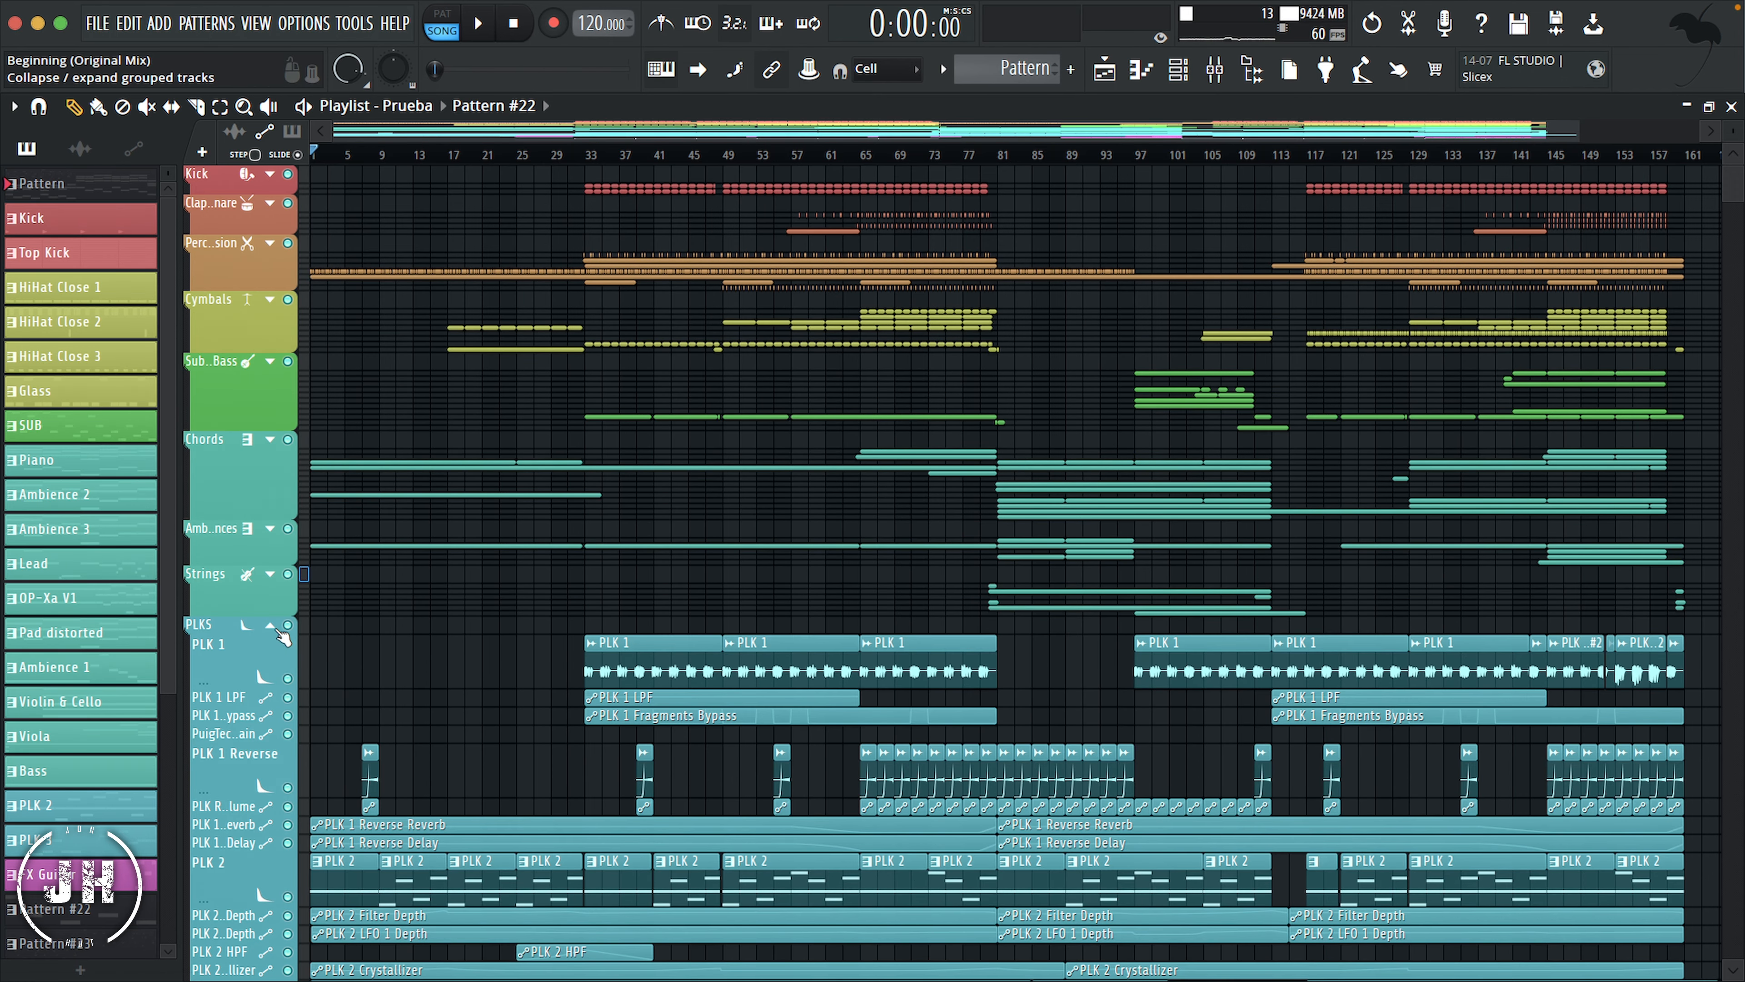
click(269, 623)
scroll(276, 609, down, 3)
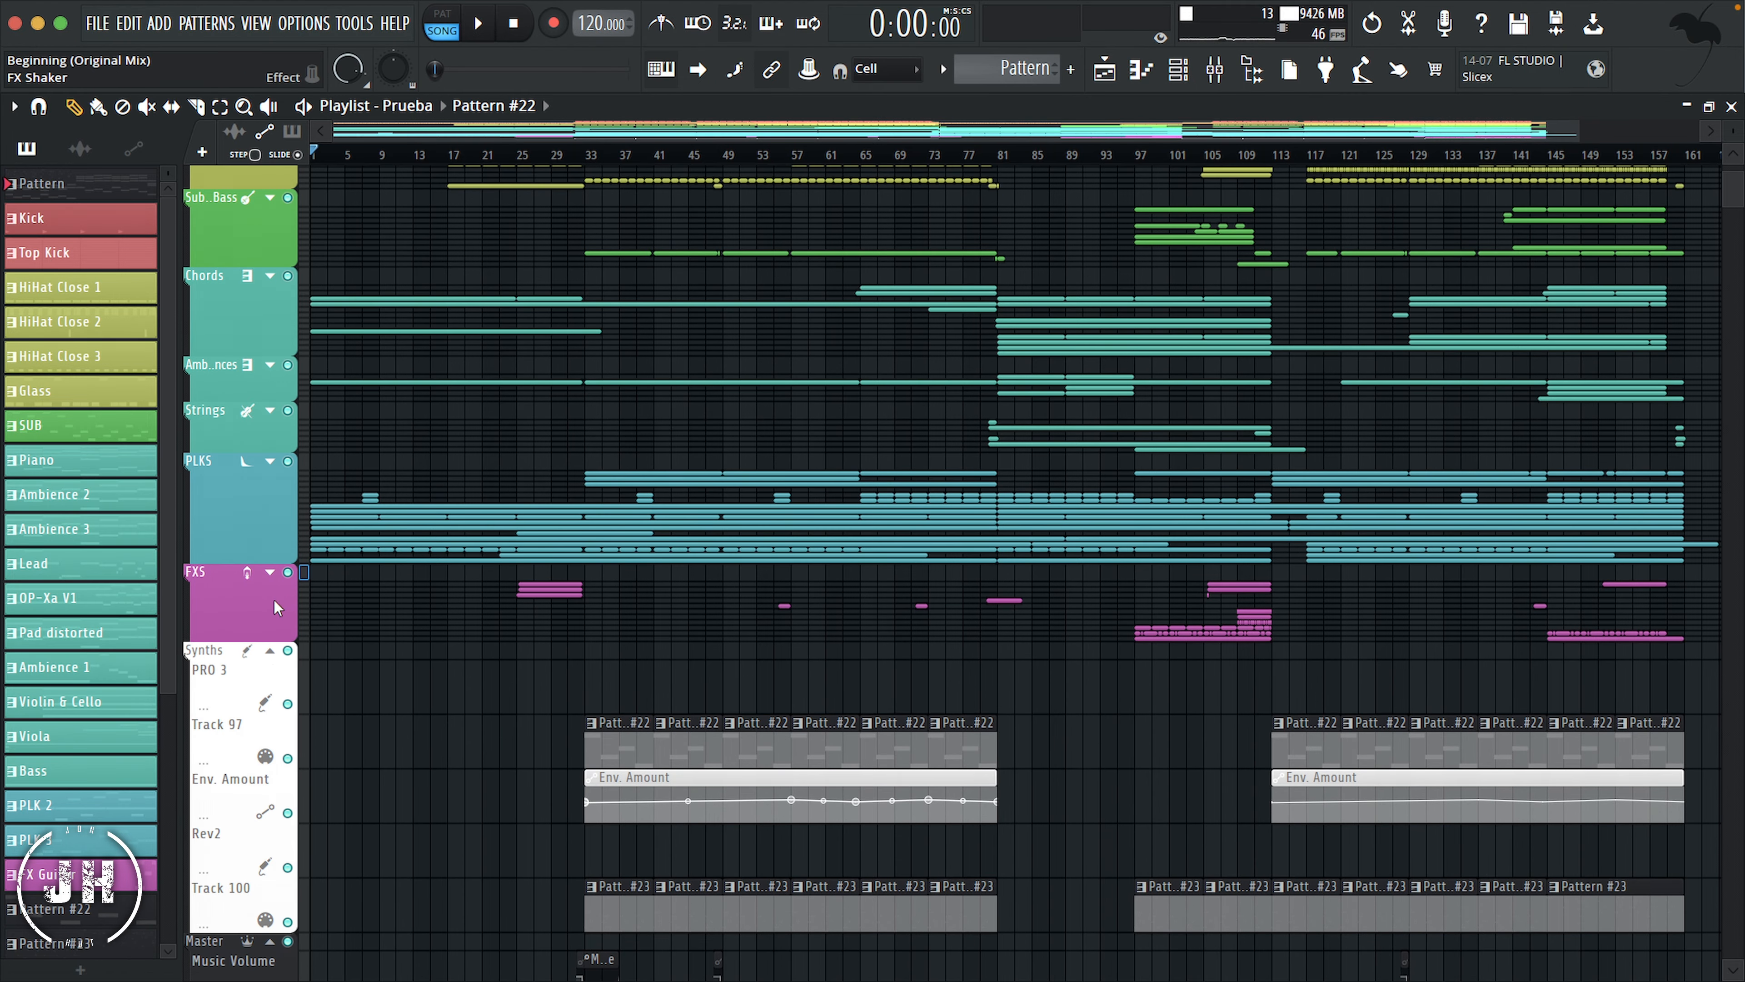
click(269, 649)
scroll(388, 543, up, 3)
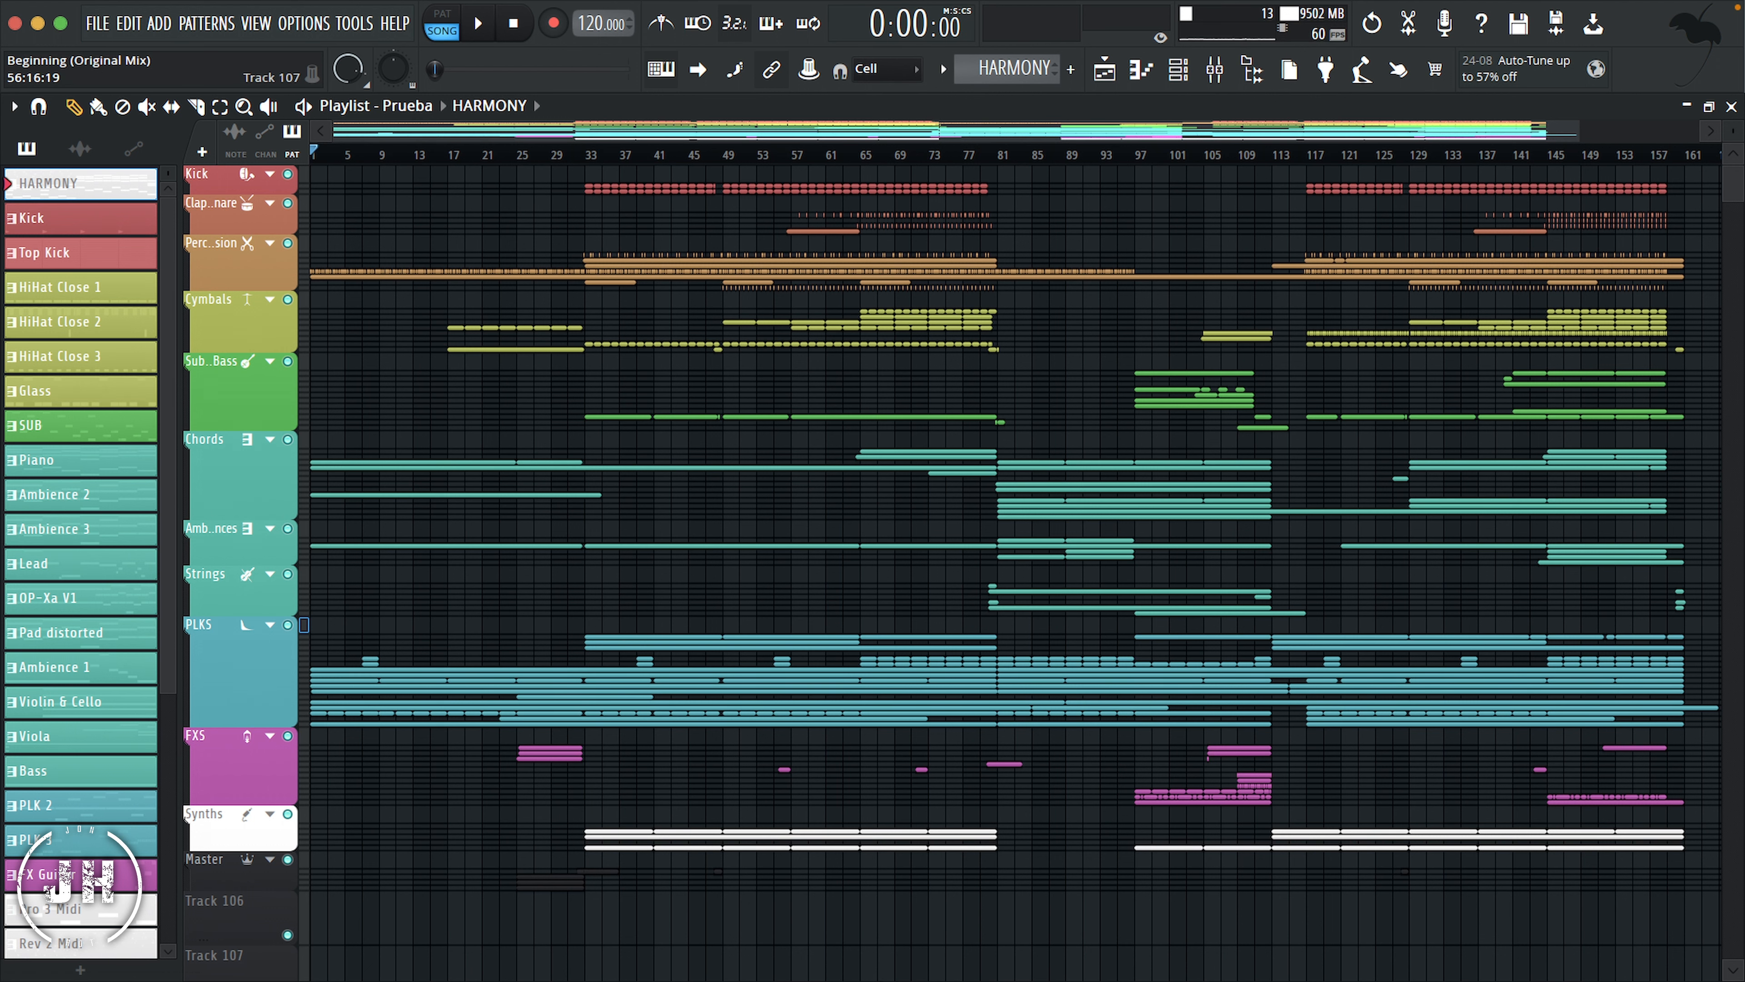
Step: Expand the PLKS group and make the PLK 2 track an instrument track using the existing PLK 2 channel
click(269, 624)
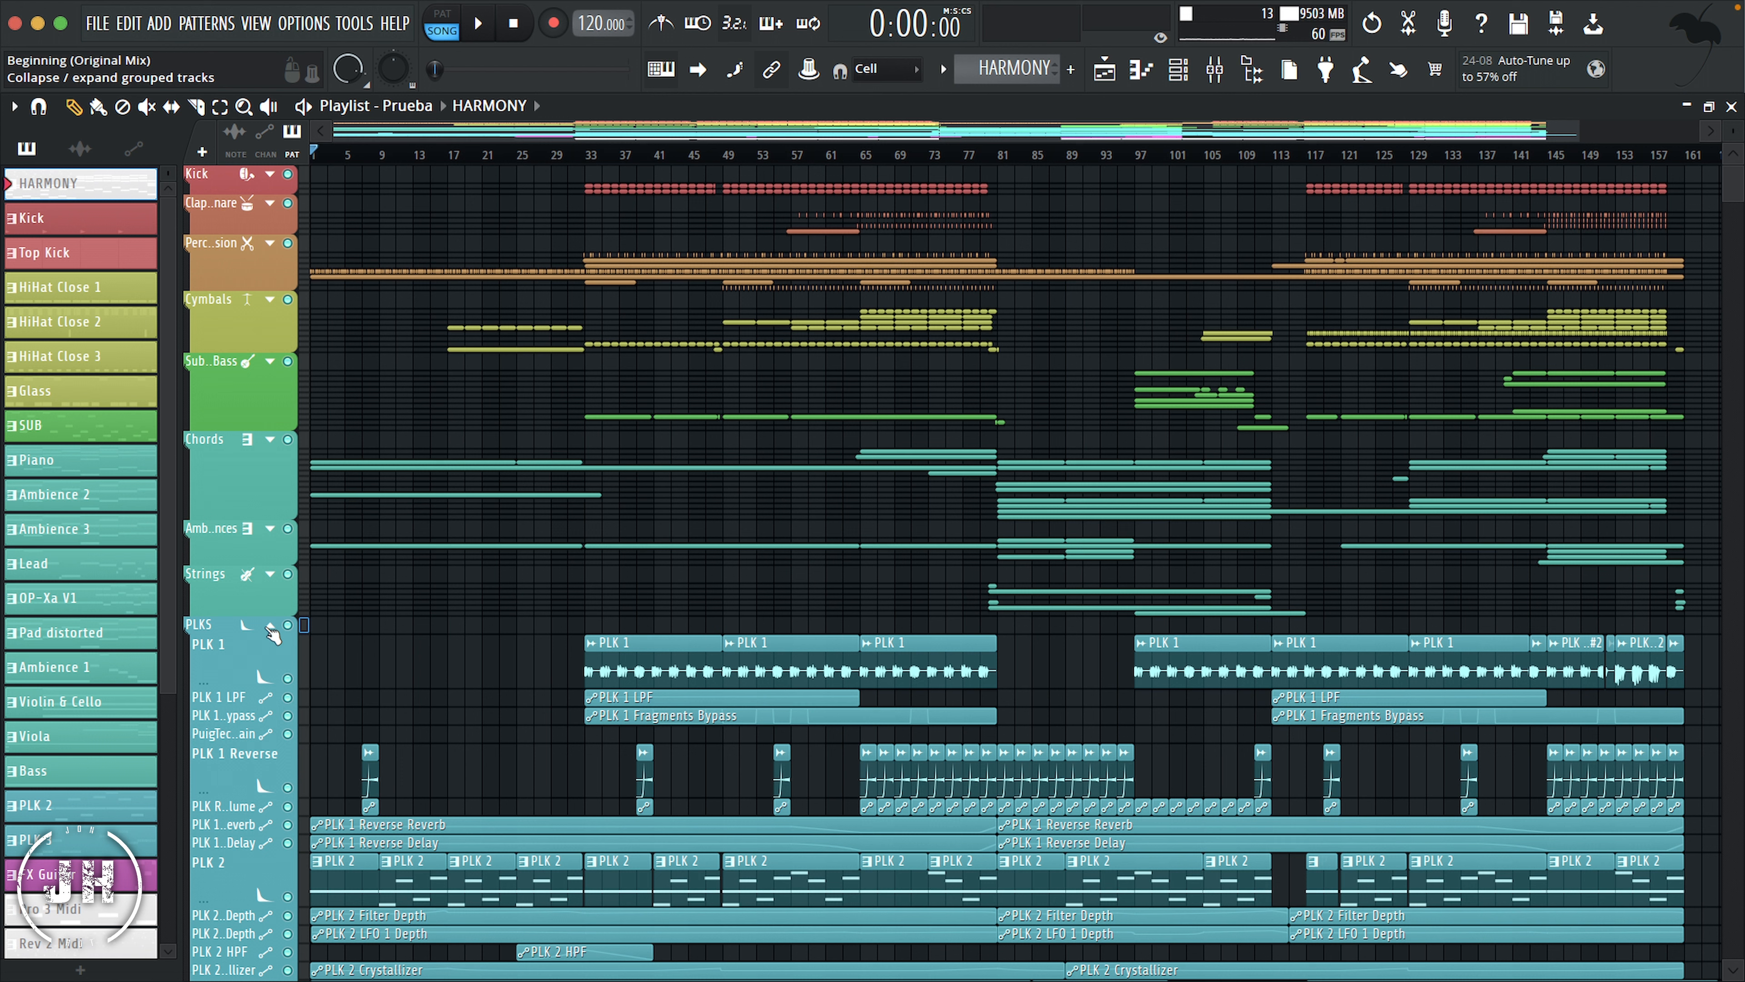
right_click(259, 879)
mouse_move(383, 570)
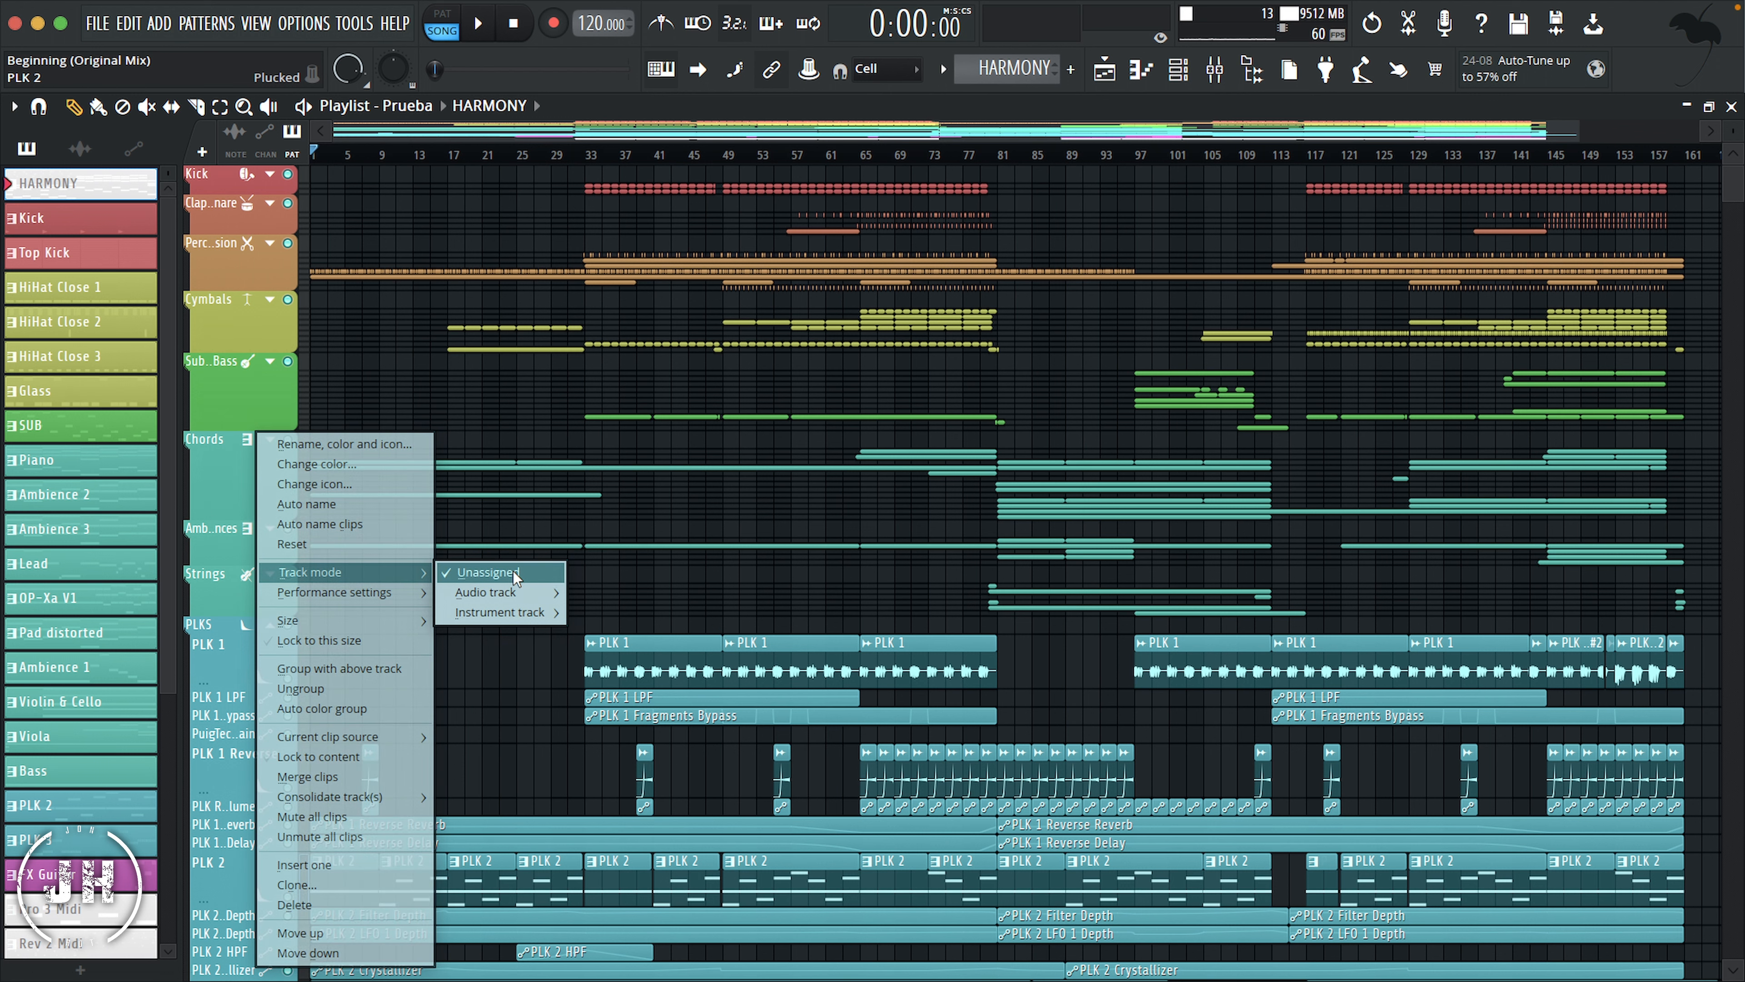
mouse_move(511, 586)
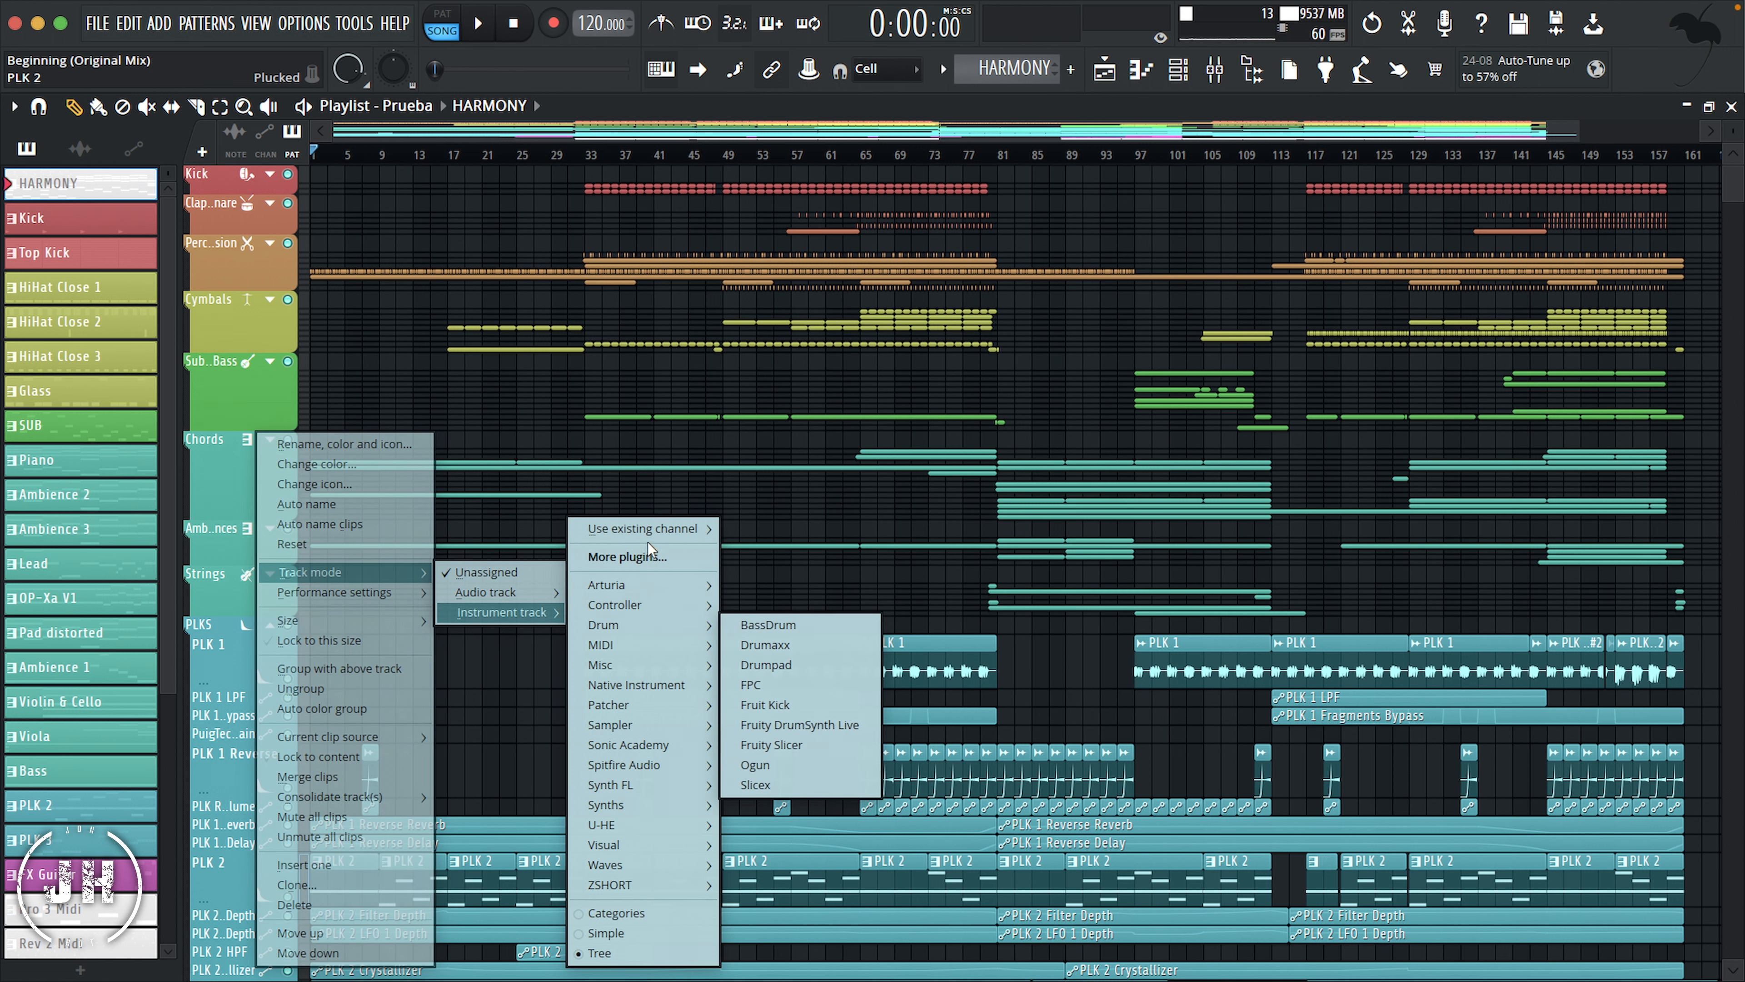
mouse_move(652, 530)
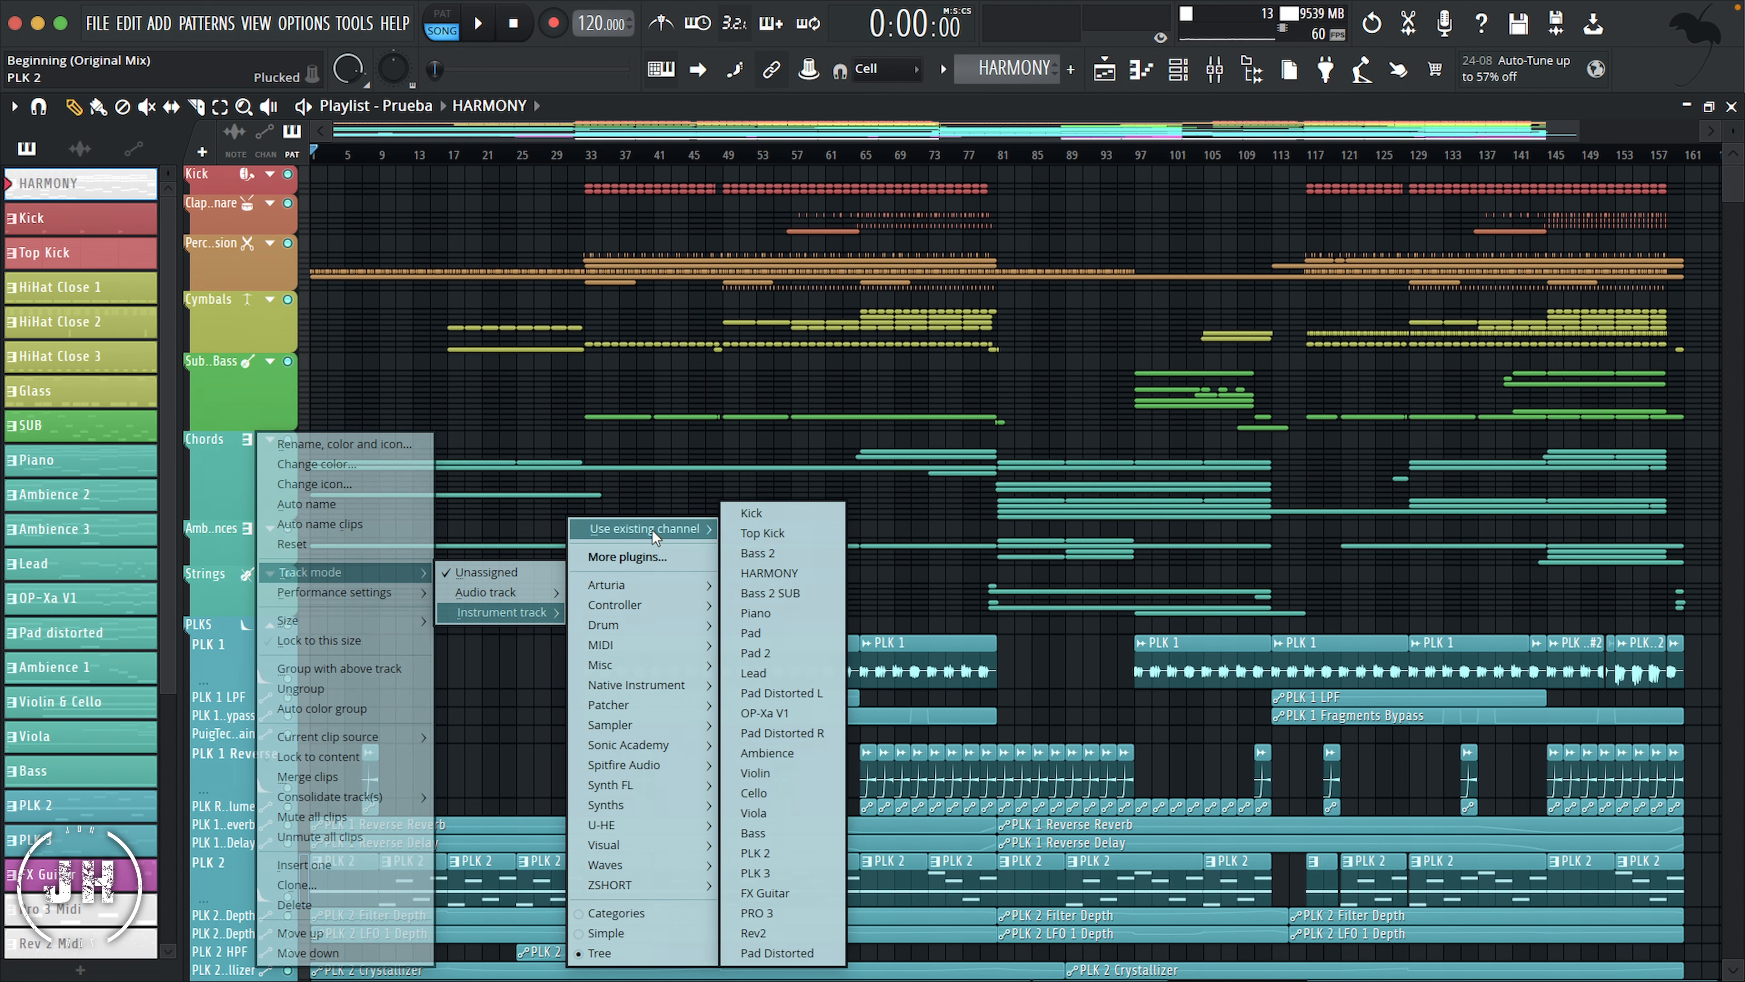
click(769, 854)
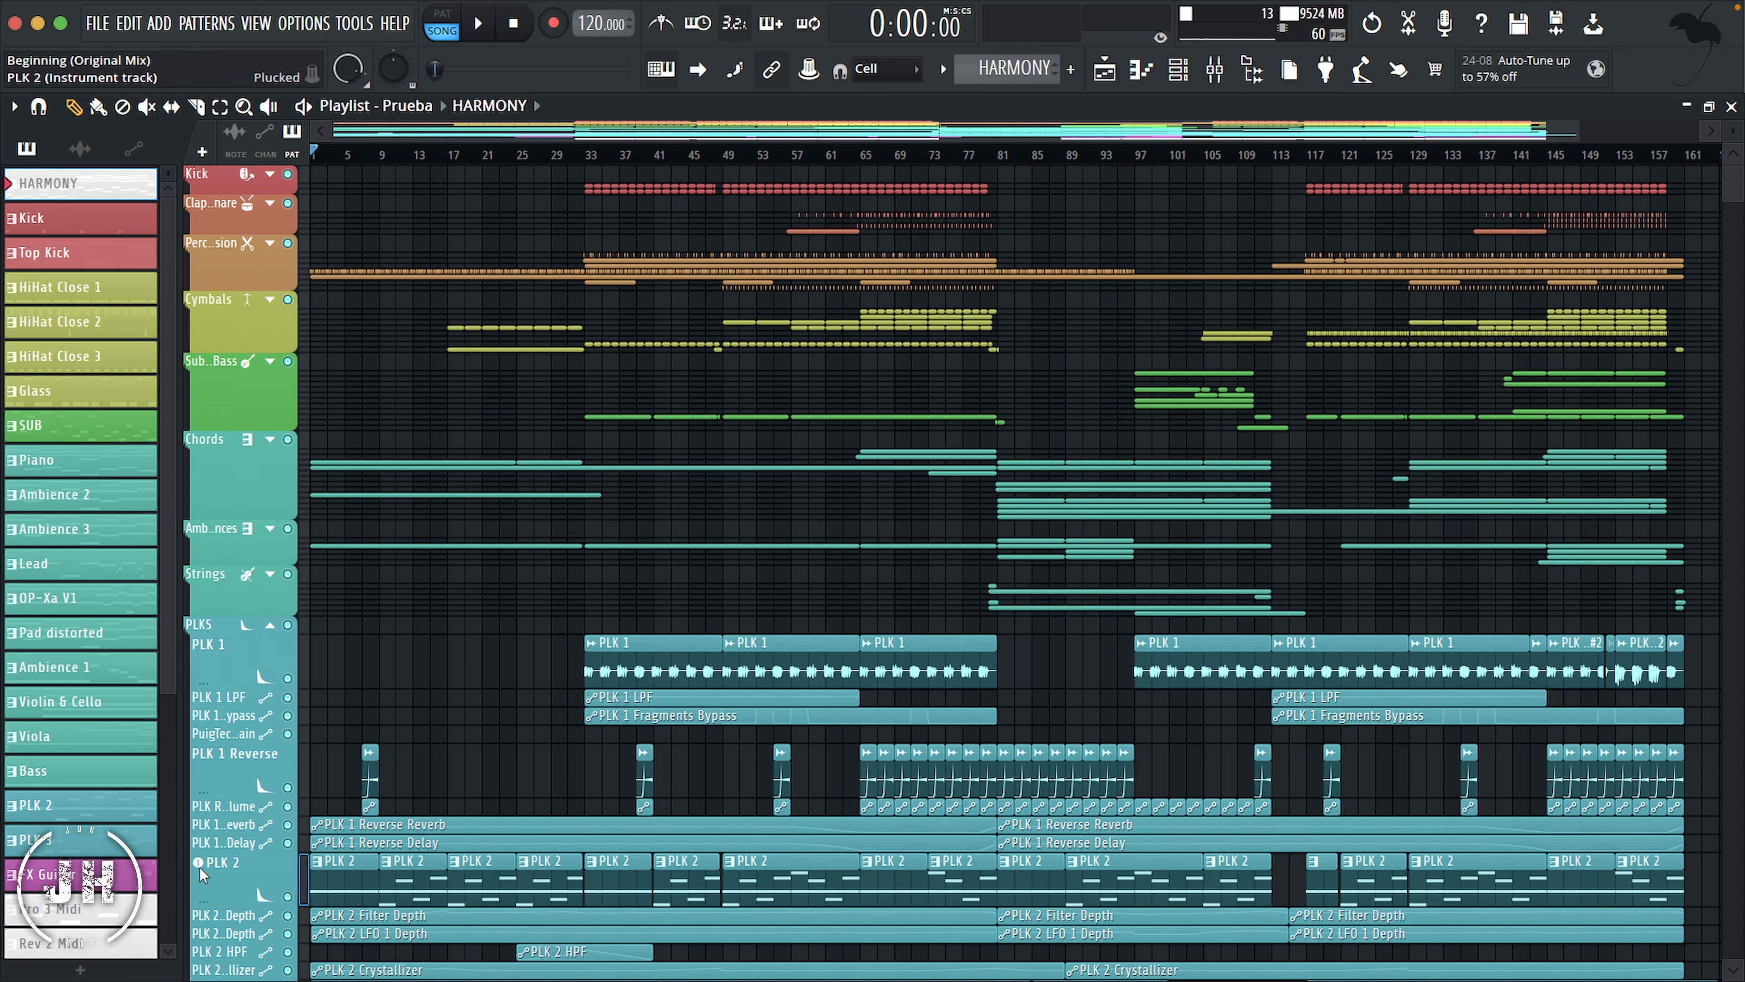
Step: Open the PLK 2 instrument from its playlist track, close it again and collapse the PLKS group
click(251, 883)
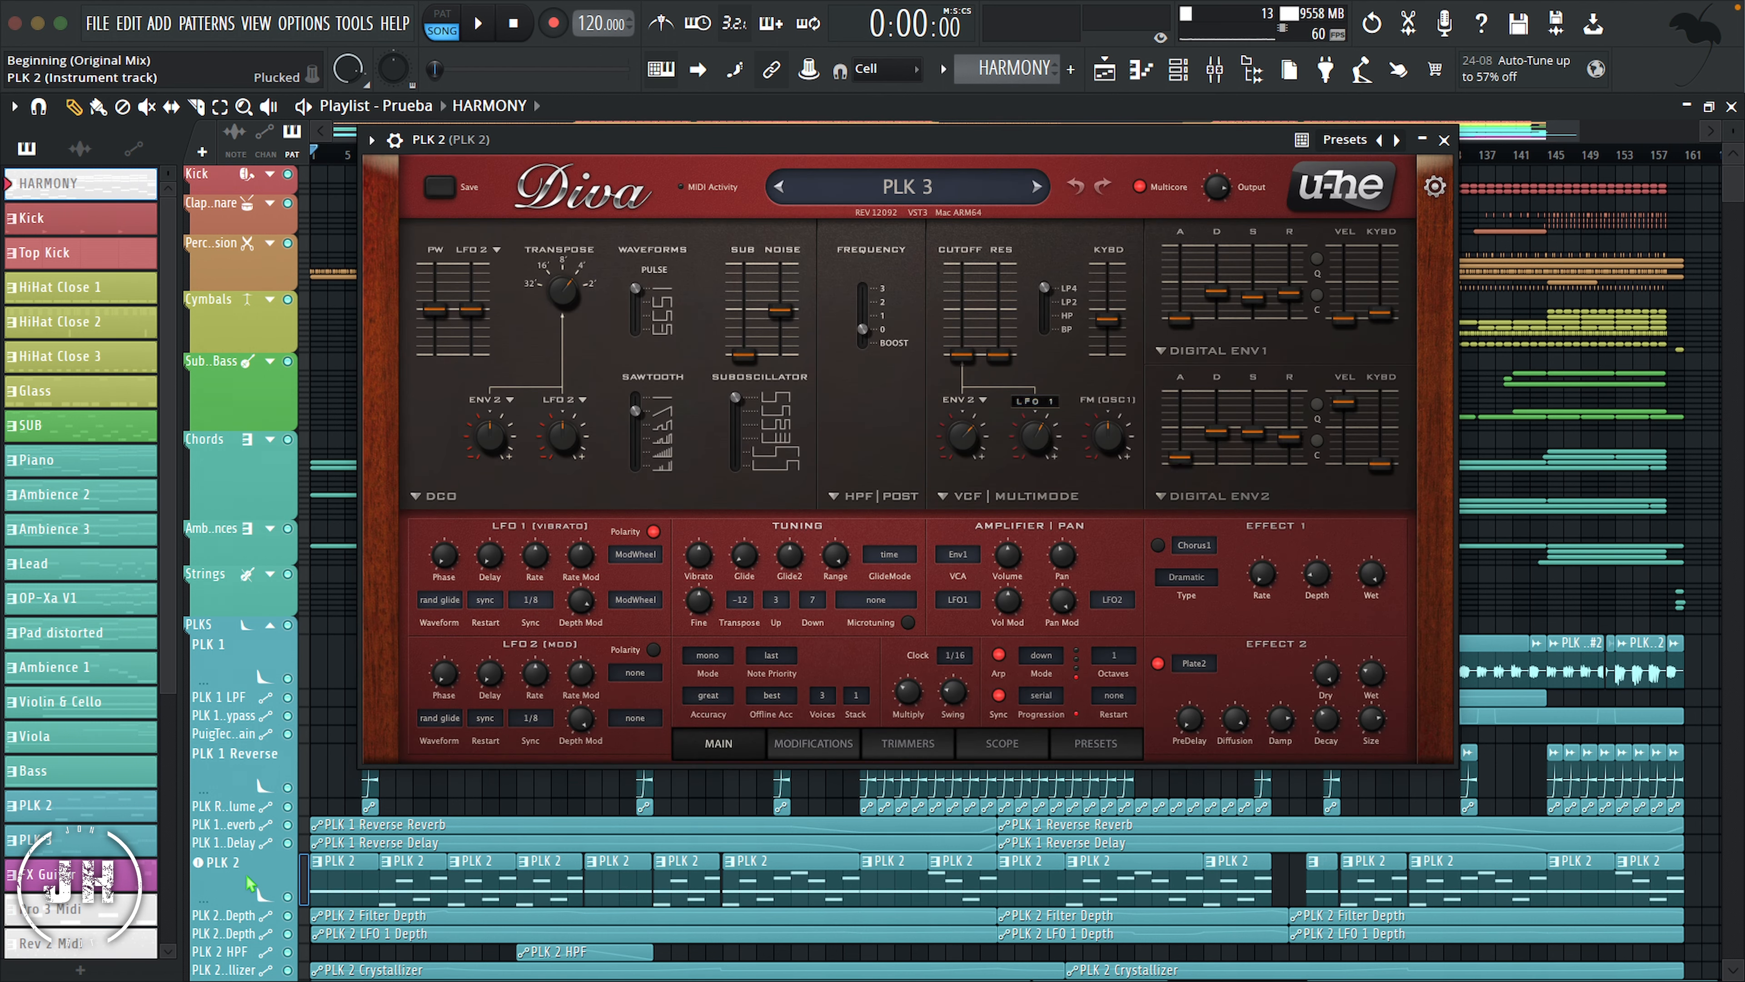
click(251, 883)
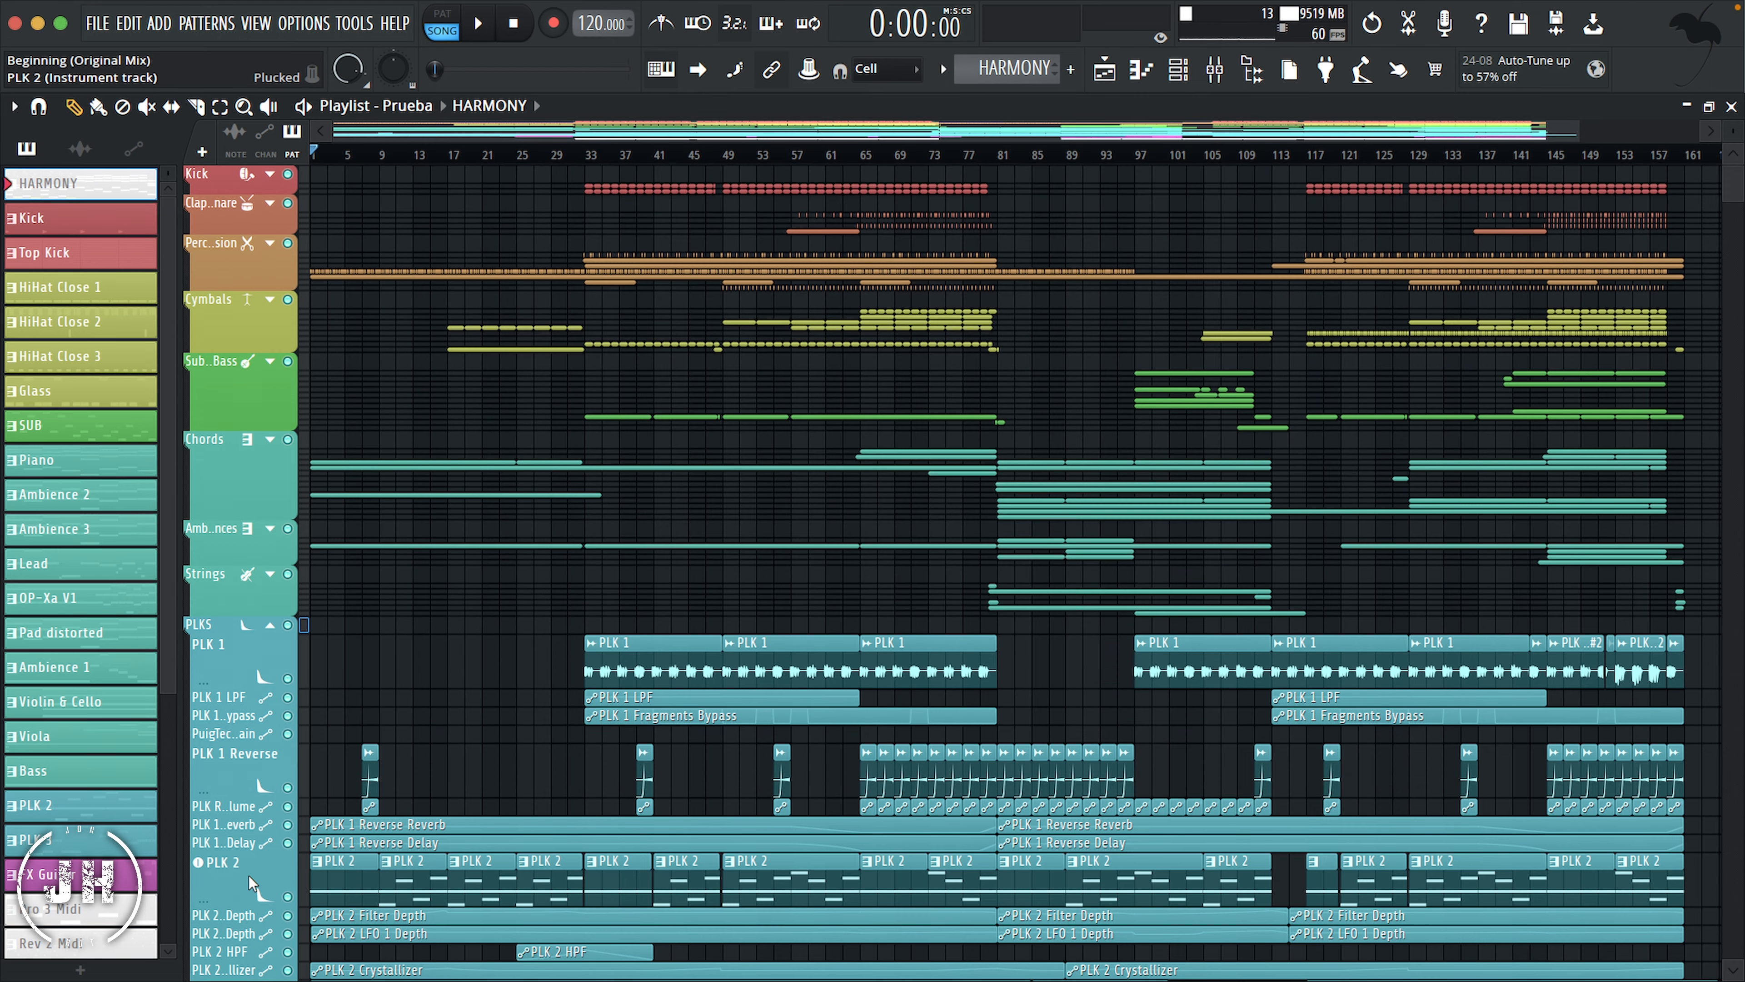
click(270, 624)
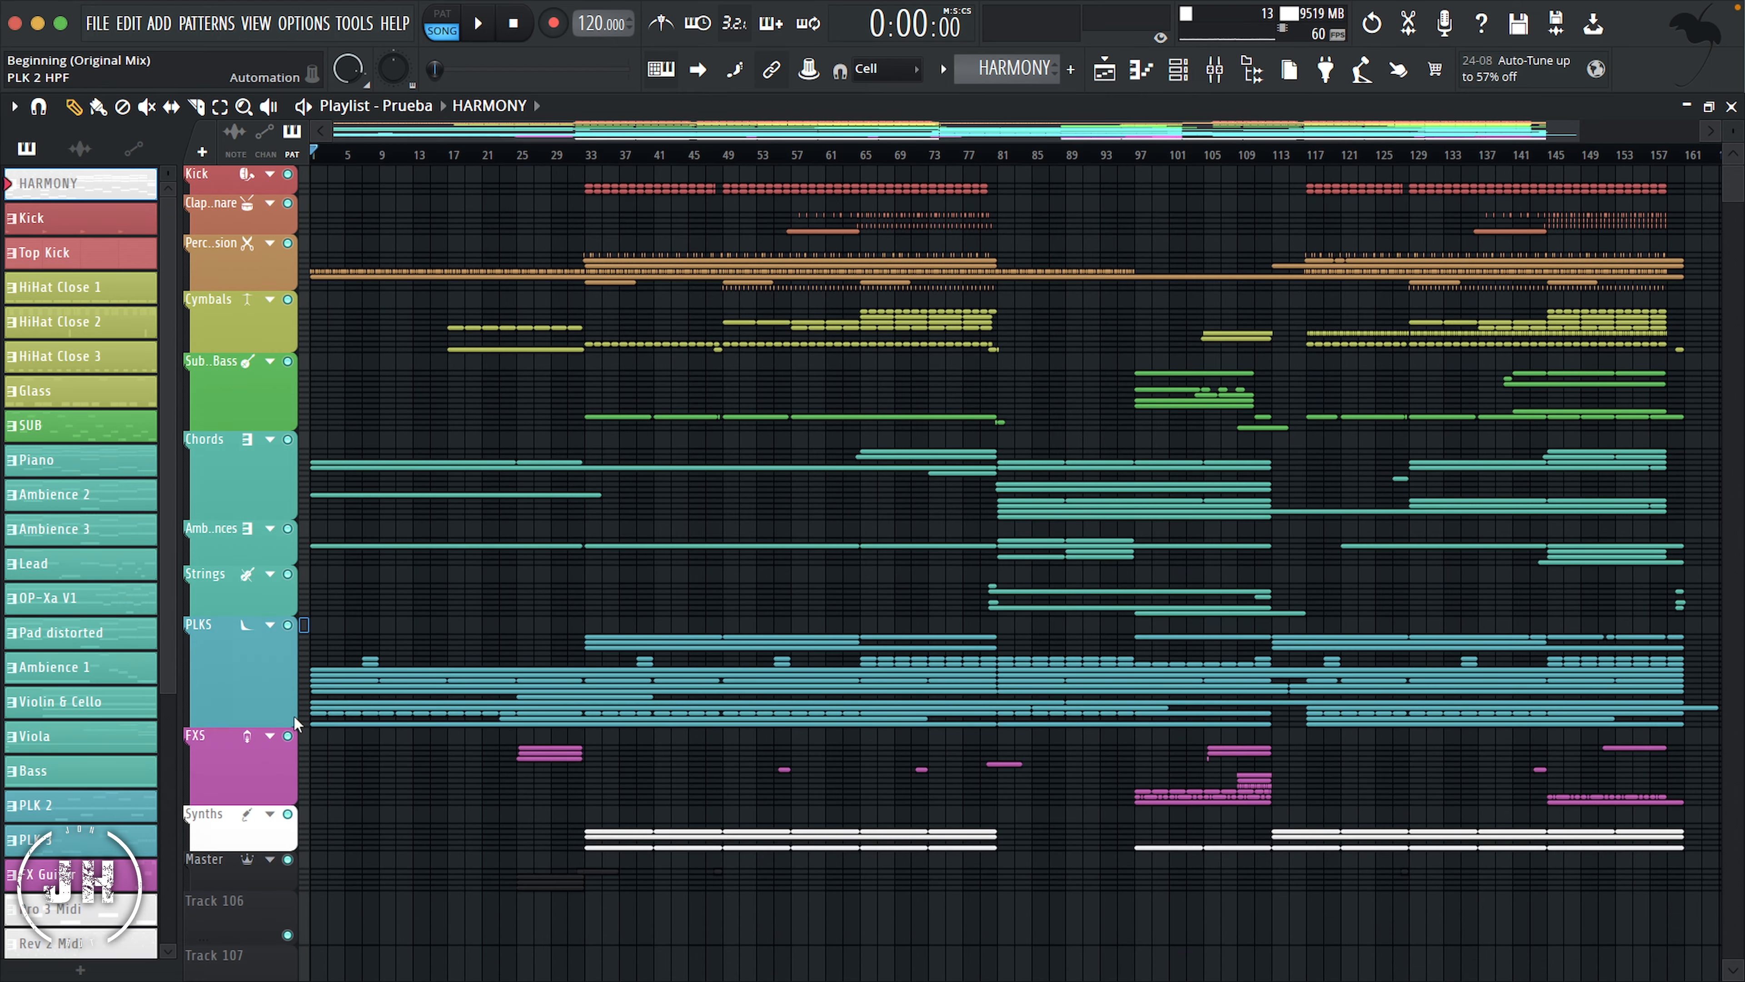
Step: Expand the Synths group and make the PRO 3 track an audio track assigned to mixer track 43, PRO 3
click(270, 814)
scroll(246, 798, down, 1)
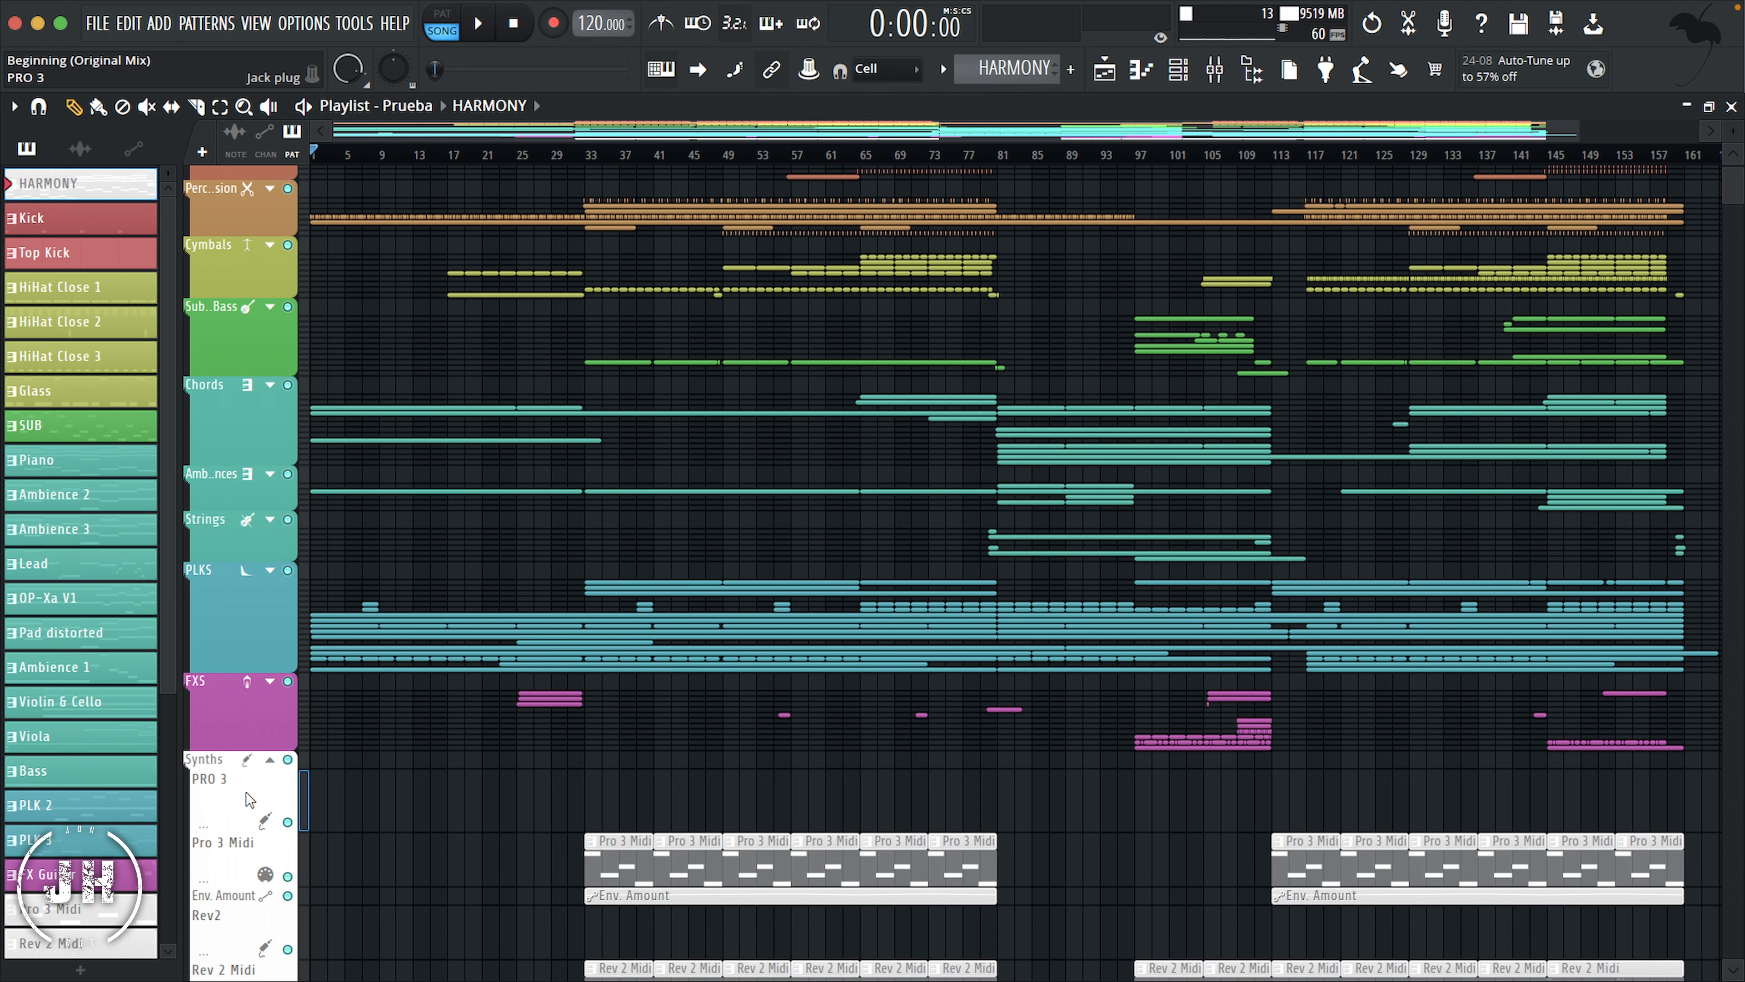
right_click(246, 792)
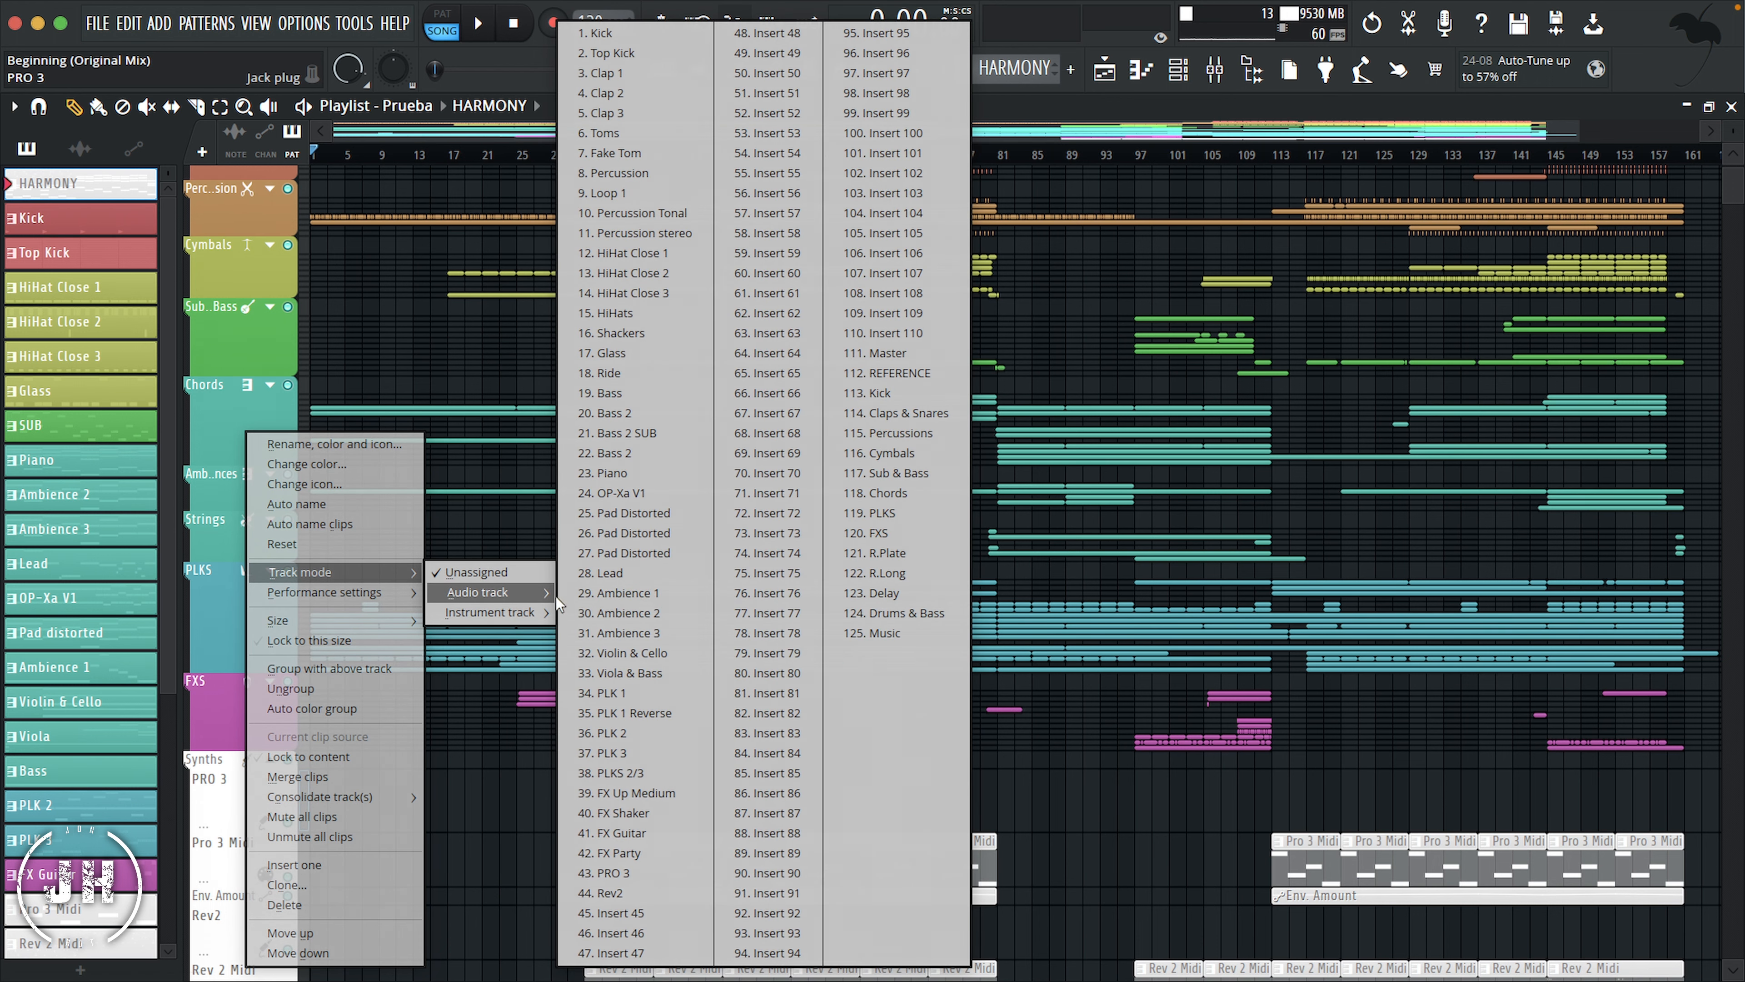
click(630, 875)
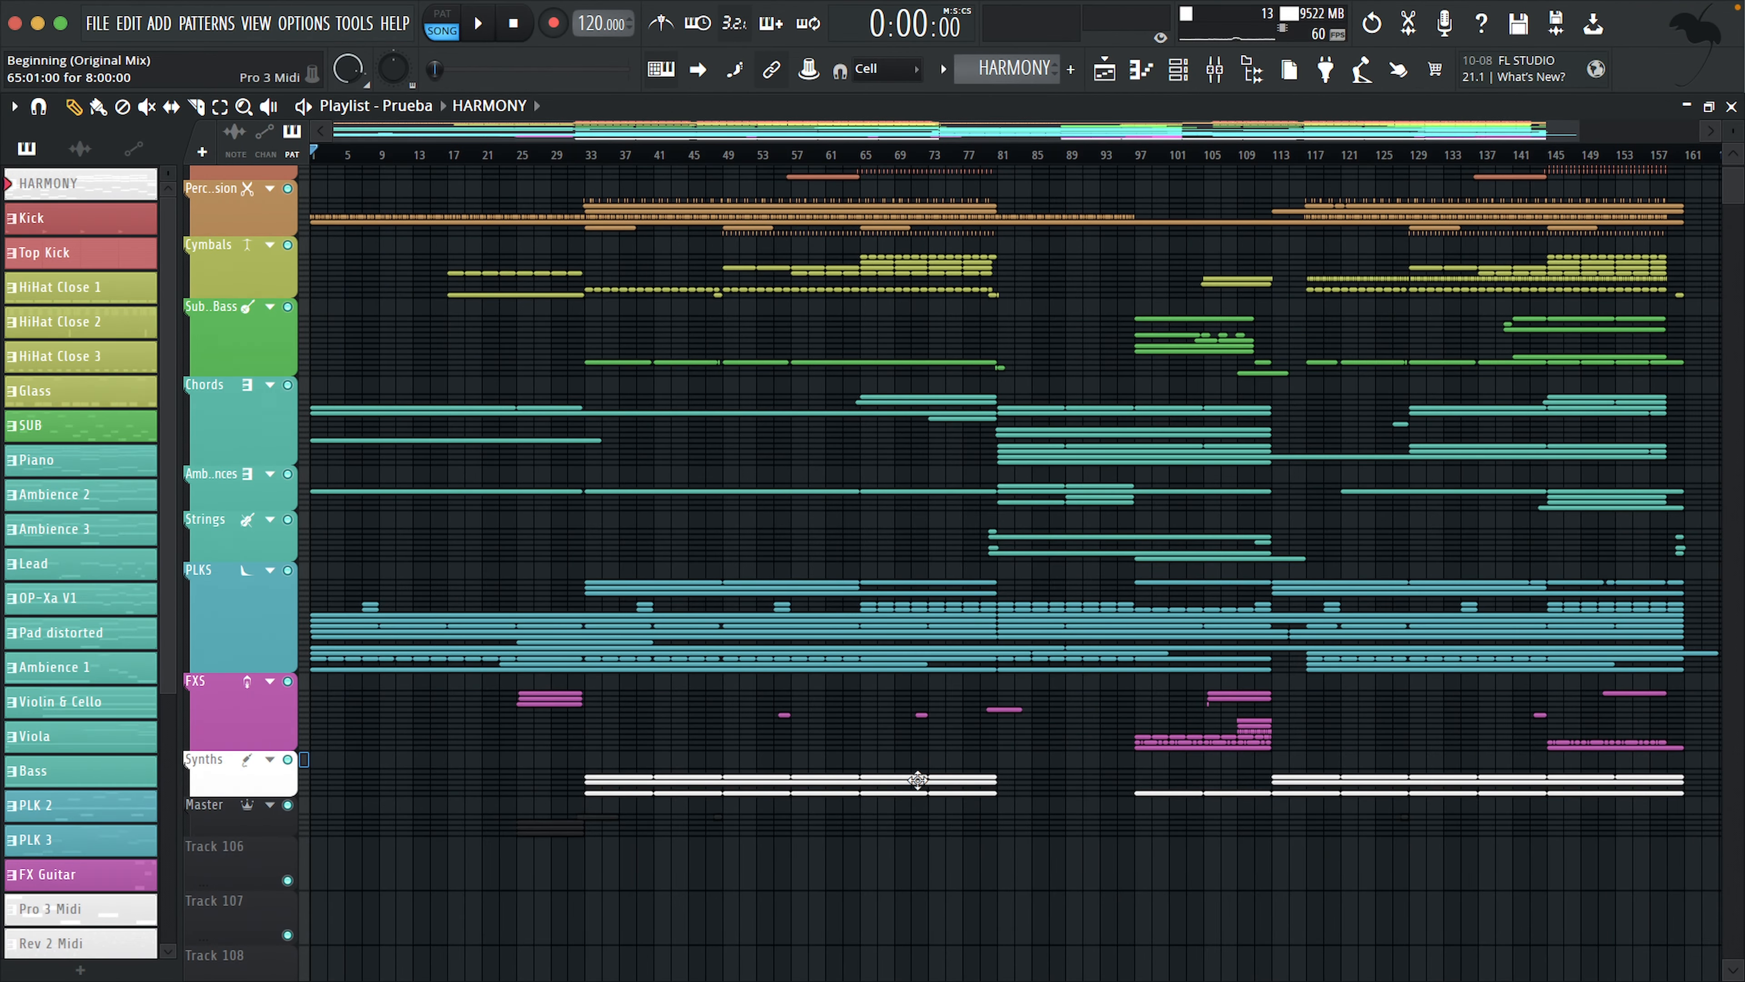
Step: Show the mixer and give the Kick and Top Kick mixer tracks the kick drum icon
key(F9)
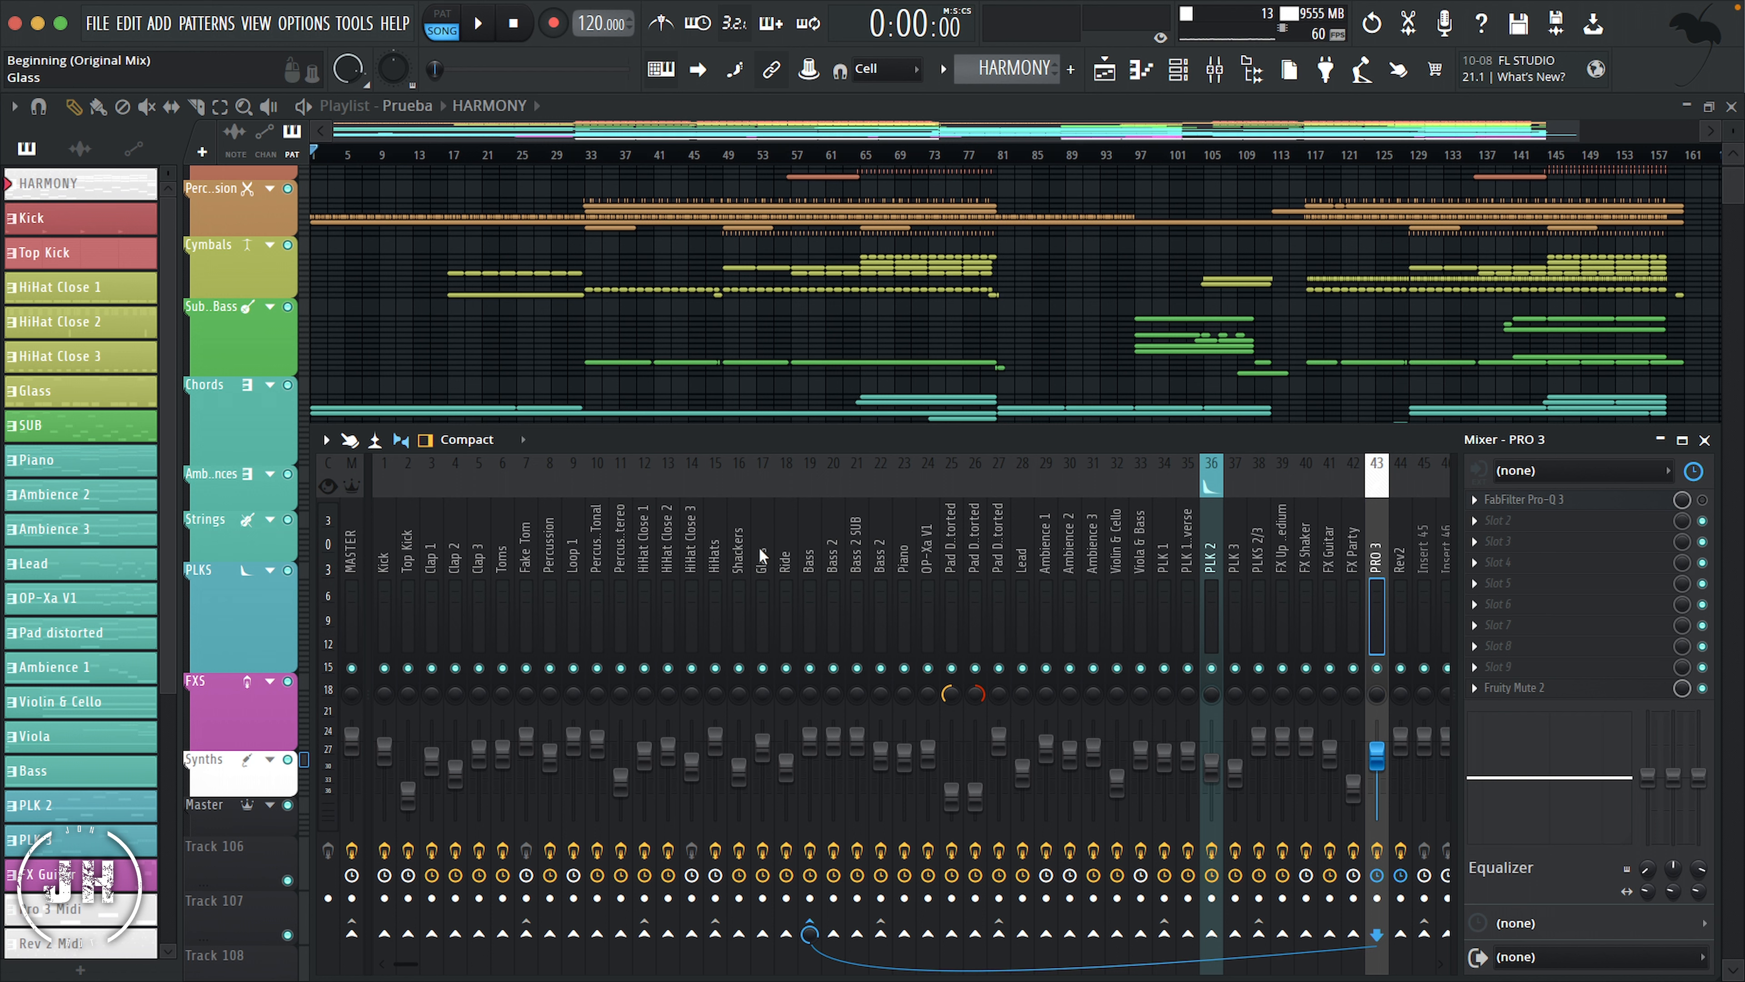
click(384, 550)
ctrl+click(406, 530)
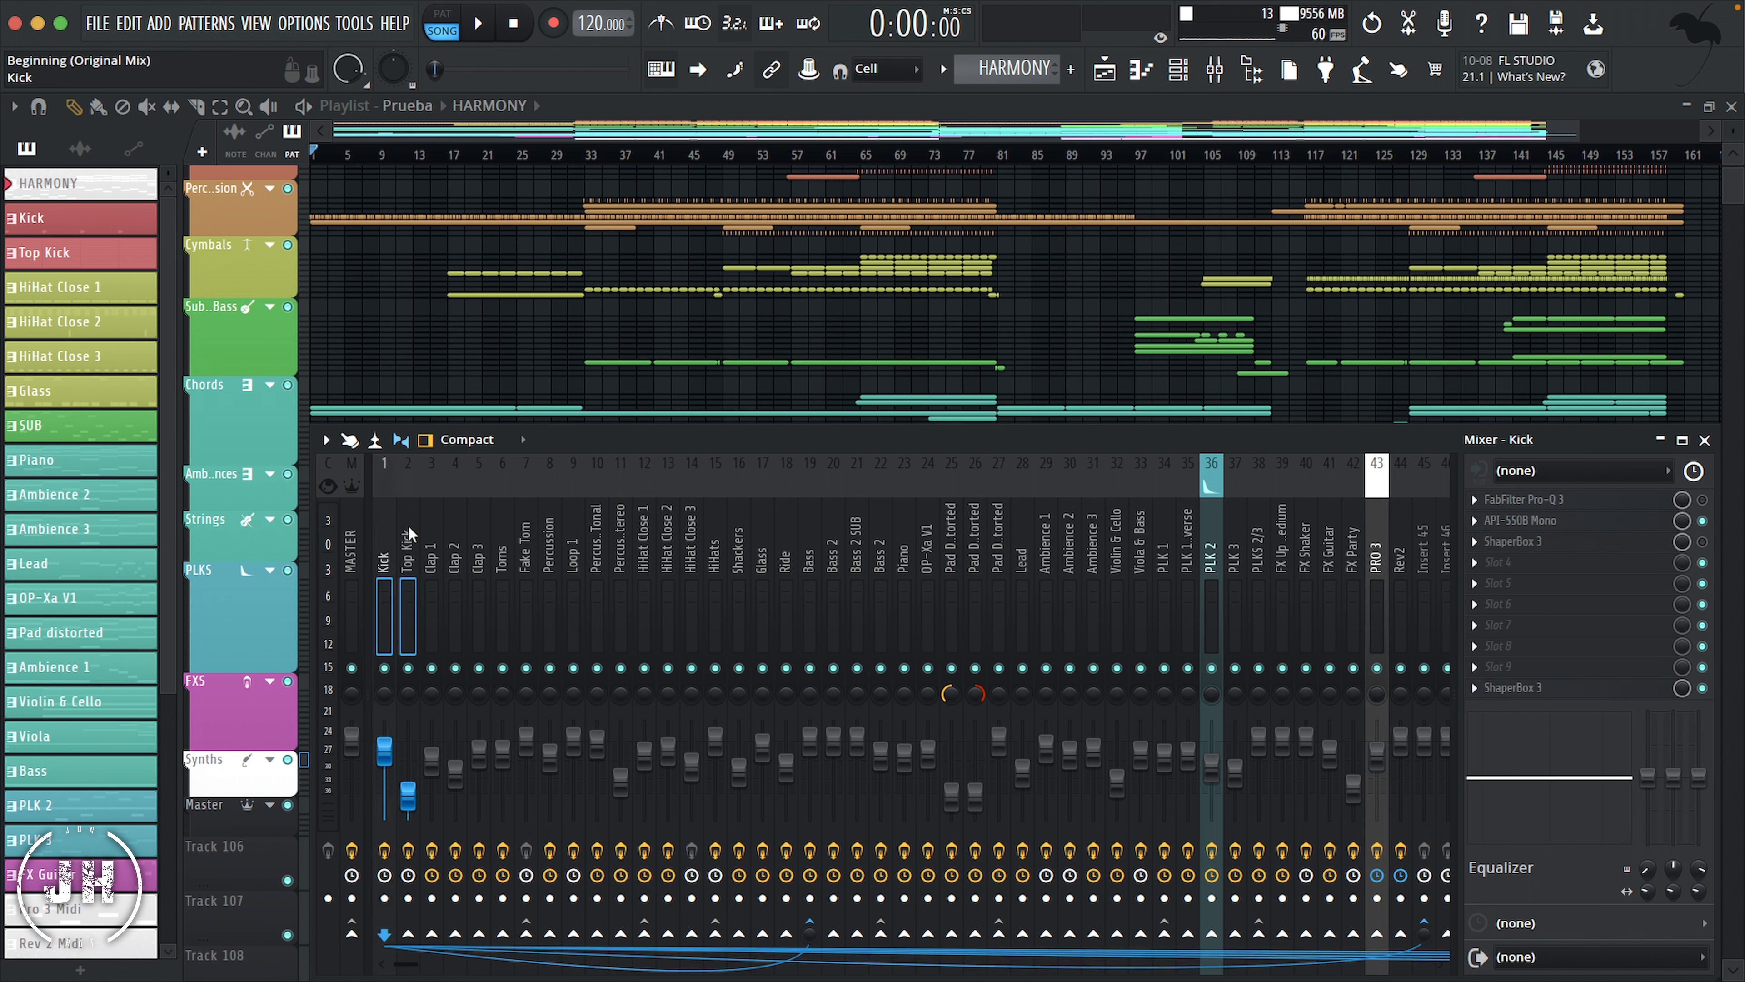
right_click(406, 524)
click(491, 410)
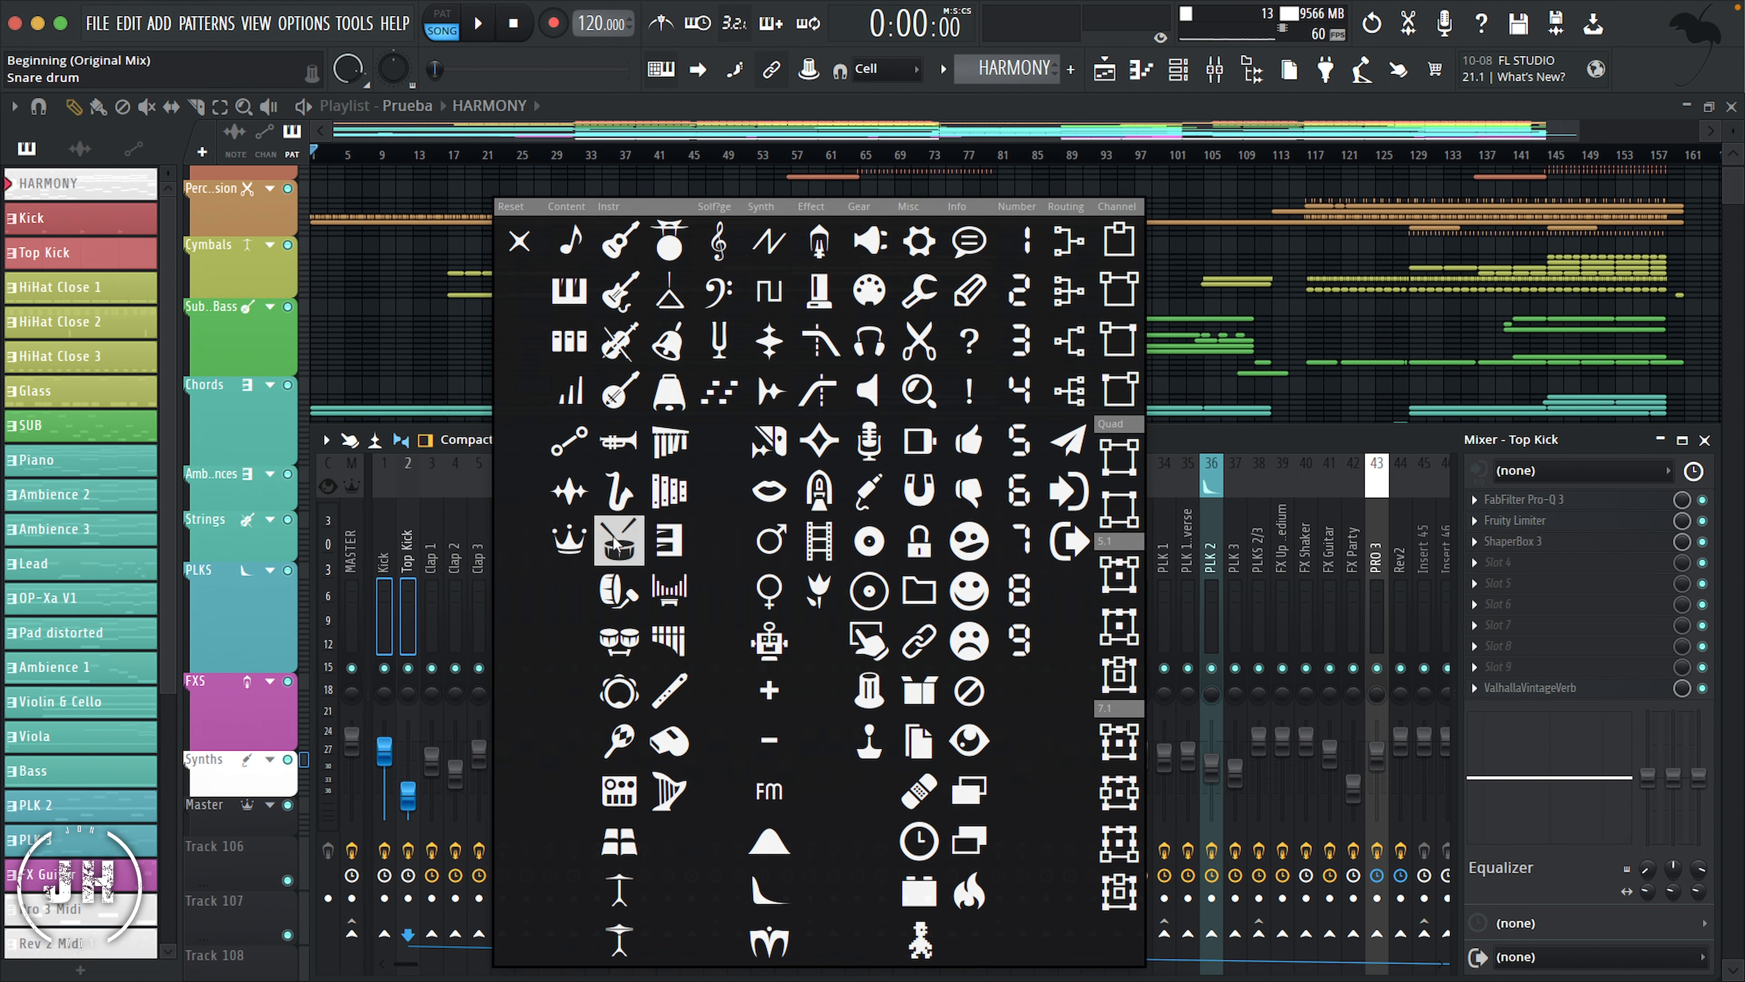
click(618, 590)
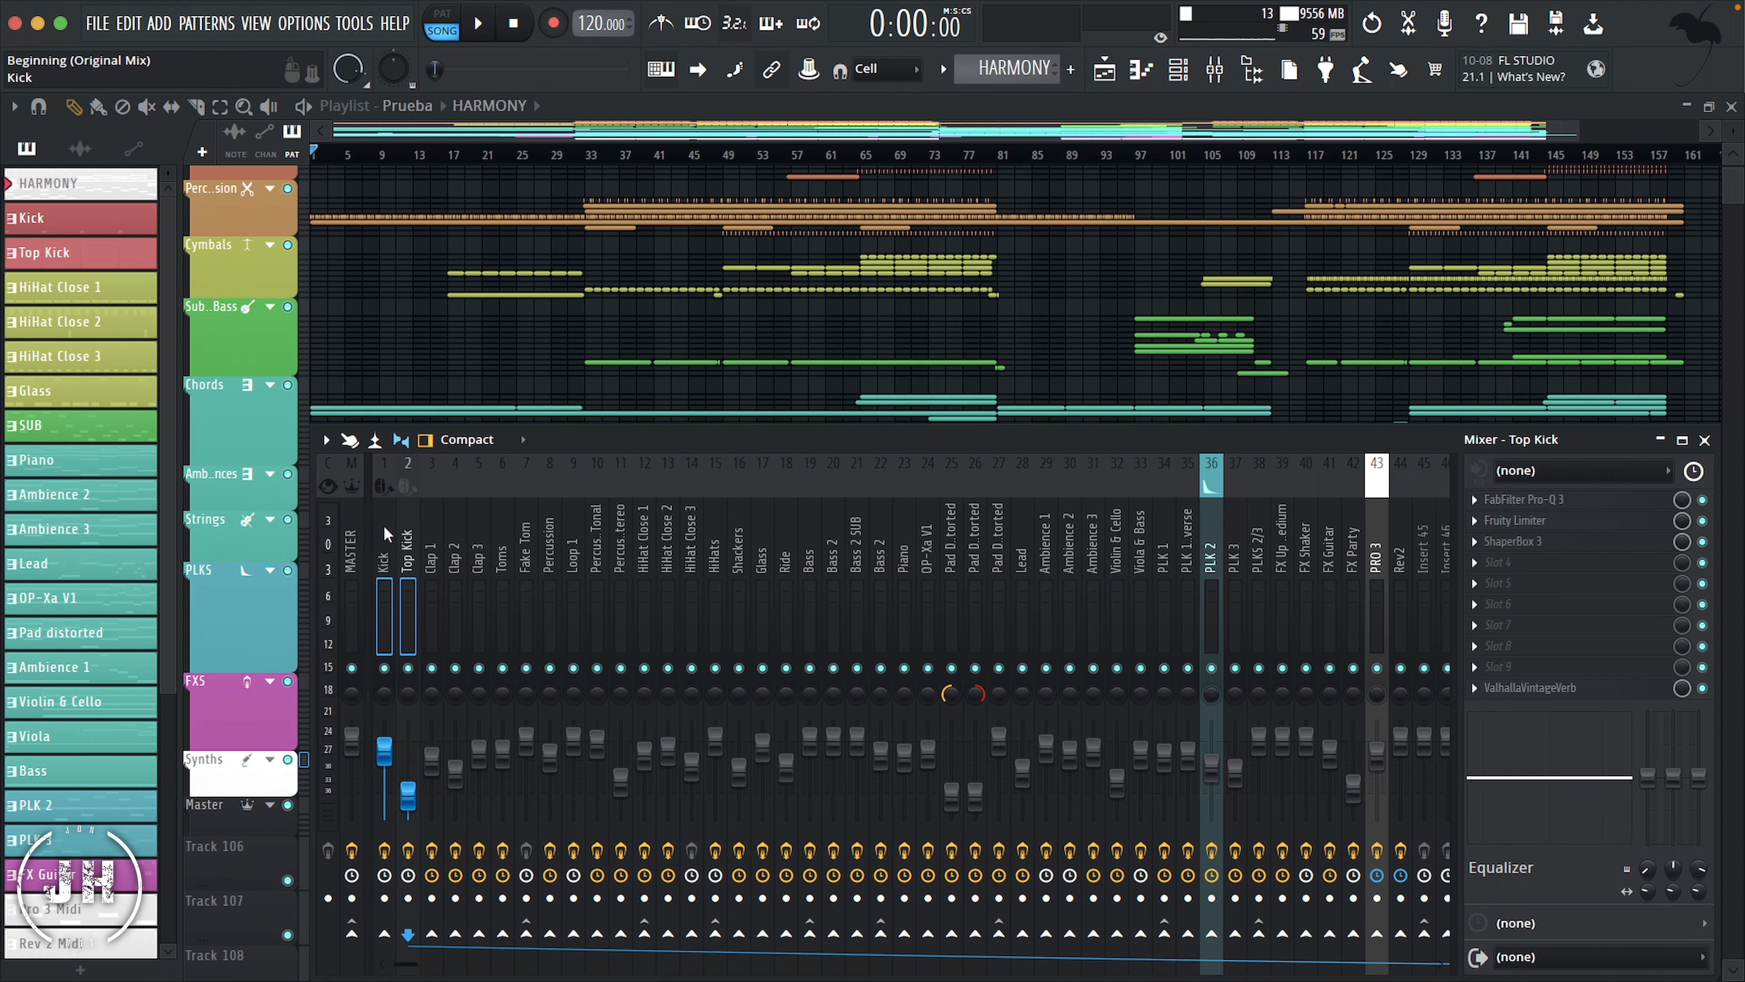
Step: Color the Kick and Top Kick mixer tracks red
right_click(407, 526)
click(469, 394)
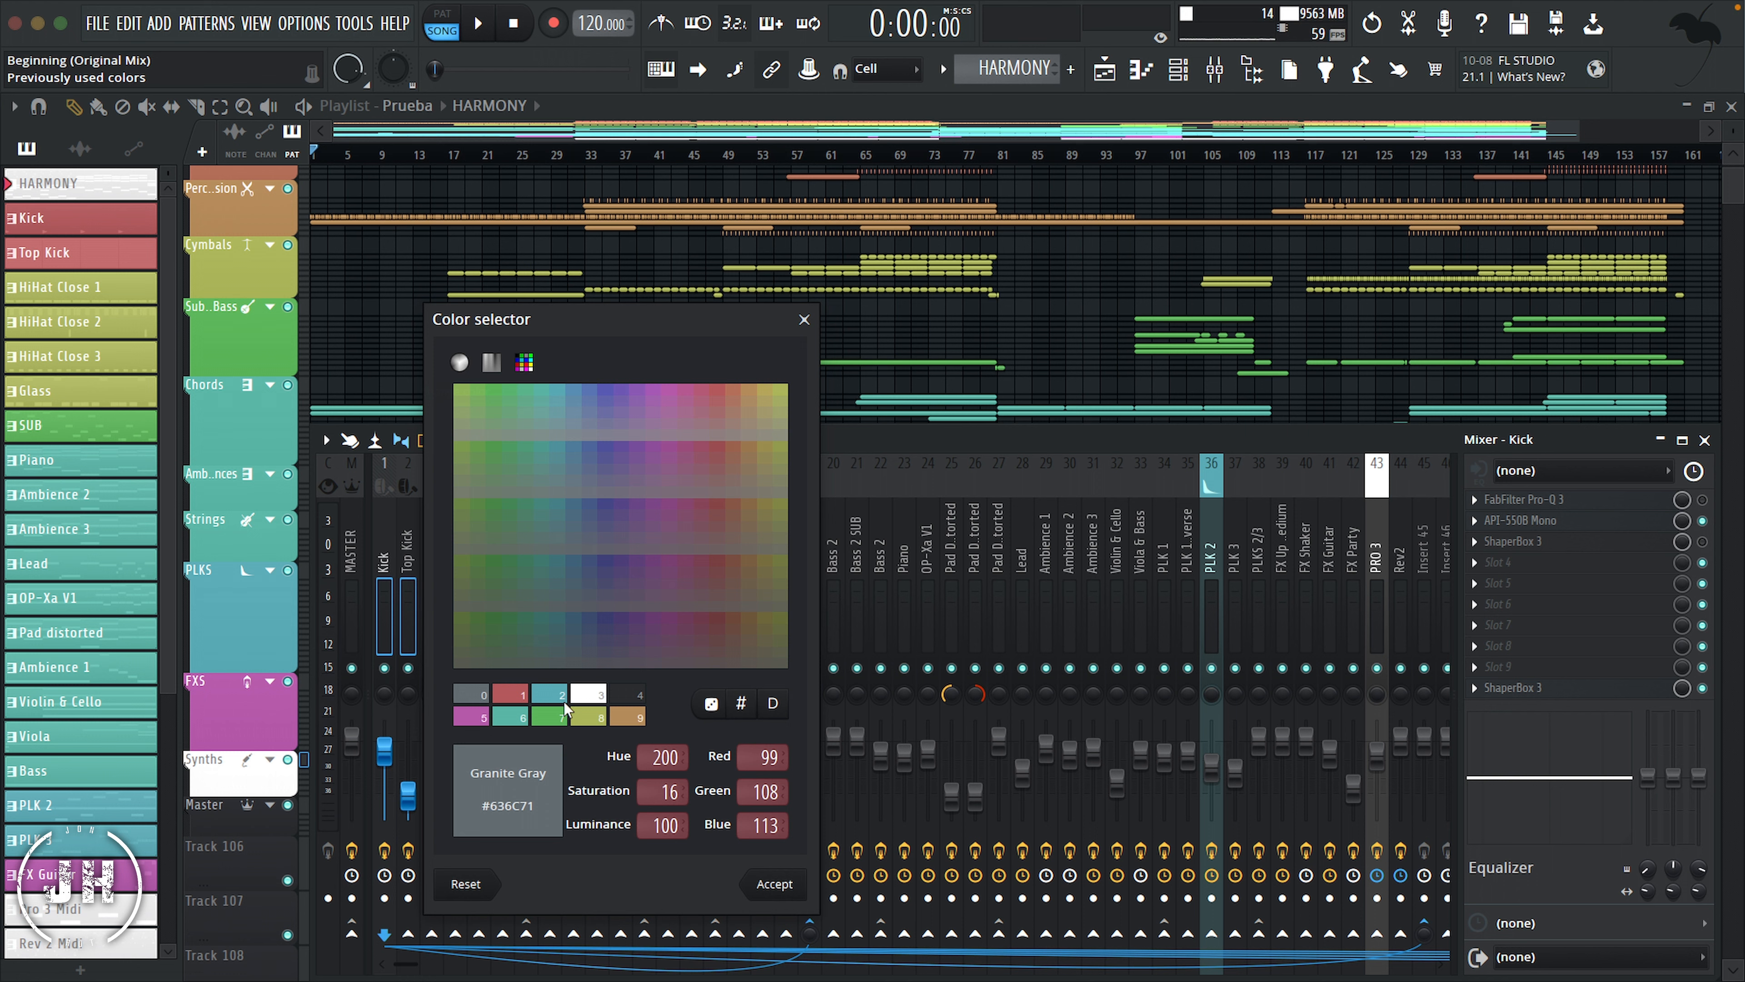
click(719, 391)
click(787, 883)
Step: Give the Clap 1, Clap 2 and Clap 3 mixer tracks a drum icon and color them orange-red
drag(431, 524, 477, 519)
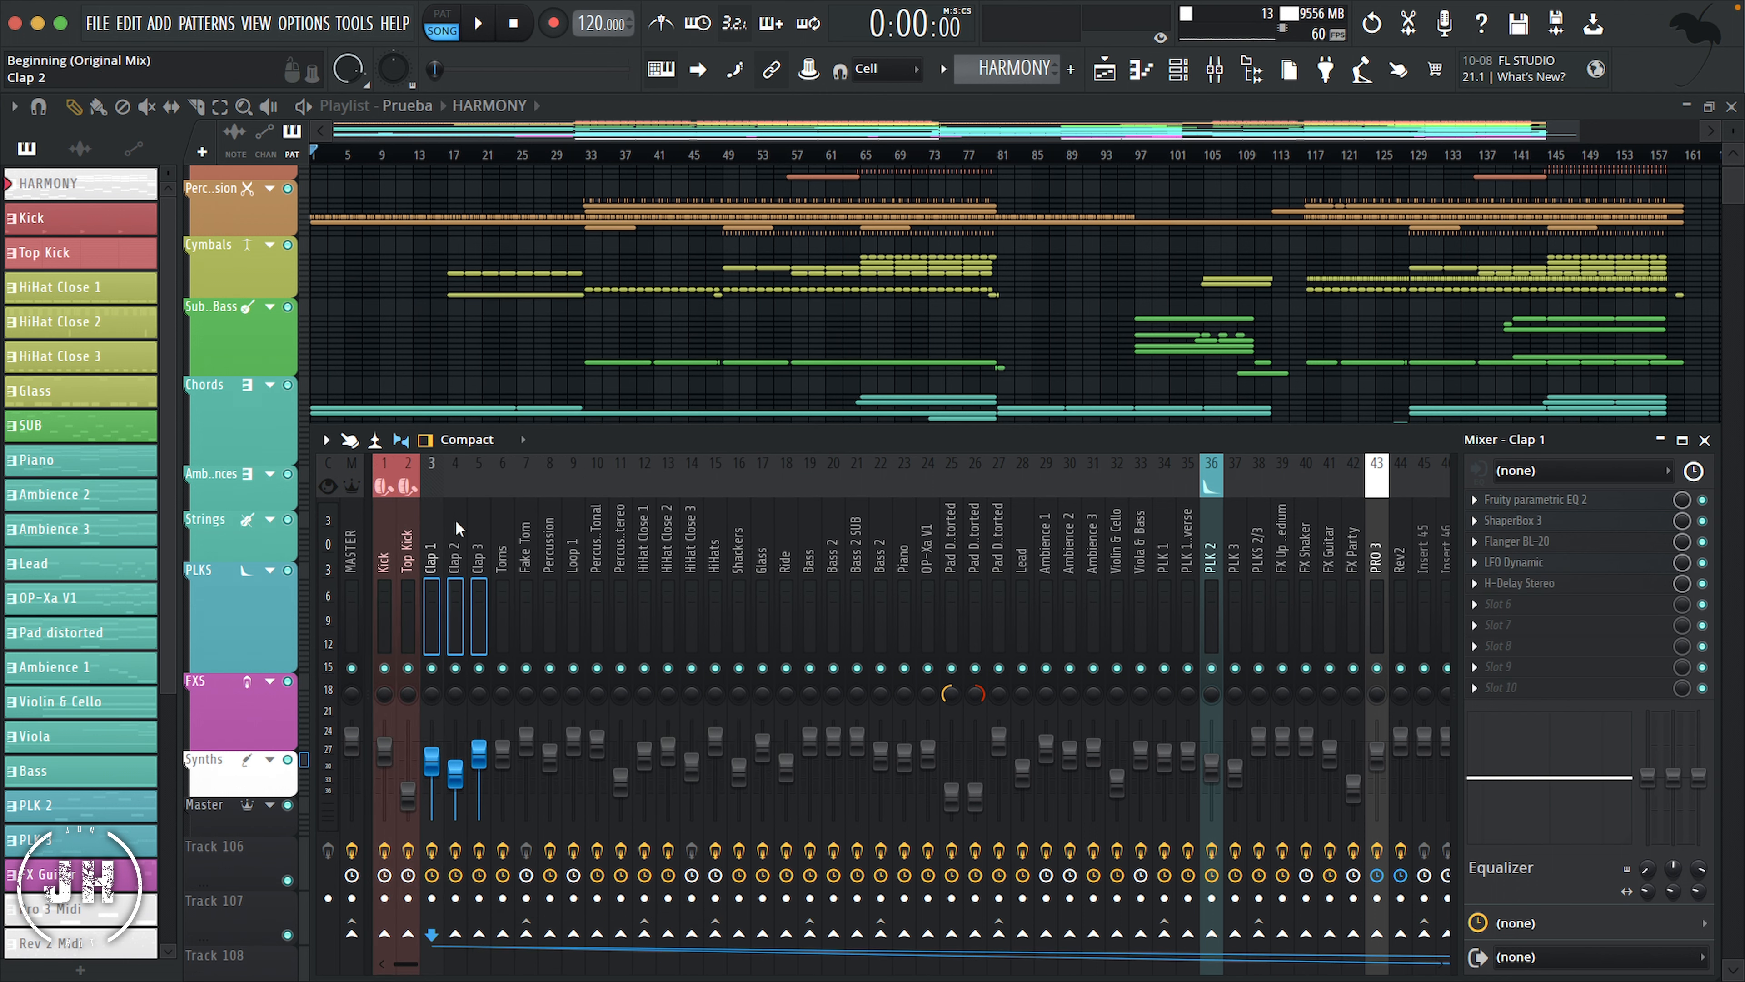
right_click(454, 517)
click(561, 414)
click(686, 650)
right_click(454, 514)
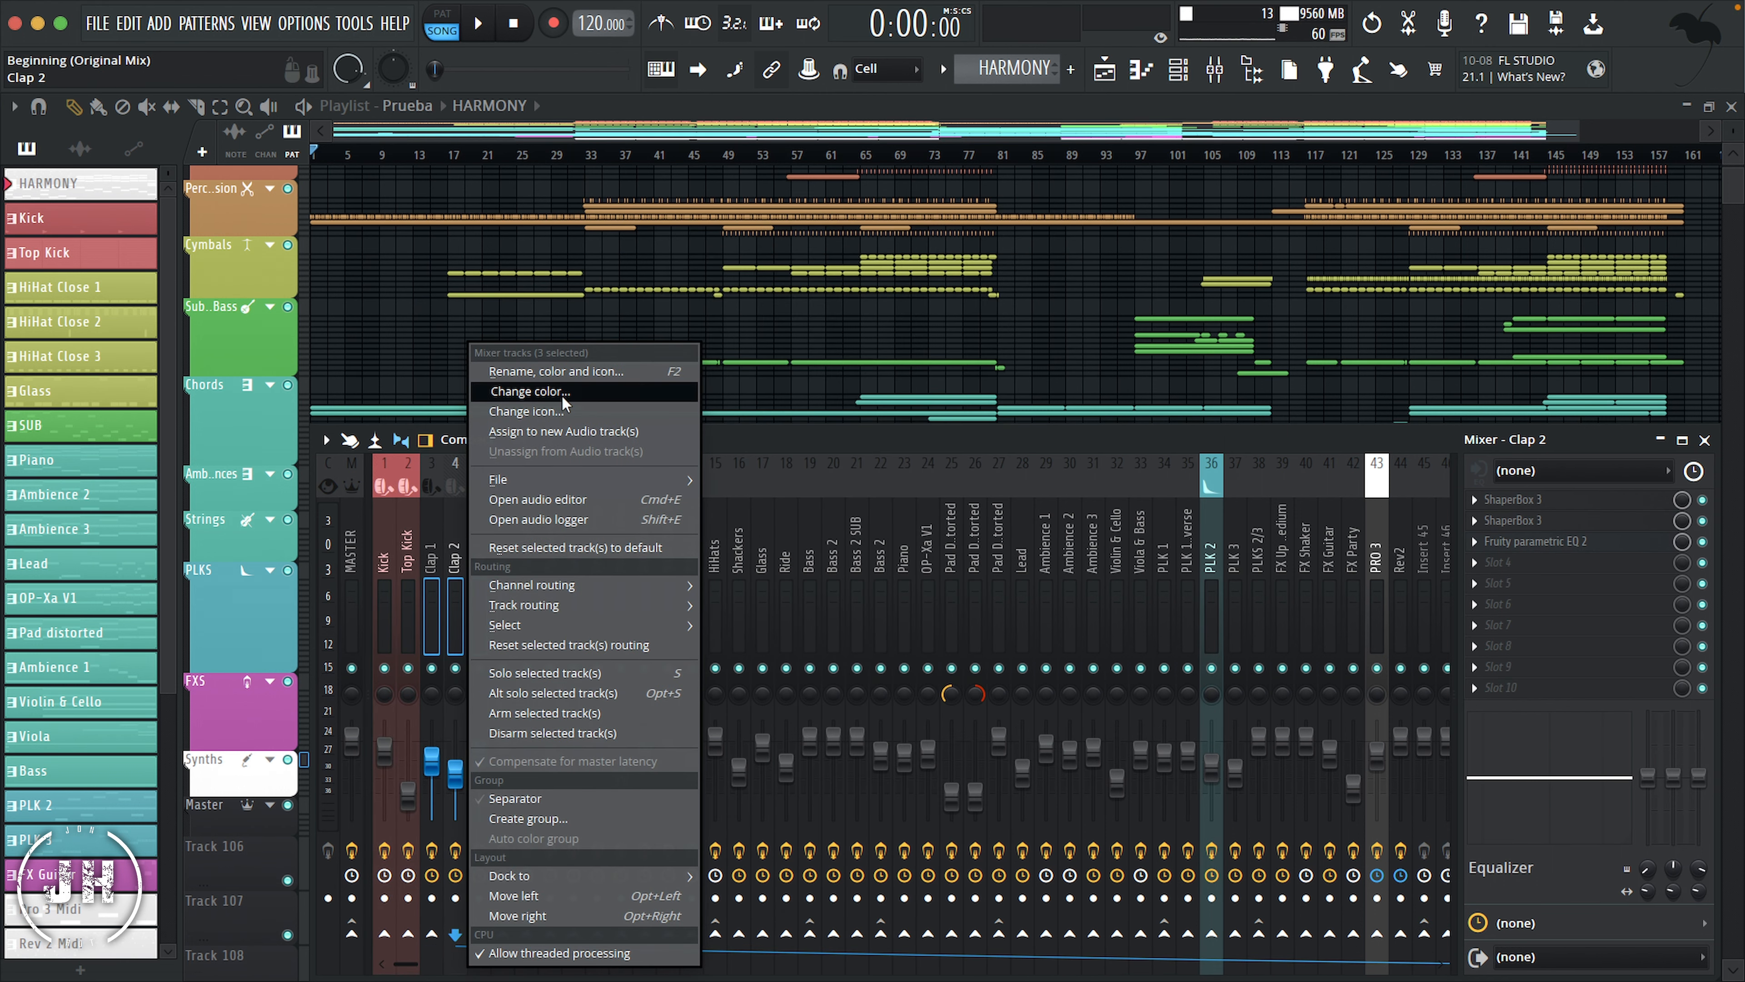
click(561, 396)
click(844, 884)
Step: Color the mixer tracks from Toms through Percussion stereo orange
click(502, 514)
drag(513, 519, 620, 529)
right_click(580, 522)
click(679, 392)
click(677, 699)
click(972, 884)
Step: Give the Toms and Fake Tom mixer tracks a bongos icon and the percussion and loop tracks the scissors icon
drag(503, 519, 785, 525)
right_click(533, 520)
click(626, 411)
click(749, 591)
right_click(548, 510)
click(646, 411)
click(1073, 341)
Step: Color the mixer tracks from HiHat Close 1 through Ride yellow-green
right_click(743, 512)
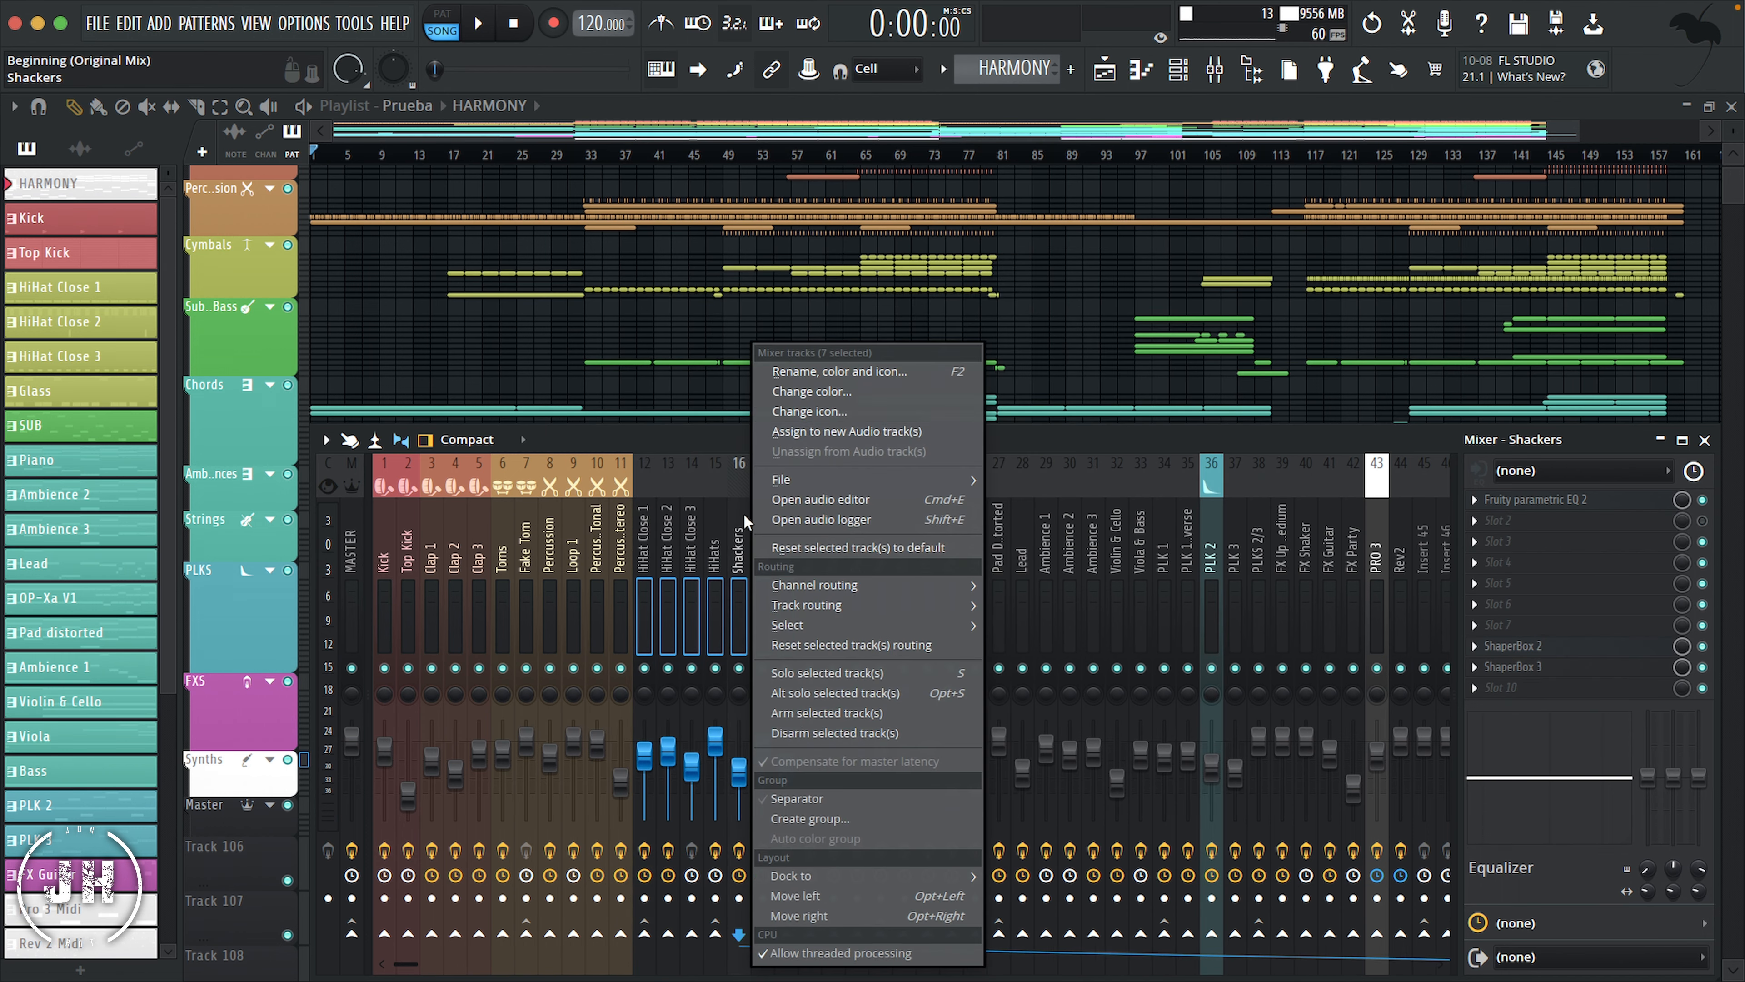
click(842, 391)
click(958, 699)
click(1153, 885)
Step: Give the three HiHat Close mixer tracks a cymbal stand icon and the Shackers track the shaker icon
drag(643, 522, 689, 521)
right_click(675, 519)
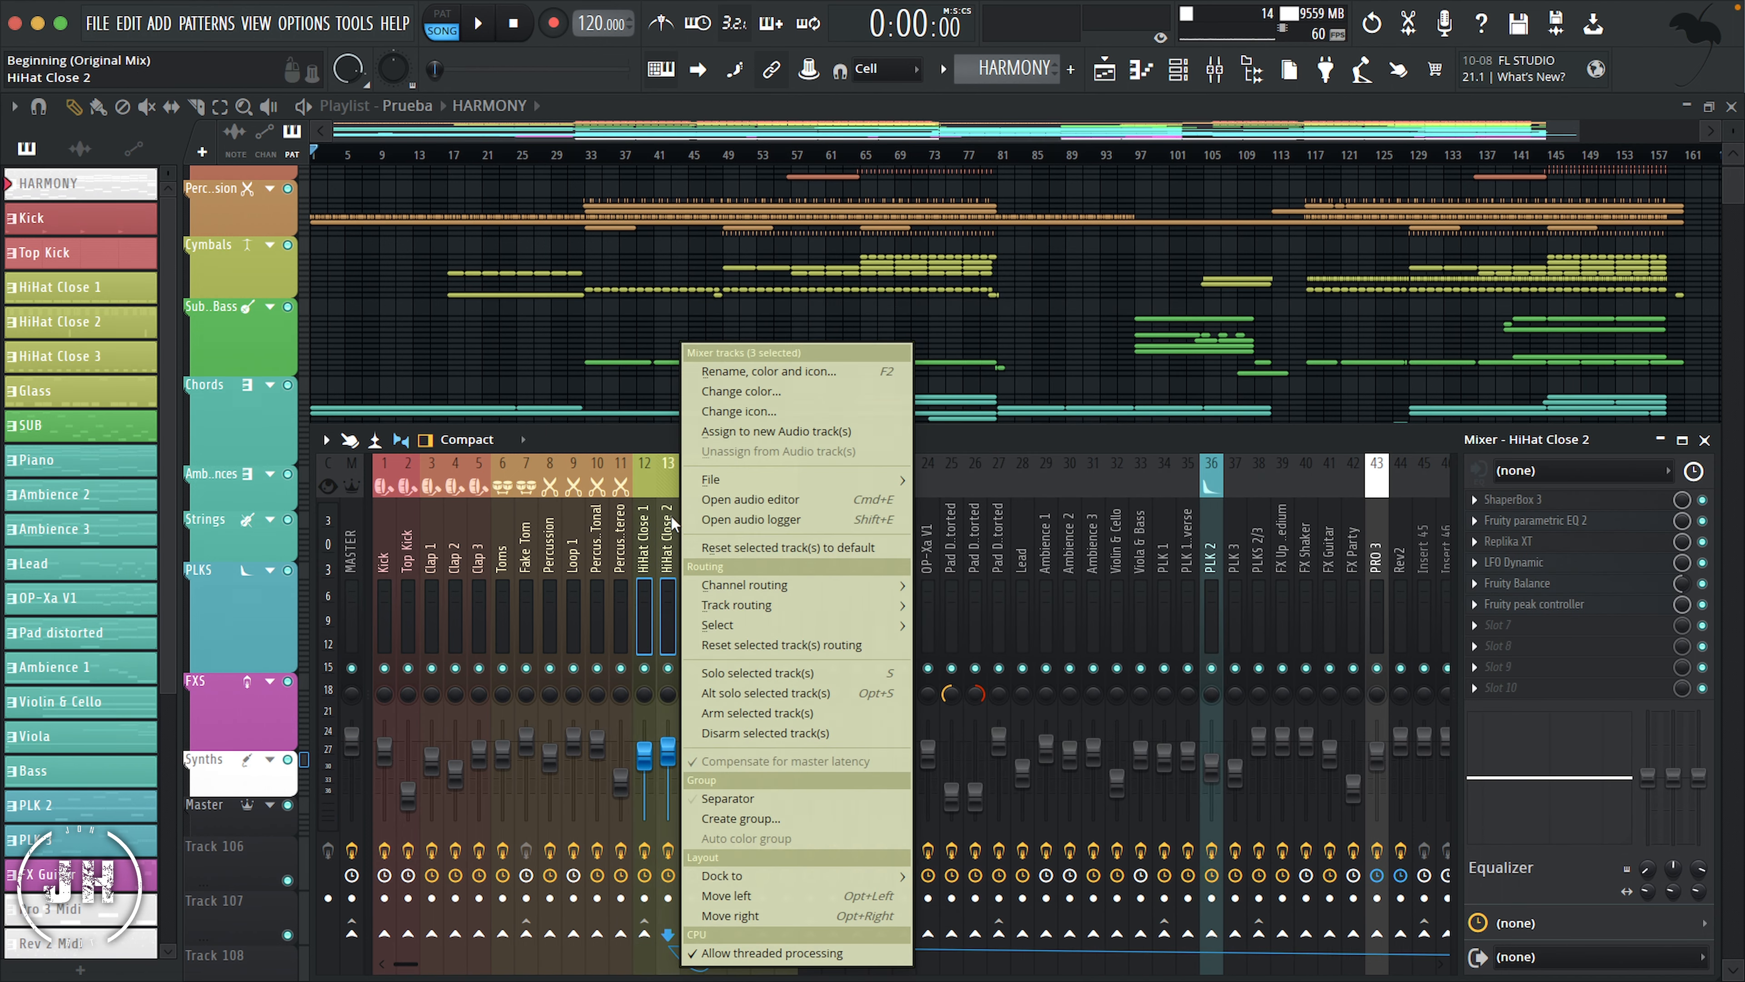
click(751, 411)
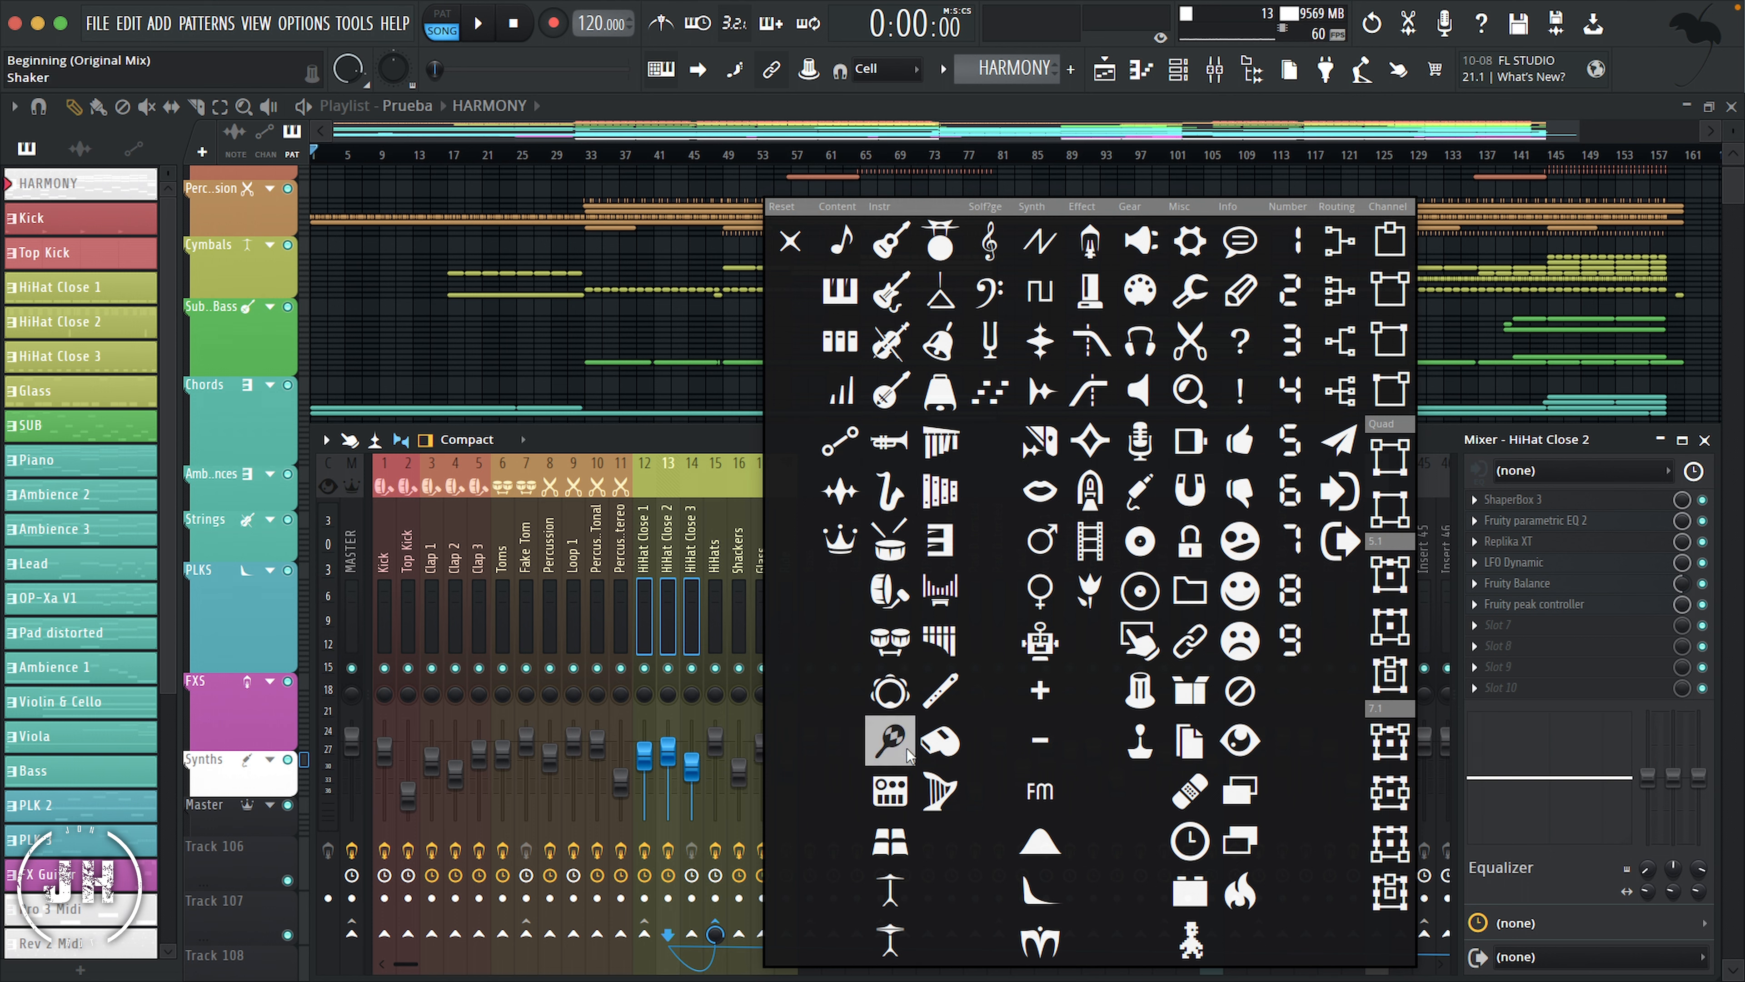
click(891, 940)
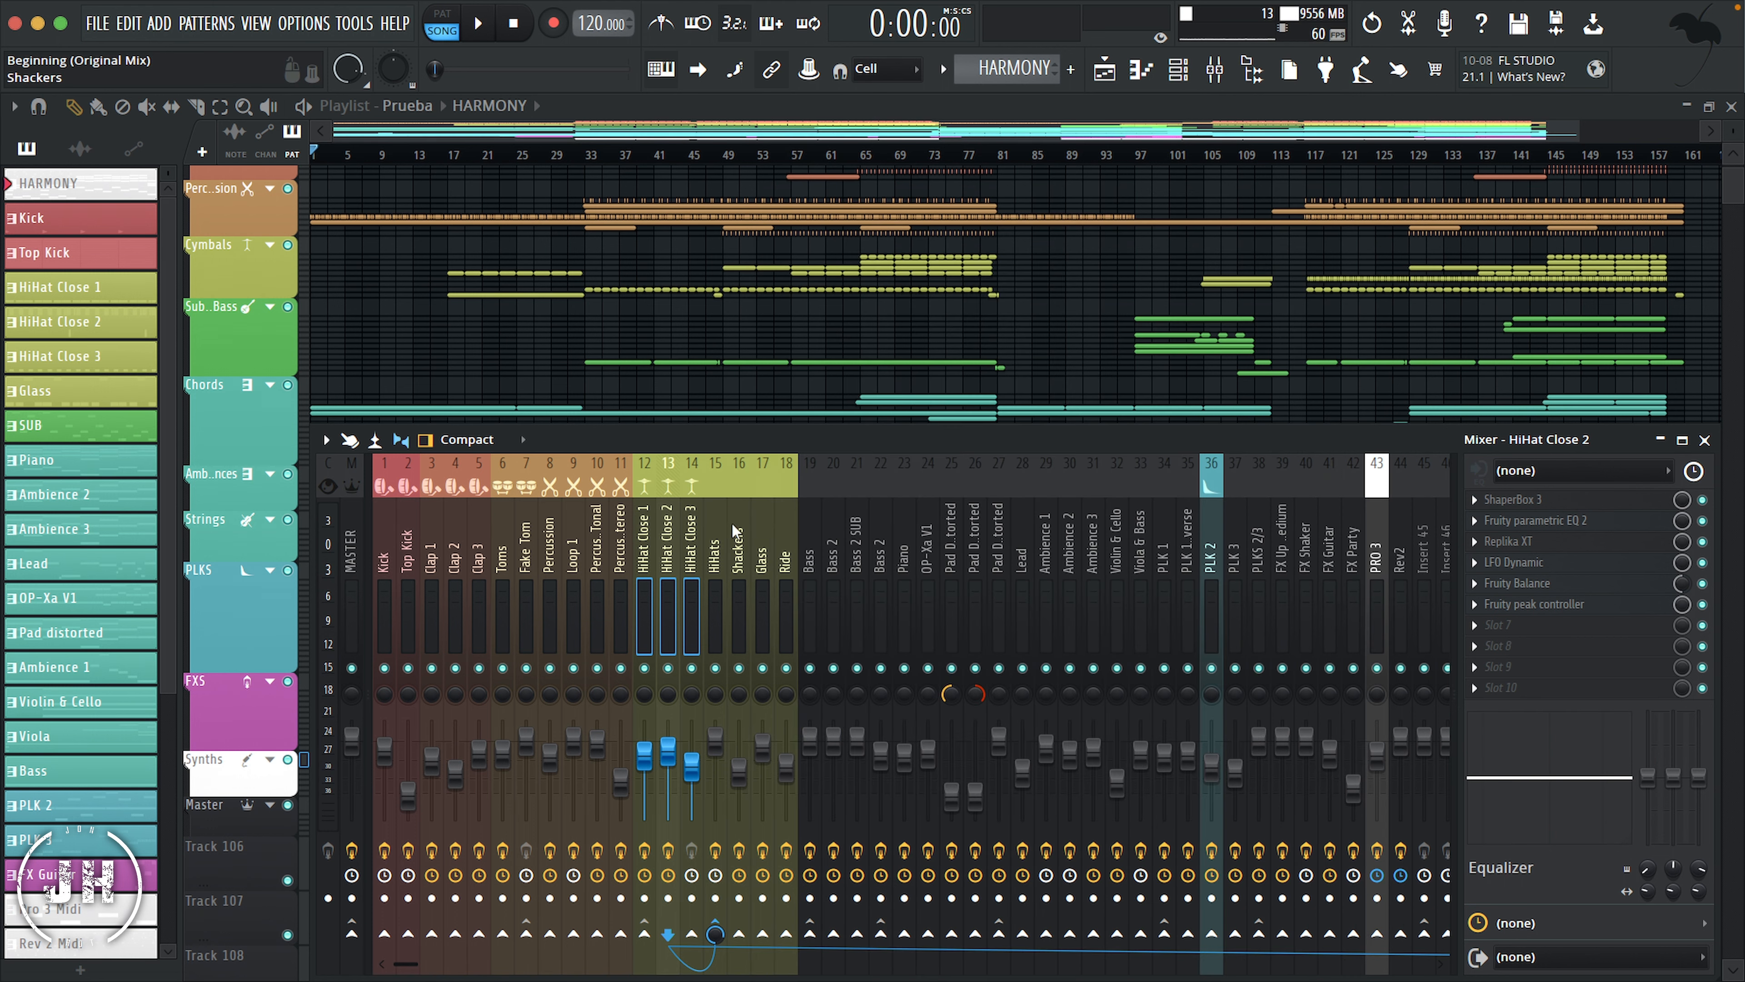
right_click(733, 524)
click(824, 413)
click(963, 742)
Step: Give the Glass mixer track the triangle icon and the Ride track the drum kit icon
right_click(759, 523)
click(883, 412)
click(1059, 296)
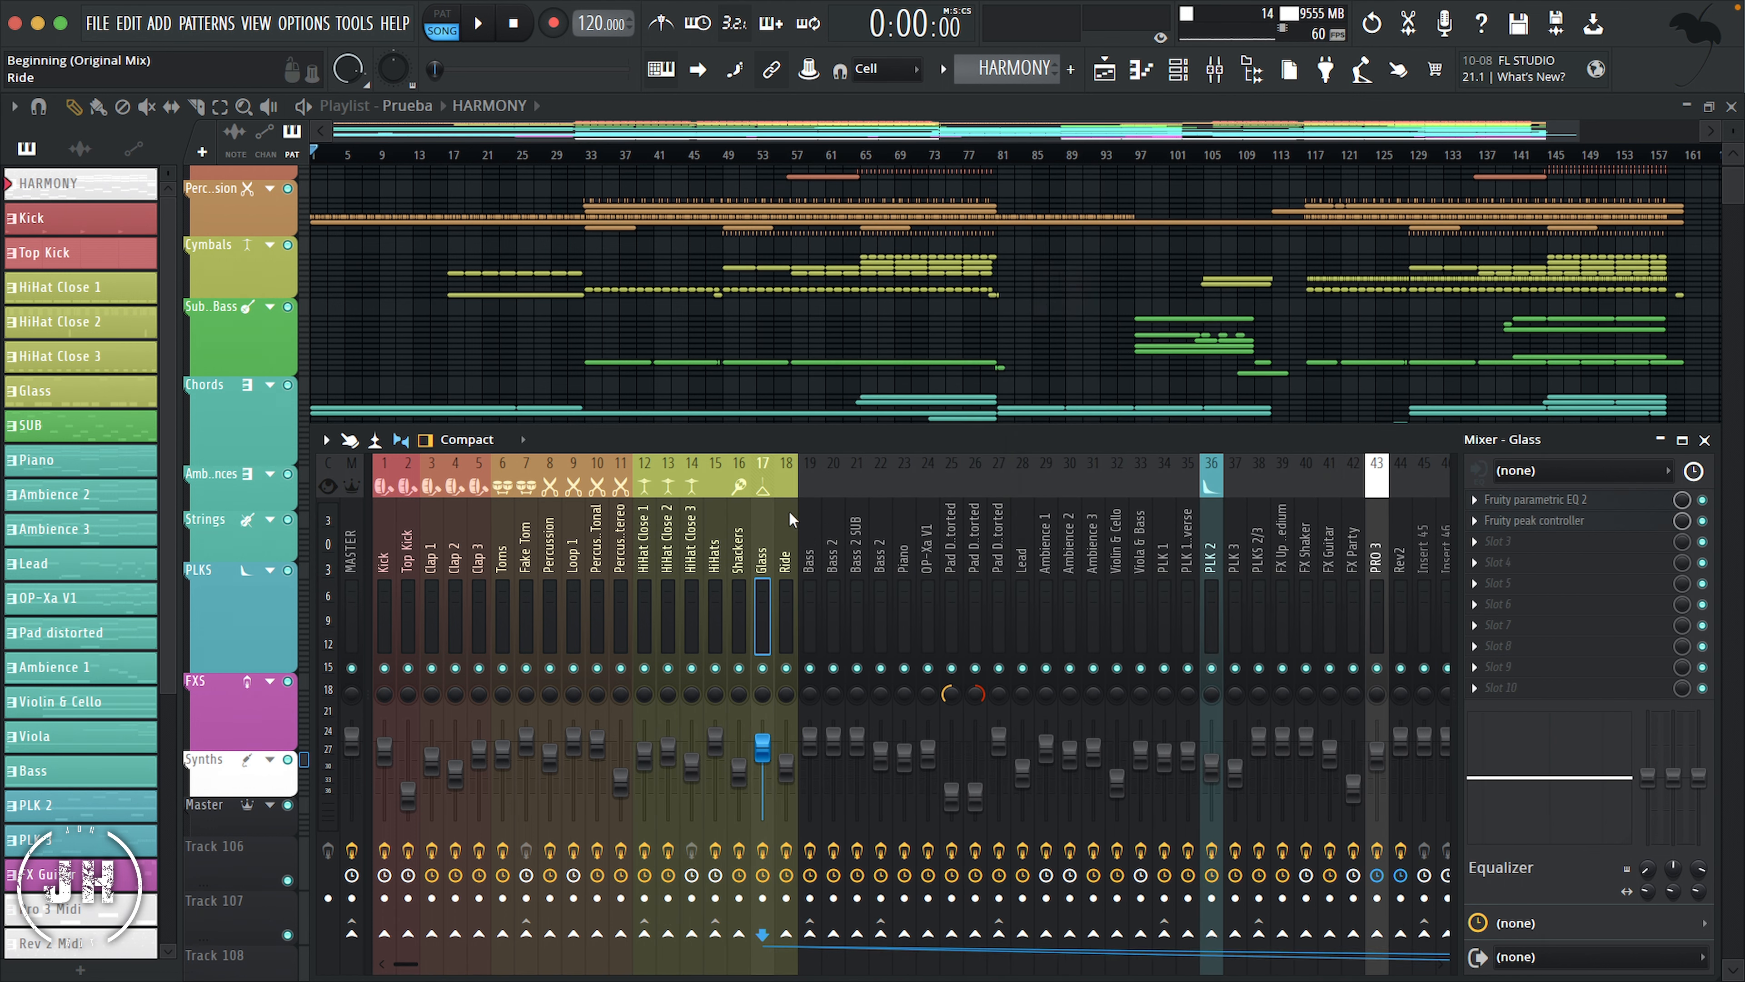
right_click(786, 529)
click(909, 408)
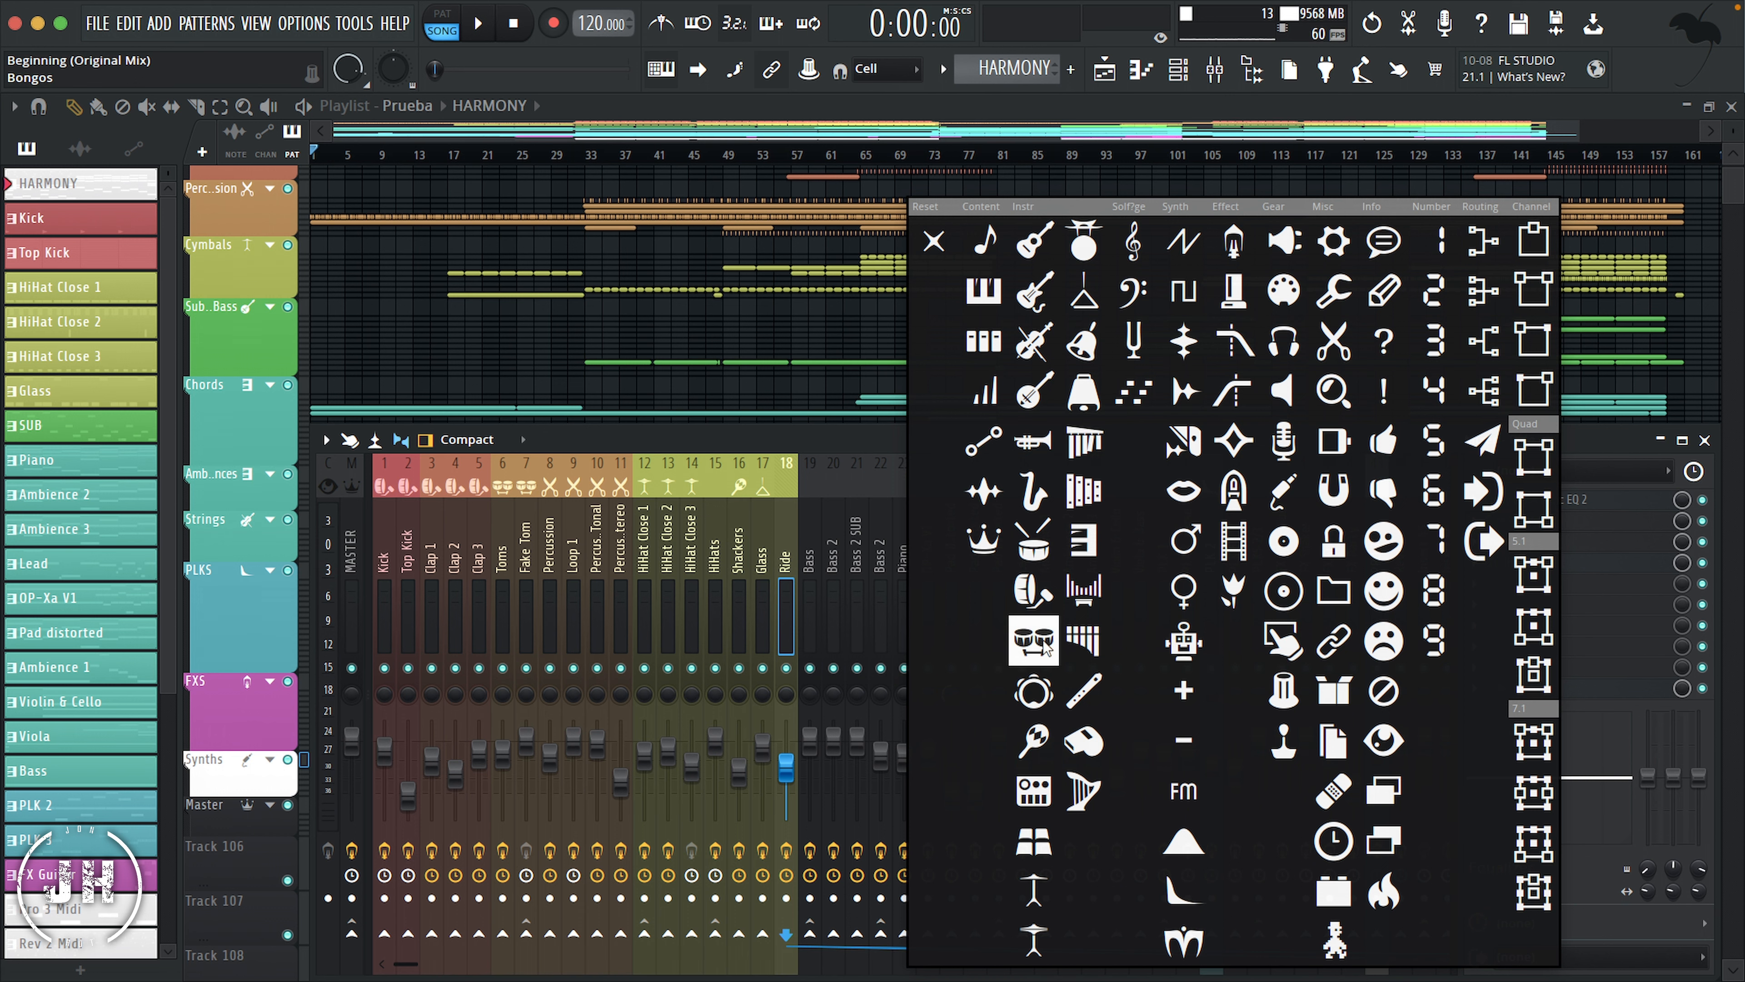
click(1084, 240)
Step: Give the four bass mixer tracks, 19 through 22, a guitar icon and color them green
click(812, 522)
drag(814, 524, 881, 524)
right_click(838, 521)
click(930, 416)
click(1134, 372)
right_click(848, 524)
click(957, 393)
click(1002, 692)
click(1262, 881)
Step: Color the mixer tracks from Piano through Viola & Bass teal
drag(906, 524, 1138, 520)
right_click(1029, 522)
click(1142, 392)
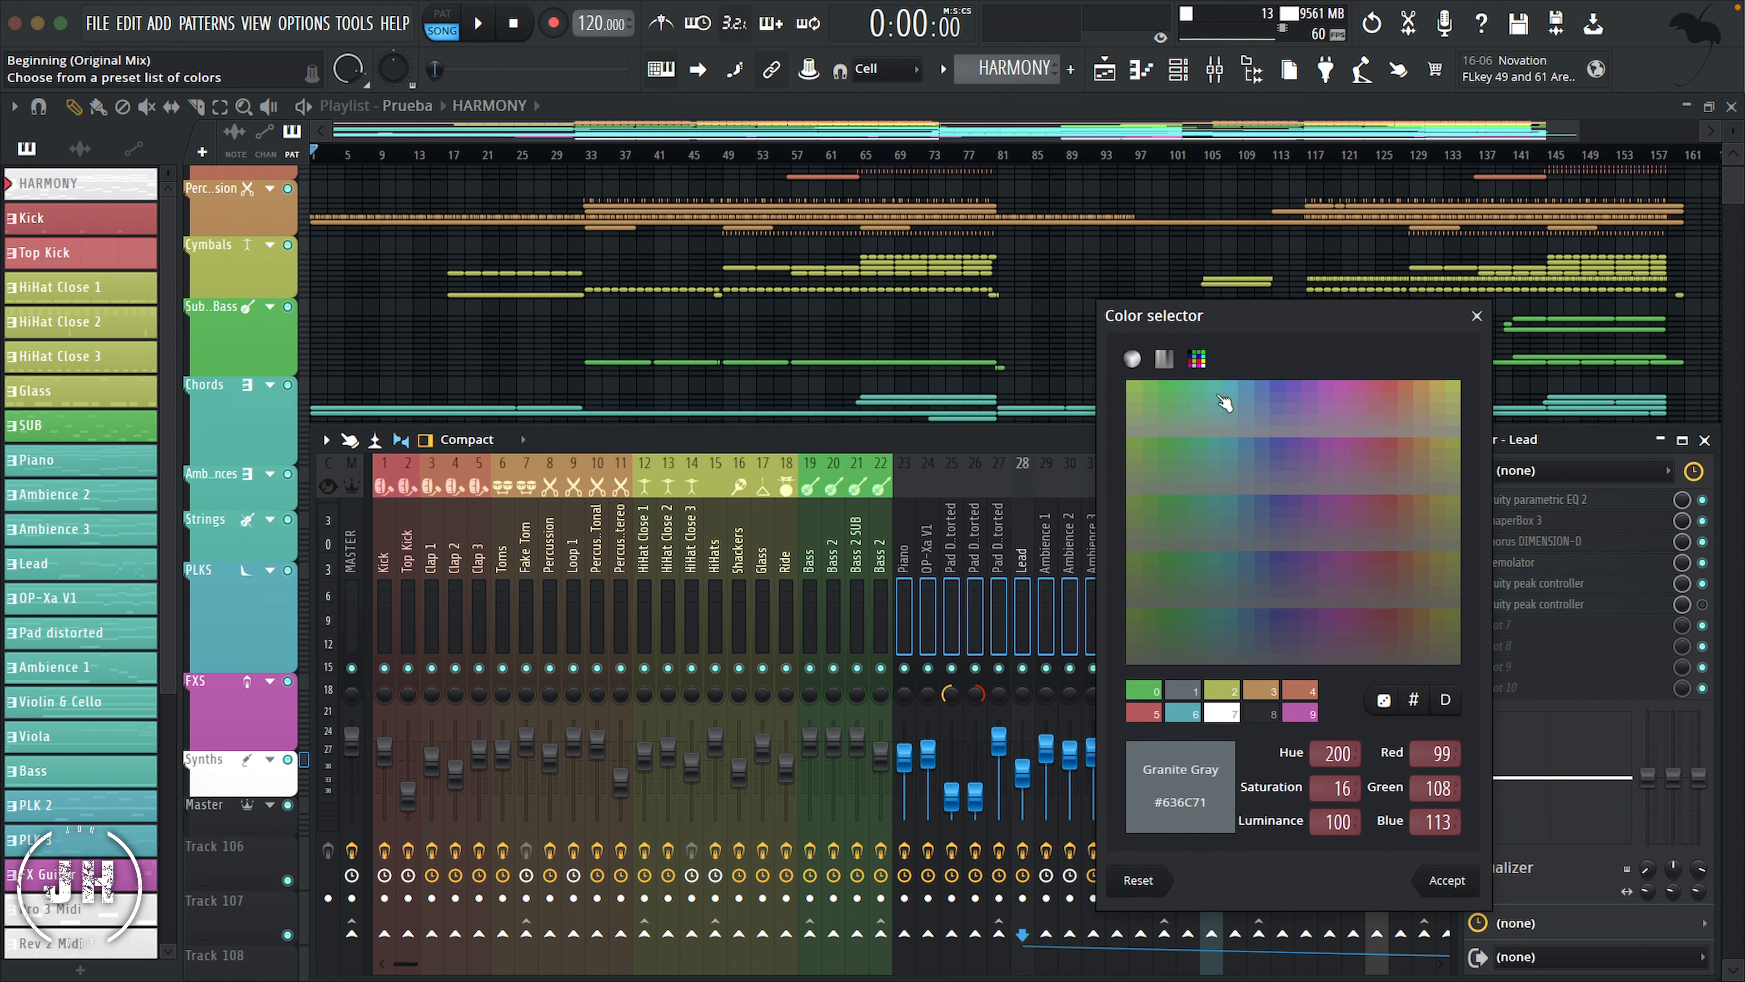
click(1181, 713)
click(1444, 880)
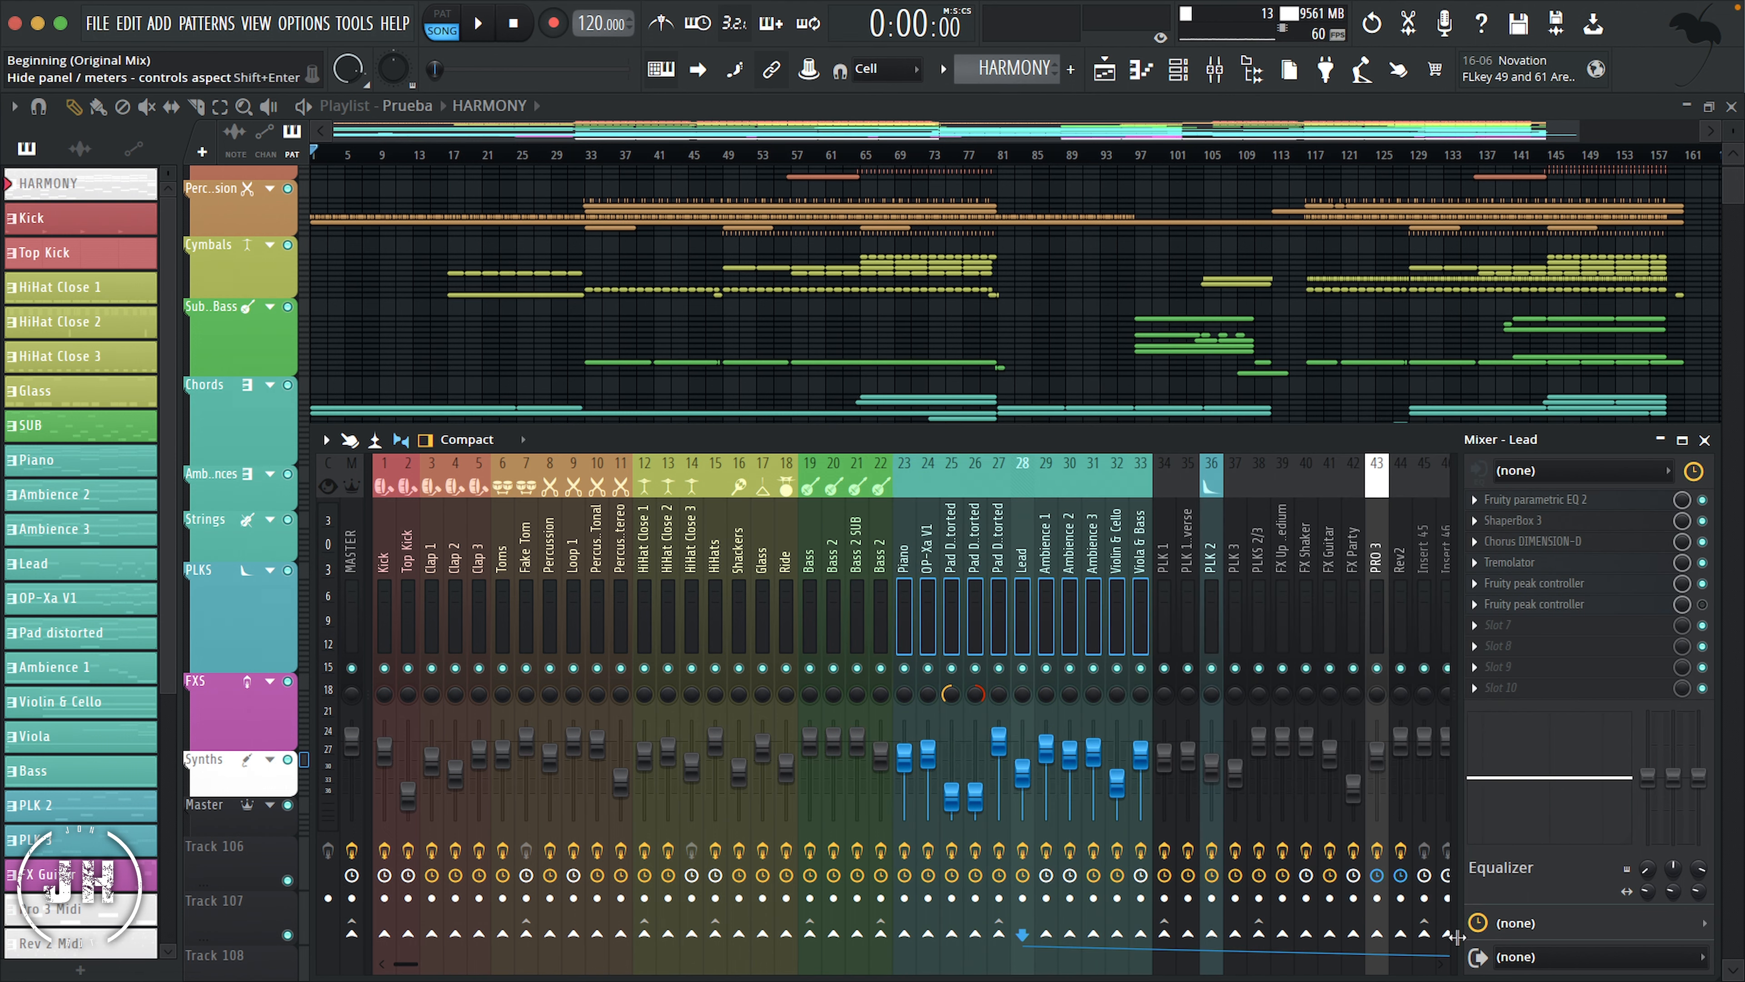
Step: Give the mixer tracks from Piano through Ambience 3 the keyboard icon, and the Violin & Cello and Viola & Bass tracks a violin icon
right_click(909, 522)
click(1012, 409)
click(1188, 541)
drag(1117, 536, 1143, 530)
right_click(1143, 531)
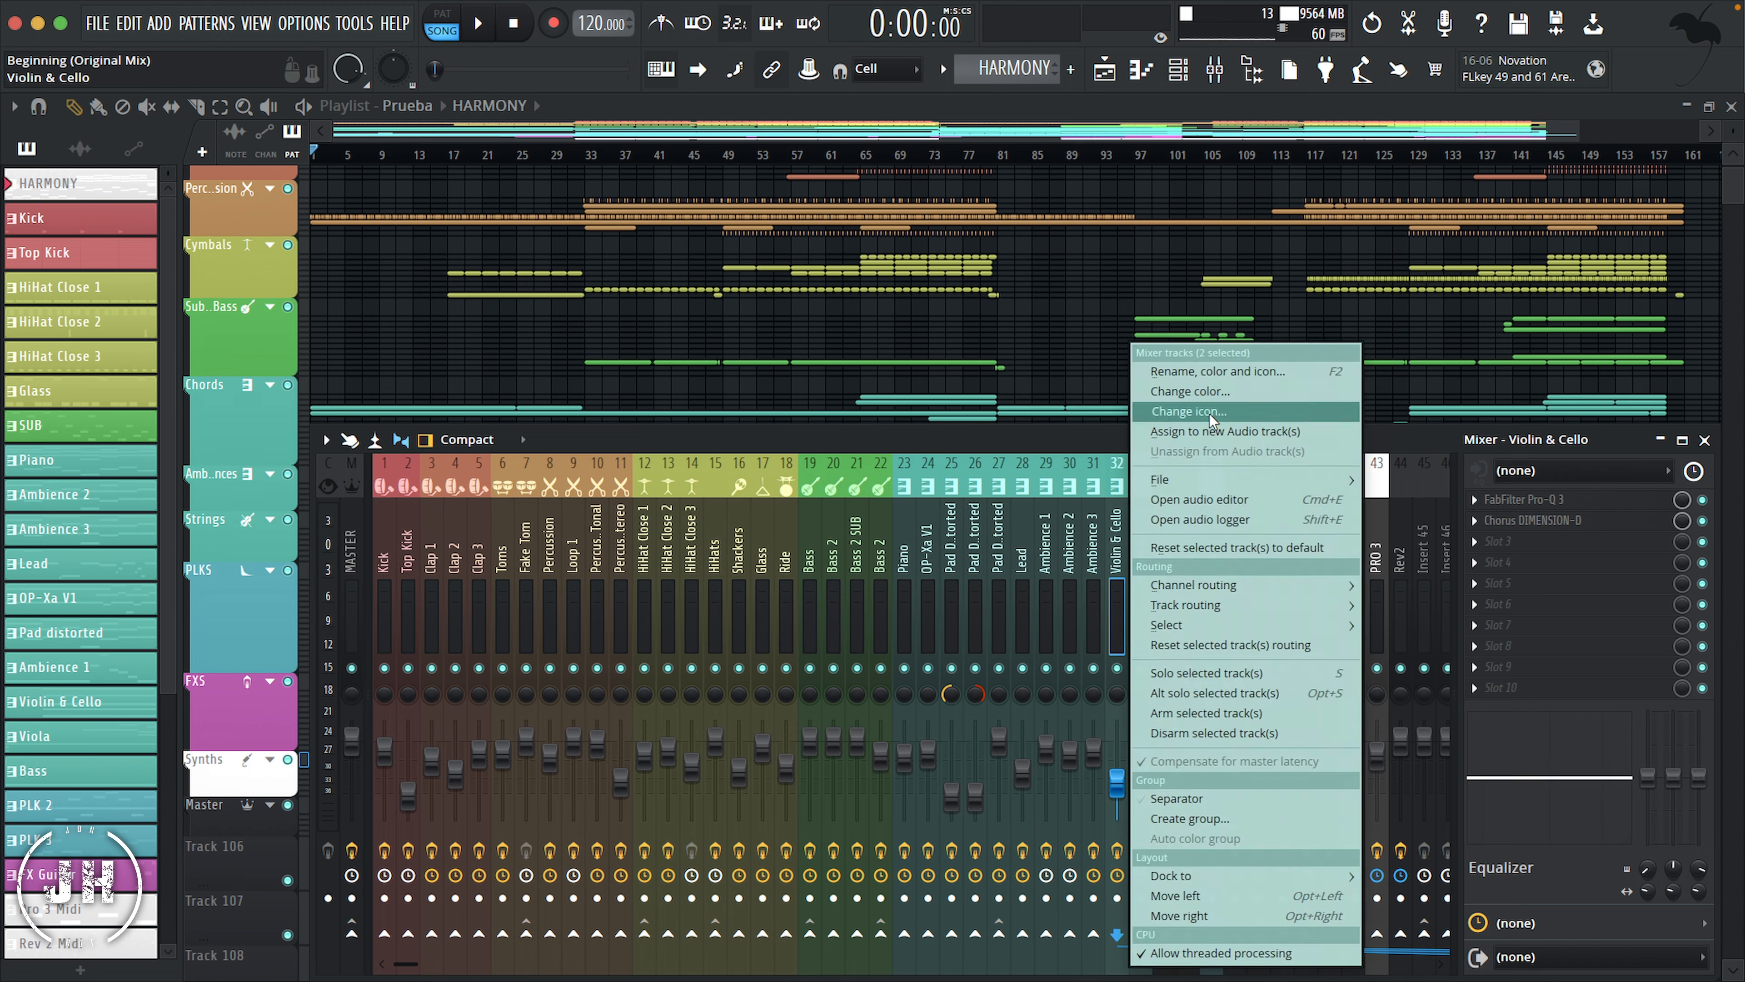
click(1223, 416)
click(1237, 349)
Step: Give the mixer tracks from PLK 1 through PLKS 2/3 the decaying envelope icon and color them light blue
scroll(876, 523, down, 4)
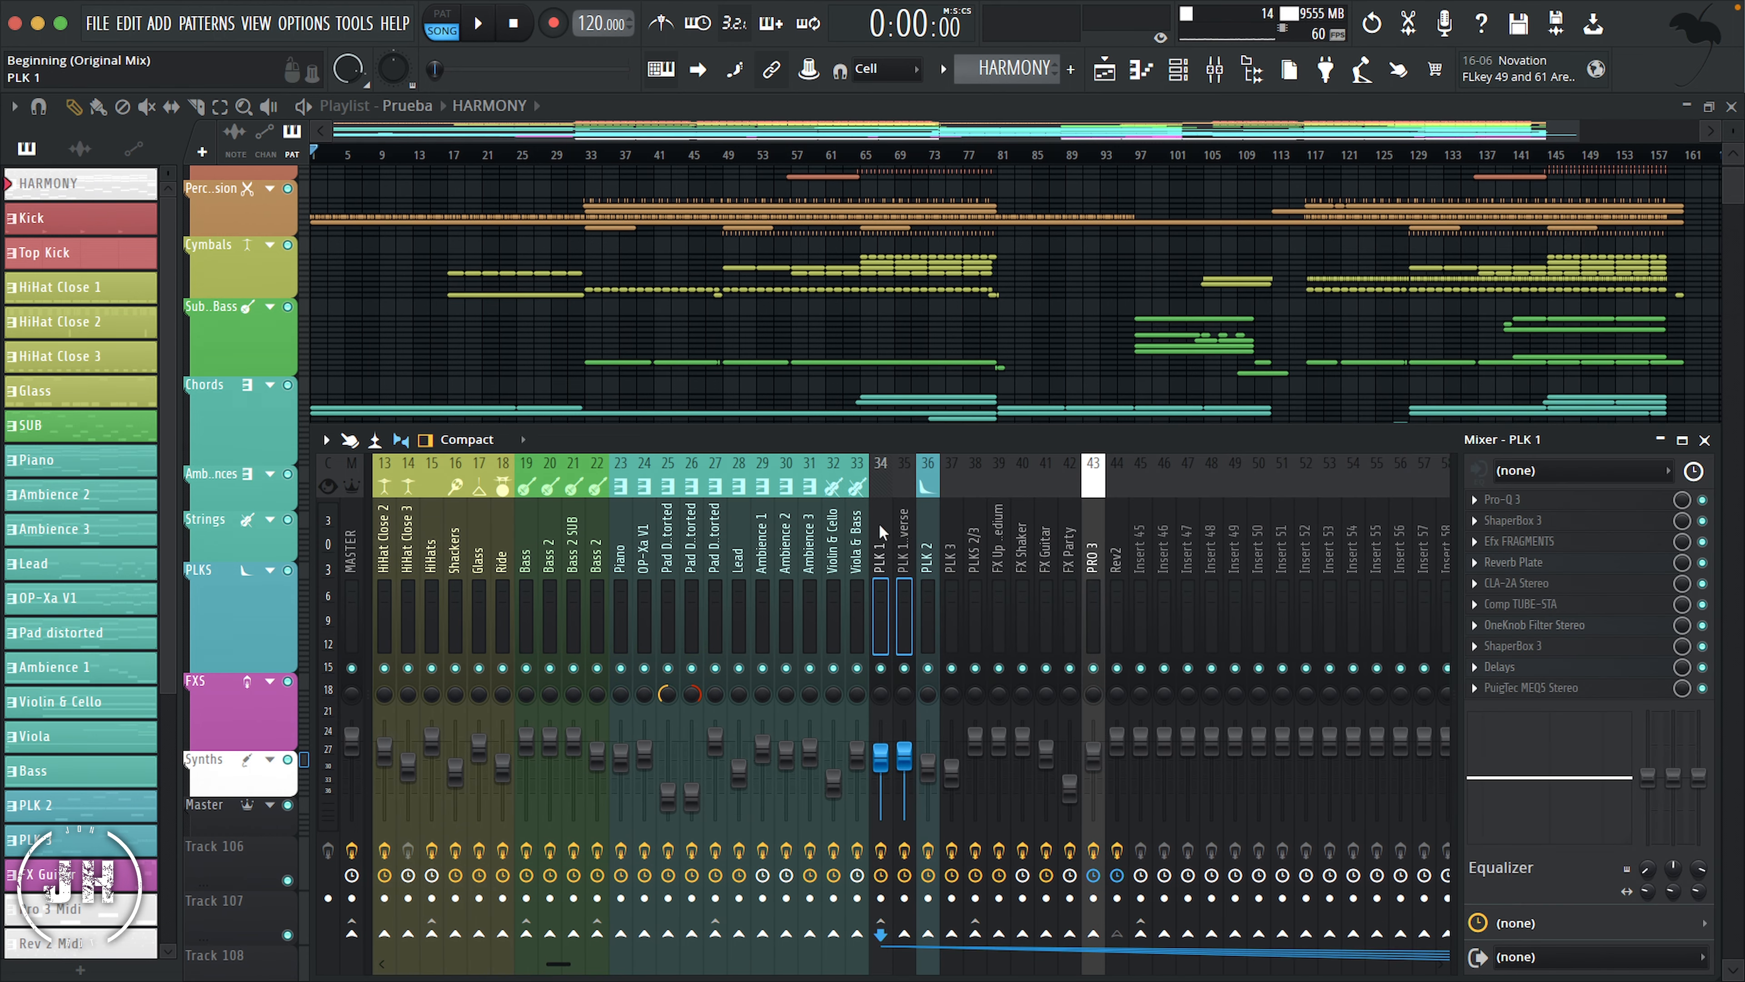
drag(879, 521, 975, 528)
right_click(975, 529)
click(1048, 410)
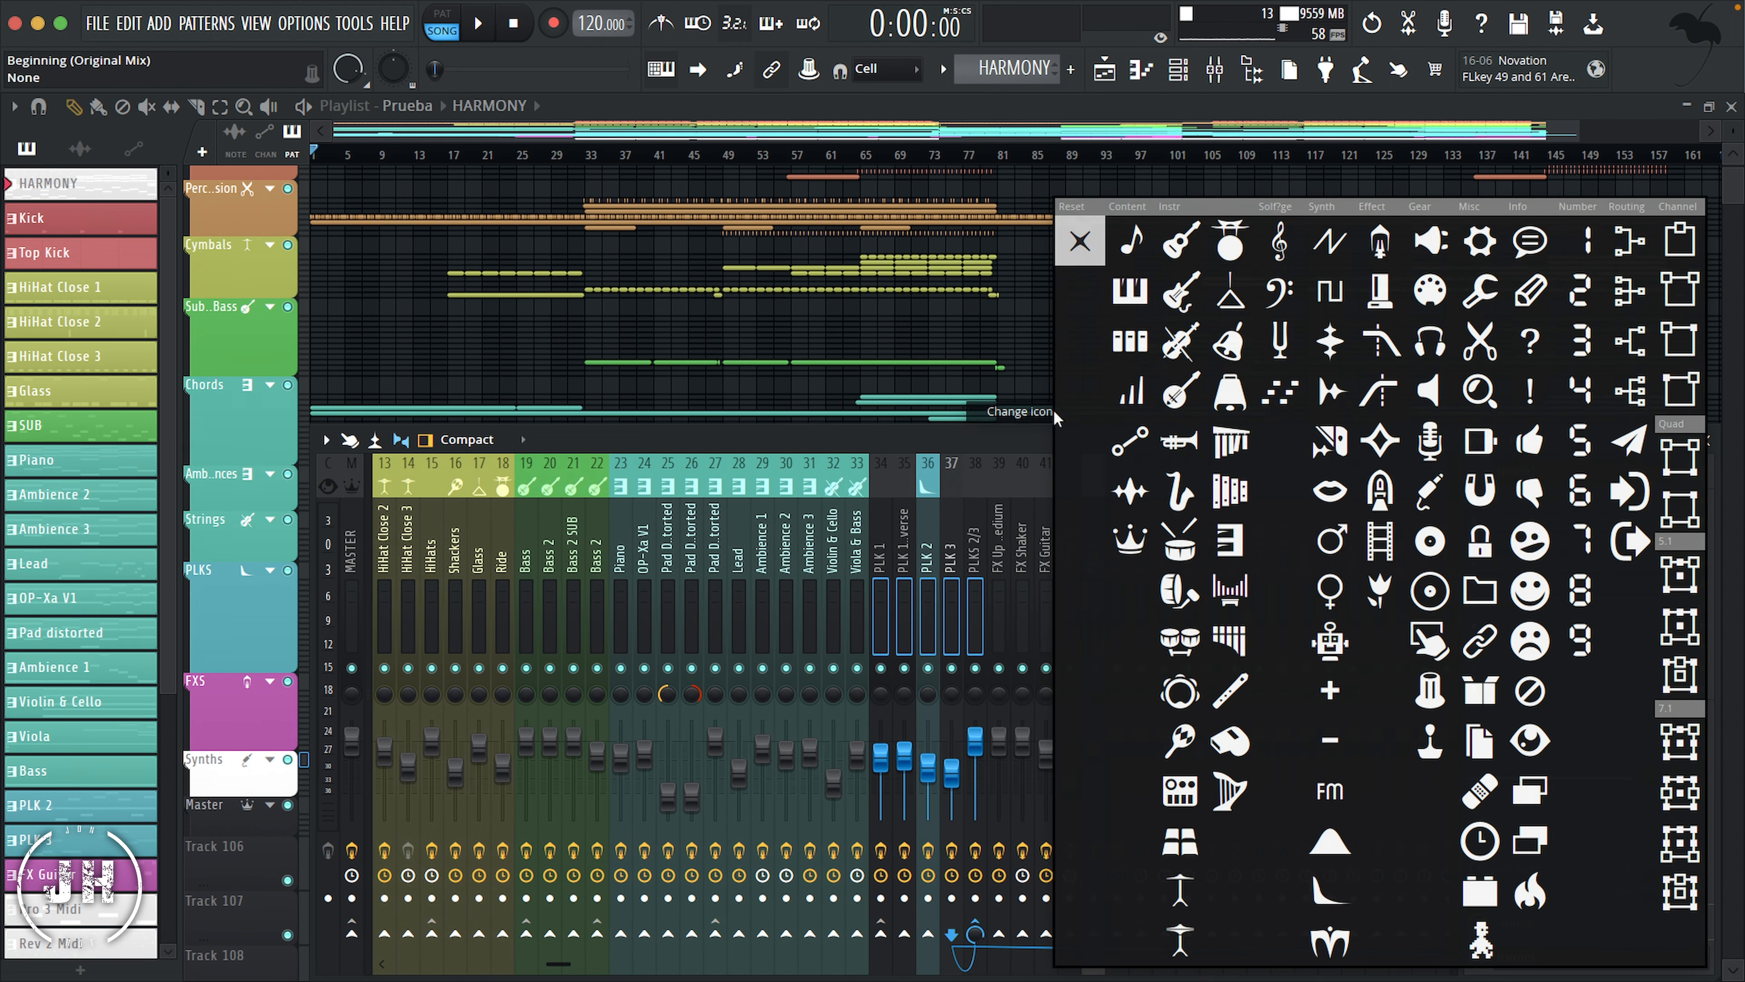
click(1331, 889)
right_click(950, 506)
click(1031, 392)
double_click(1137, 398)
Step: Give the four FX mixer tracks, 39 through 42, an effect icon and color them magenta
click(998, 520)
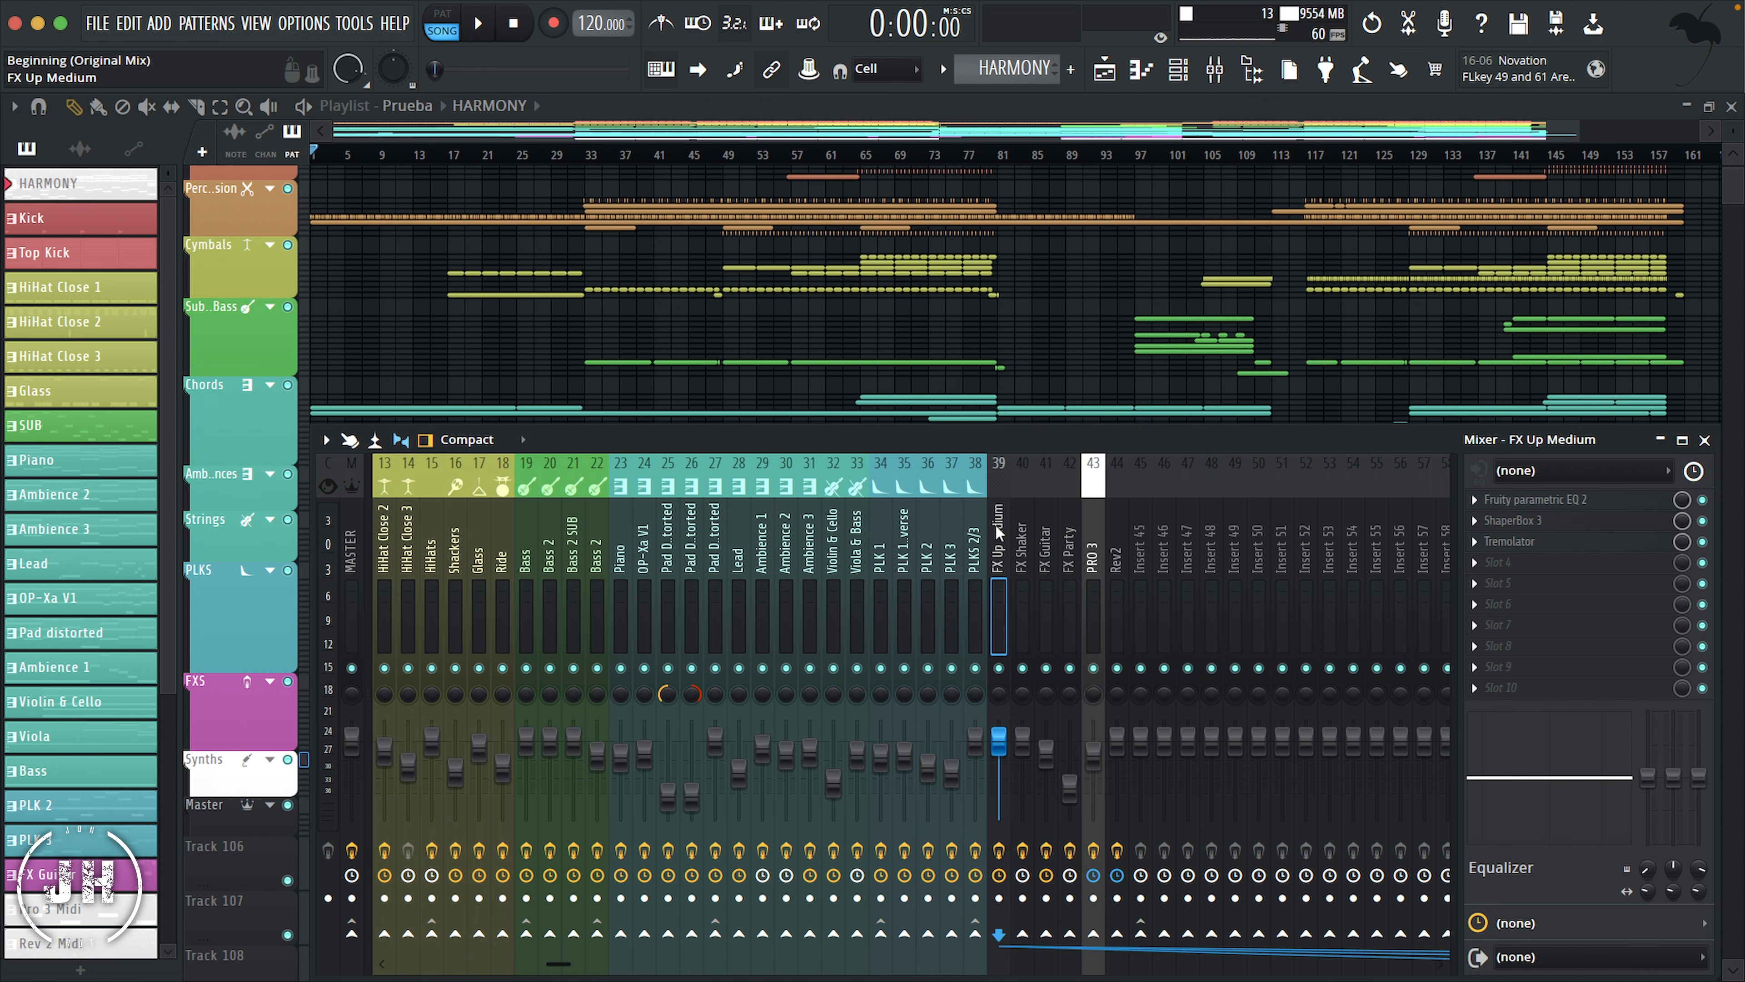
right_click(998, 514)
mouse_move(1114, 477)
click(1110, 410)
click(1103, 514)
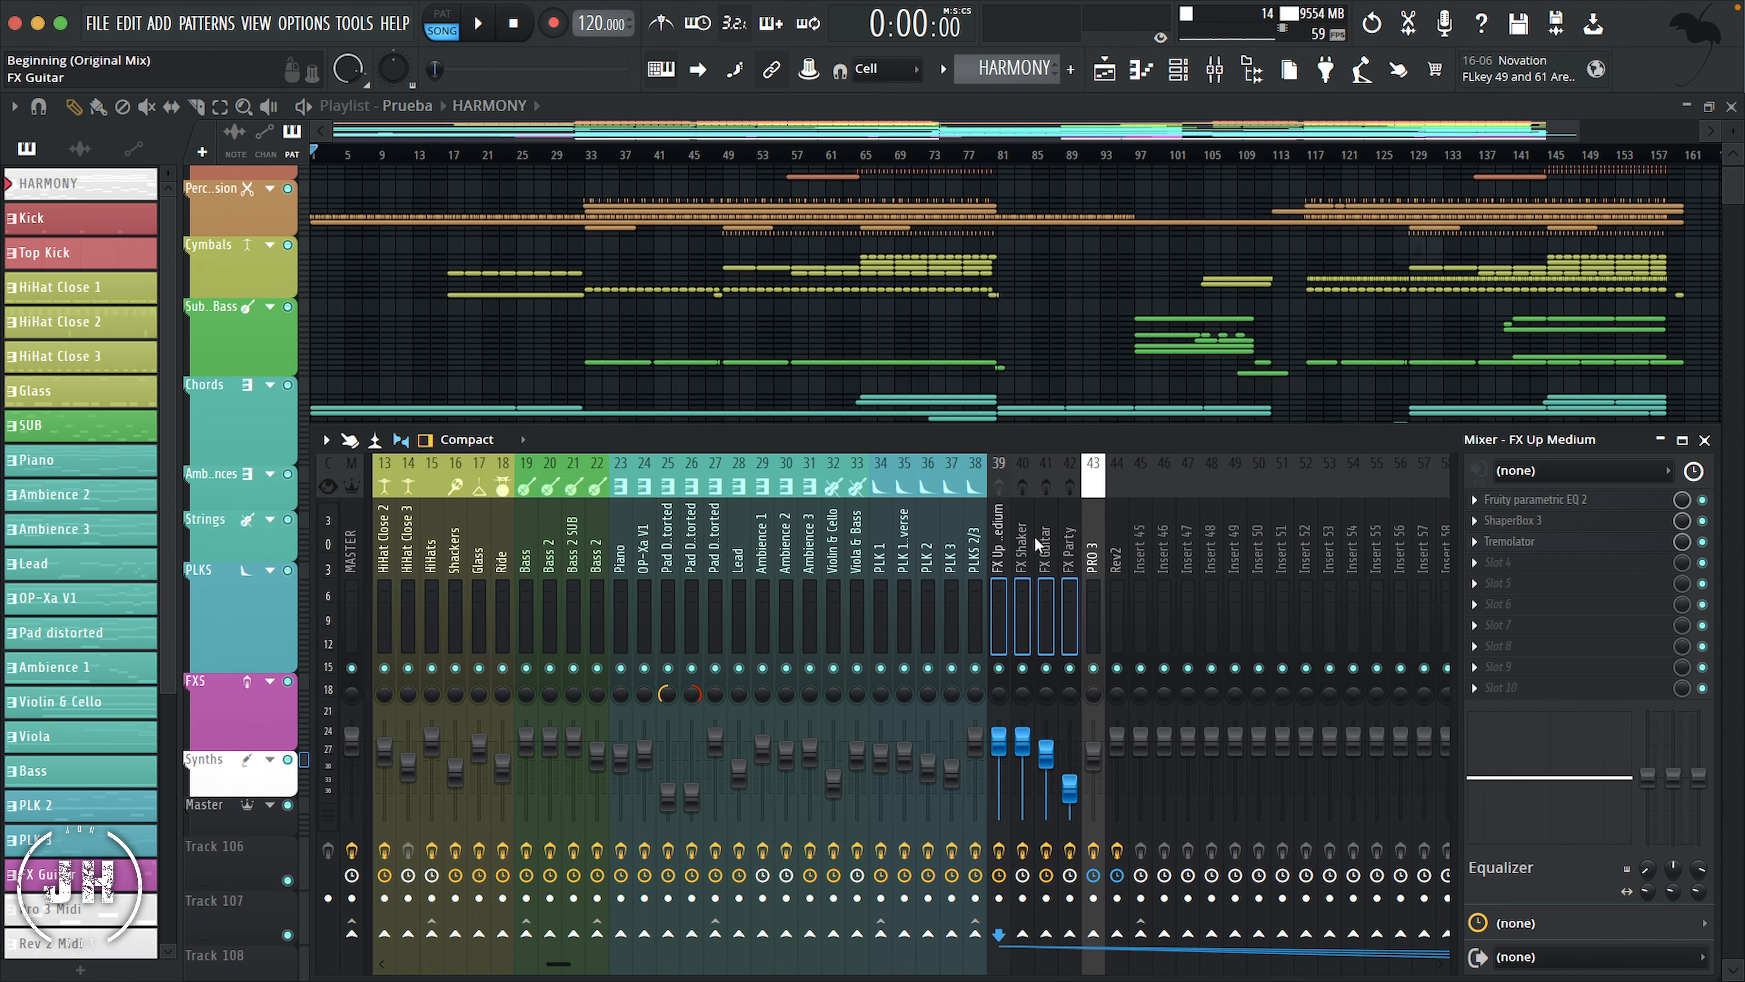
right_click(1024, 506)
click(1130, 394)
click(1370, 399)
click(1465, 884)
Step: Give the PRO 3 and Rev2 mixer tracks the jack plug icon and color both white
right_click(1101, 524)
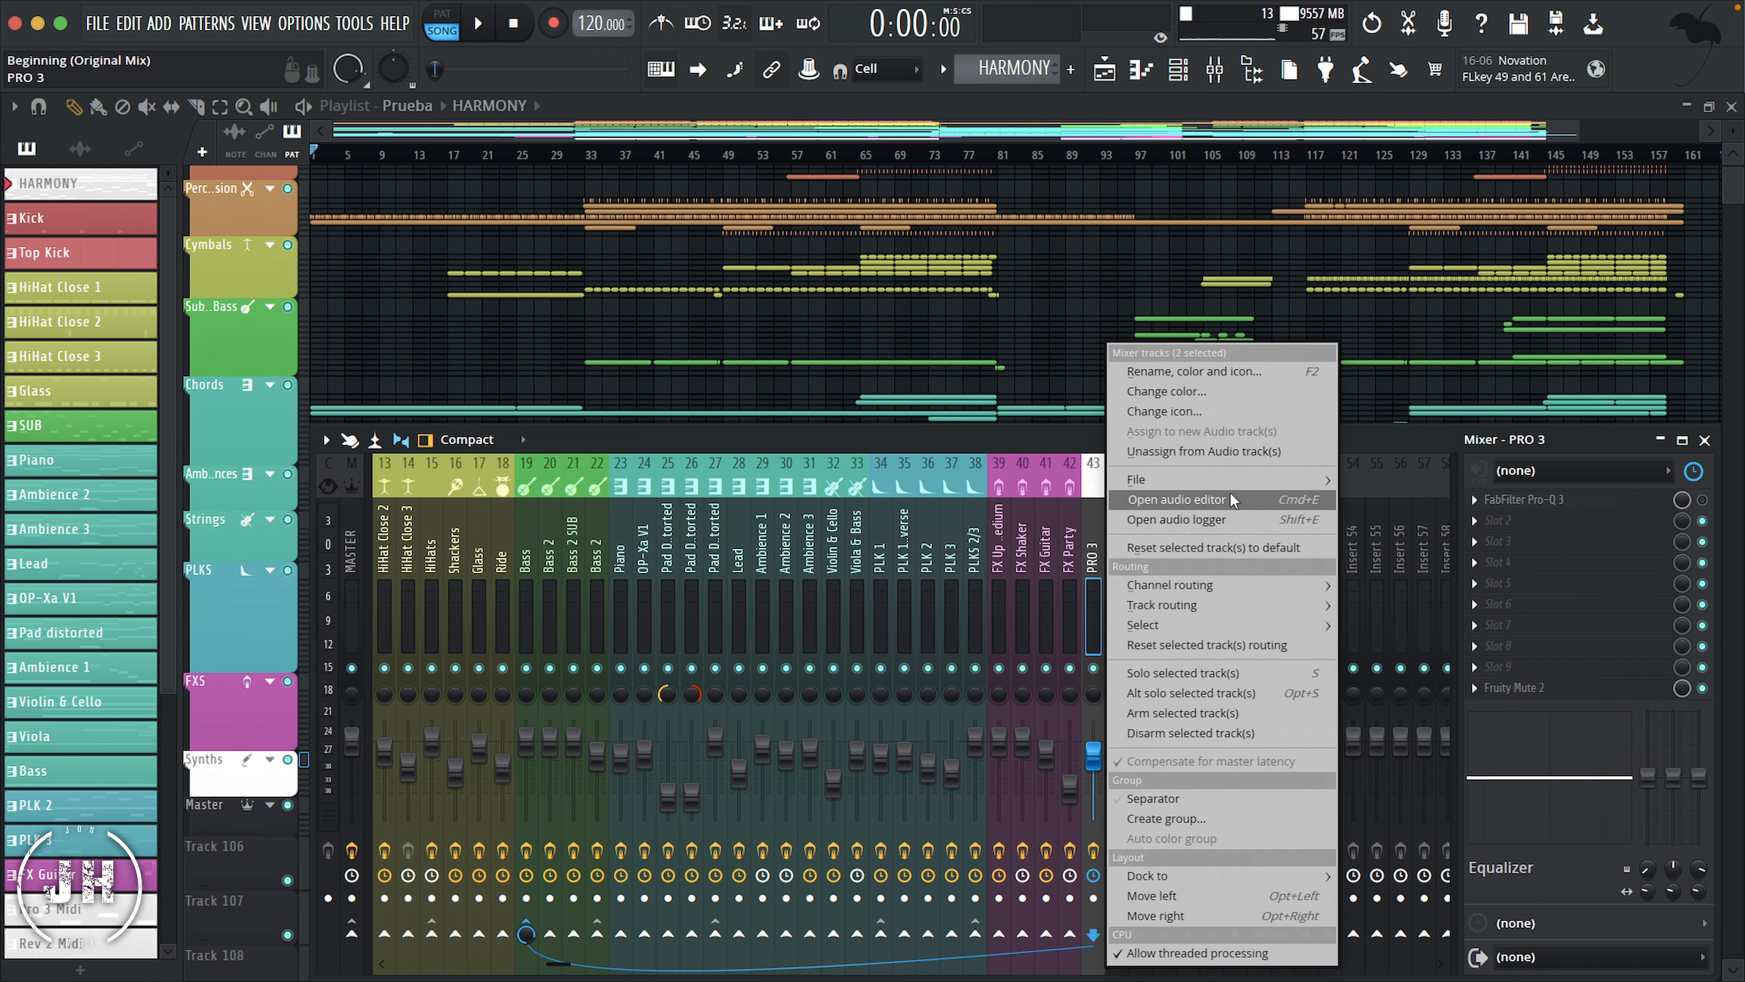
click(1230, 496)
click(1476, 489)
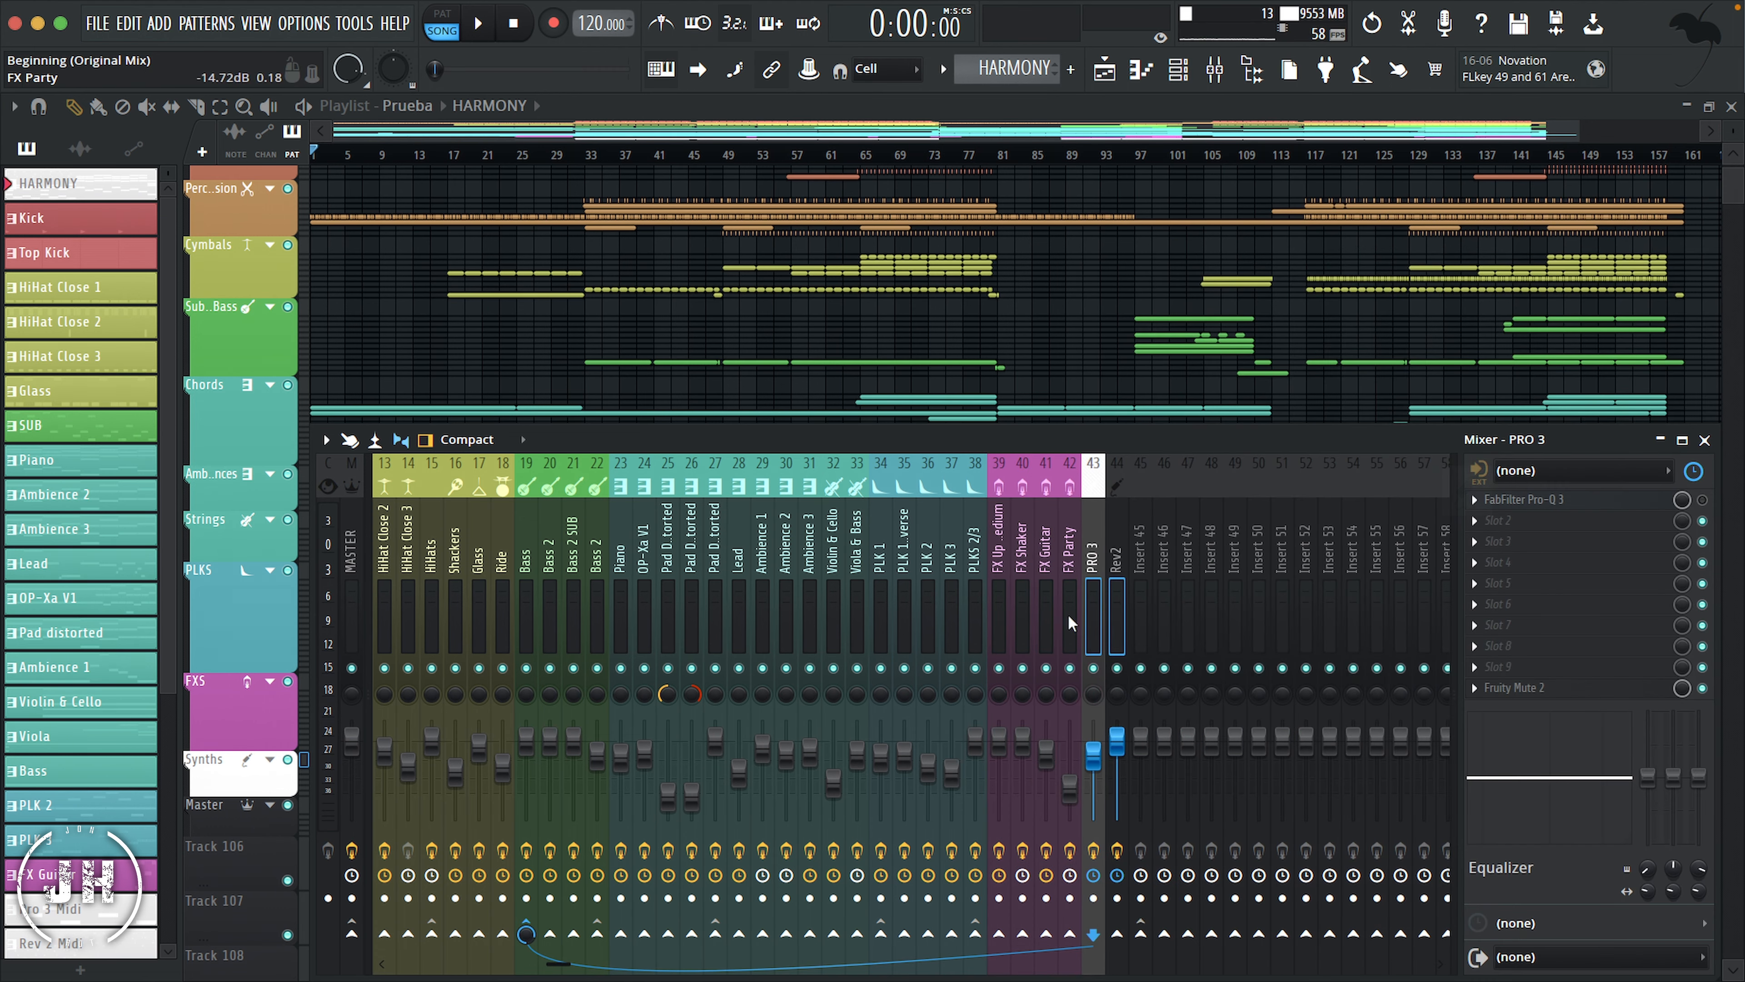
right_click(1108, 519)
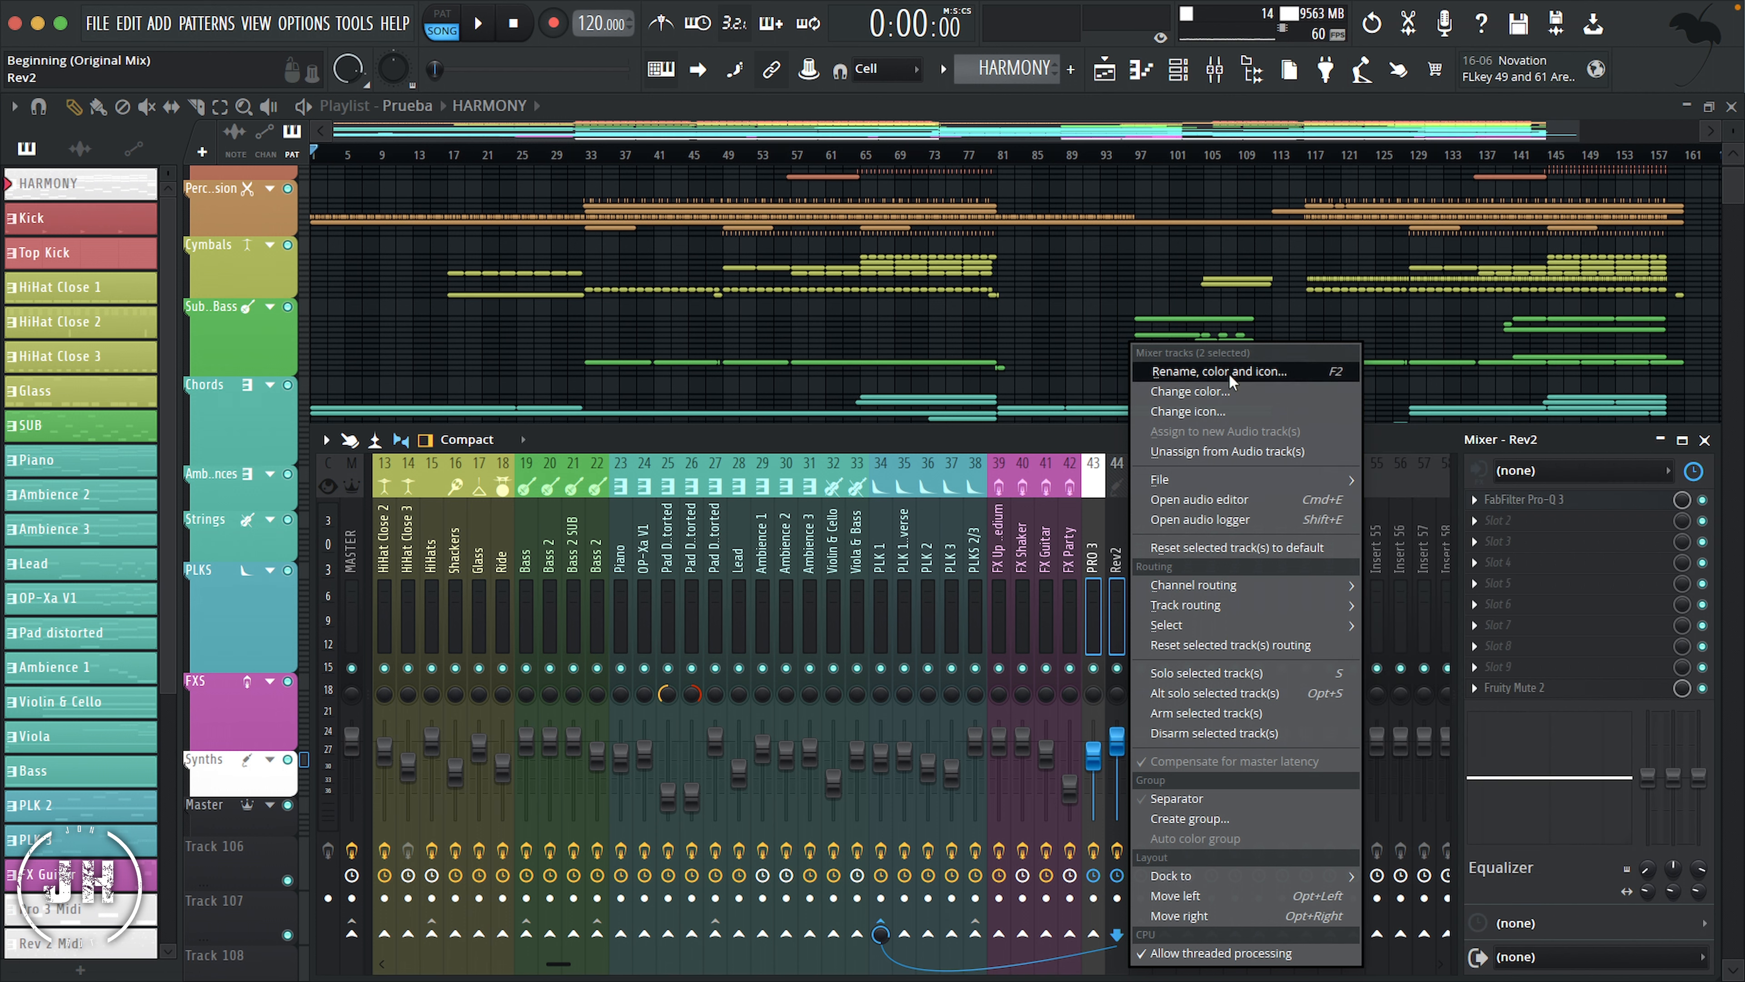
click(1222, 390)
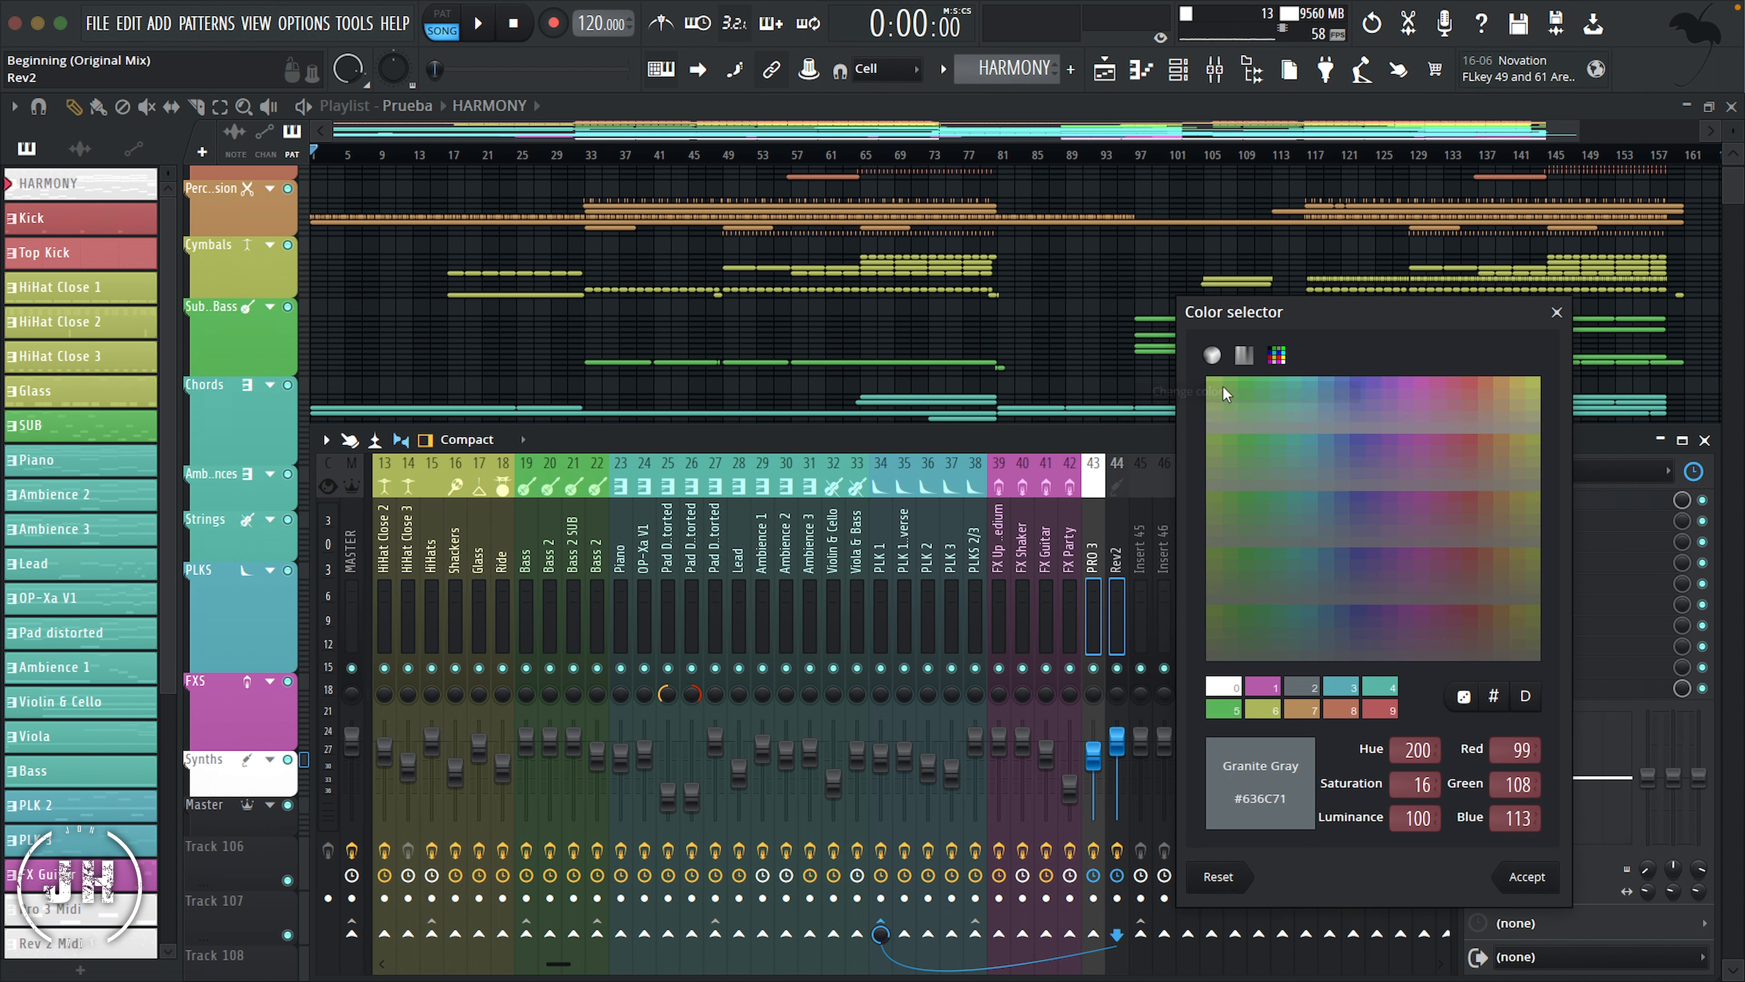
click(1224, 686)
click(1555, 883)
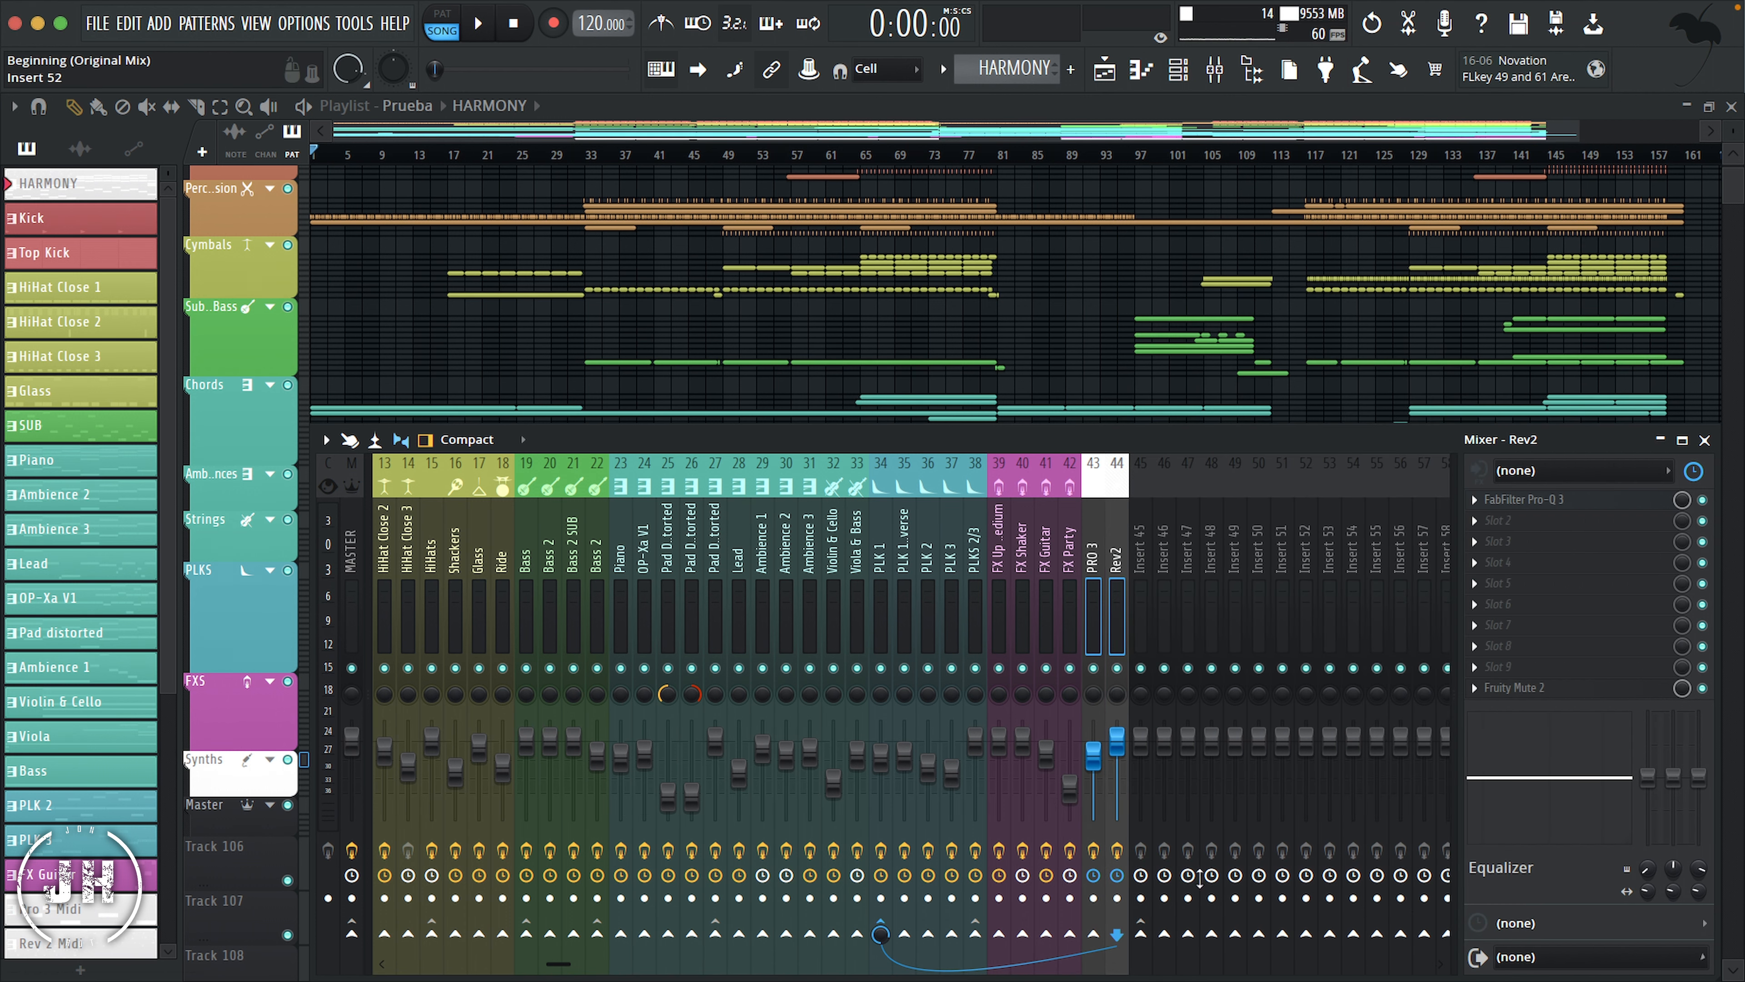
Step: Add group separators before the Clap 1 and Toms mixer tracks
scroll(1099, 550, up, 3)
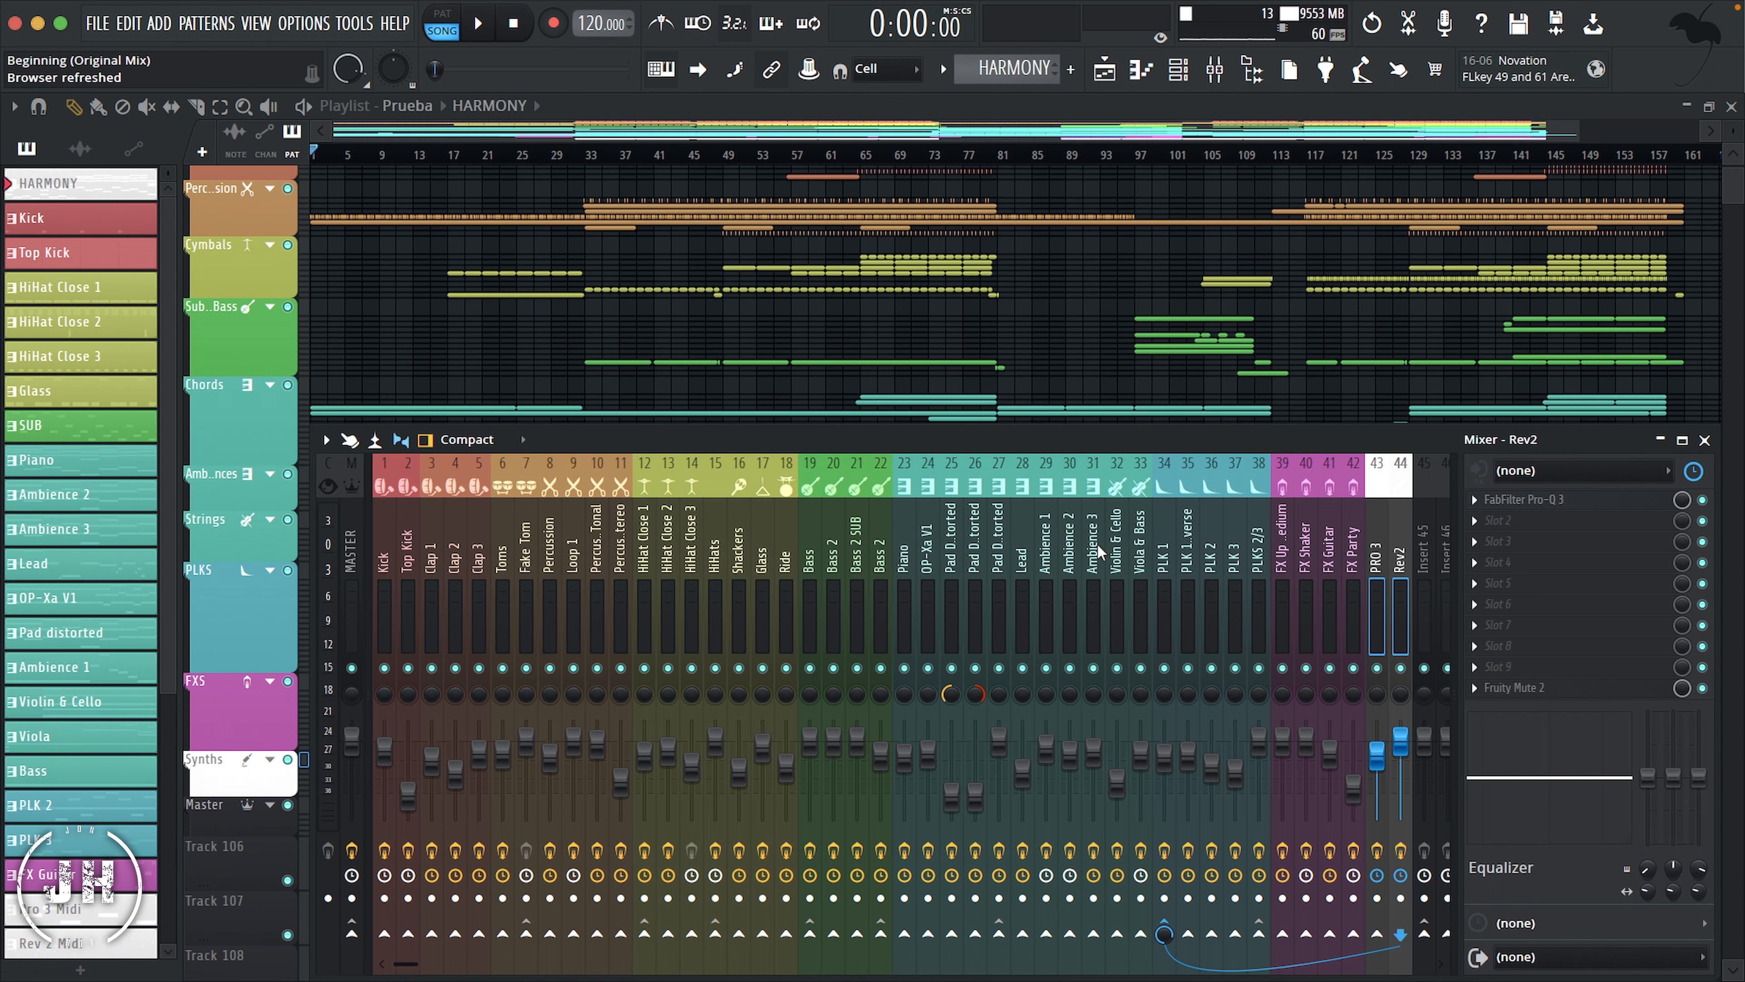
click(434, 530)
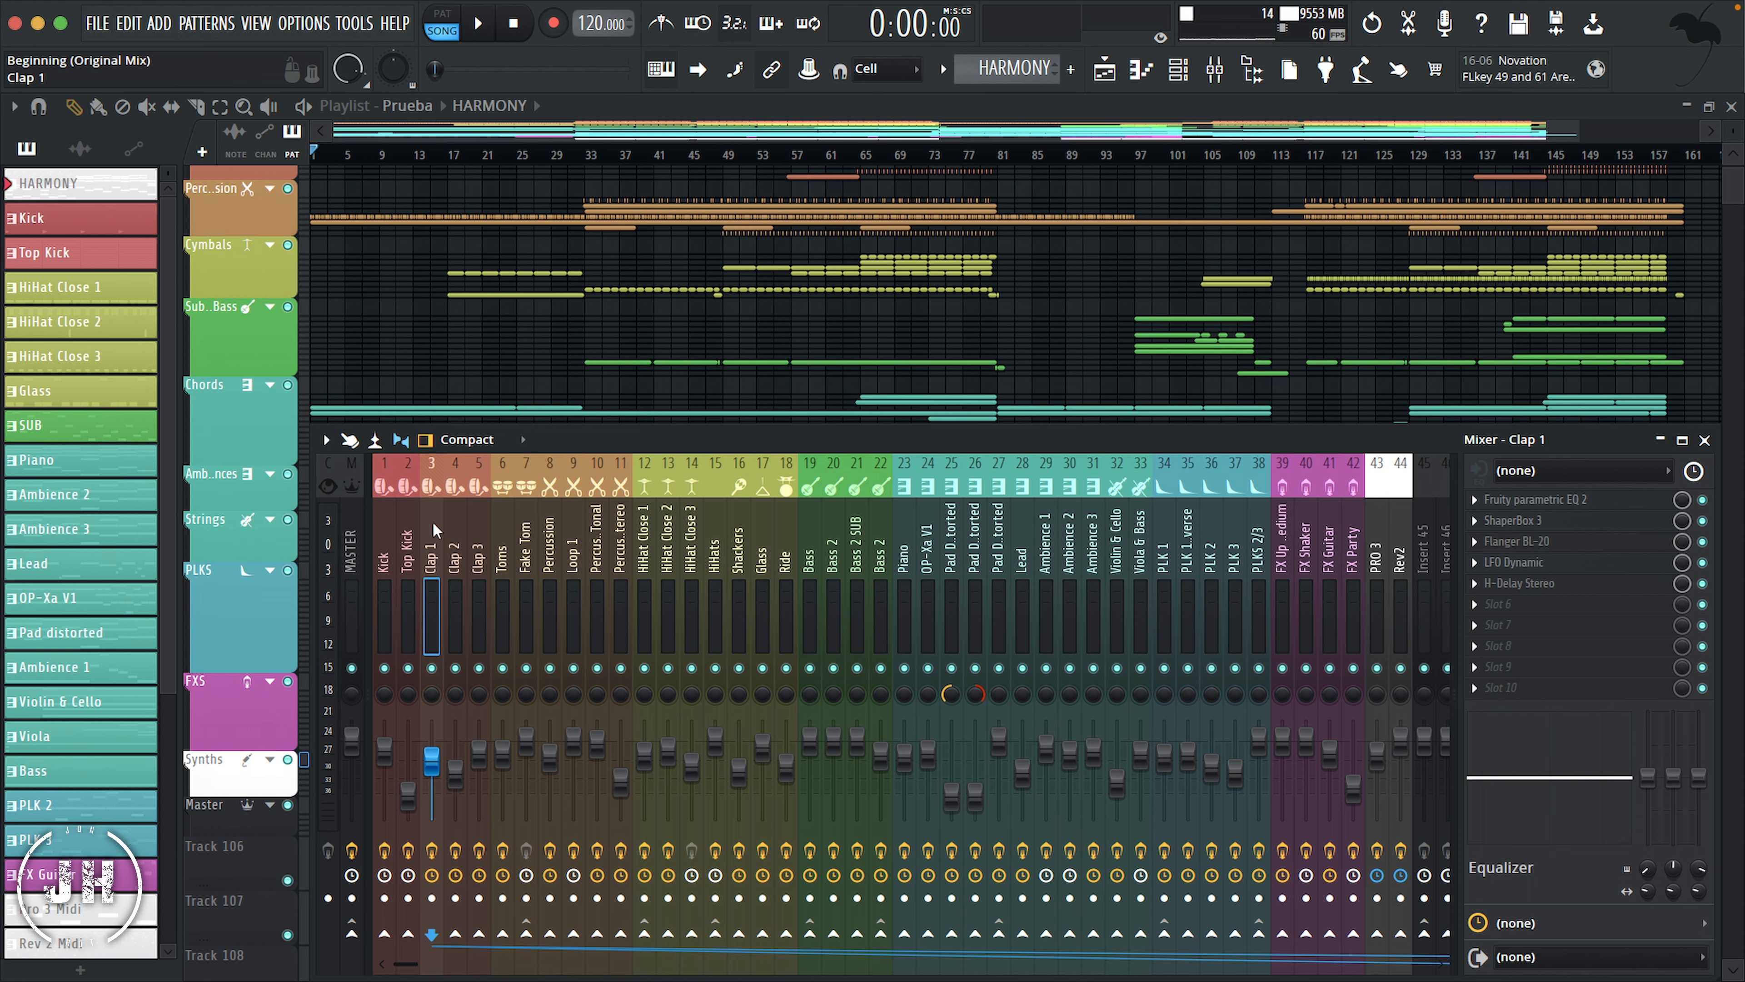
right_click(434, 530)
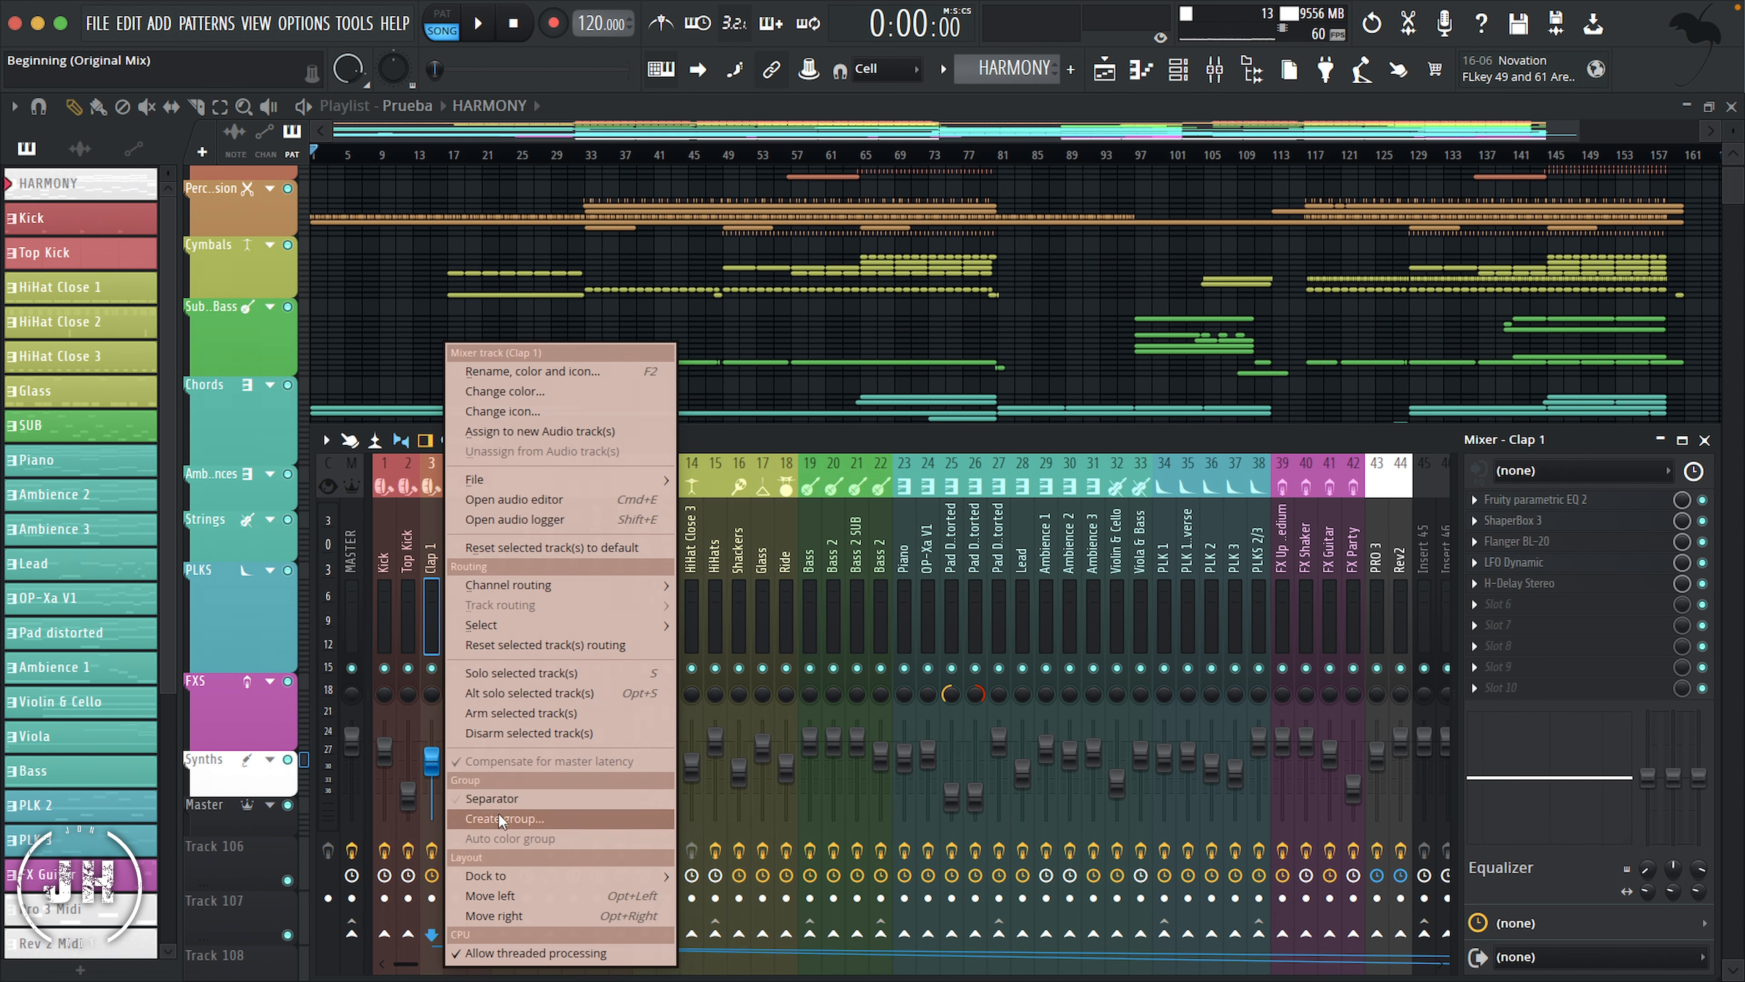
click(504, 801)
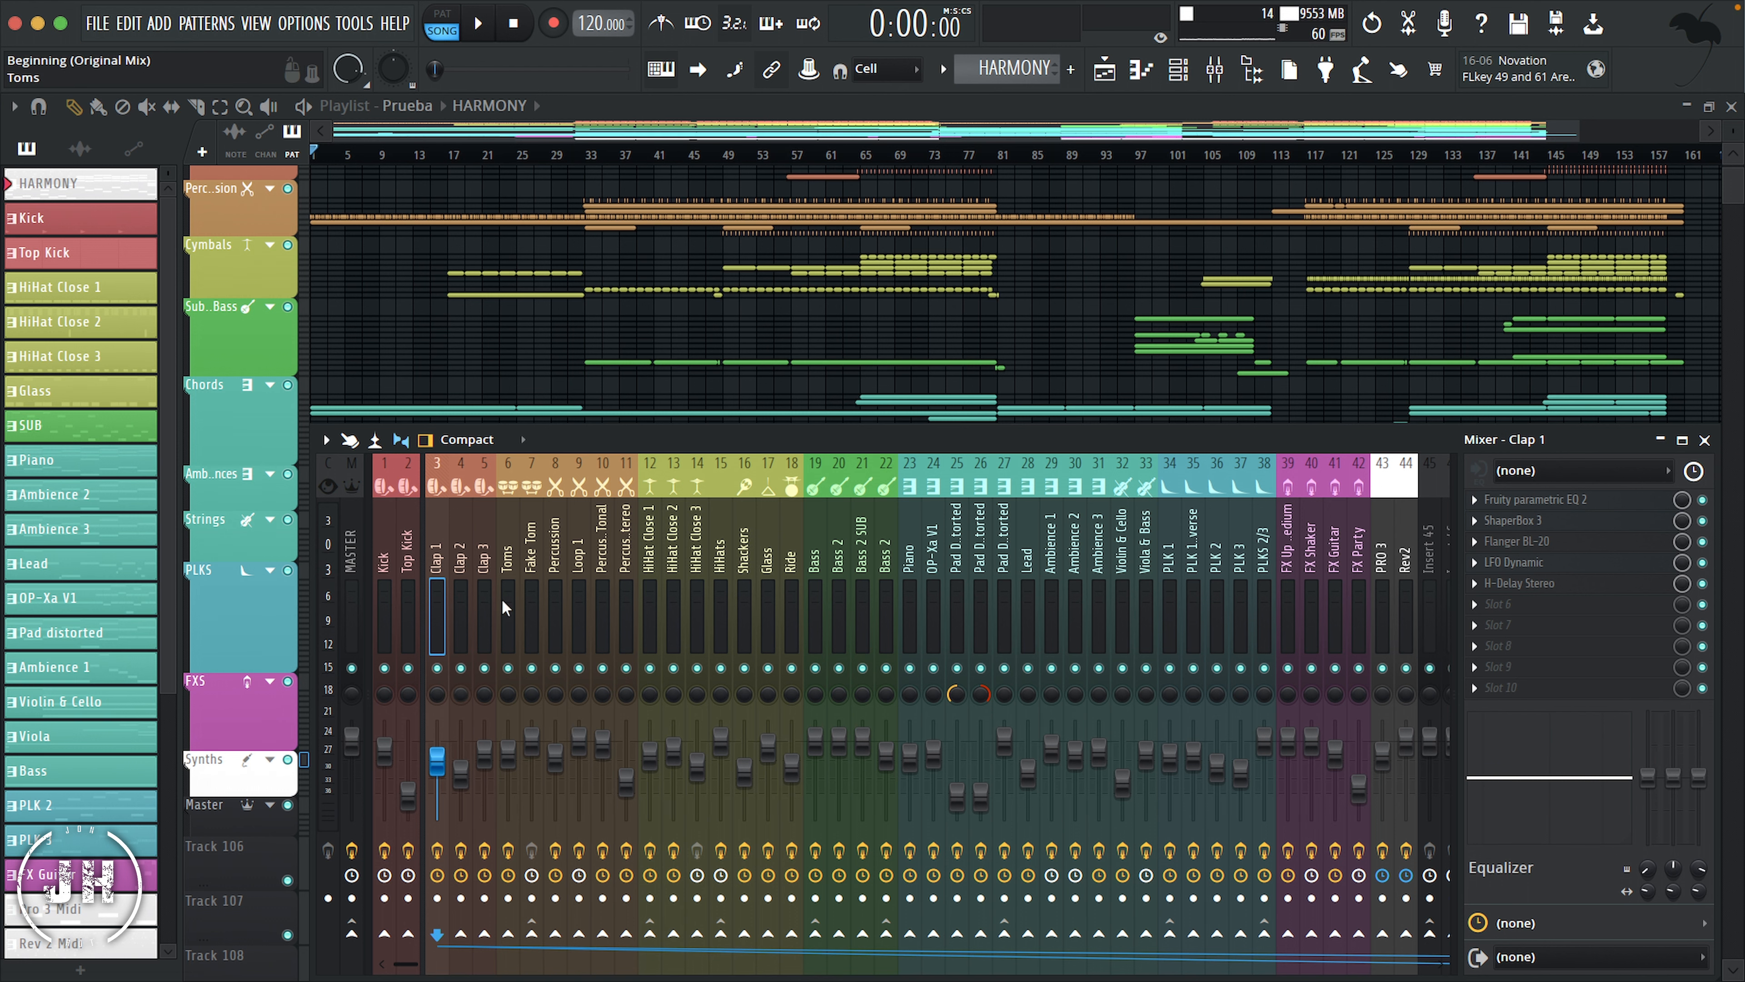
click(505, 523)
right_click(505, 522)
click(588, 799)
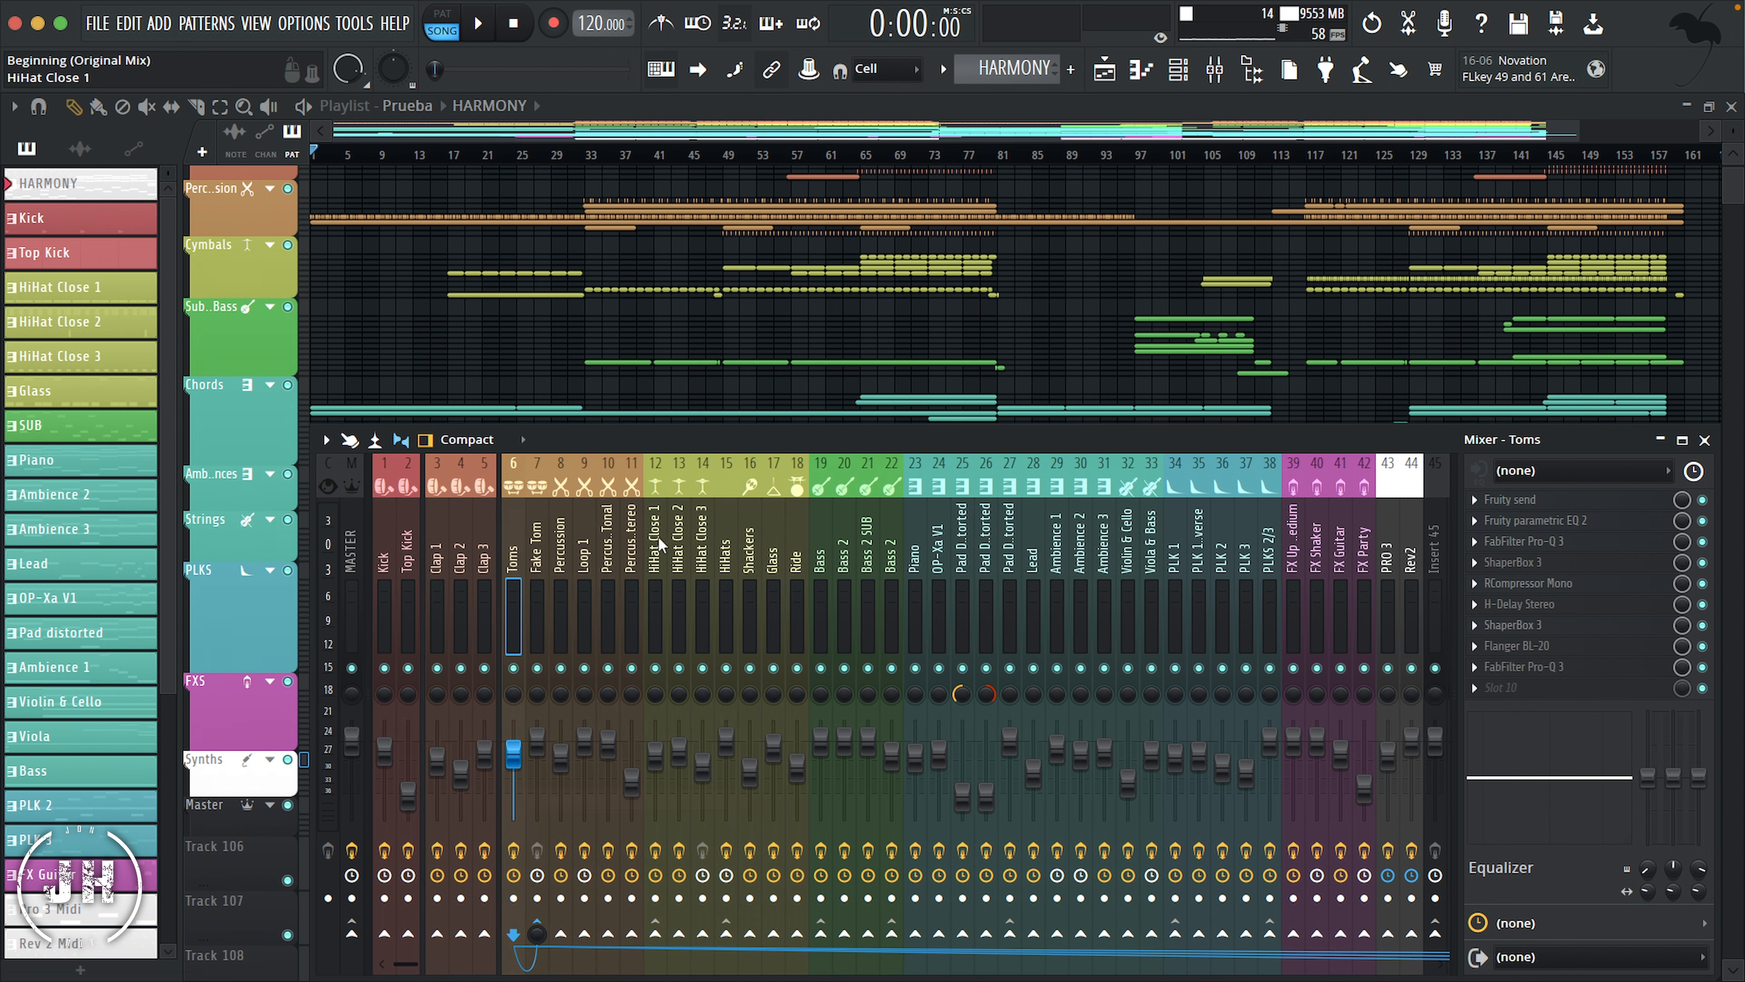
Step: Add group separators before the HiHat Close 1, first Bass and Piano mixer tracks
right_click(655, 524)
click(708, 799)
right_click(827, 524)
click(888, 799)
right_click(927, 524)
click(985, 798)
Step: Add group separators before the Lead, Violin & Cello and PLK 1 mixer tracks
right_click(1051, 543)
click(1096, 798)
right_click(1155, 543)
click(1213, 798)
right_click(1201, 543)
click(1250, 798)
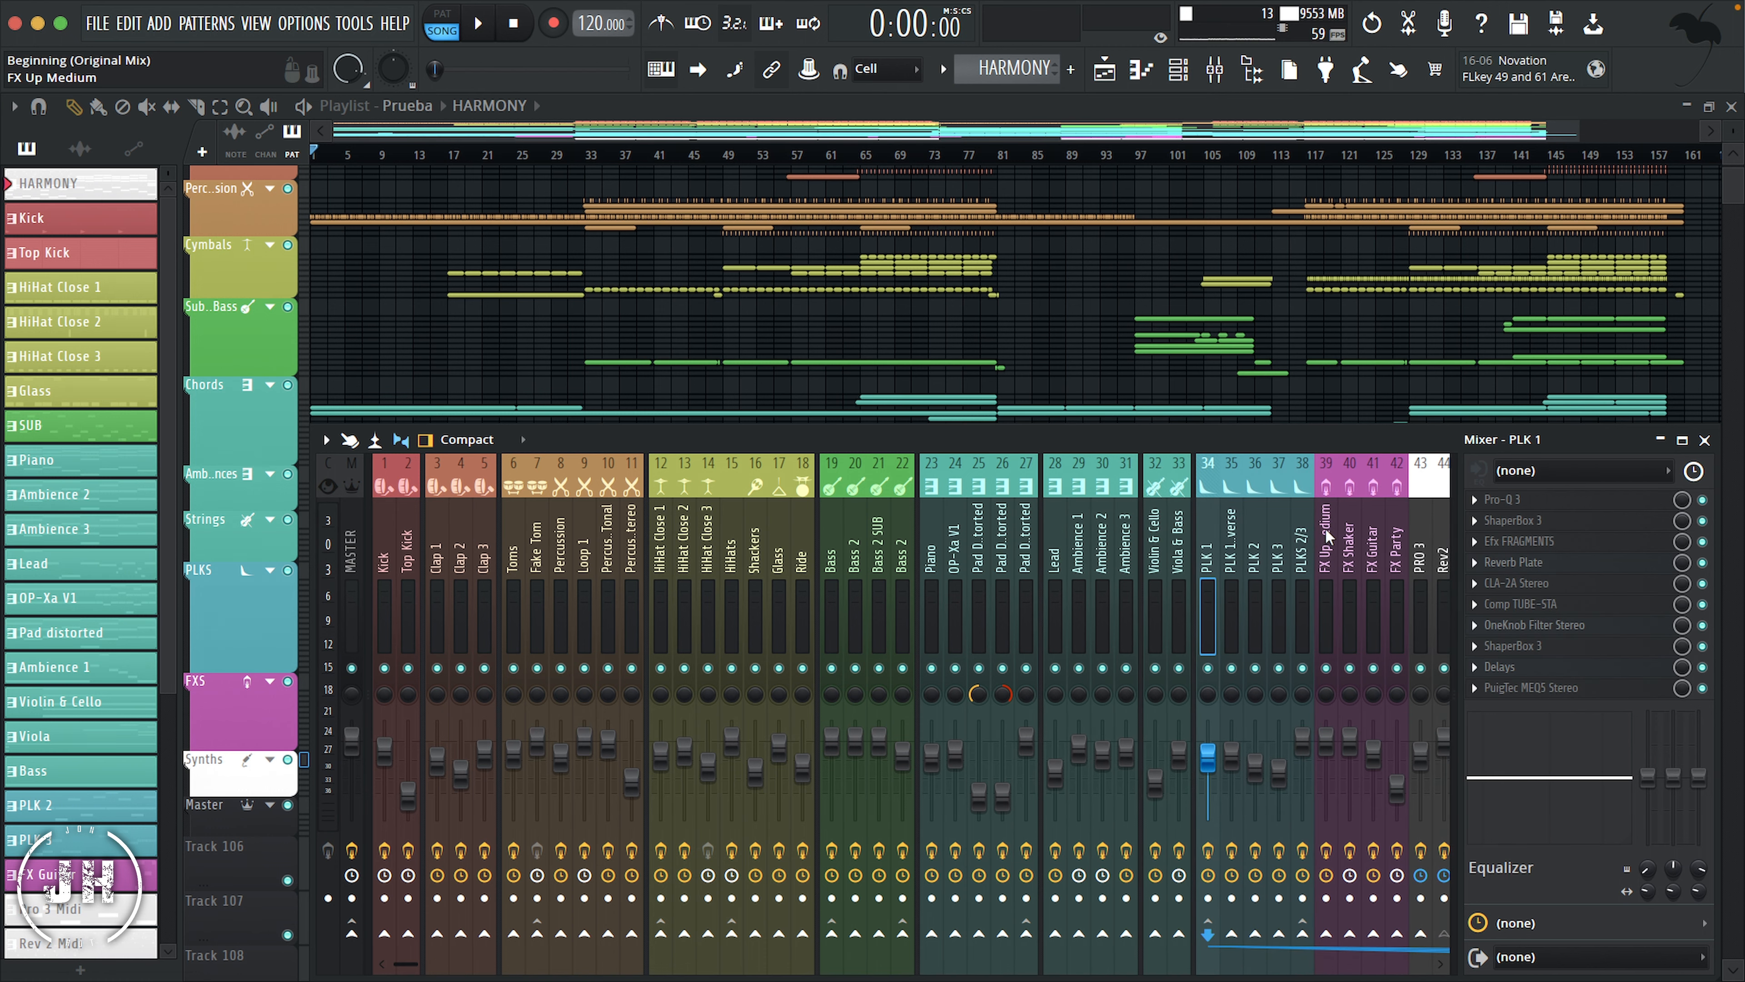
Step: Add group separators before the FX Up Medium and PRO 3 mixer tracks
right_click(1326, 542)
click(1370, 798)
right_click(1422, 540)
click(1491, 798)
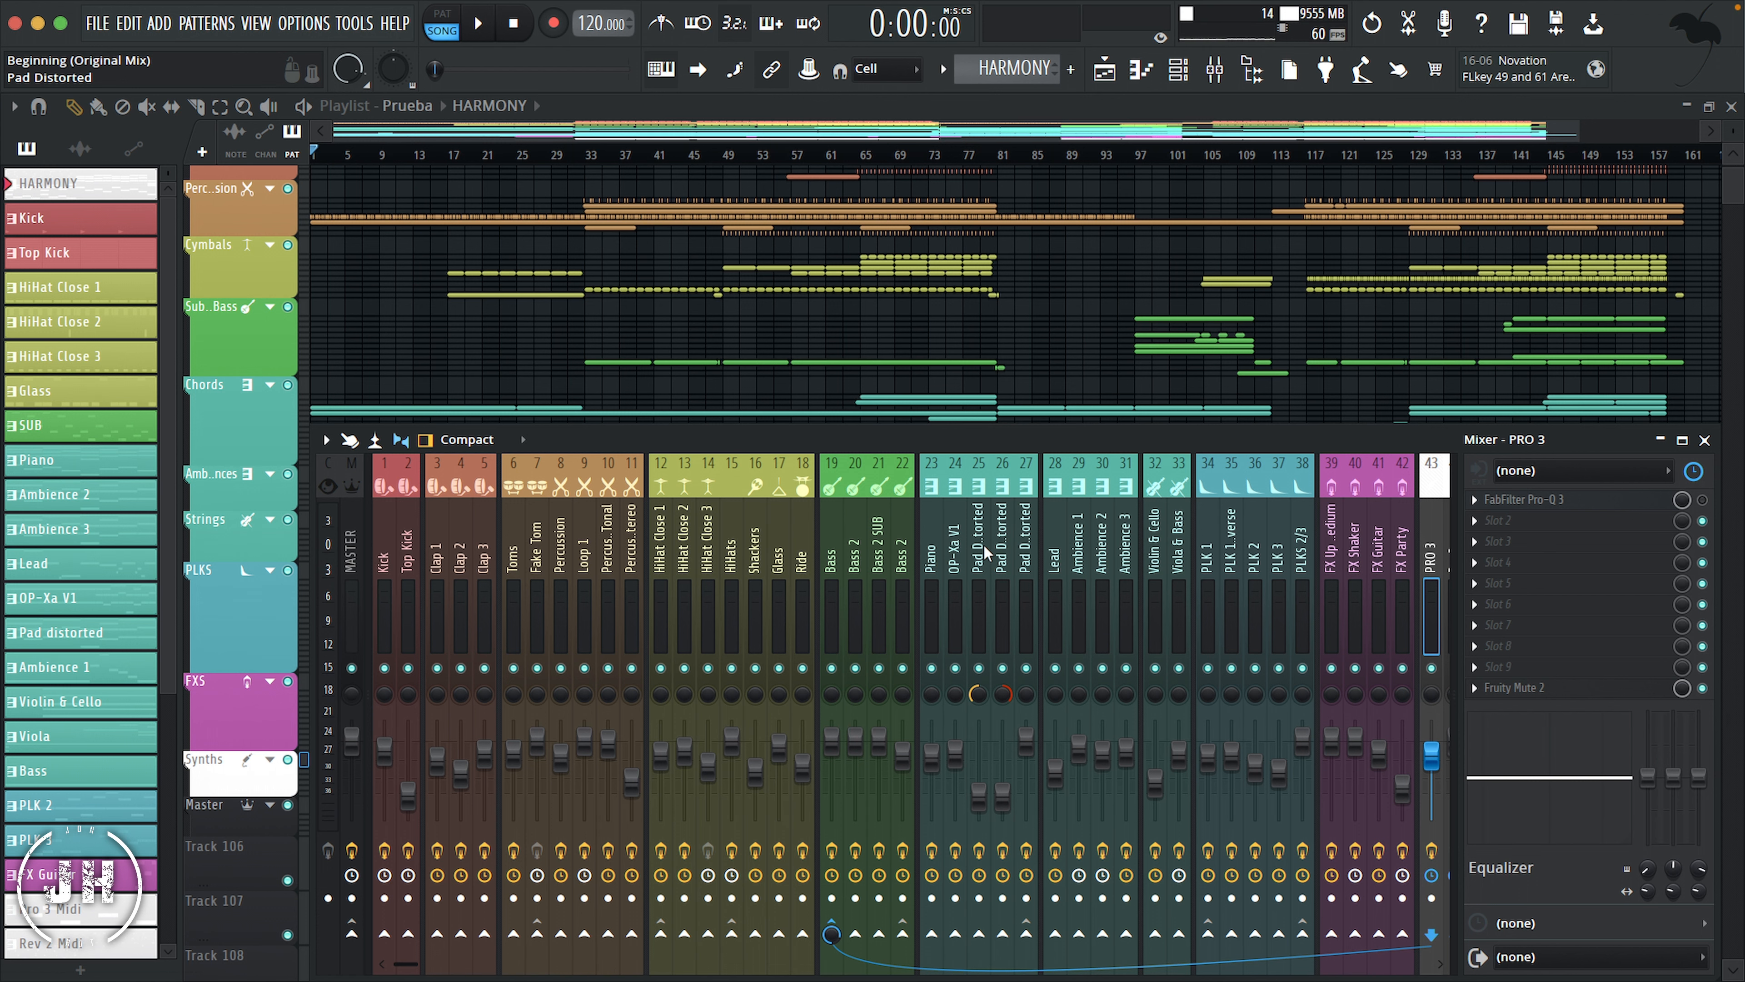
Step: Dock the Master and REFERENCE mixer tracks, 111 and 112, to the left side of the mixer
scroll(983, 543, down, 10)
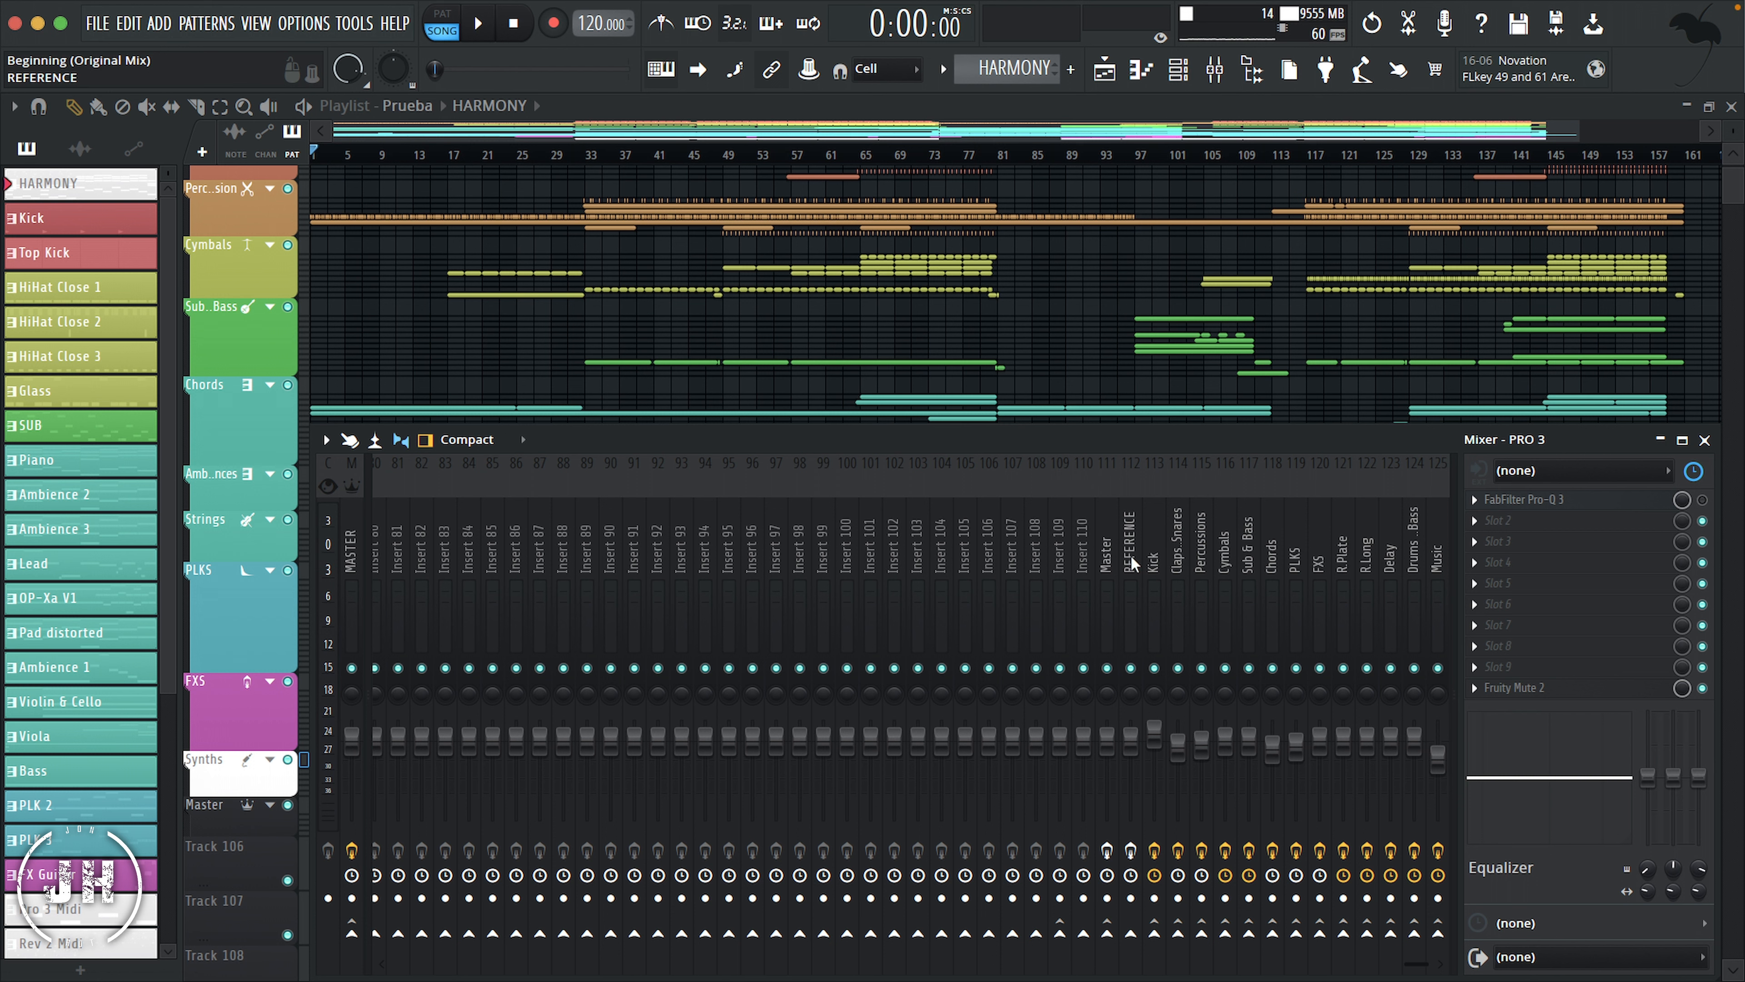
click(1107, 540)
drag(1107, 538, 1134, 540)
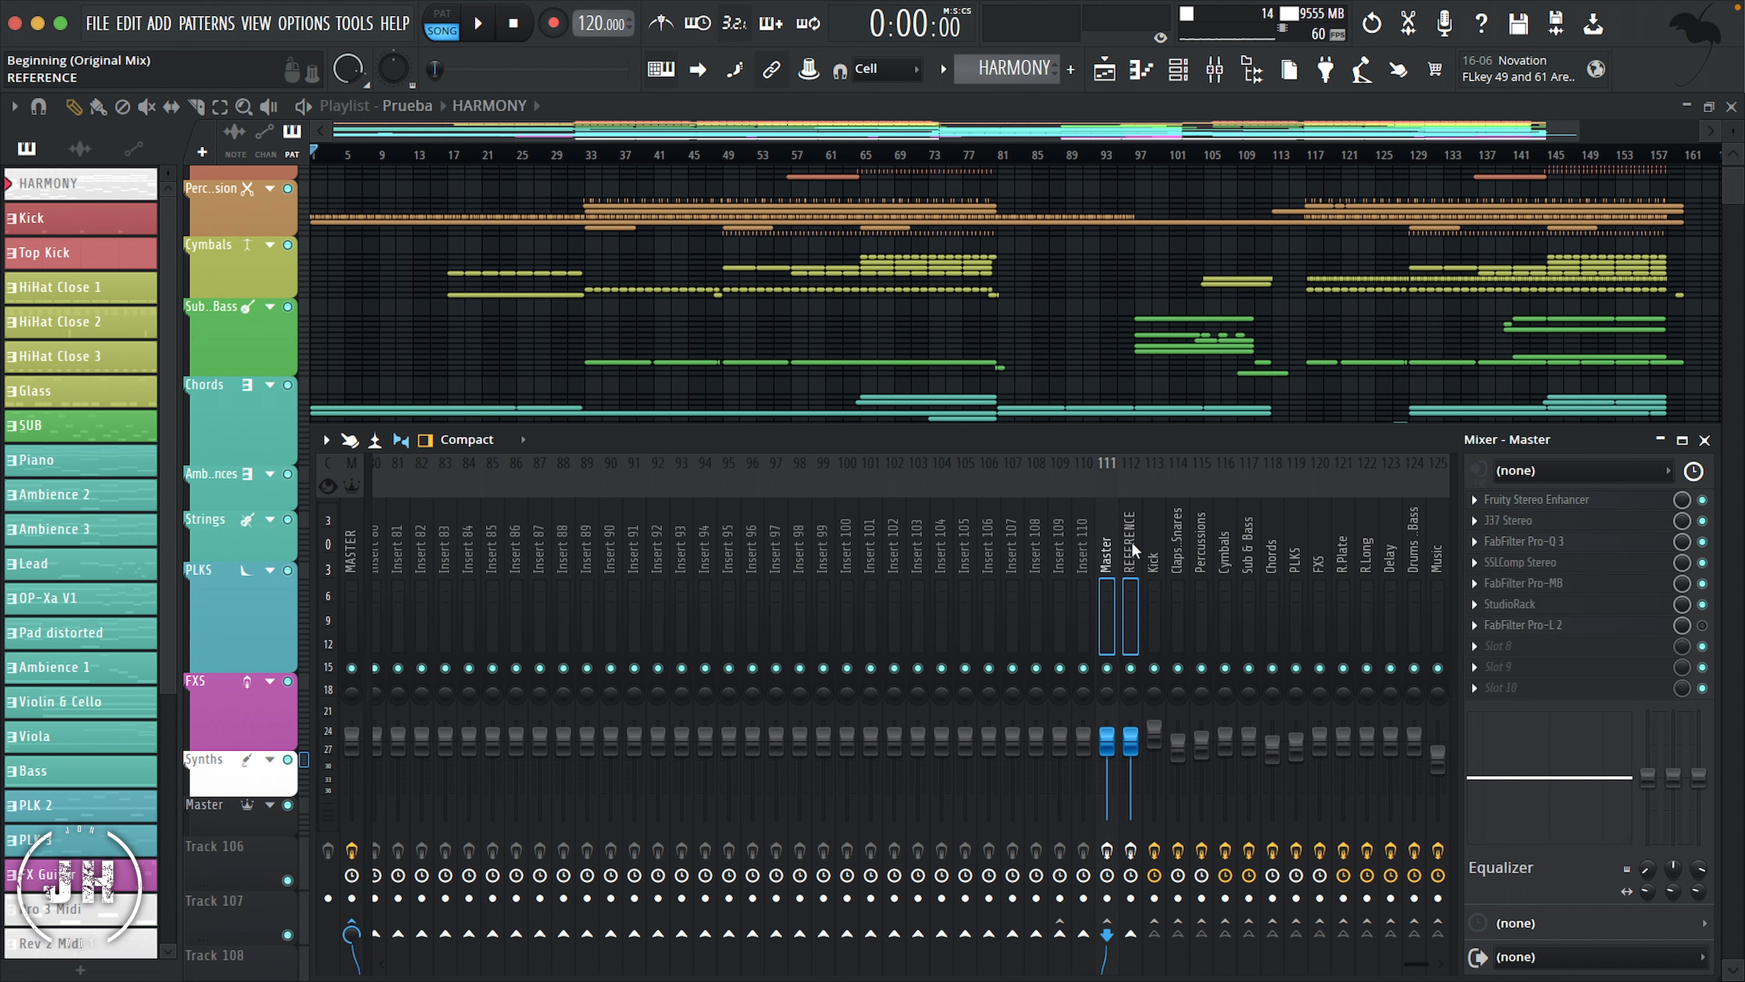
right_click(1130, 542)
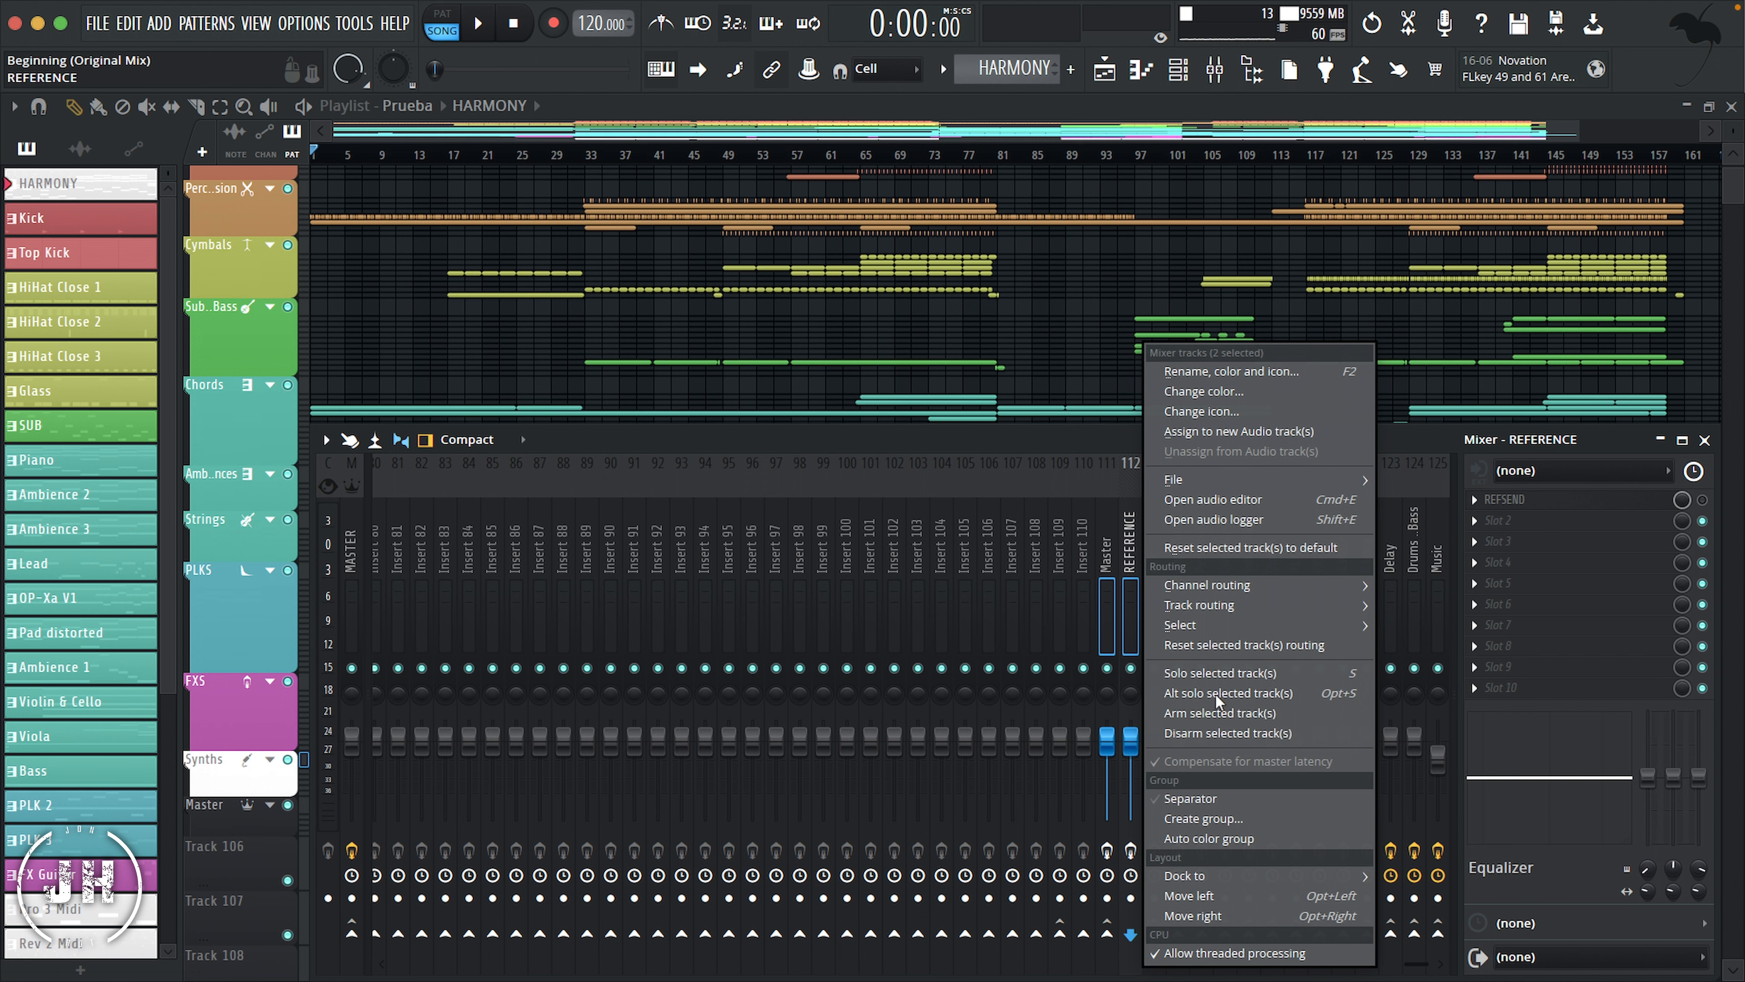
mouse_move(1219, 879)
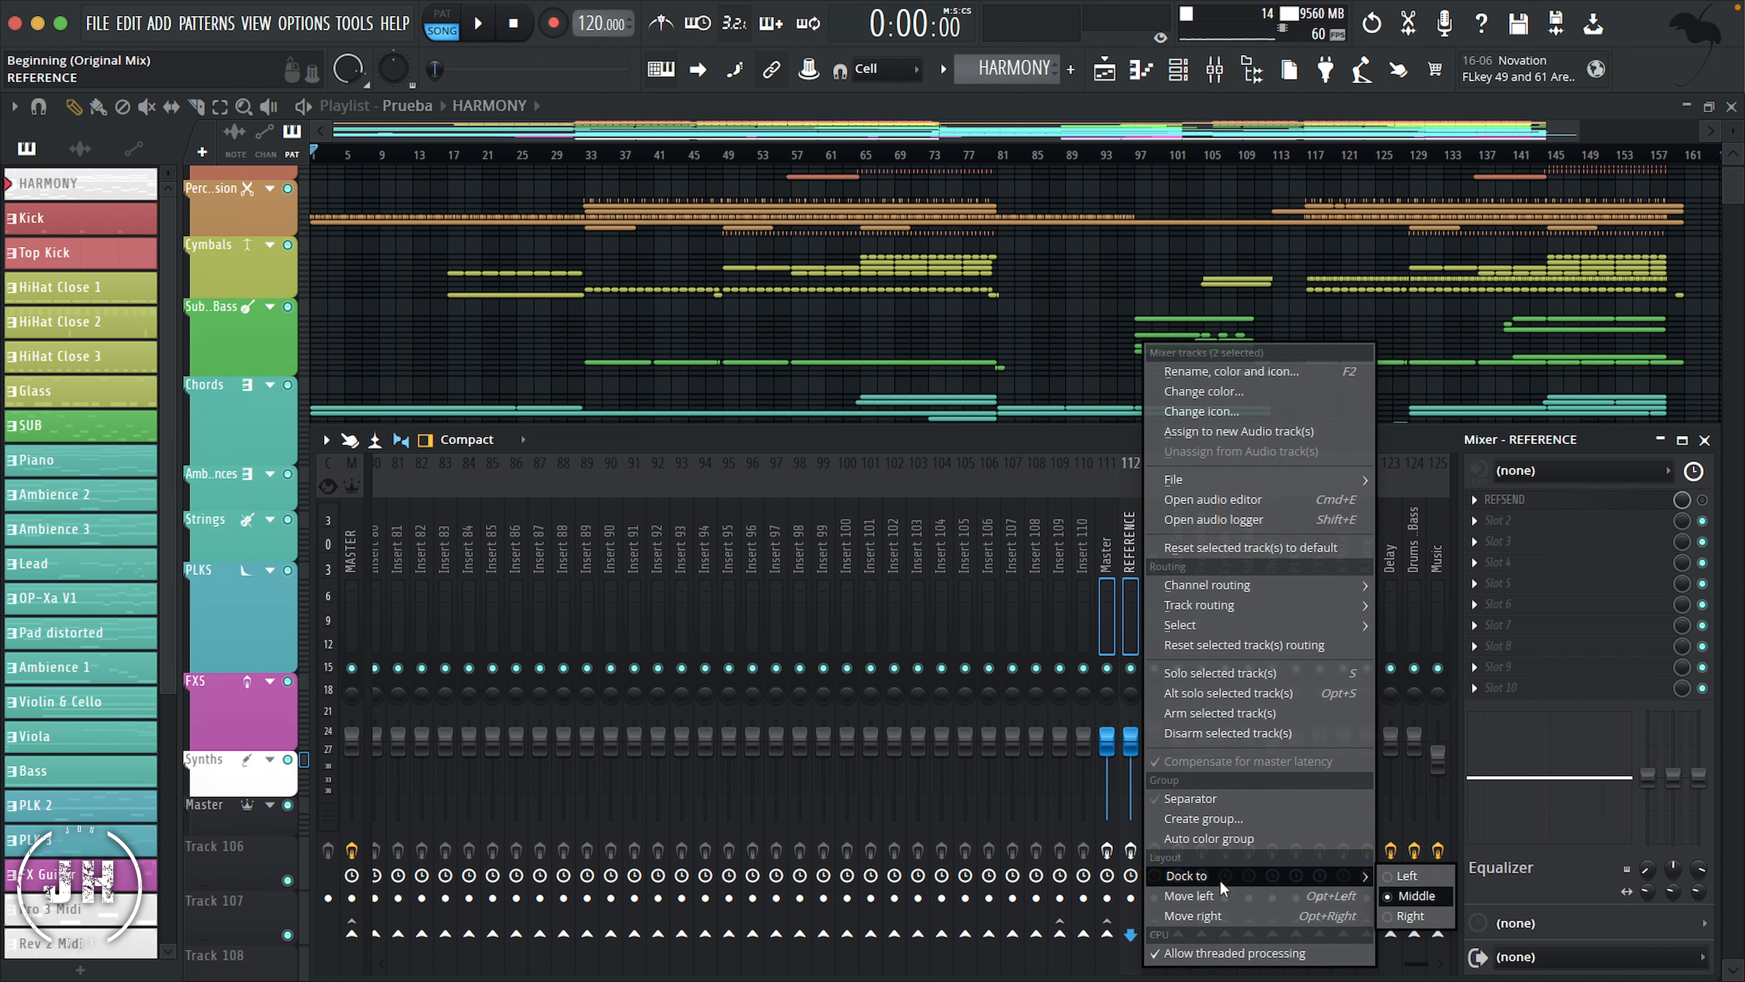
click(1406, 877)
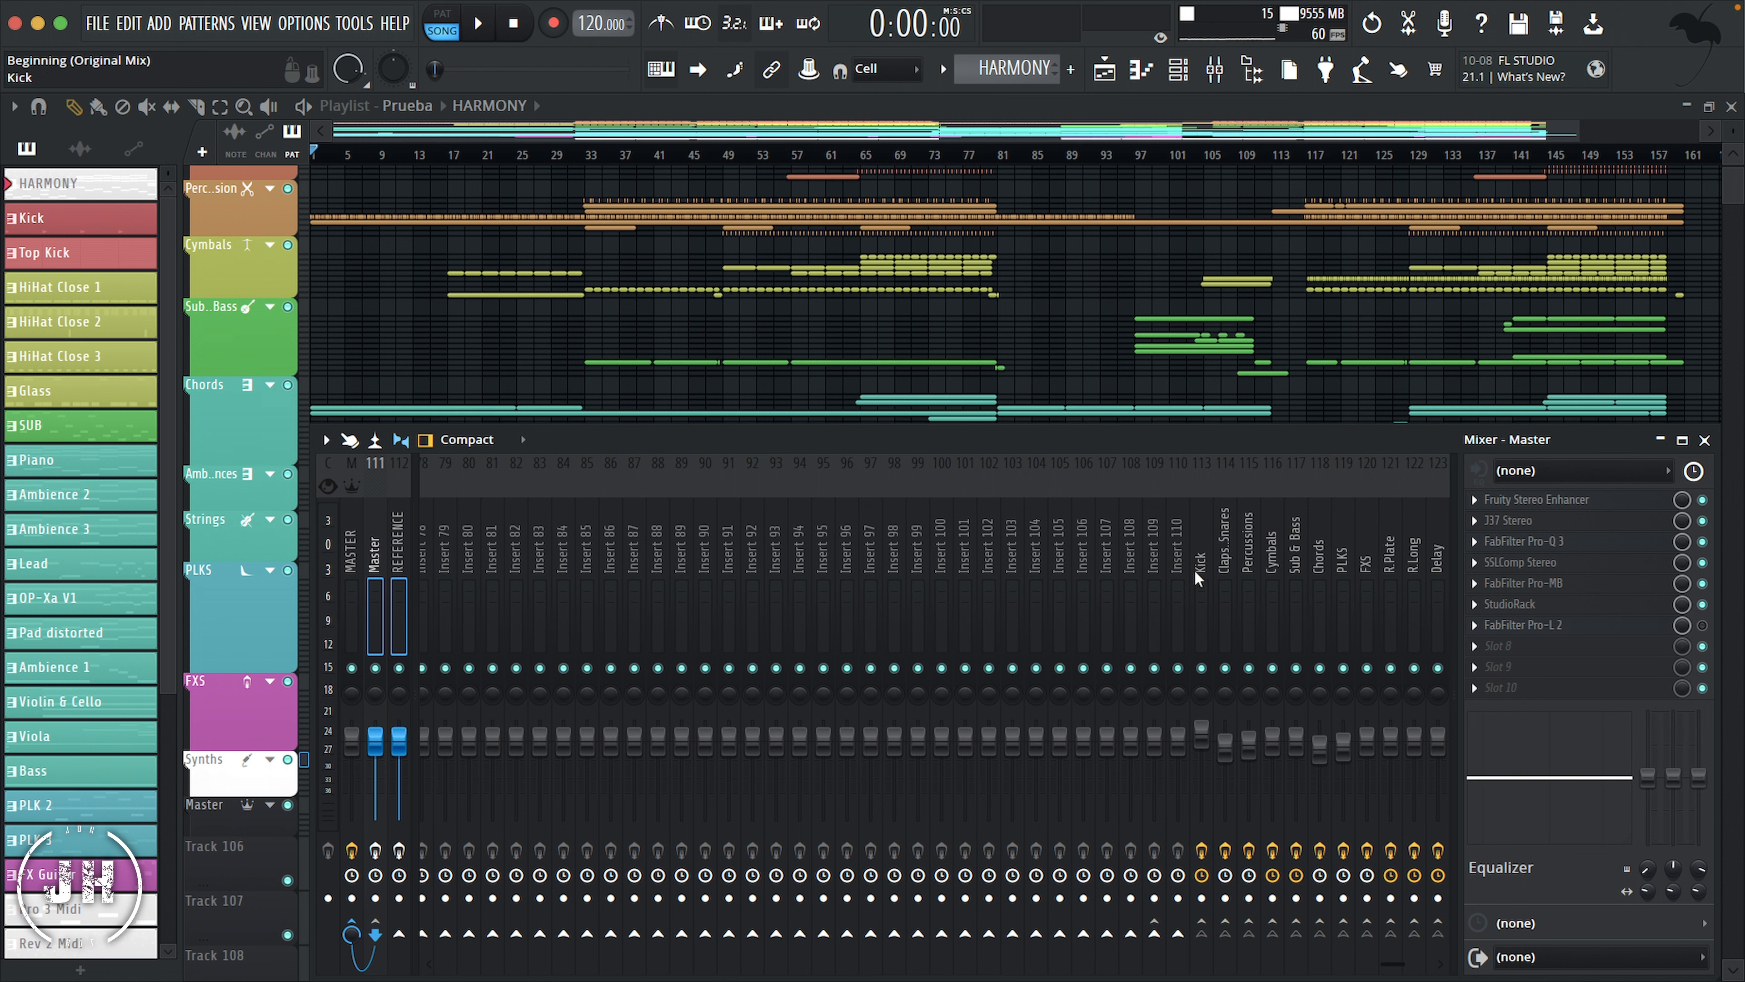
Step: Dock the 13 bus tracks from Kick through Music to the right side of the mixer
drag(1202, 535, 1450, 546)
right_click(1157, 522)
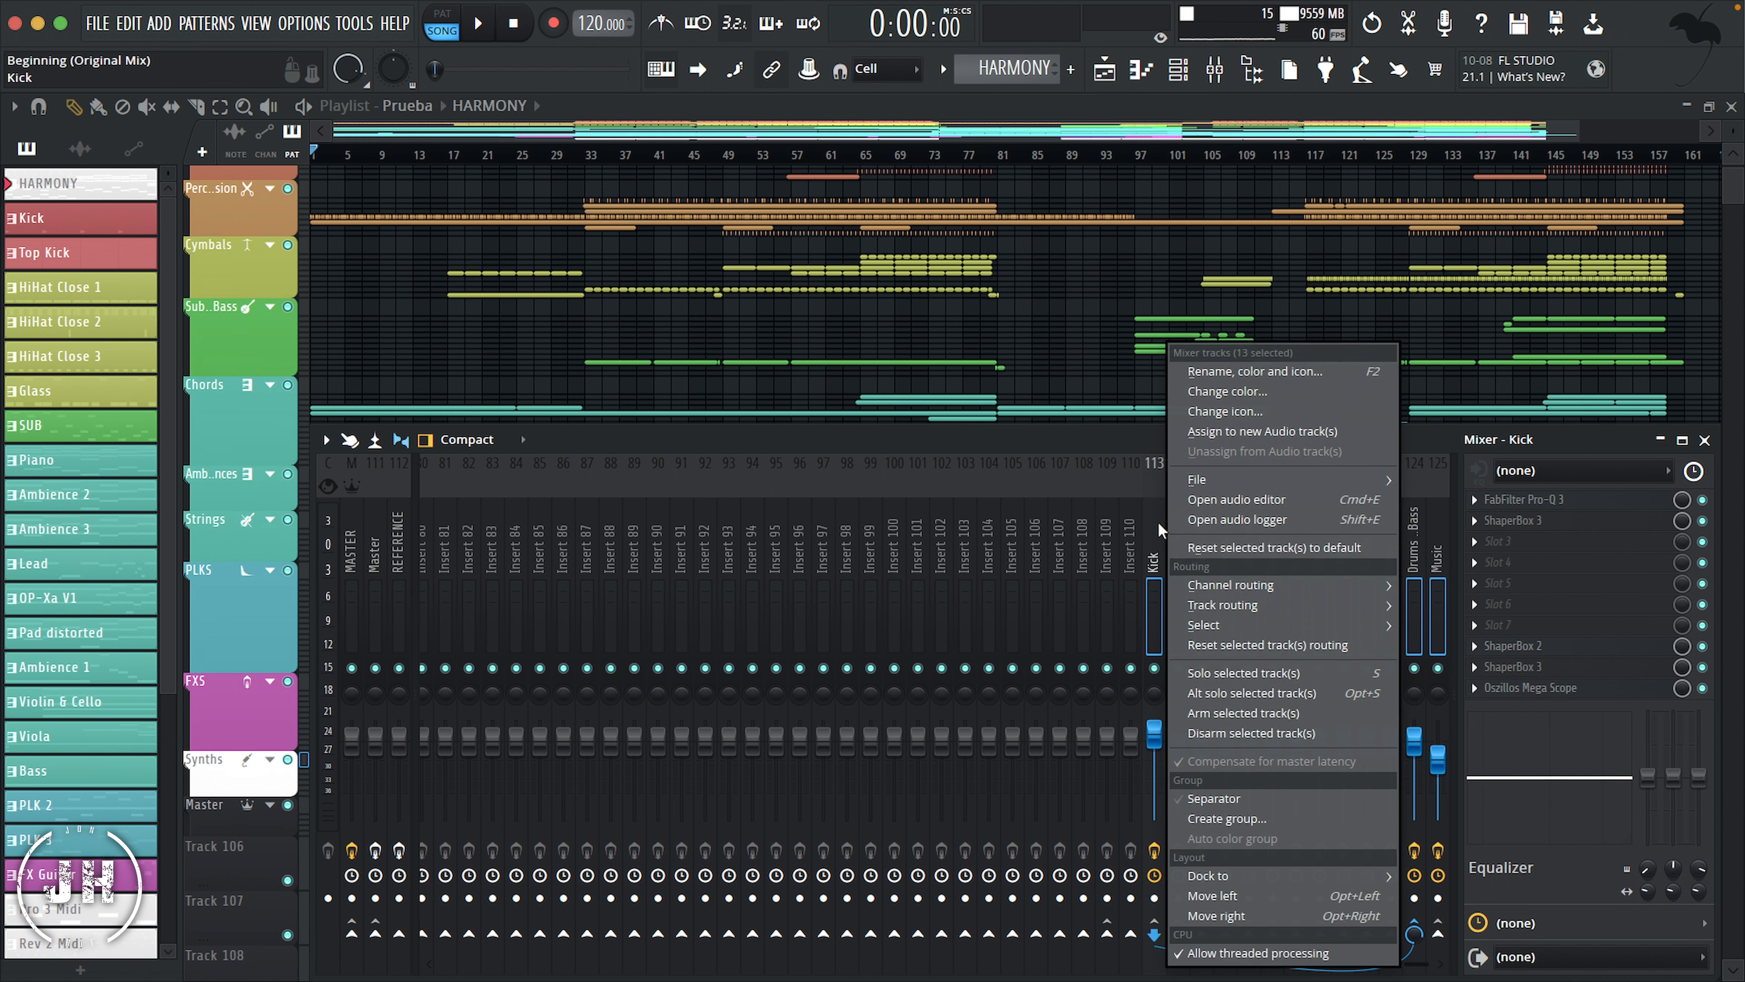
mouse_move(1249, 873)
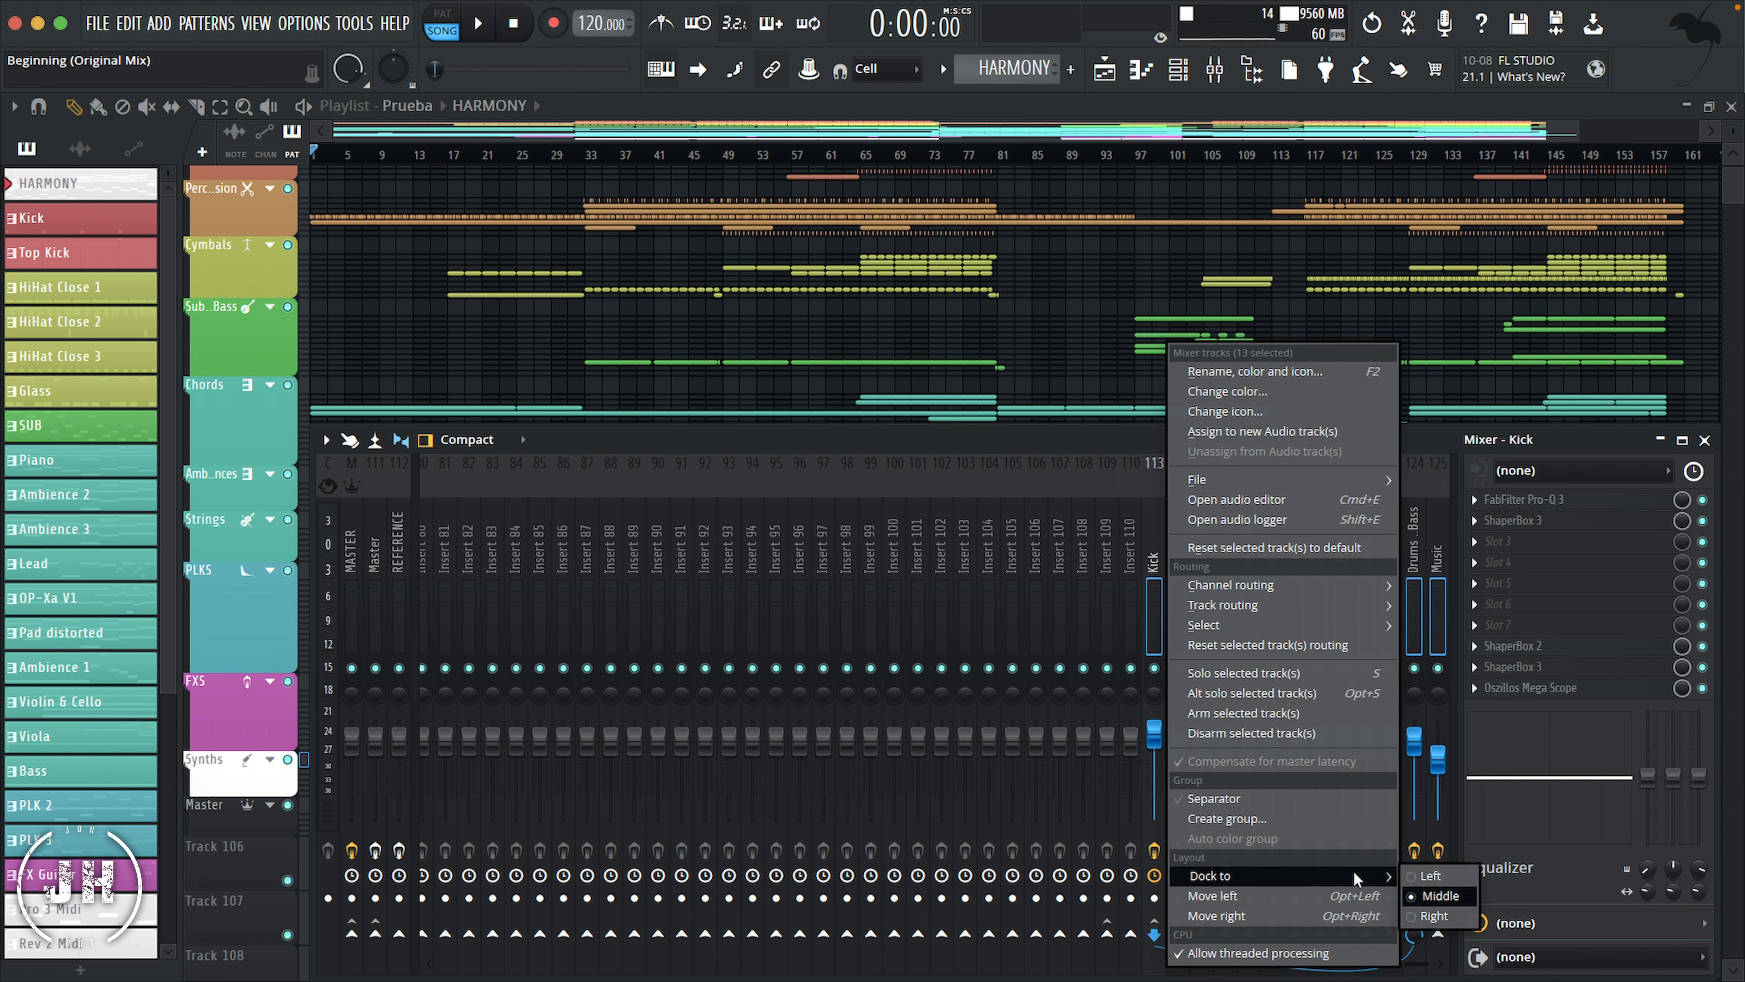
click(1430, 920)
scroll(688, 585, up, 10)
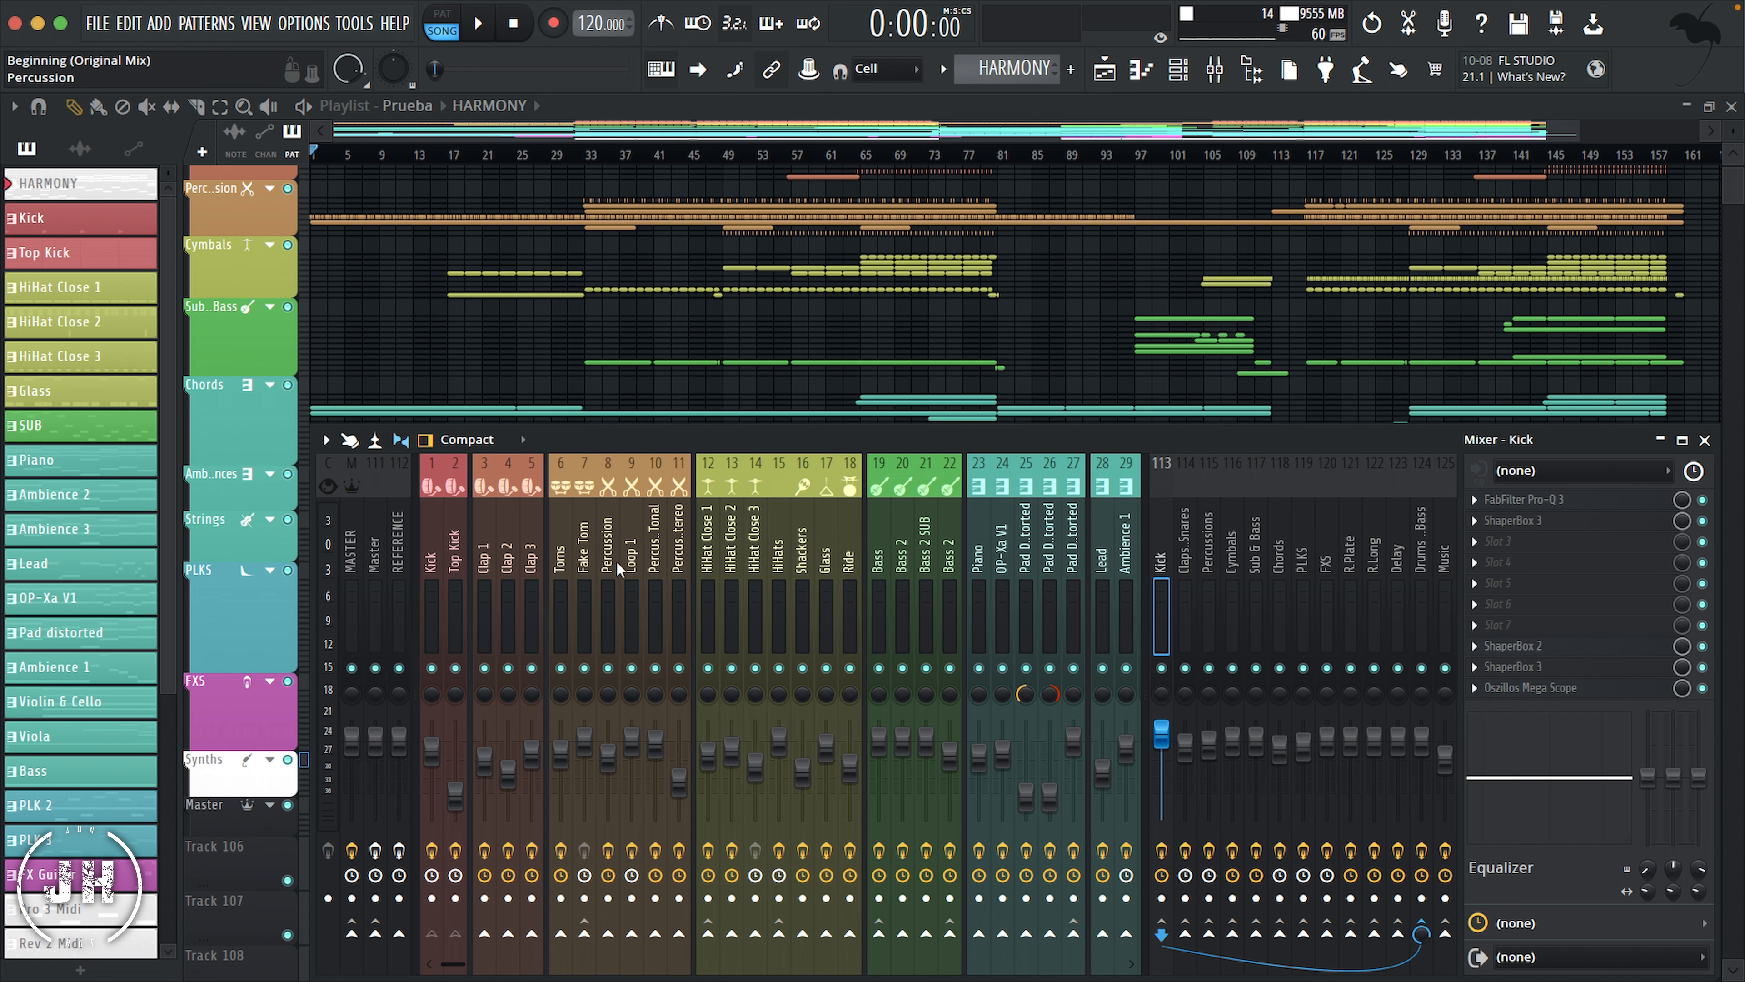
Step: Color the Kick bus track, 113, dark red #6D3A3C and give it the merging routing icon
right_click(1159, 518)
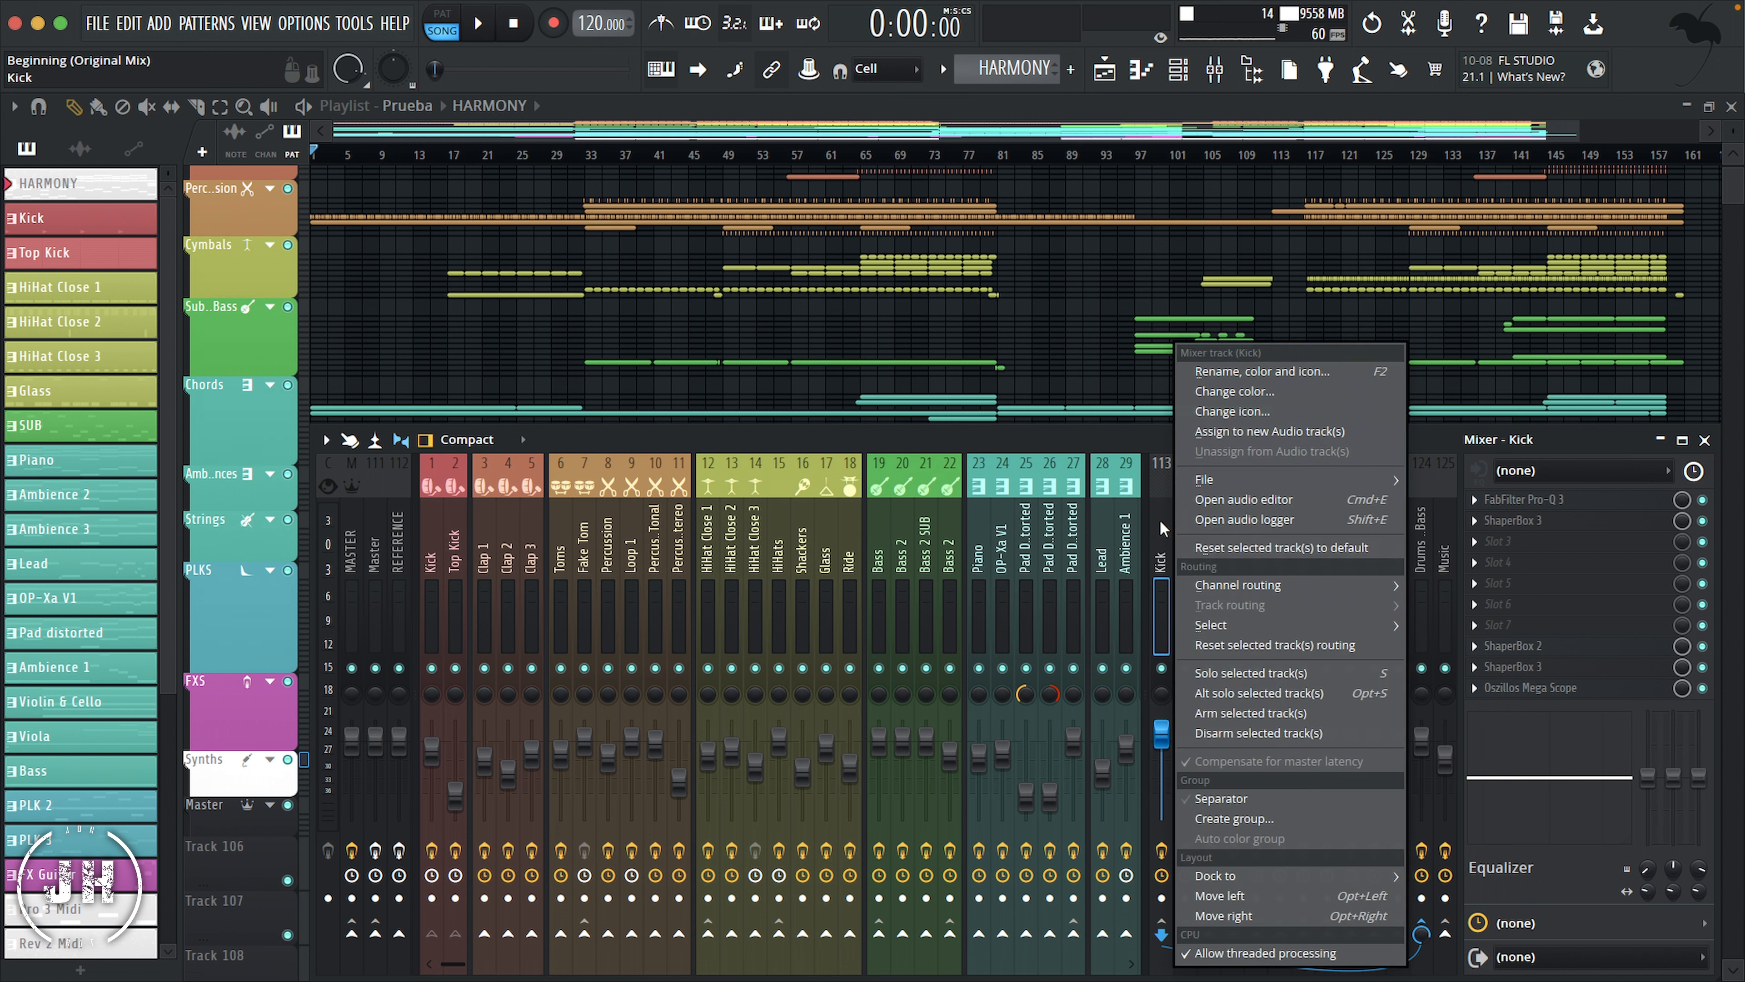
click(1304, 378)
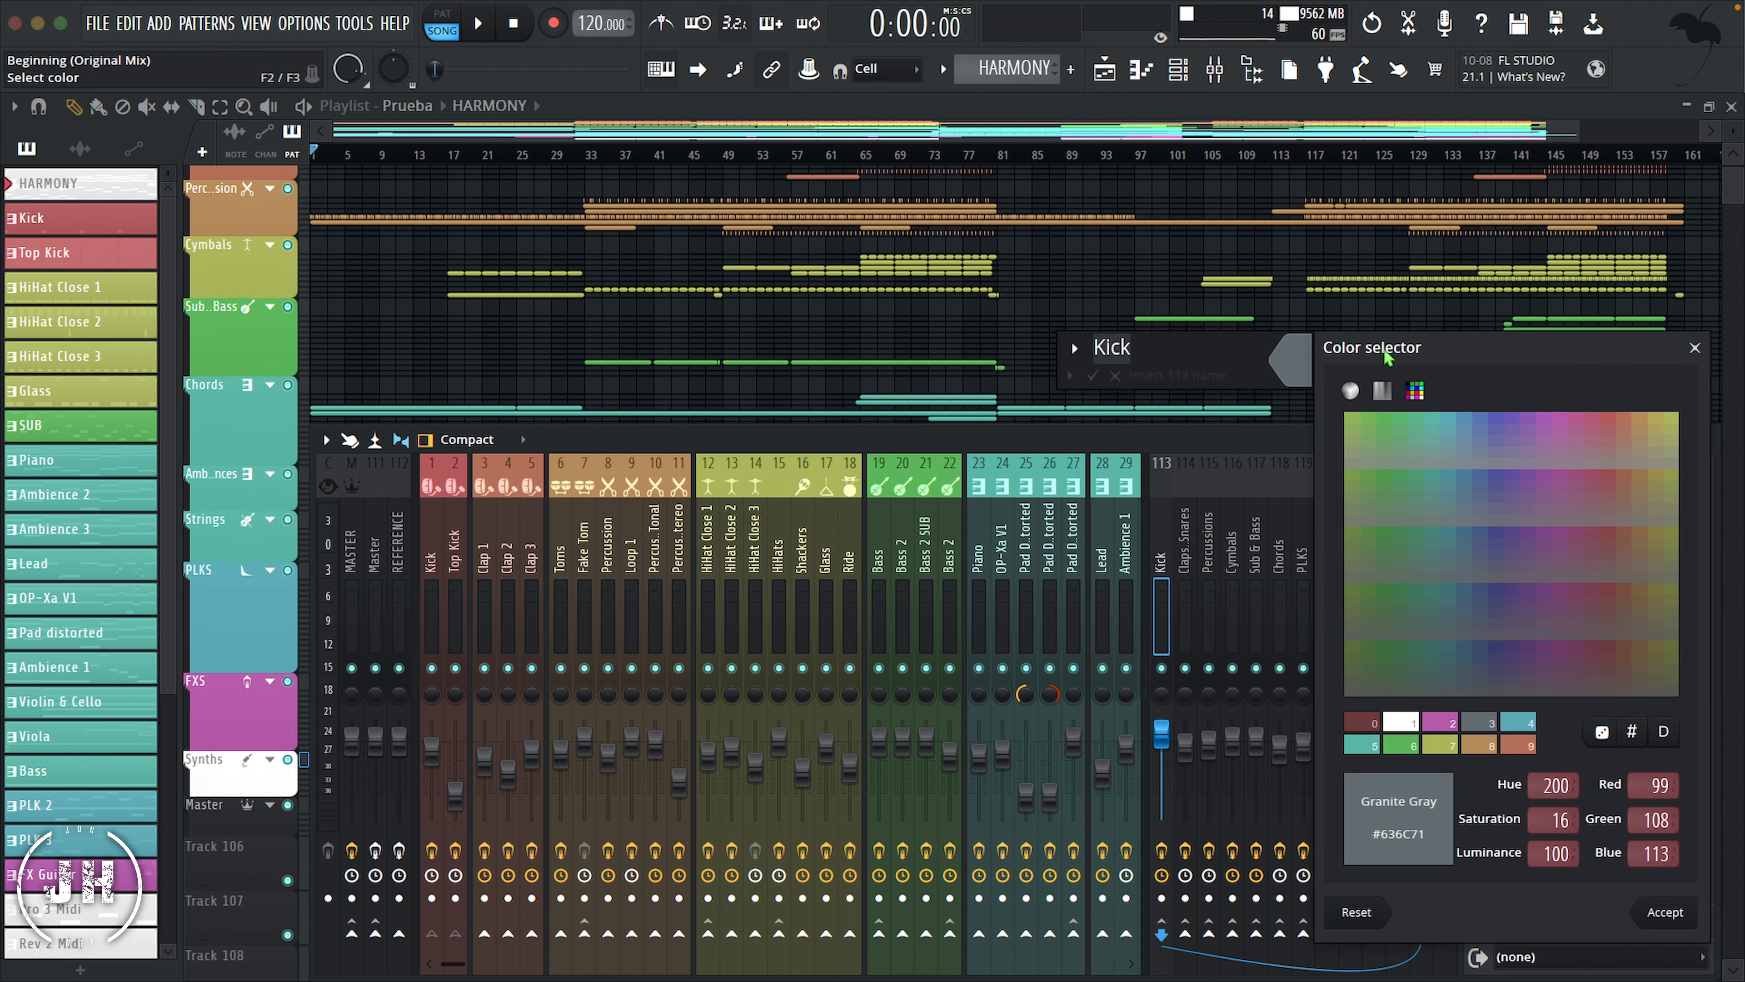
click(1611, 421)
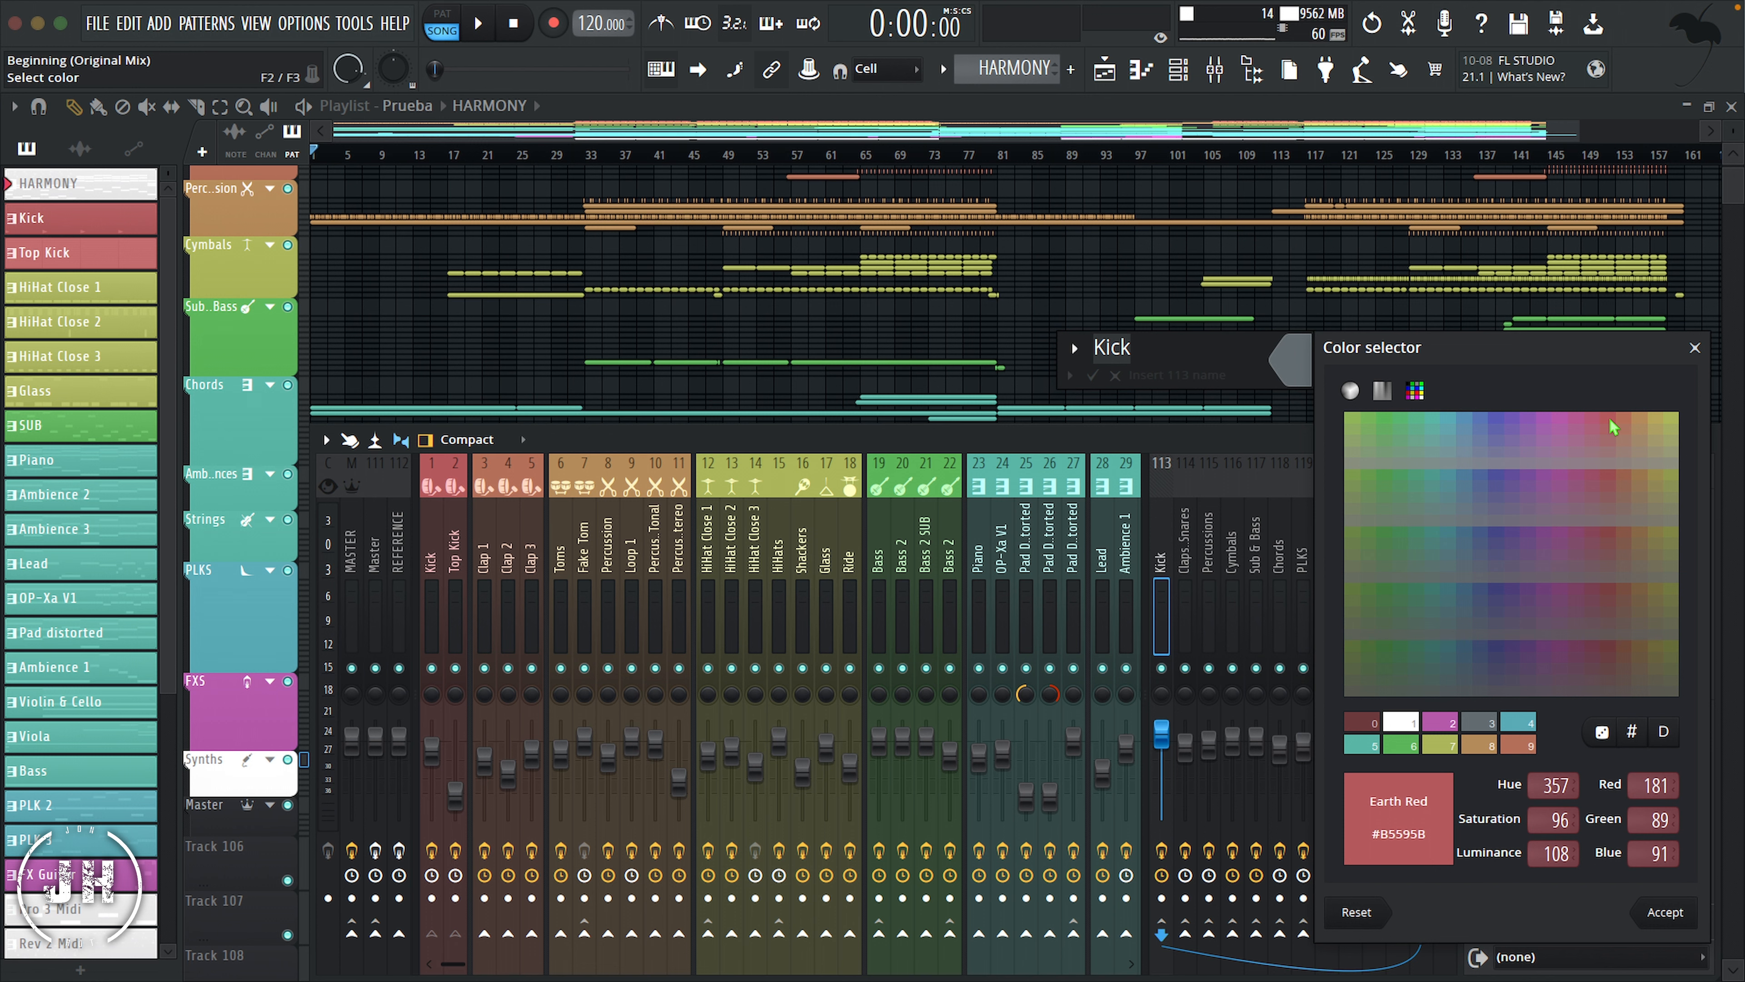
click(1615, 655)
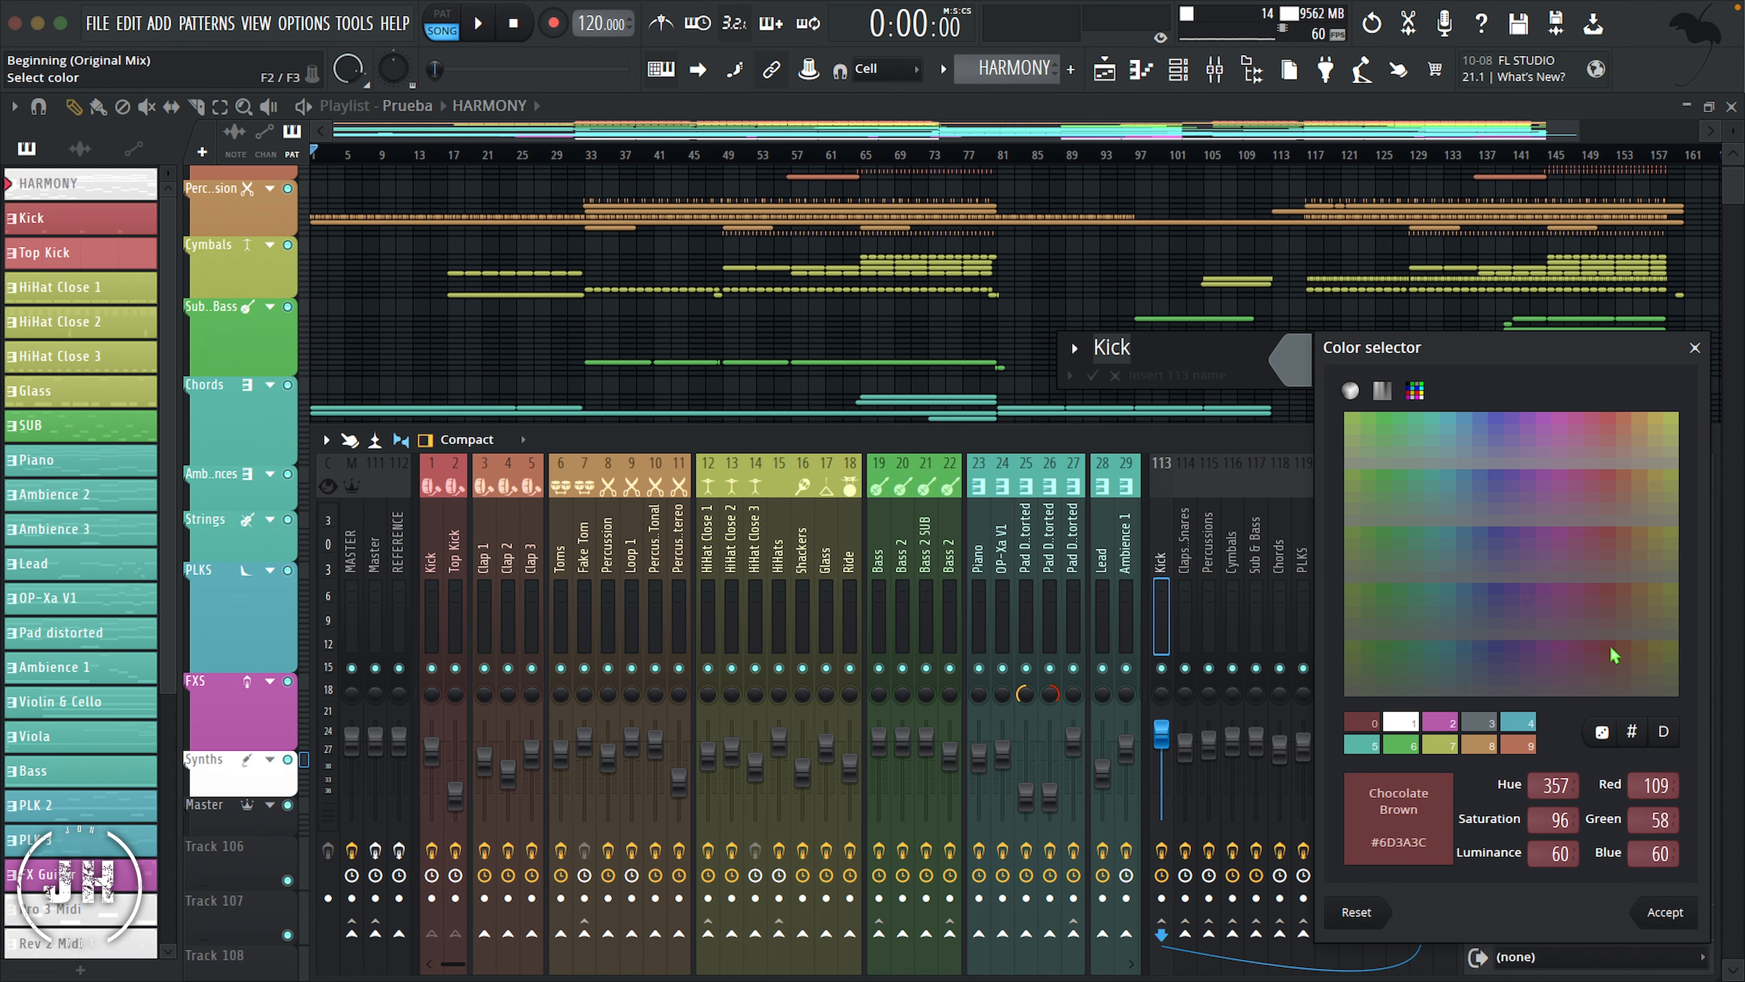
click(1076, 347)
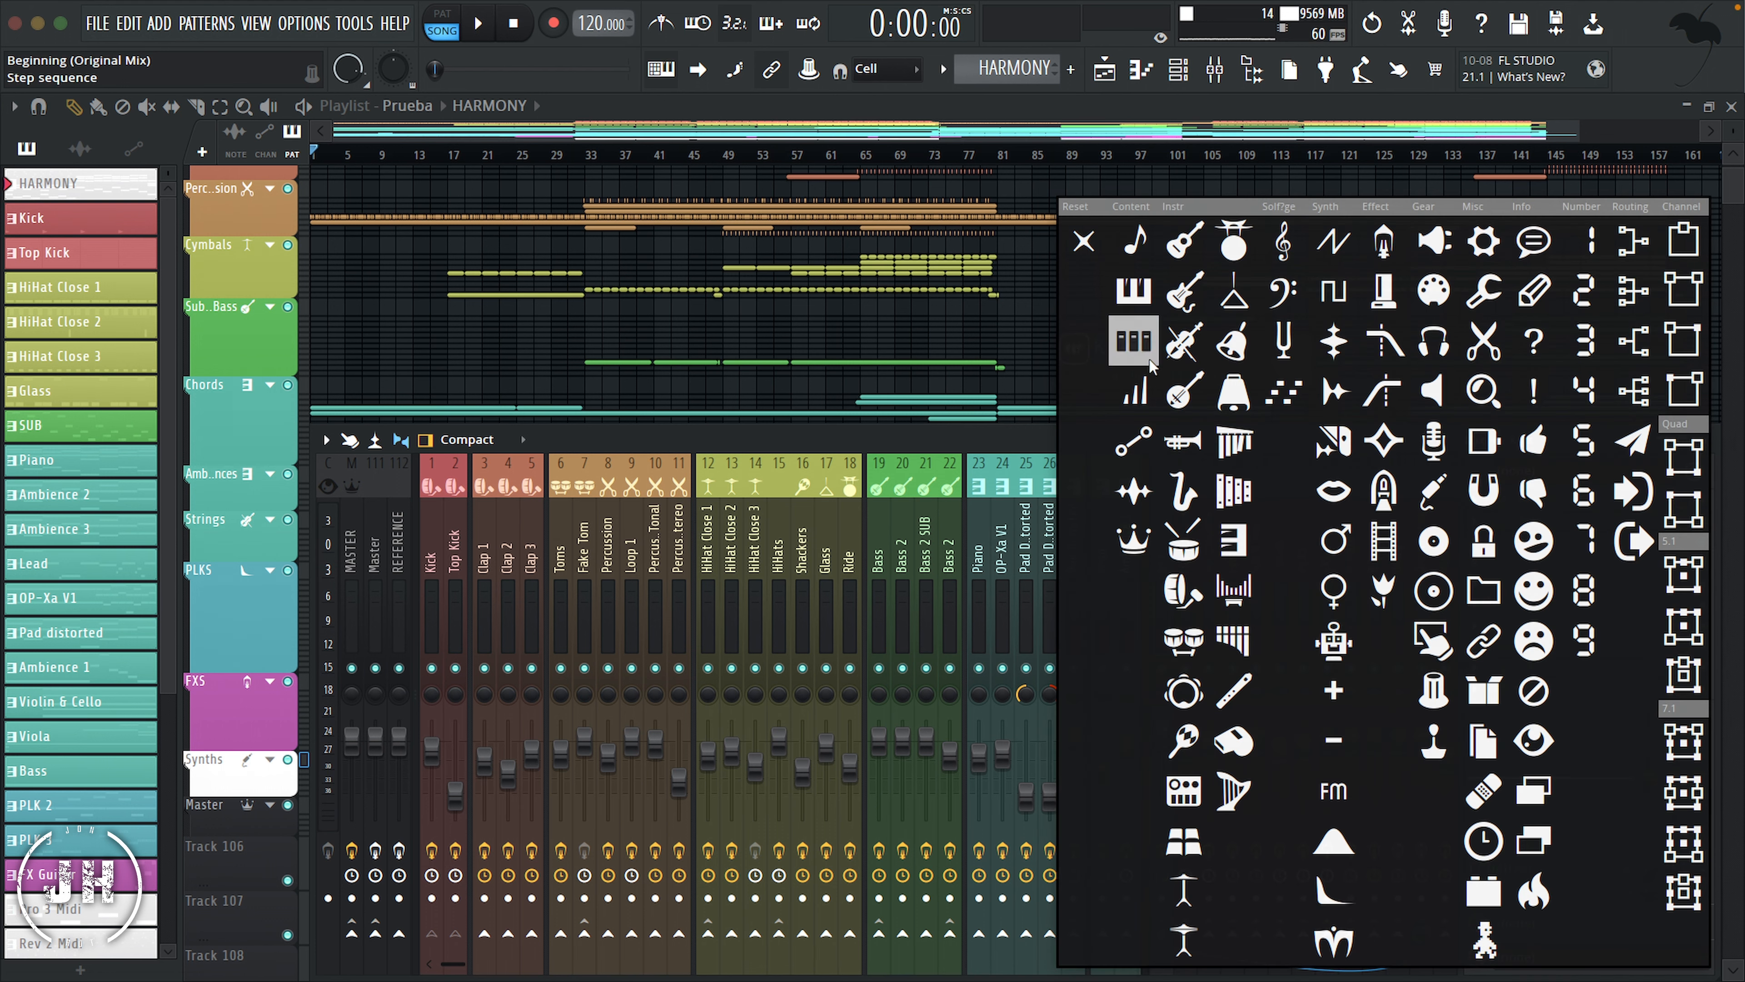
click(1633, 241)
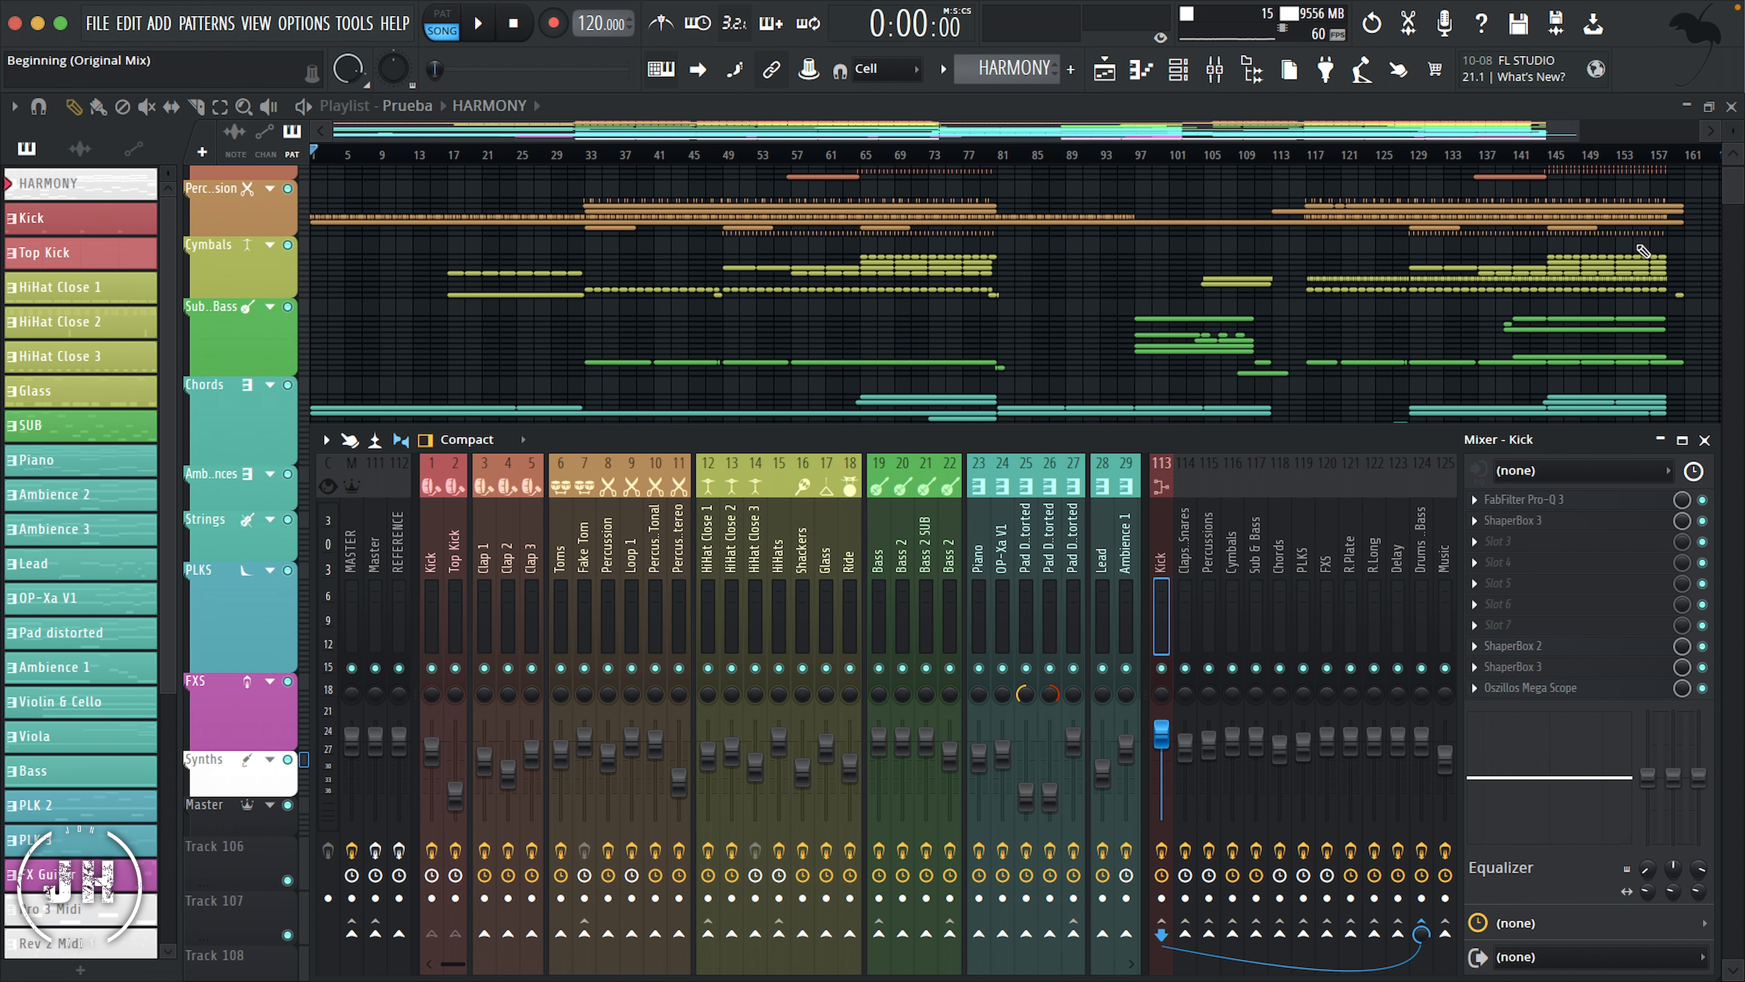
Step: Give the seven bus tracks from Claps & Snares through FXS the same merging routing icon
drag(1180, 517, 1325, 534)
right_click(1266, 530)
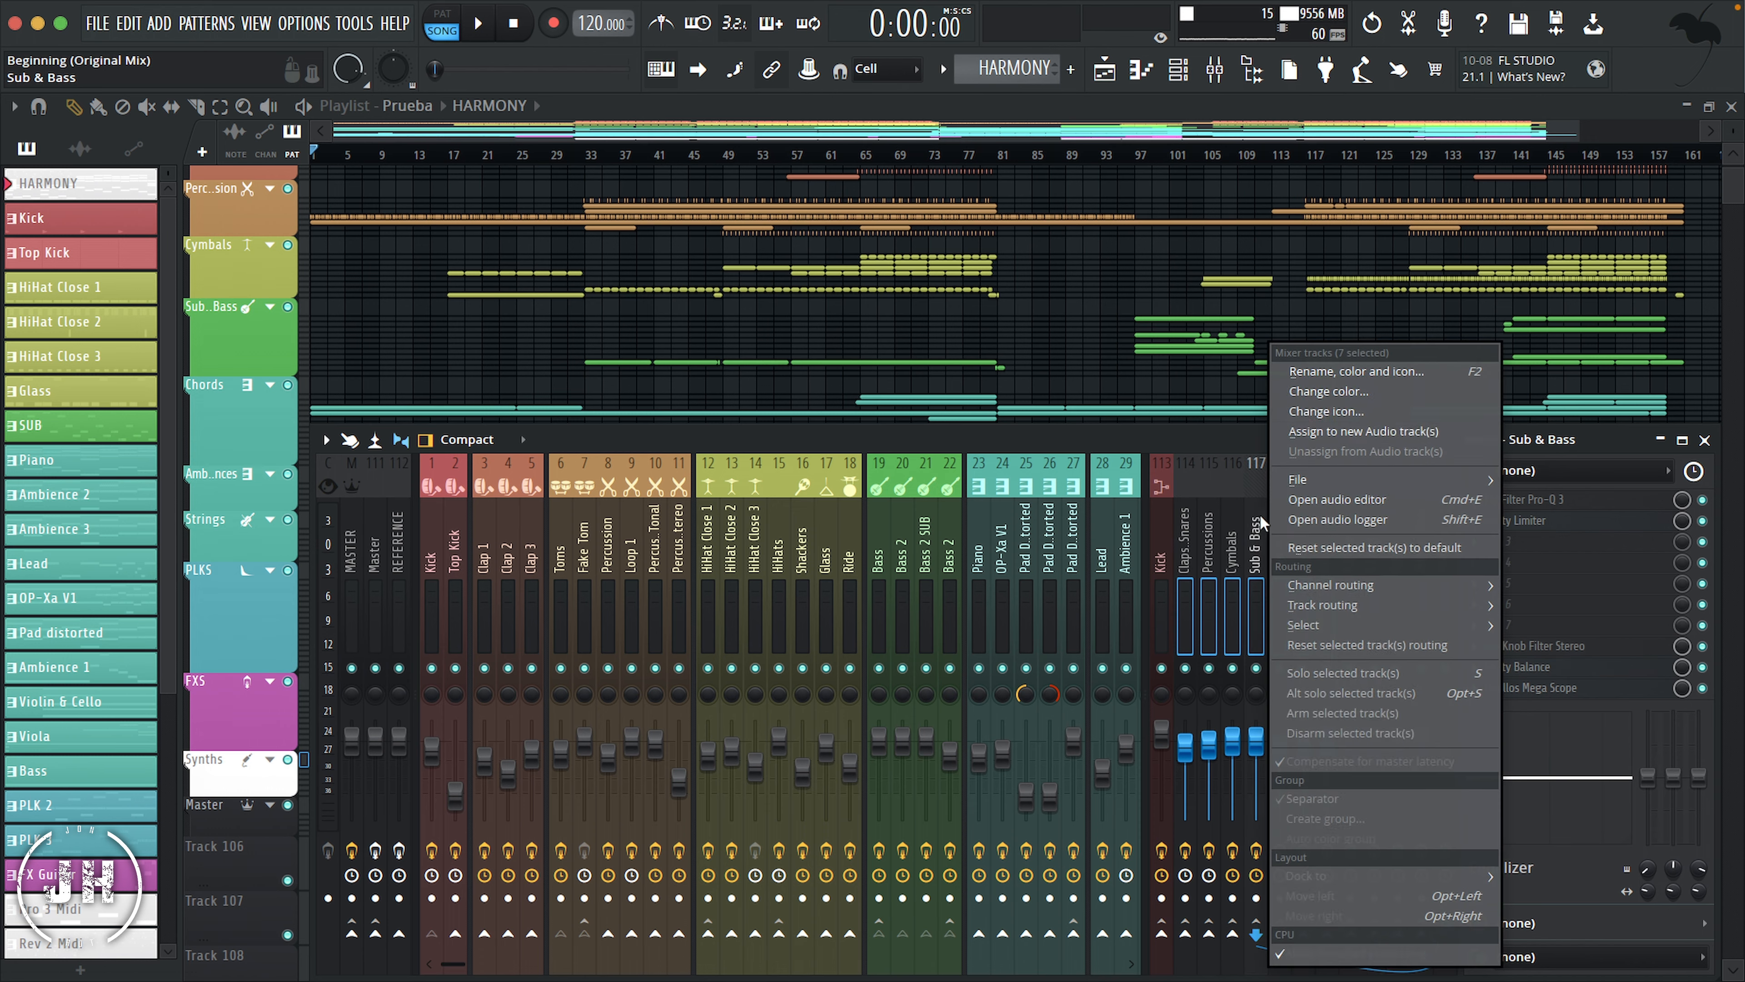
click(1328, 411)
click(1501, 282)
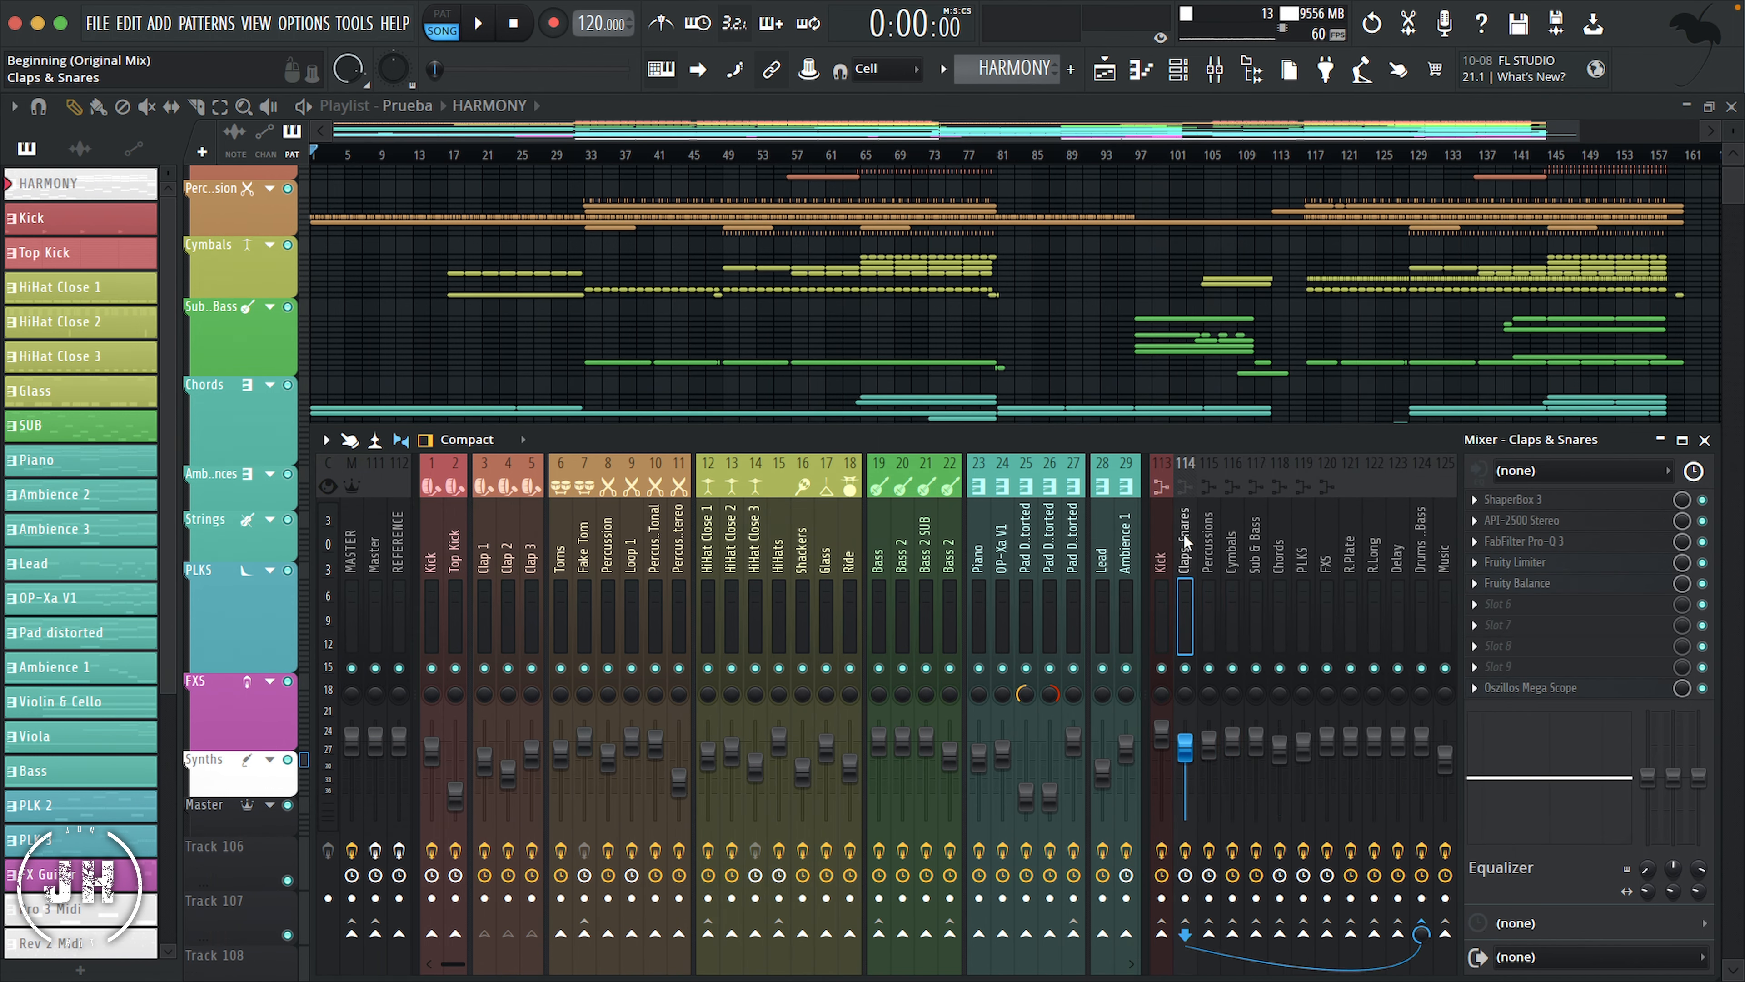
Step: Color the Claps & Snares bus track dark reddish brown and the Percussions bus track dark orange-brown
right_click(1183, 532)
click(1261, 390)
click(1548, 618)
click(1594, 896)
right_click(1208, 533)
click(1283, 393)
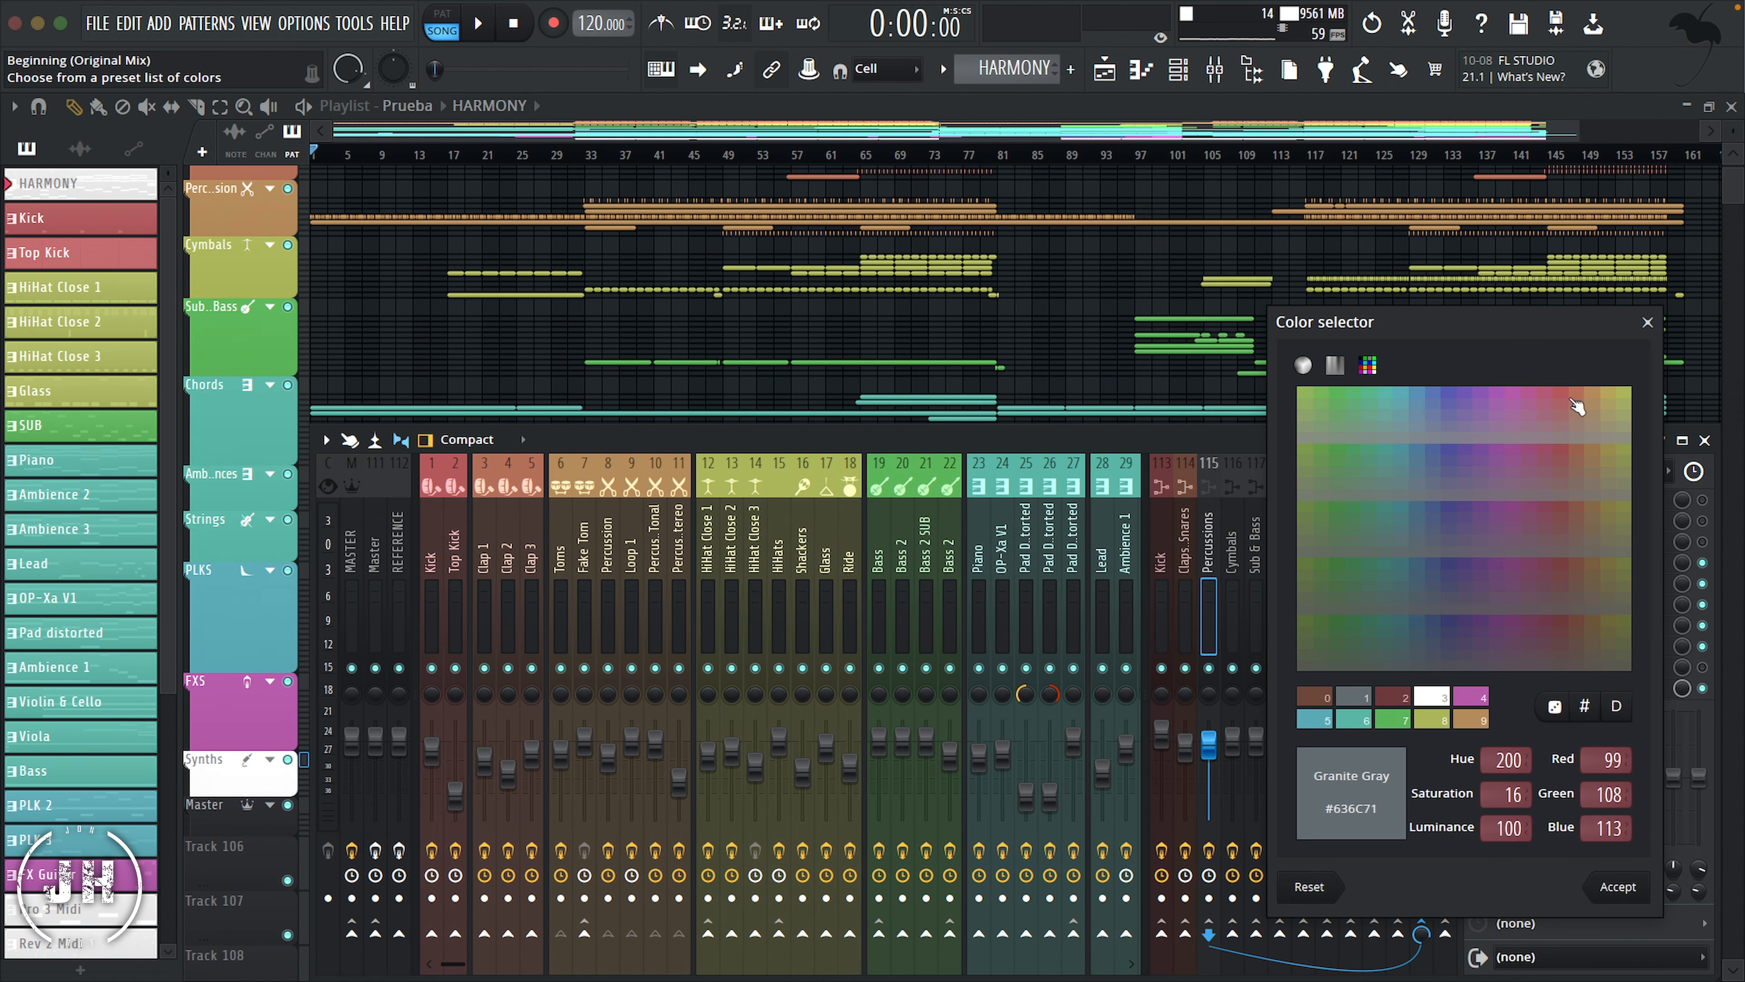
click(1591, 618)
click(1618, 898)
Step: Color the Cymbals bus track dark olive yellow
right_click(1239, 531)
click(1323, 392)
click(1644, 624)
click(1628, 890)
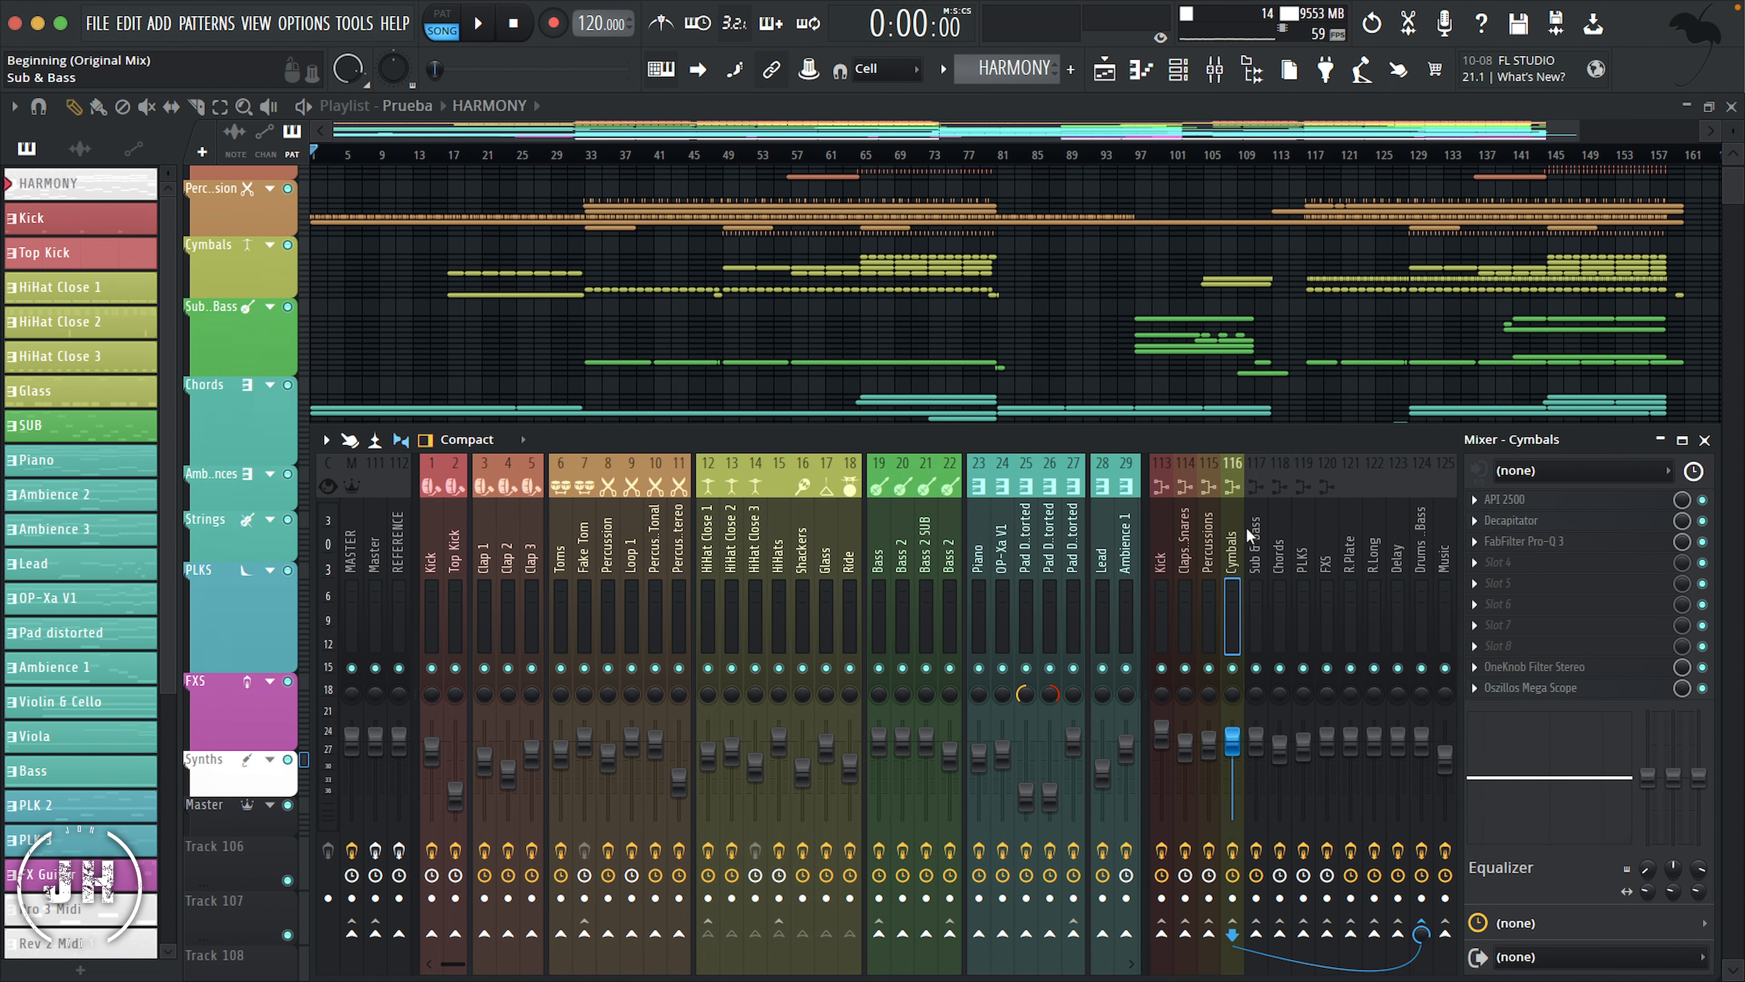
Step: Color the Sub & Bass bus track dark green and the Chords bus track dark teal
right_click(1263, 530)
click(1354, 395)
click(1380, 620)
click(1670, 884)
right_click(1279, 531)
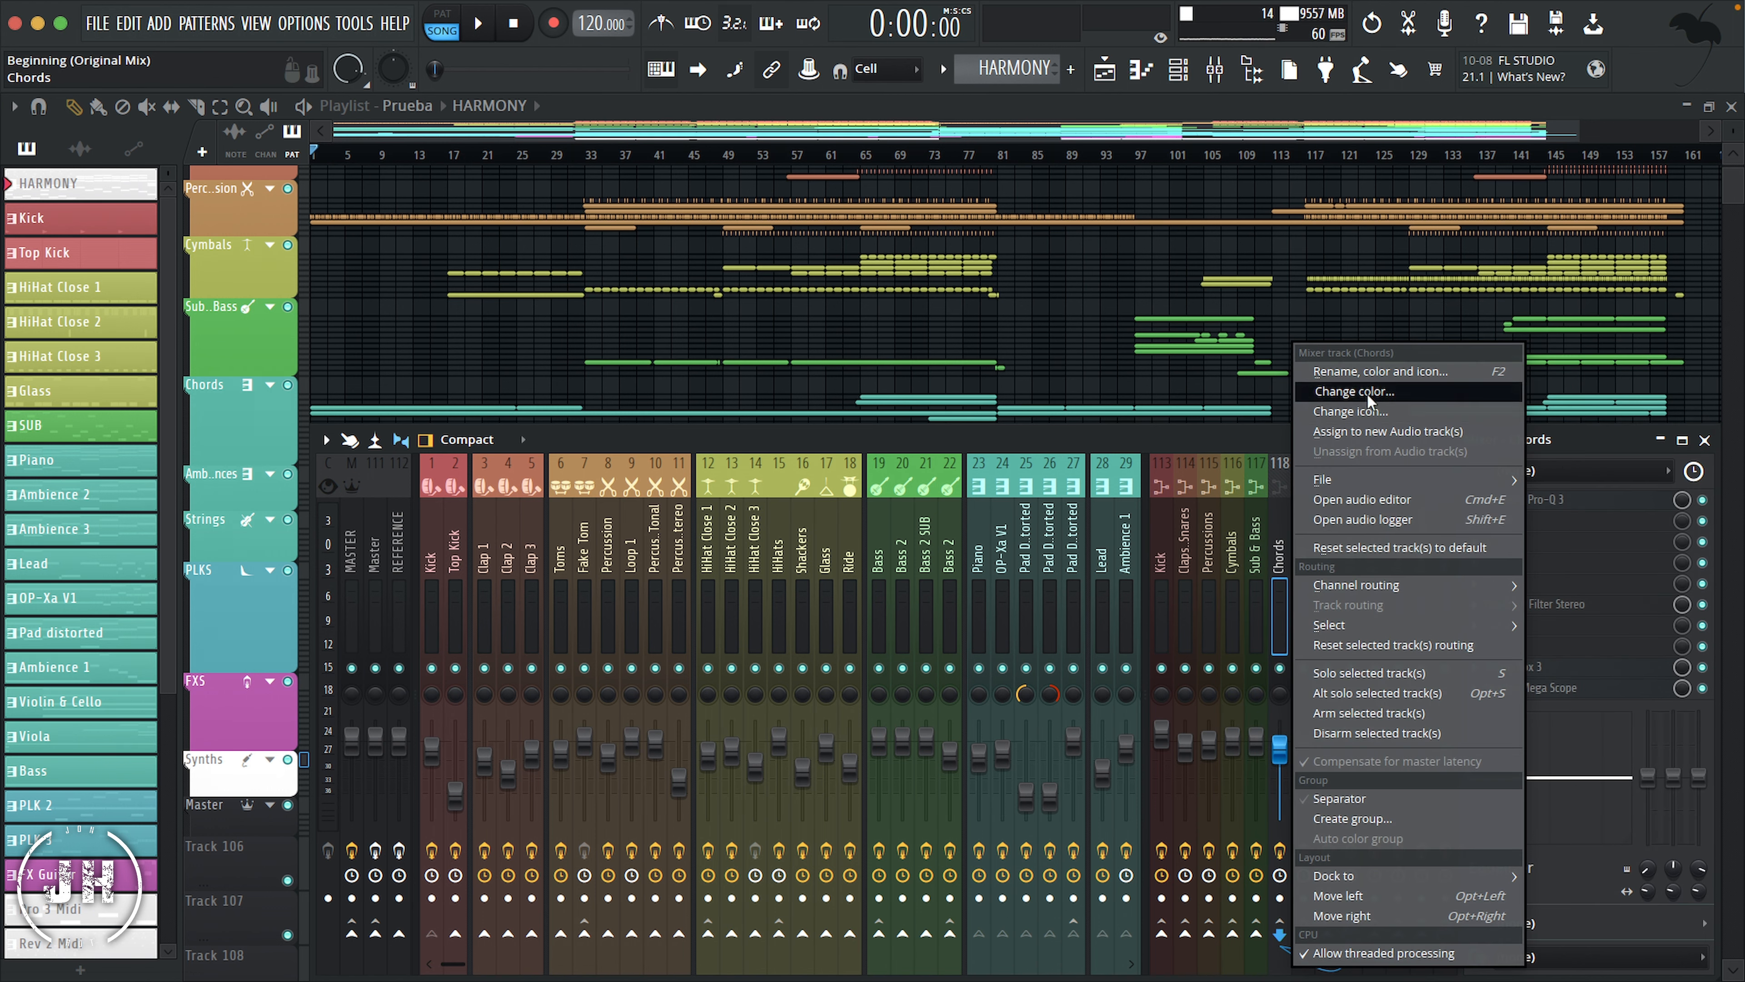
click(1368, 394)
click(1430, 630)
click(1671, 884)
Step: Color the PLKS bus track dark blue-teal and the FXS bus track dark purple
right_click(1303, 523)
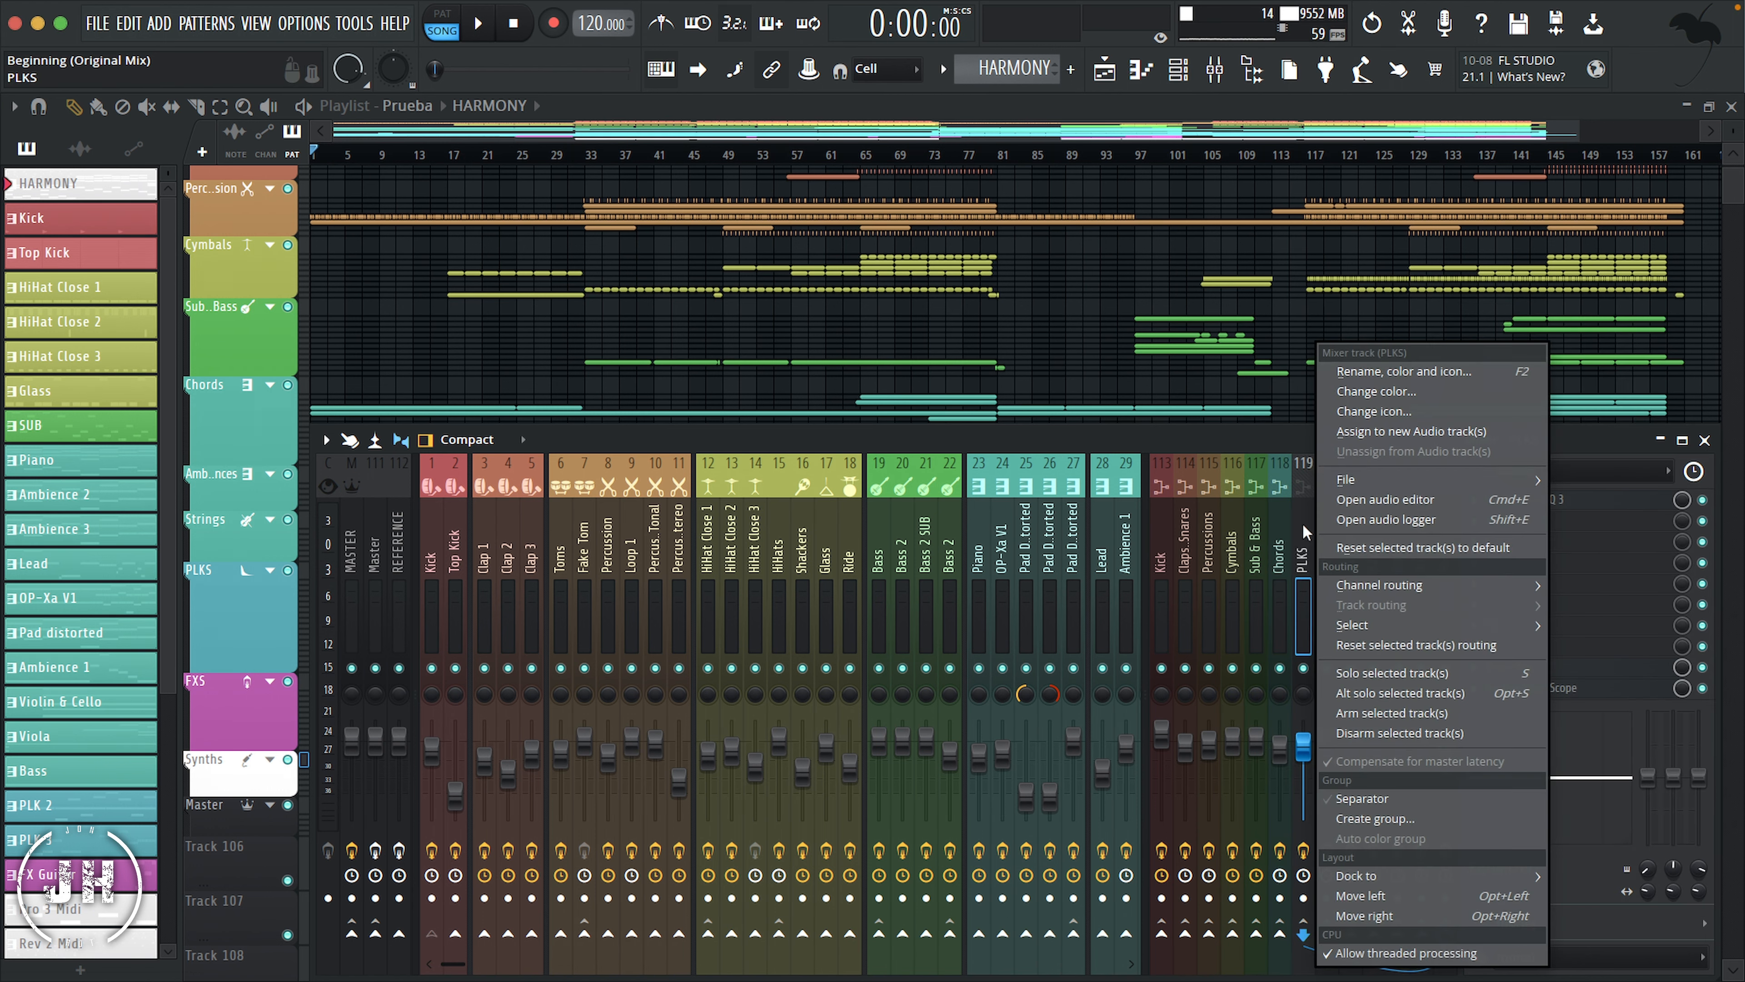
click(1397, 391)
click(1484, 399)
click(1694, 889)
right_click(1326, 529)
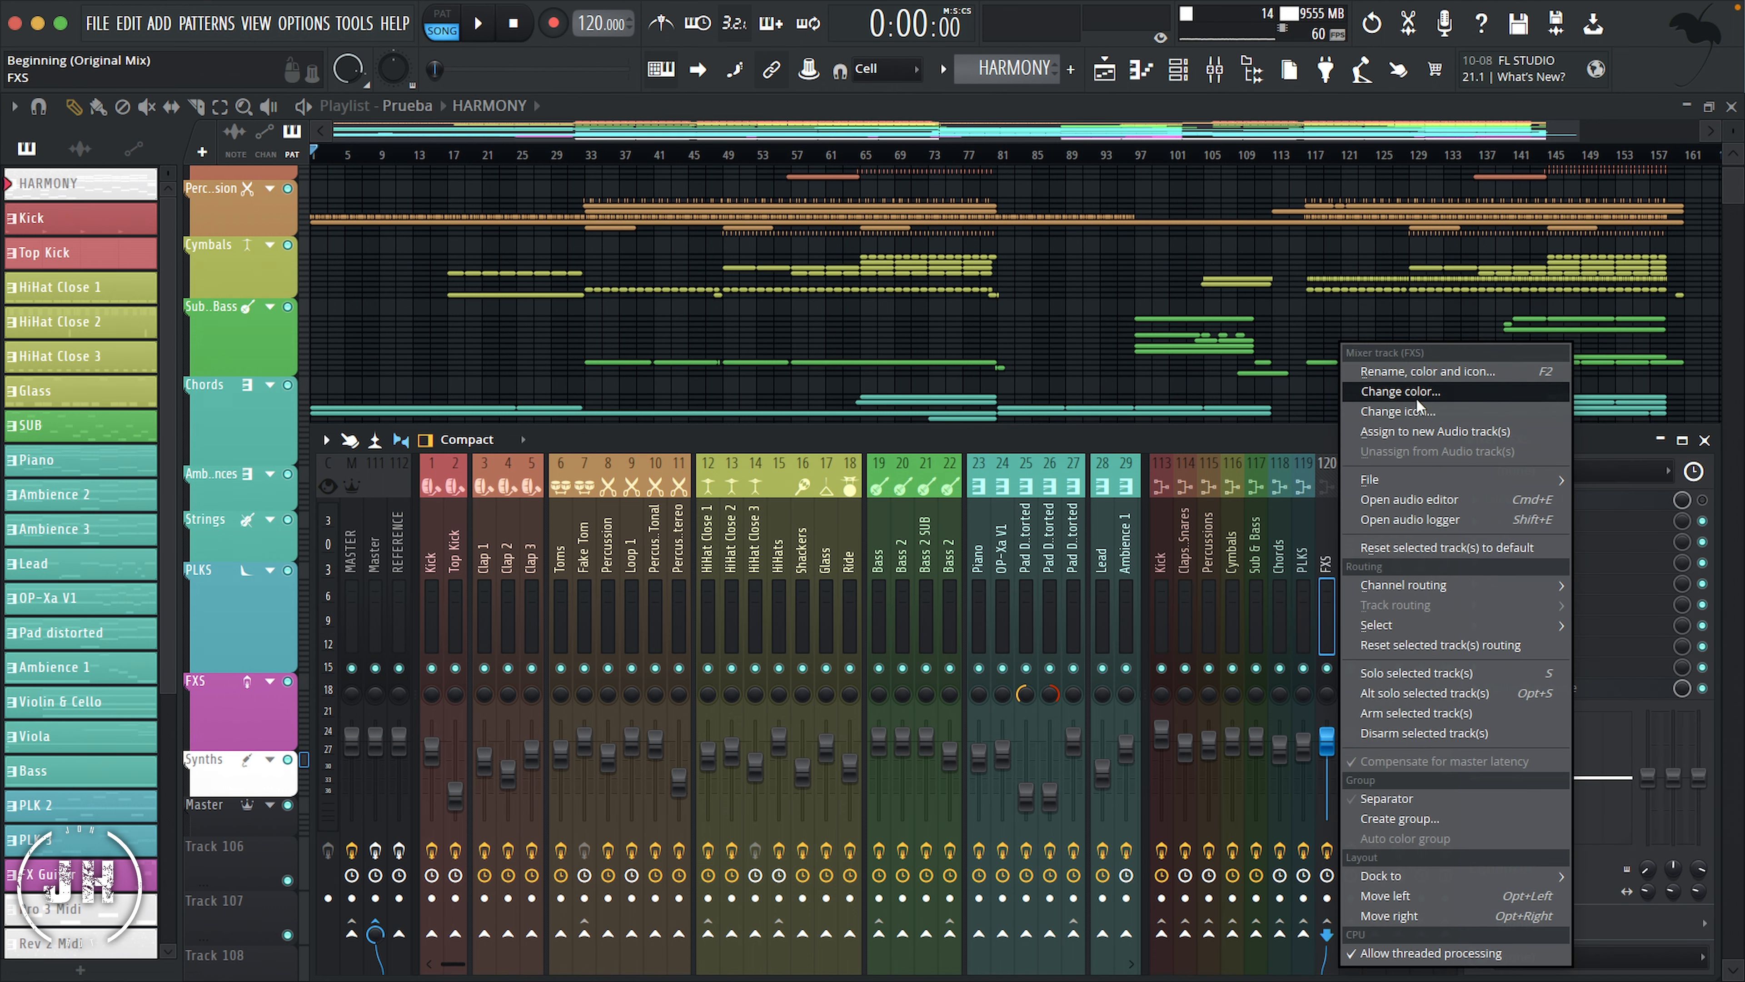
click(1416, 392)
click(1524, 629)
click(1693, 889)
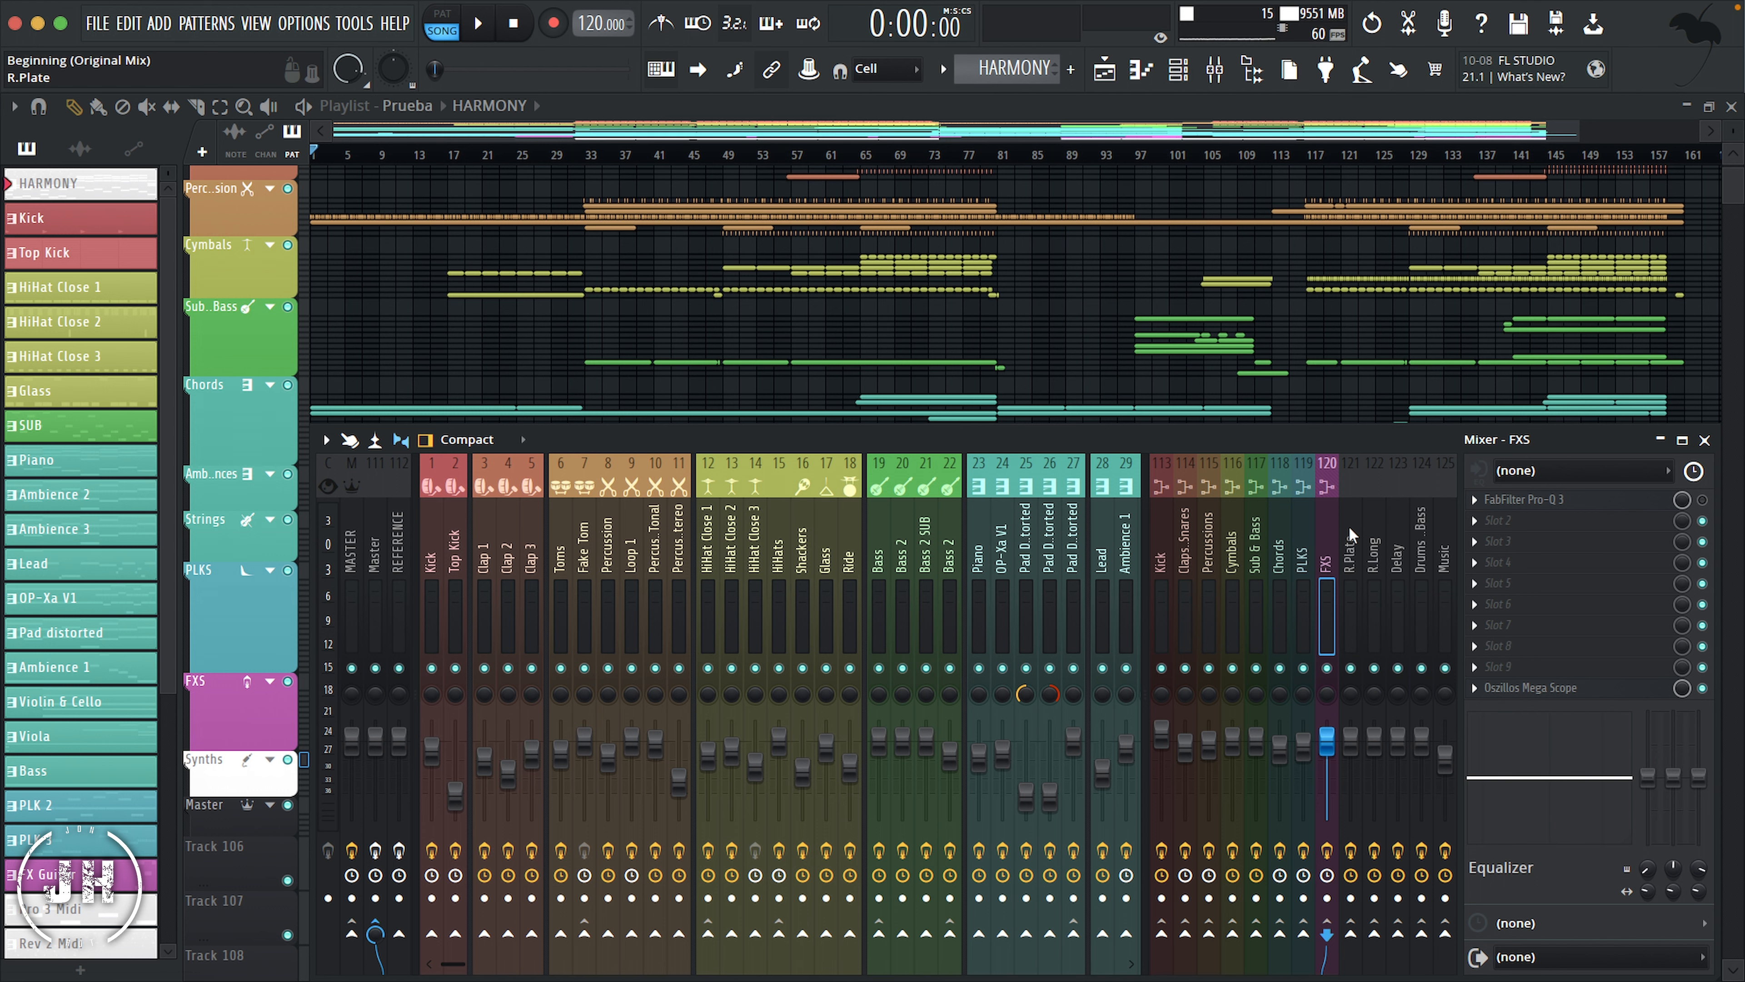
Step: Color the R.Plate, R.Long and Delay mixer tracks pale mint and give them the first icon of the Effect category
drag(1349, 526, 1407, 522)
right_click(1362, 515)
click(1424, 392)
click(1443, 629)
click(1693, 889)
right_click(1360, 510)
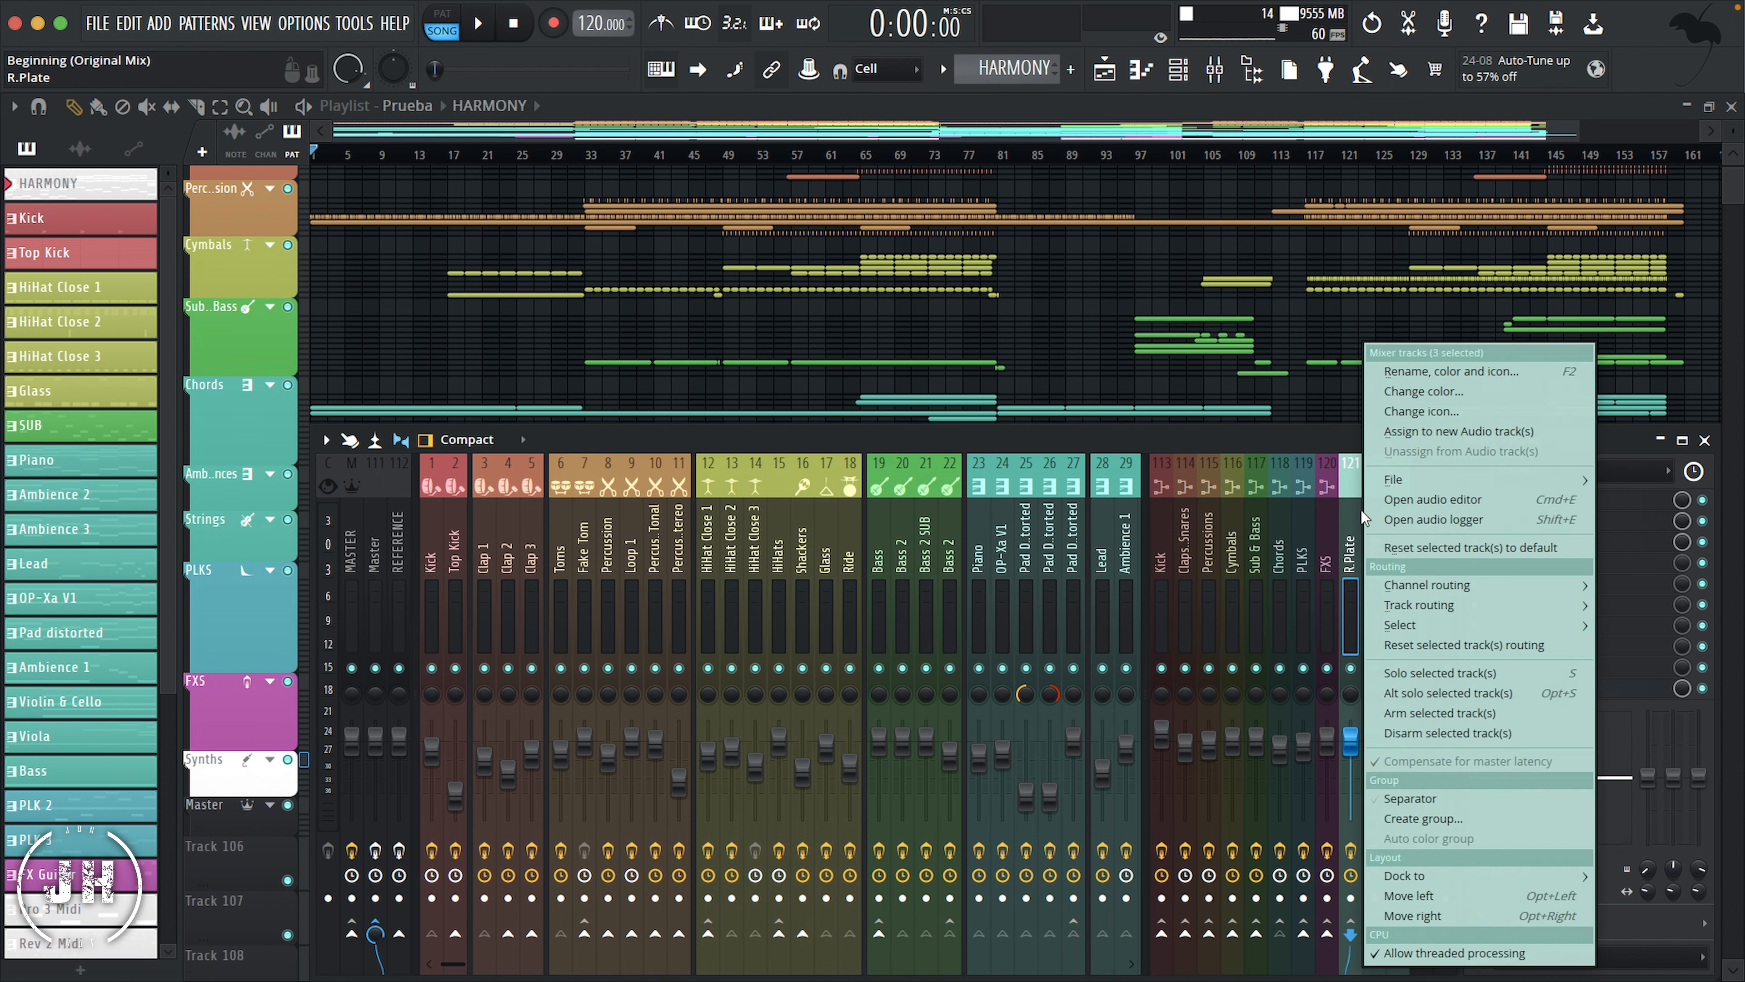
click(1421, 410)
click(1416, 244)
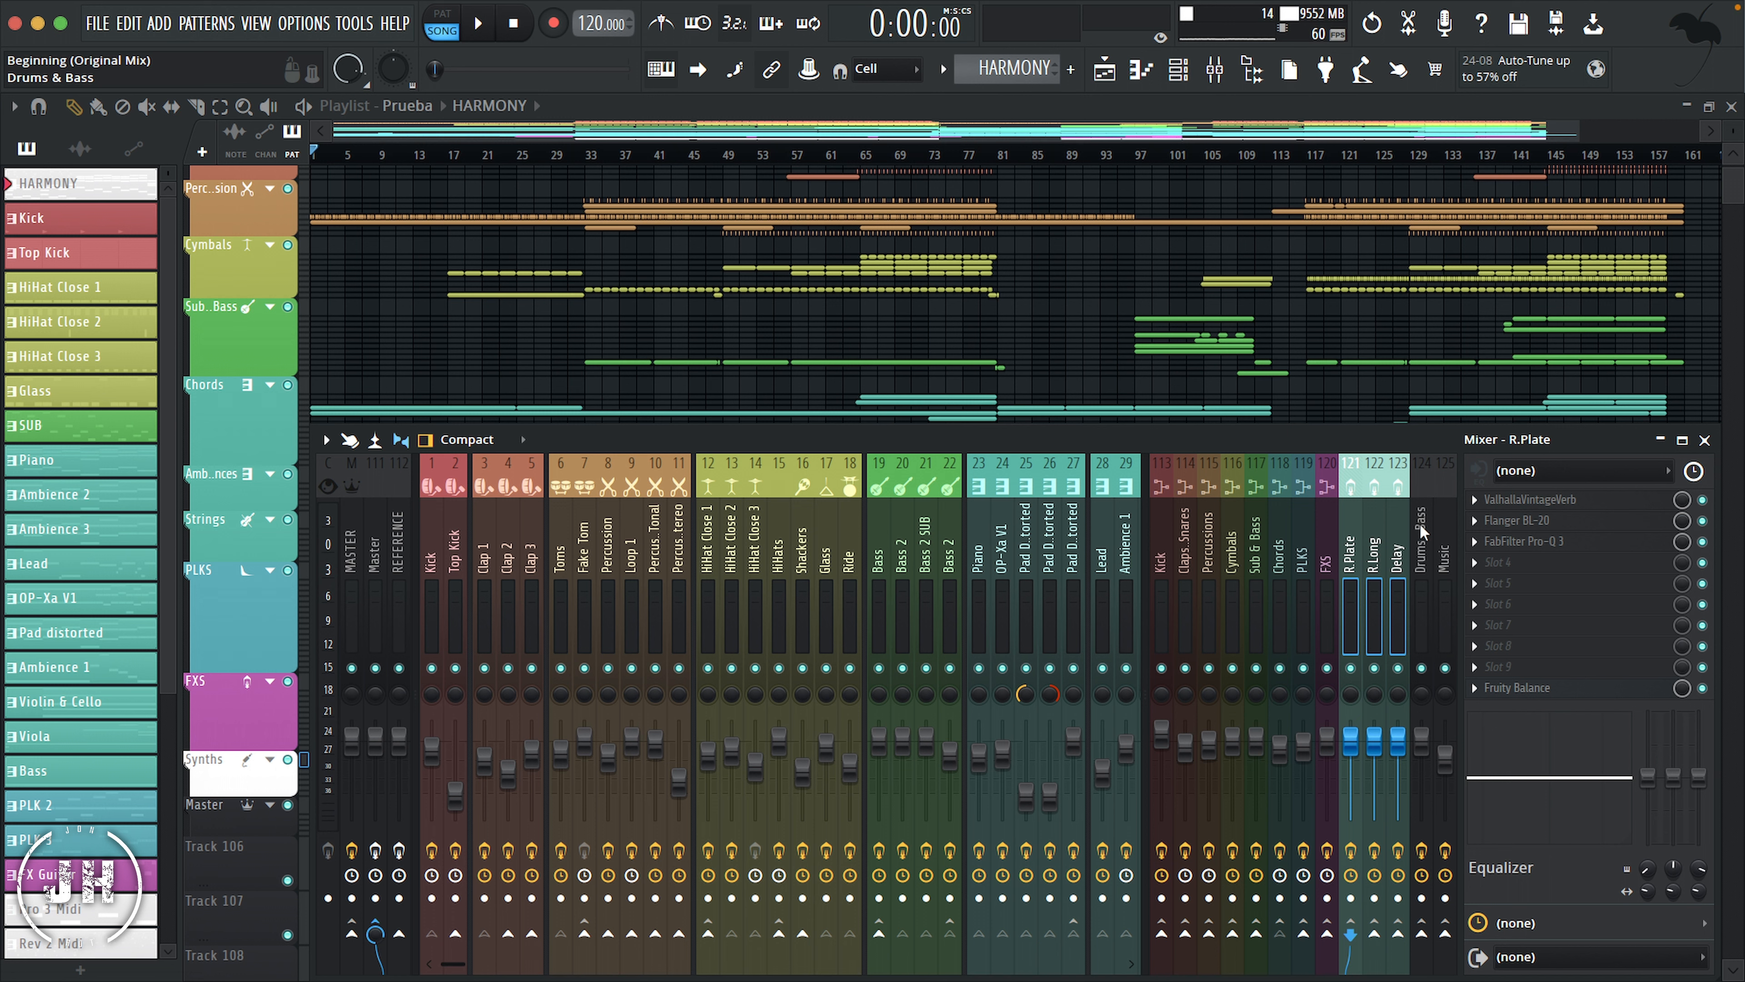
Step: Add mixer separators before the R.Plate track, 121, and before the Drums & Bass track, 124
click(1334, 519)
right_click(1349, 533)
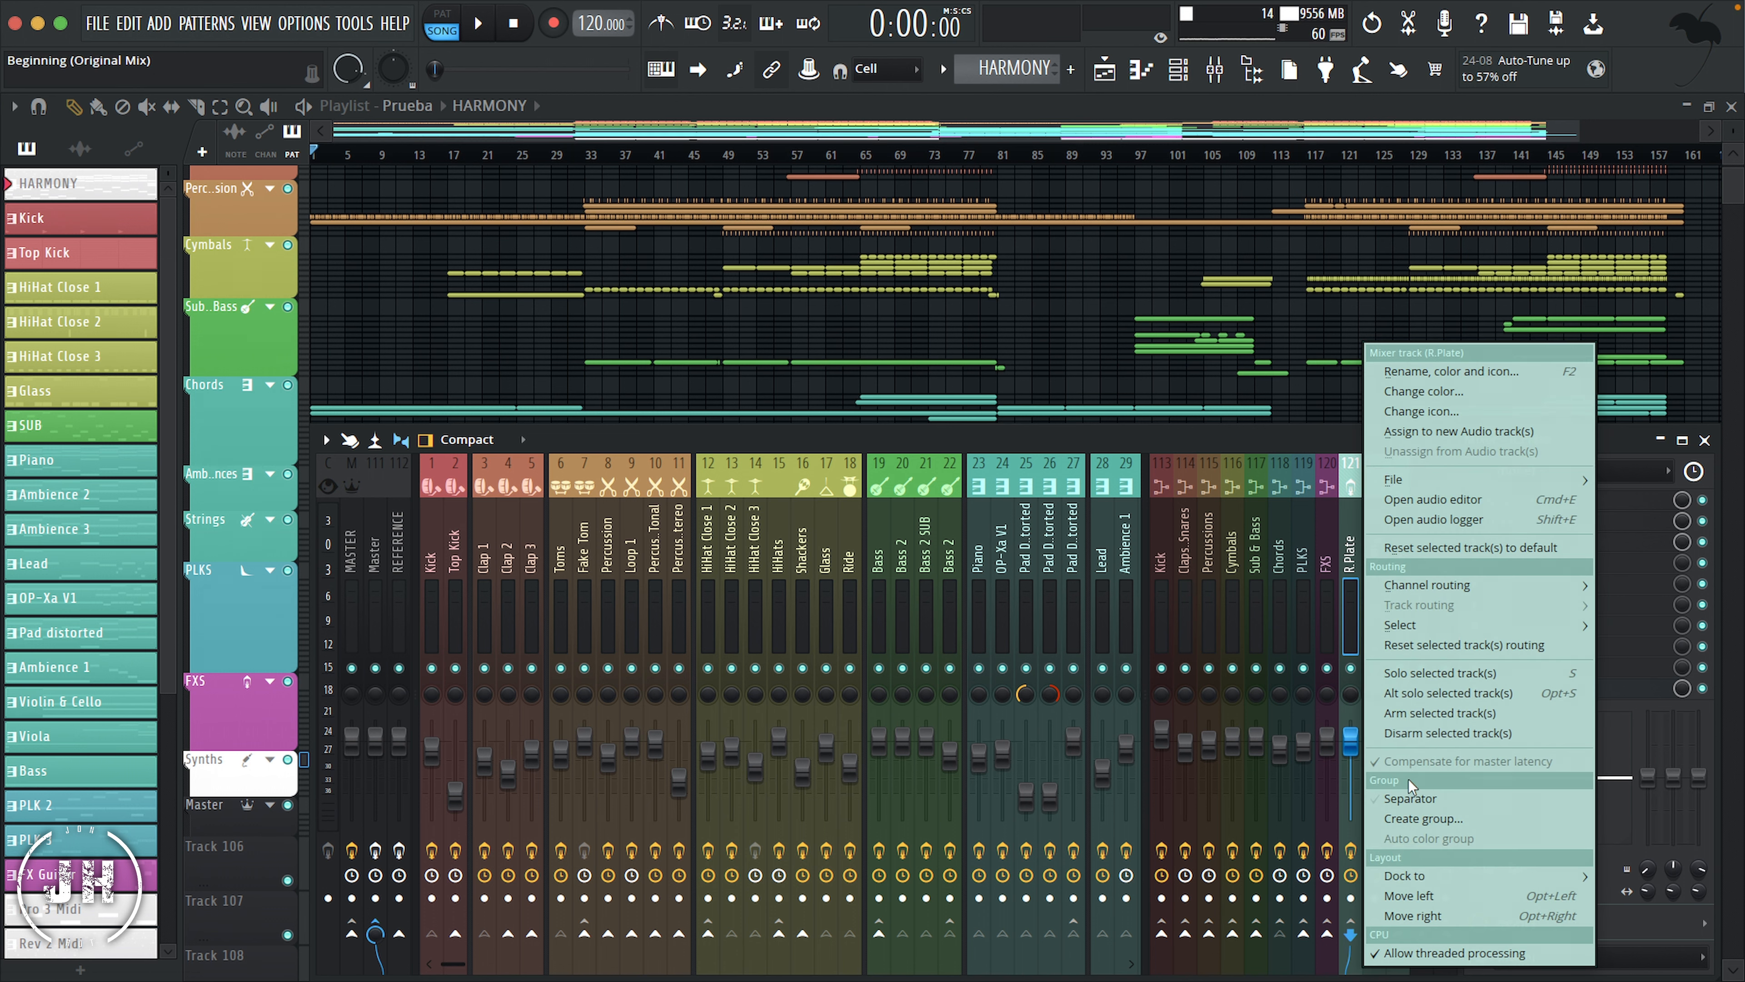
click(1410, 803)
click(1421, 524)
right_click(1421, 524)
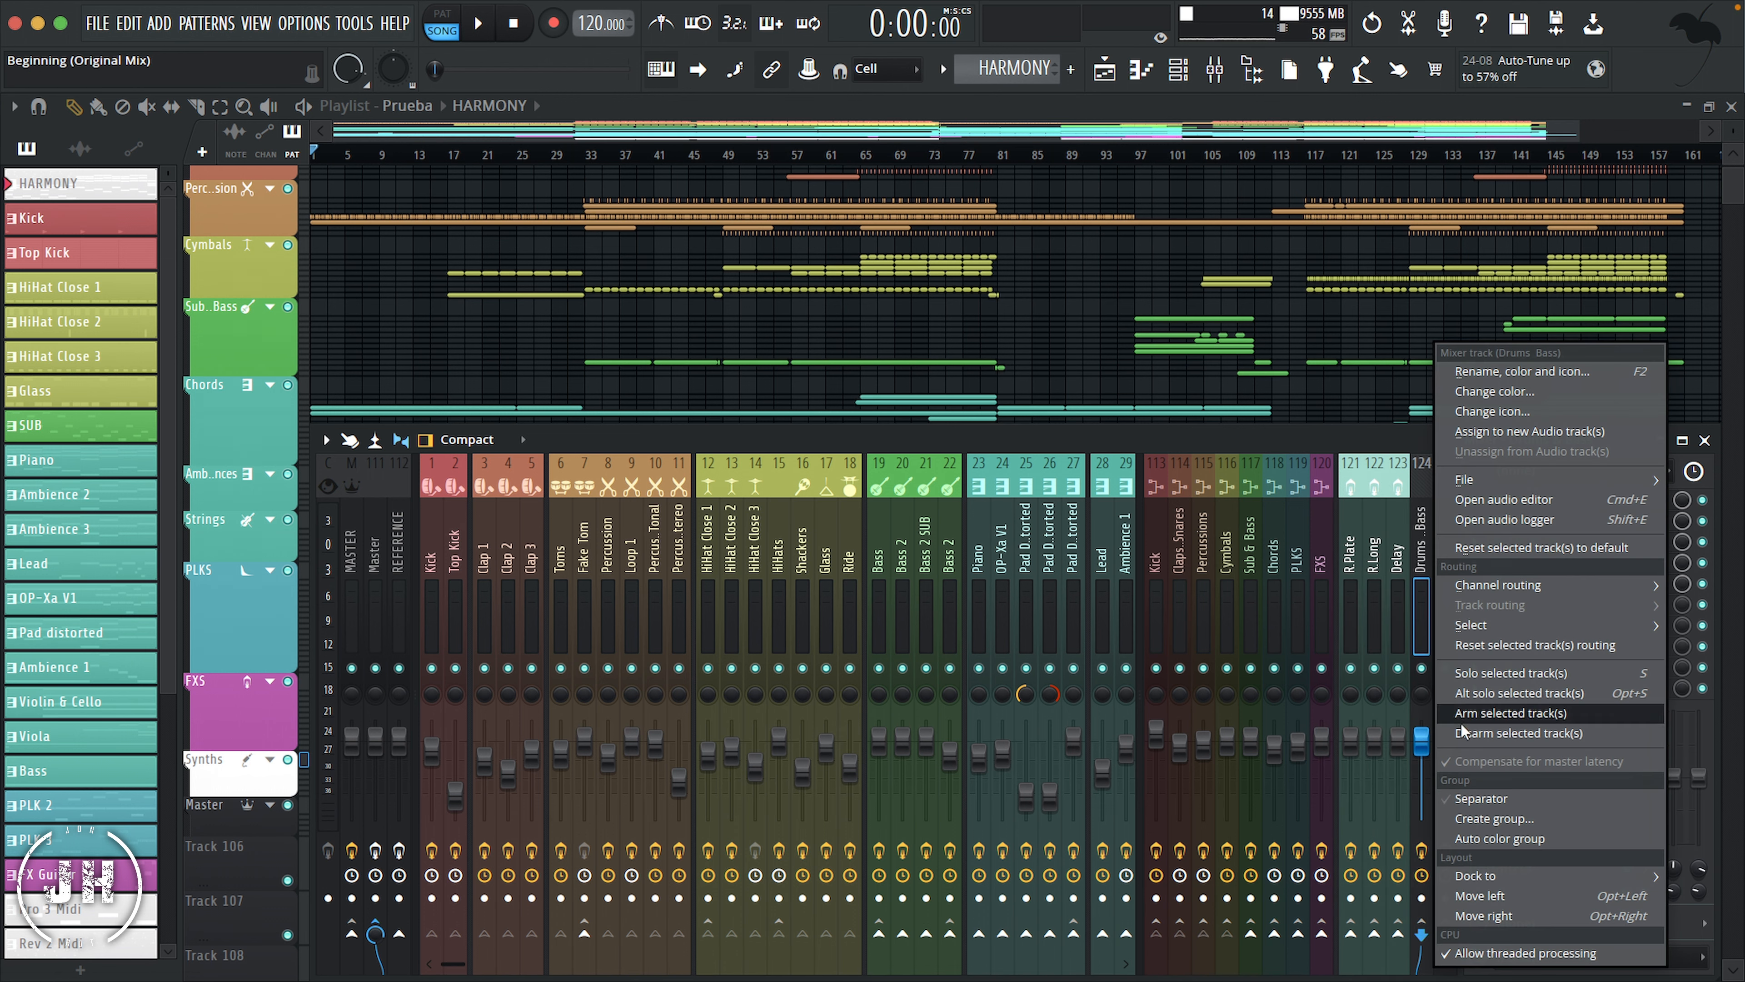
click(1460, 801)
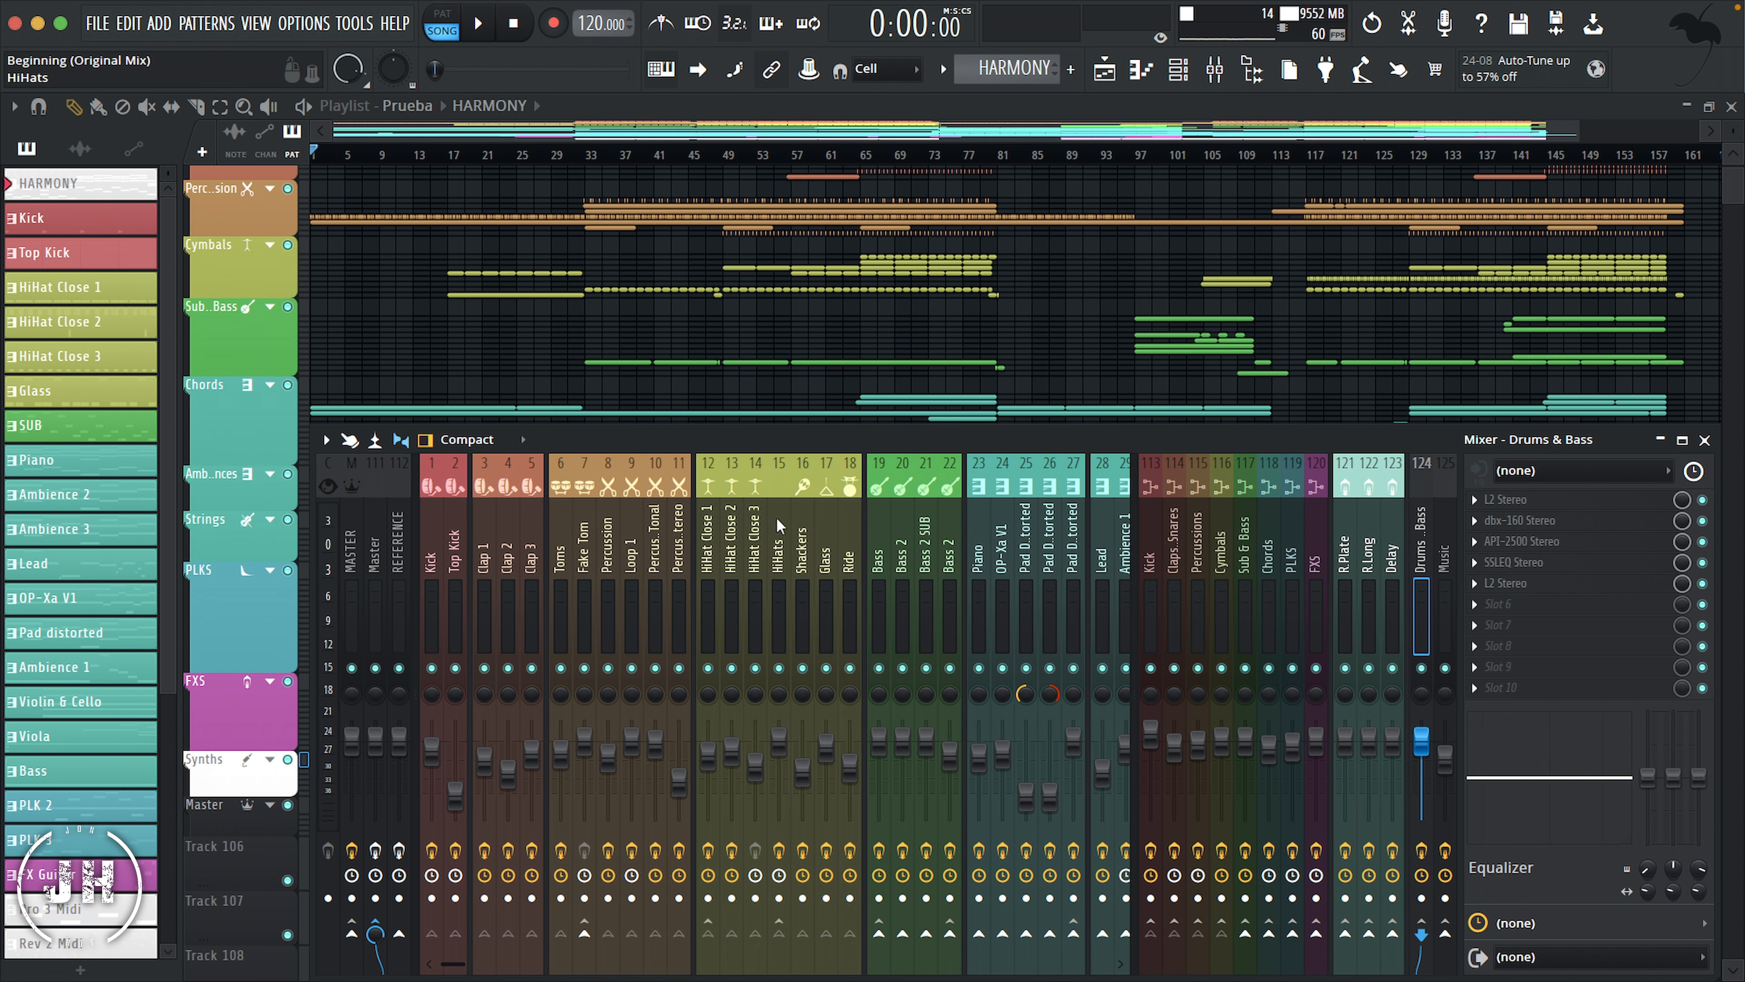
Step: Give the HiHats mixer track, 15, the merging routing icon and pick a palette swatch for its color
click(705, 533)
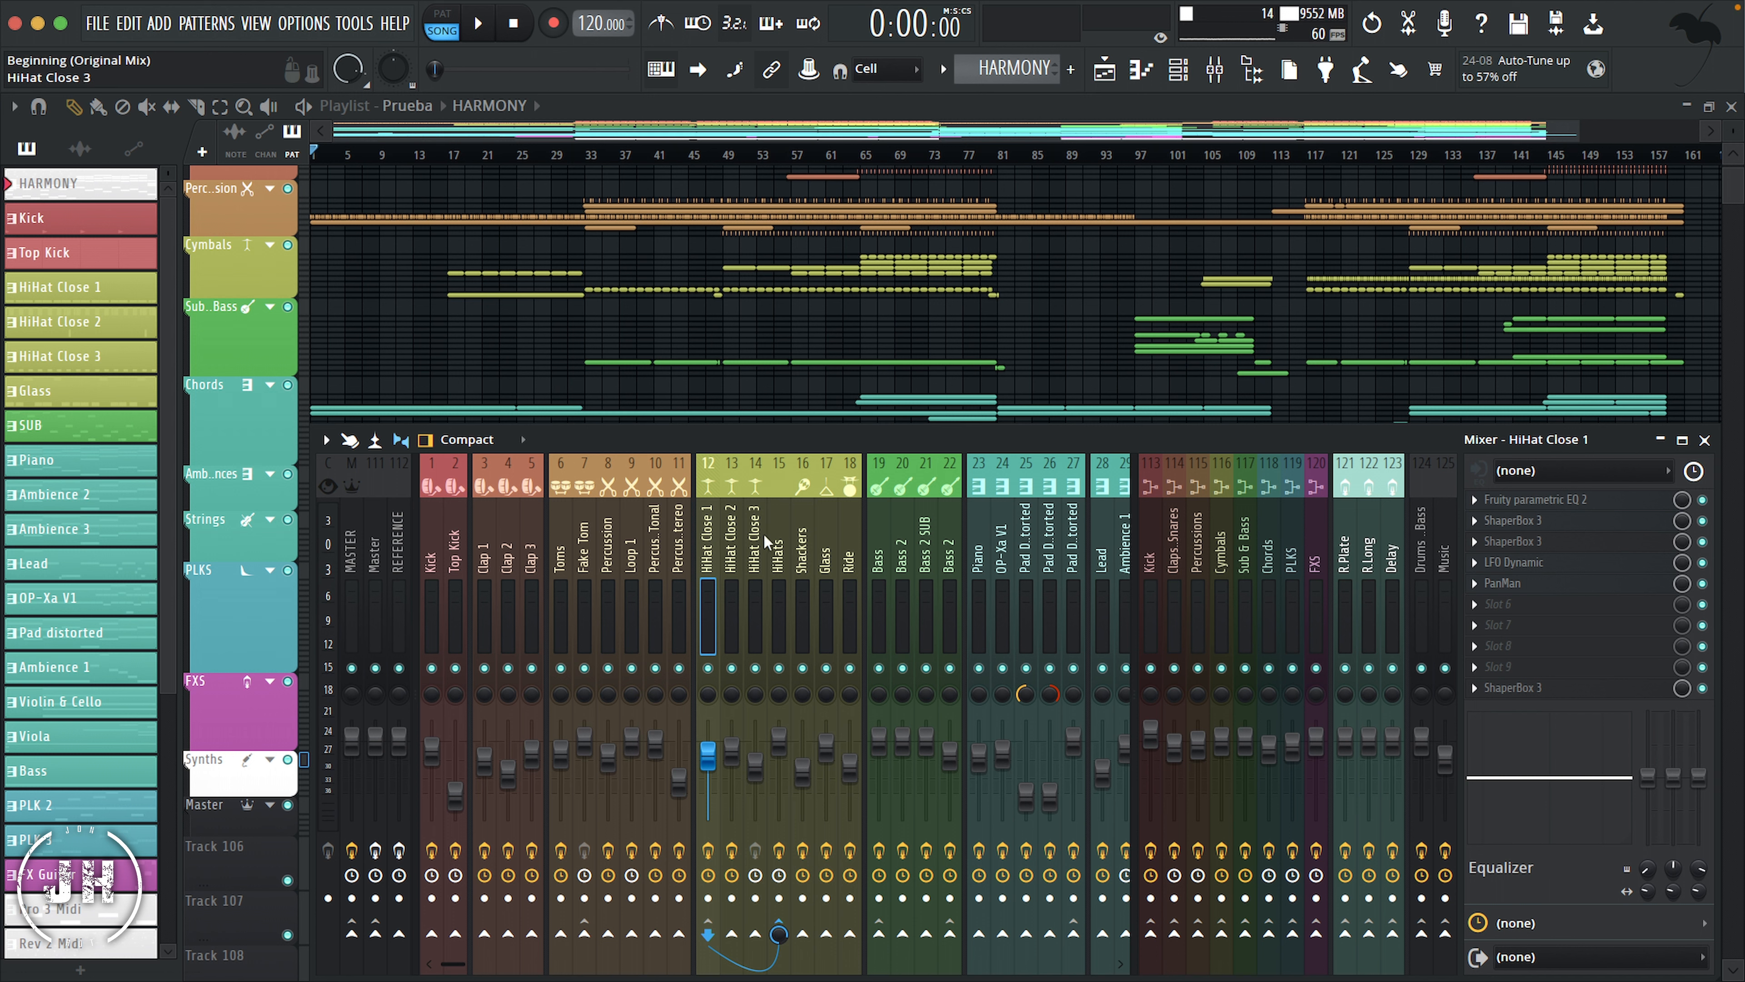
click(780, 512)
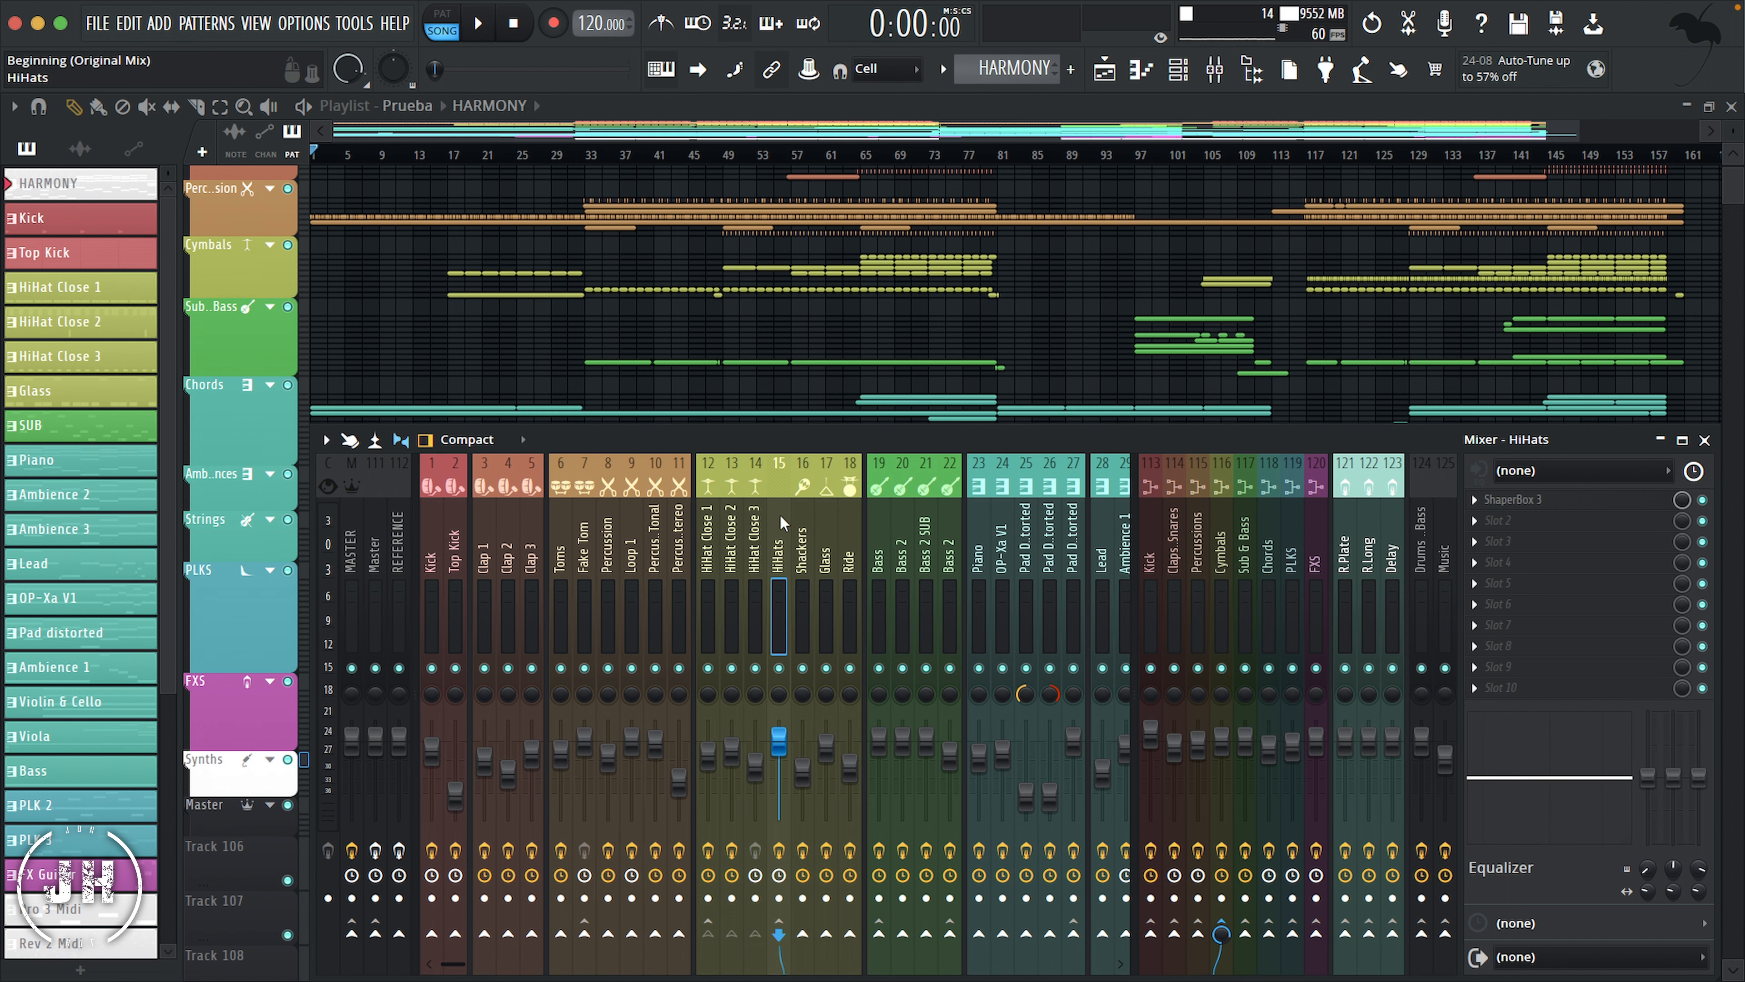
right_click(779, 513)
click(859, 411)
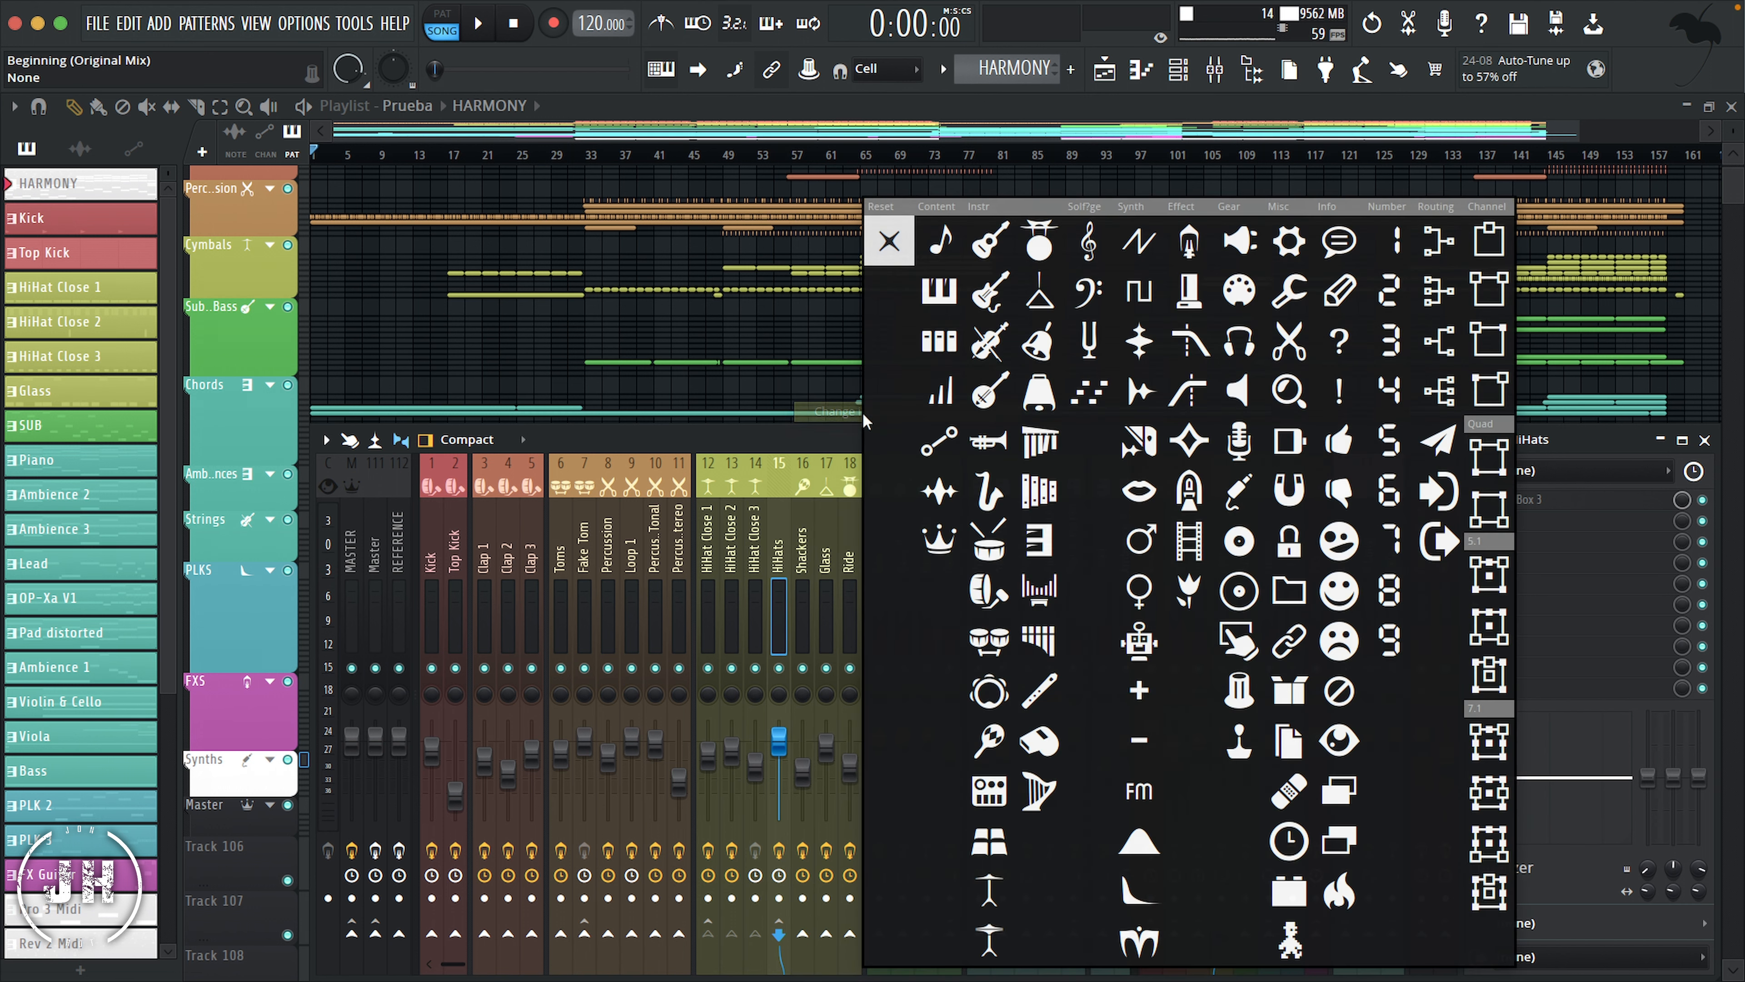
click(1436, 240)
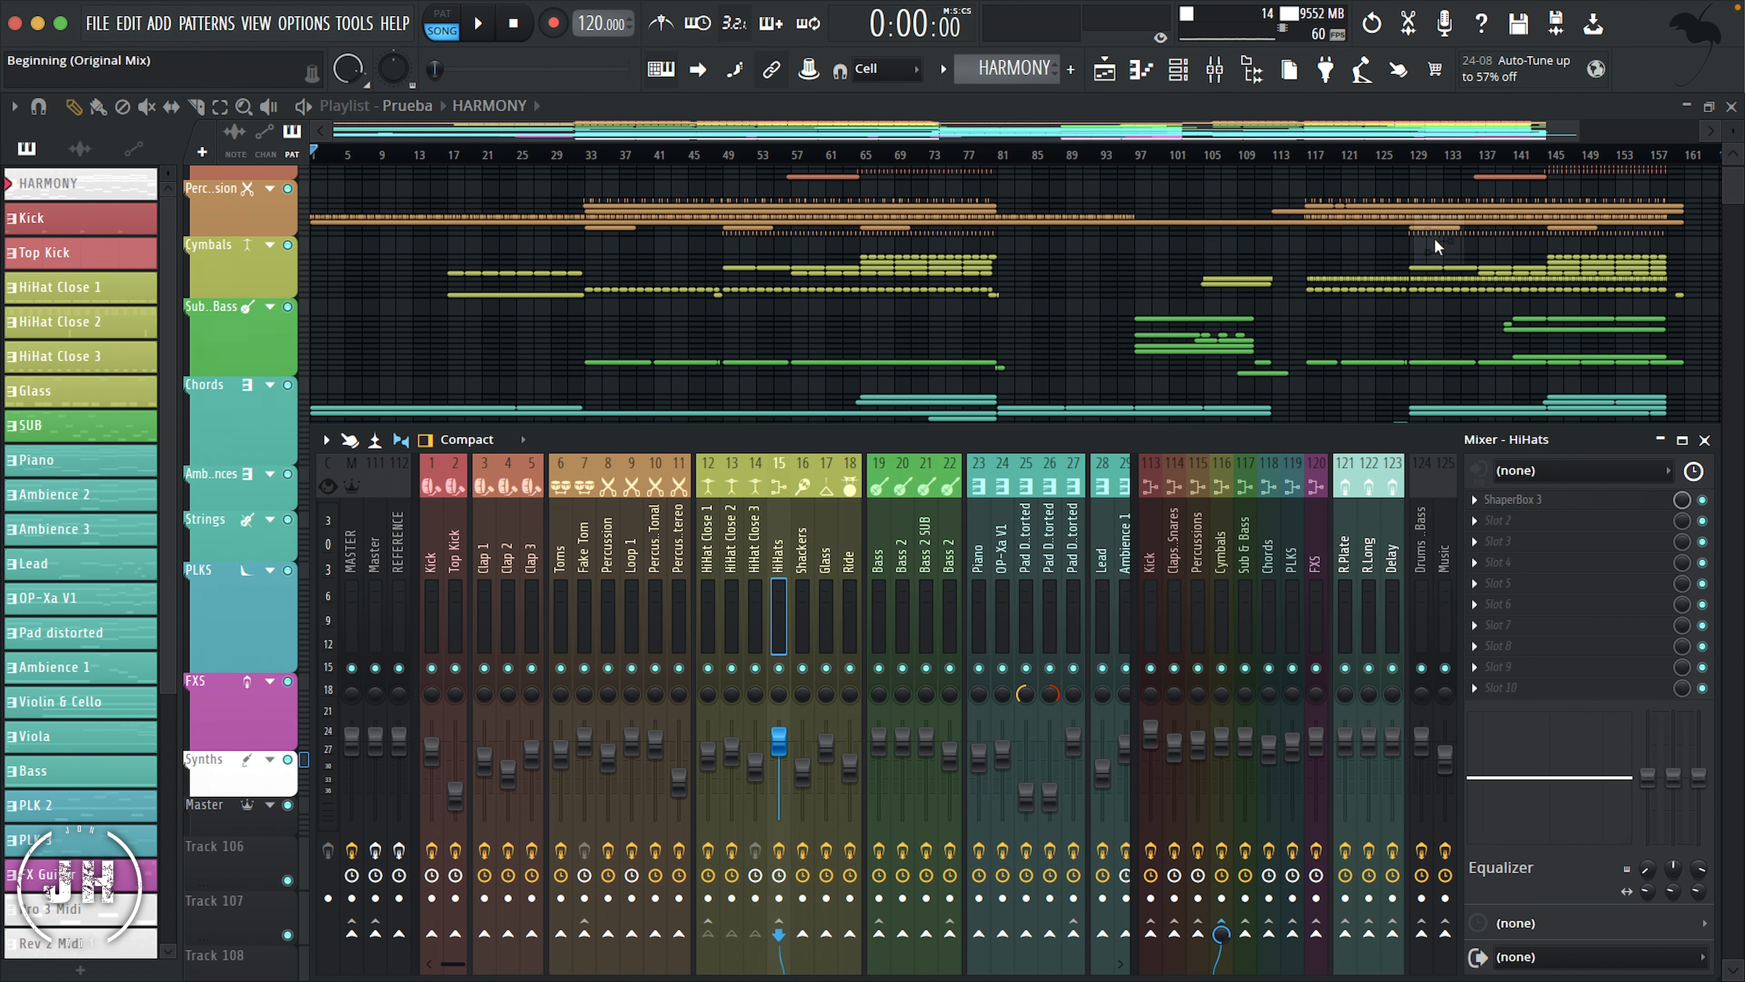
right_click(781, 523)
click(869, 393)
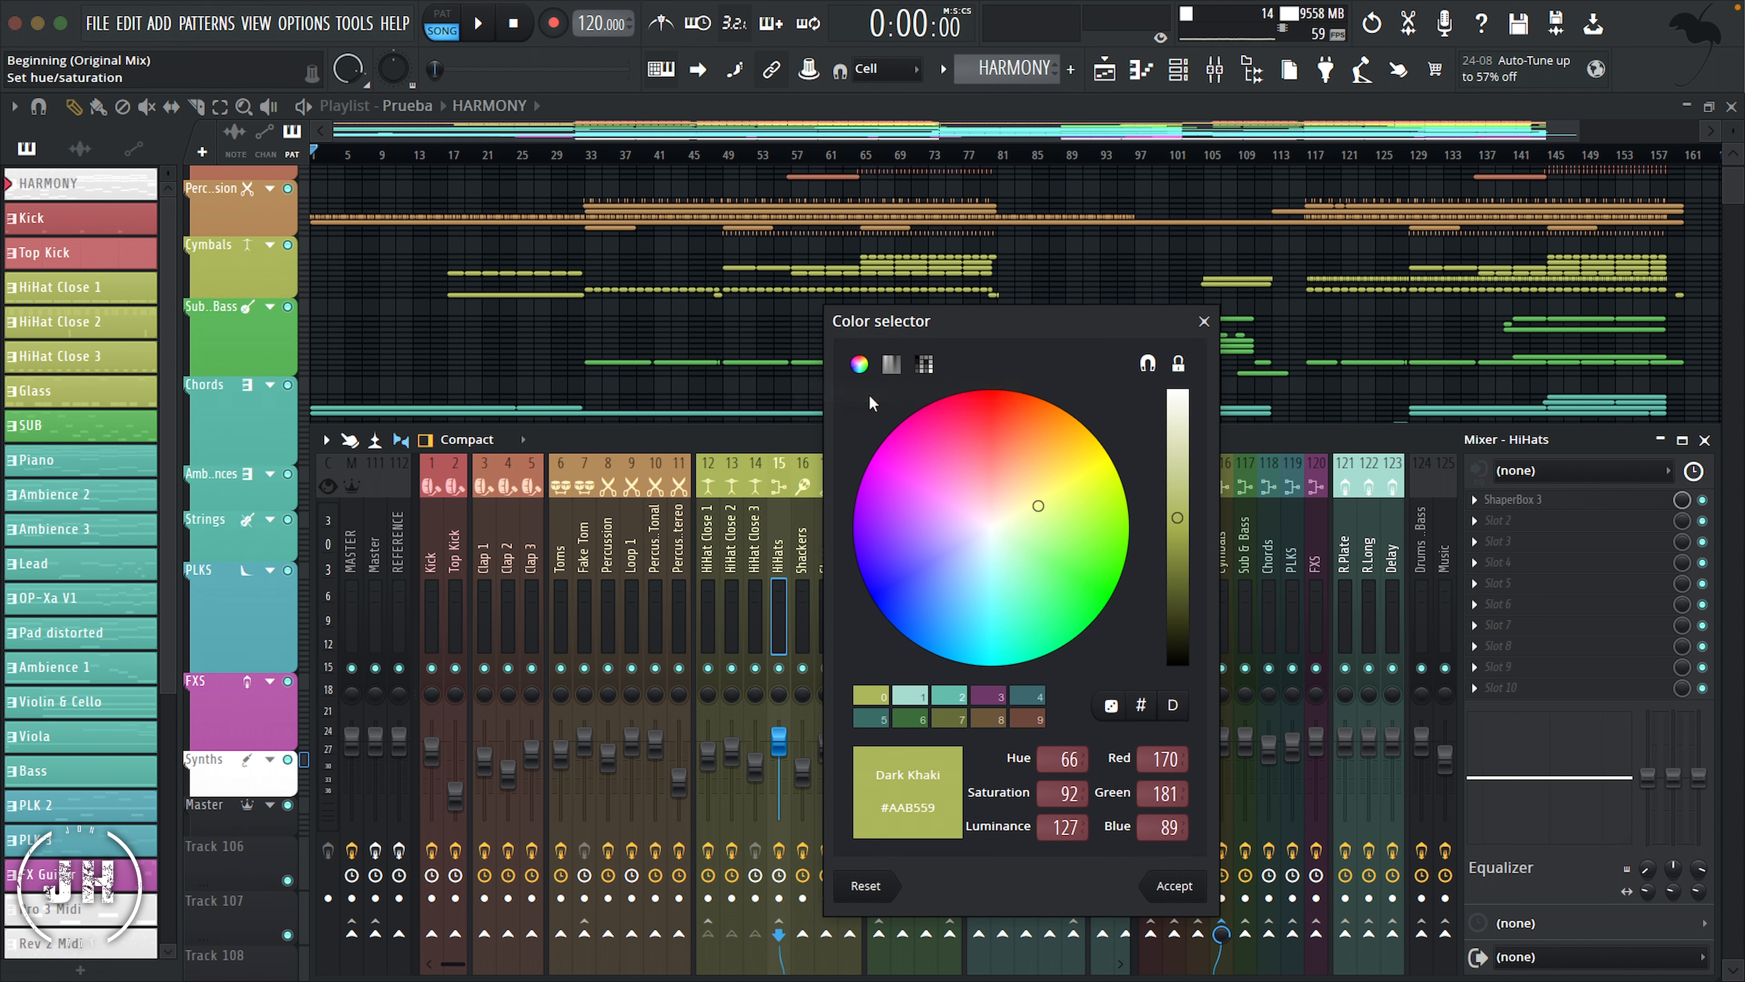
click(925, 364)
click(1184, 393)
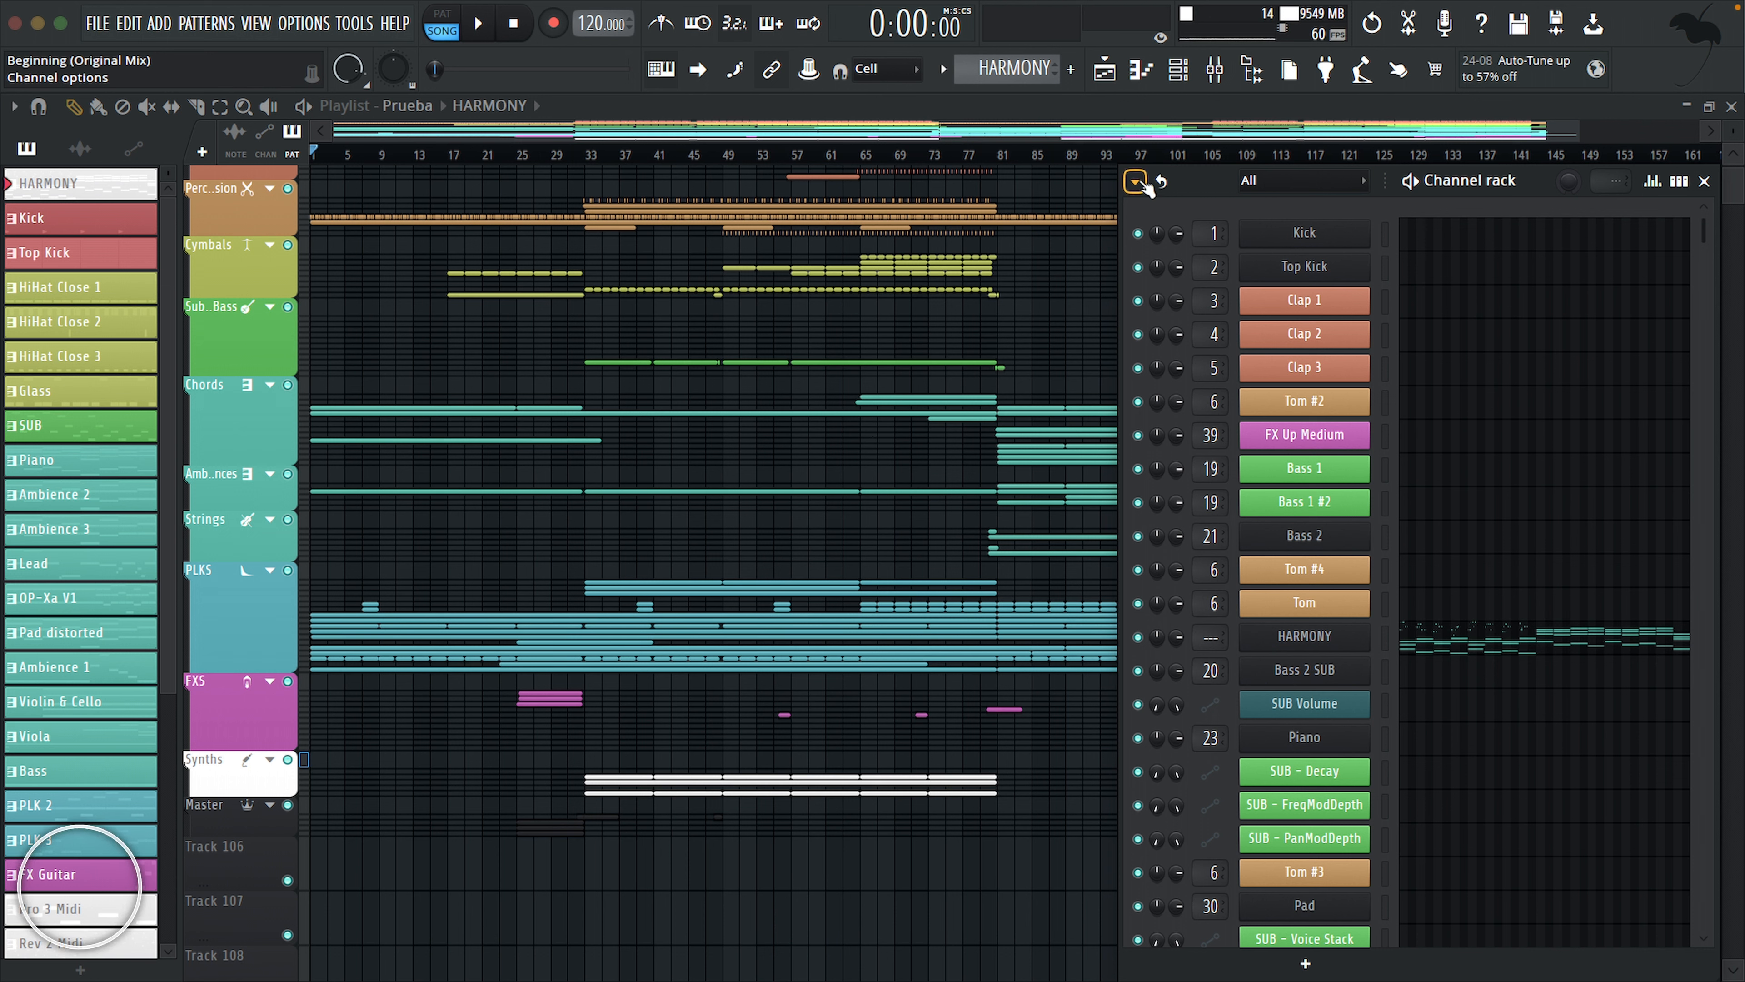
Step: Sort the channels in the Channel rack by track number
click(1137, 182)
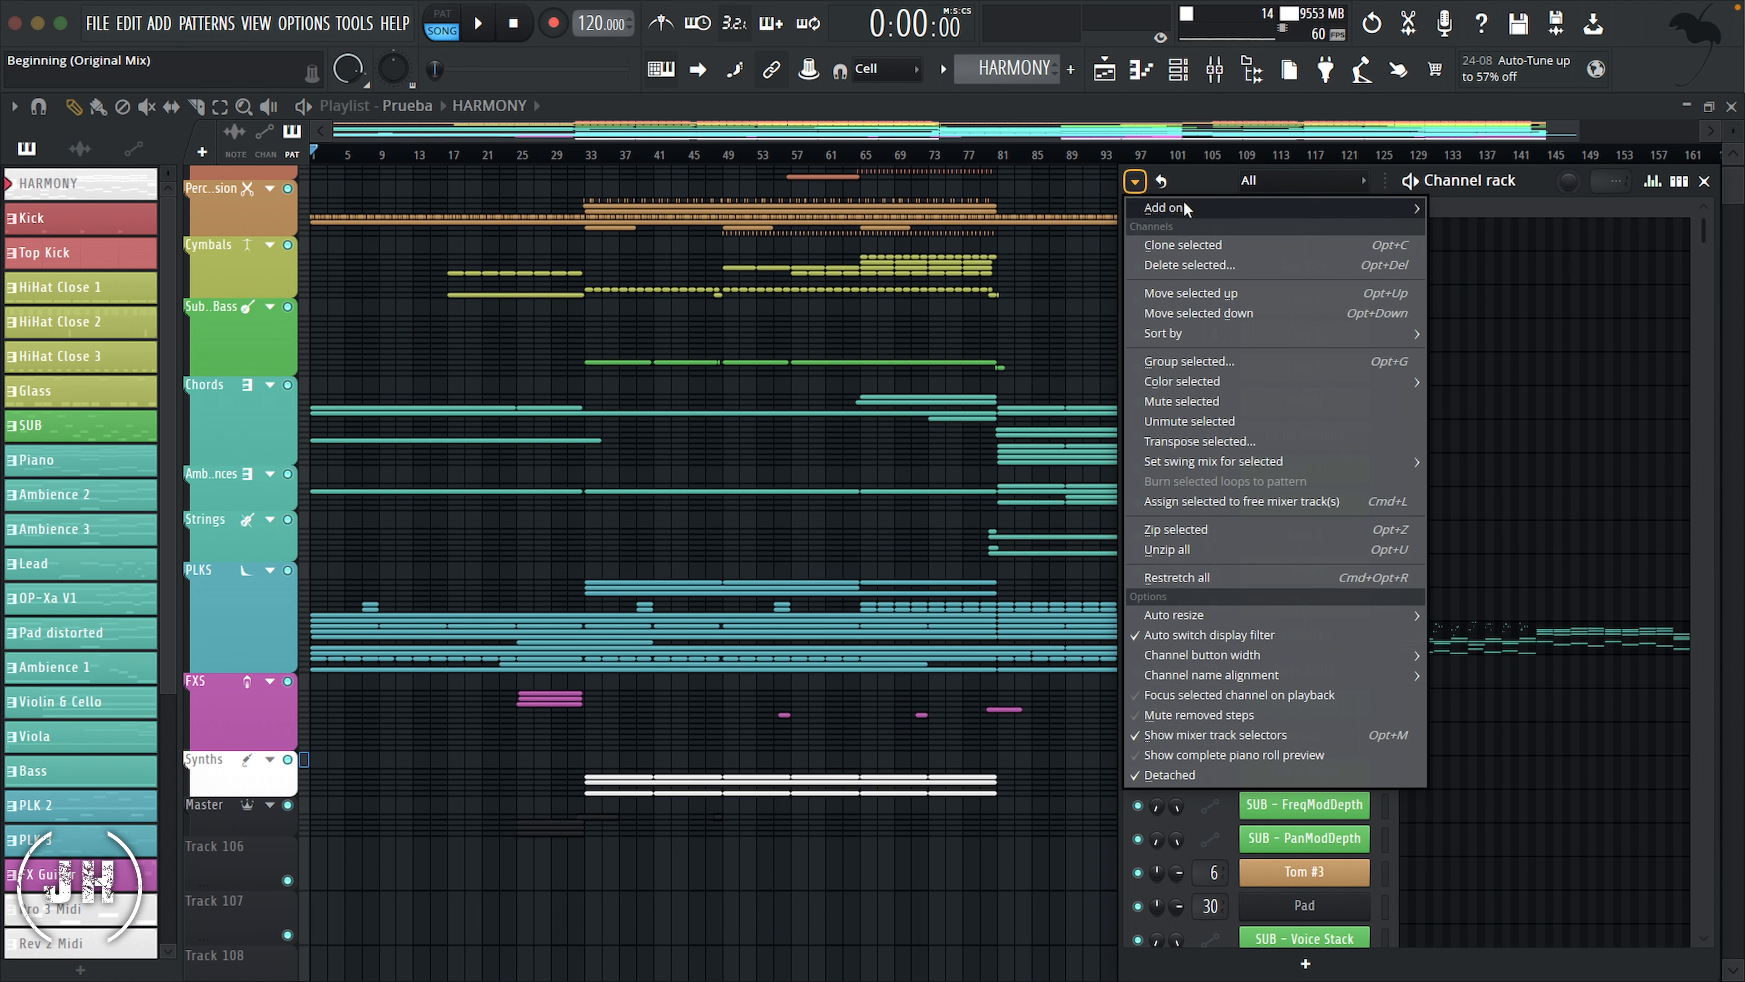
mouse_move(1186, 335)
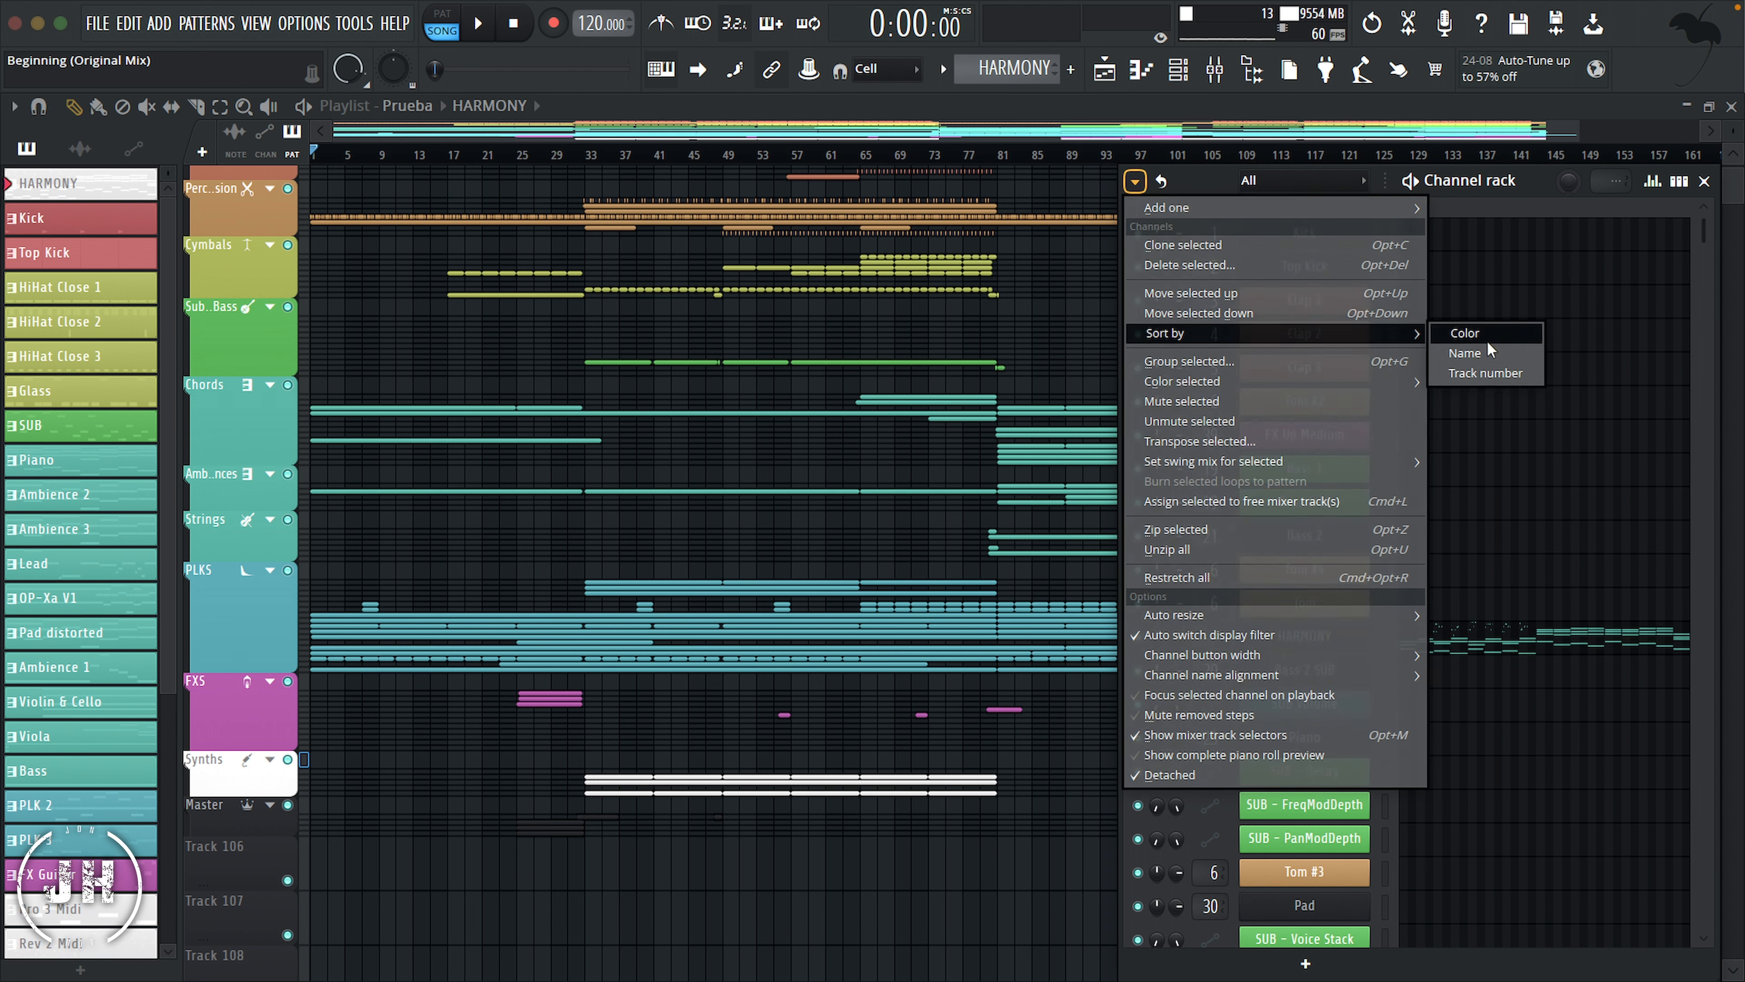
click(1492, 370)
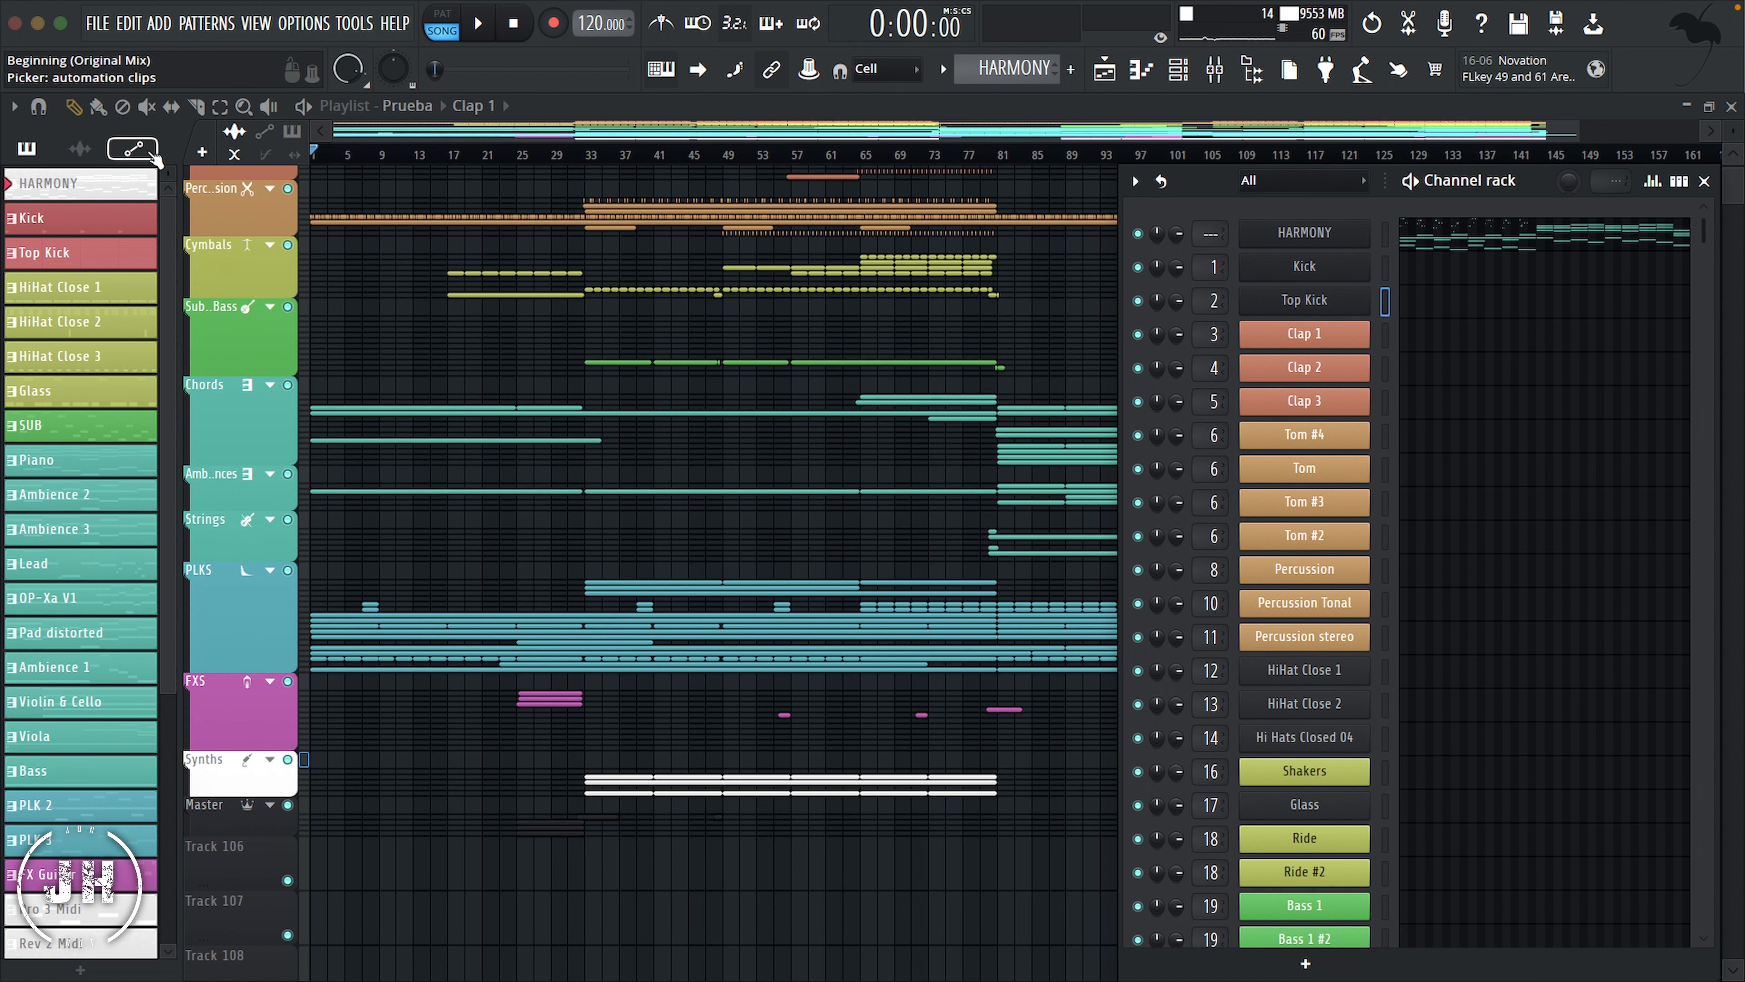
Step: Set both colors of the audio clips from HiHat Close 1 through Ride #2 to Dark Khaki #AAB559
click(81, 152)
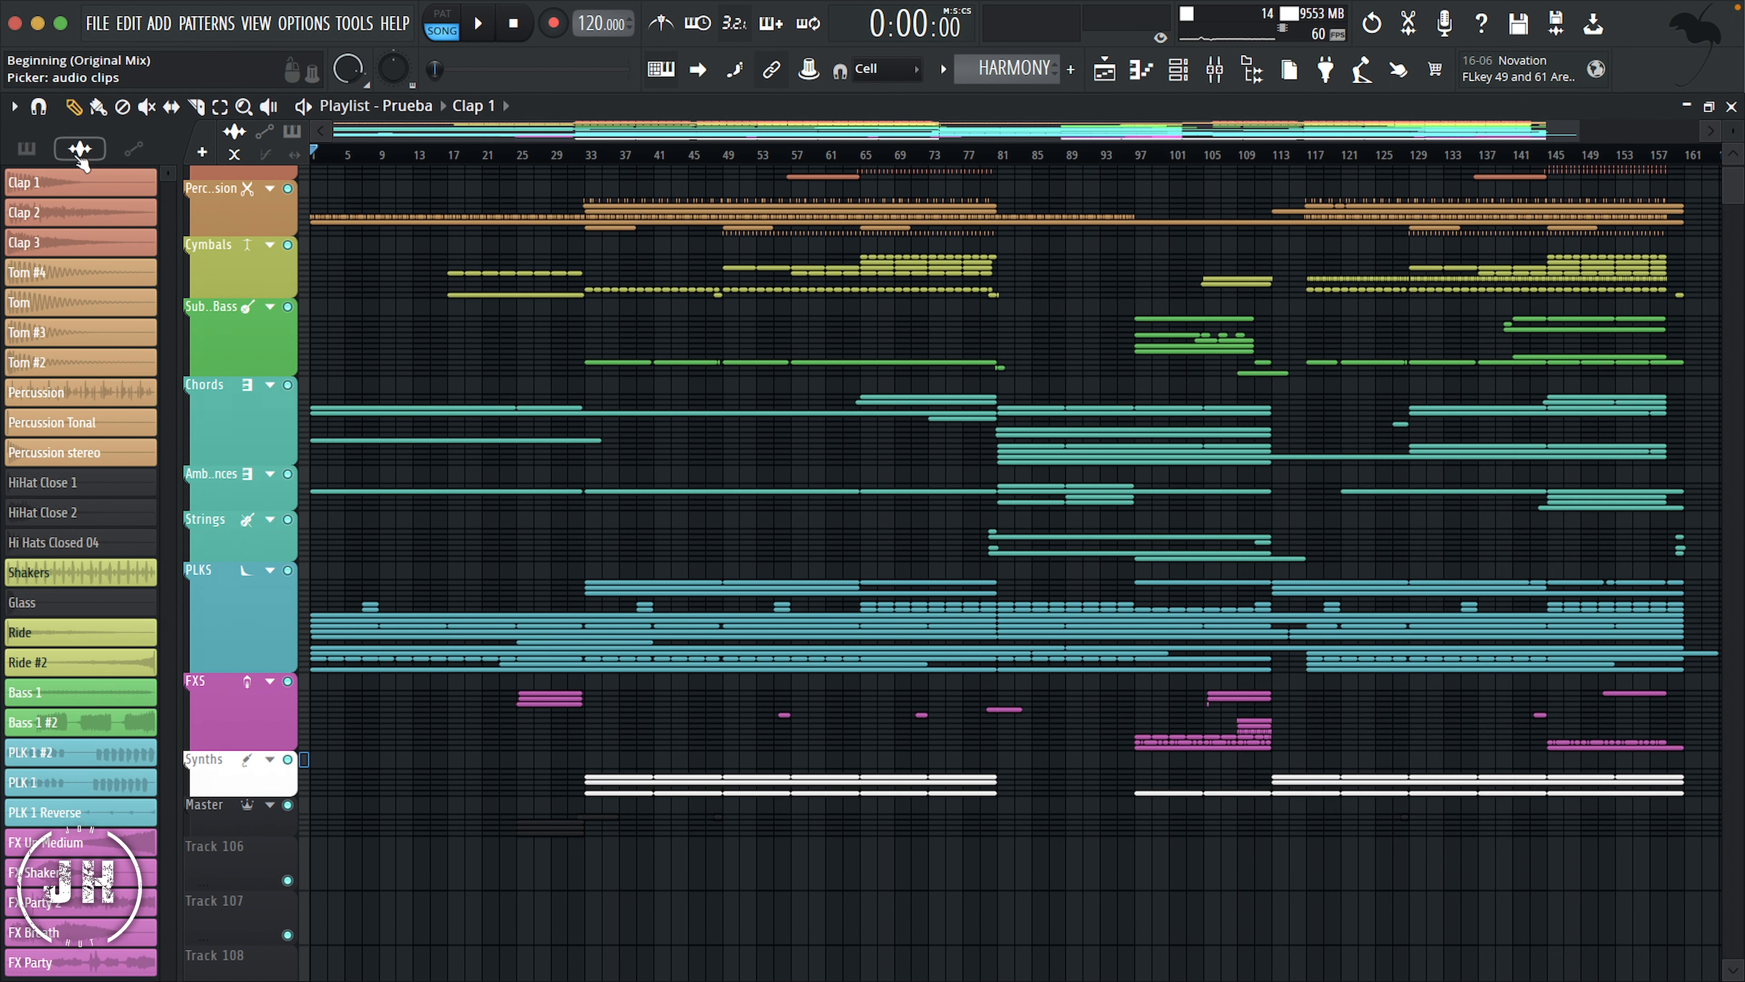
click(54, 479)
click(57, 664)
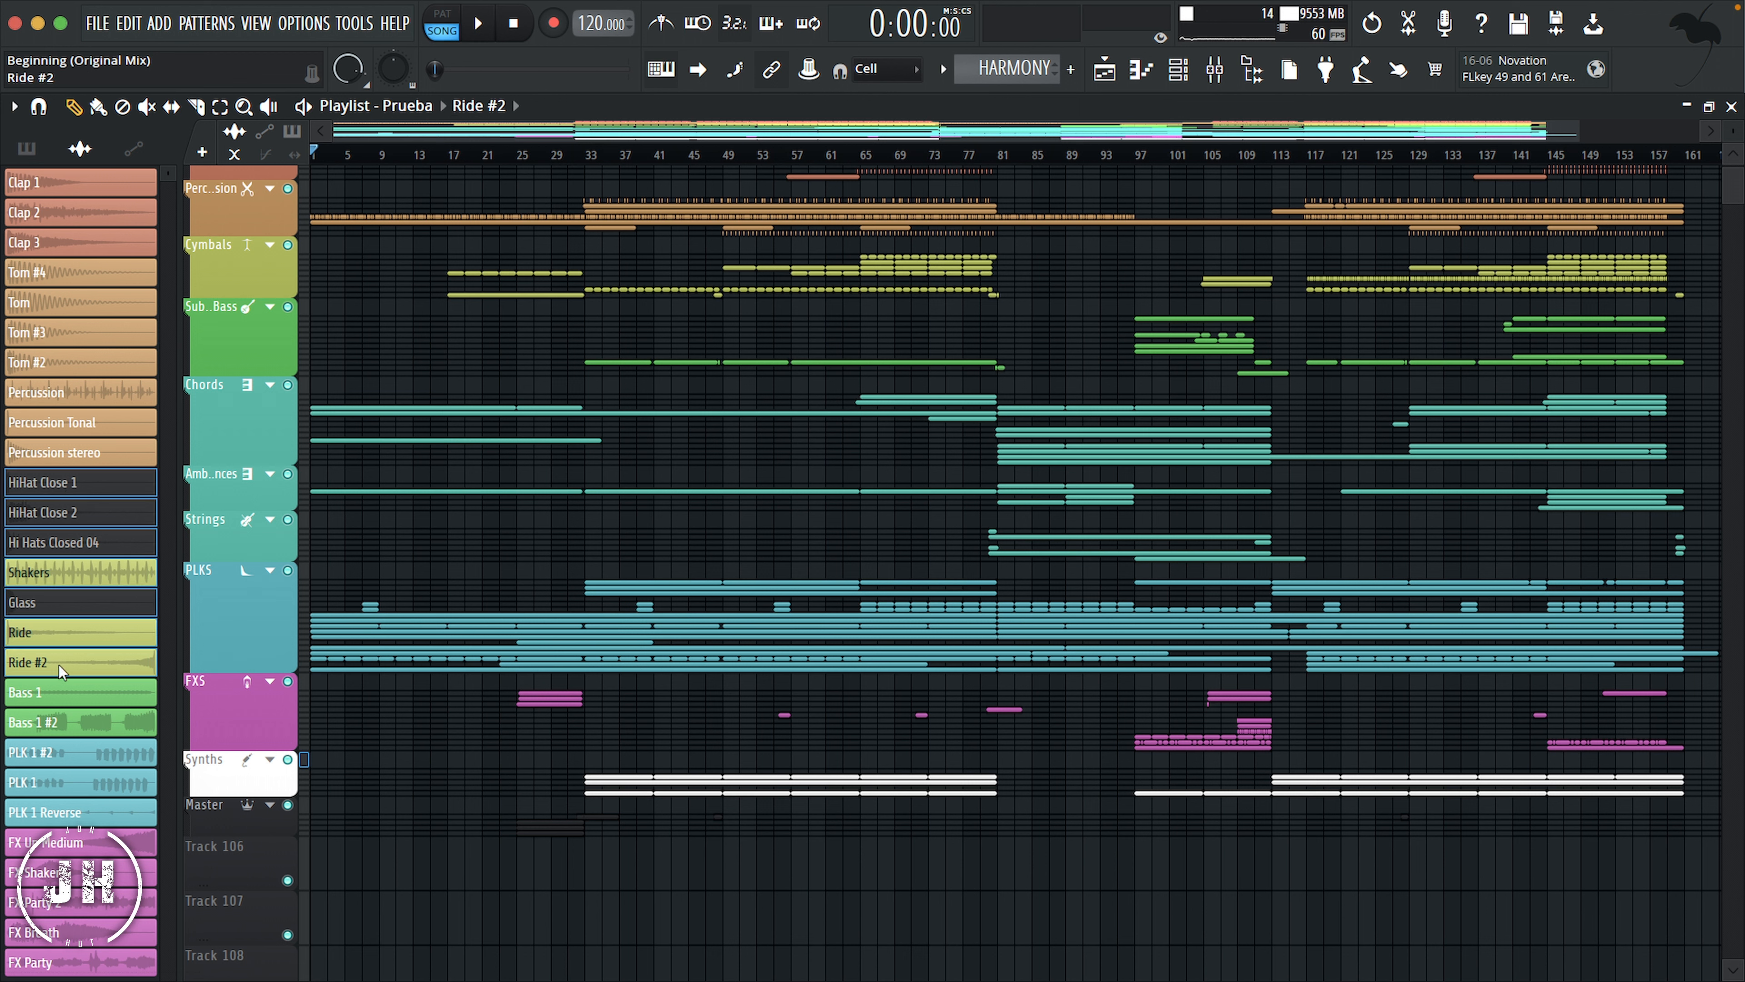
right_click(48, 478)
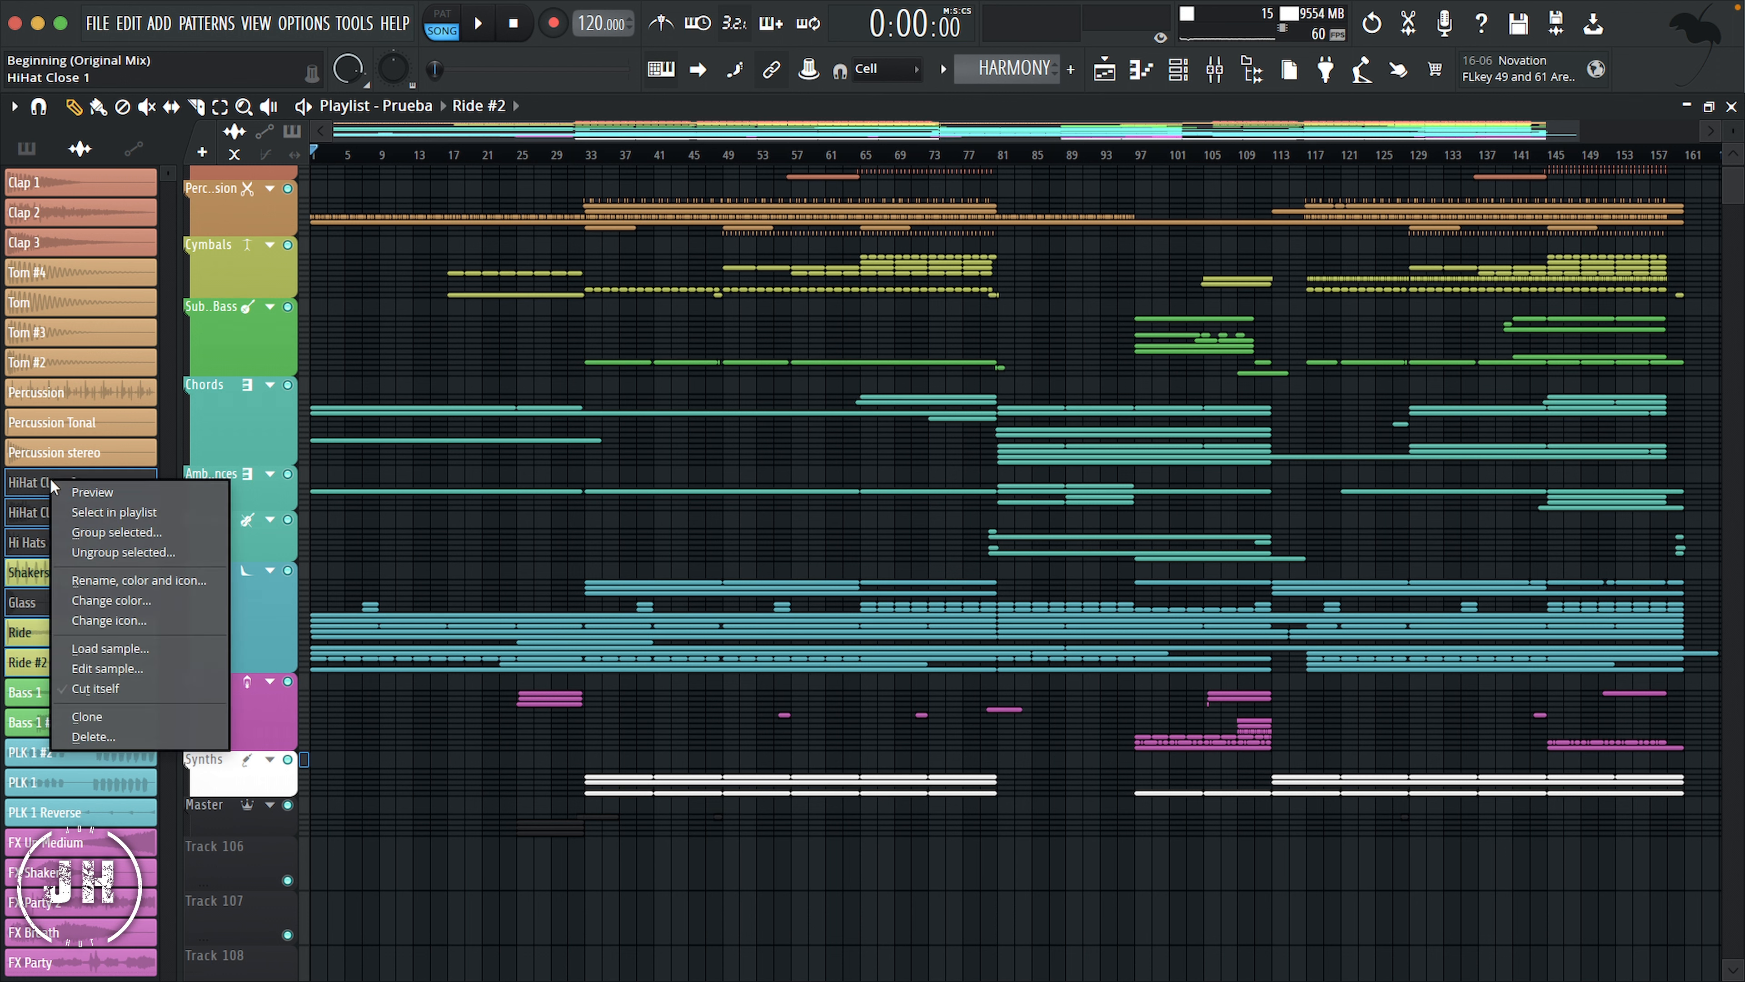
click(126, 604)
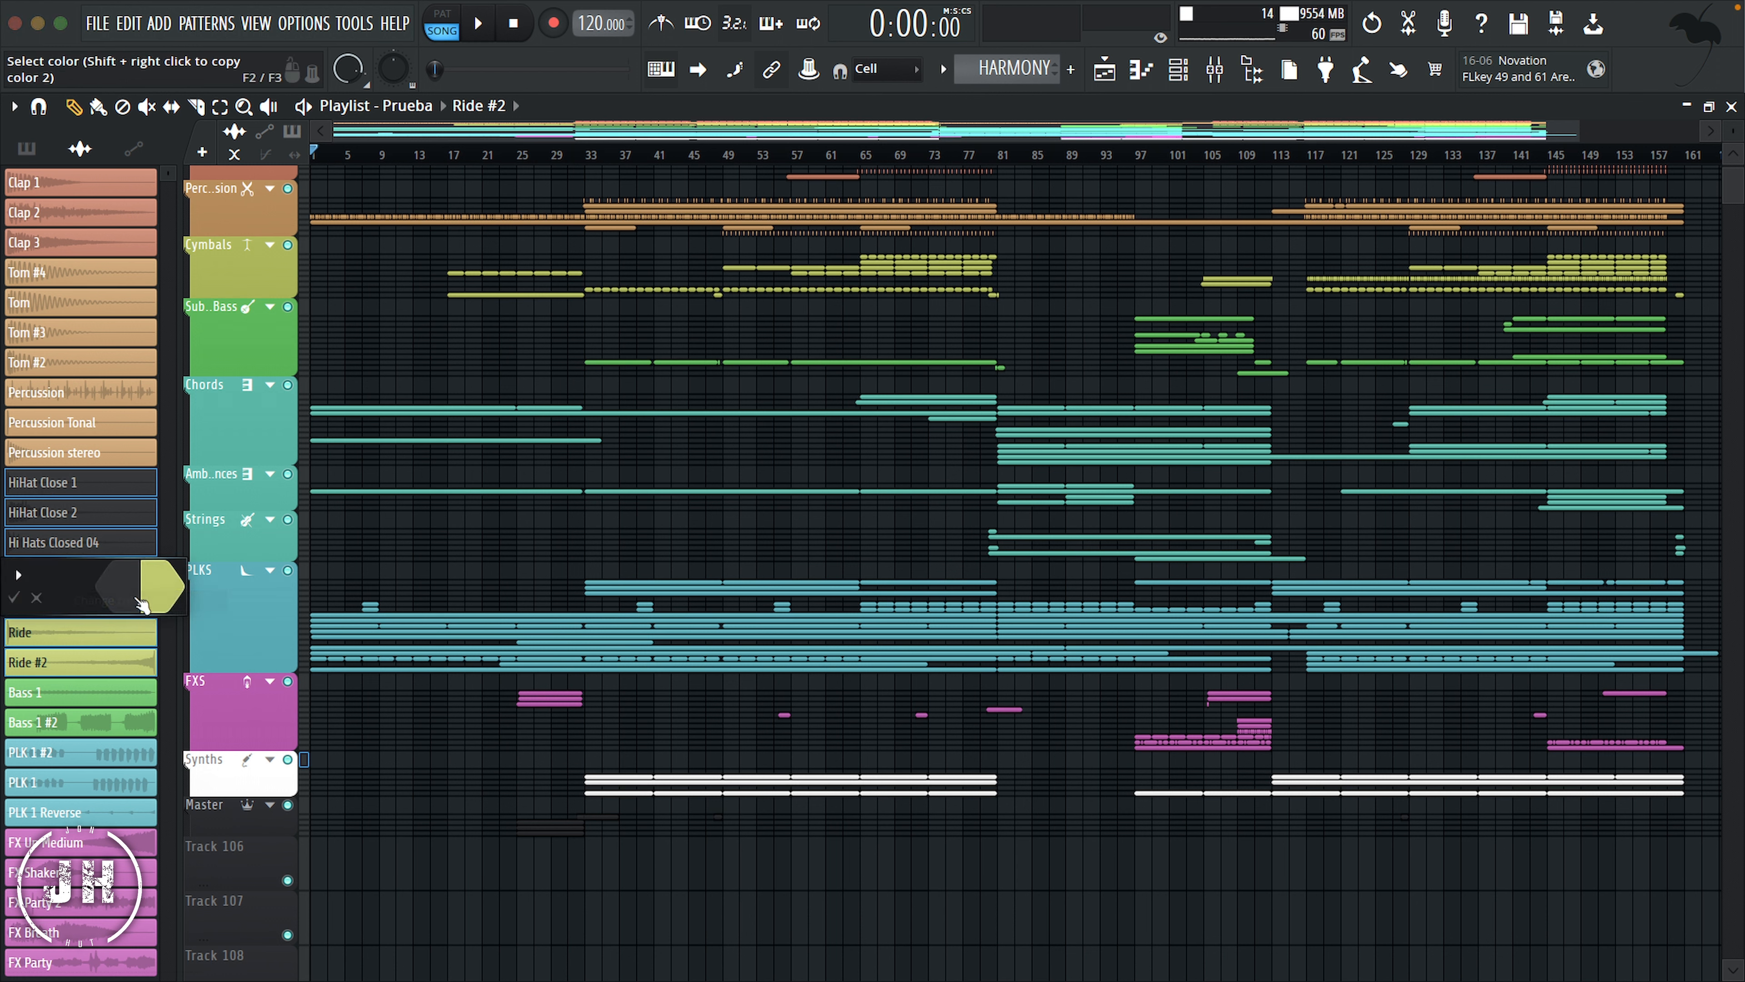
click(138, 609)
click(546, 464)
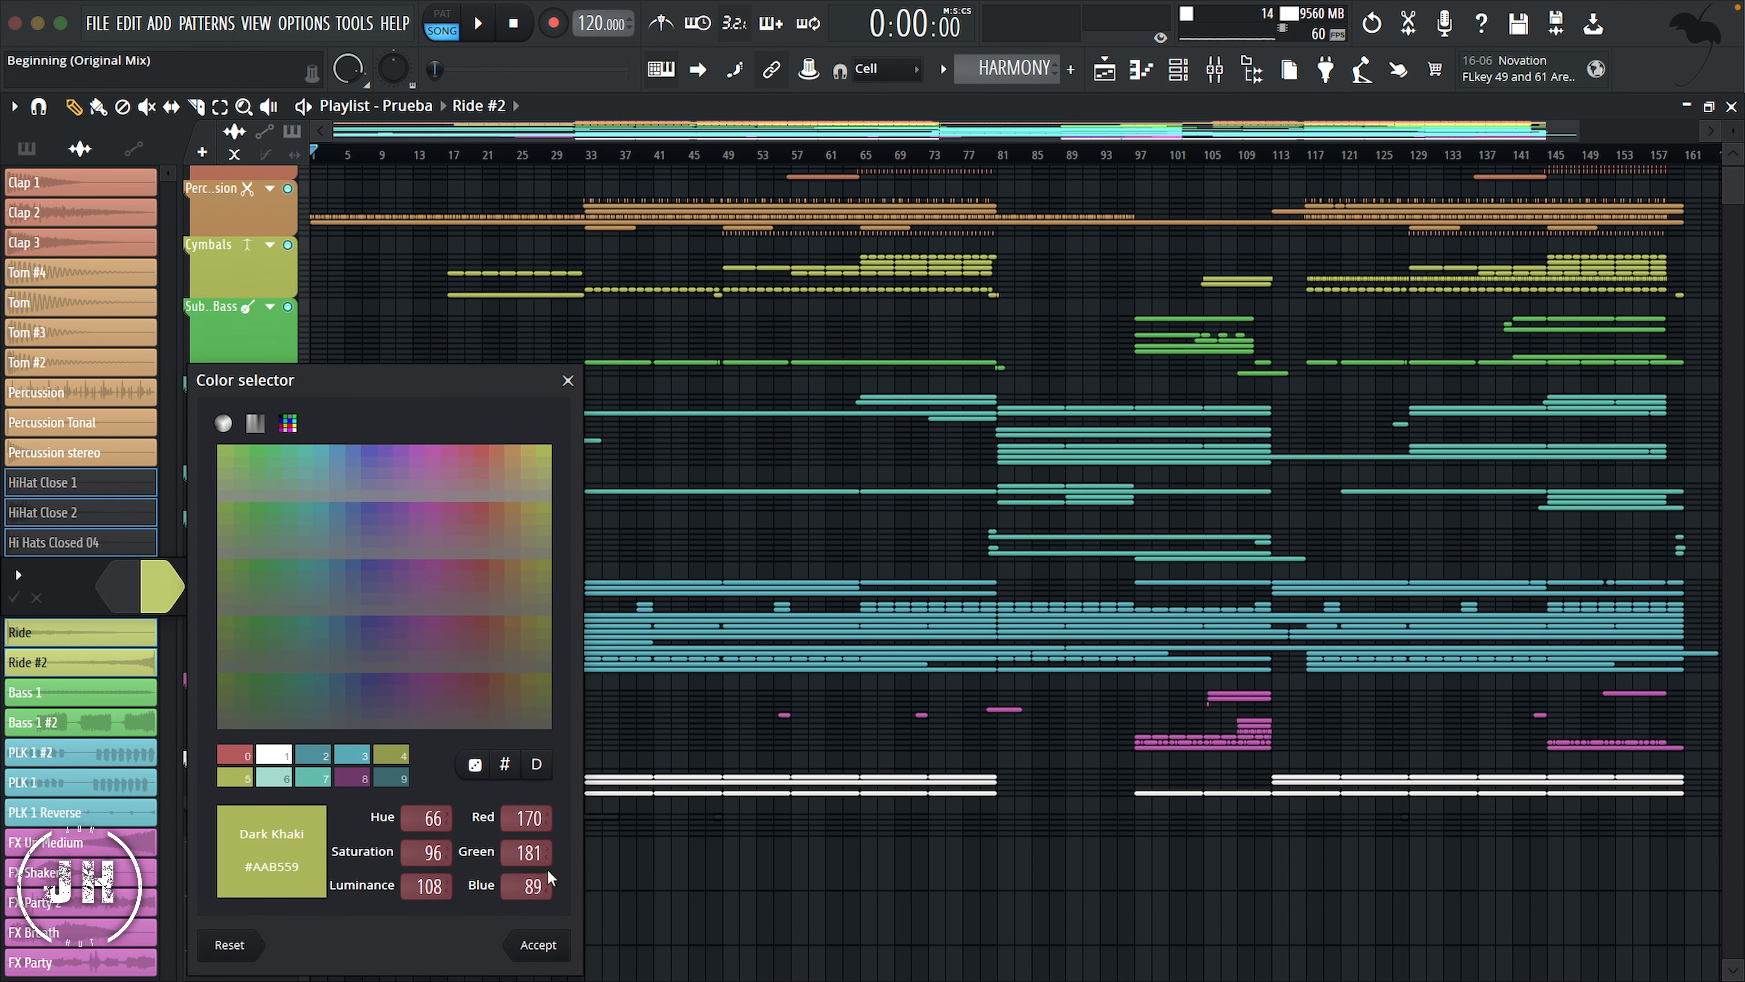
click(538, 945)
click(160, 587)
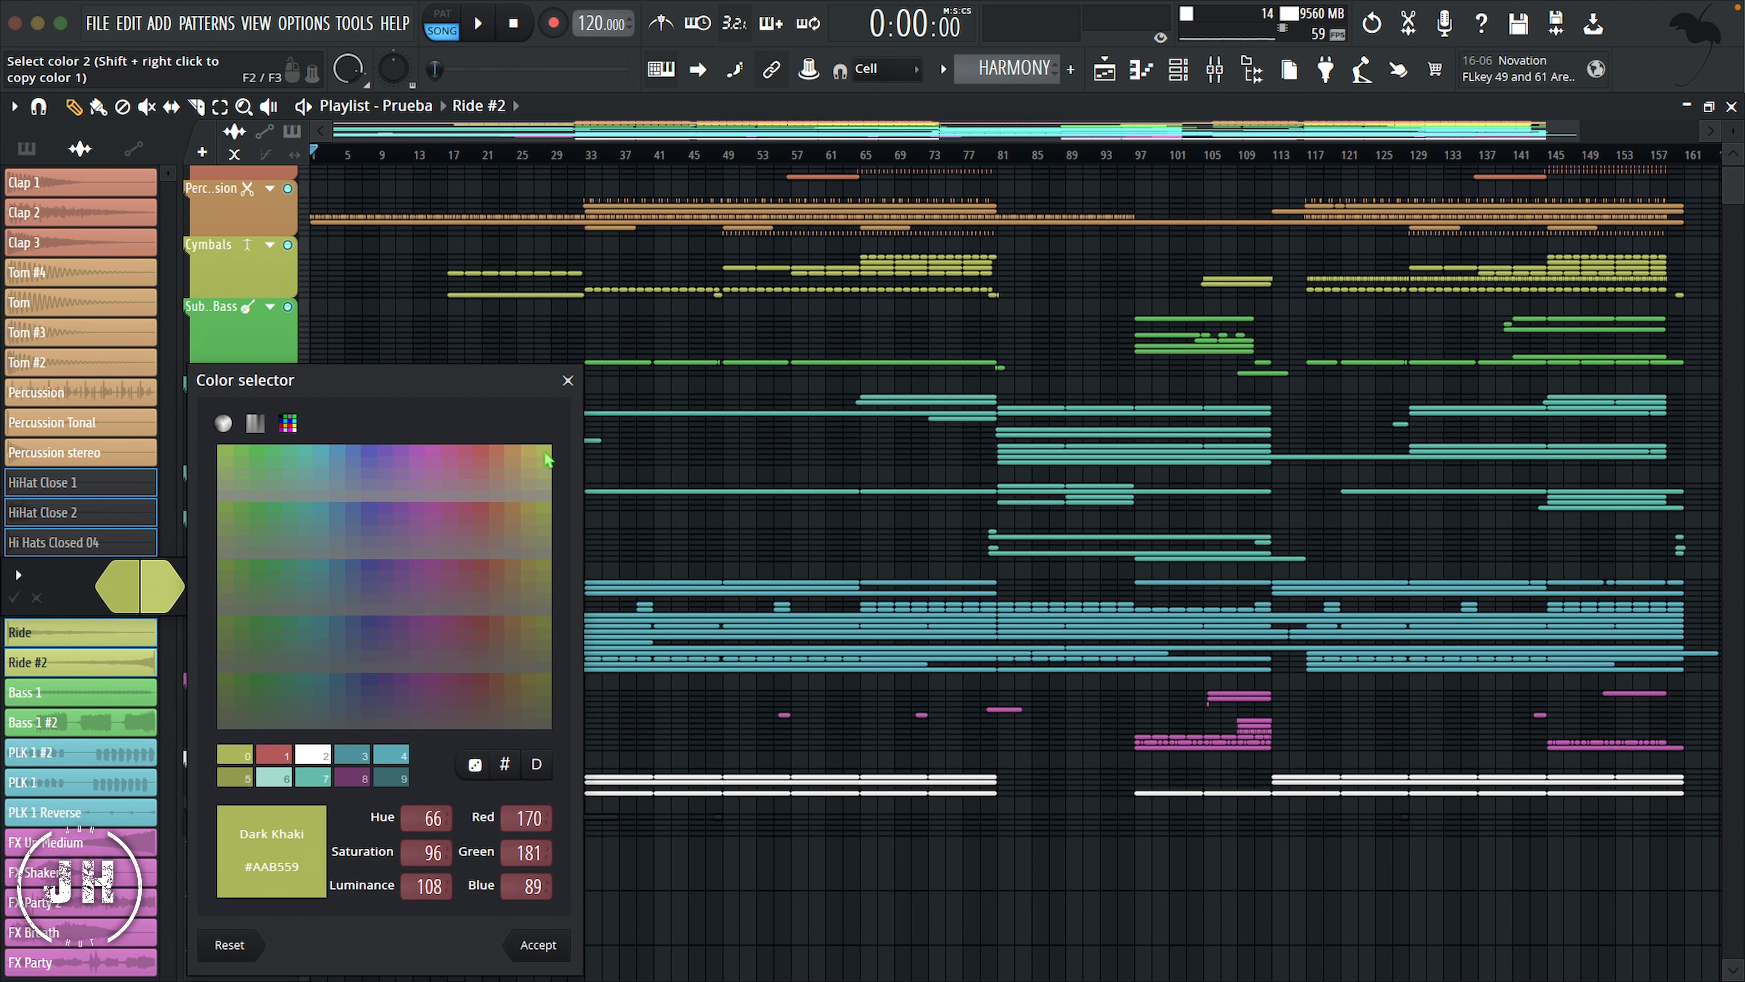
click(543, 945)
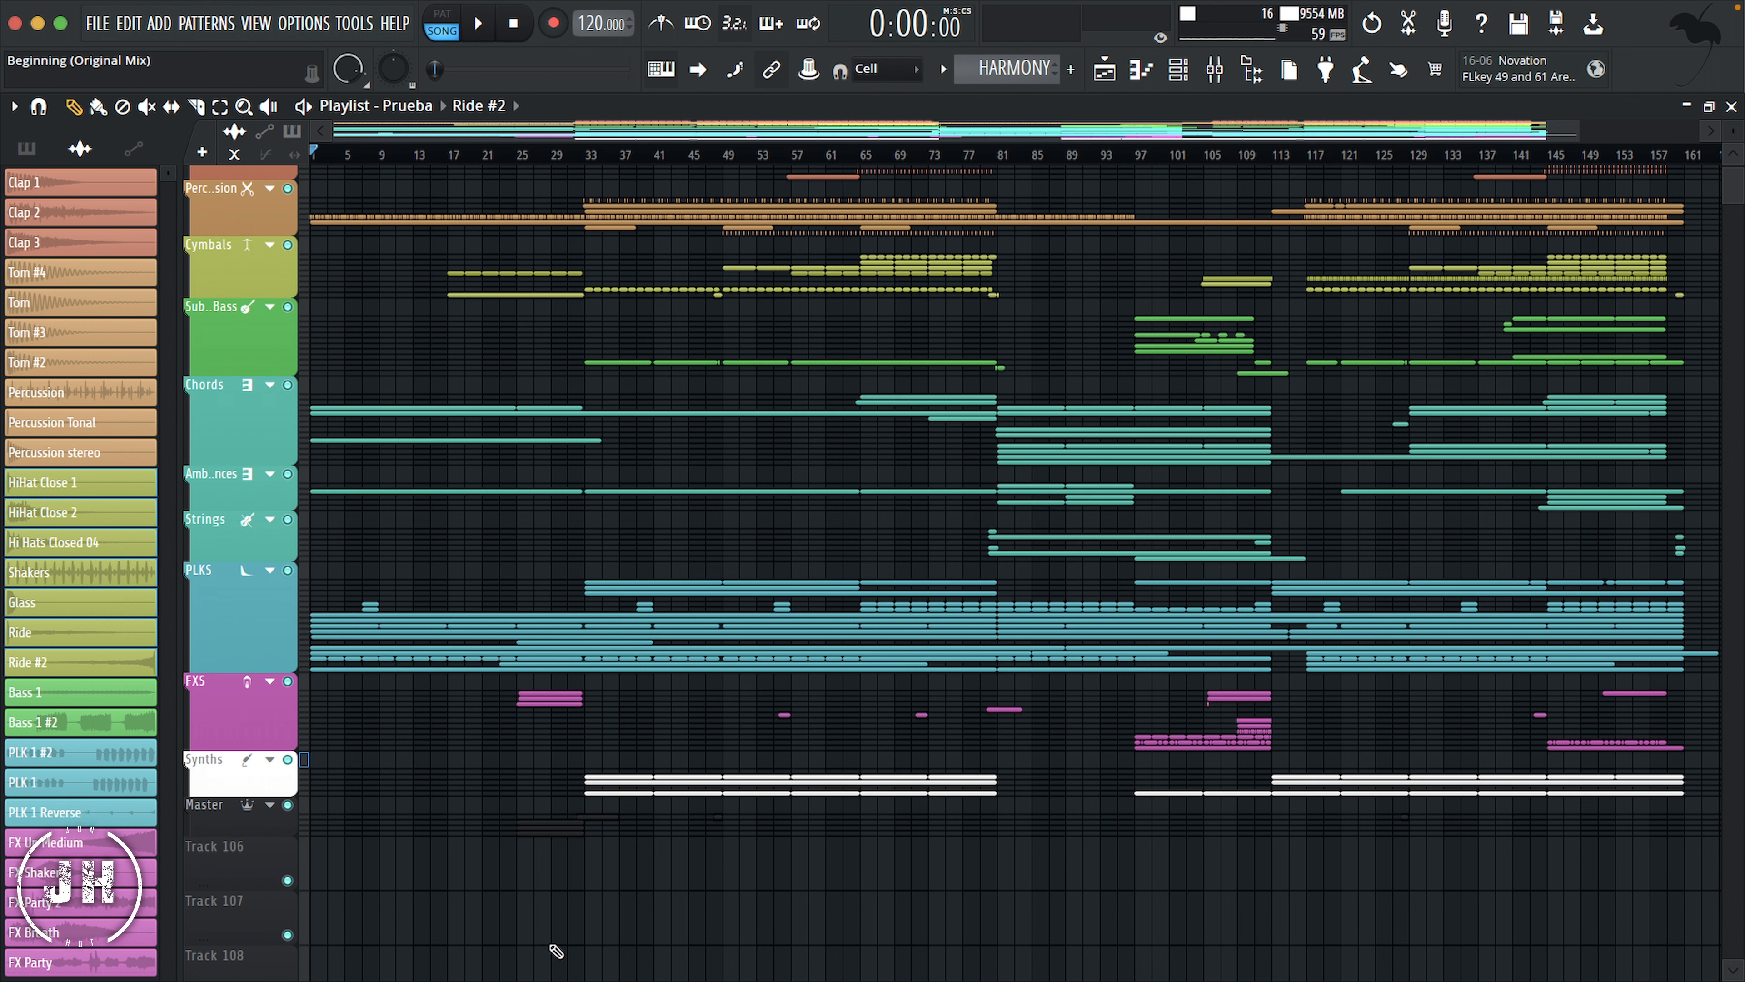
Step: Give the audio clips from HiHat Close 1 through Ride #2 the cymbal stand icon
right_click(87, 481)
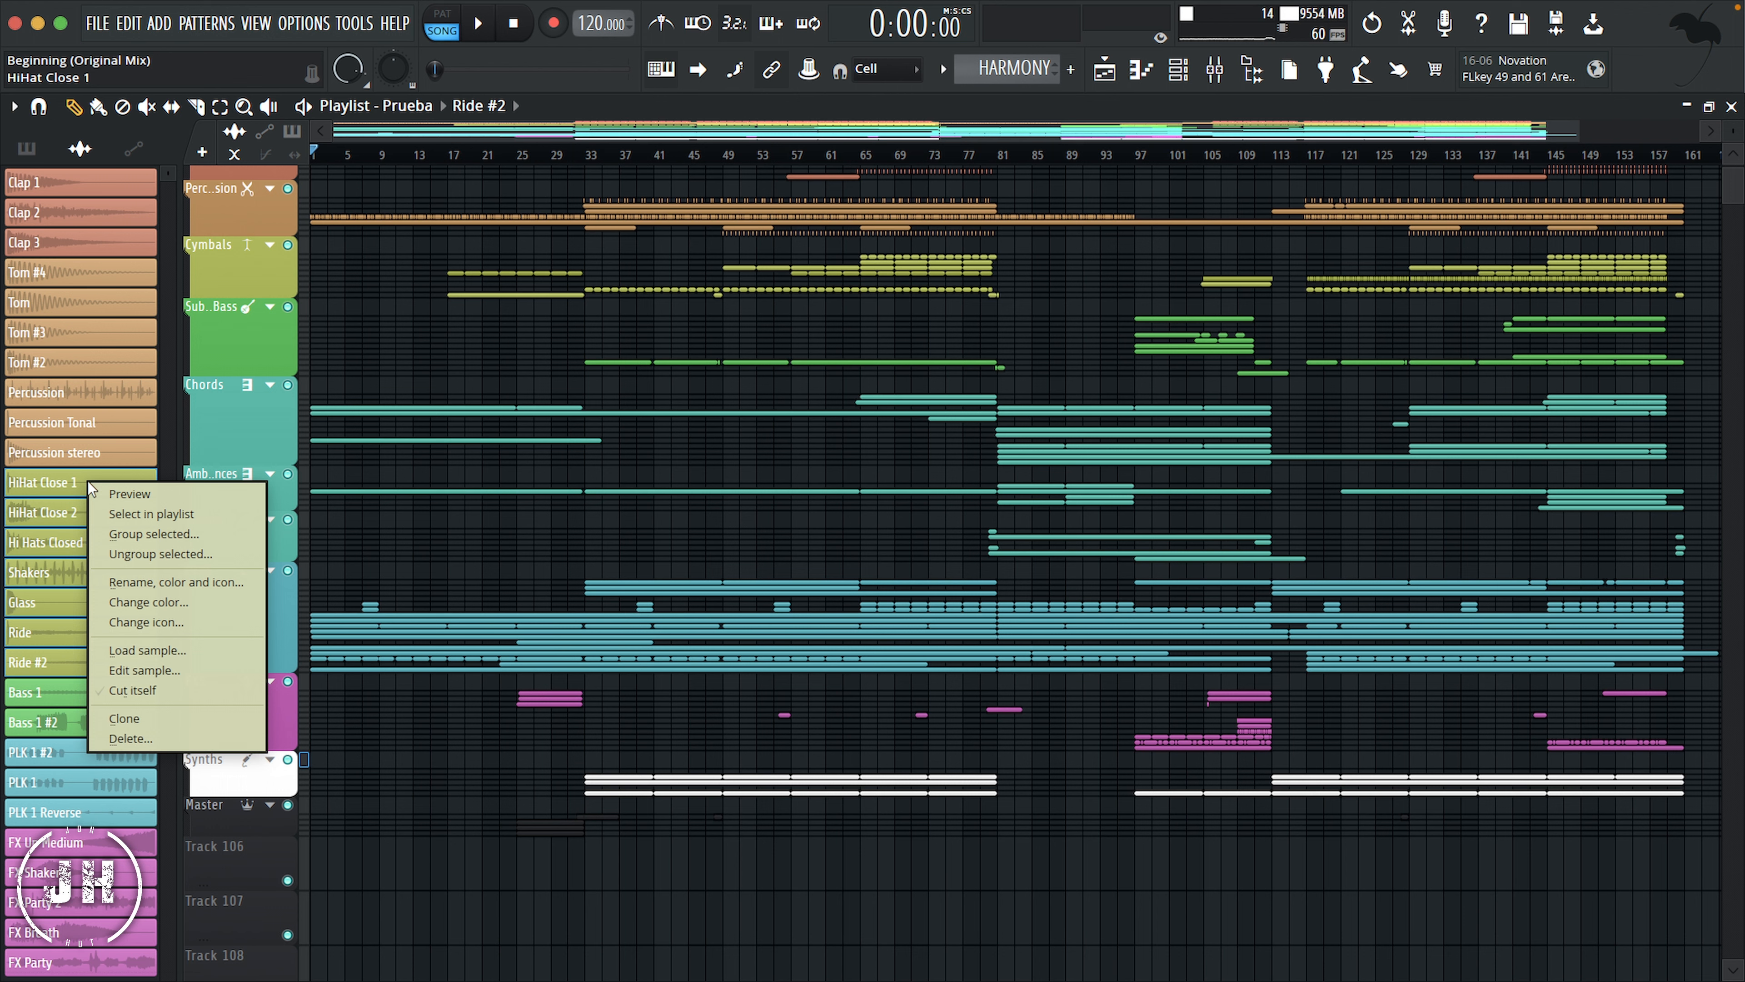
click(171, 621)
click(295, 939)
Step: In the Channel rack, color the Kick channel red and give it the bass drum icon
key(F6)
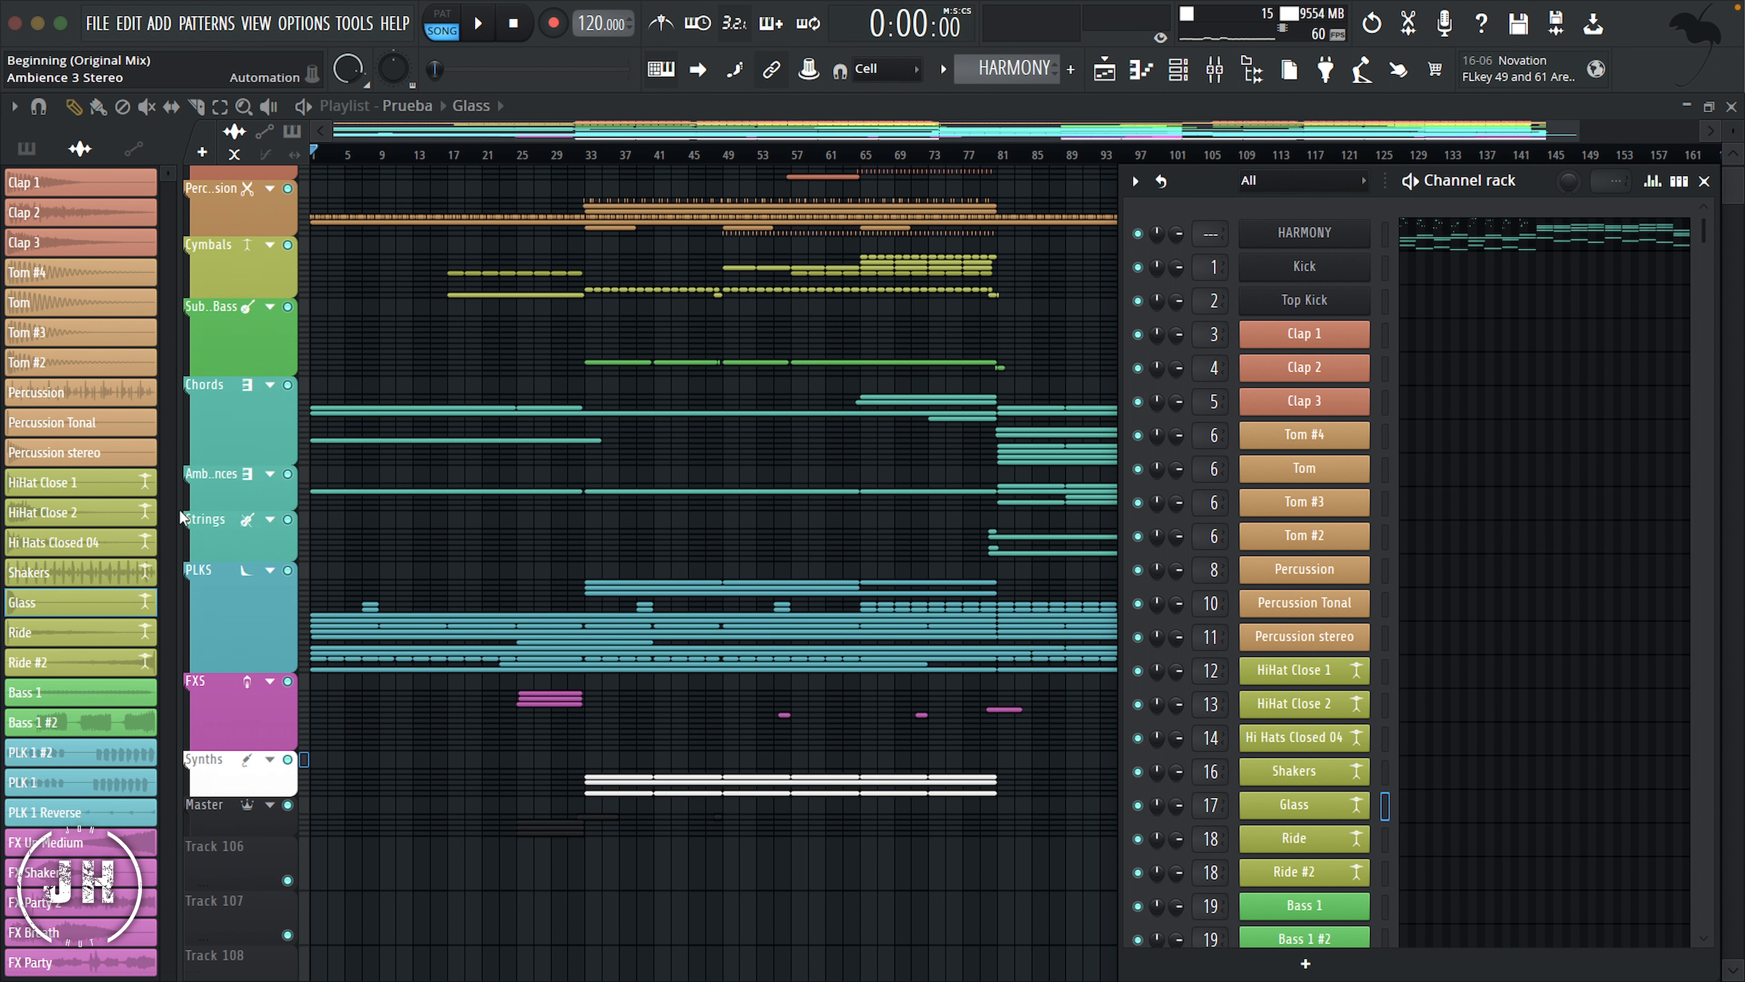
scroll(179, 509, down, 5)
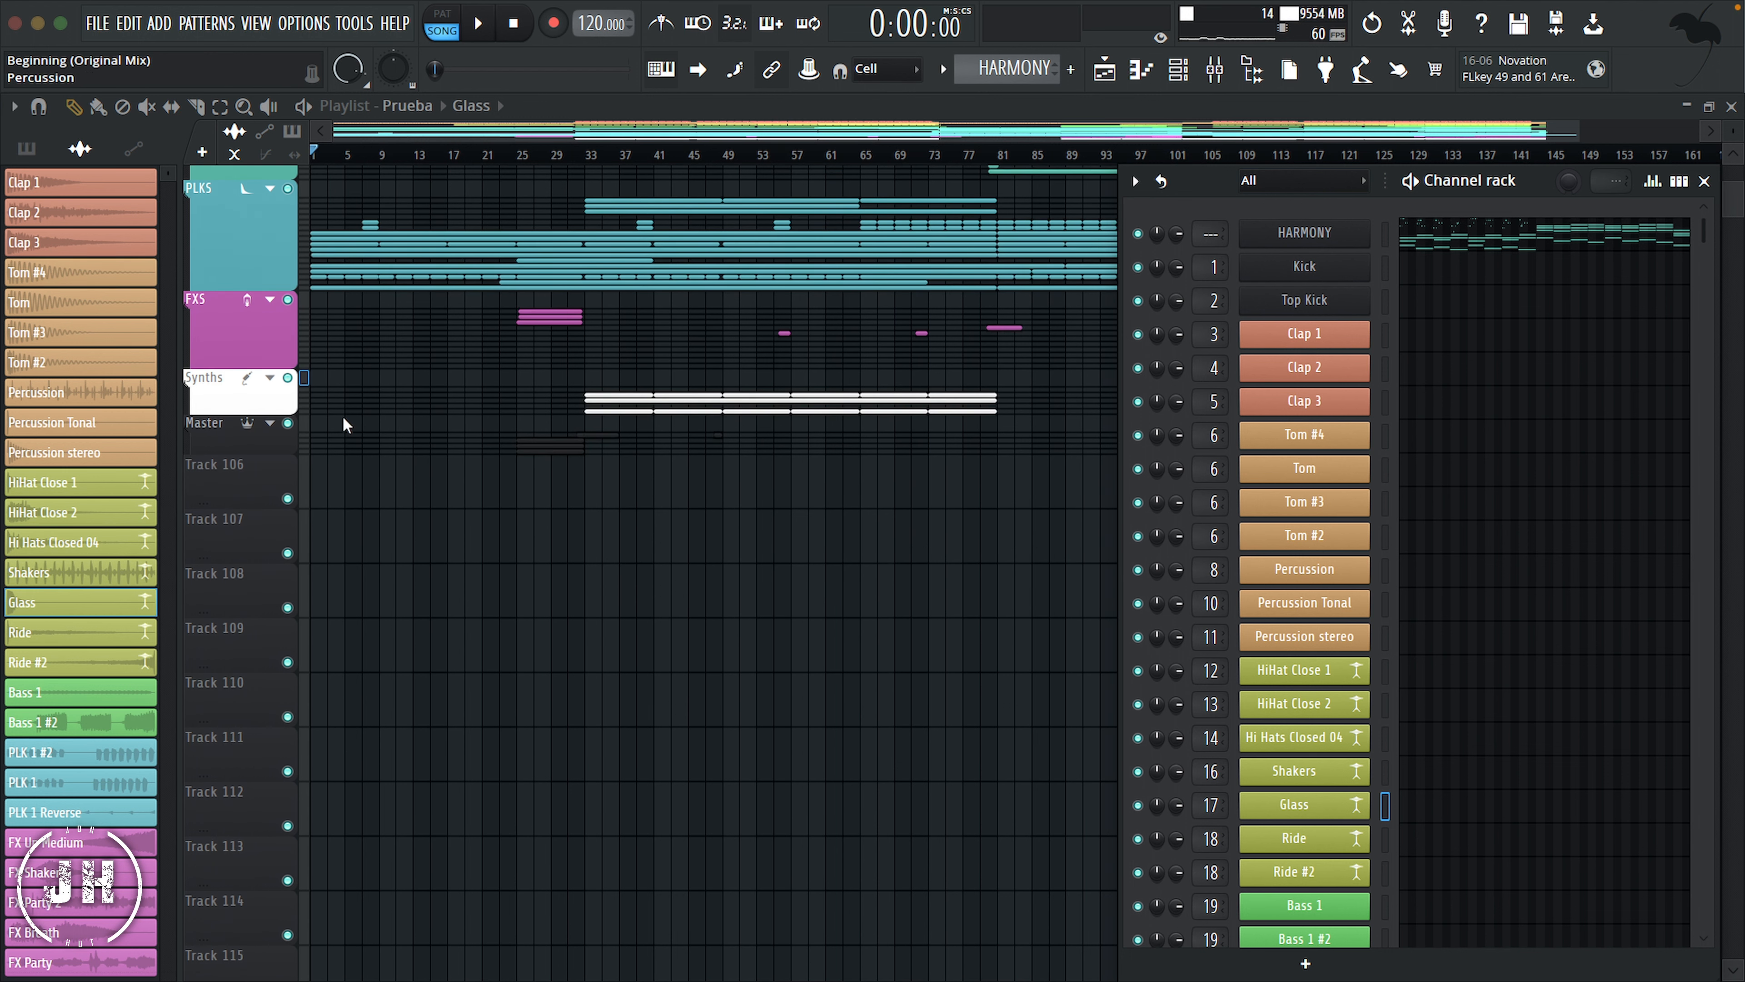
scroll(342, 415, up, 6)
right_click(1342, 262)
click(1366, 335)
double_click(1430, 633)
right_click(1338, 263)
click(1375, 355)
click(1220, 594)
Step: Color the Top Kick channel red and give it the bass drum icon
right_click(1333, 294)
click(1368, 369)
double_click(1384, 676)
right_click(1337, 292)
click(1364, 387)
click(1221, 592)
Step: Recolor the HARMONY channel from the color palette and give it the crown Master icon
right_click(1337, 224)
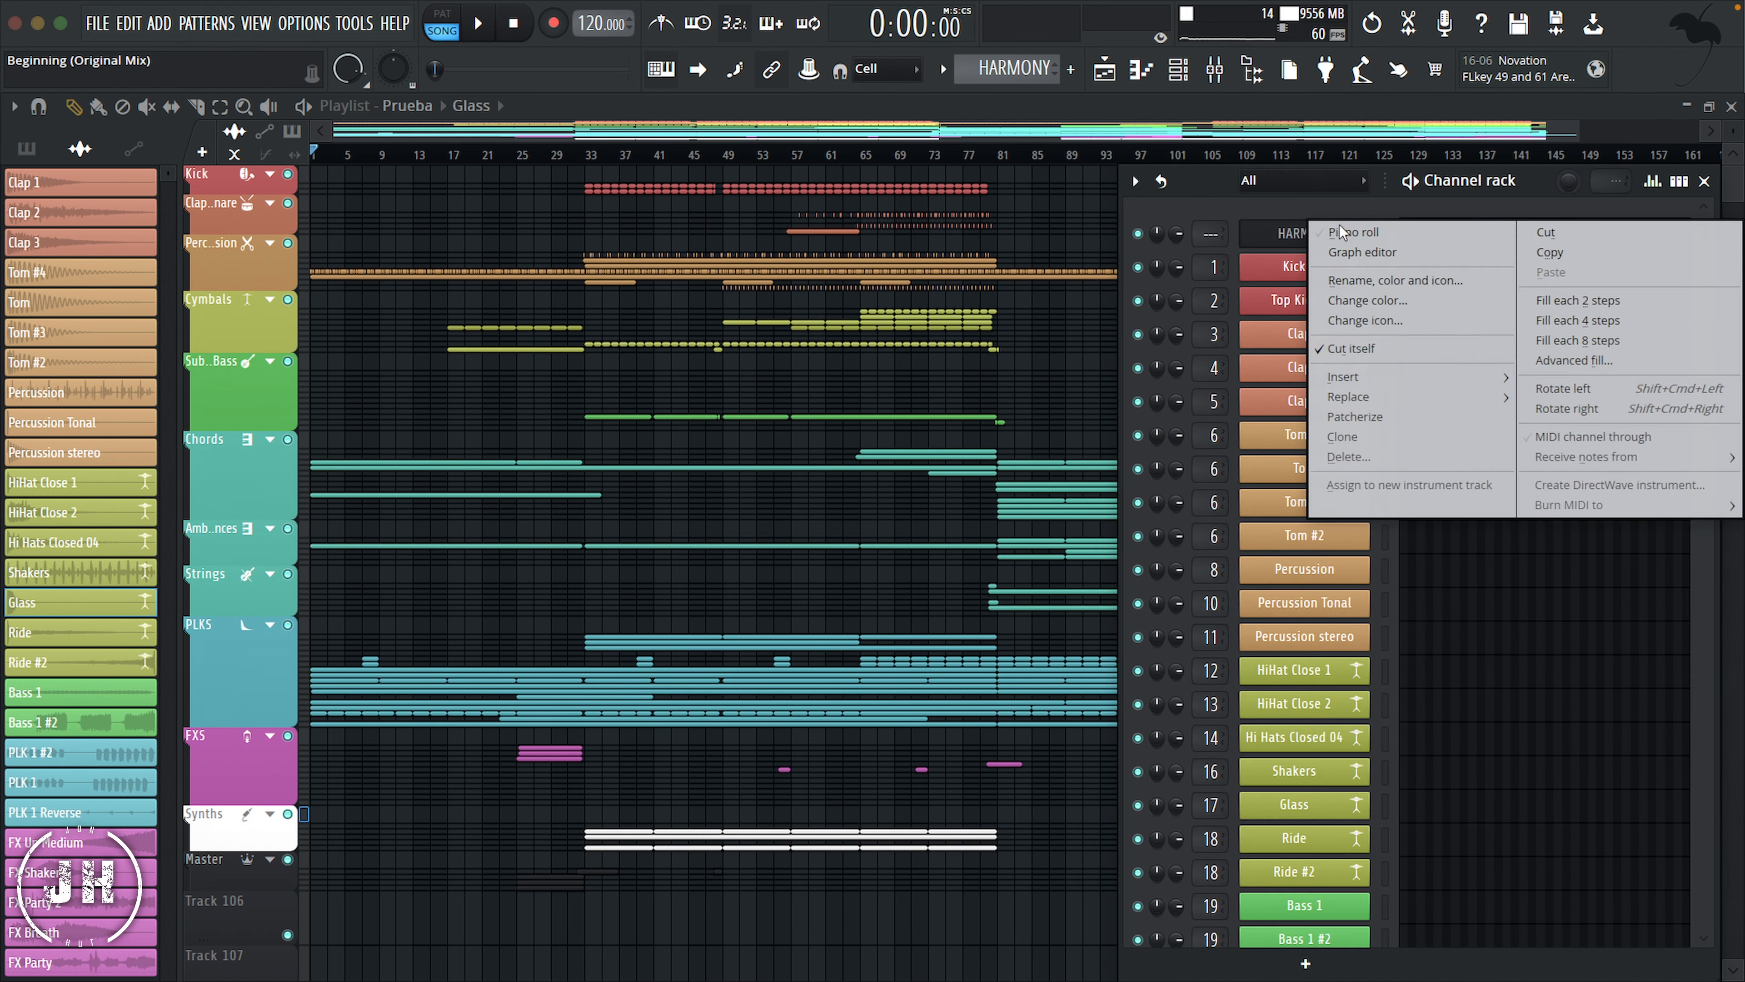
click(1356, 308)
double_click(1458, 607)
right_click(1338, 227)
click(1374, 323)
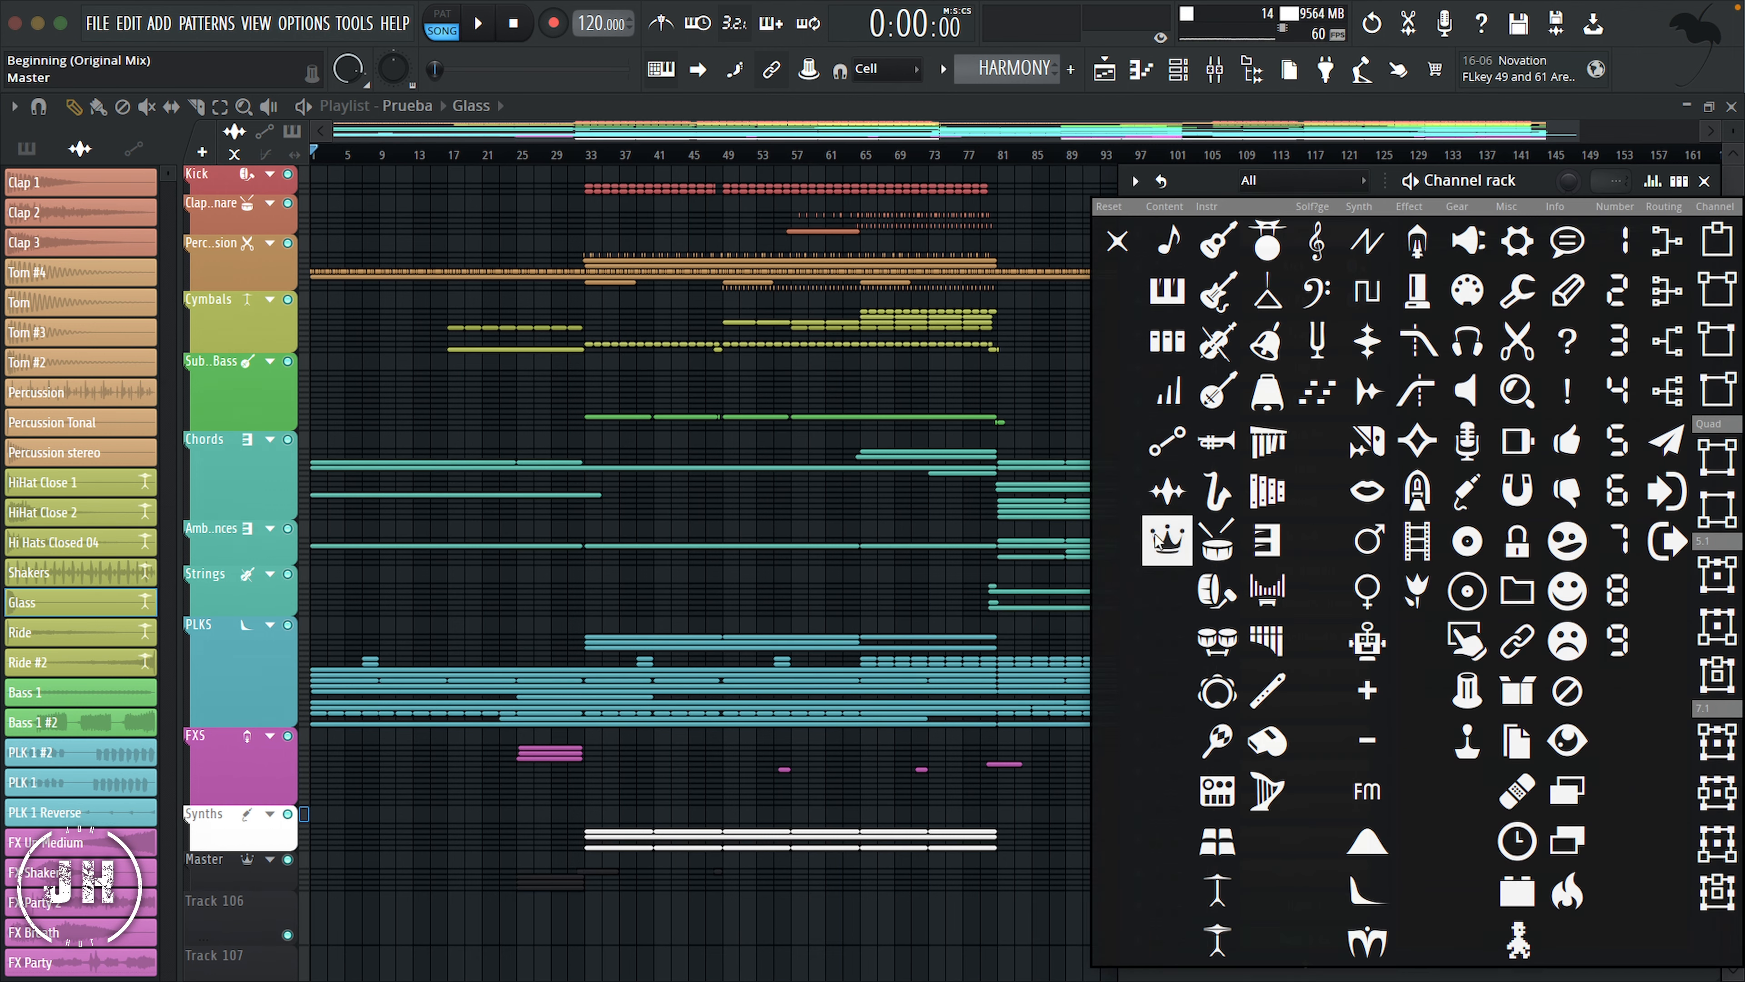
click(1167, 540)
Step: Close the Channel rack and give the Clap 1, Clap 2 and Clap 3 audio clips the snare drum icon
key(F6)
click(93, 184)
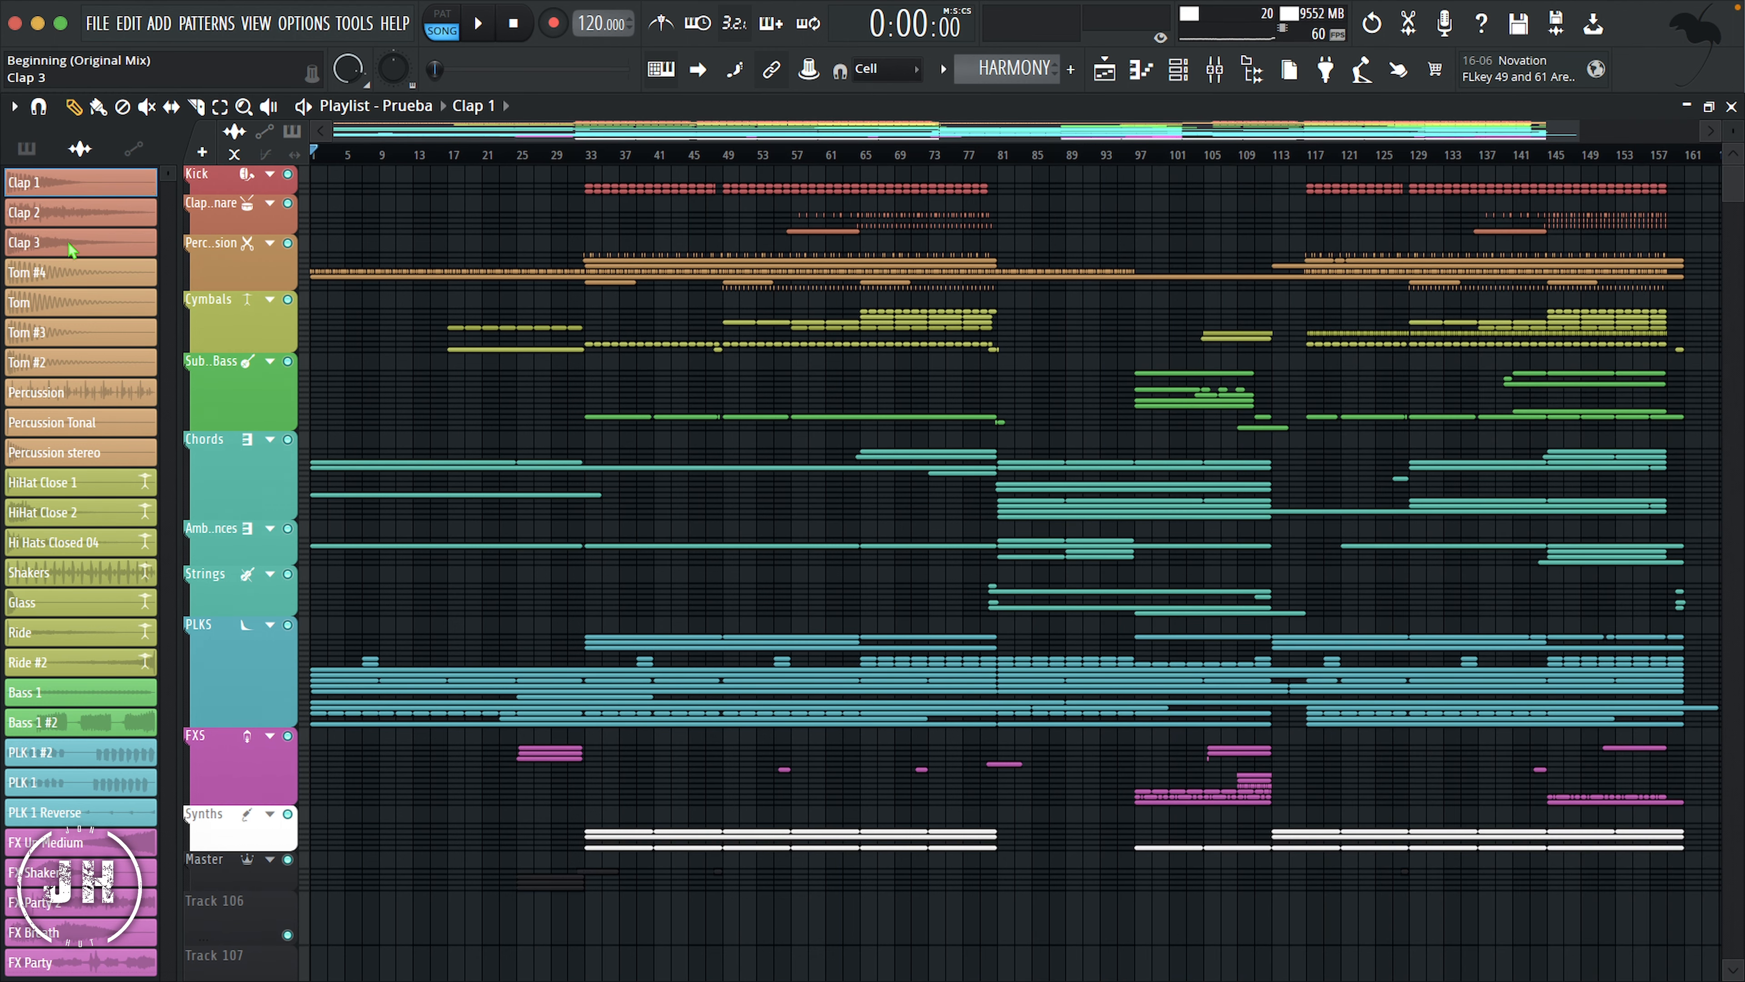
click(77, 249)
shift+click(77, 185)
right_click(78, 185)
click(137, 322)
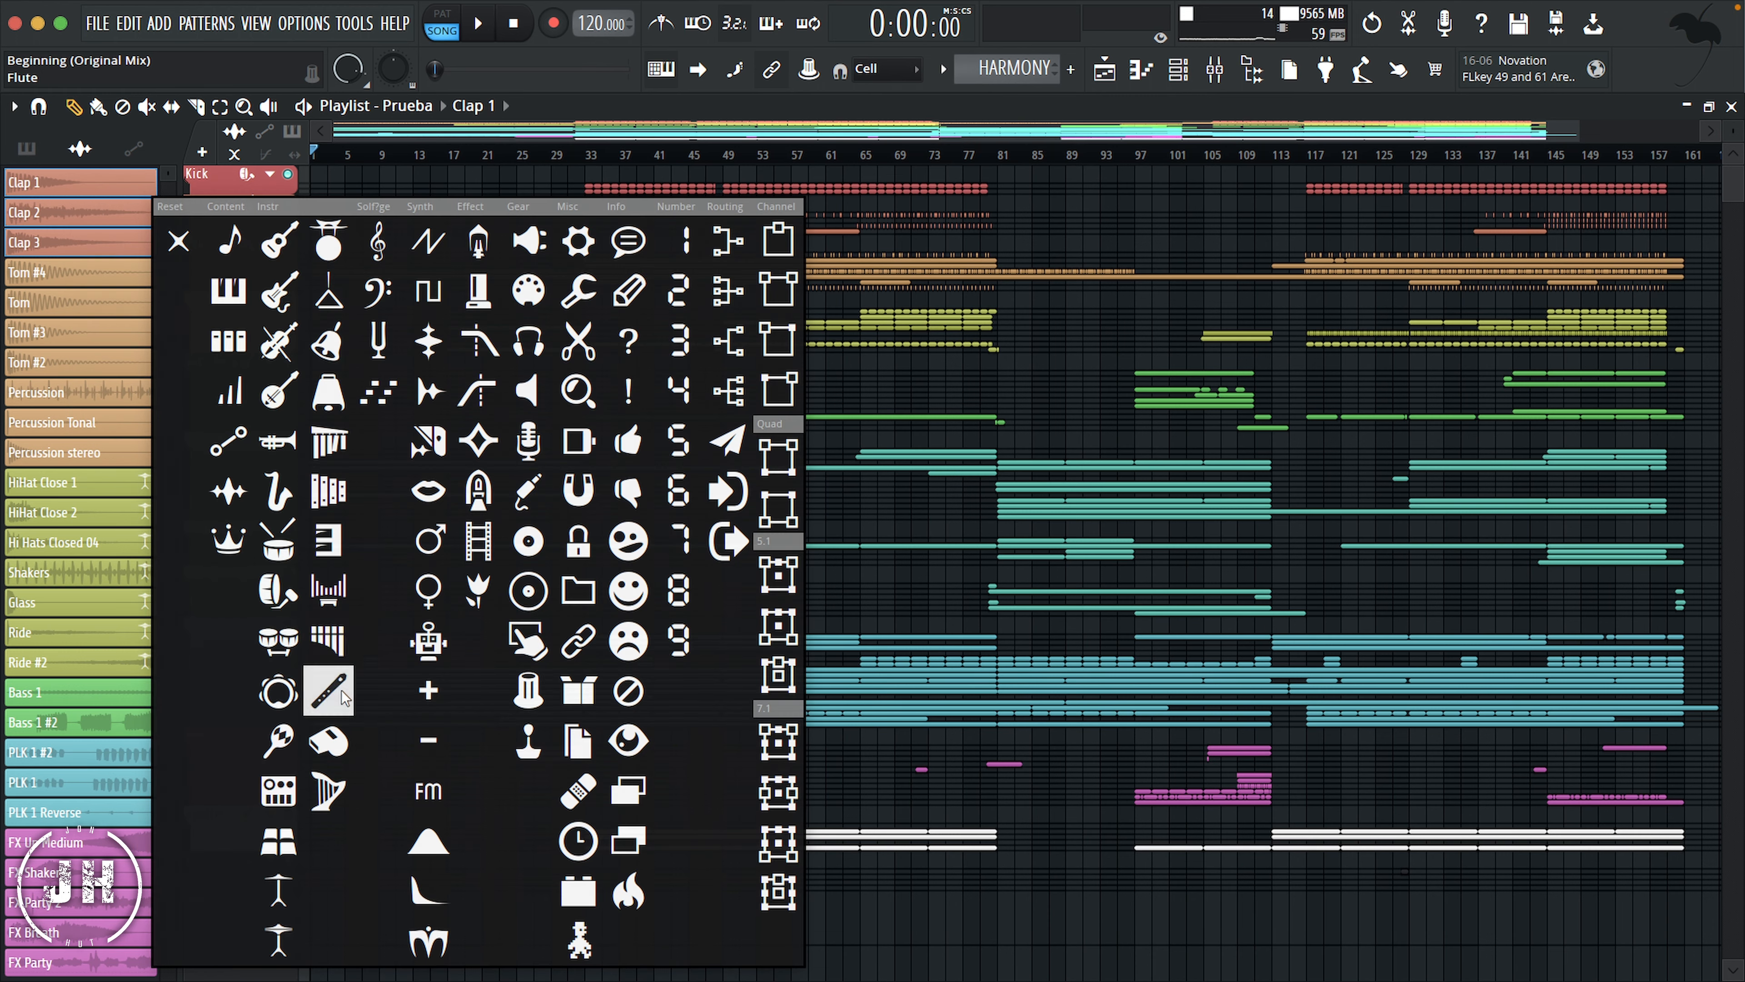
click(276, 549)
Step: Give the four Tom audio clips, Tom #4 through Tom #2, the bongos icon
click(77, 273)
shift+click(73, 362)
right_click(72, 362)
click(147, 415)
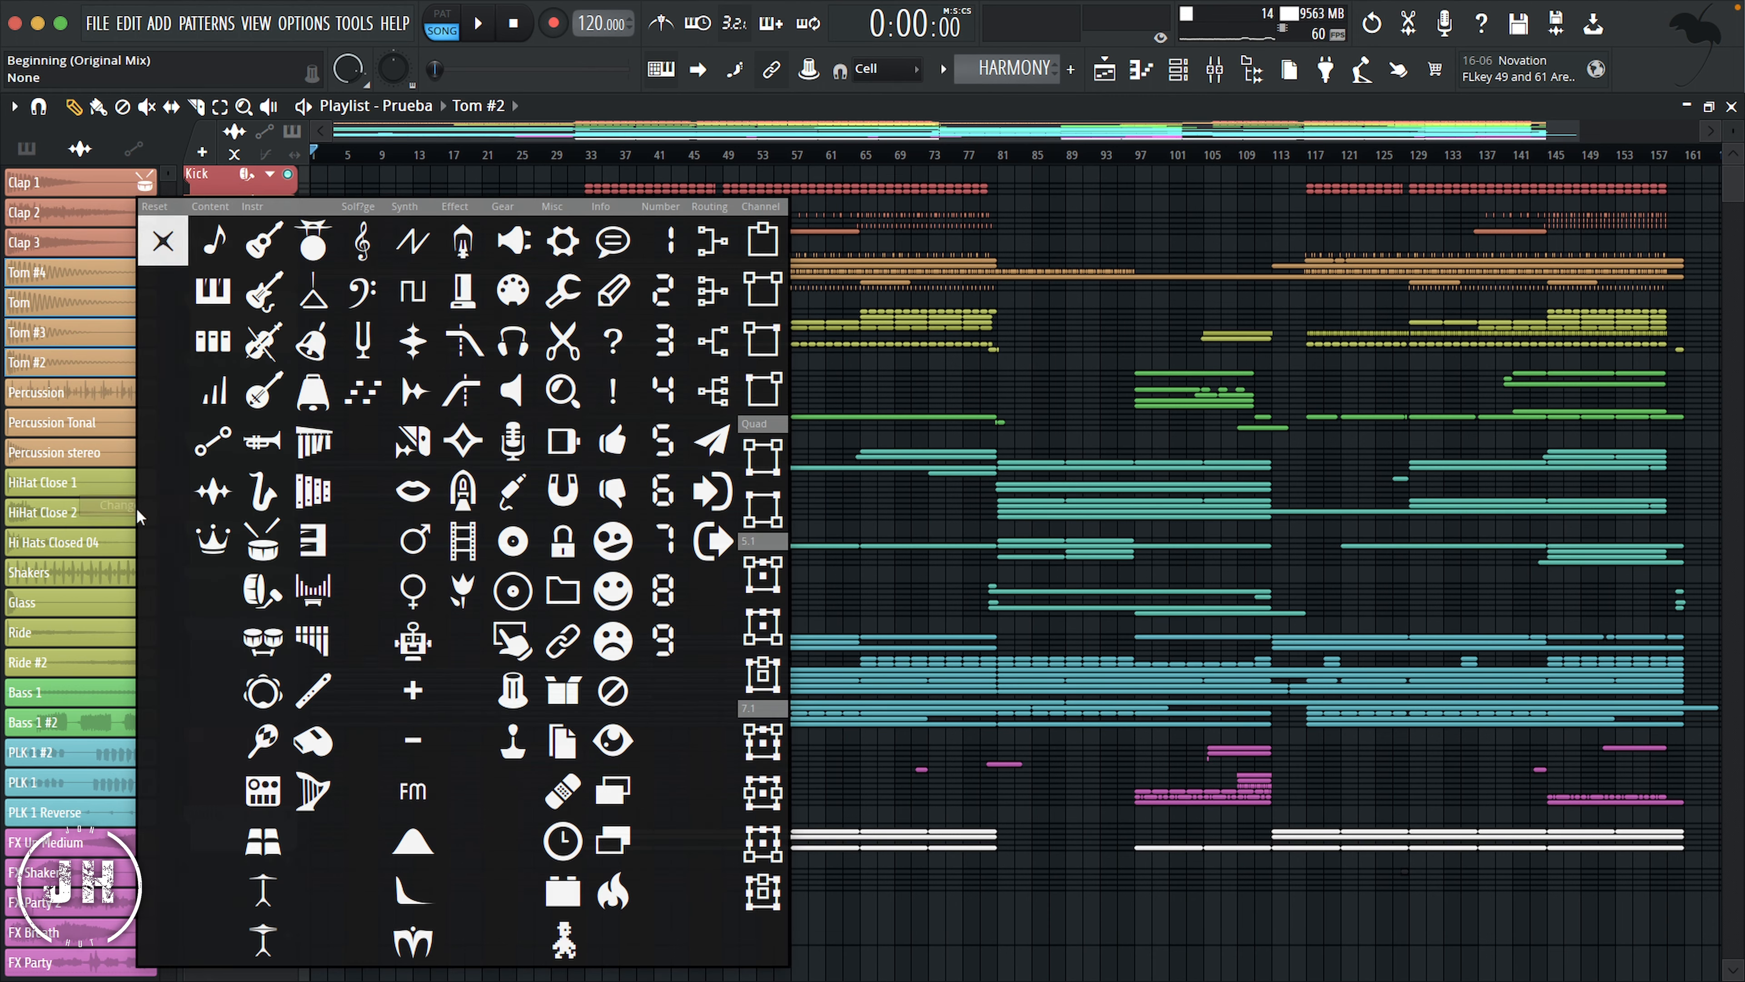
click(263, 639)
Step: Give the Percussion, Percussion Tonal and Percussion stereo audio clips the scissors icon
click(69, 392)
shift+click(86, 450)
right_click(86, 450)
click(153, 592)
click(590, 339)
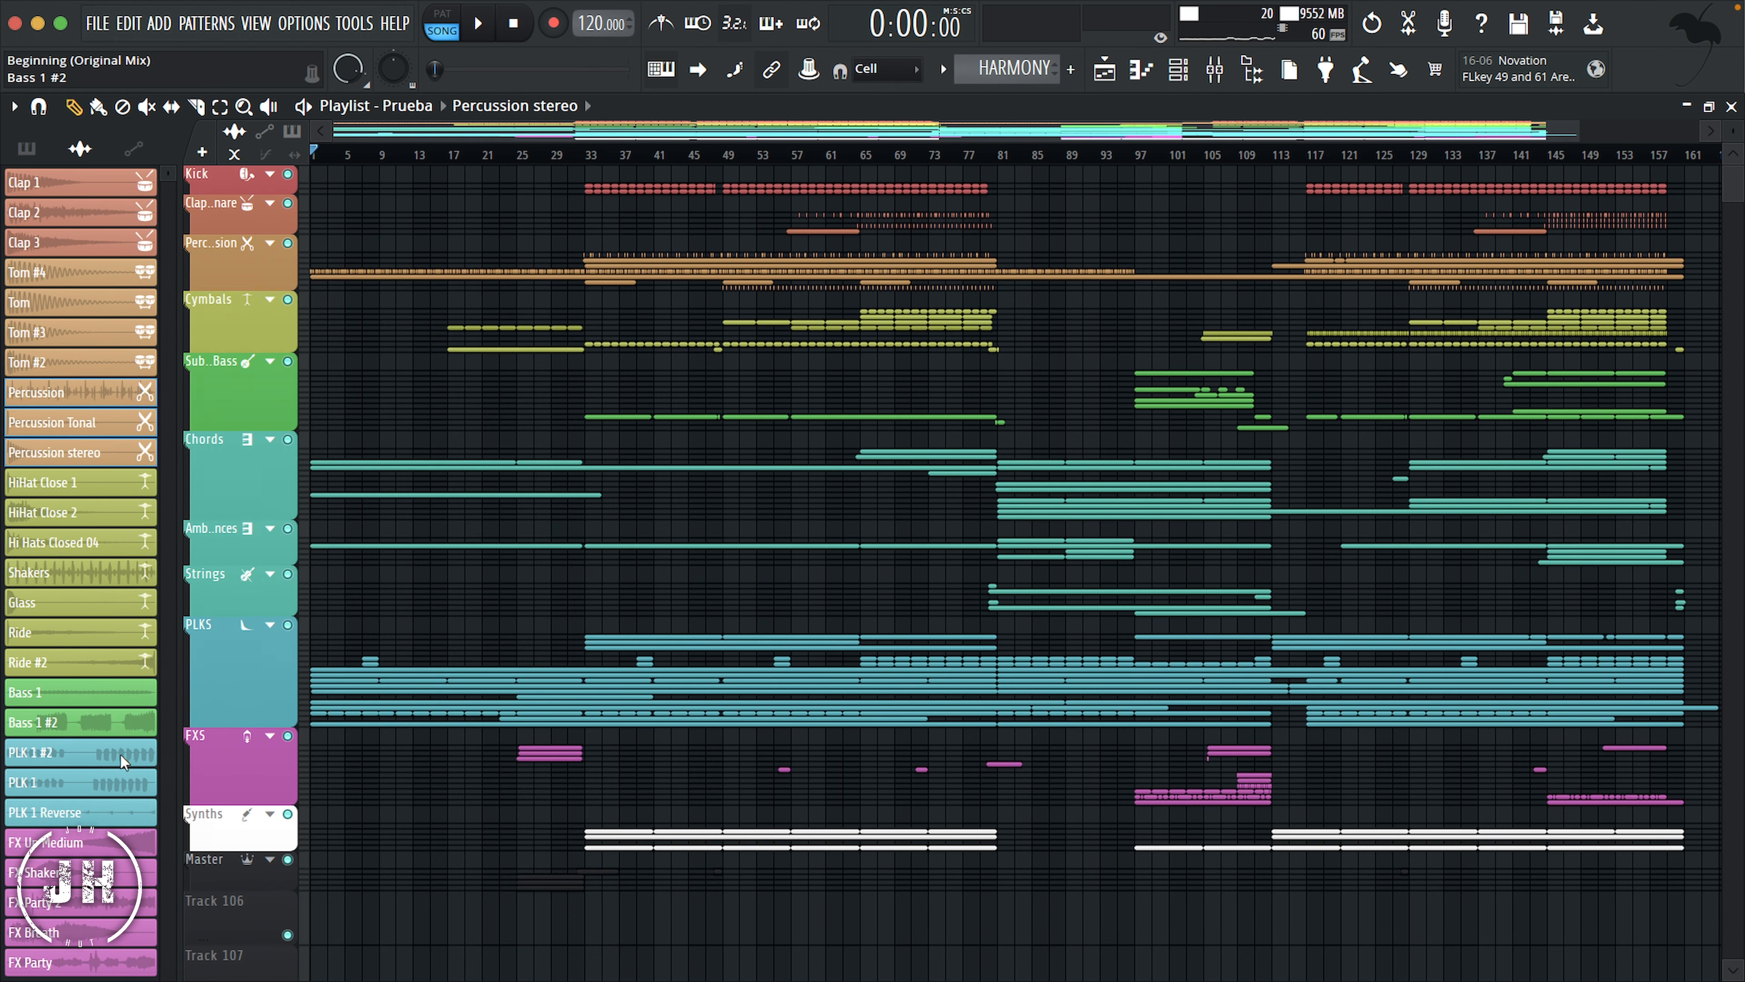
Step: Give the Bass 1 and Bass 1 #2 audio clips the decaying waveform icon of the Synth category
click(99, 695)
shift+click(94, 722)
right_click(93, 722)
click(172, 803)
click(447, 393)
Step: Give the PLK 1 #2, PLK 1 and PLK 1 Reverse audio clips the same decaying waveform icon
click(69, 752)
shift+click(101, 815)
right_click(98, 816)
click(190, 837)
click(448, 392)
Step: Give the audio clips from FX Up Medium through FX Party the first icon of the Effect category
click(84, 842)
shift+click(71, 962)
right_click(71, 963)
click(93, 837)
click(453, 240)
Step: Open the Channel rack and color the Bass 2 SUB and Bass 2 channels with the uniform green #5BB559
key(F6)
scroll(1328, 582, down, 12)
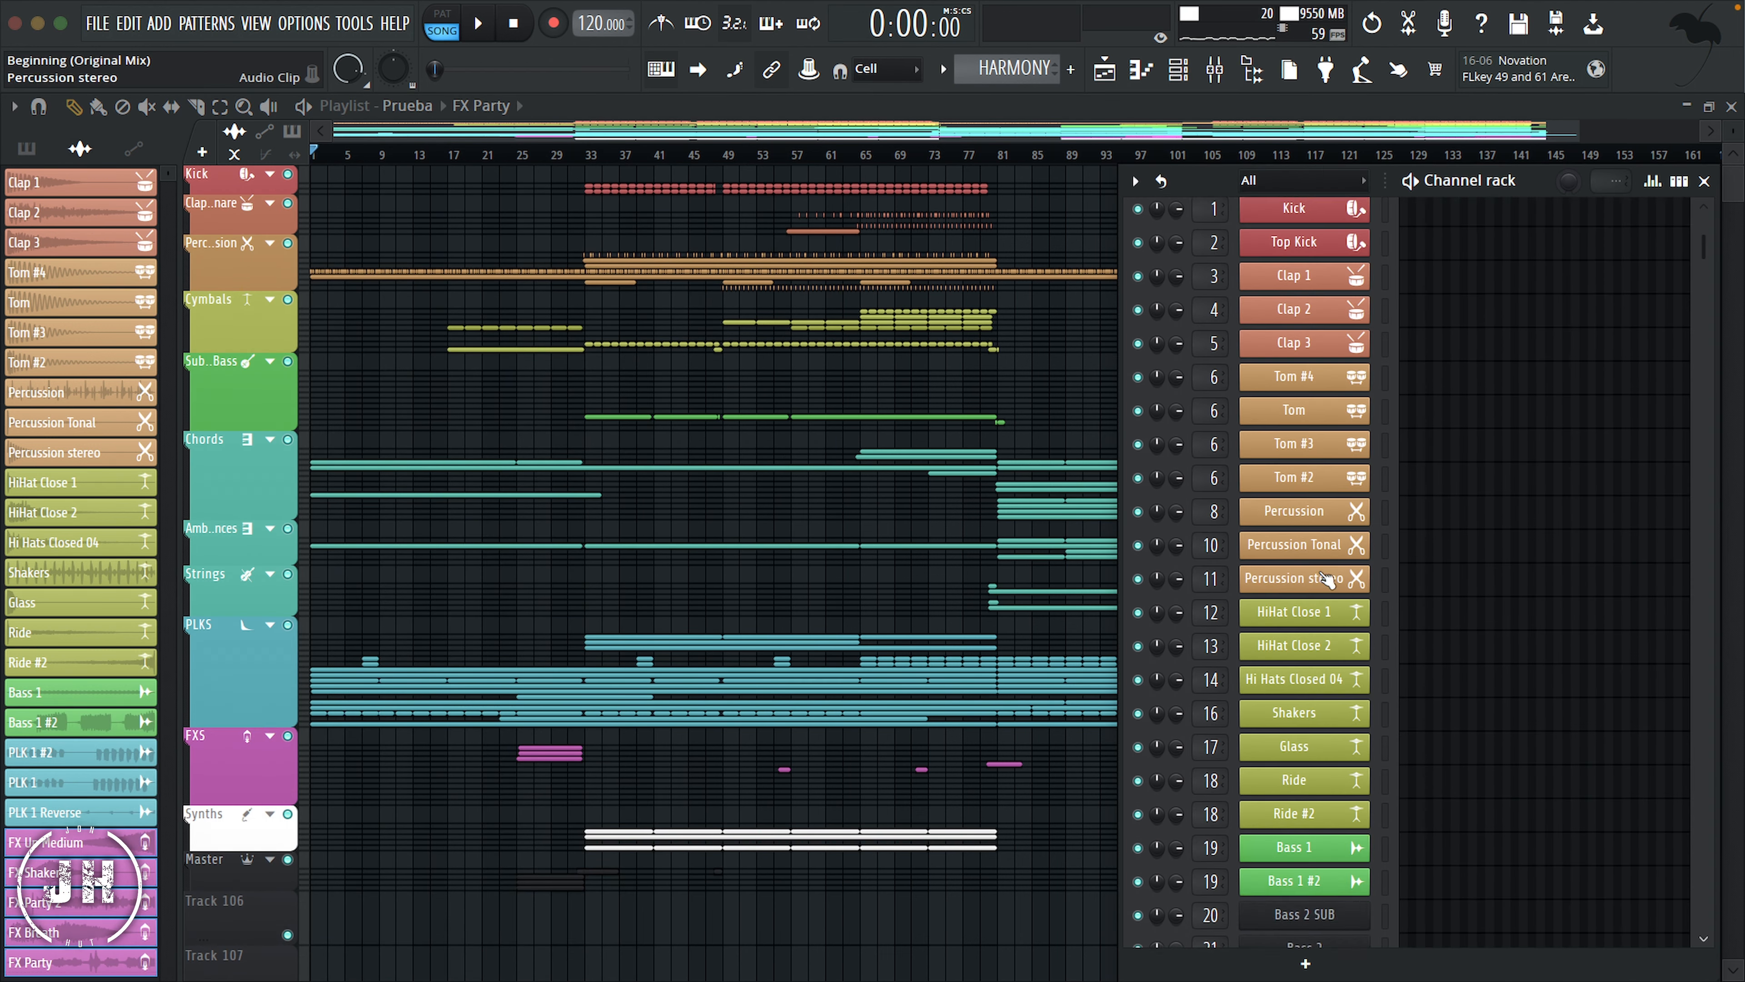
scroll(1375, 523, down, 2)
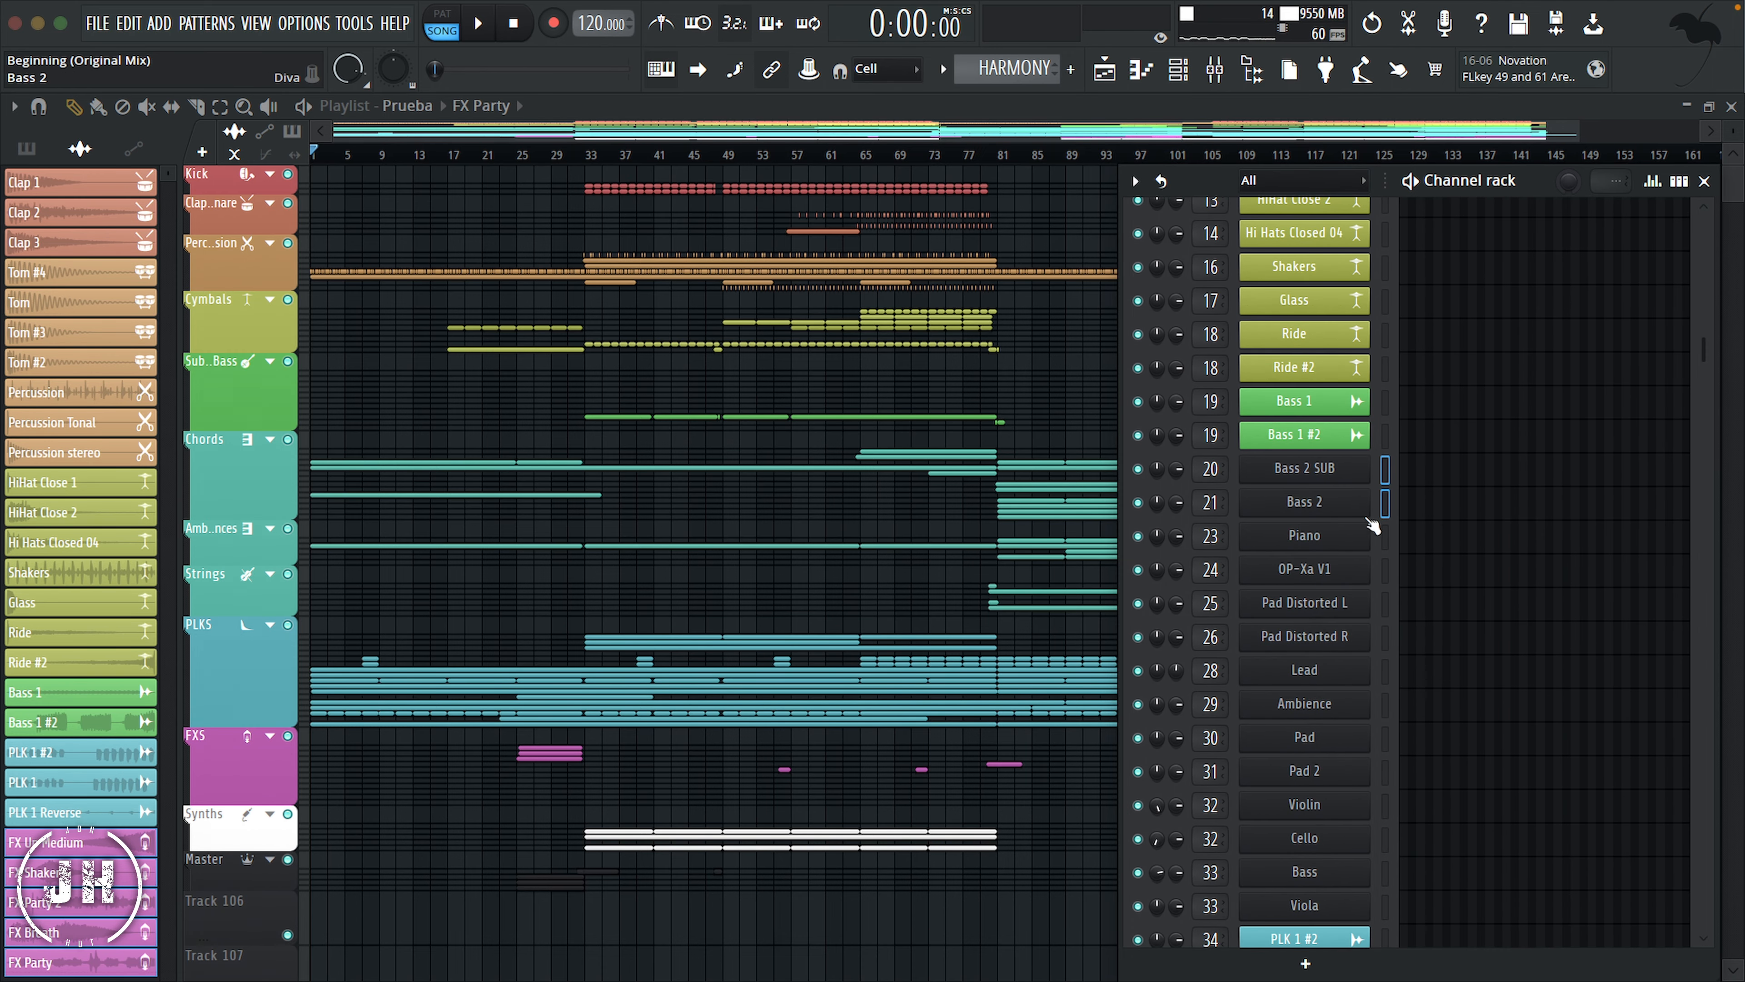
click(1135, 181)
mouse_move(1230, 382)
click(1501, 383)
click(1580, 688)
click(1285, 426)
click(1580, 688)
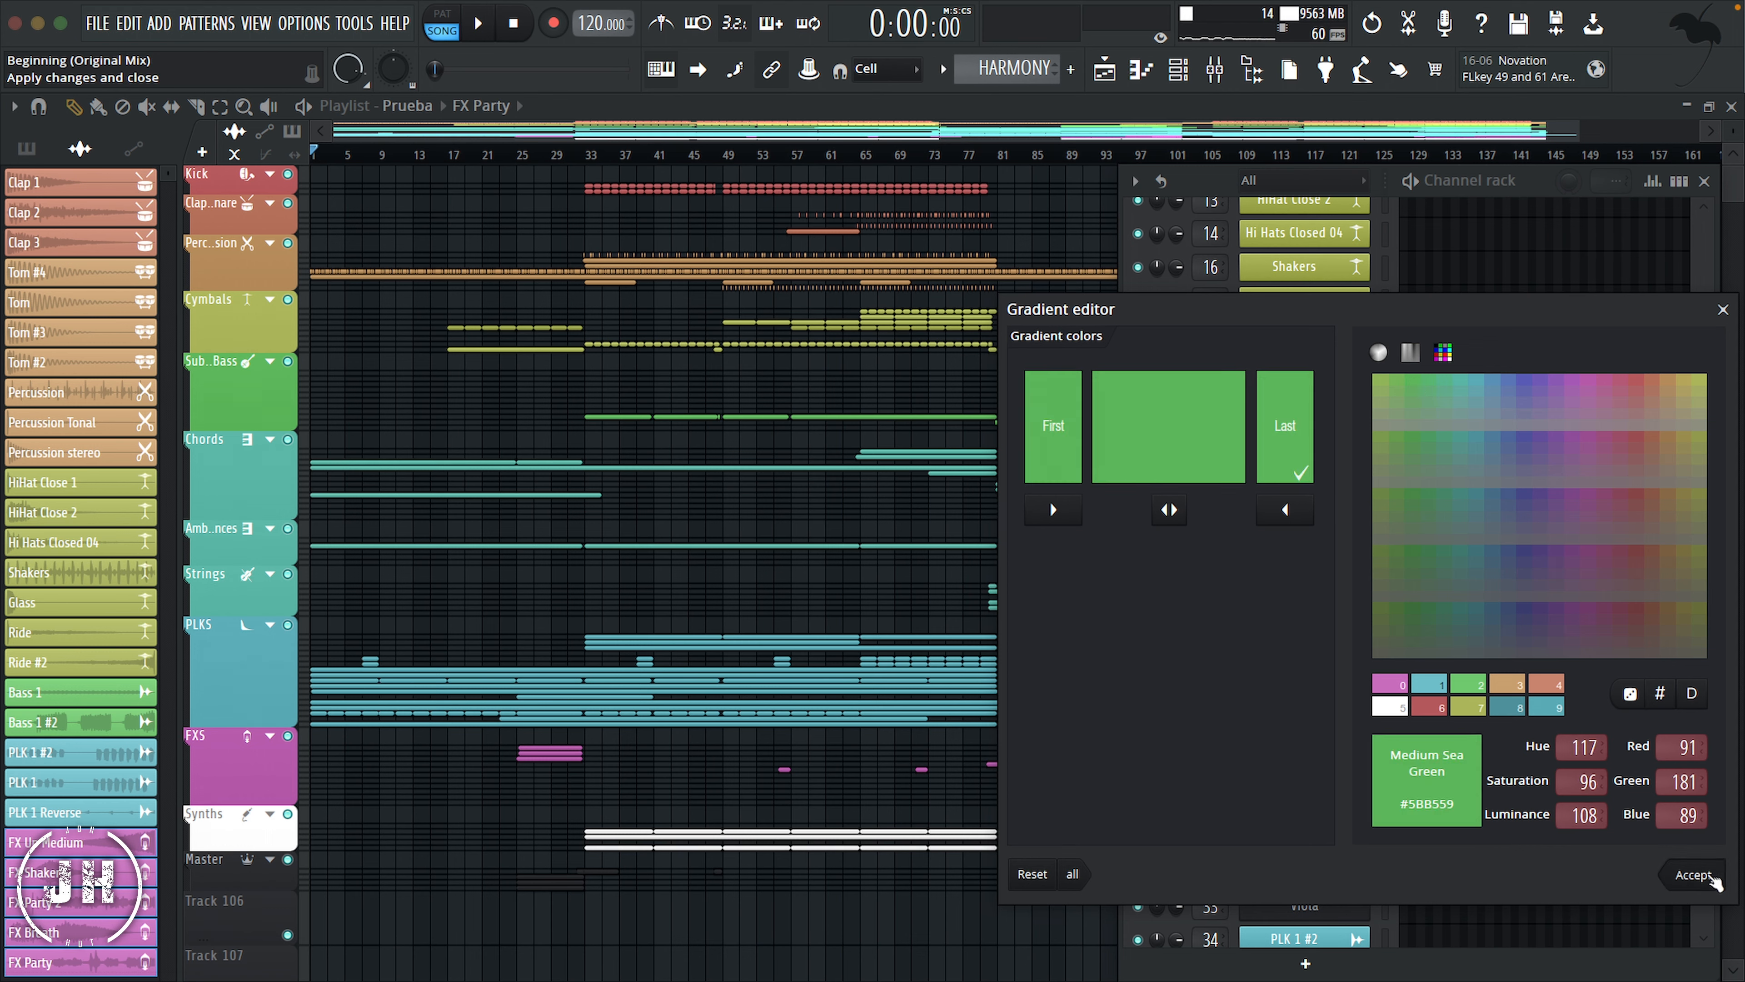
click(1696, 877)
Step: Color the selected channels from Piano through Viola with the light sea green #59B5A5 at both ends of the gradient
click(1386, 537)
shift+click(1385, 905)
click(1135, 180)
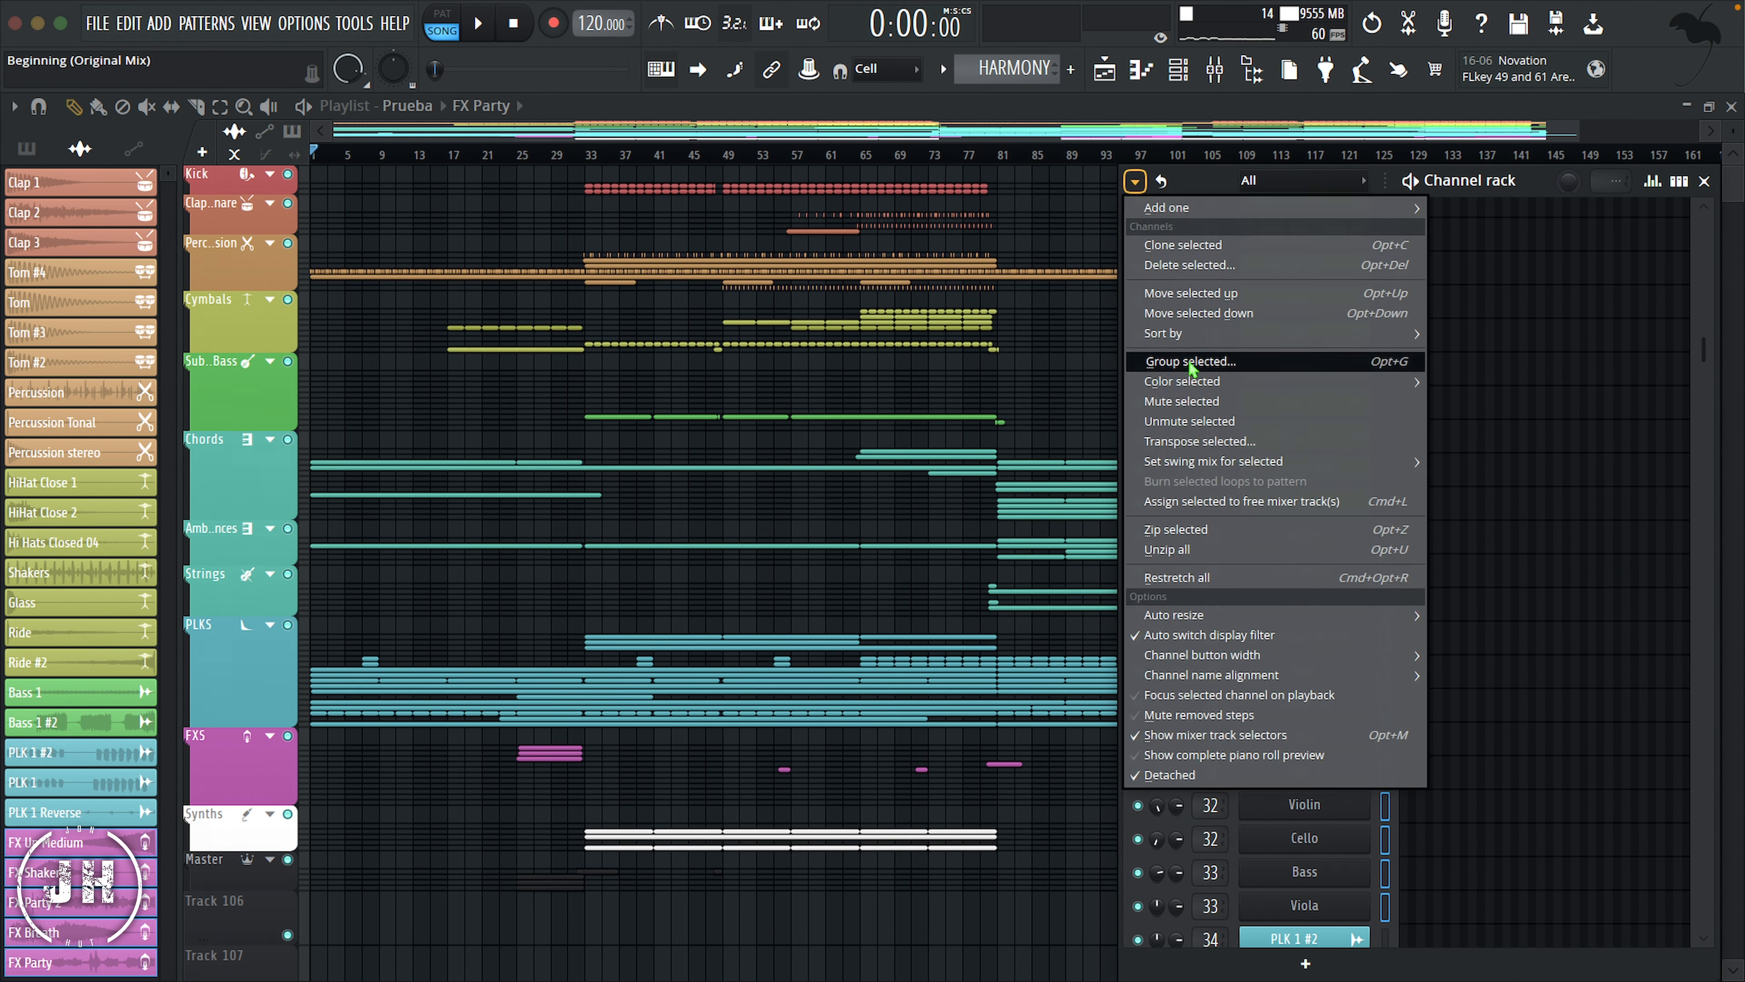
click(1182, 344)
click(1135, 181)
mouse_move(1230, 382)
click(1502, 384)
click(1546, 706)
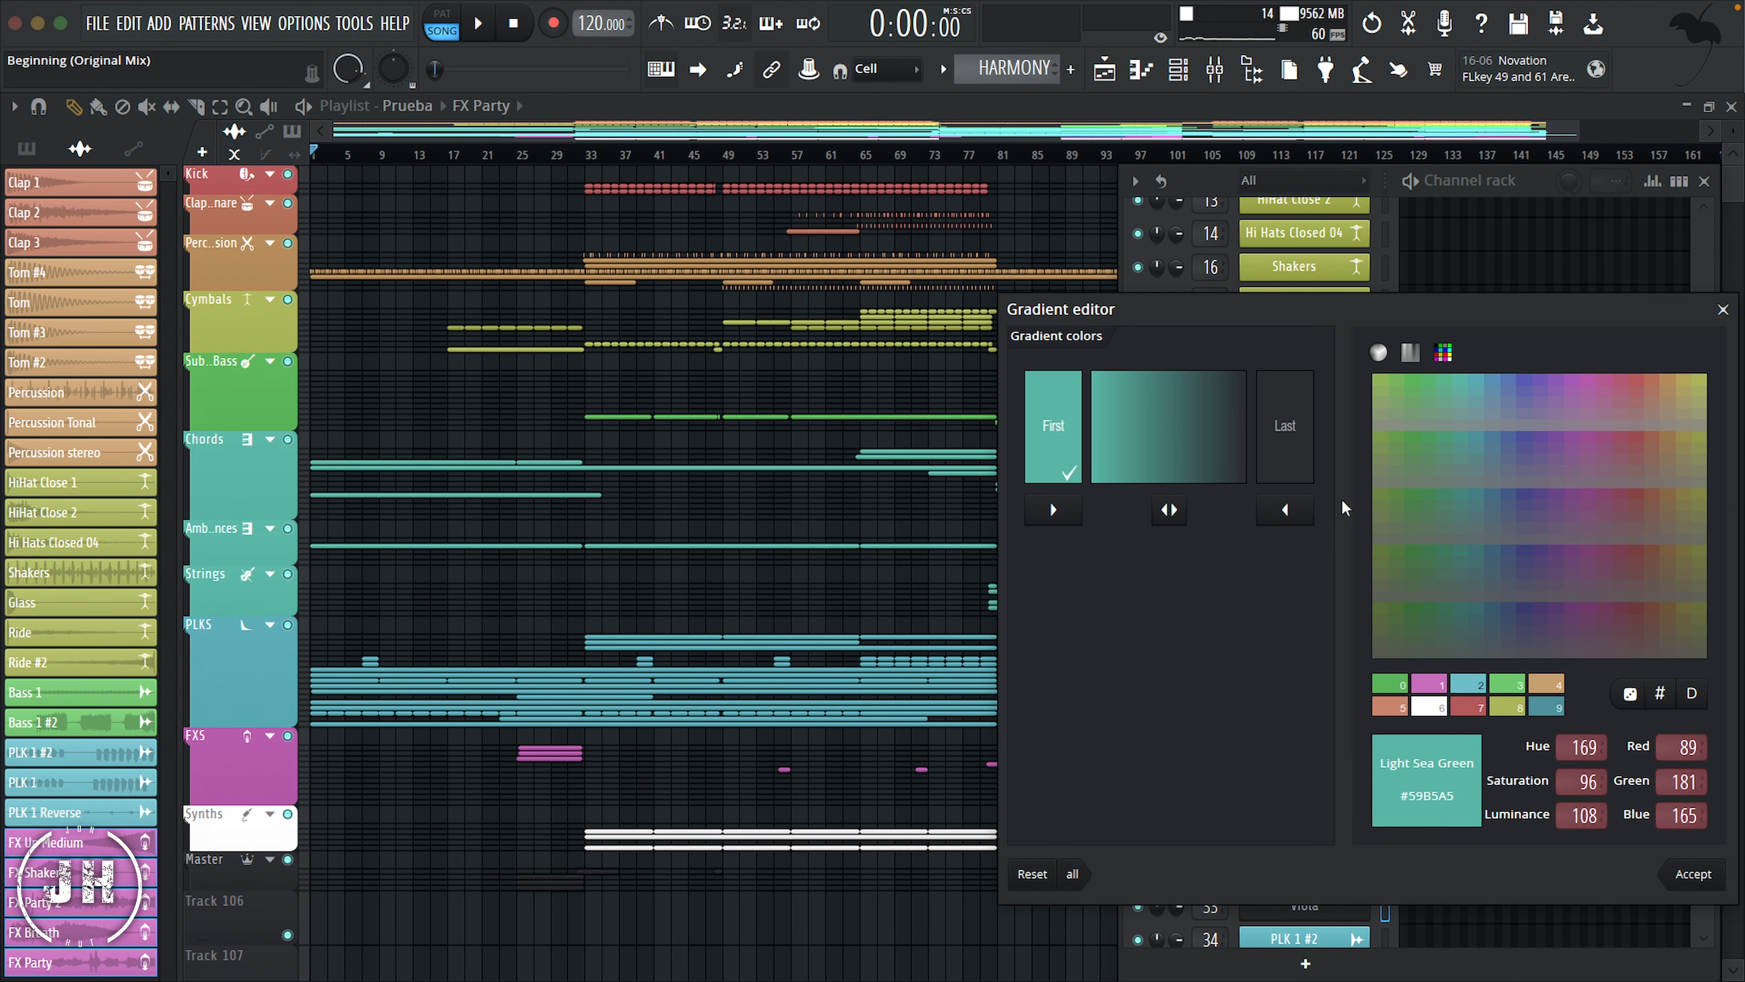
click(1284, 426)
click(1547, 707)
click(1693, 874)
Step: Give the Bass 2 SUB and Bass 2 channels the Instr category's banjo-like icon used by the Sub Bass track
right_click(1312, 462)
click(1375, 558)
click(1219, 393)
right_click(1347, 510)
click(1395, 612)
click(1226, 410)
Step: Give the Piano, OP-Xa V1, Pad Distorted L and Pad Distorted R channels the same keys icon as the Chords track
right_click(1345, 537)
click(1379, 626)
click(1267, 541)
right_click(1344, 572)
click(1379, 661)
click(1268, 541)
right_click(1343, 608)
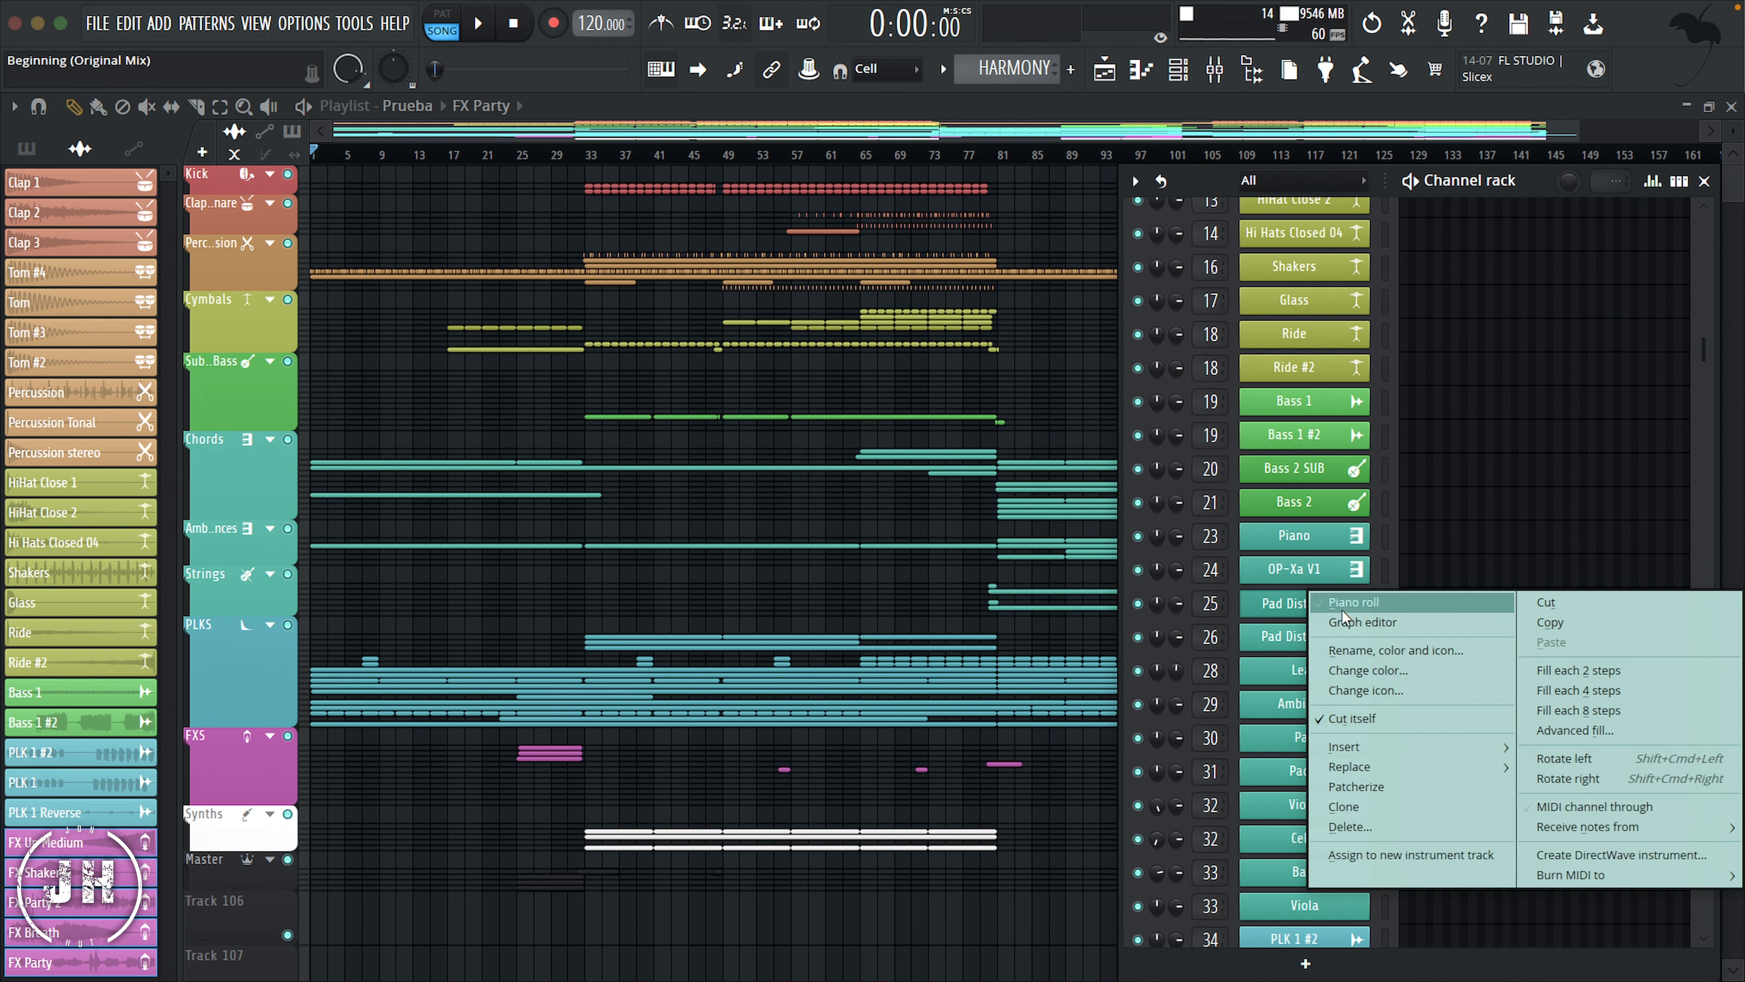
right_click(1345, 639)
click(1378, 731)
click(1268, 543)
Step: Give the Lead, Ambience, Pad and Pad 2 channels the same keys icon as the Chords track
right_click(1340, 670)
click(1375, 759)
click(1268, 543)
right_click(1336, 704)
click(1371, 771)
click(1364, 770)
click(1267, 541)
right_click(1331, 771)
click(1363, 770)
click(1267, 541)
Step: Give the Violin and Cello channels the violin icon of the Instr category
right_click(1331, 805)
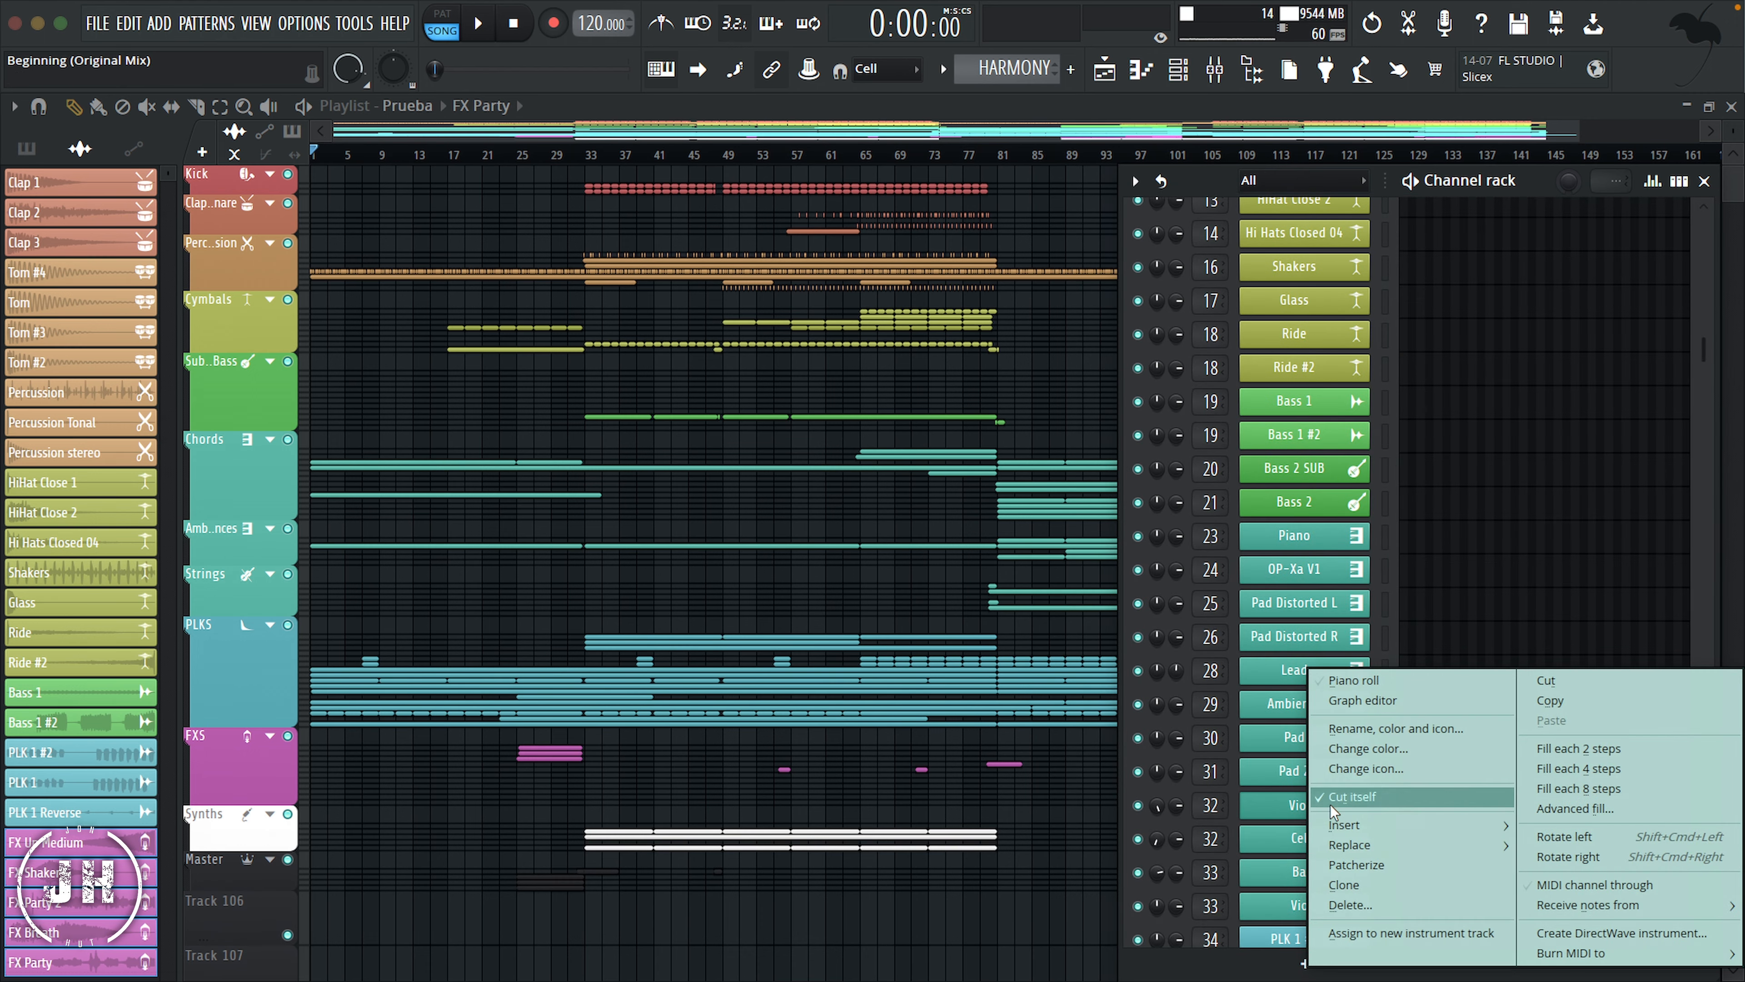
click(1363, 771)
click(1217, 340)
scroll(1362, 728, down, 5)
right_click(1330, 638)
click(1363, 723)
click(1217, 344)
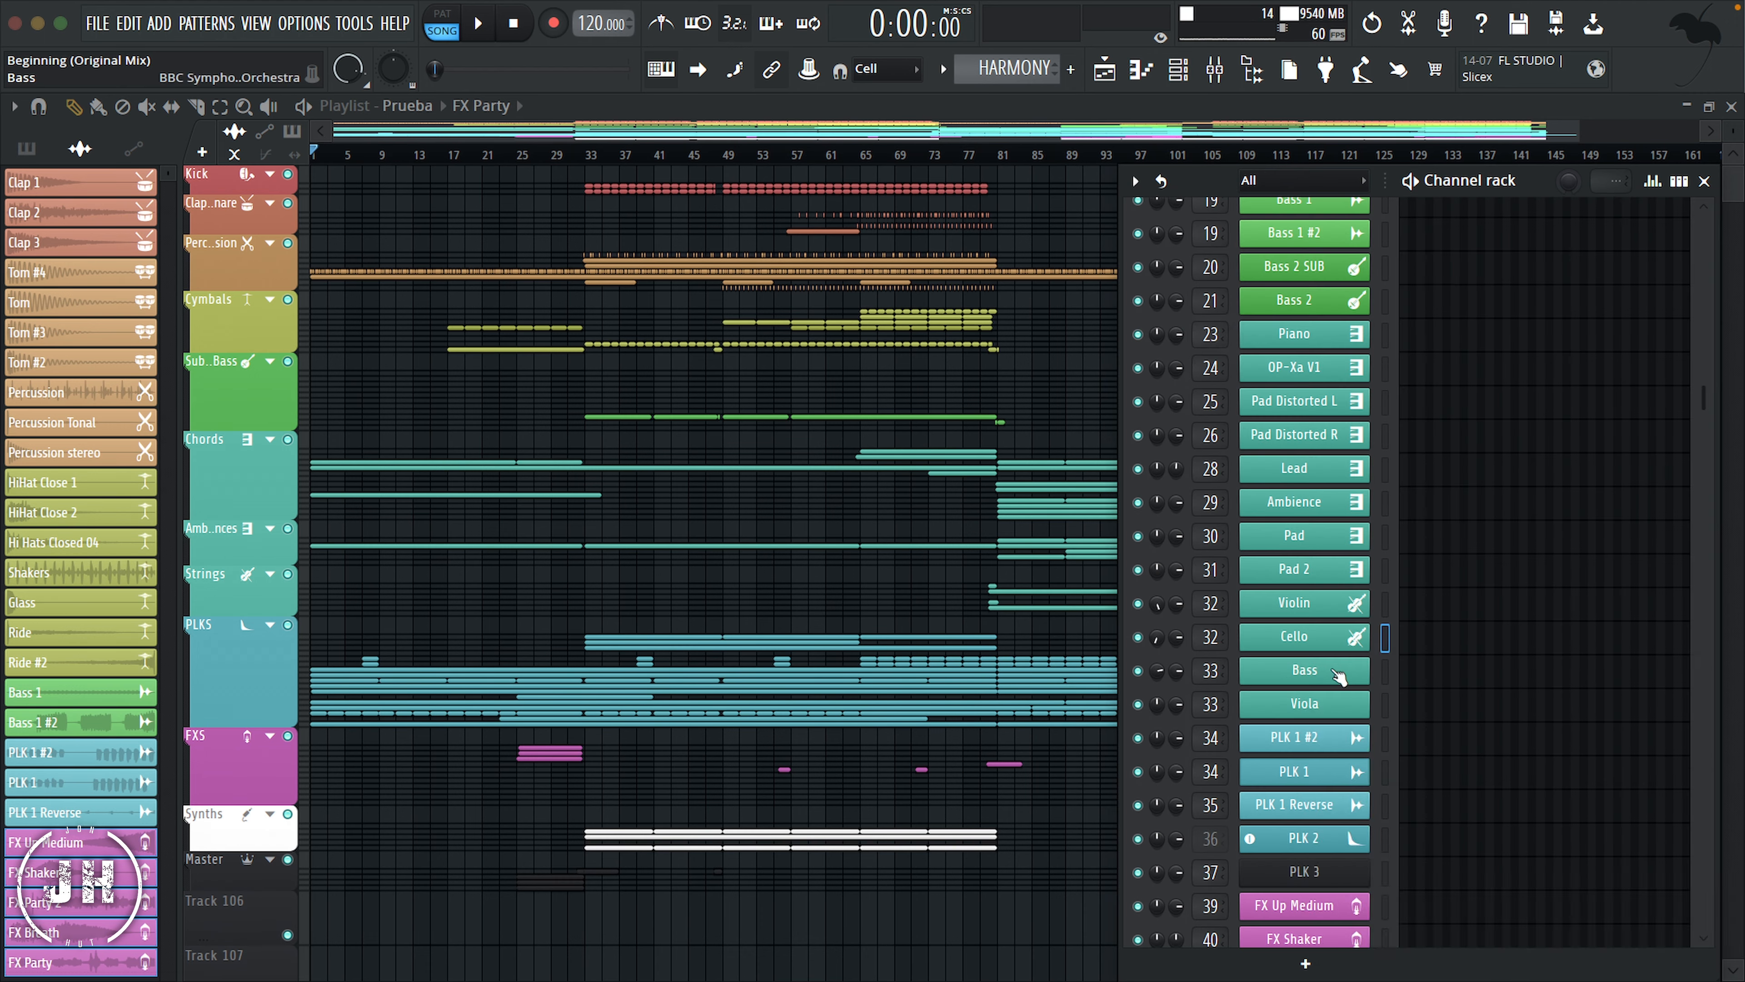
Step: Give the orchestral Bass and Viola channels the violin icon of the Instr category
right_click(1342, 674)
click(1376, 762)
click(1217, 341)
right_click(1339, 707)
click(1388, 768)
click(1217, 341)
Step: Color the PLK 3 channel light blue and give it the decay curve icon to match PLK 2
scroll(1340, 722, down, 3)
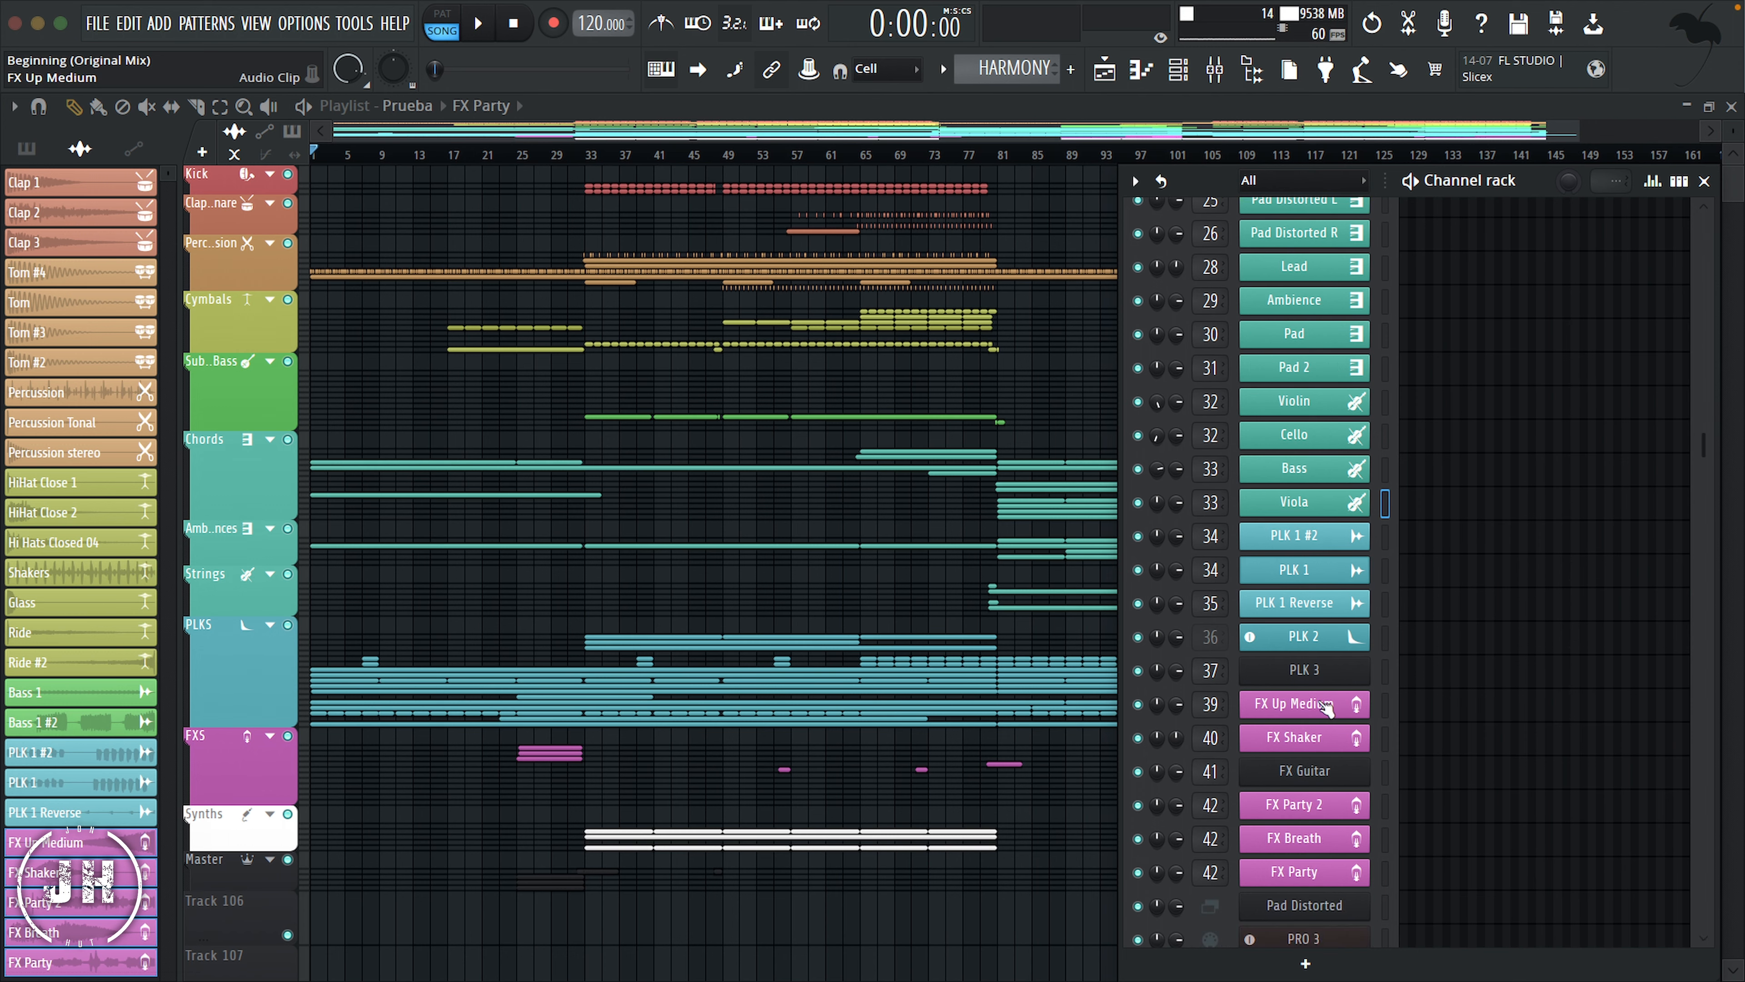
right_click(1340, 670)
click(1387, 737)
double_click(1383, 757)
right_click(1355, 664)
click(1383, 758)
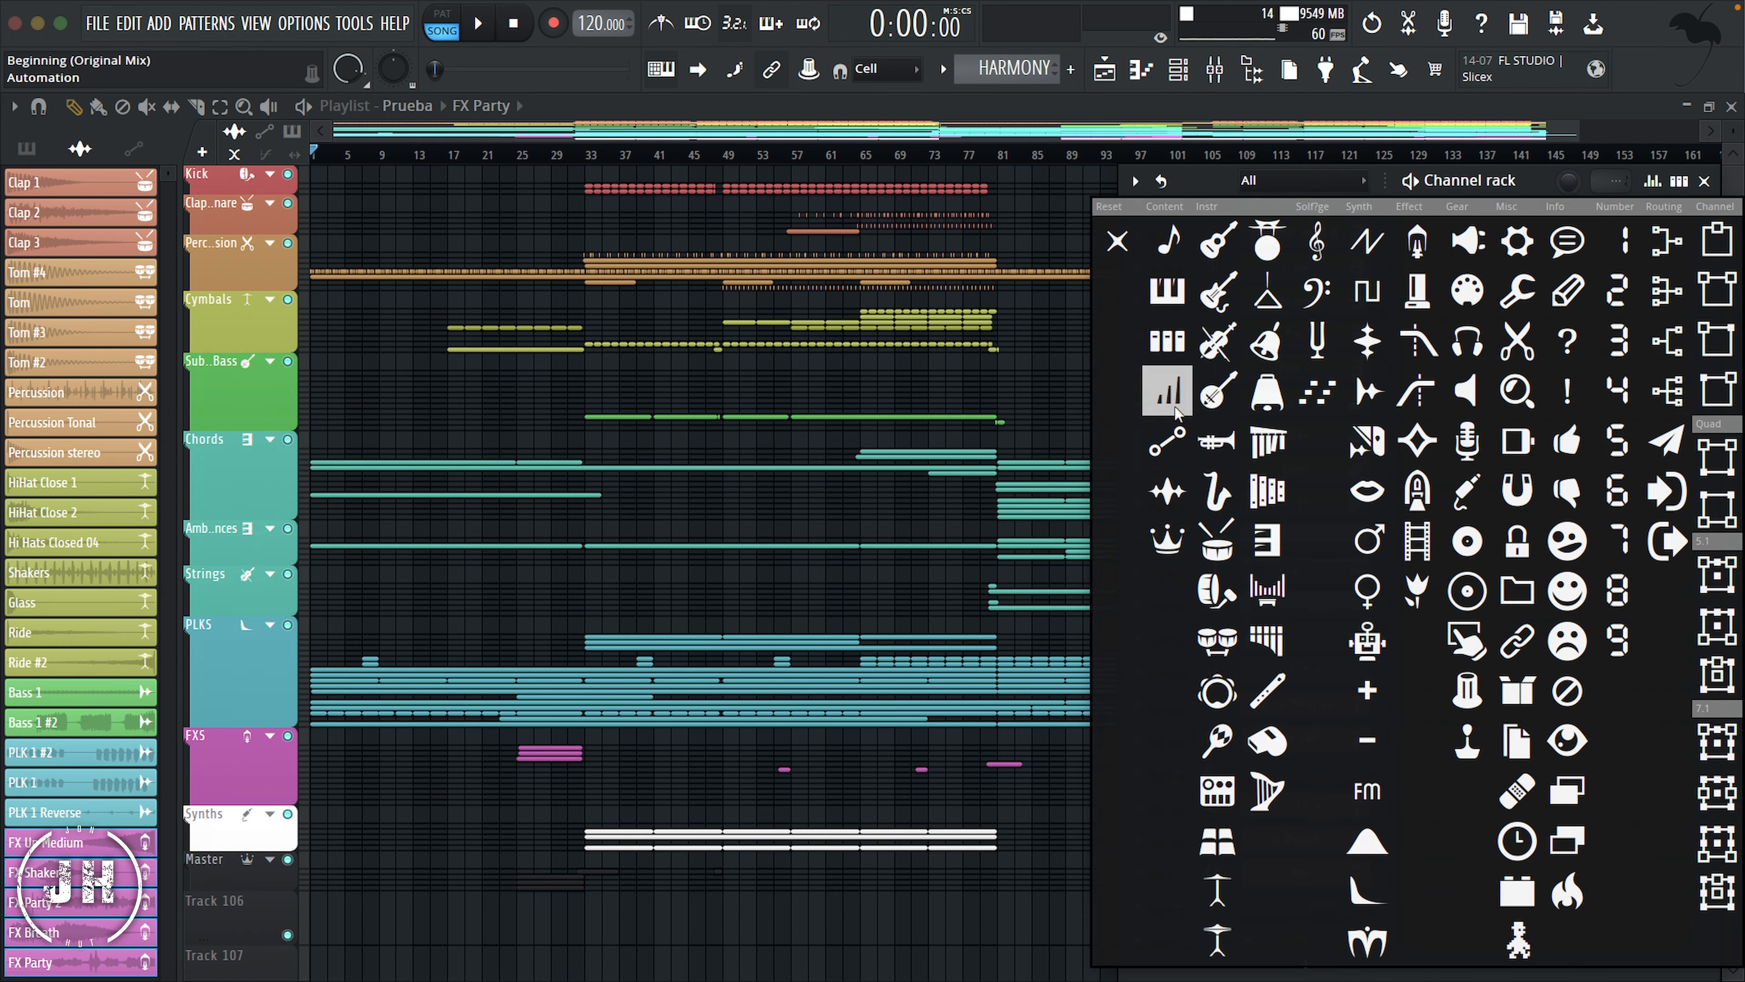
click(1268, 741)
Step: Color the FX Guitar channel light magenta #B559AA and give it the first icon of the Effect category
right_click(1330, 778)
click(1371, 730)
click(1370, 703)
click(1389, 777)
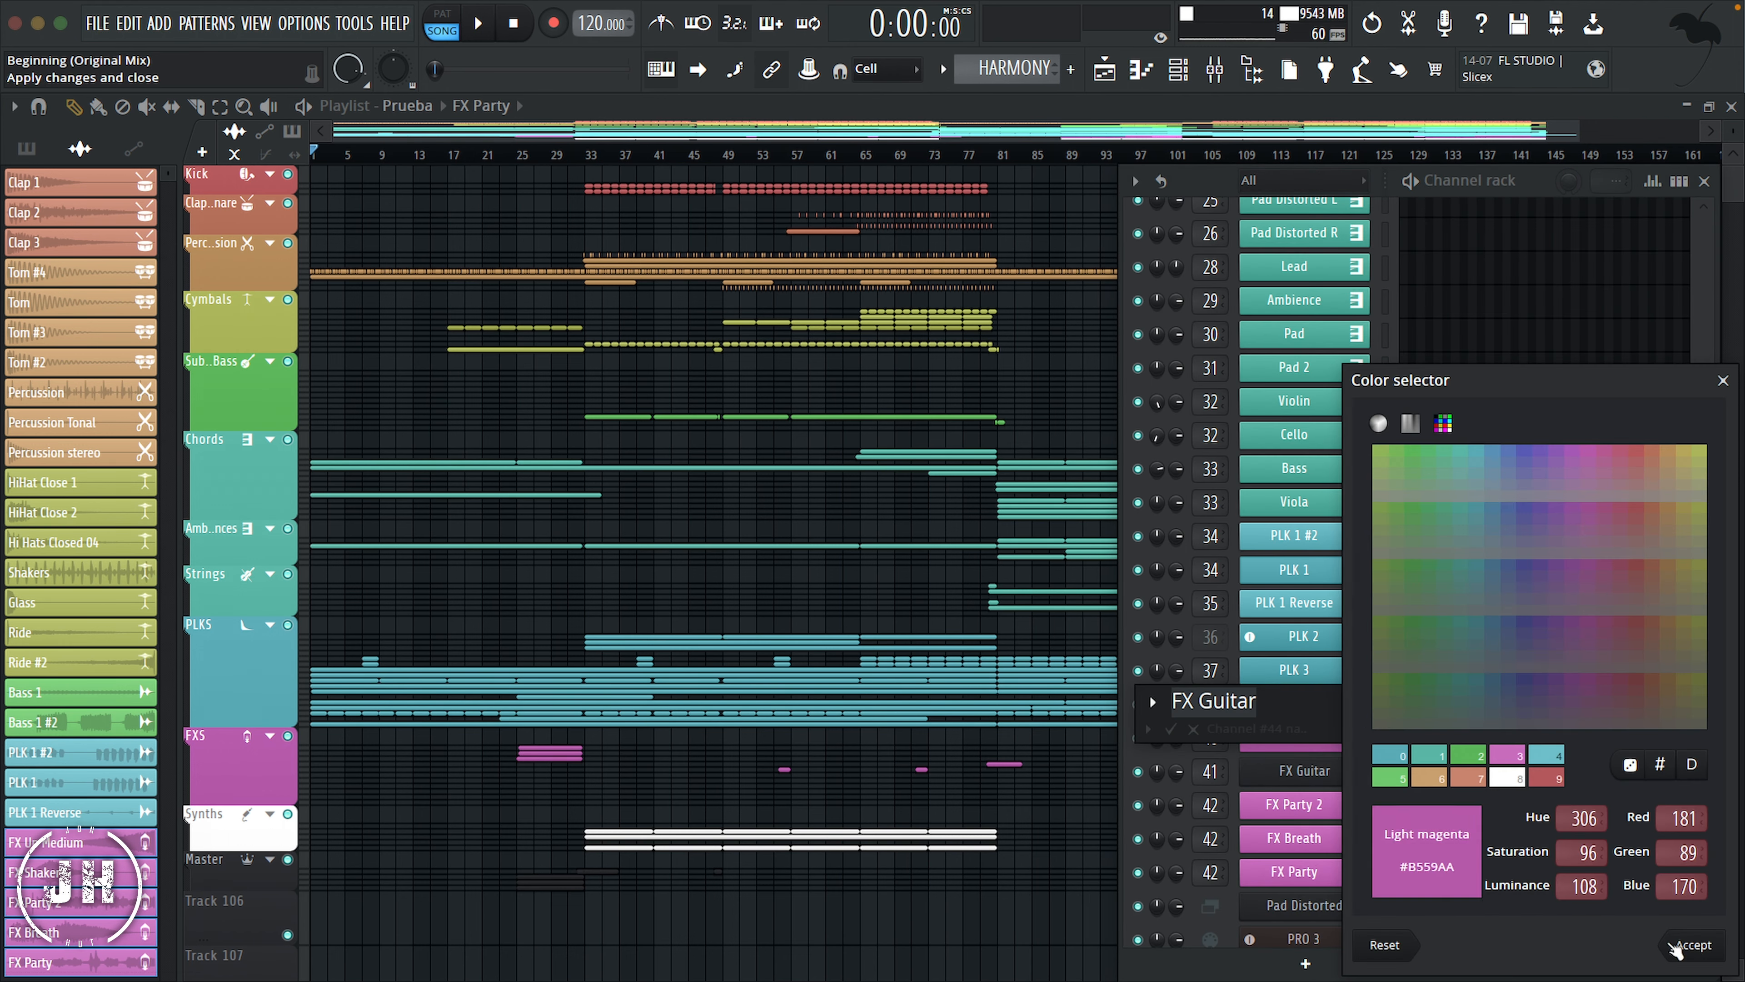
click(1687, 950)
click(1153, 703)
click(1455, 229)
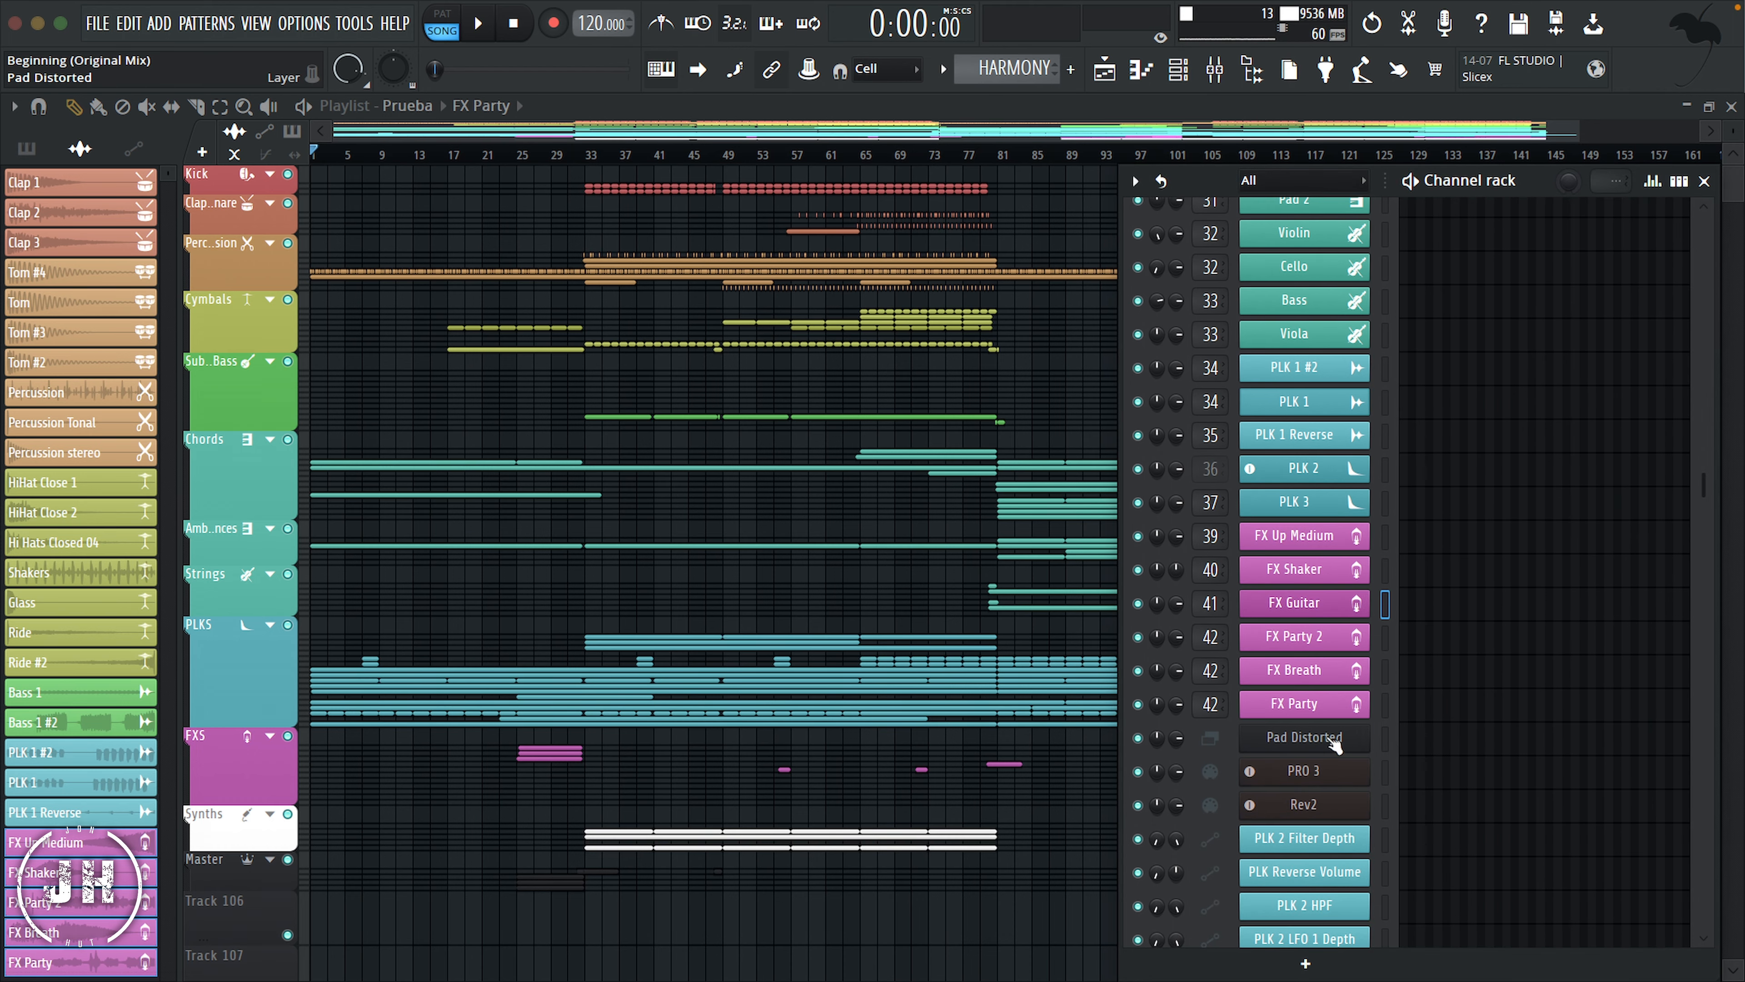
Step: Color the PRO 3 and Rev2 channels white at both ends of the gradient
scroll(1311, 748, down, 2)
click(1136, 180)
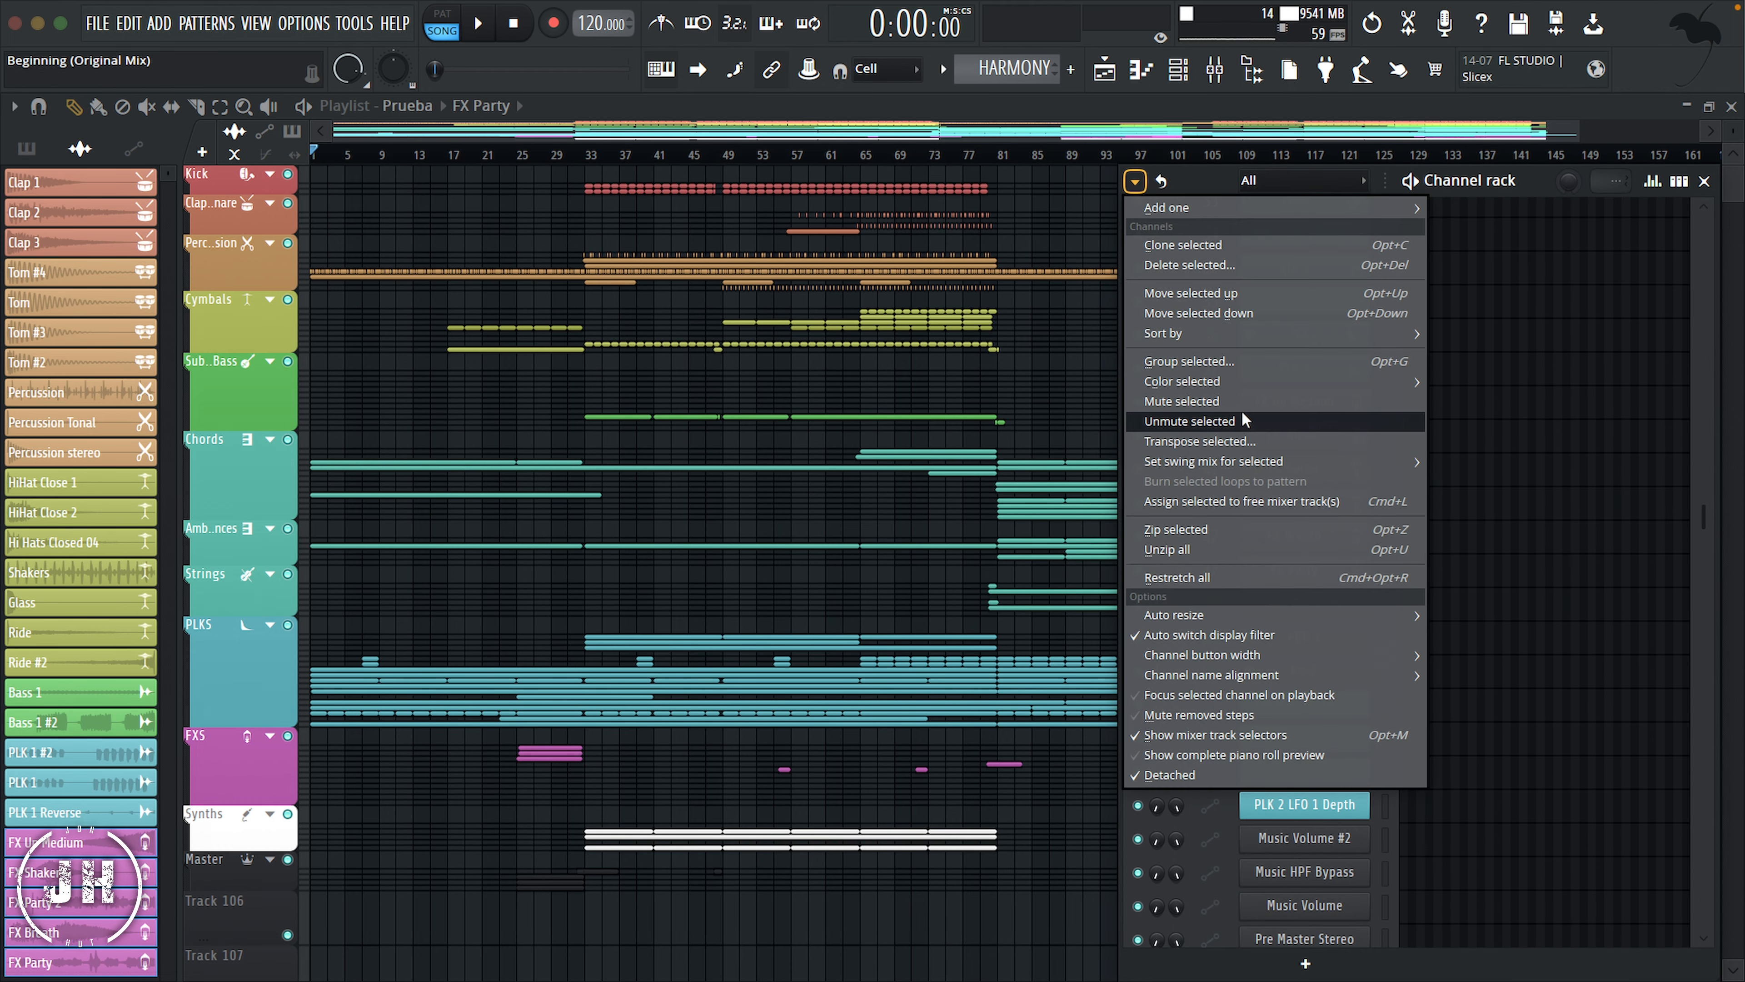
click(1214, 528)
click(1547, 700)
click(1285, 429)
click(1546, 700)
click(1690, 868)
Step: Give the PRO 3 and Rev2 channels the round connector icon of the Gear category
right_click(1320, 637)
click(1370, 723)
click(1468, 290)
right_click(1321, 637)
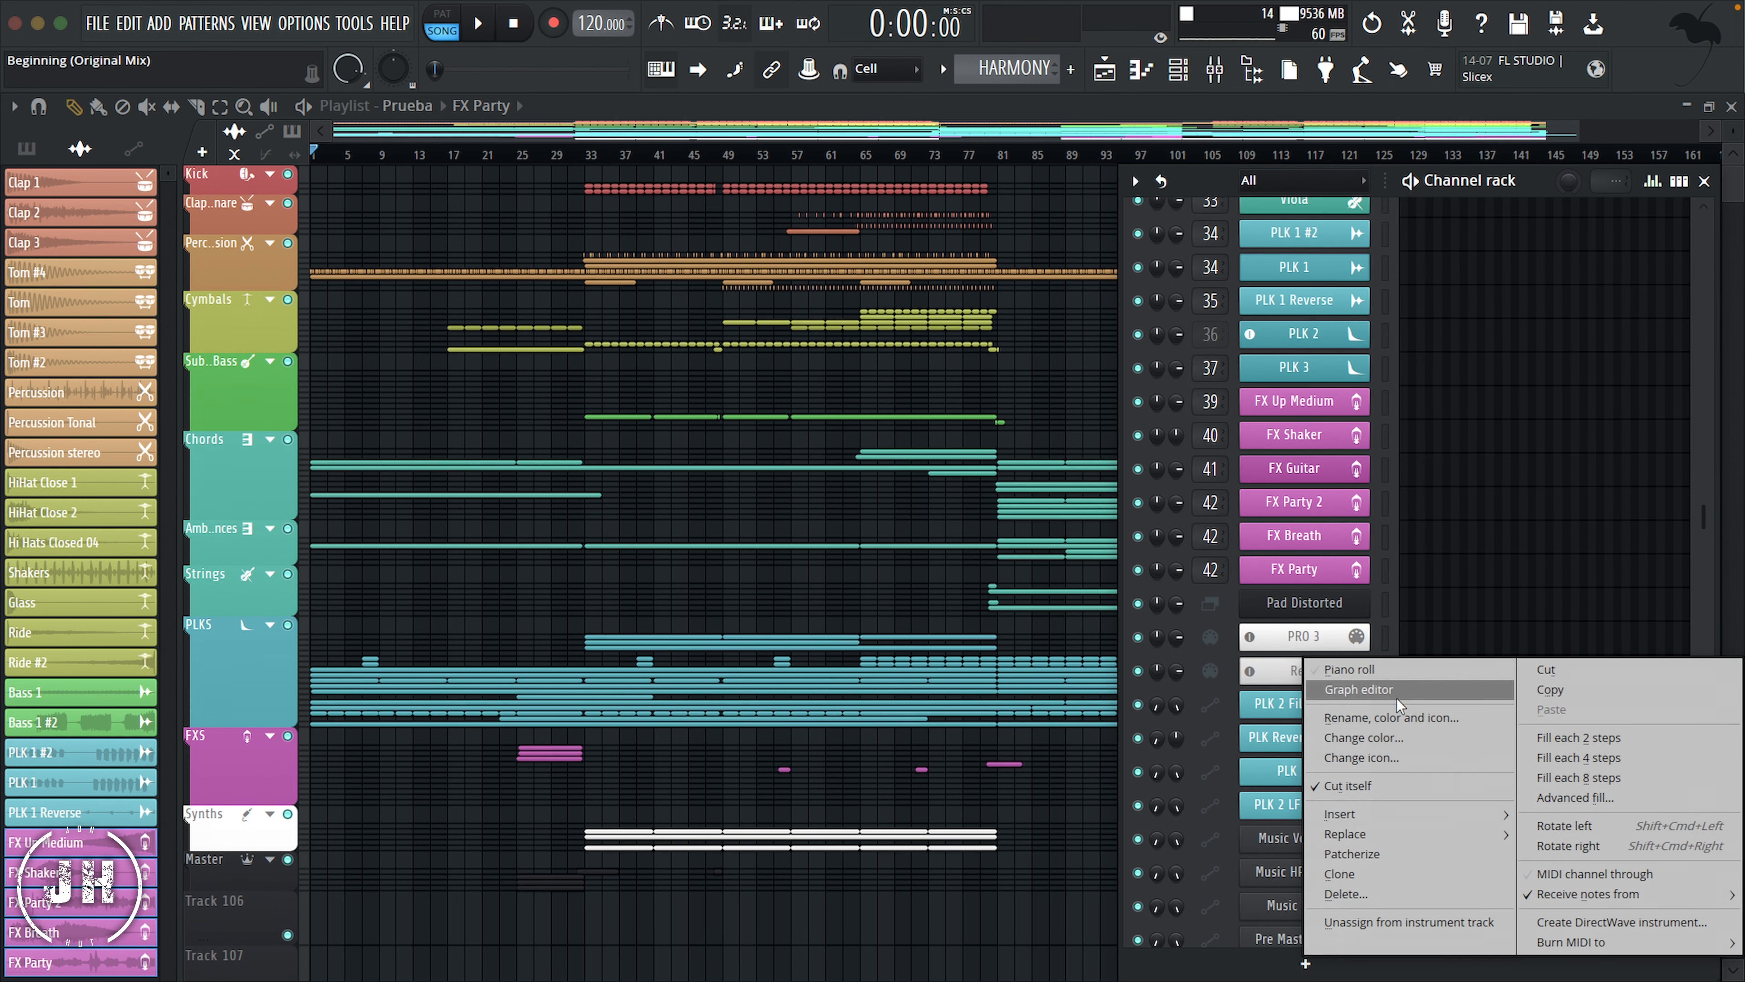
click(1395, 723)
click(1467, 289)
Step: Show the playlist picker's automation clips and move the Claps, Tom, Percussion, Ride and first Cymbals clips to the top of the list
scroll(1336, 722, down, 4)
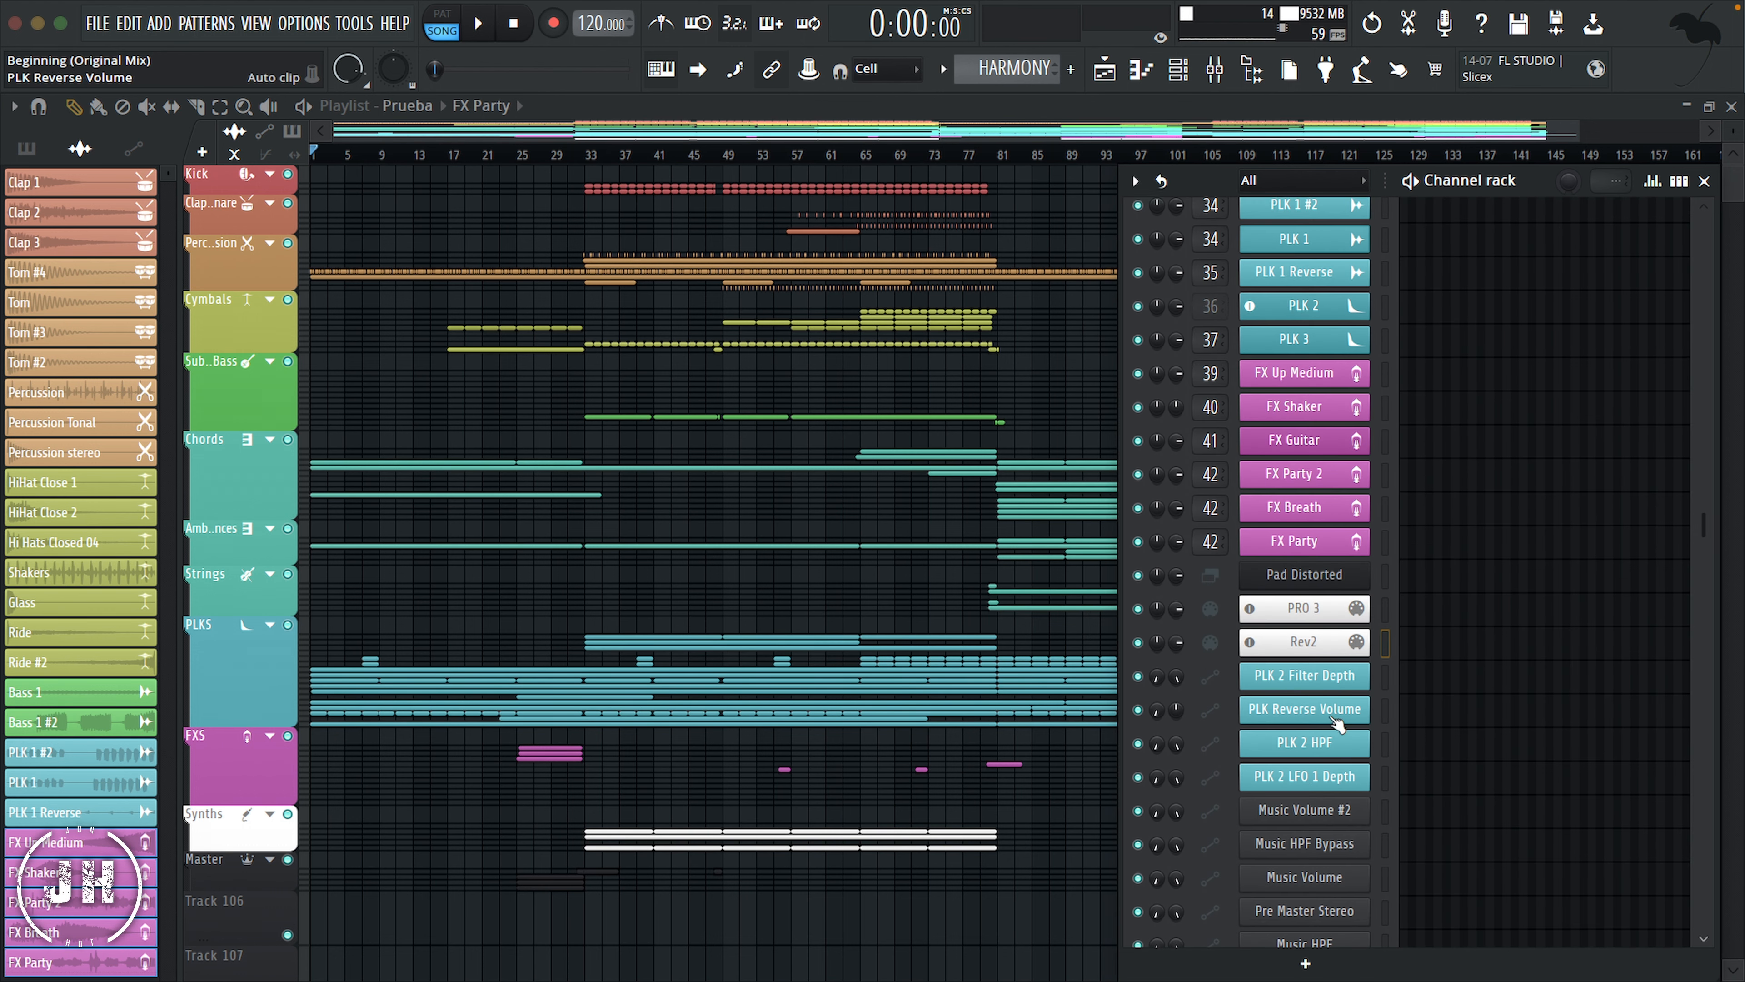
scroll(1336, 722, down, 3)
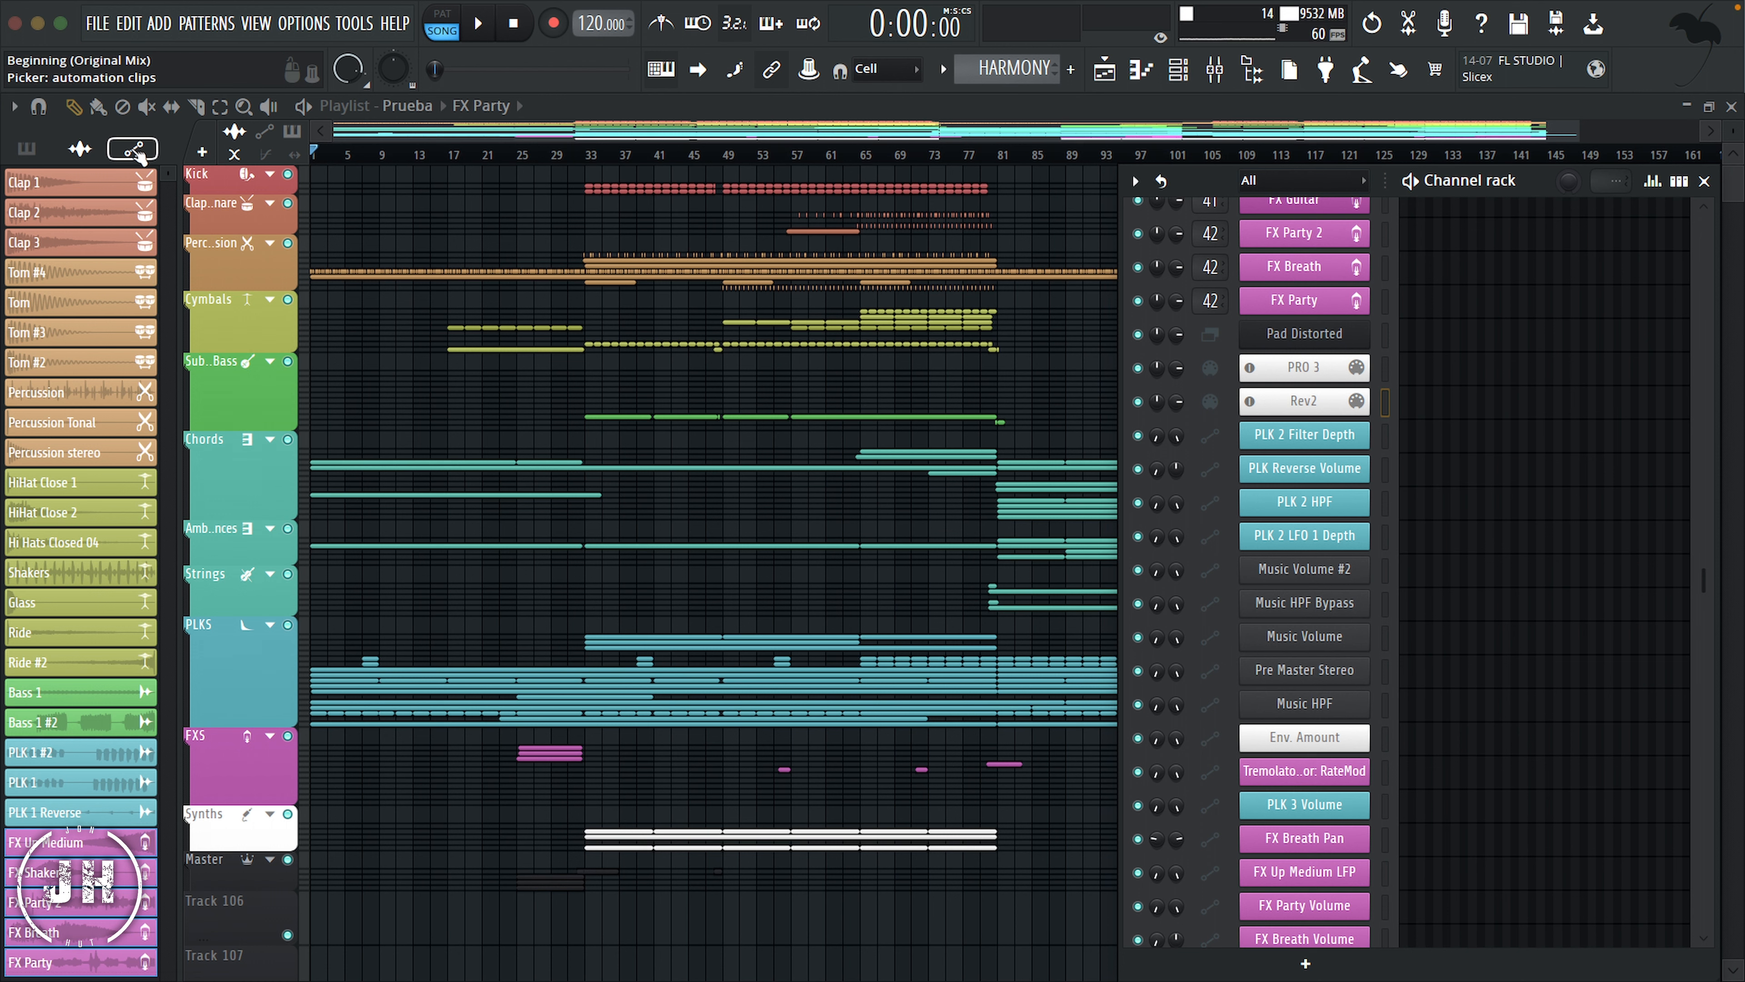
click(136, 151)
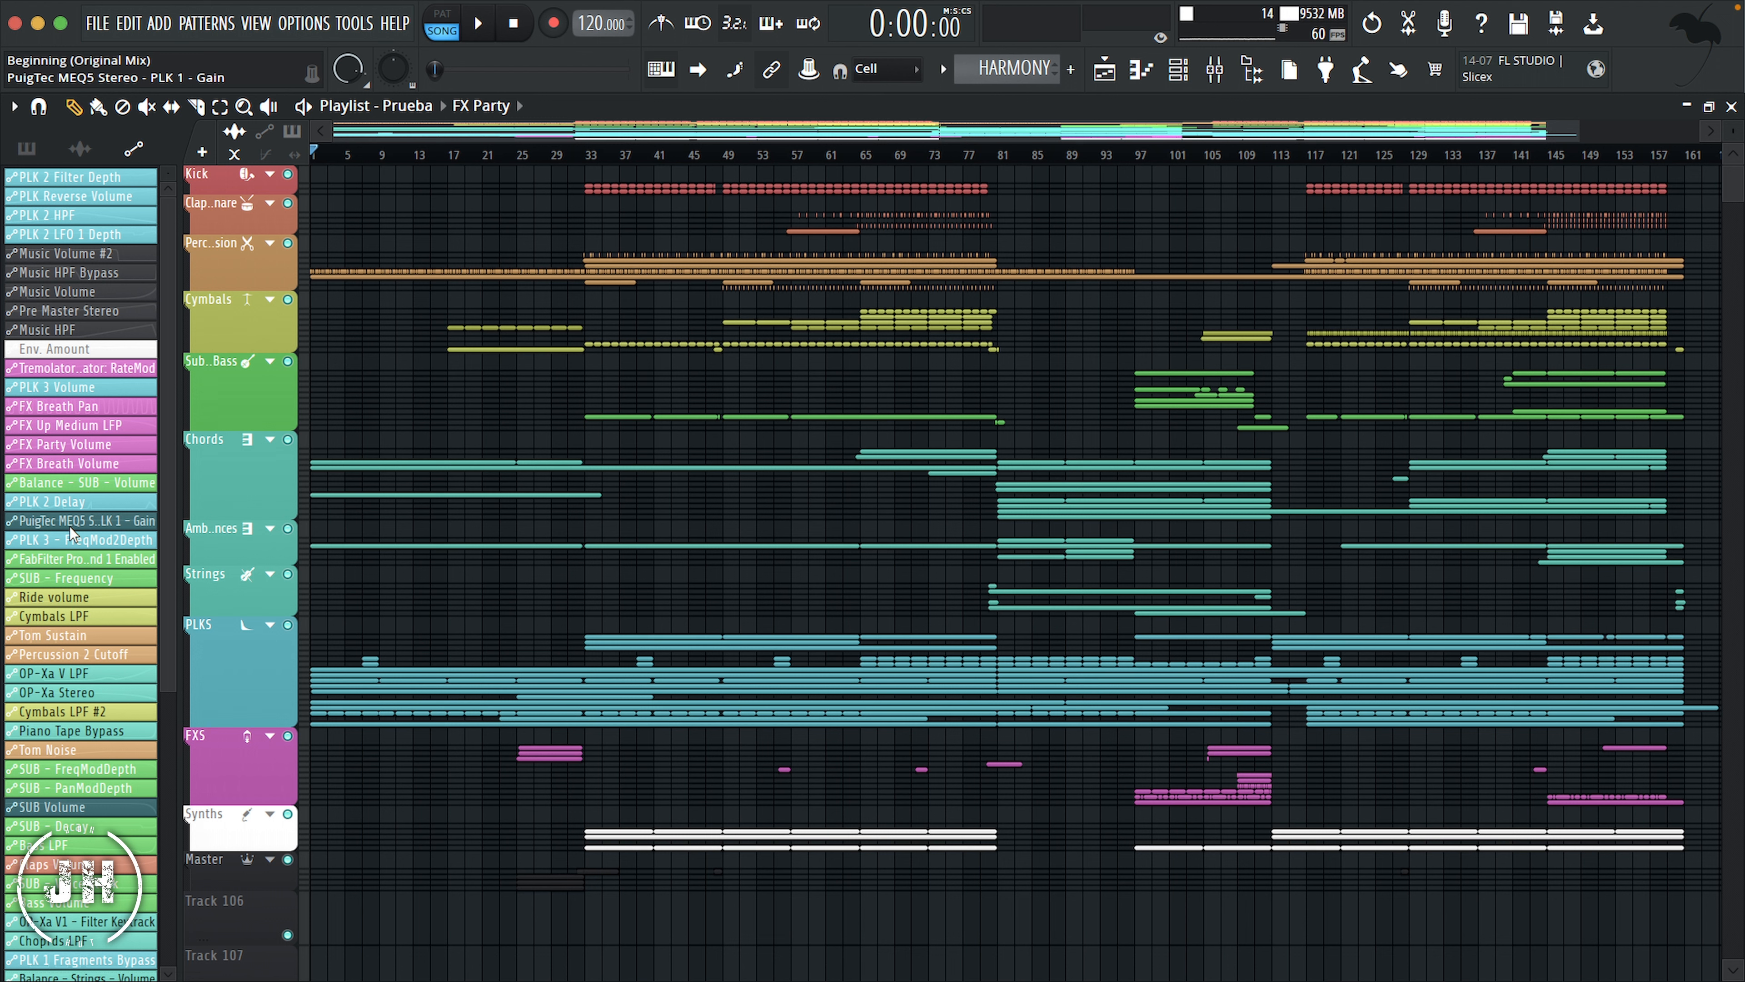
scroll(51, 591, down, 5)
scroll(81, 850, up, 6)
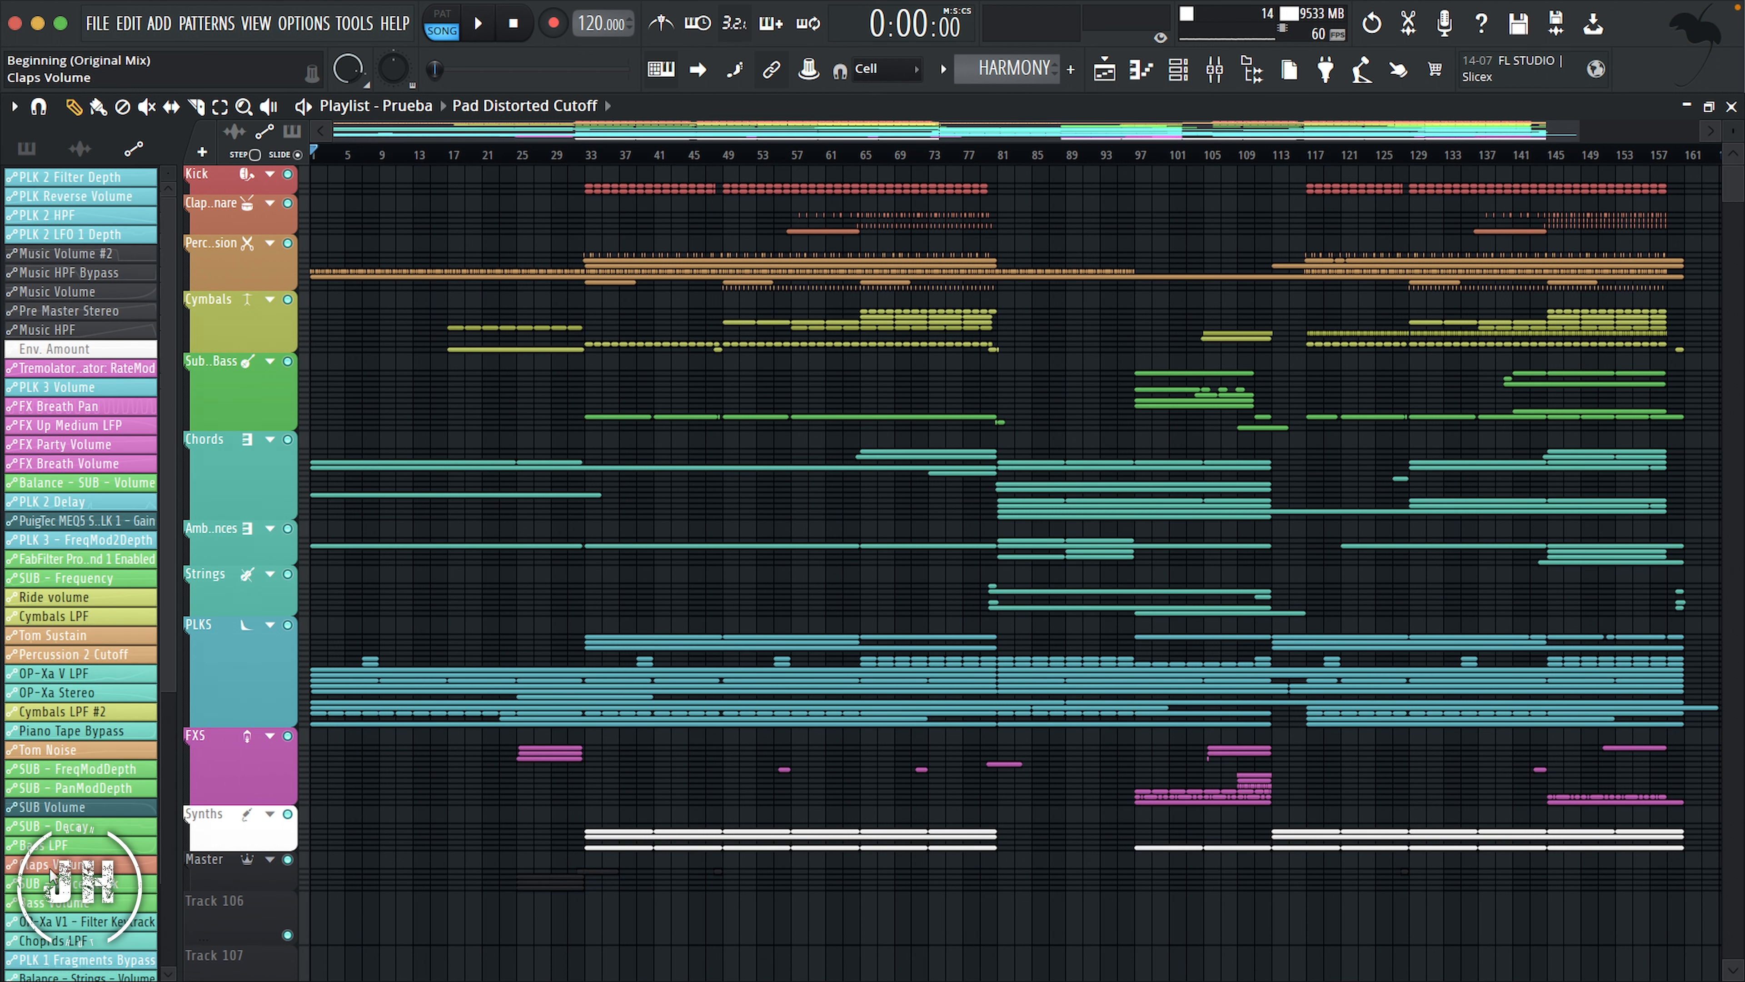
click(53, 673)
ctrl+click(54, 692)
scroll(54, 692, up, 20)
click(62, 750)
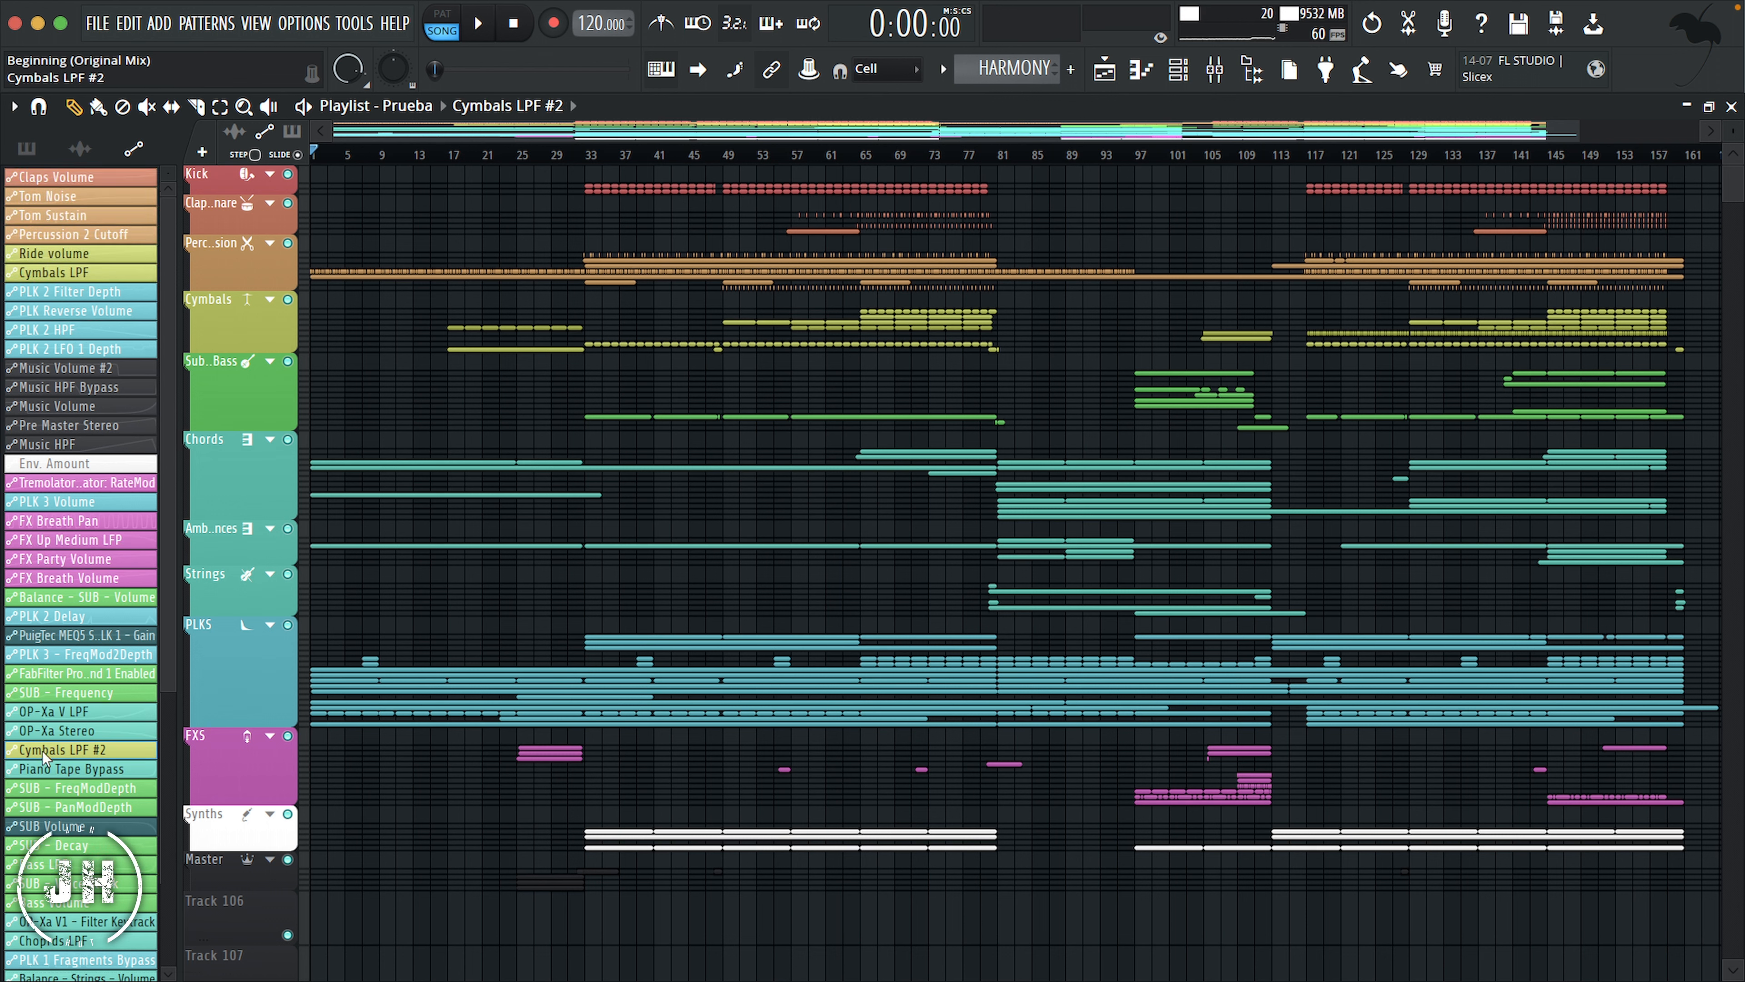
Step: Move Cymbals LPF #2 below Cymbals LPF and gather the green SUB and Bass automation clips higher in the list
scroll(62, 750, up, 20)
click(76, 616)
ctrl+click(76, 692)
ctrl+click(65, 712)
drag(45, 849, 75, 304)
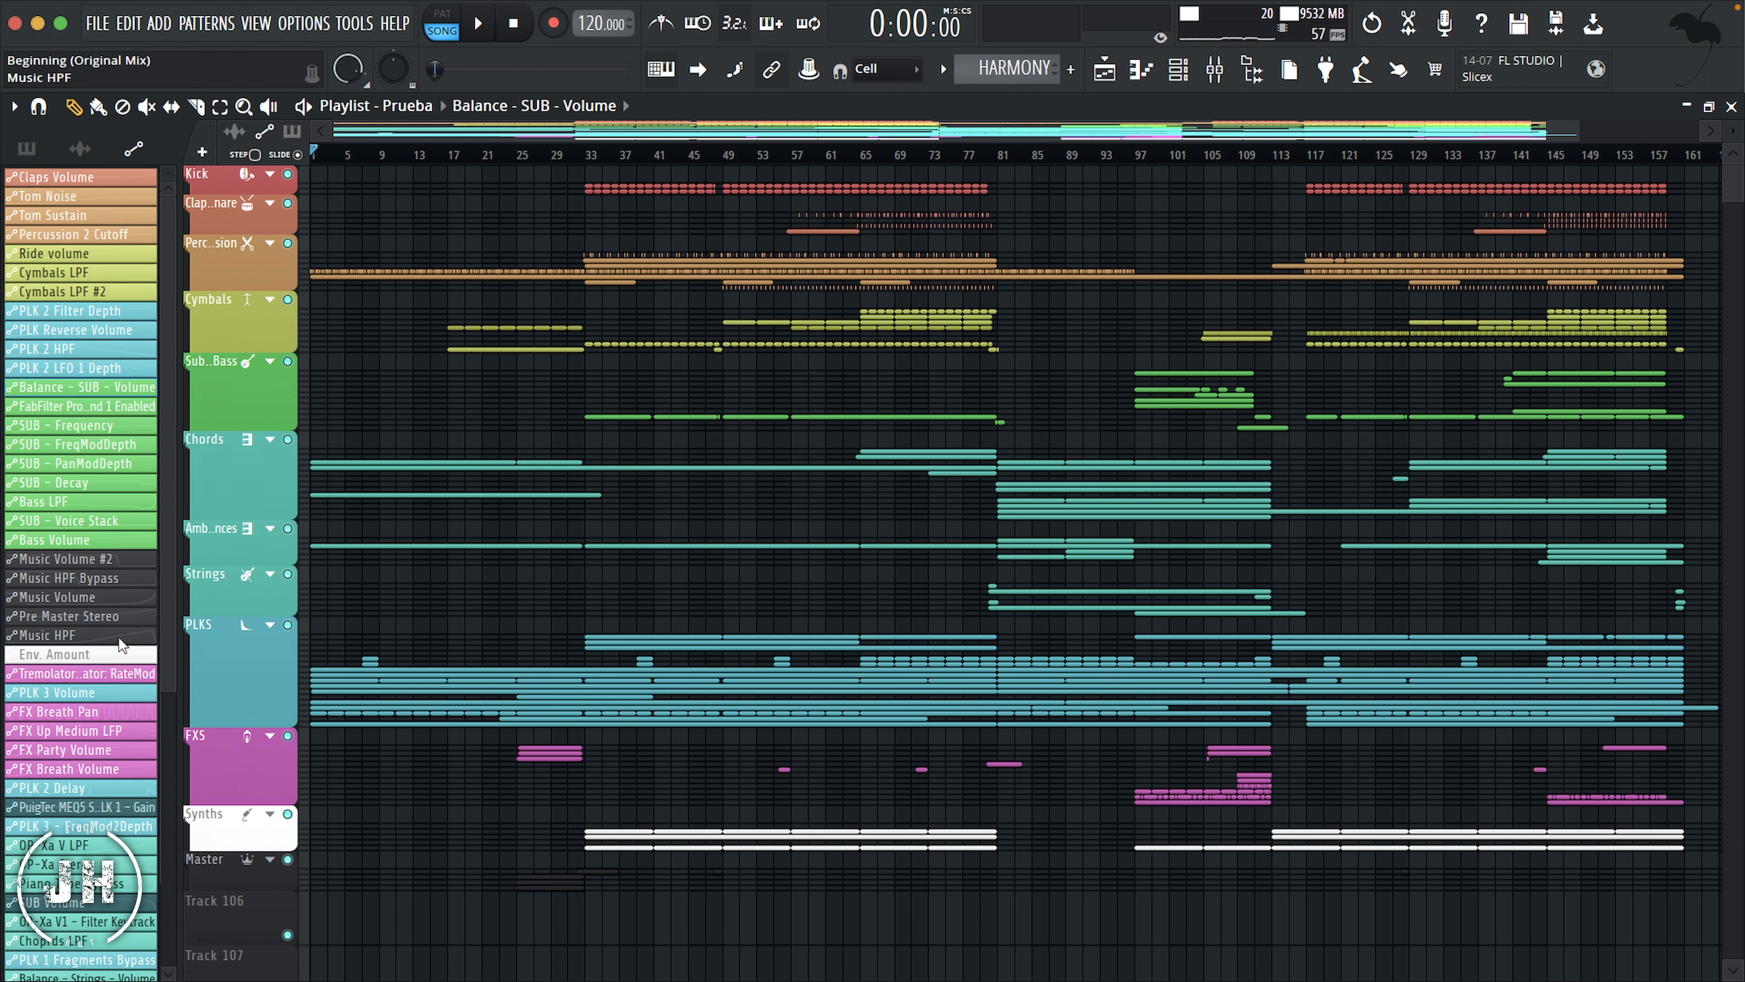
Step: Group PLK 3 Volume, PLK 2 Delay and PLK 3 - FreqMod2Depth with the other blue PLK automation clips, below the green bass clips
click(76, 692)
ctrl+click(76, 788)
ctrl+click(75, 826)
drag(76, 826, 76, 548)
Step: Move the teal automation clips from OP-Xa V LPF through Strings - Expression directly below Bass Volume
click(74, 846)
ctrl+click(74, 866)
ctrl+click(74, 883)
ctrl+click(74, 922)
scroll(74, 941, down, 1)
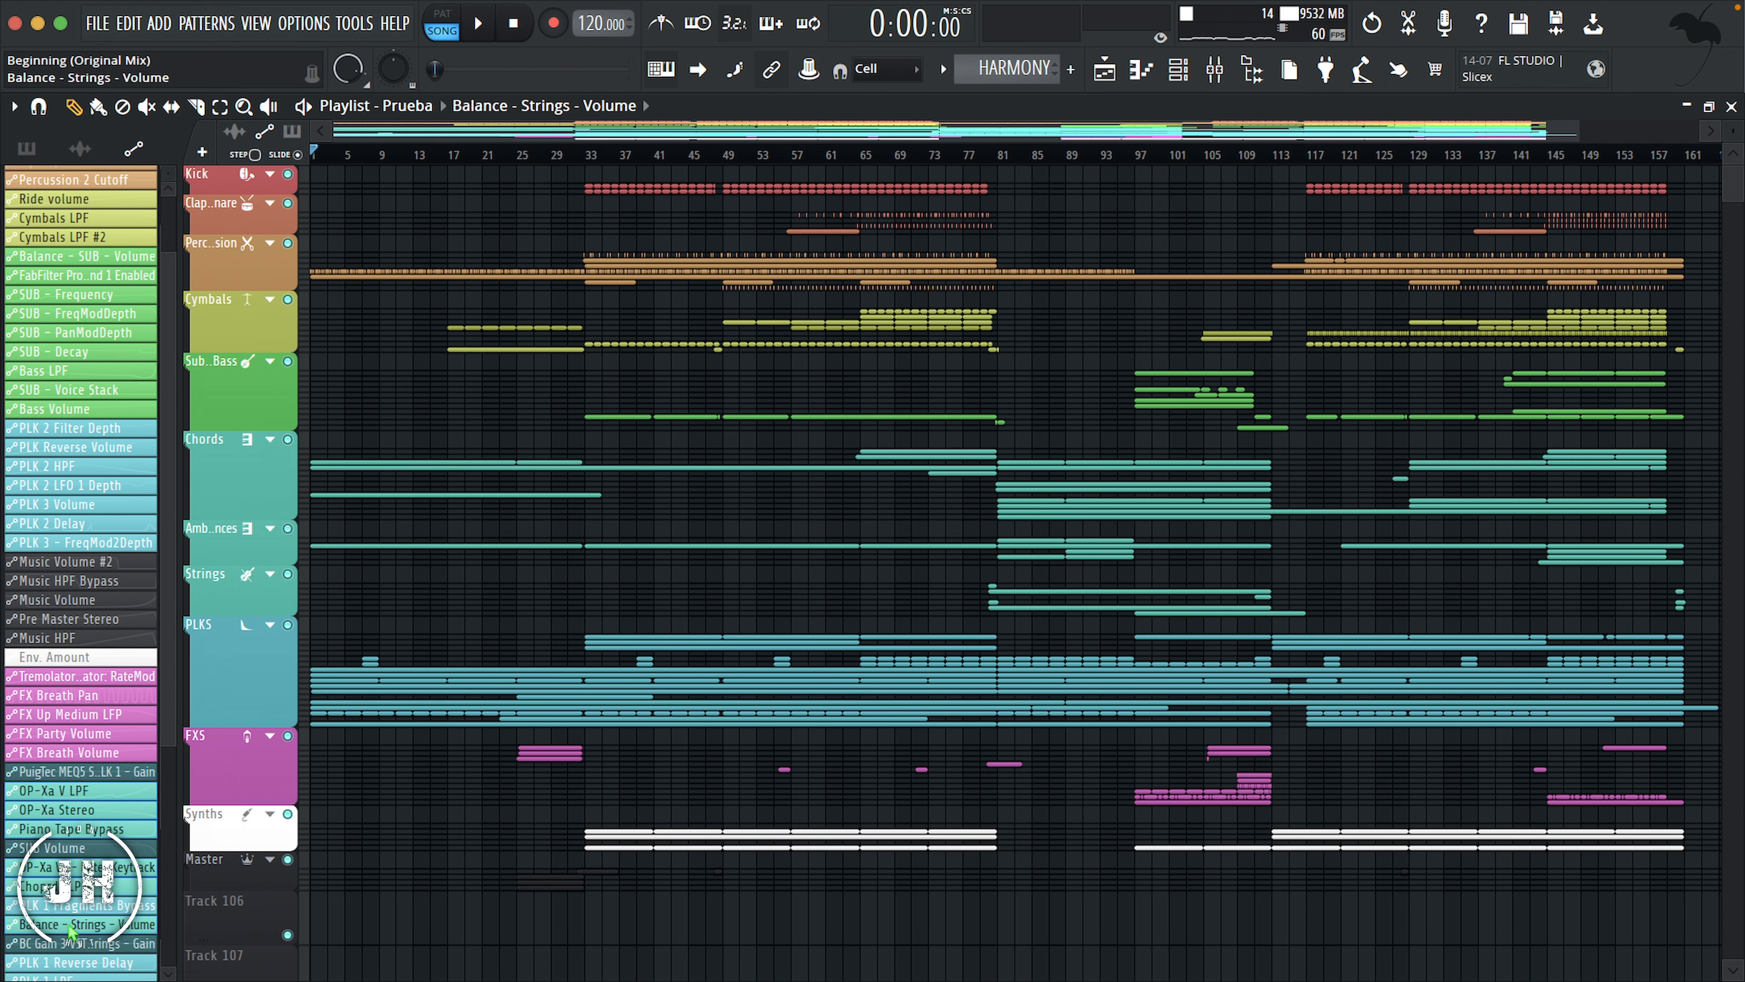
scroll(82, 426, down, 4)
drag(74, 922, 79, 314)
Step: Move the remaining blue PLK automation clips, from PLK 1 Fragments Bypass through PLK 1 Reverse Reverb, above PLK 2 Filter Depth
click(62, 878)
ctrl+click(55, 954)
ctrl+click(51, 972)
drag(51, 972, 55, 490)
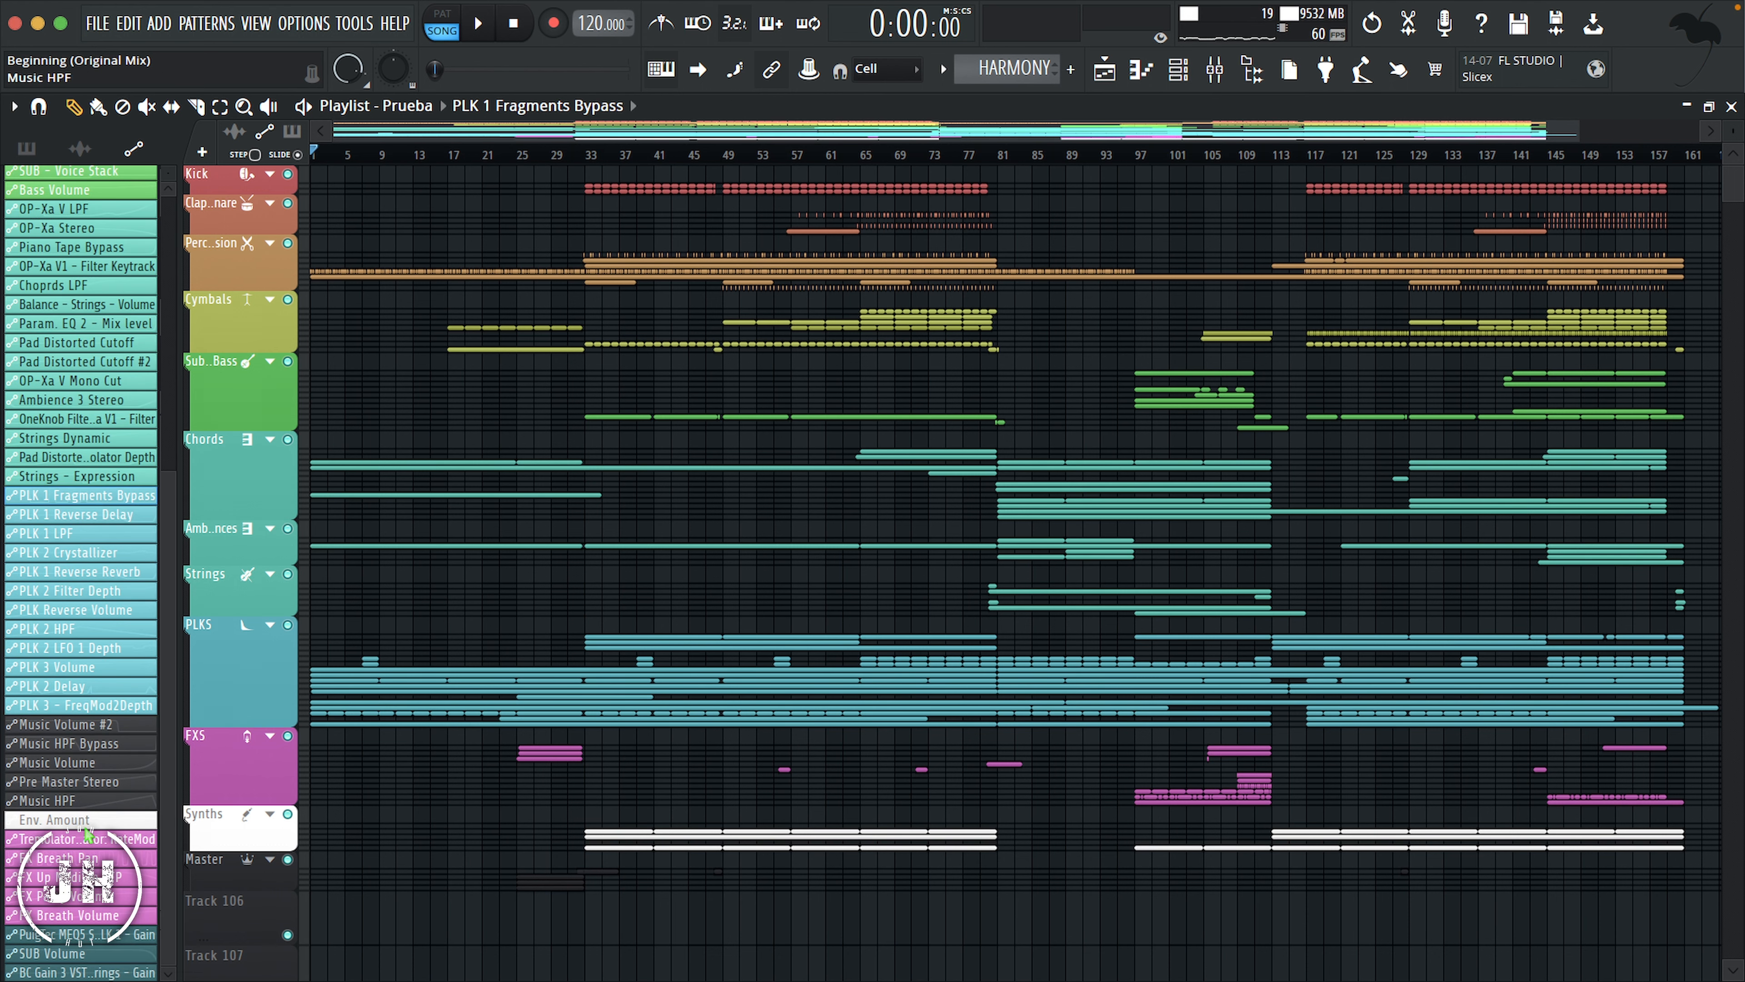
Step: Move the magenta FX automation clips directly below the PLK clips, followed by Env. Amount above the Music clips
click(49, 839)
ctrl+click(49, 858)
ctrl+click(49, 878)
ctrl+click(49, 897)
drag(50, 915, 49, 818)
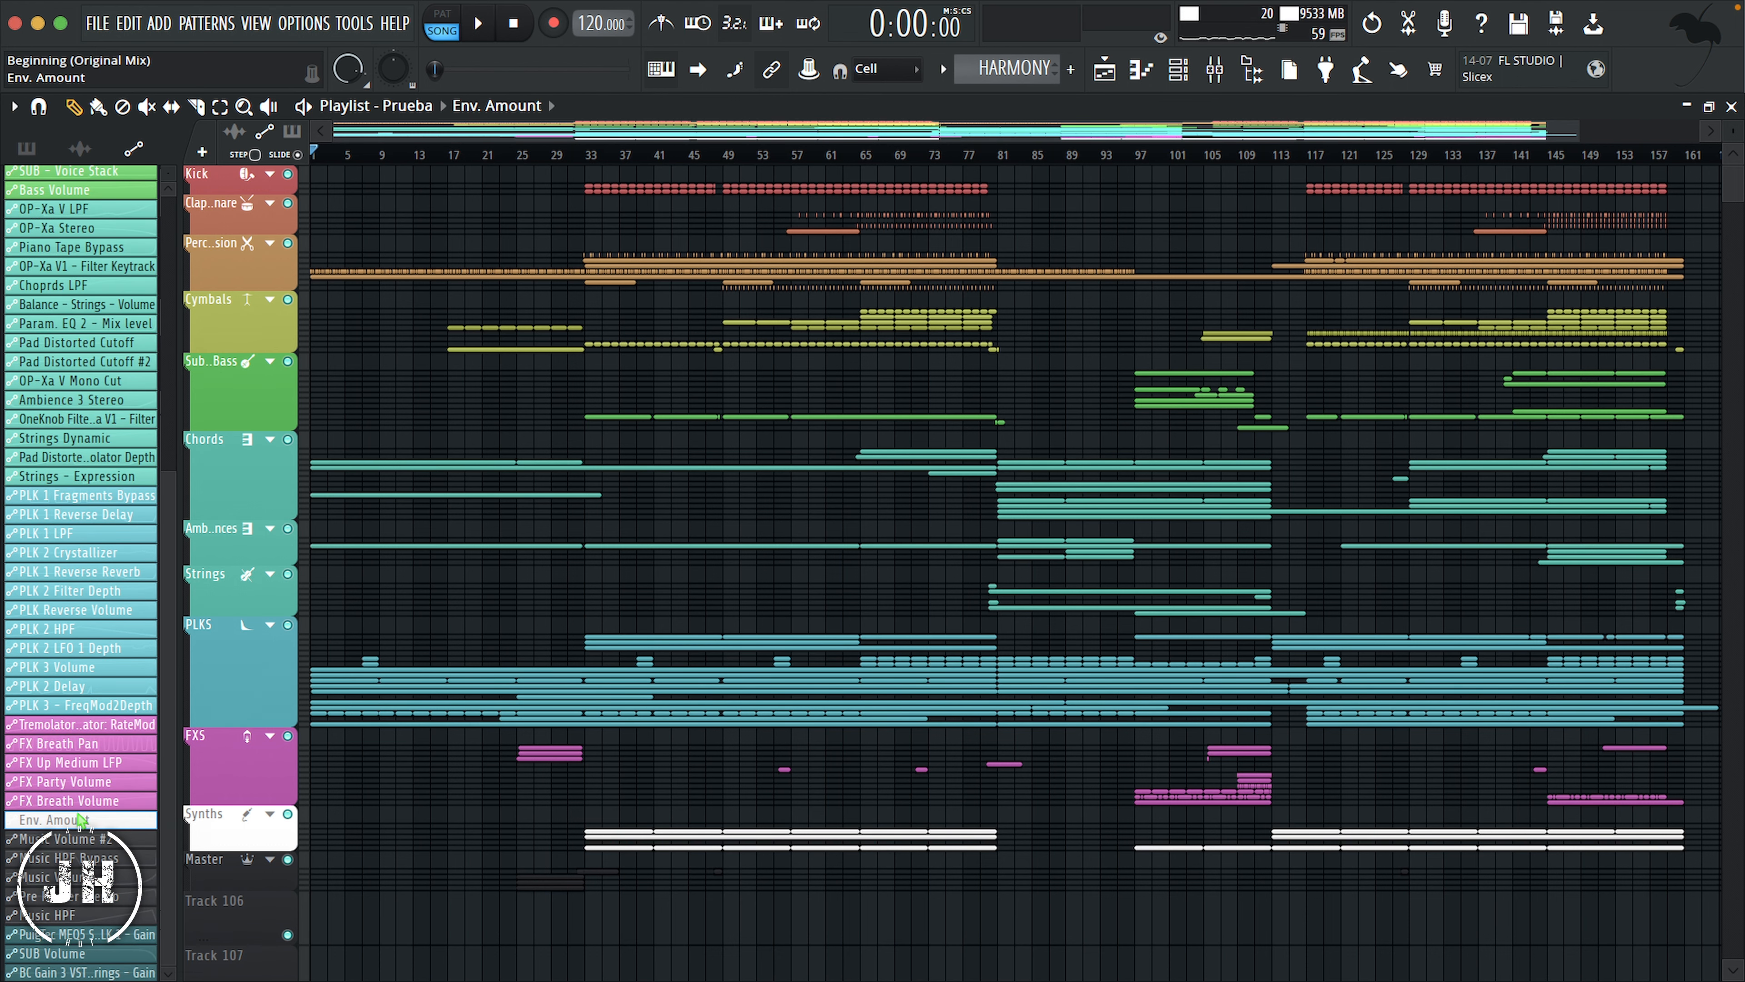
Step: In the Channel rack, select the channels from Kick through Ride #2 and group them as Drums
scroll(79, 743, up, 5)
key(F6)
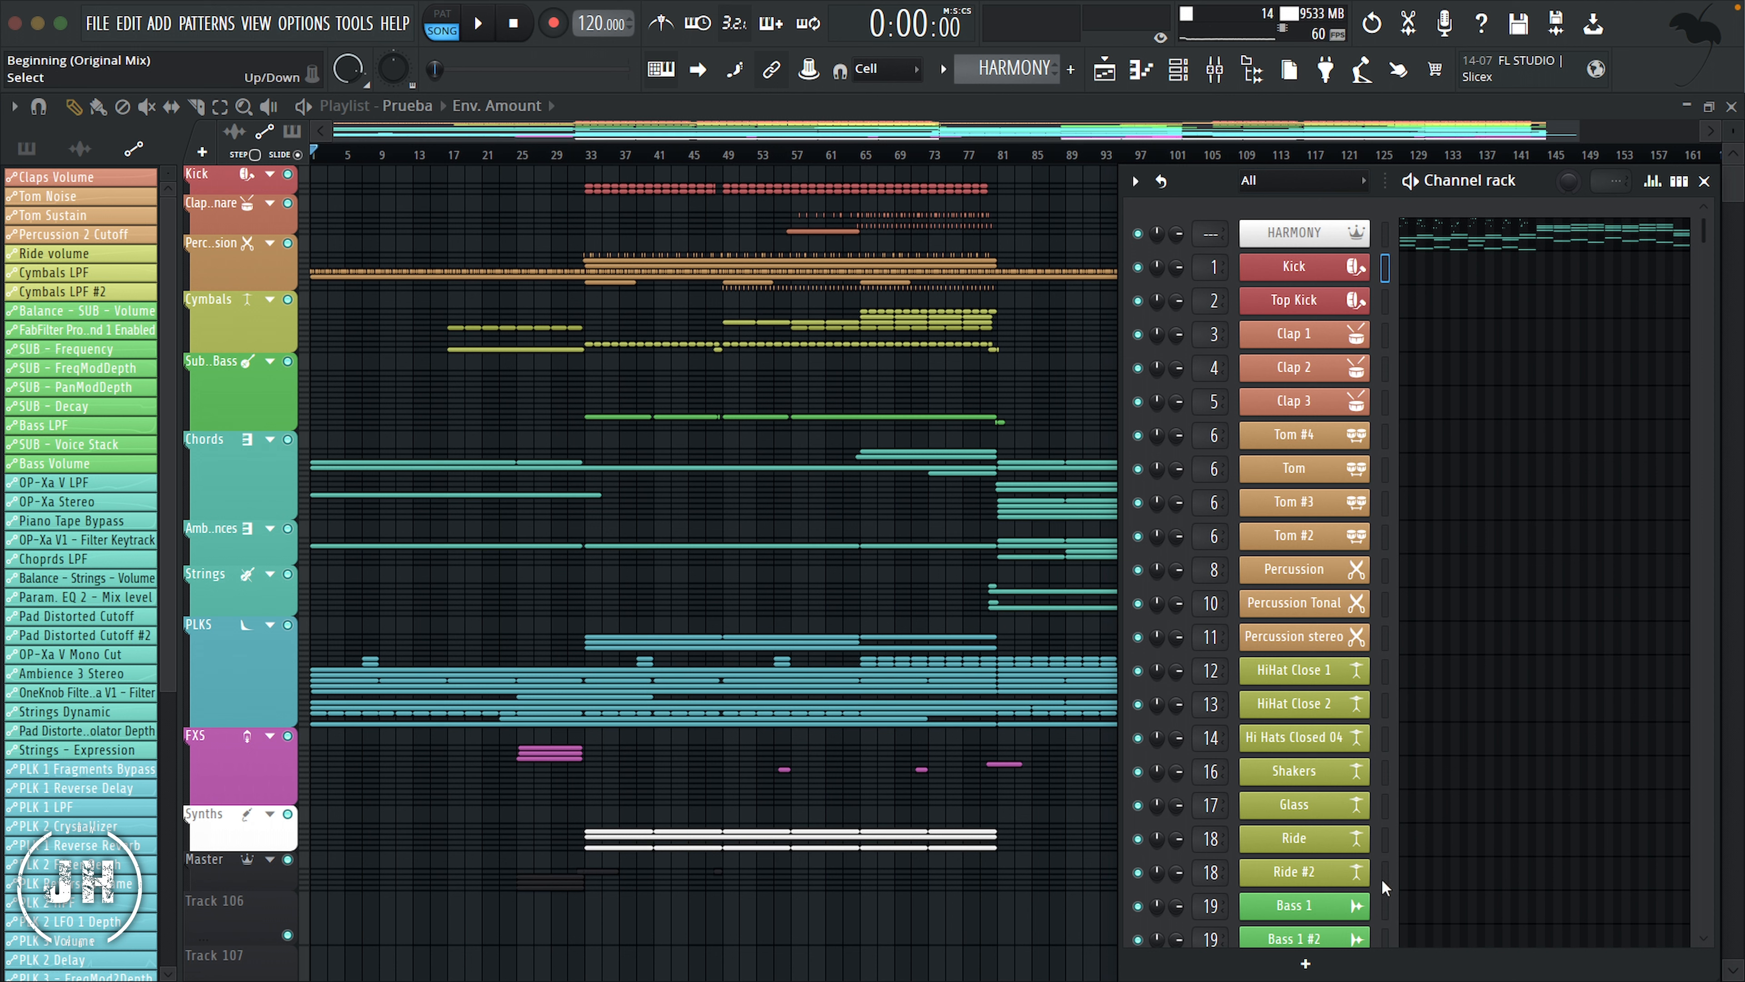
drag(1385, 872, 1402, 281)
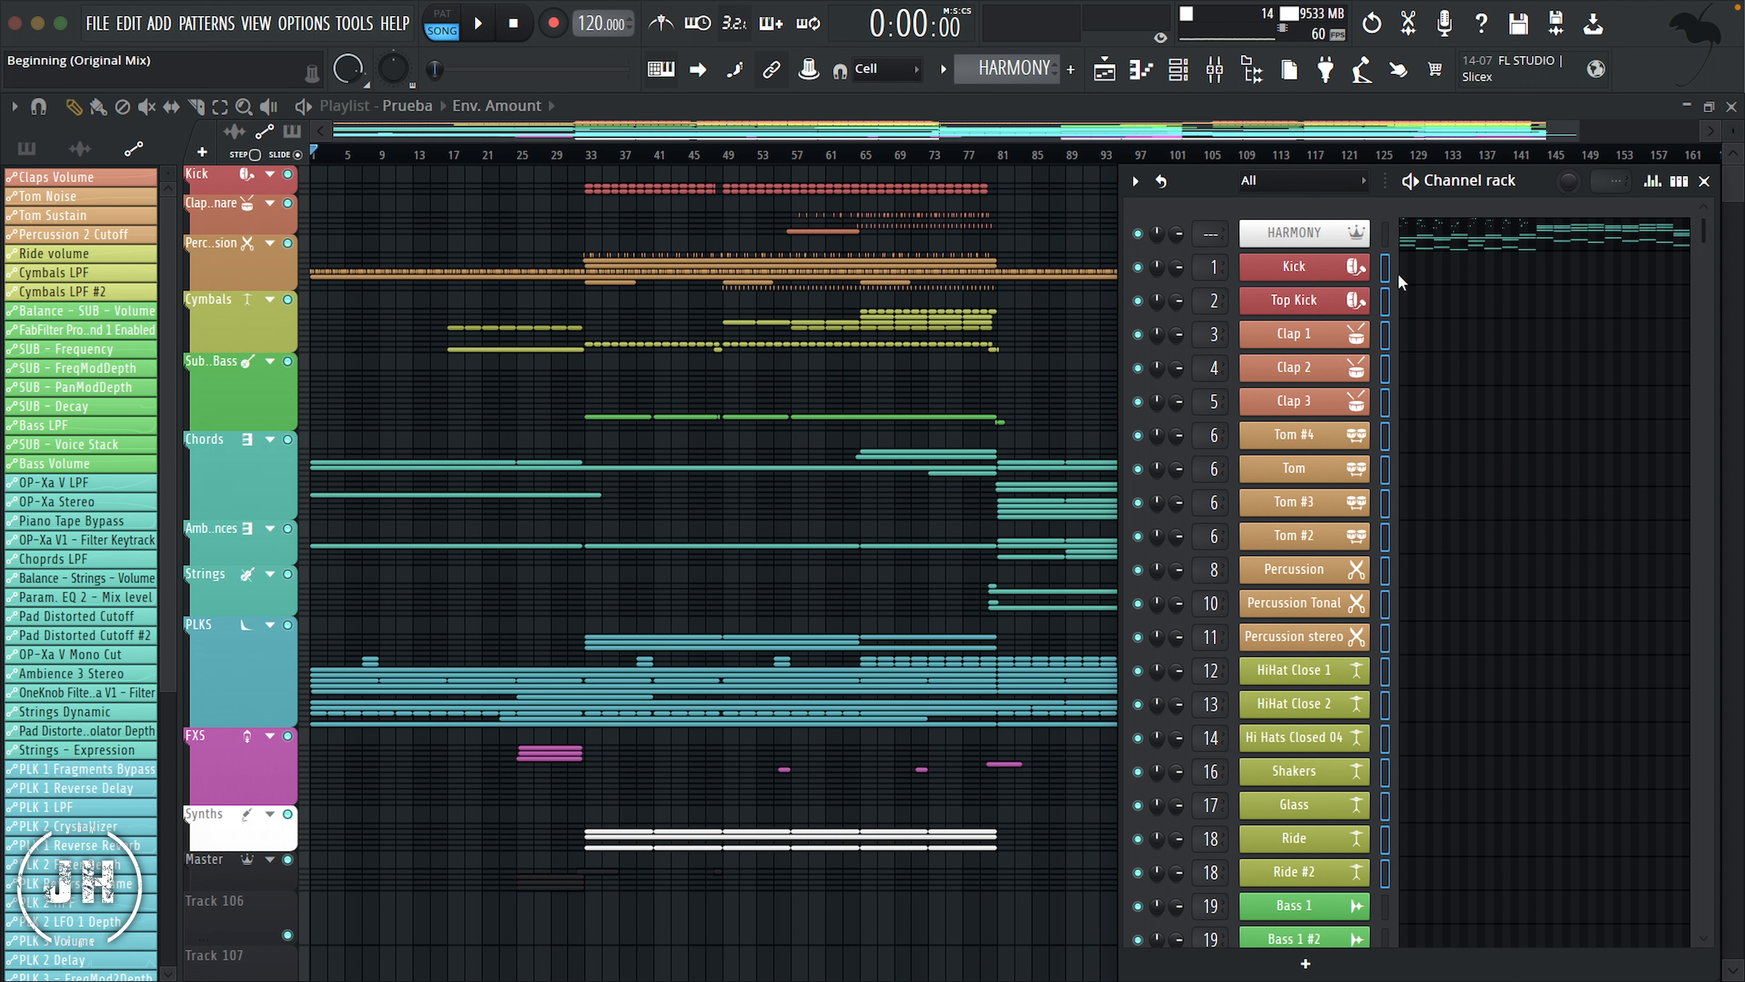
click(1136, 182)
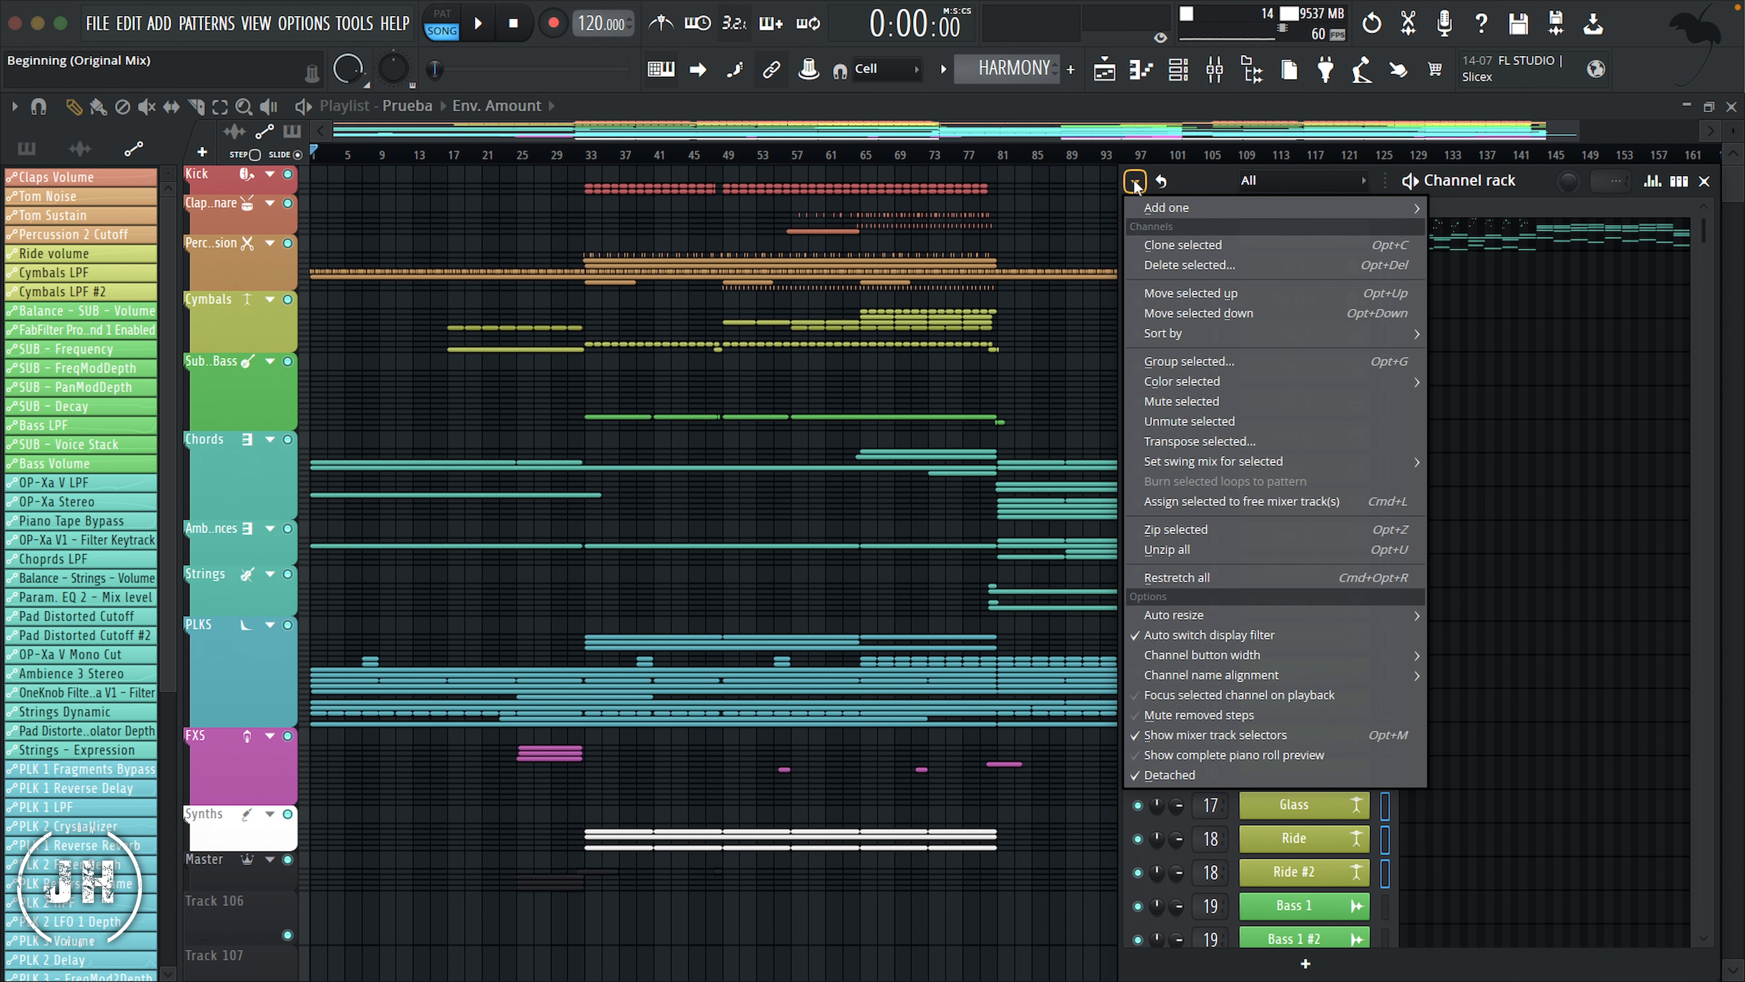
click(1203, 363)
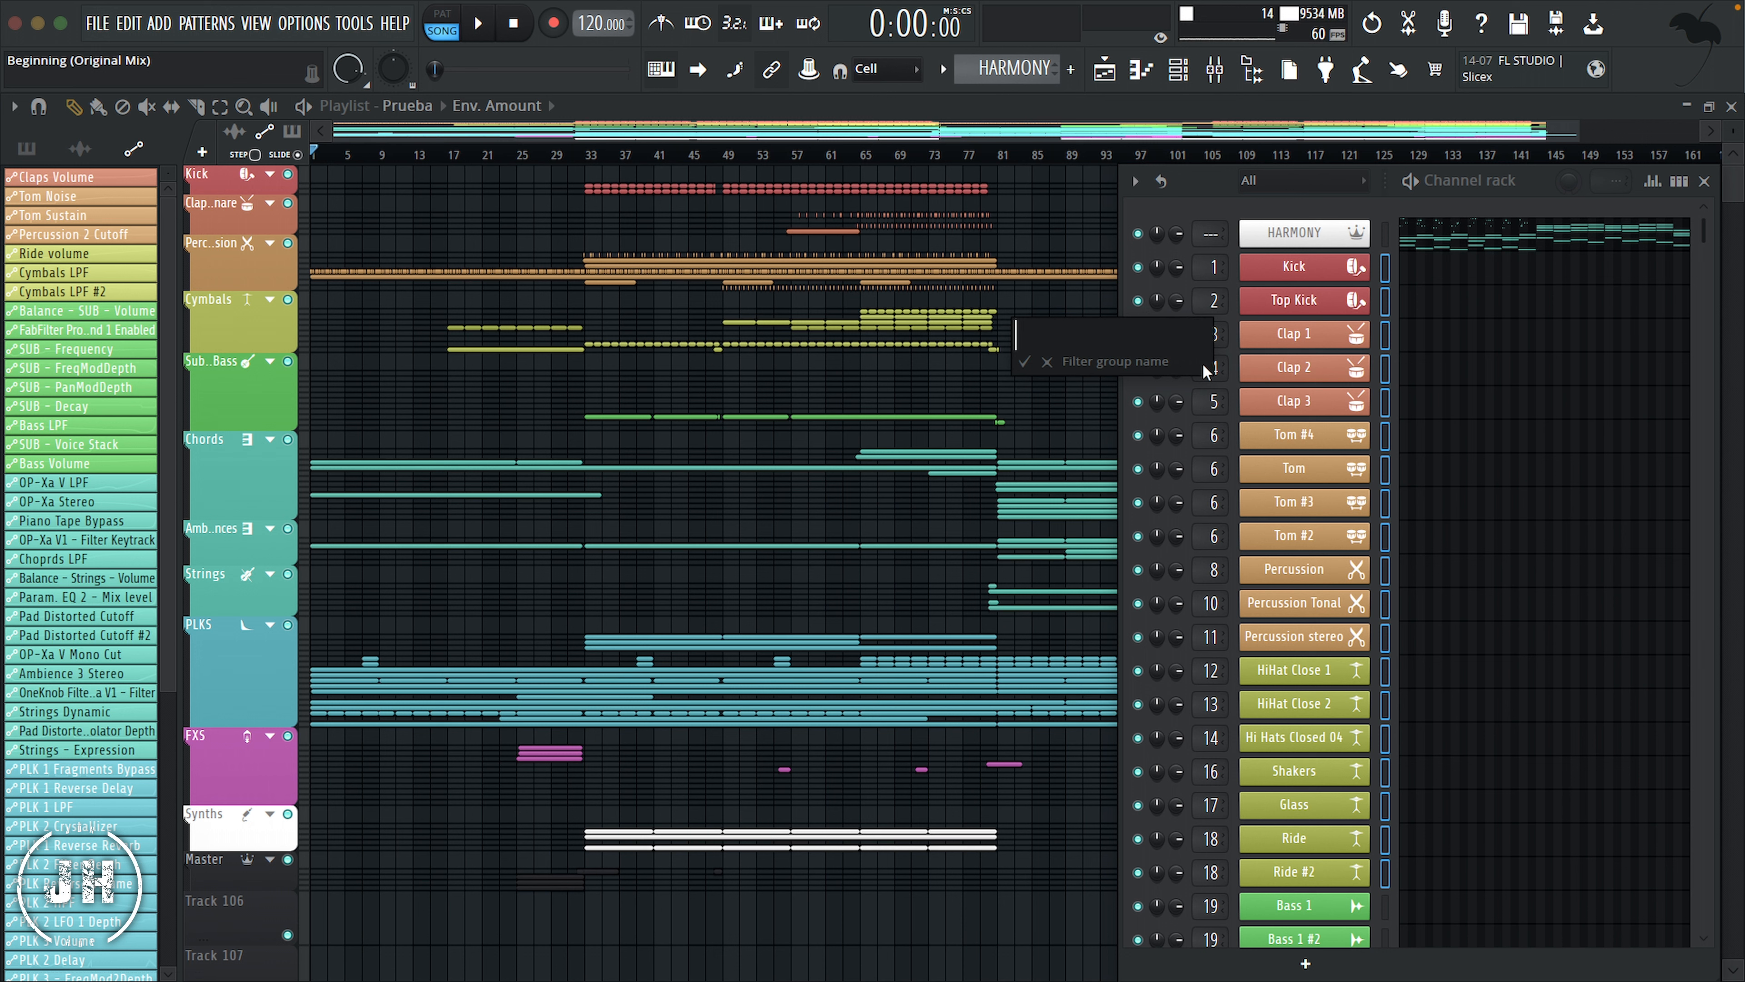
text(Drums)
key(Return)
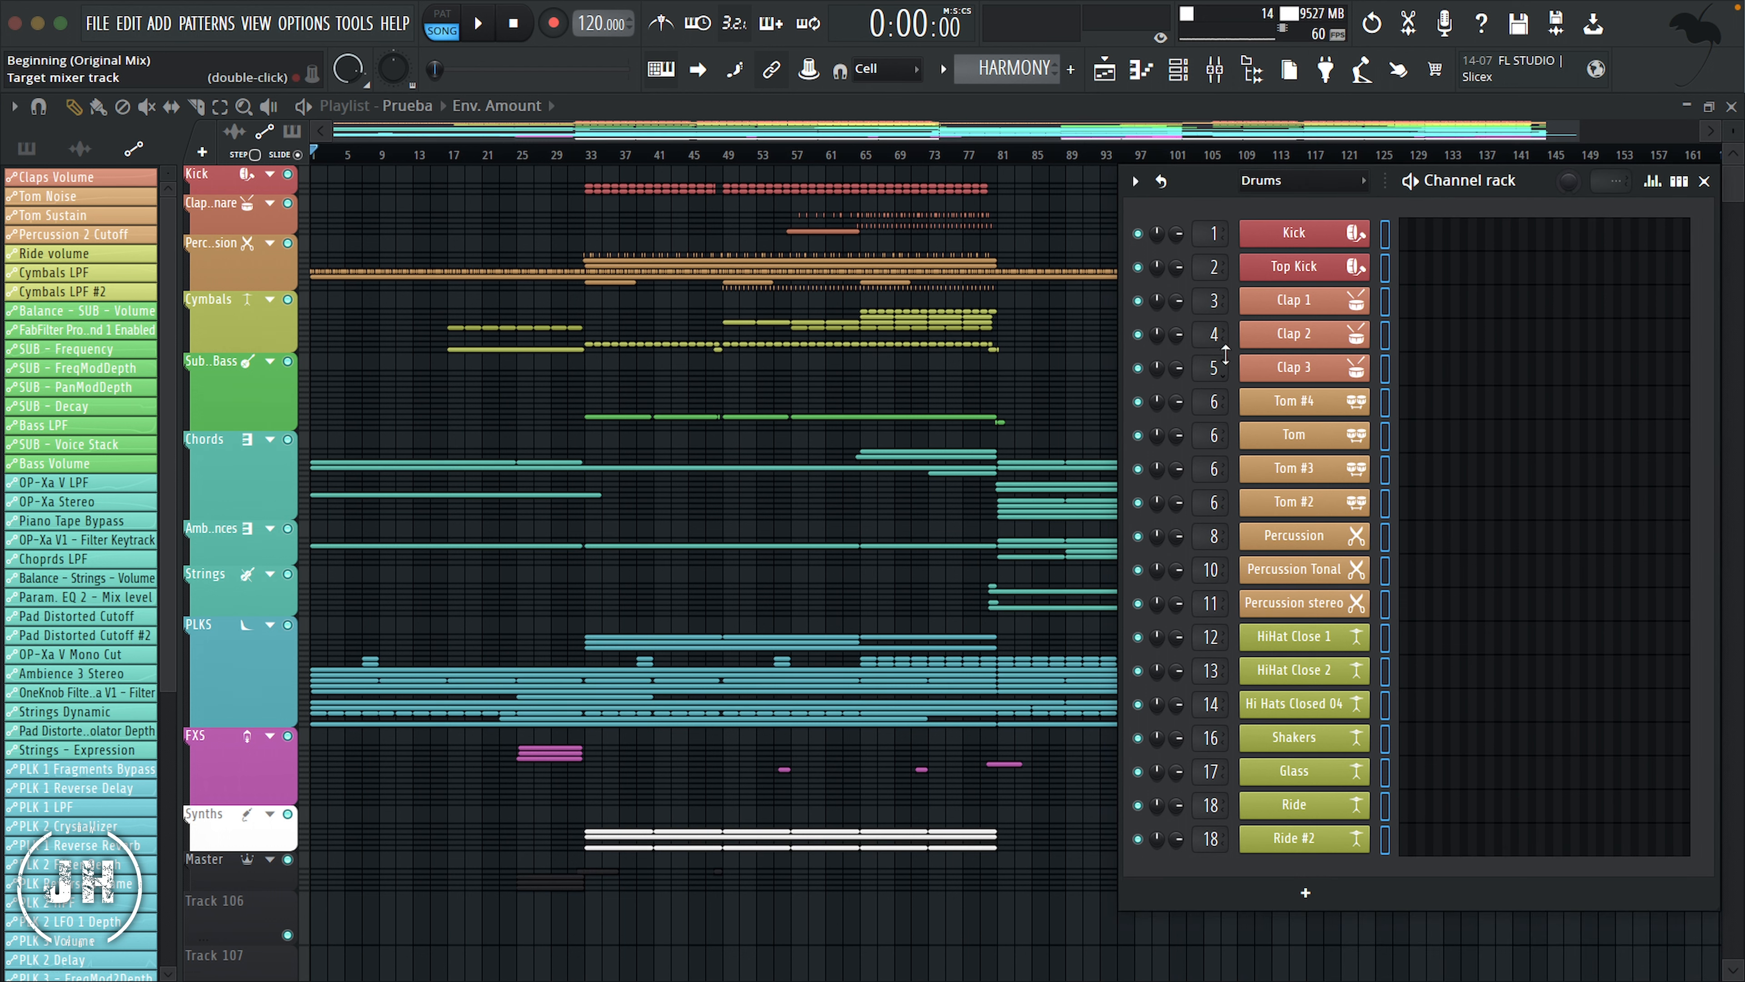
Step: Display all channels again, select those from Bass 1 through PLK 3 and group them as Synths
click(1354, 180)
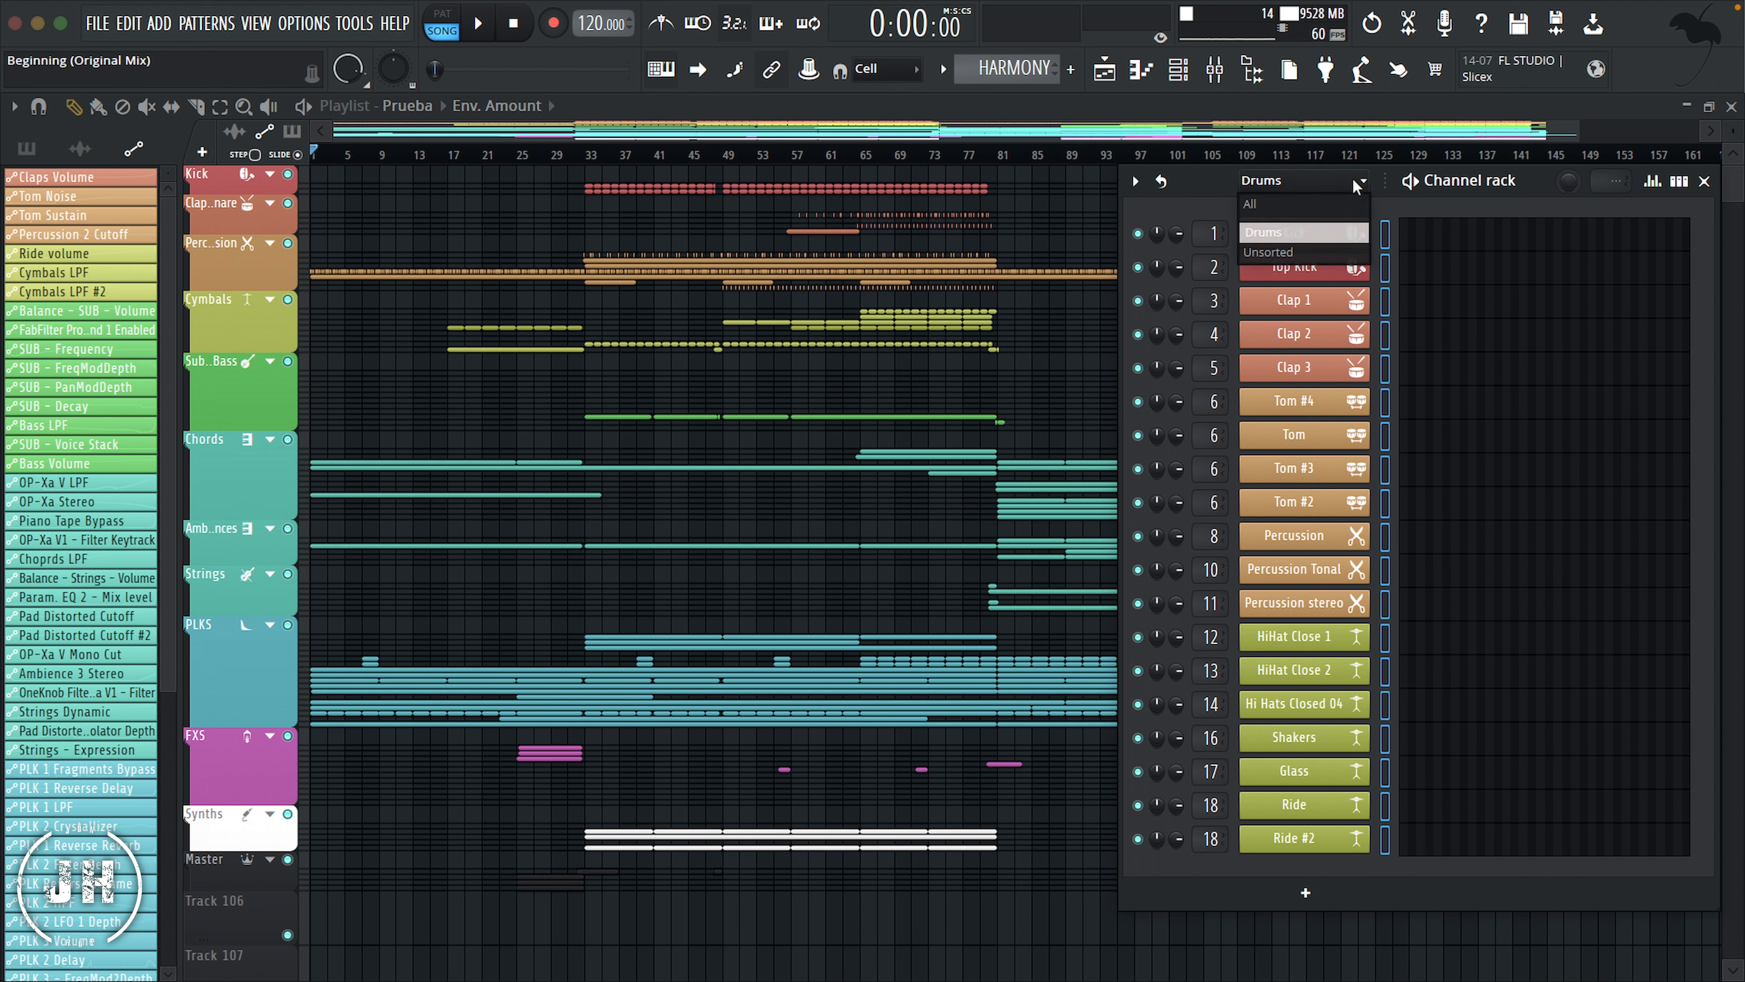
click(1285, 207)
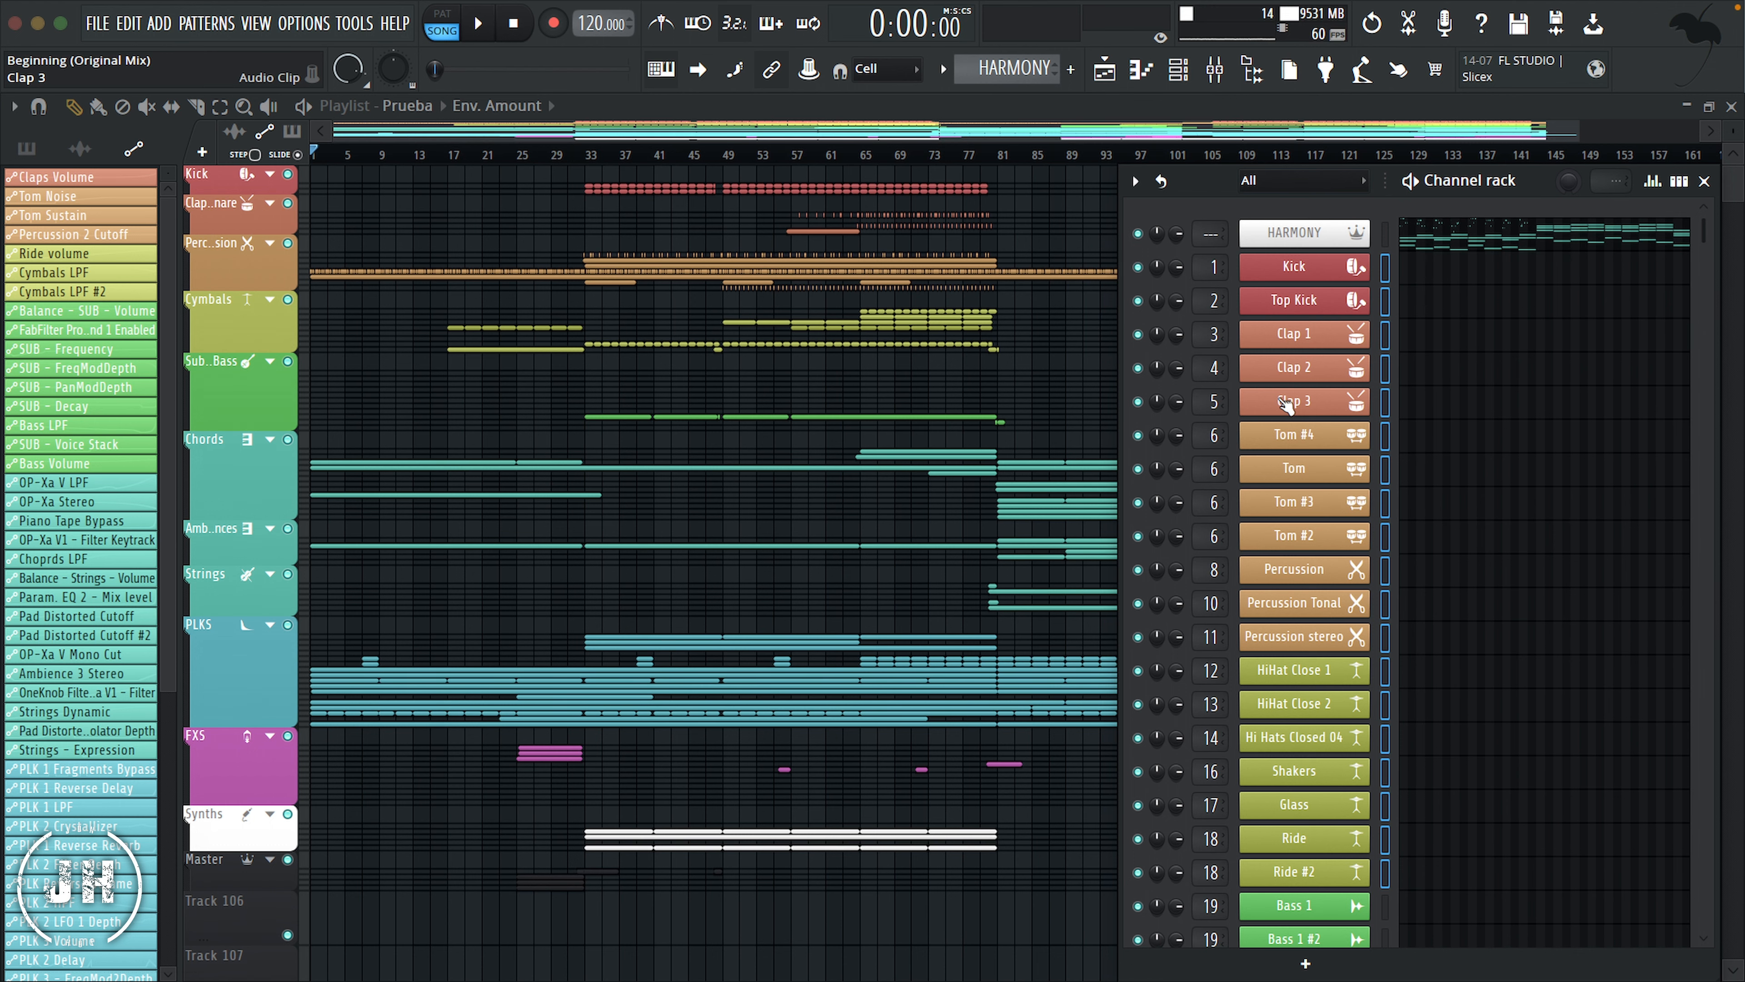
click(1387, 876)
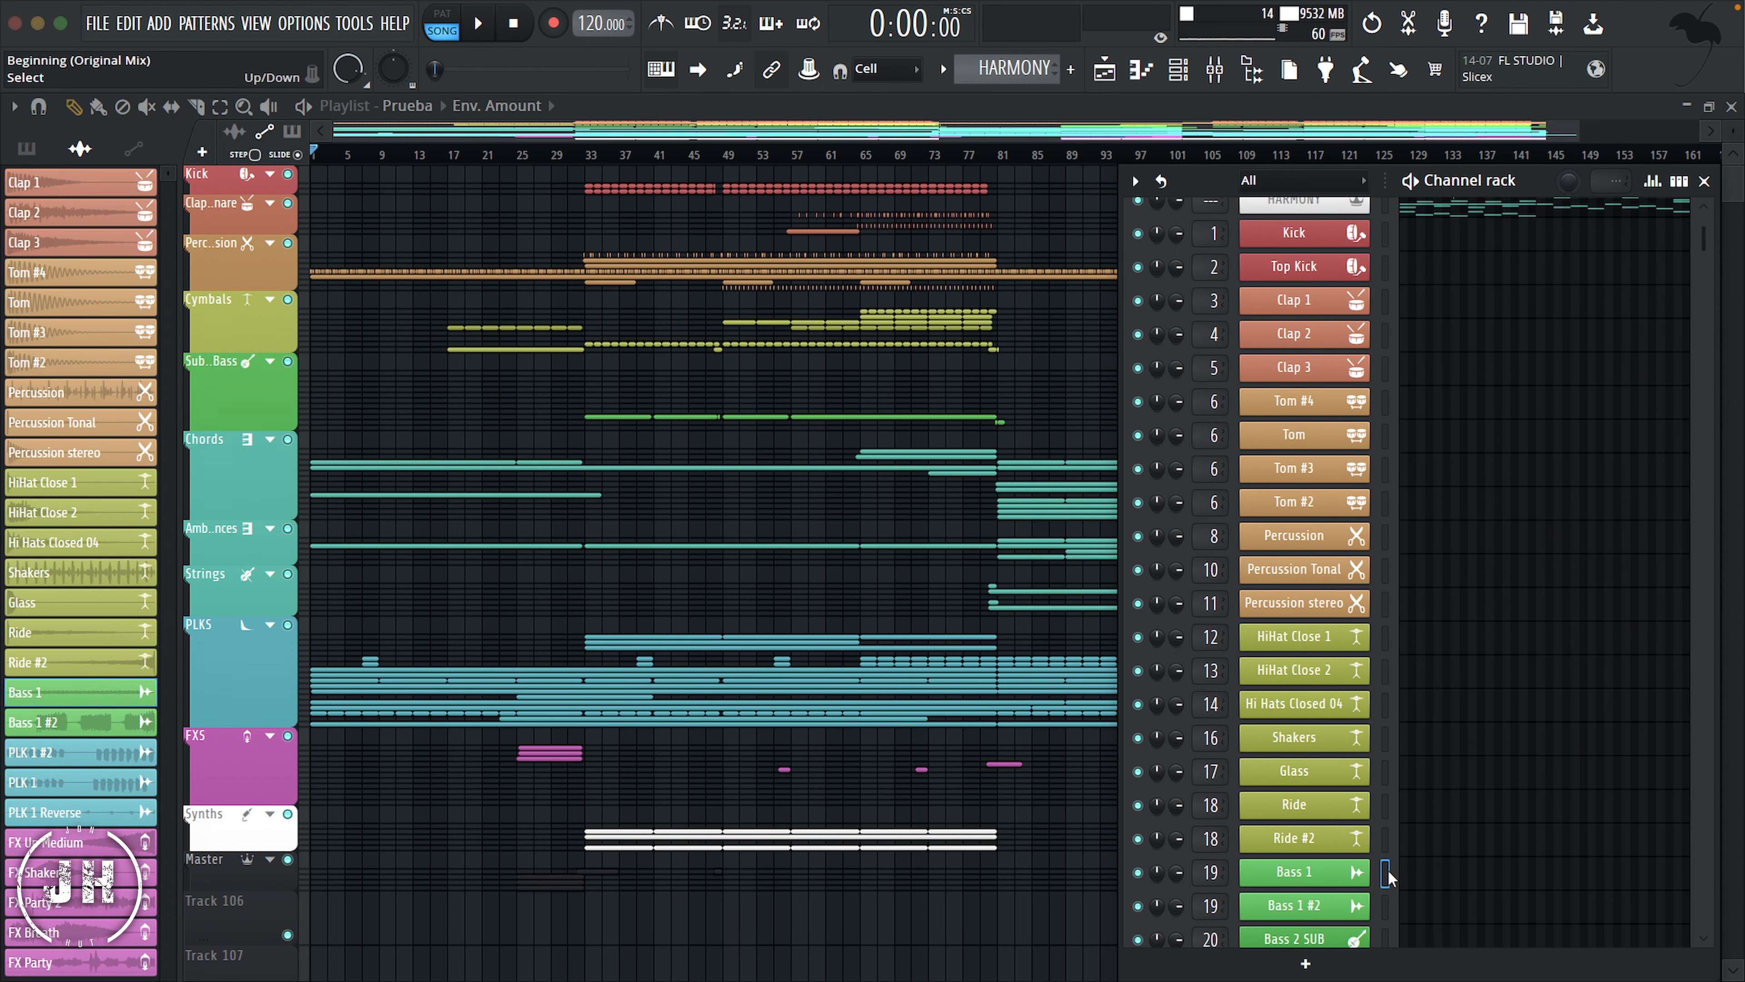
scroll(1388, 872, down, 10)
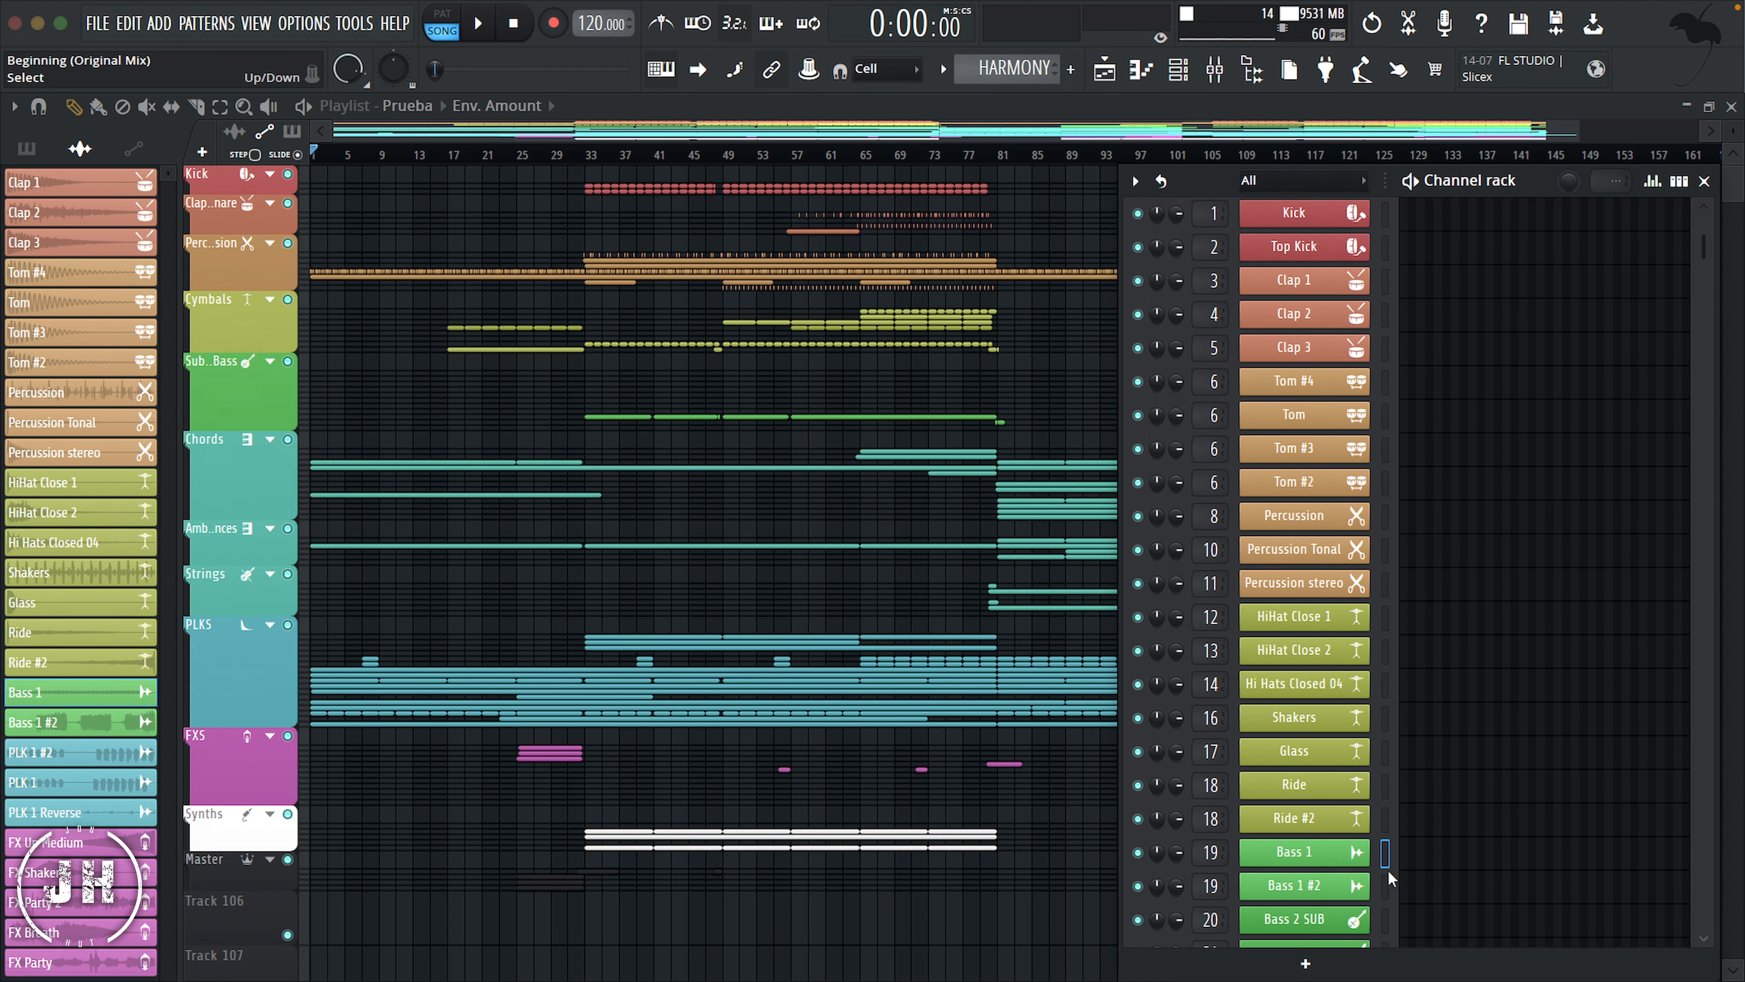
drag(1388, 729, 1391, 906)
scroll(1392, 907, down, 8)
drag(1378, 600, 1390, 737)
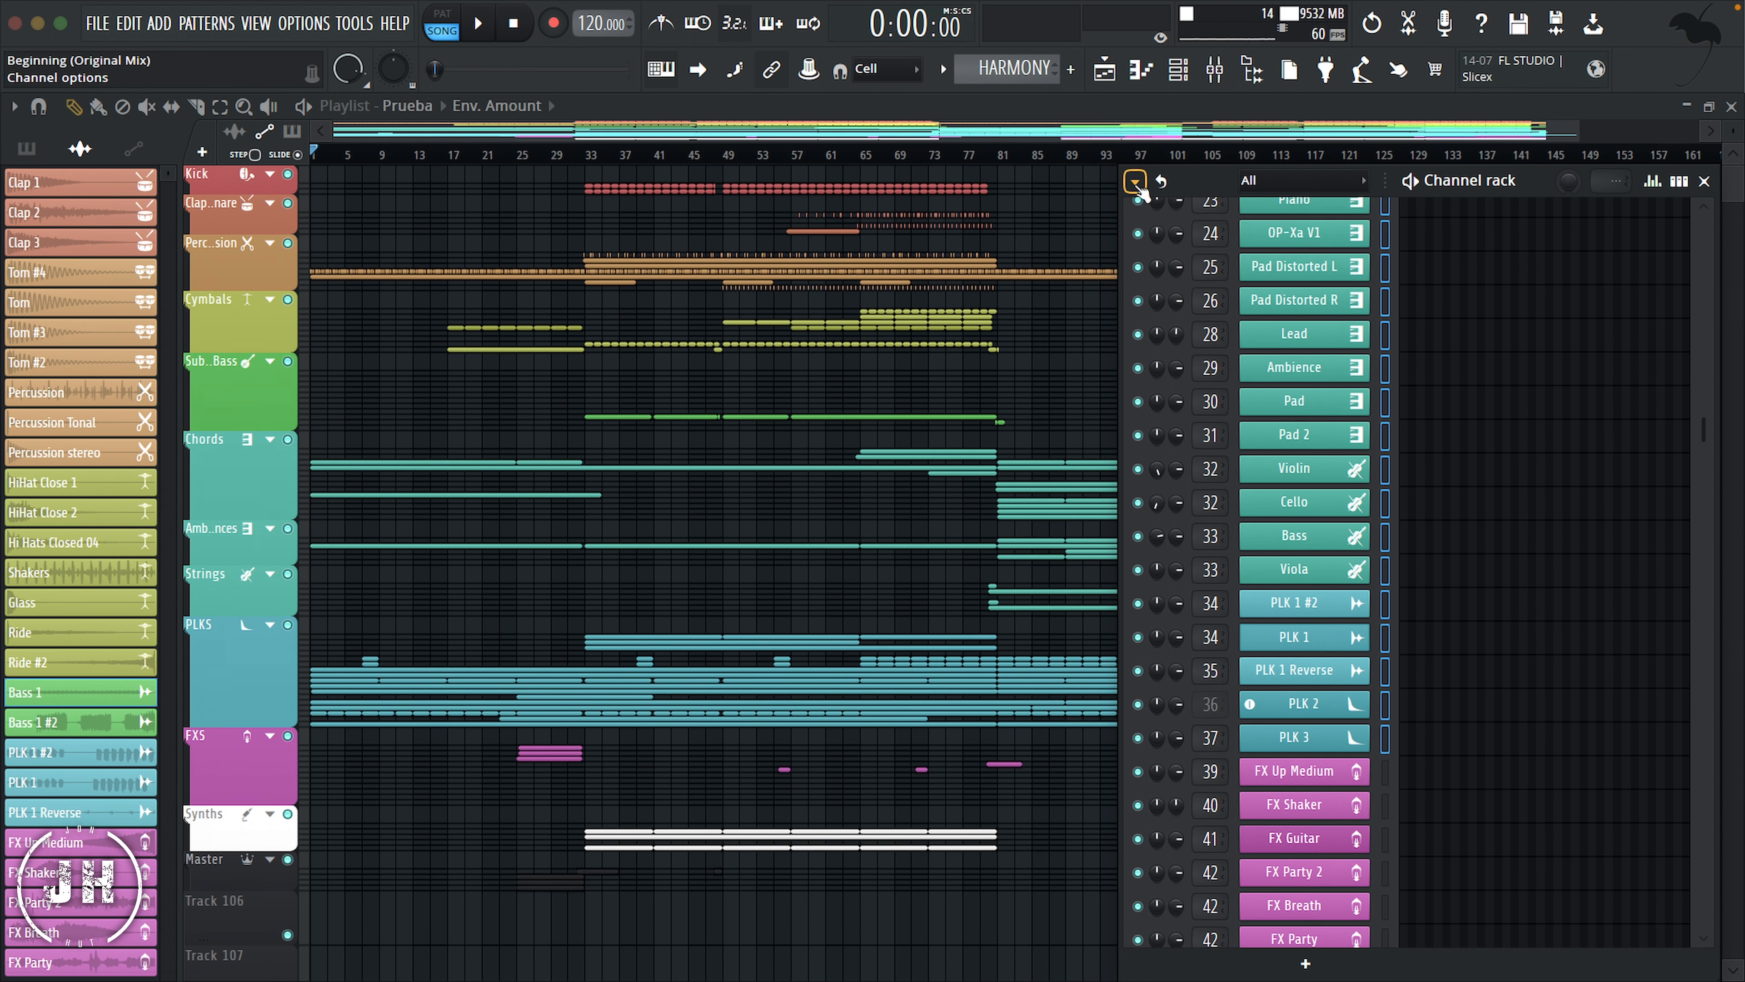
click(1135, 181)
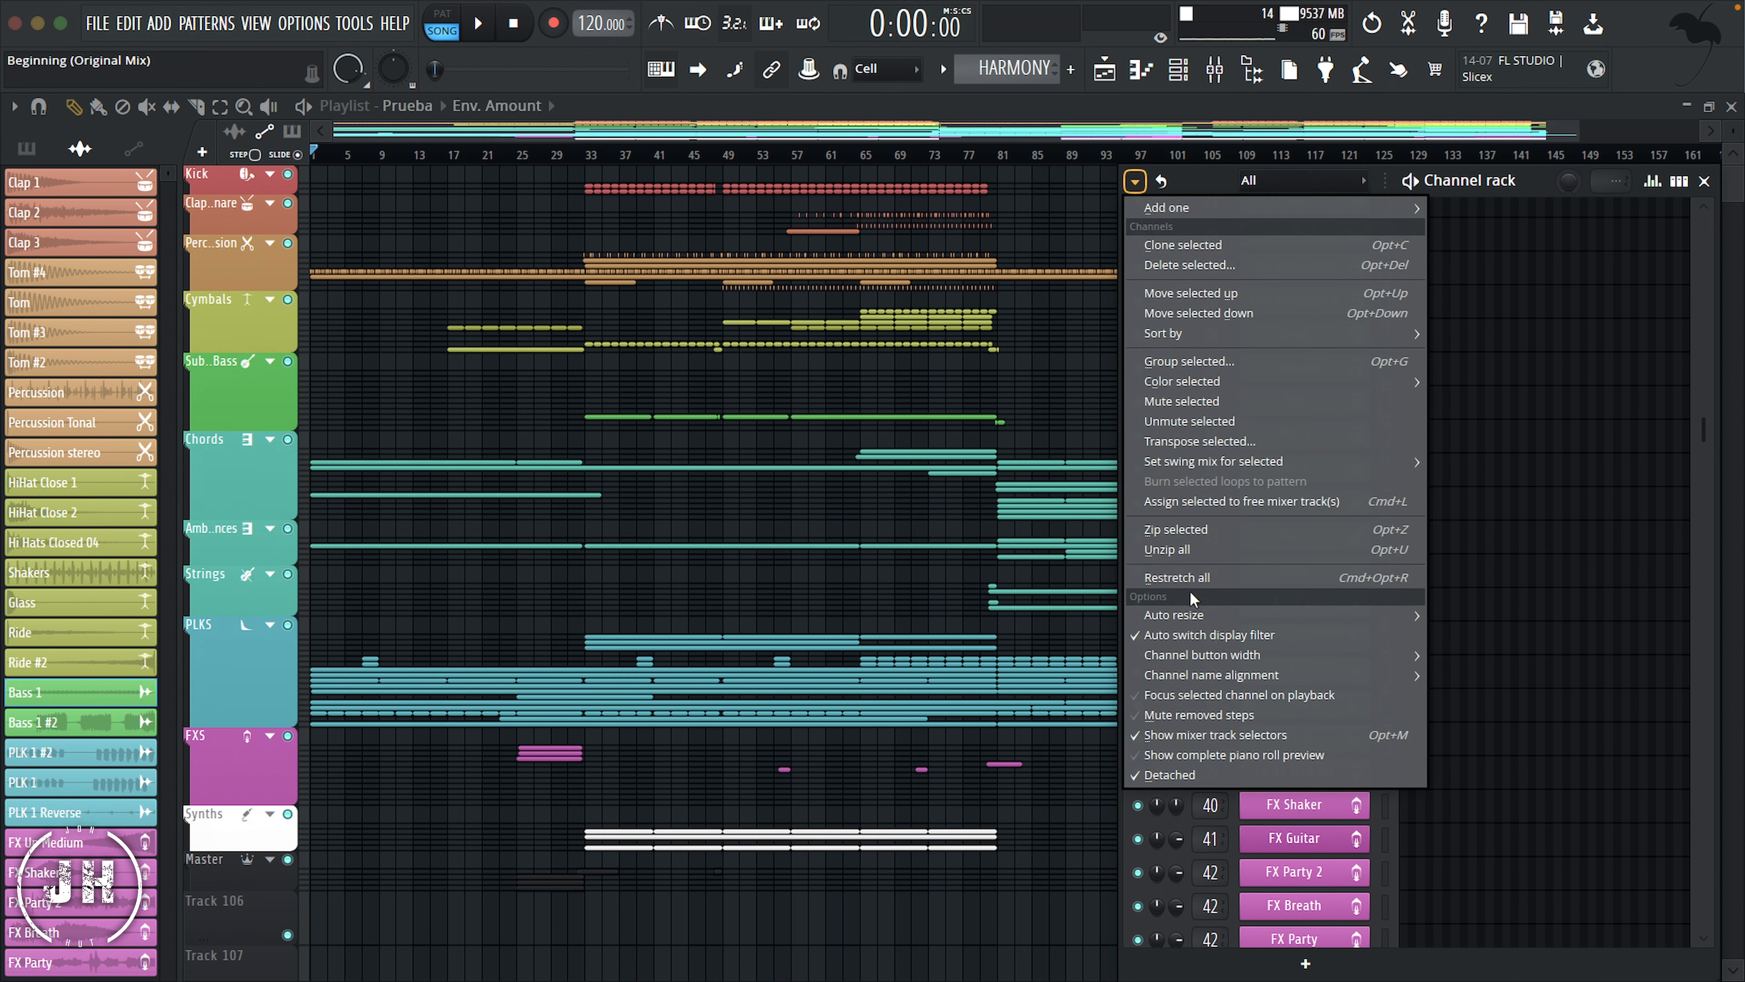
click(1197, 365)
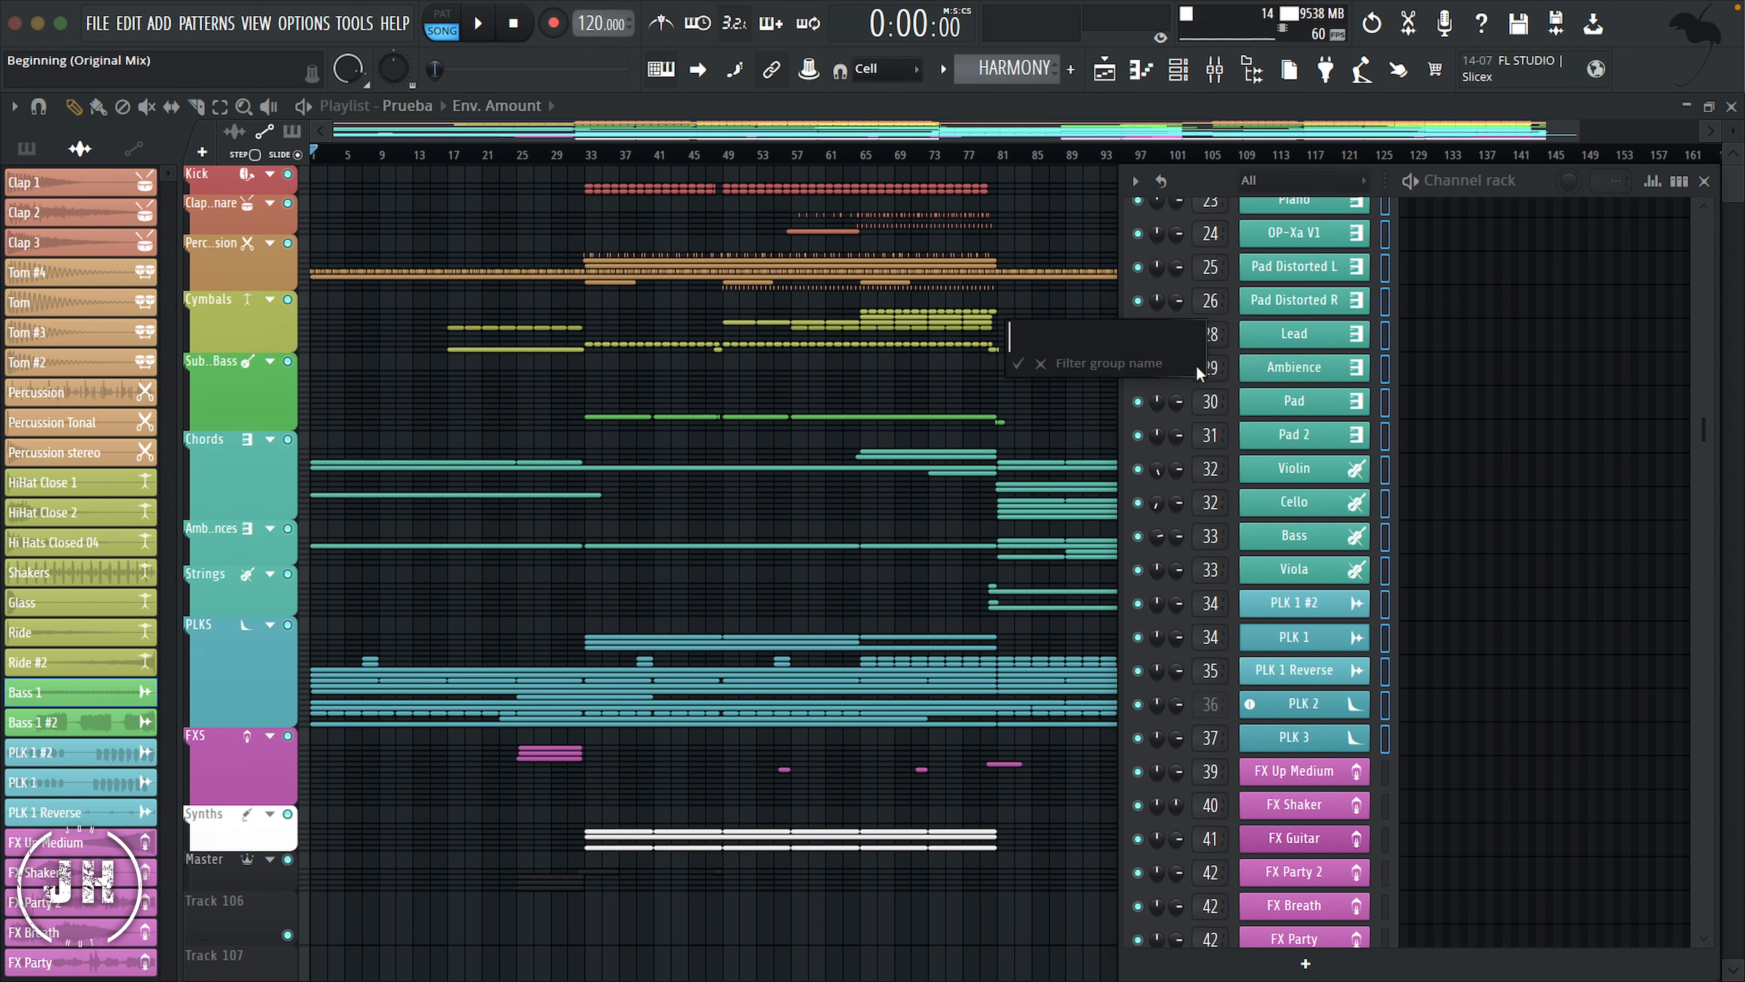
text(Synths)
key(Return)
click(1340, 180)
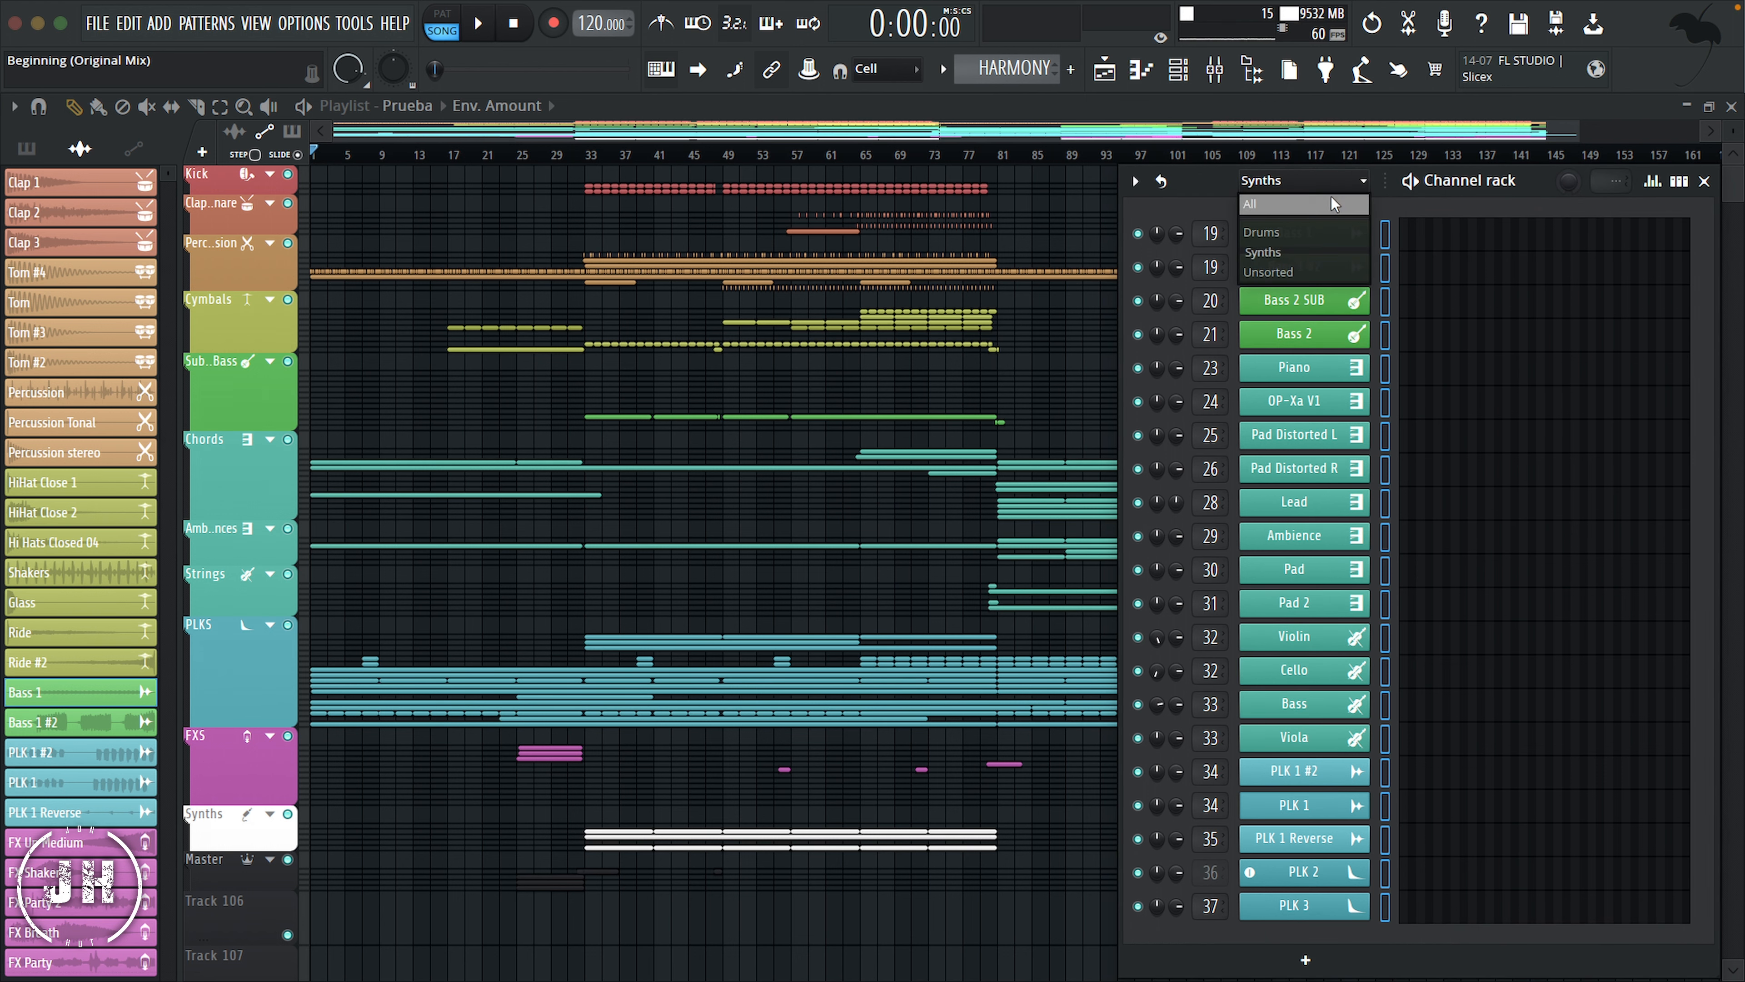
Step: Display all channels, select those from FX Up Medium through FX Party, and group them as FXS
click(1278, 206)
scroll(1357, 624, down, 10)
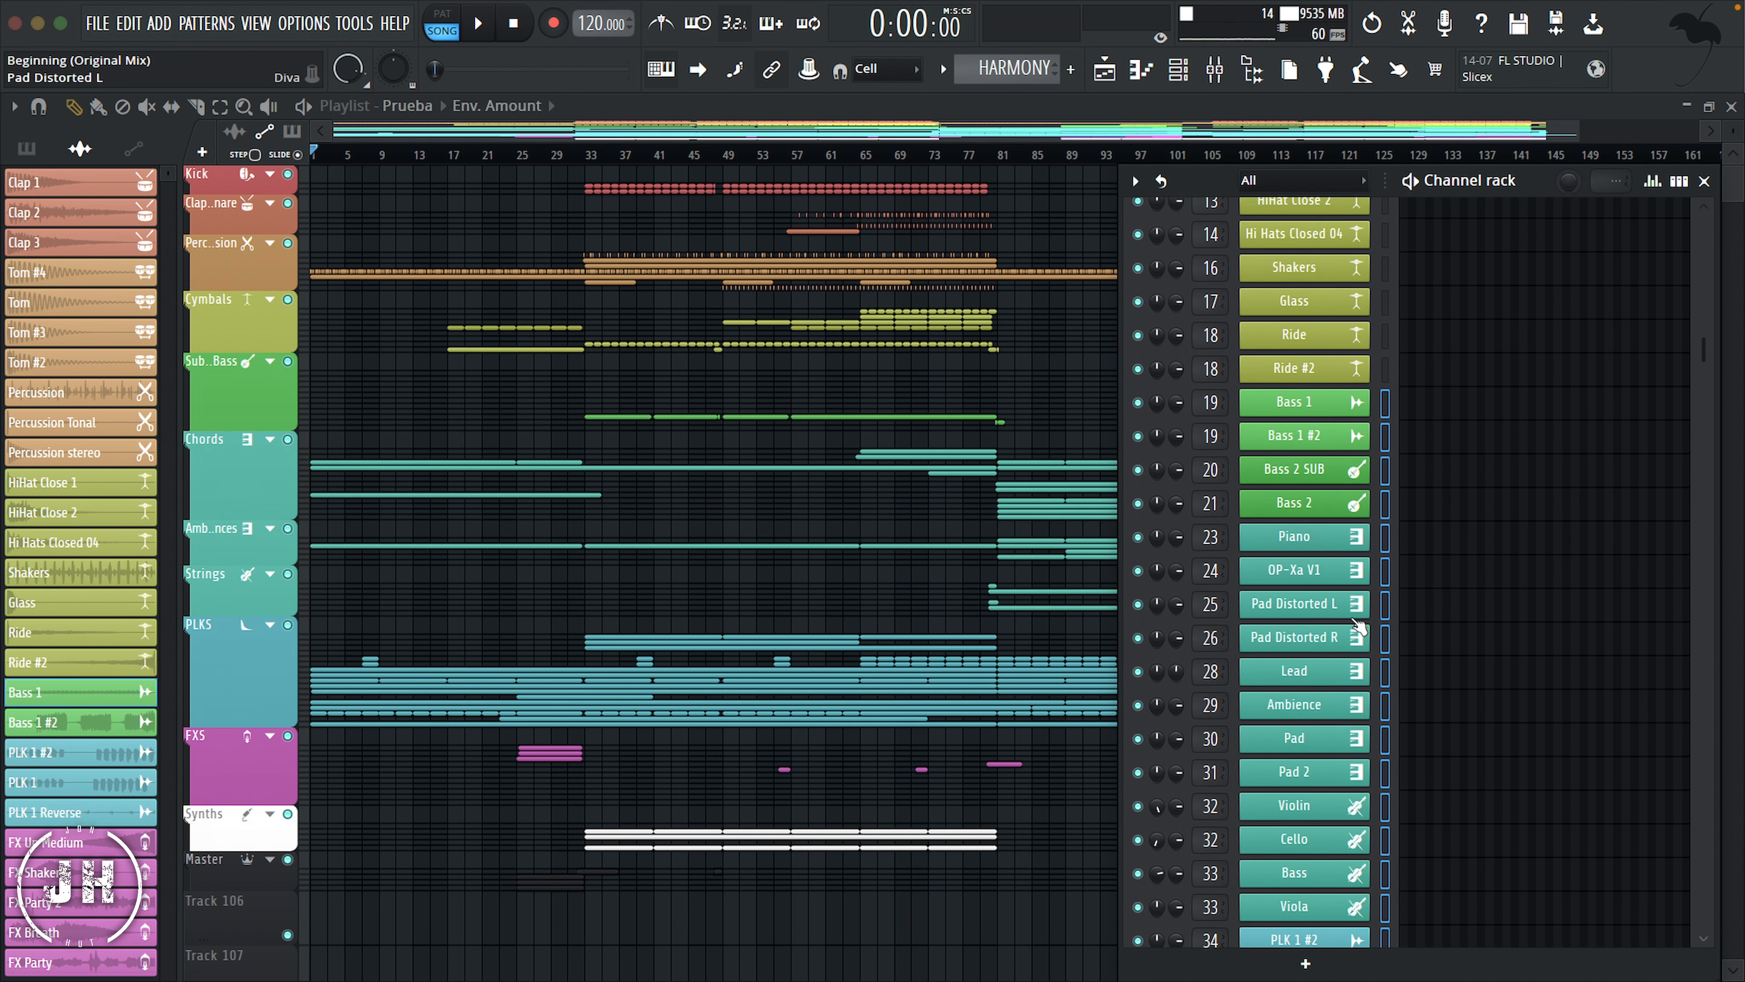
scroll(1358, 625, up, 1)
click(1386, 743)
drag(1389, 768, 1385, 907)
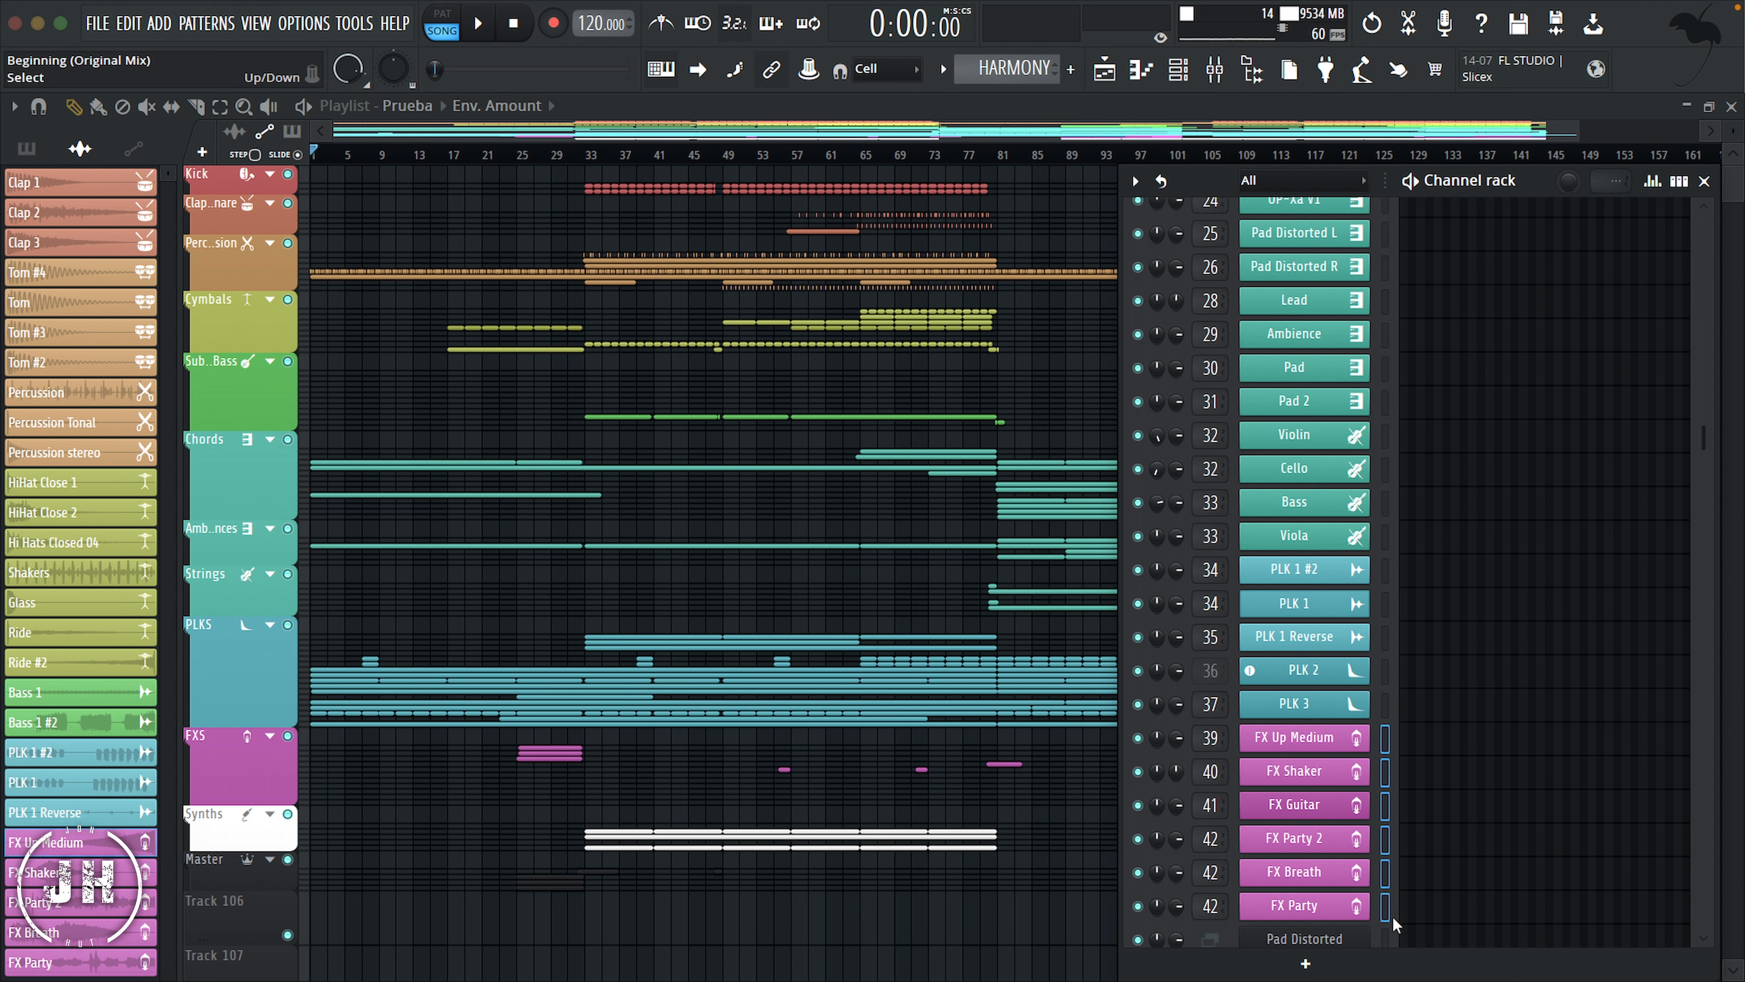
click(1136, 181)
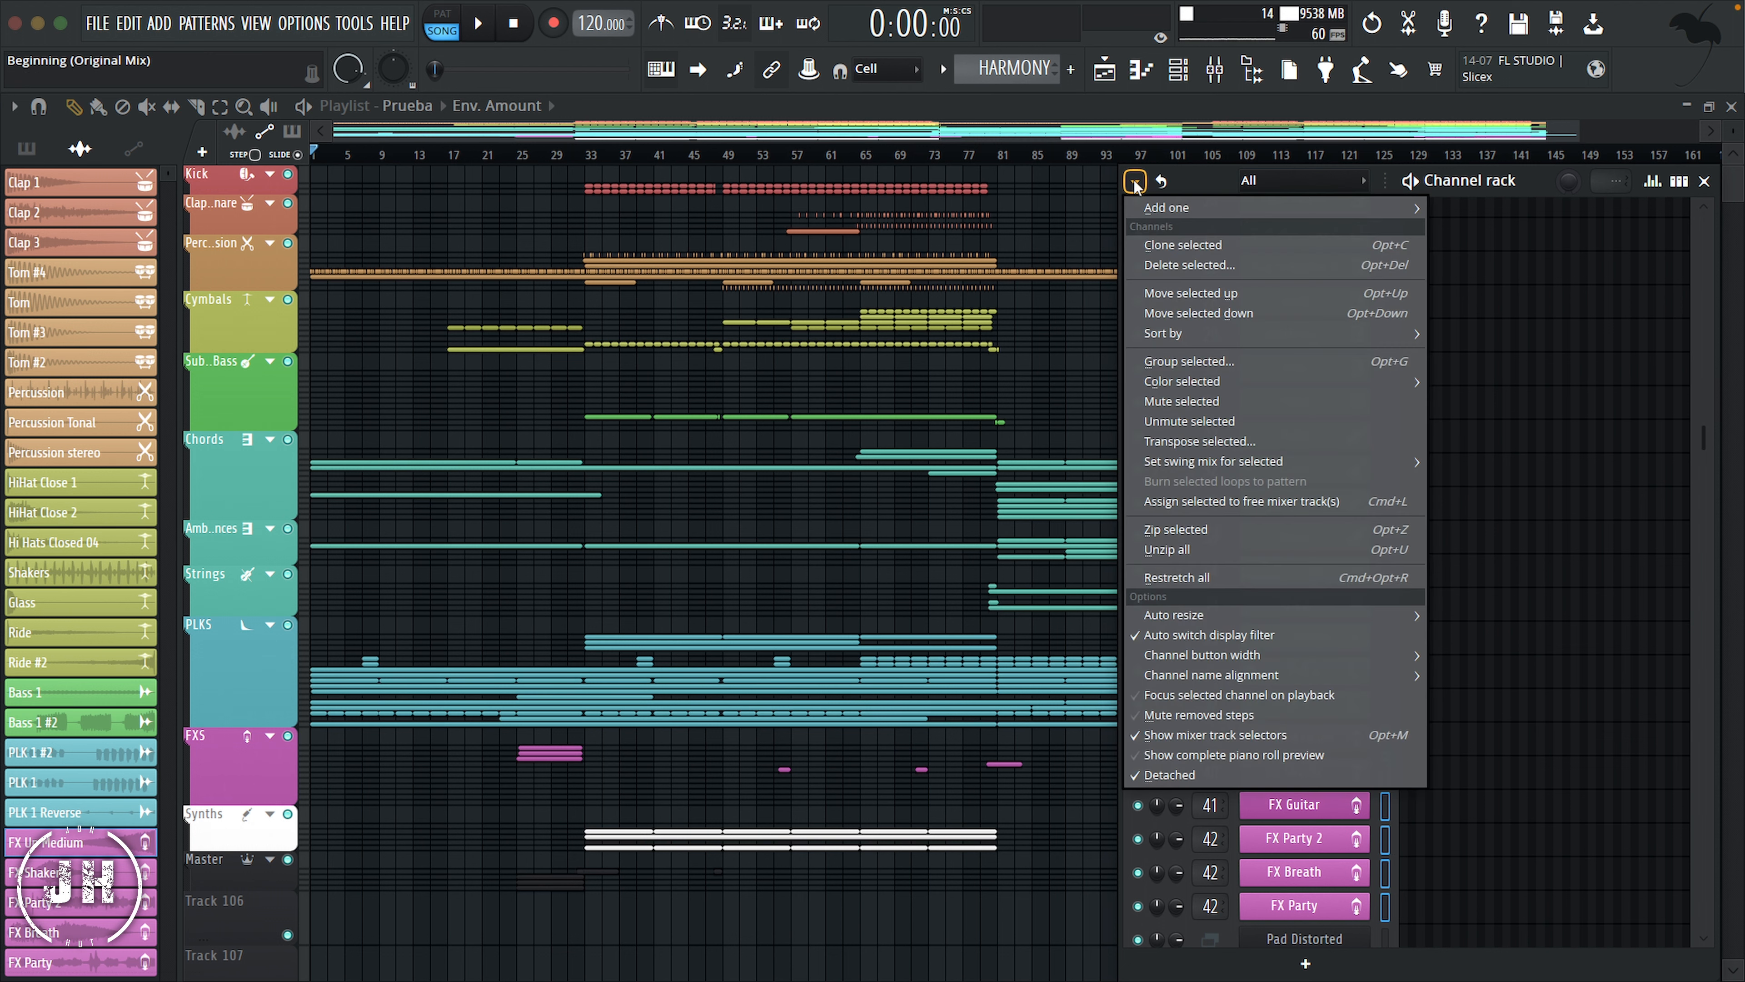
click(1205, 362)
text(FXS)
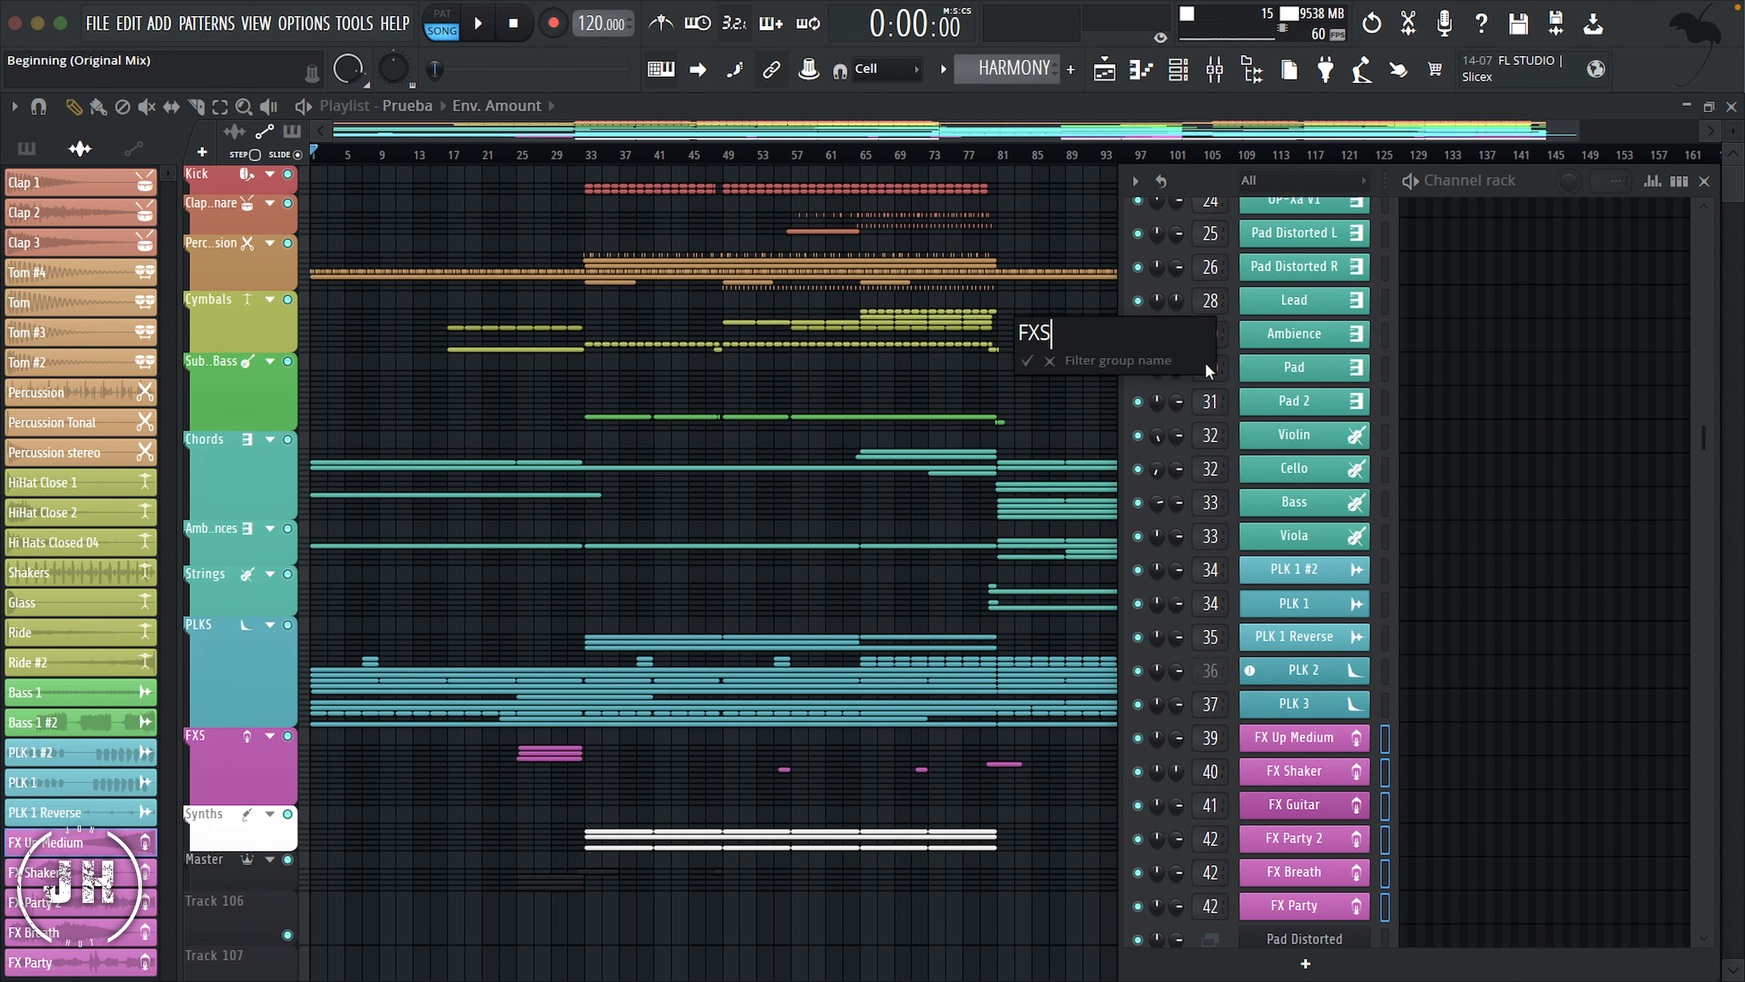
key(Return)
Step: Display all channels again, select every automation clip from Claps Volume down to the end of the rack, and group them as Automations
click(1355, 180)
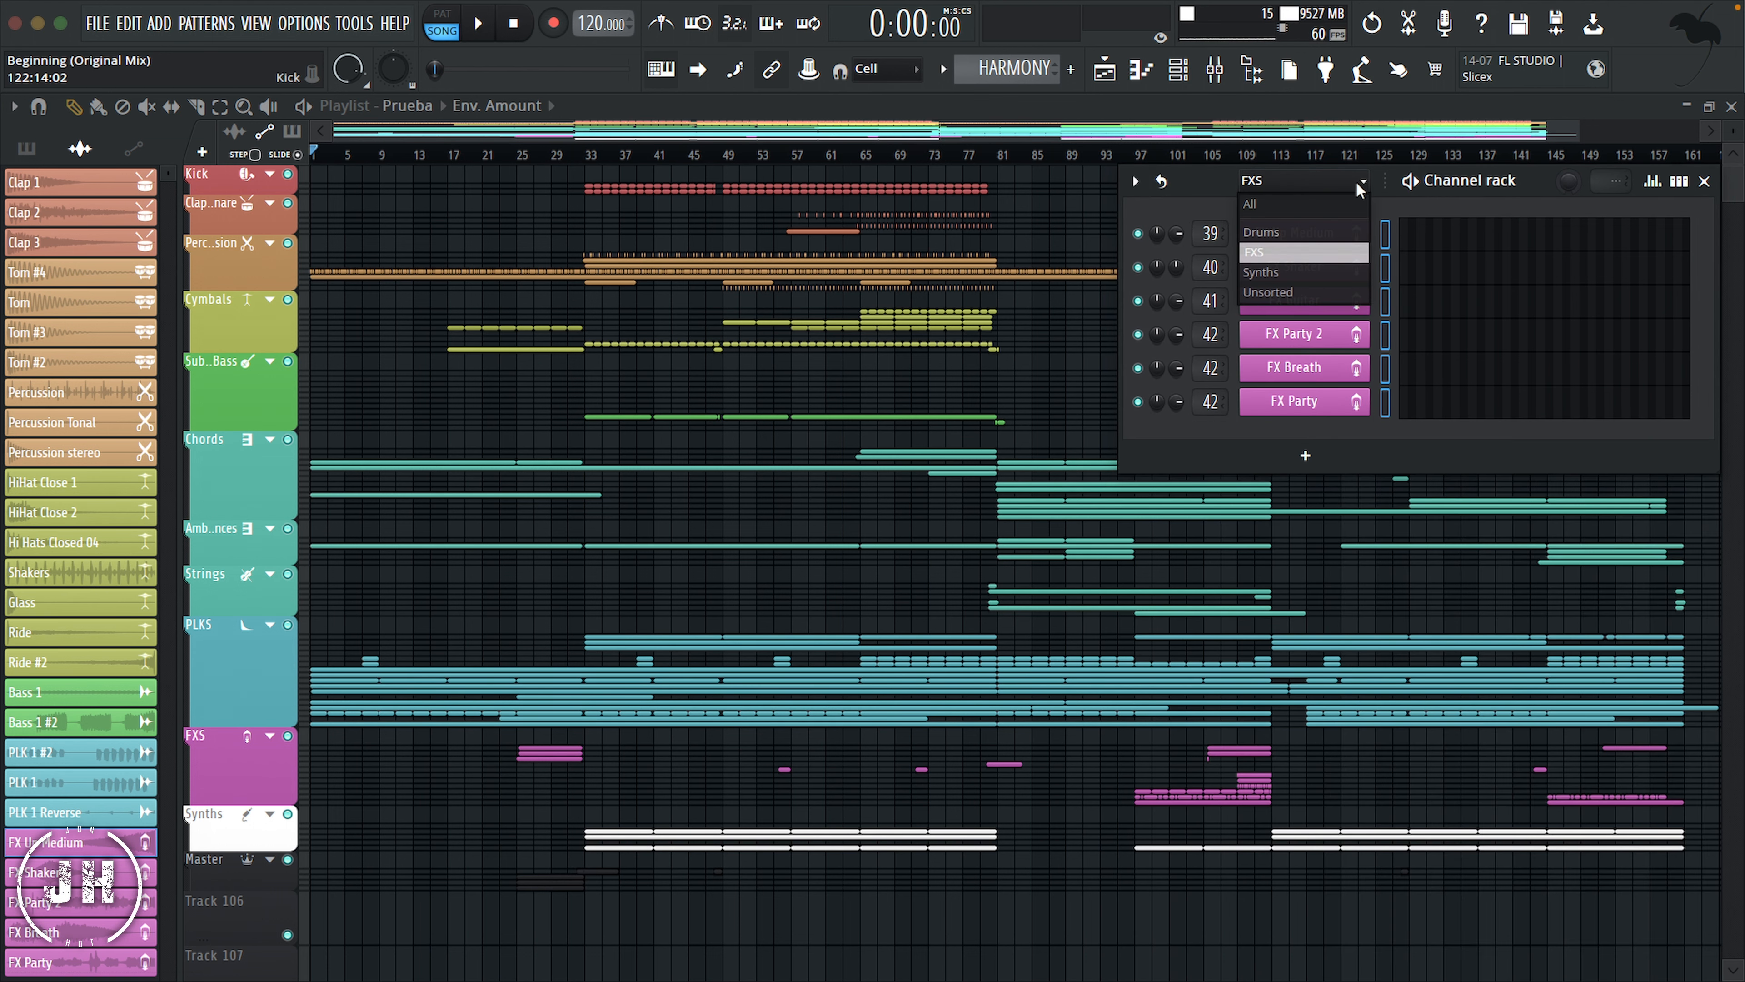
click(1288, 206)
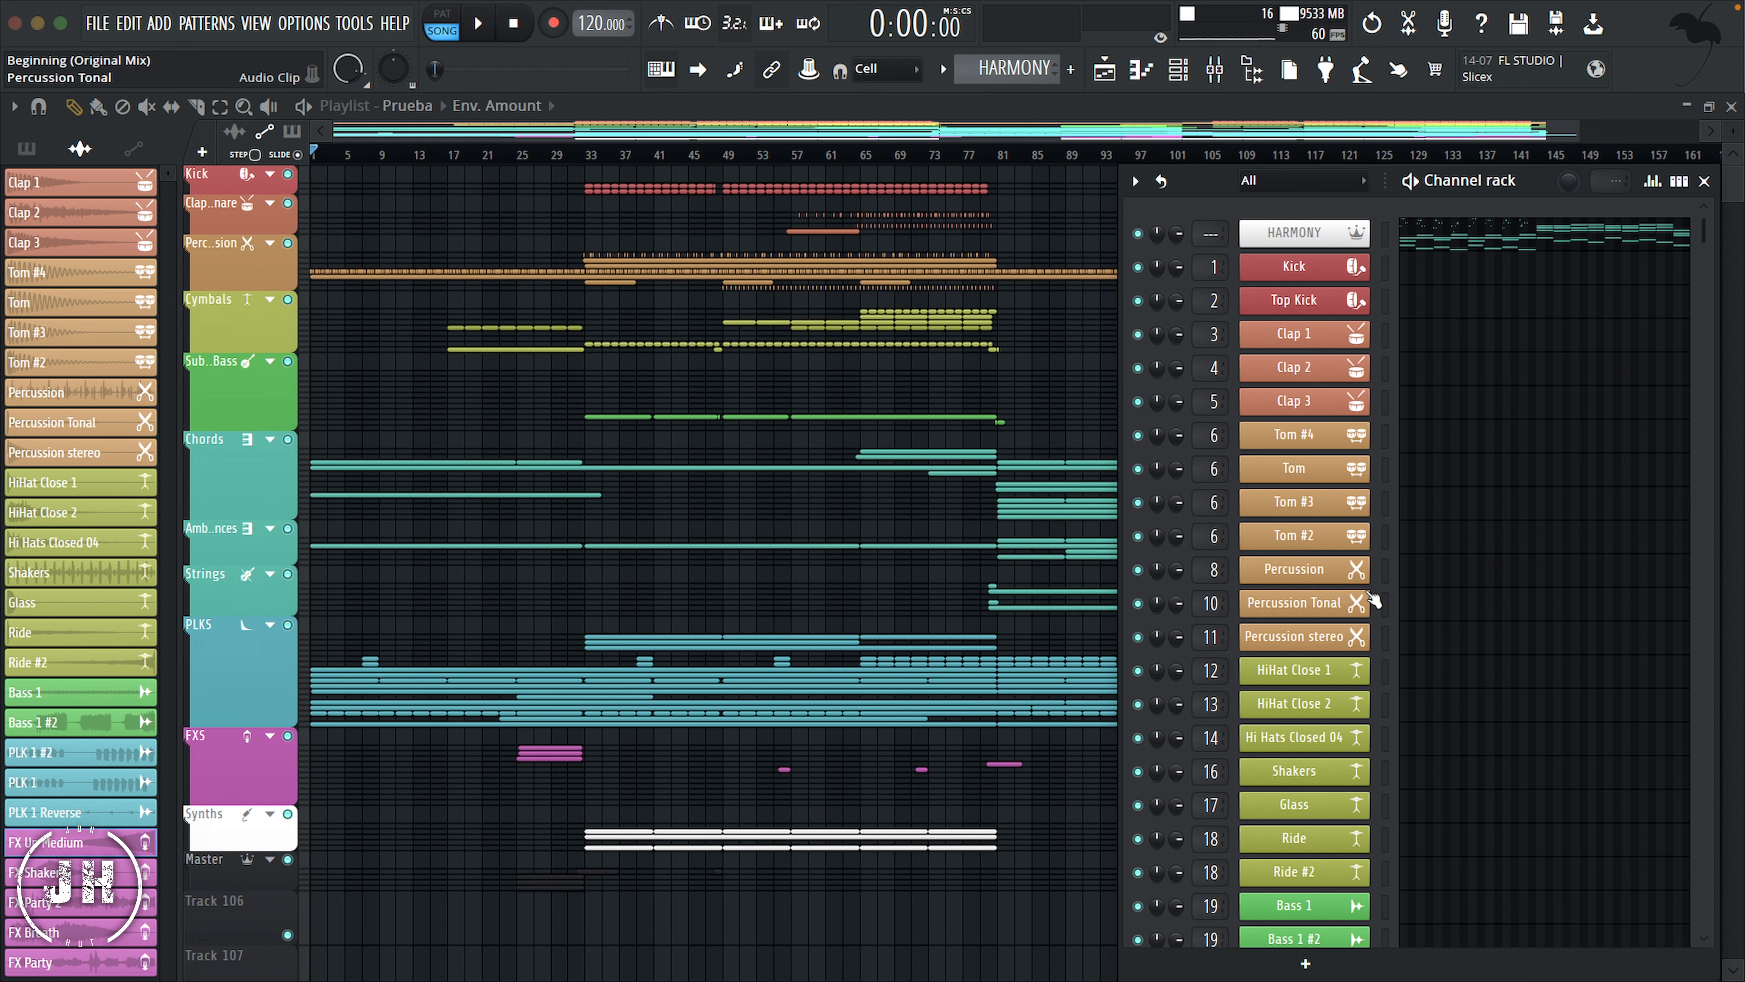
scroll(1372, 599, down, 15)
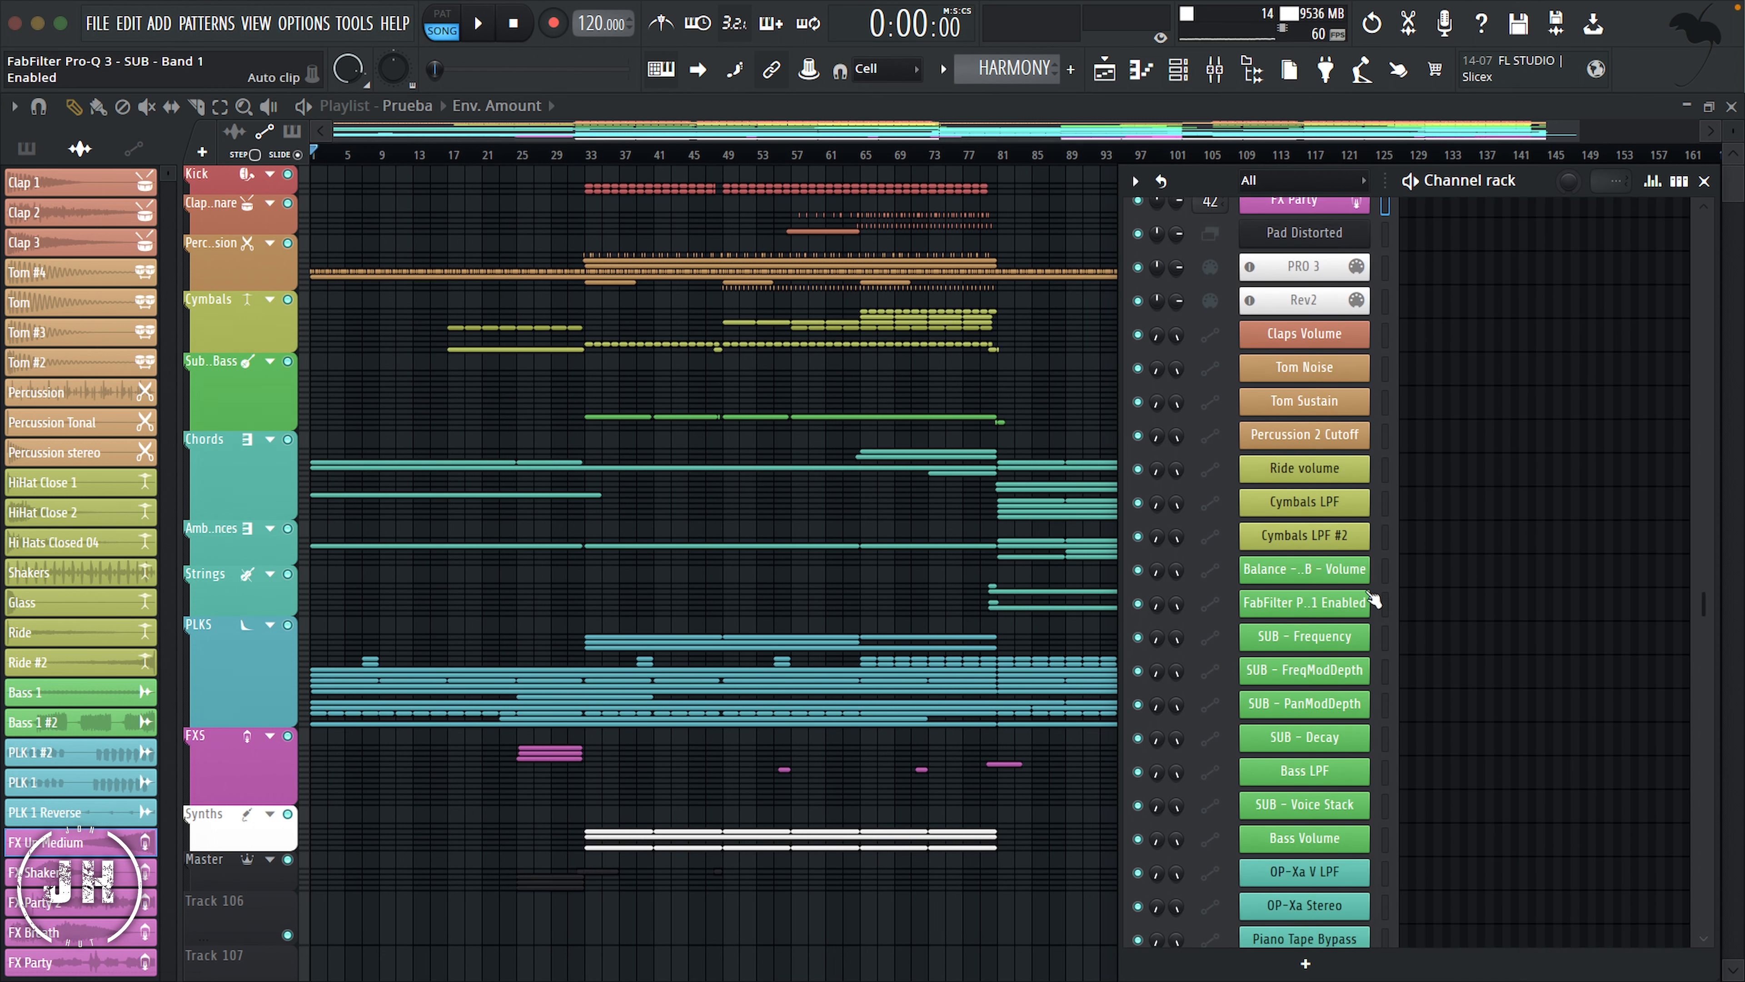
scroll(1369, 593, up, 5)
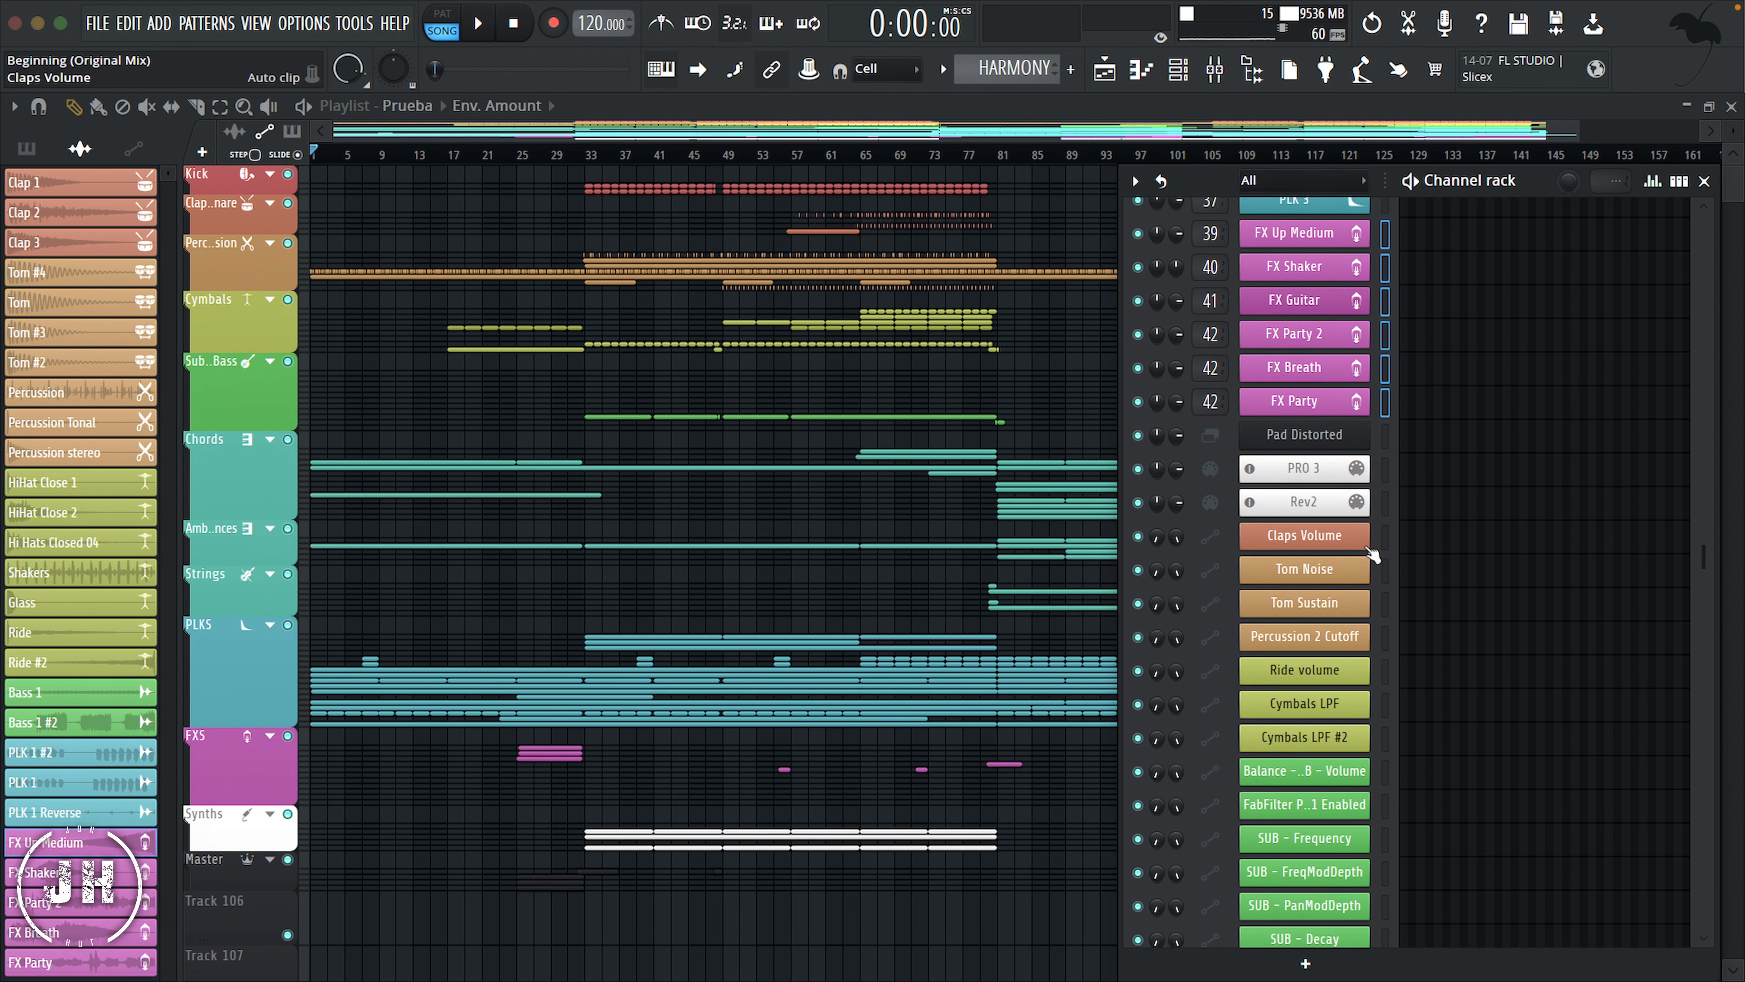
drag(1385, 535, 1394, 314)
scroll(1389, 914, down, 15)
scroll(1392, 219, up, 14)
scroll(1388, 427, up, 3)
scroll(1386, 533, down, 15)
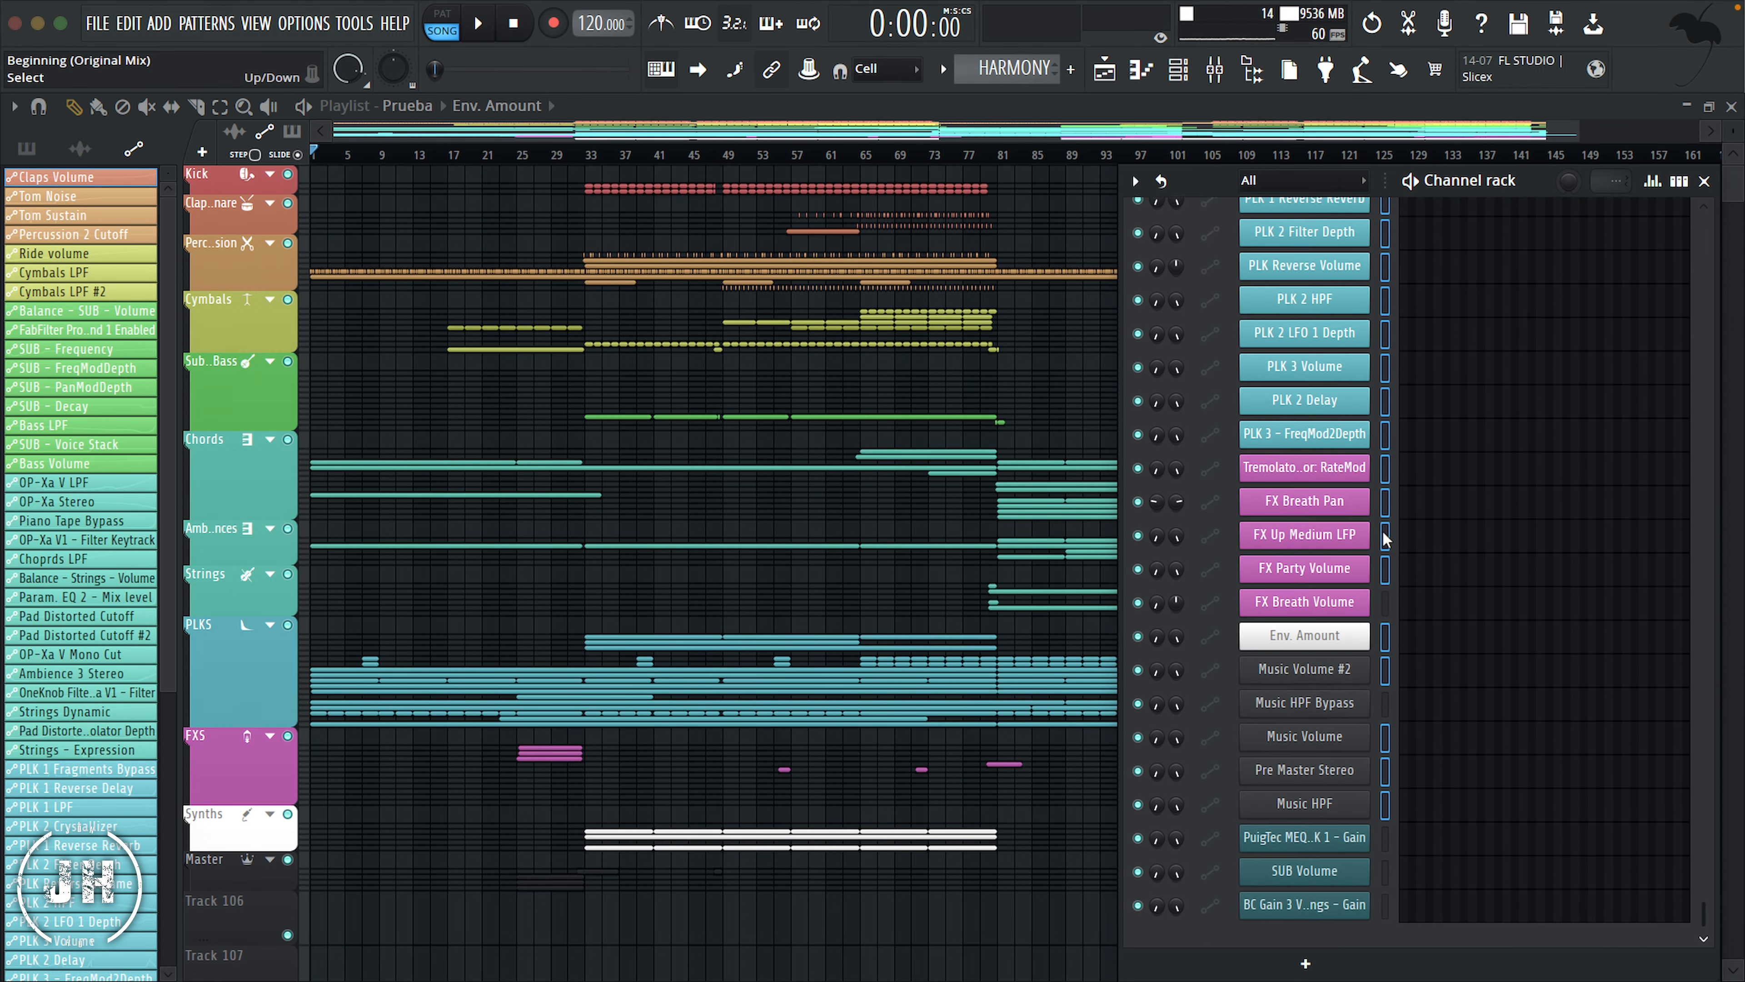
scroll(1393, 550, up, 14)
scroll(1389, 406, up, 12)
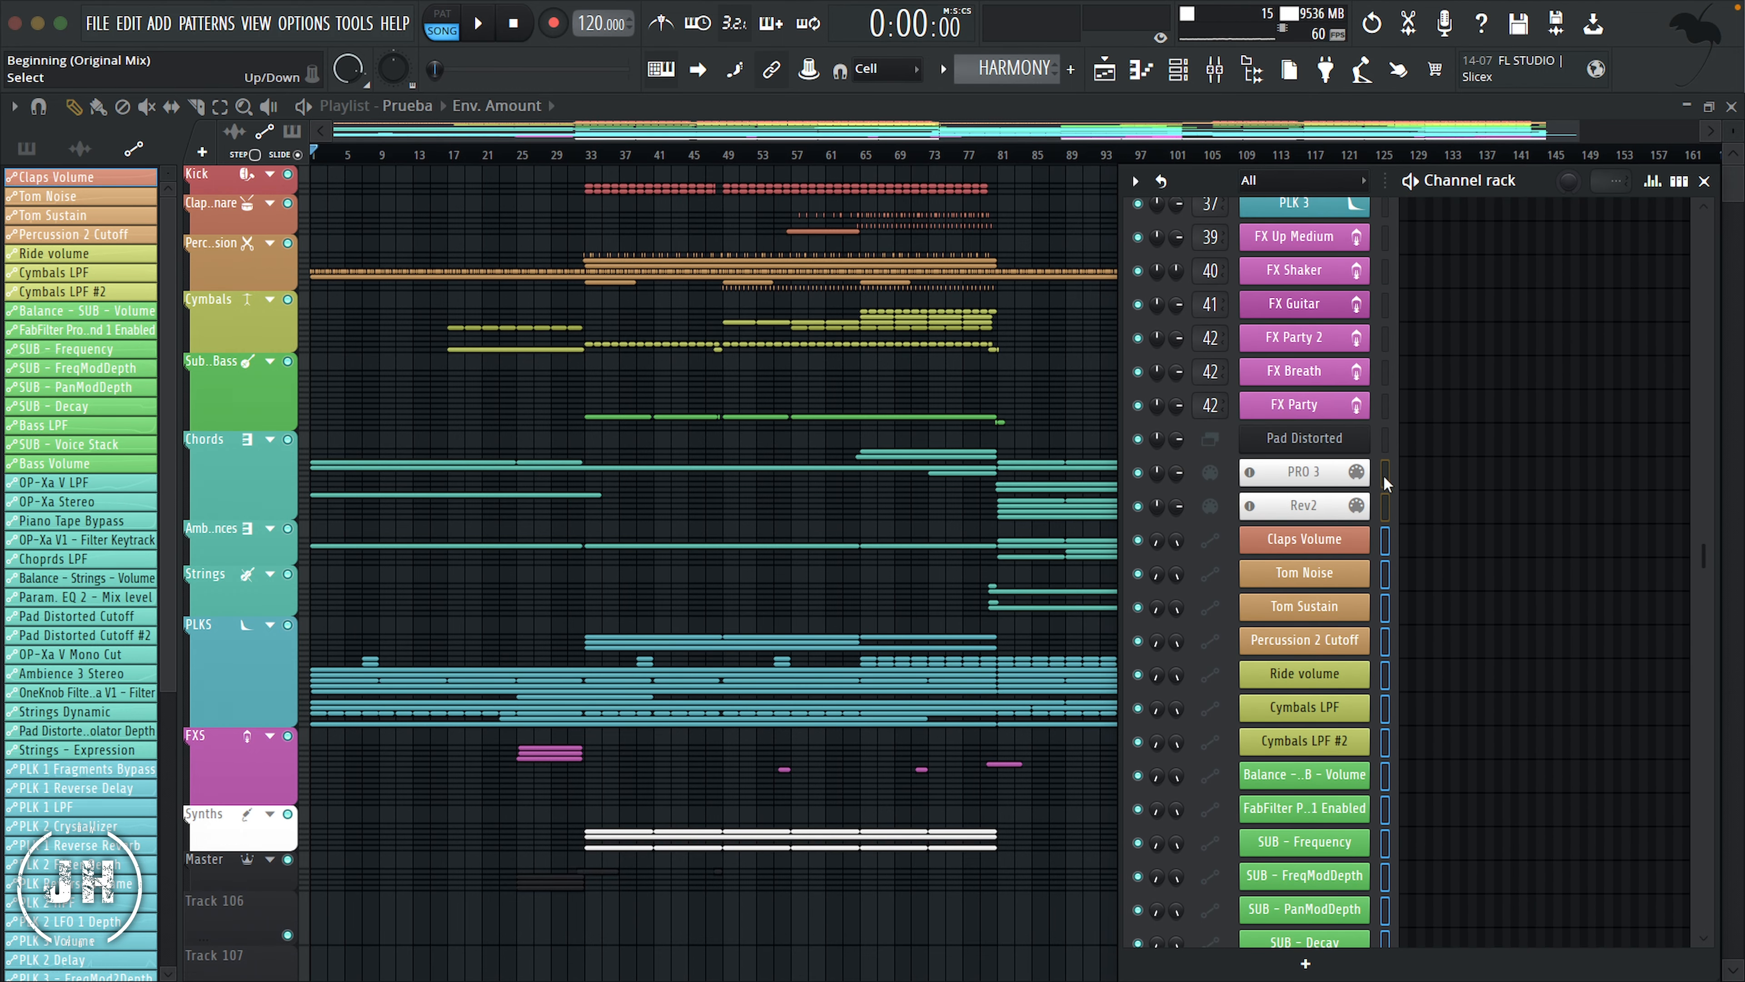
click(1138, 182)
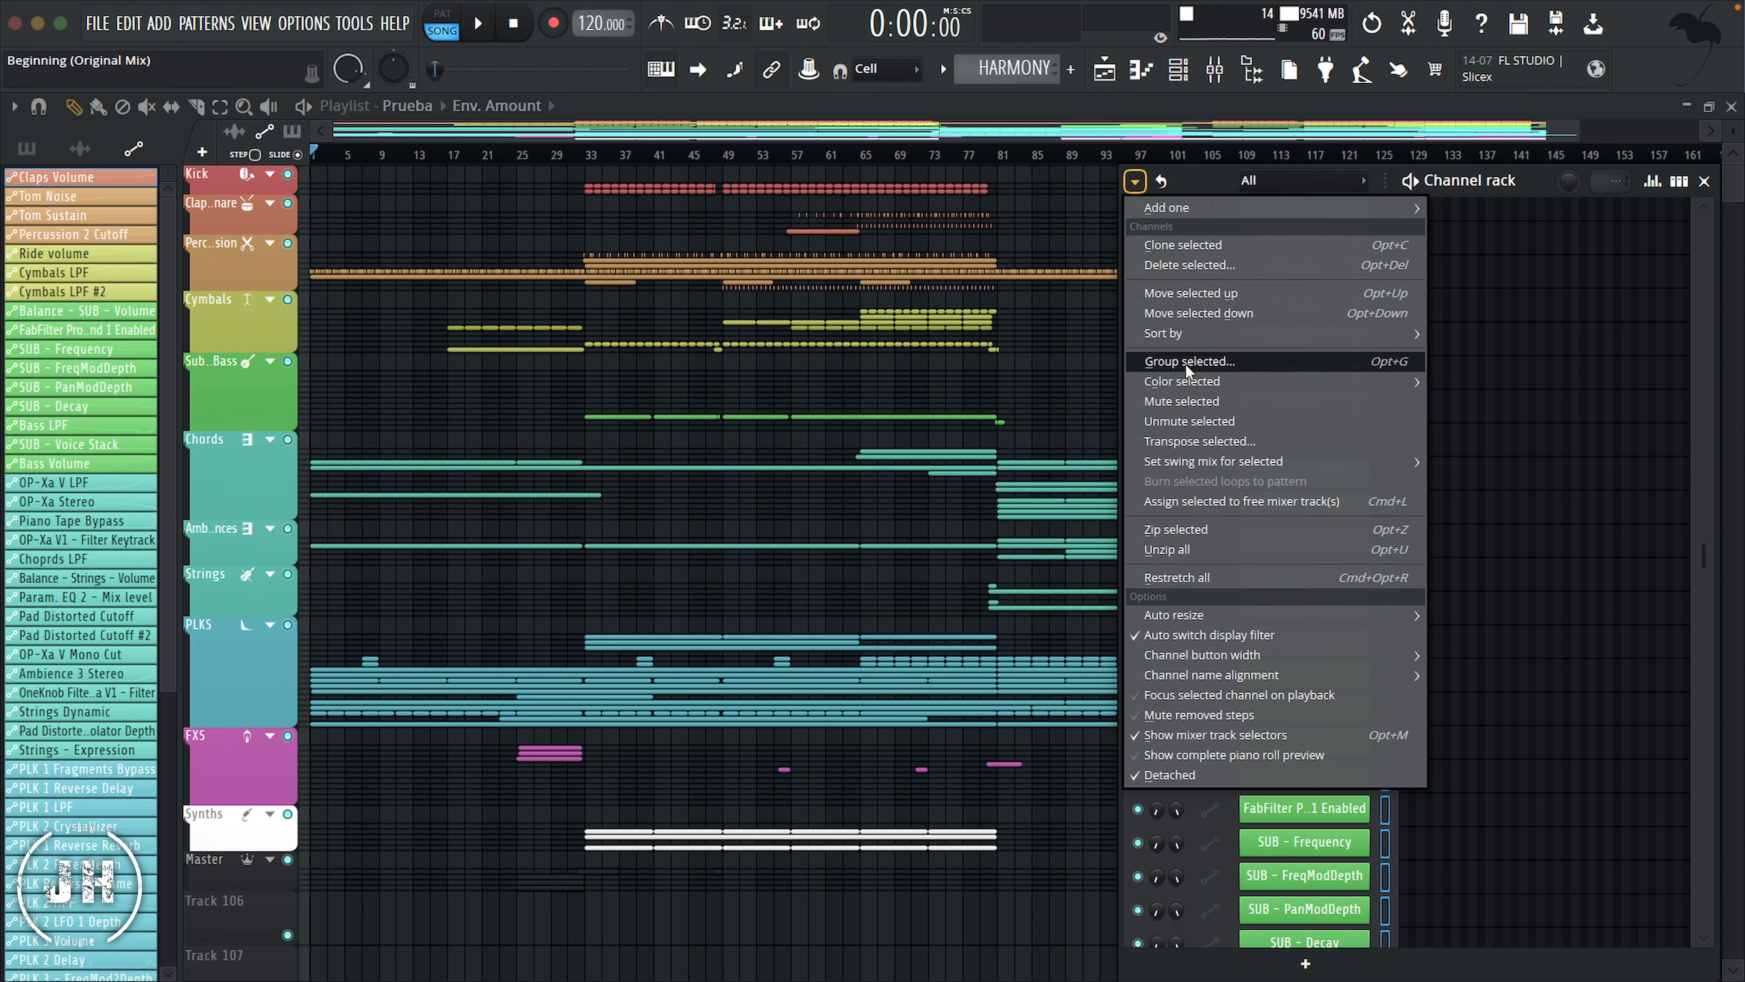
click(1209, 367)
text(A)
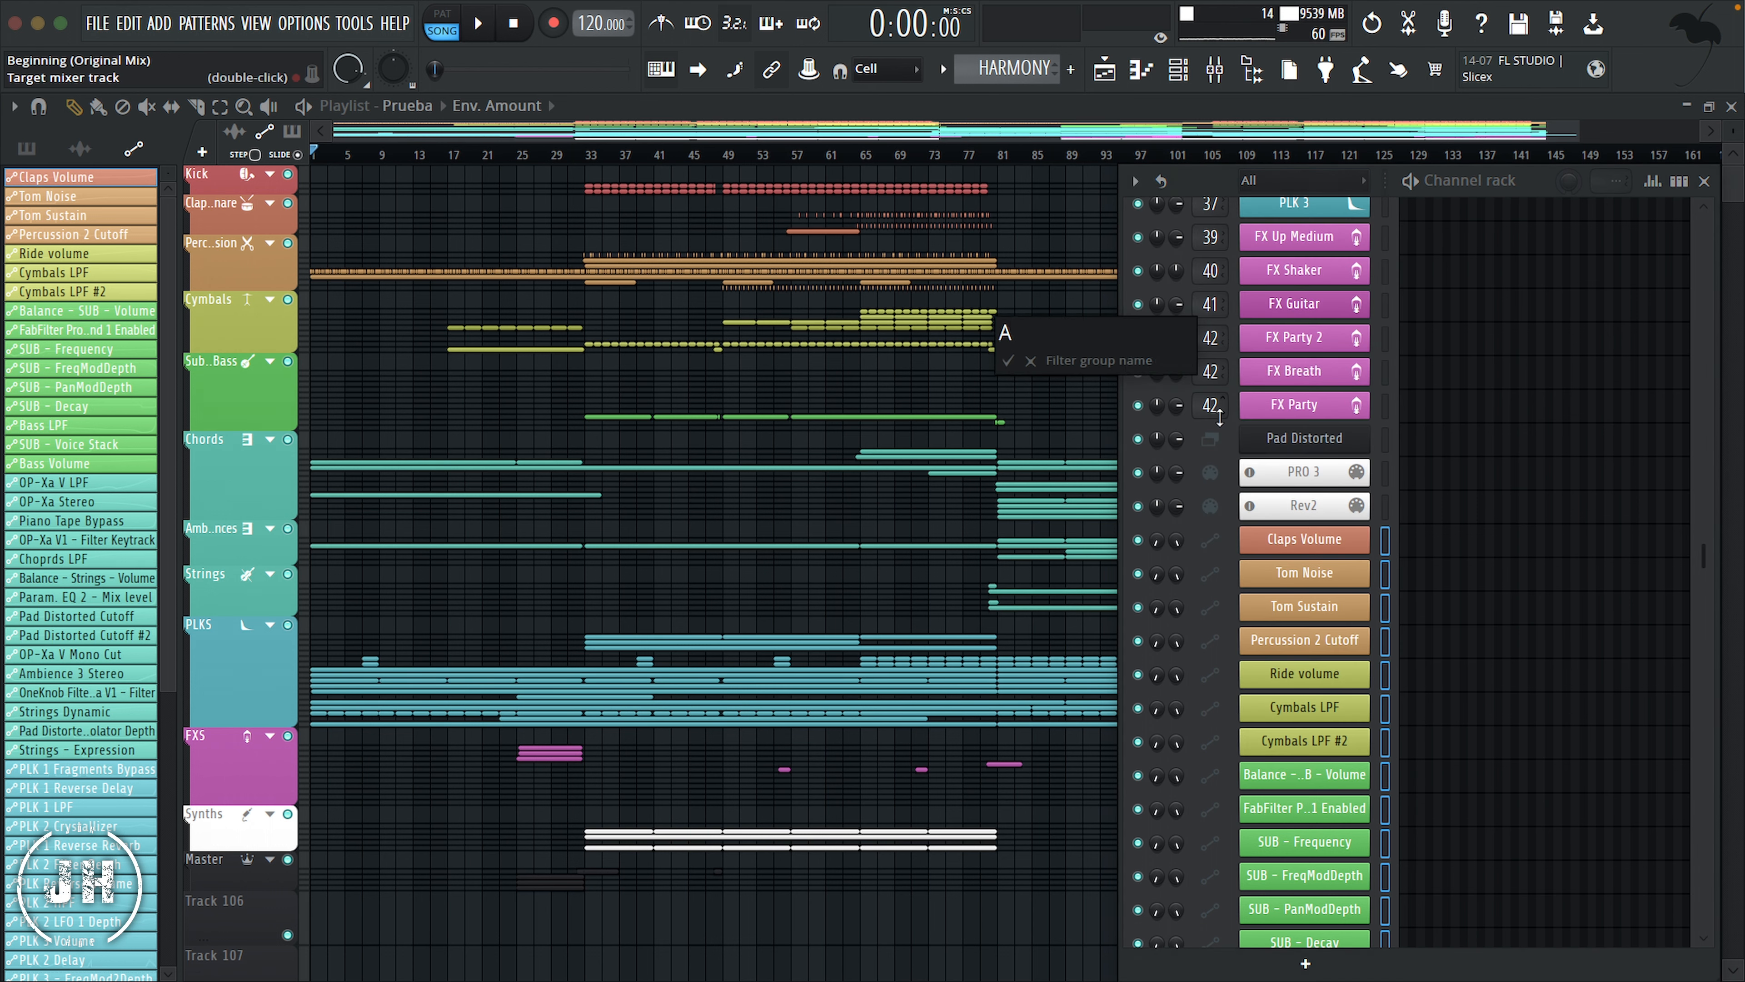
text(utomations)
key(Return)
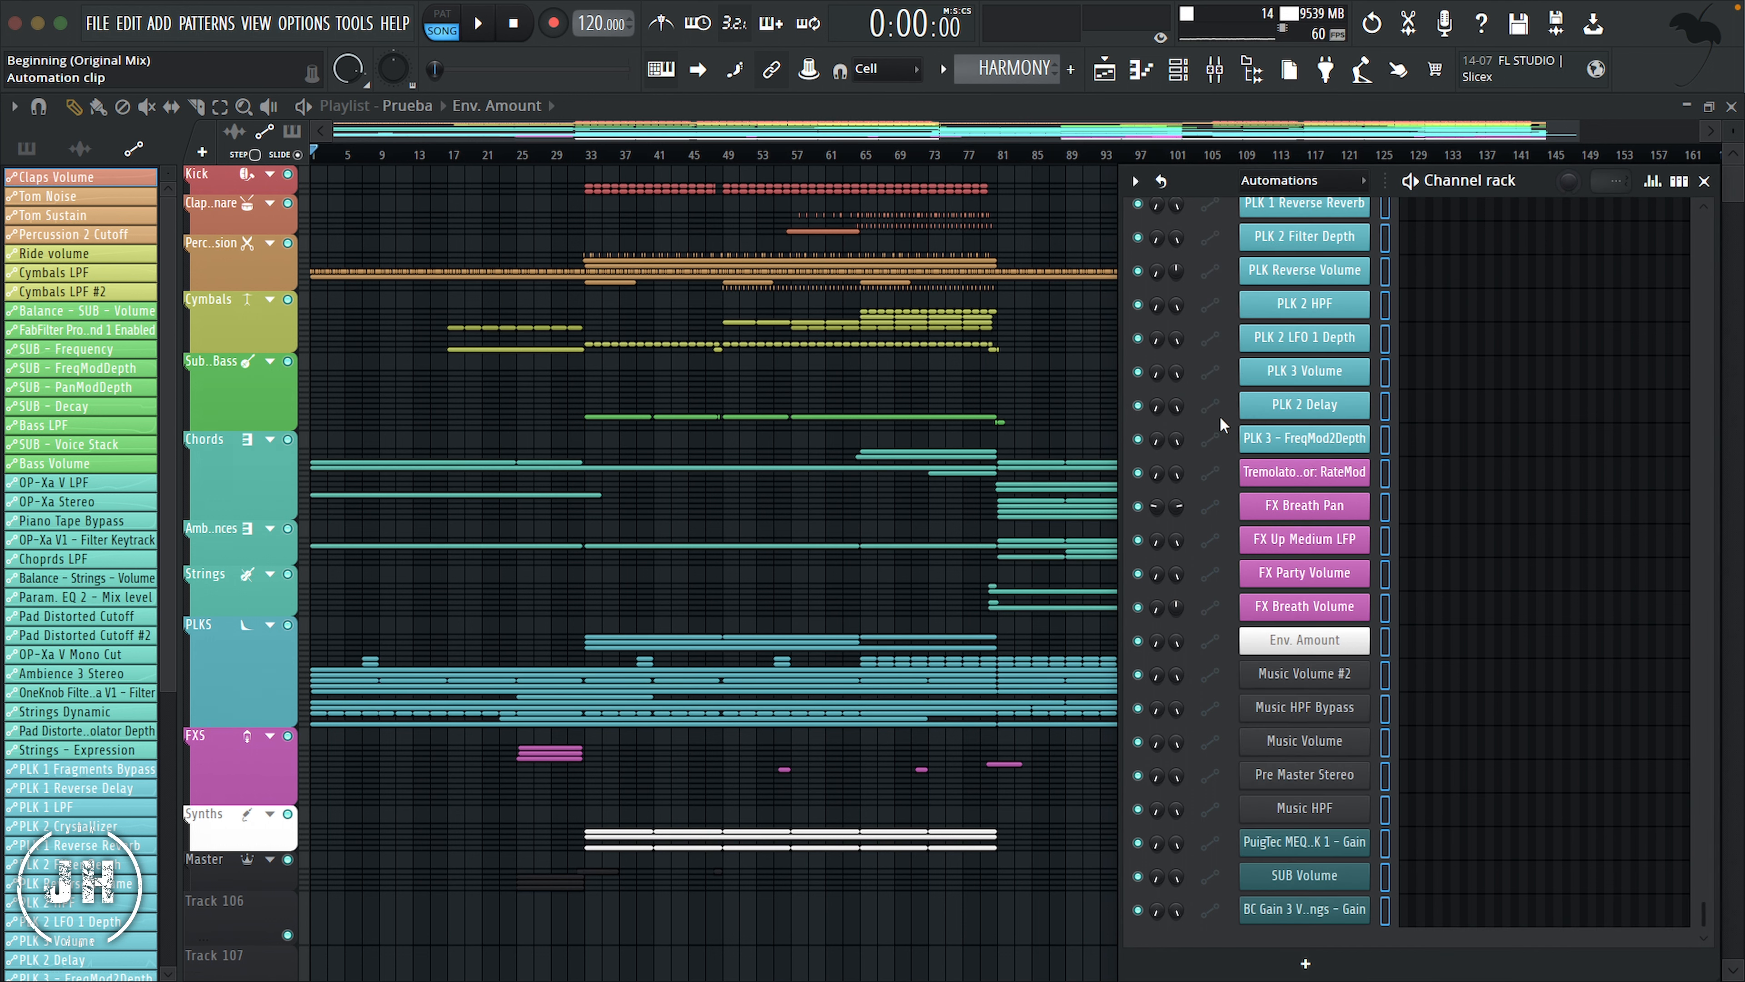
scroll(1328, 451, up, 1)
scroll(1328, 450, up, 1)
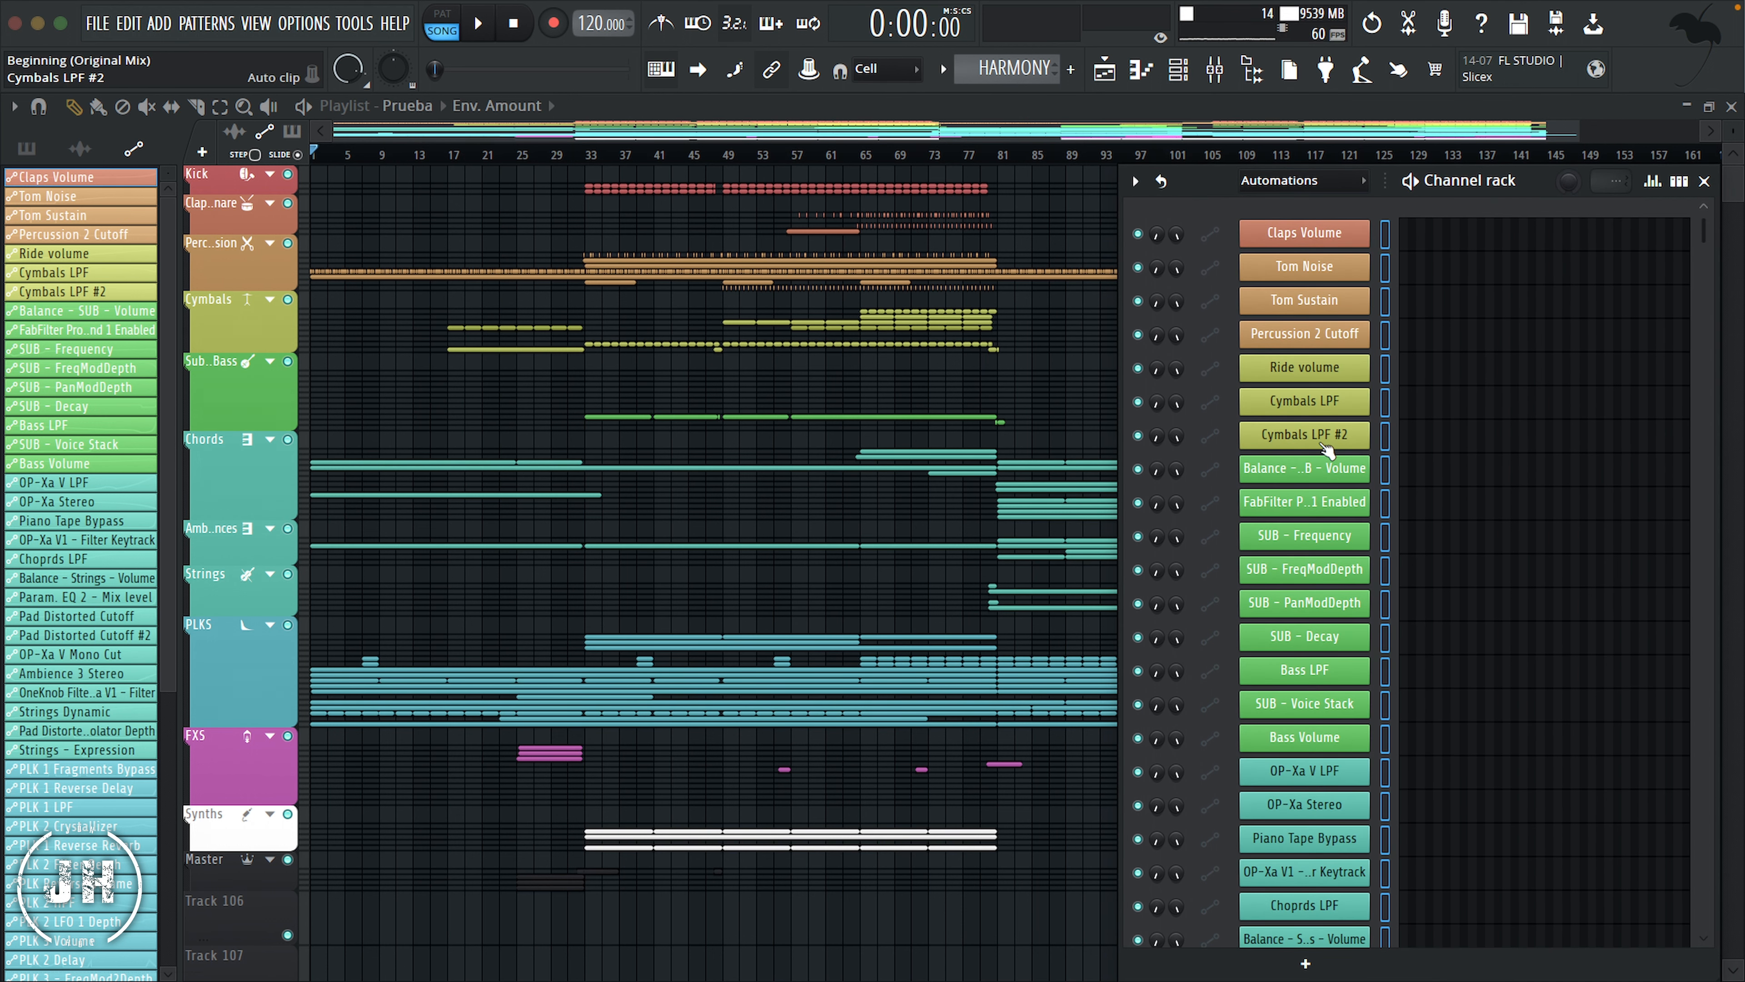
Step: Review the channels in the Unsorted, Drums, Synths and Automations filter groups, and close the Channel rack
click(1362, 181)
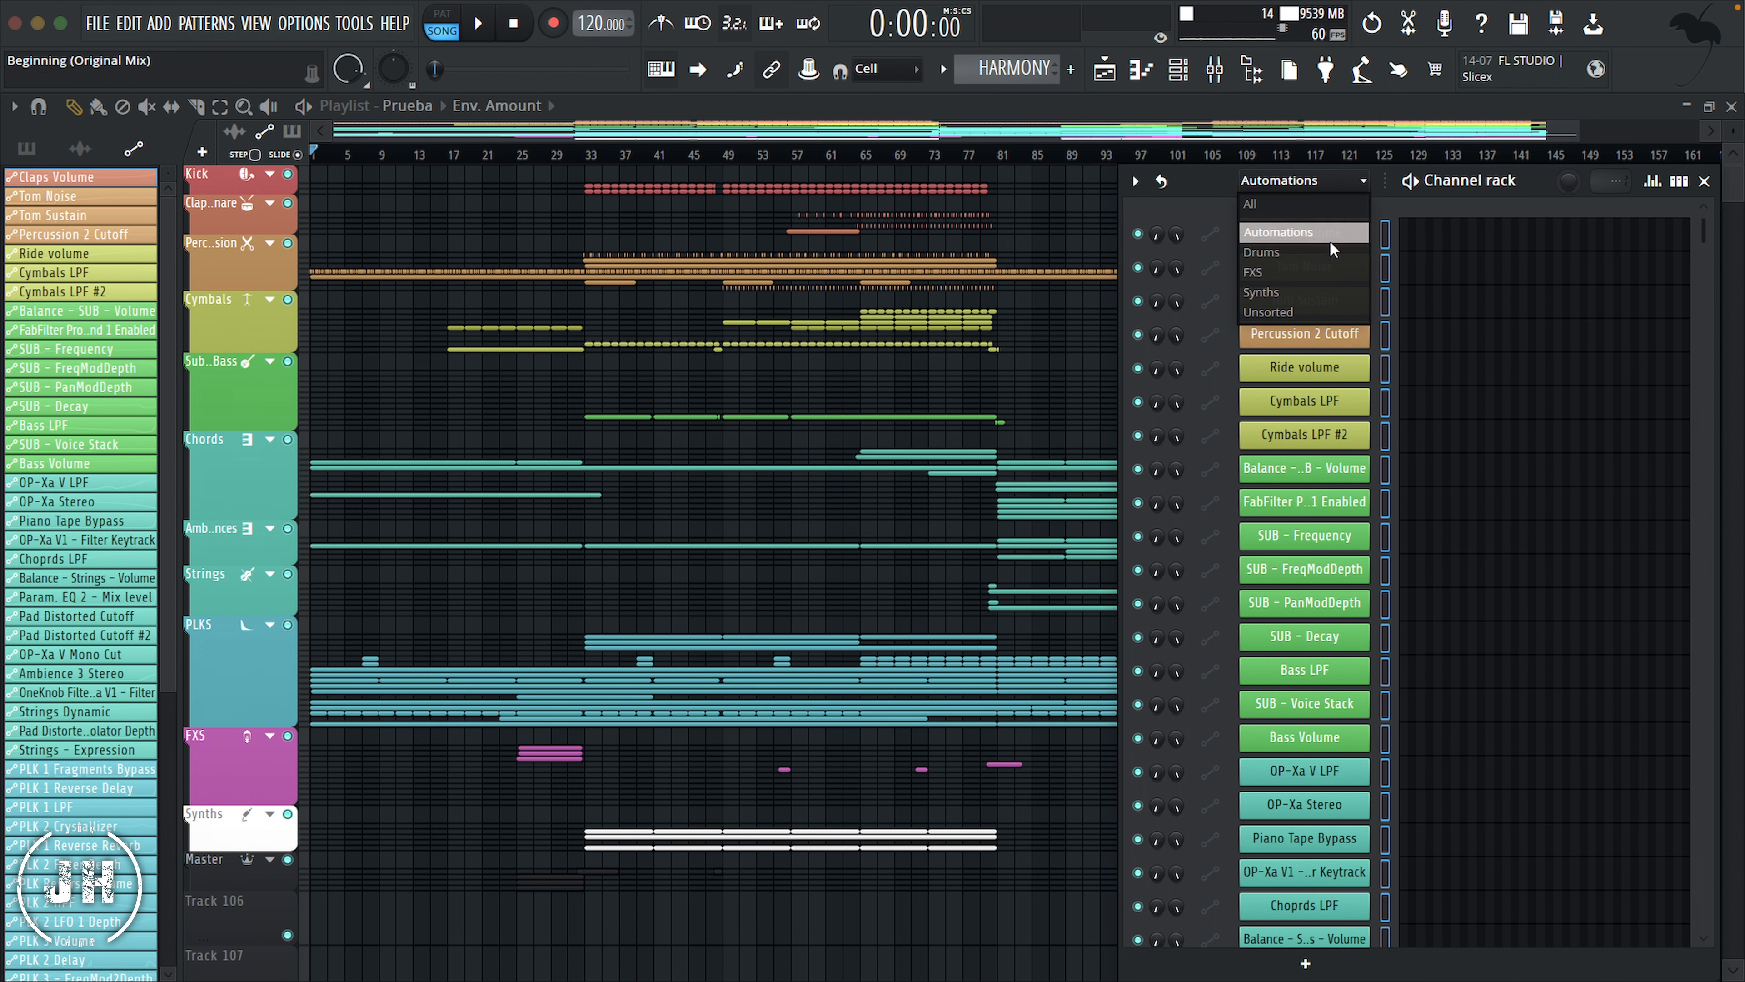
click(1286, 311)
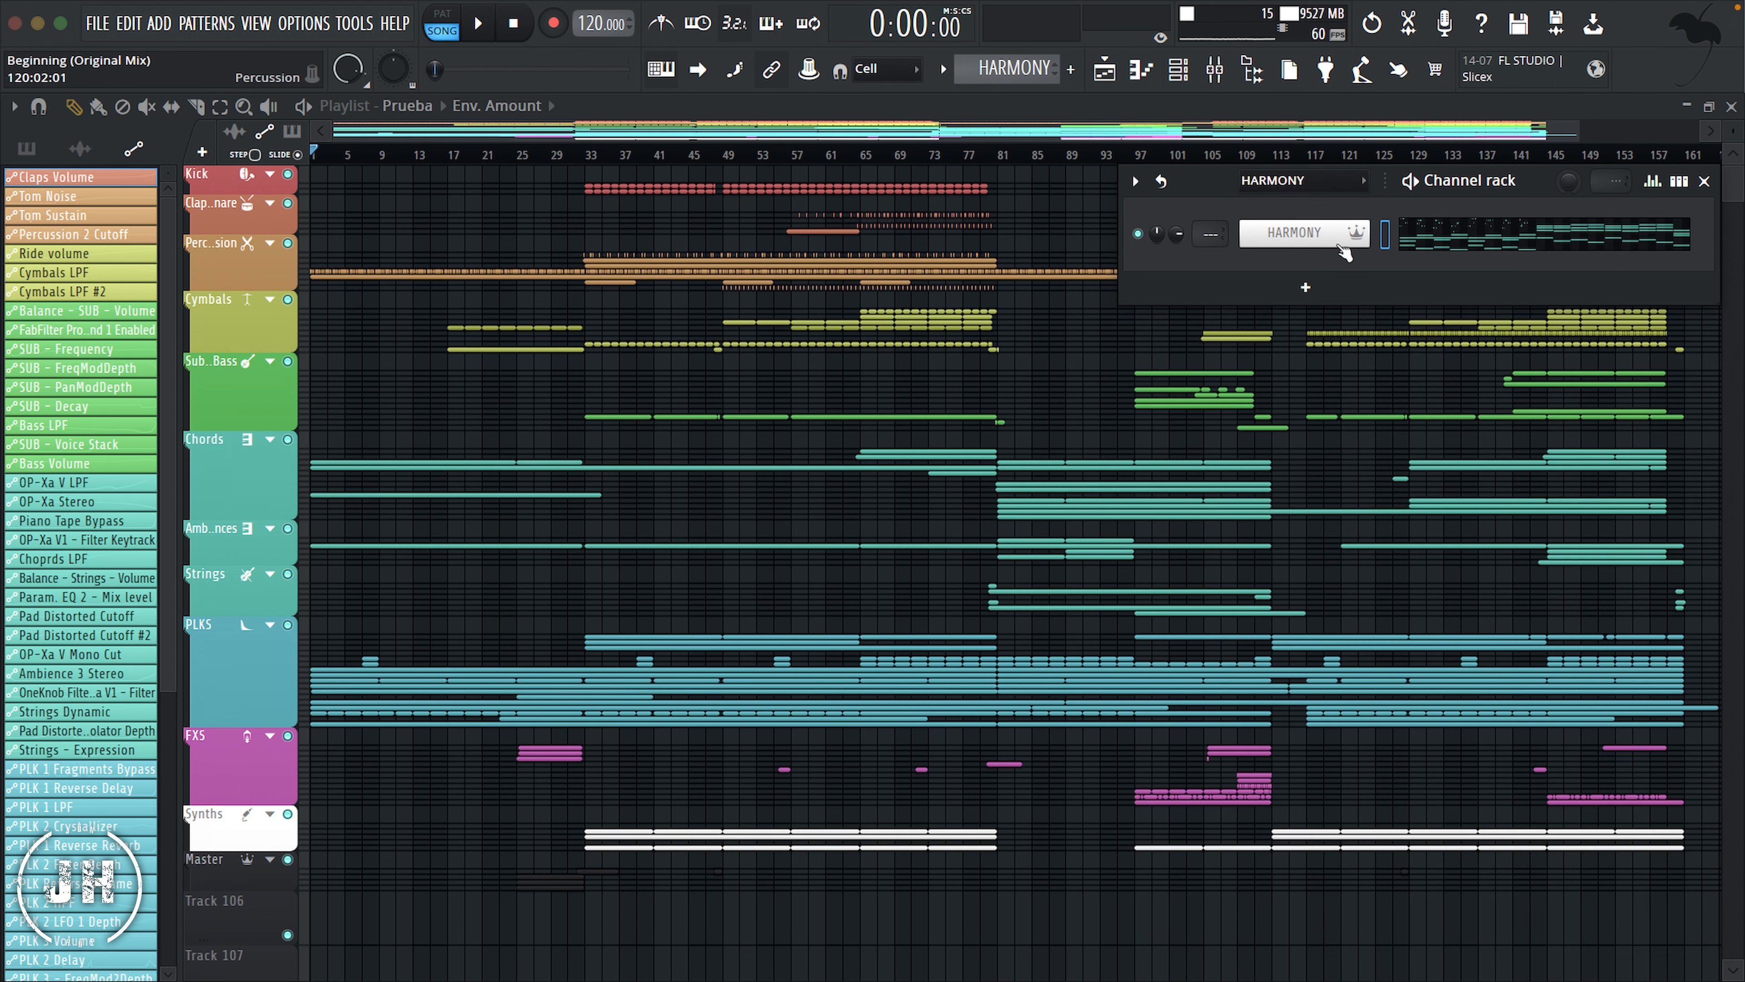
click(1361, 181)
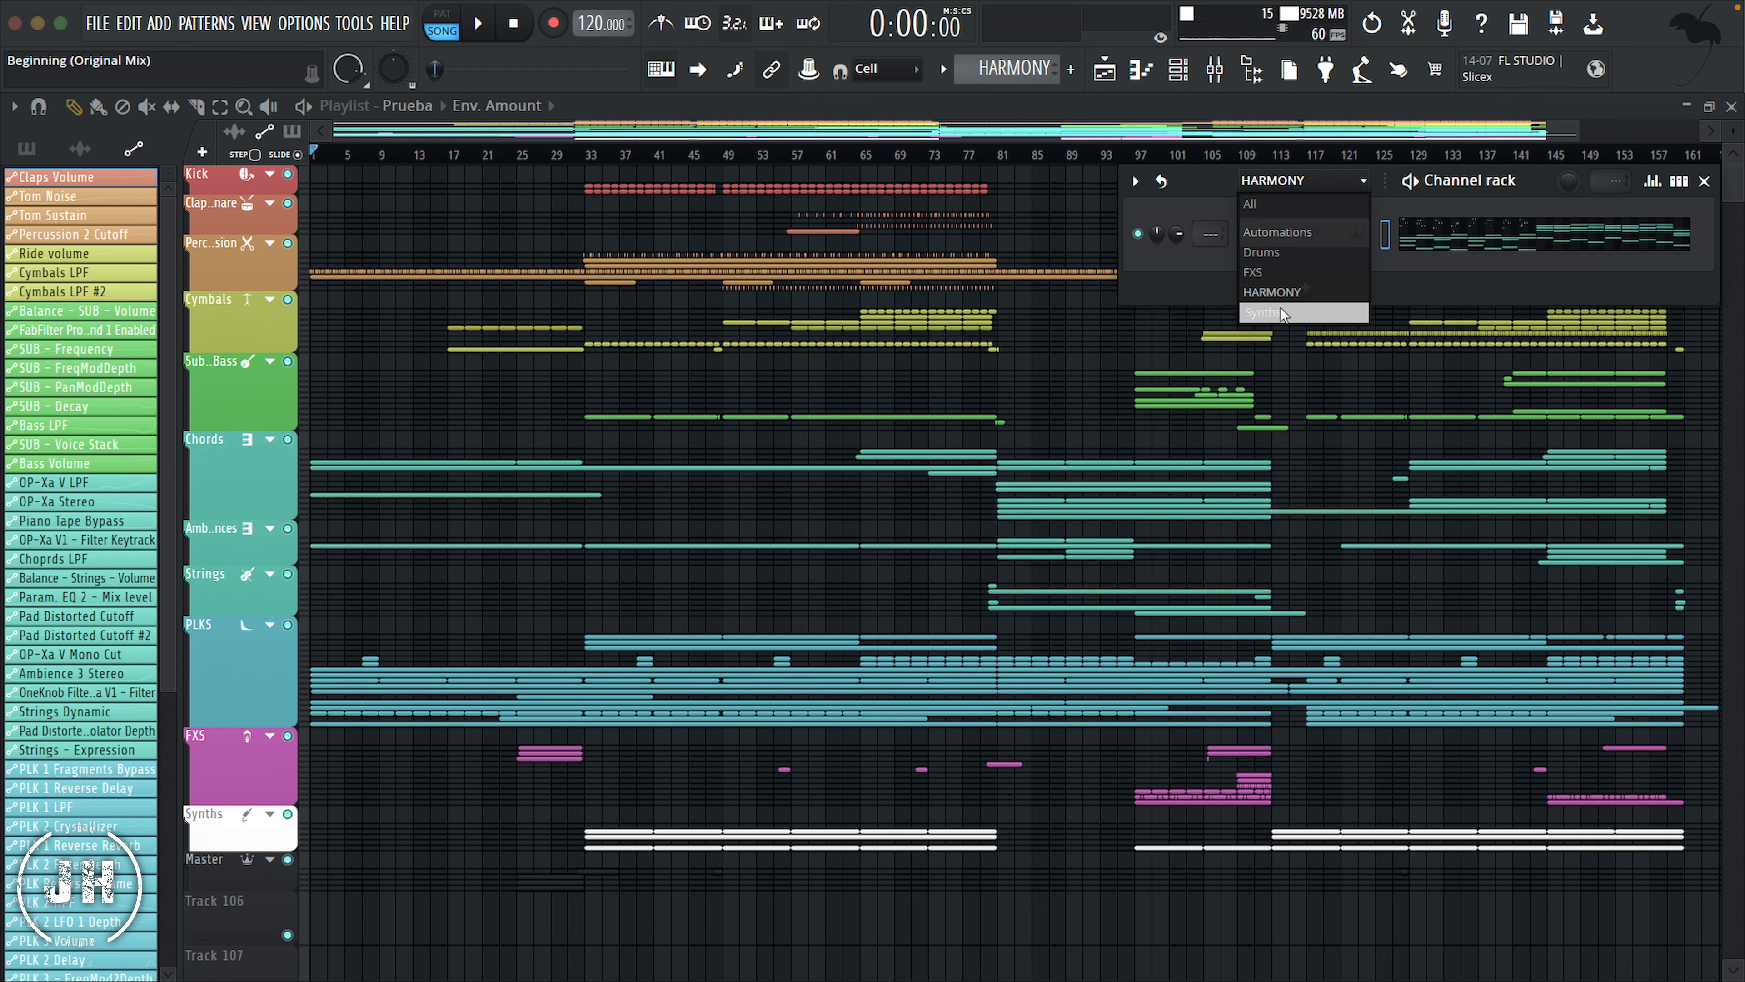
click(1263, 251)
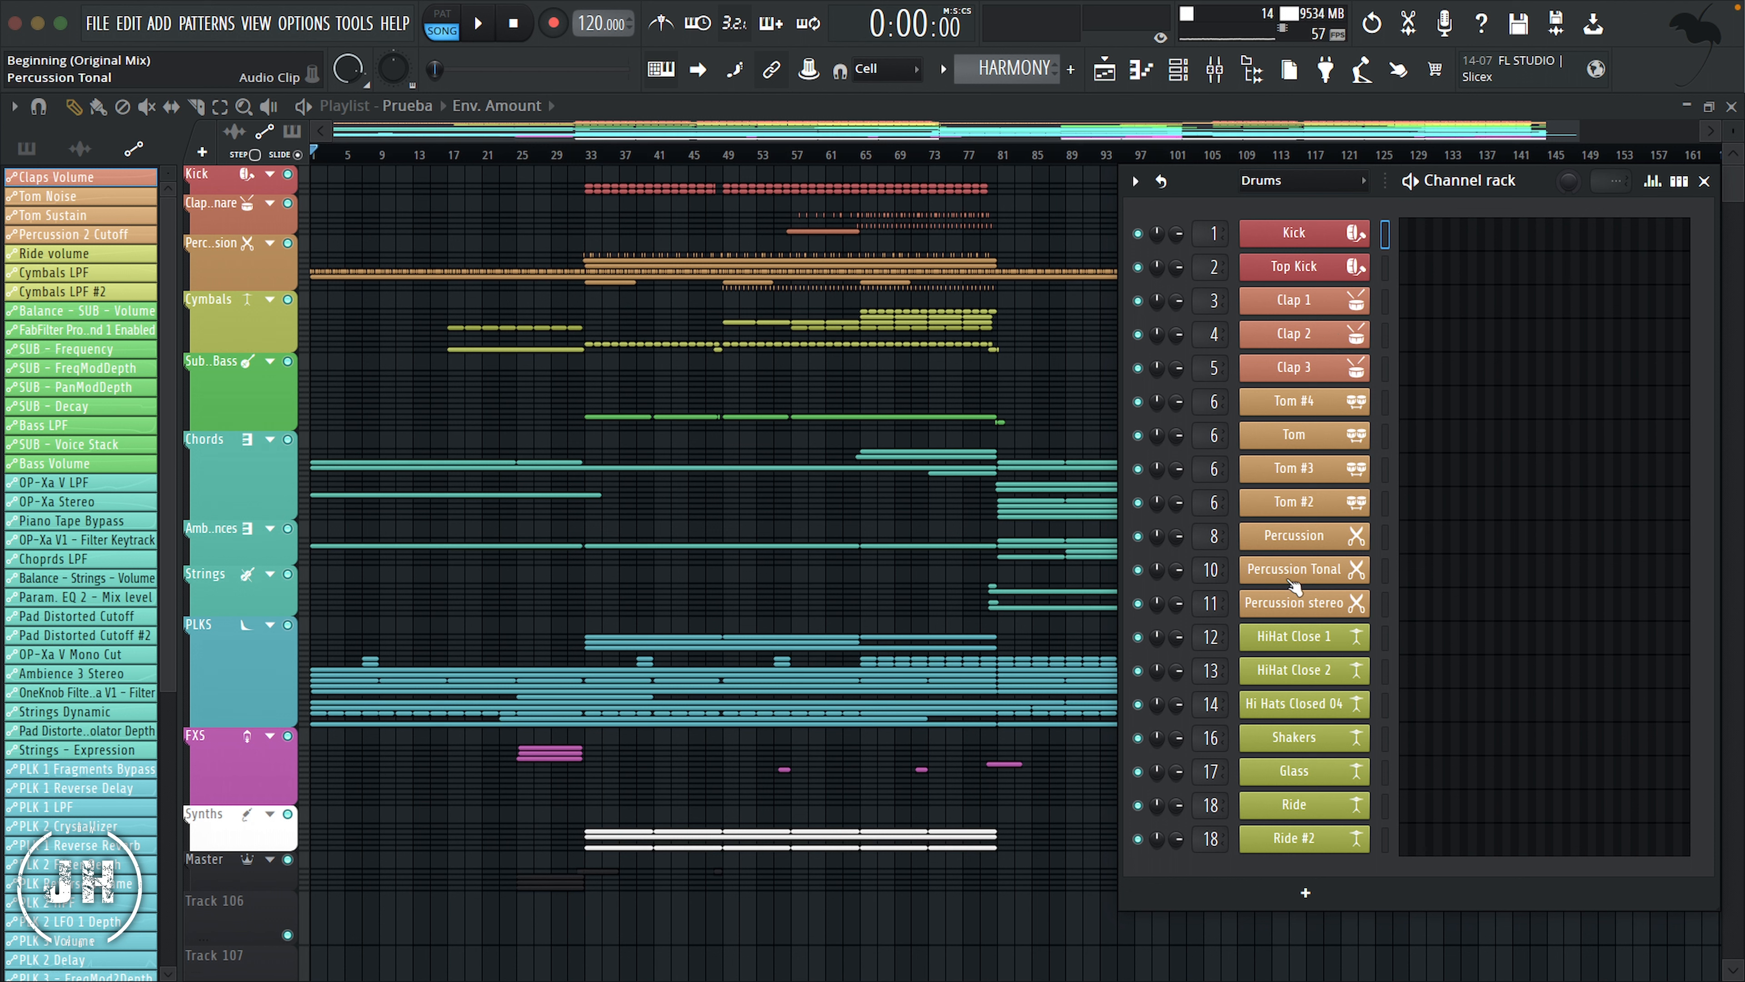
click(1353, 182)
click(1270, 312)
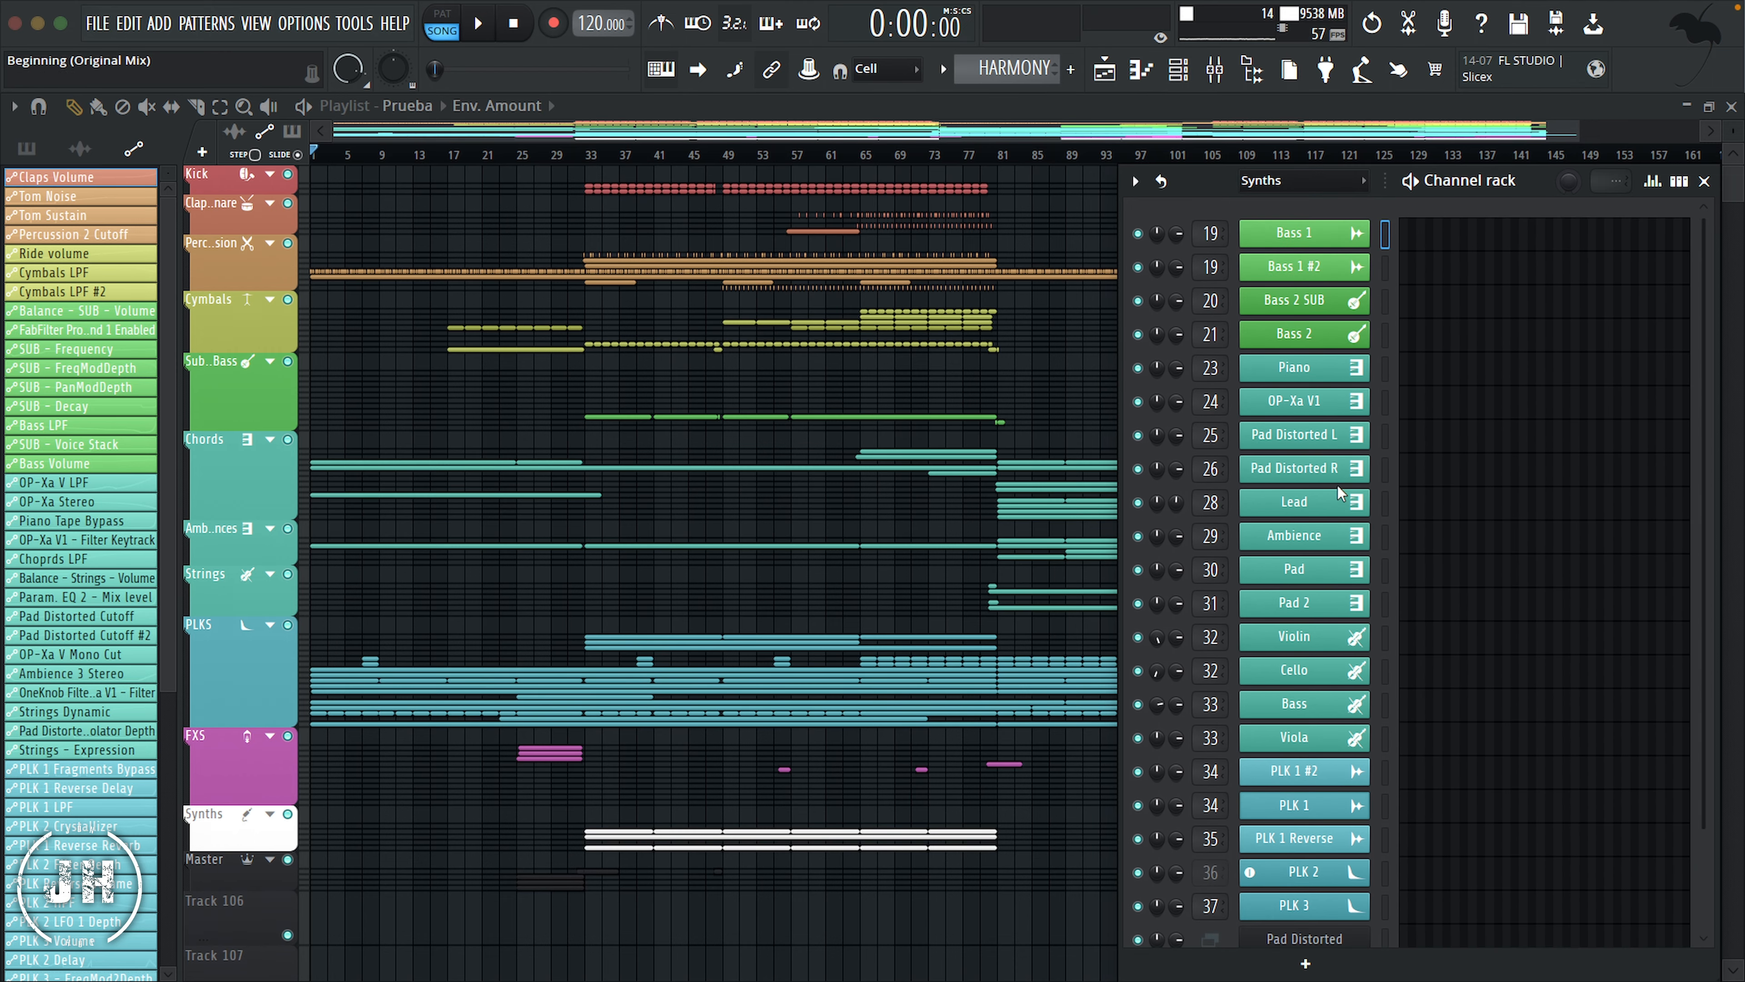
click(1339, 179)
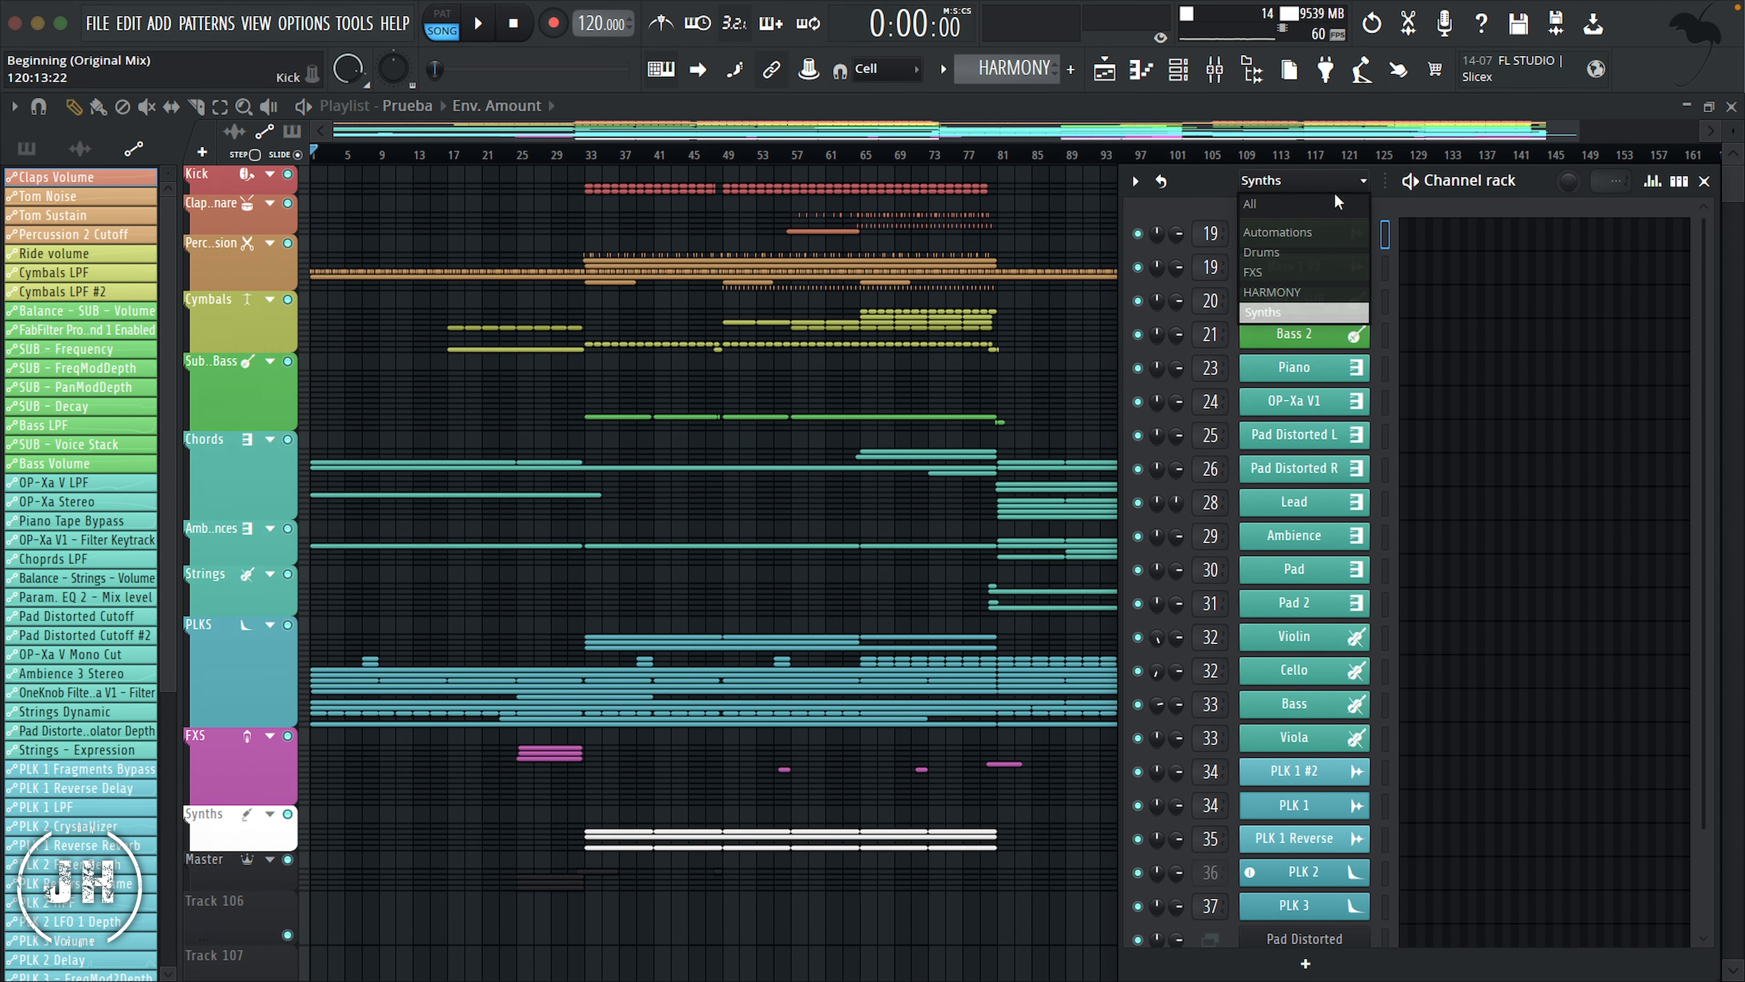
click(1307, 234)
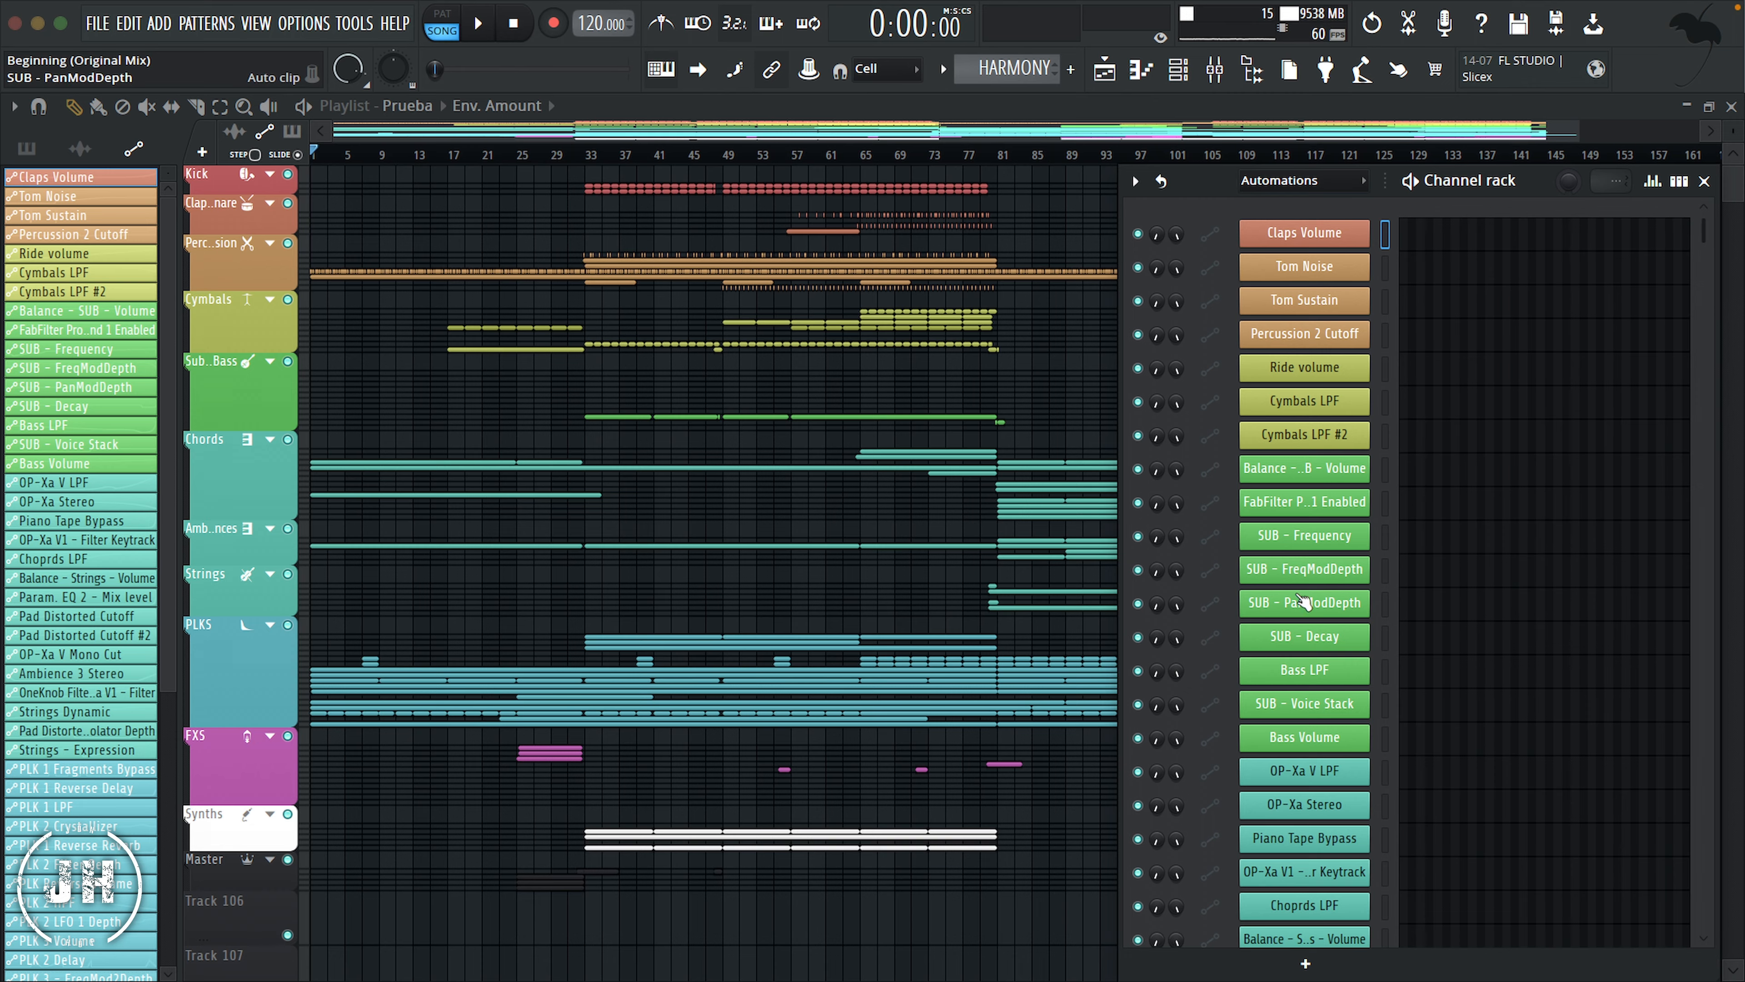
scroll(1304, 598, down, 8)
scroll(1305, 600, down, 3)
scroll(1305, 602, up, 11)
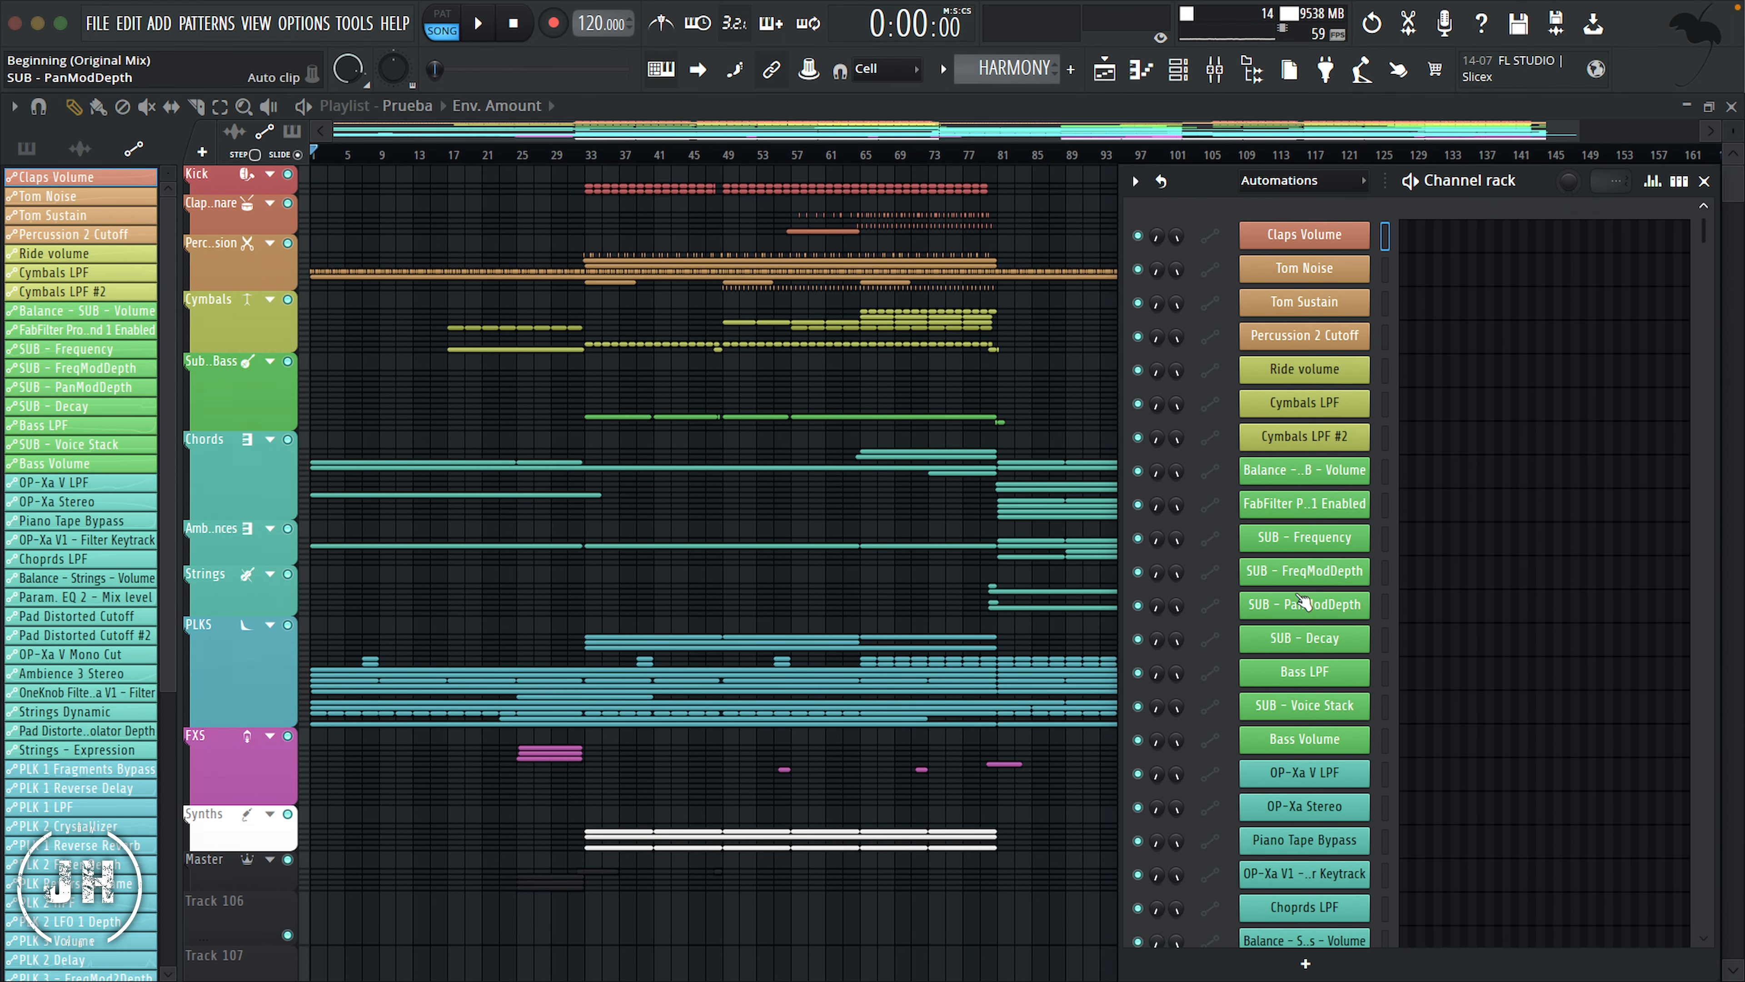
key(F6)
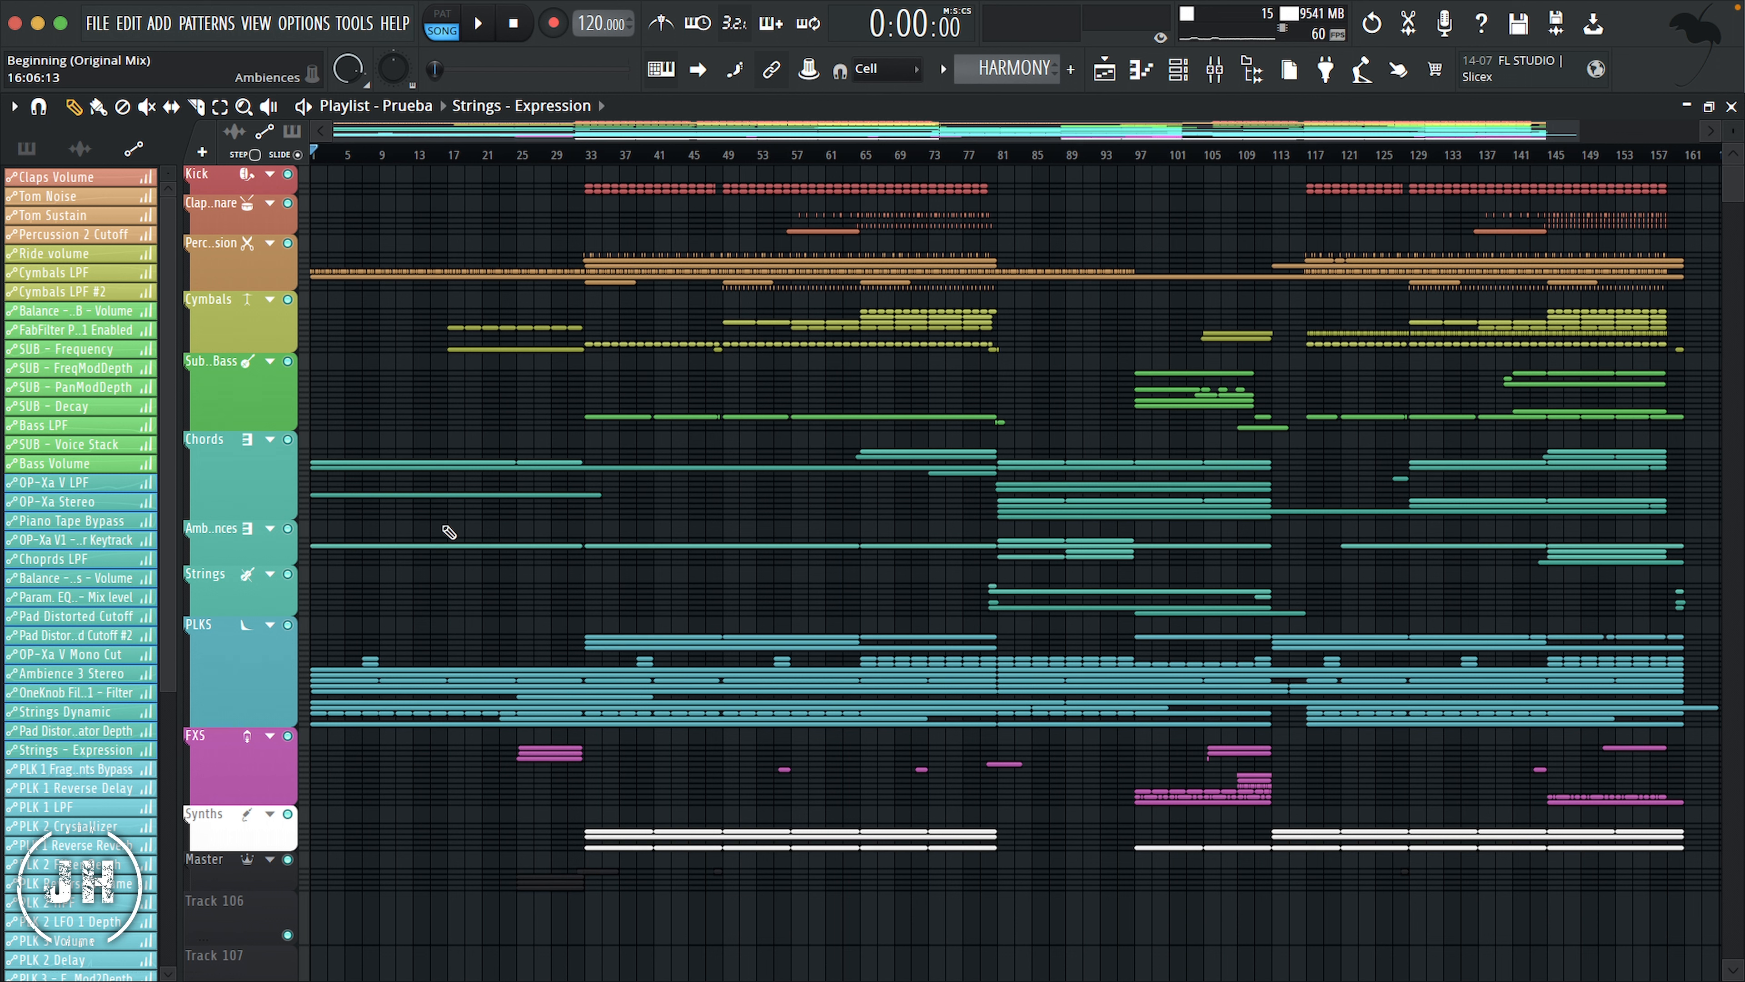
Step: Review the organization of the picker's patterns, audio clips and automation clips, the mixer tracks, and the Channel rack filter groups
click(27, 148)
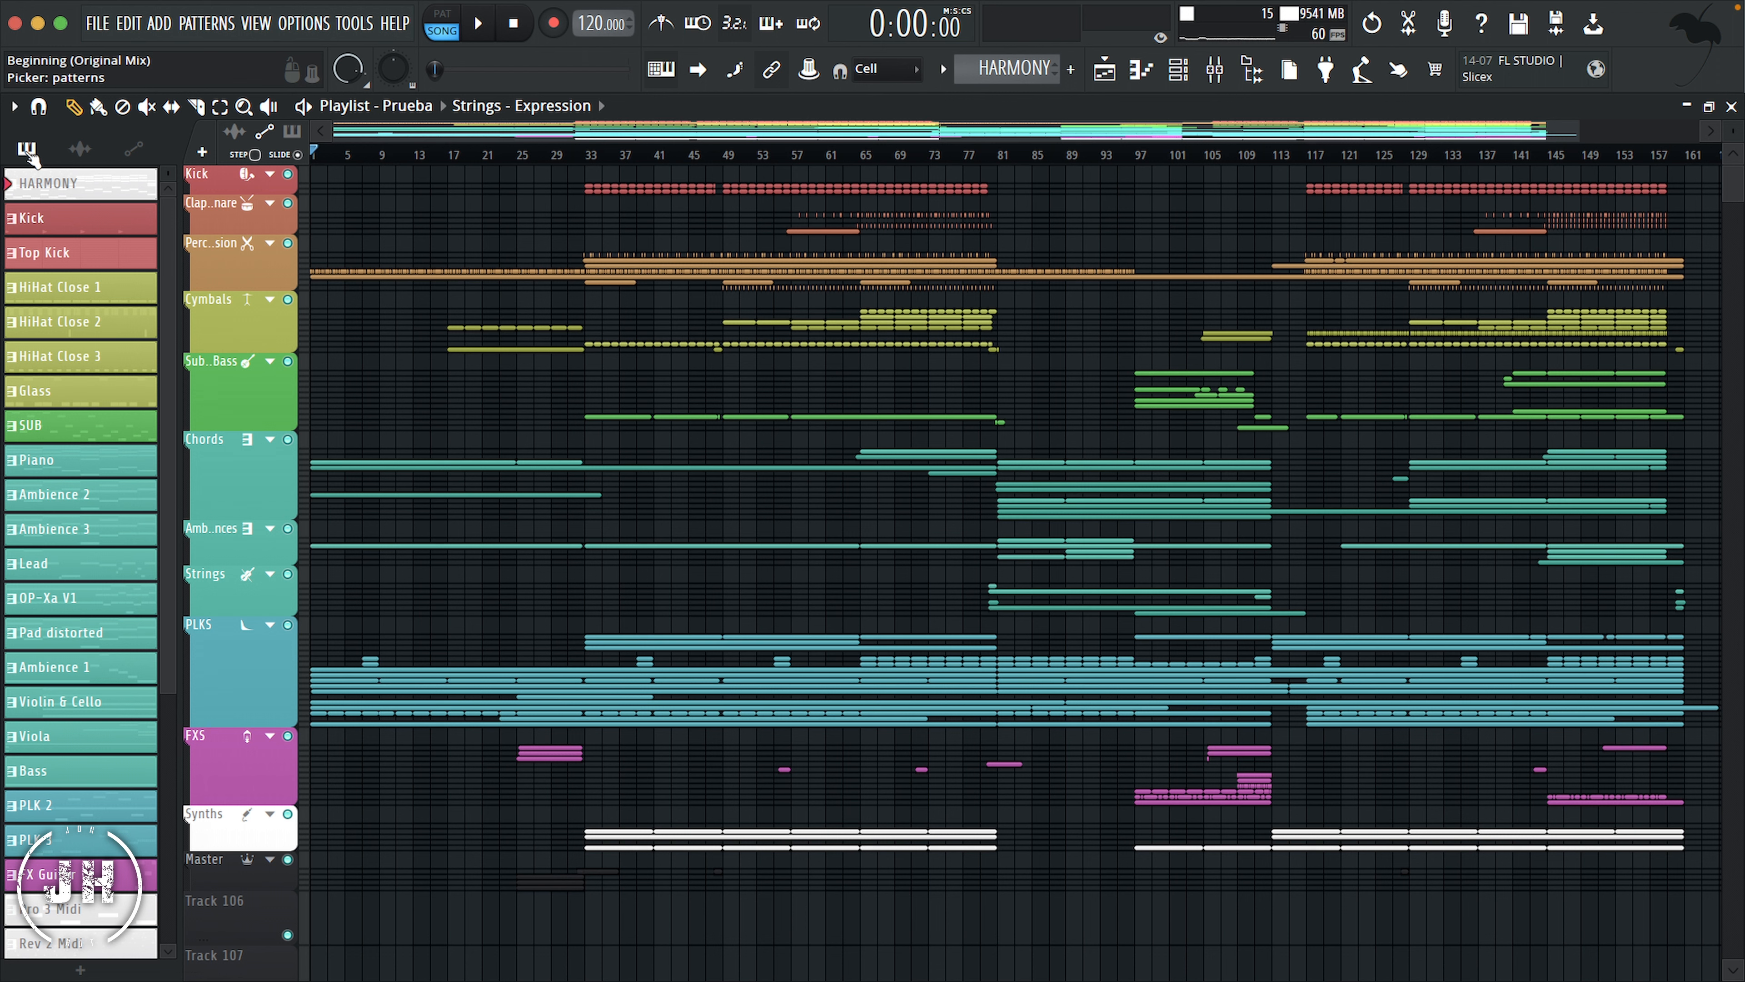
click(81, 150)
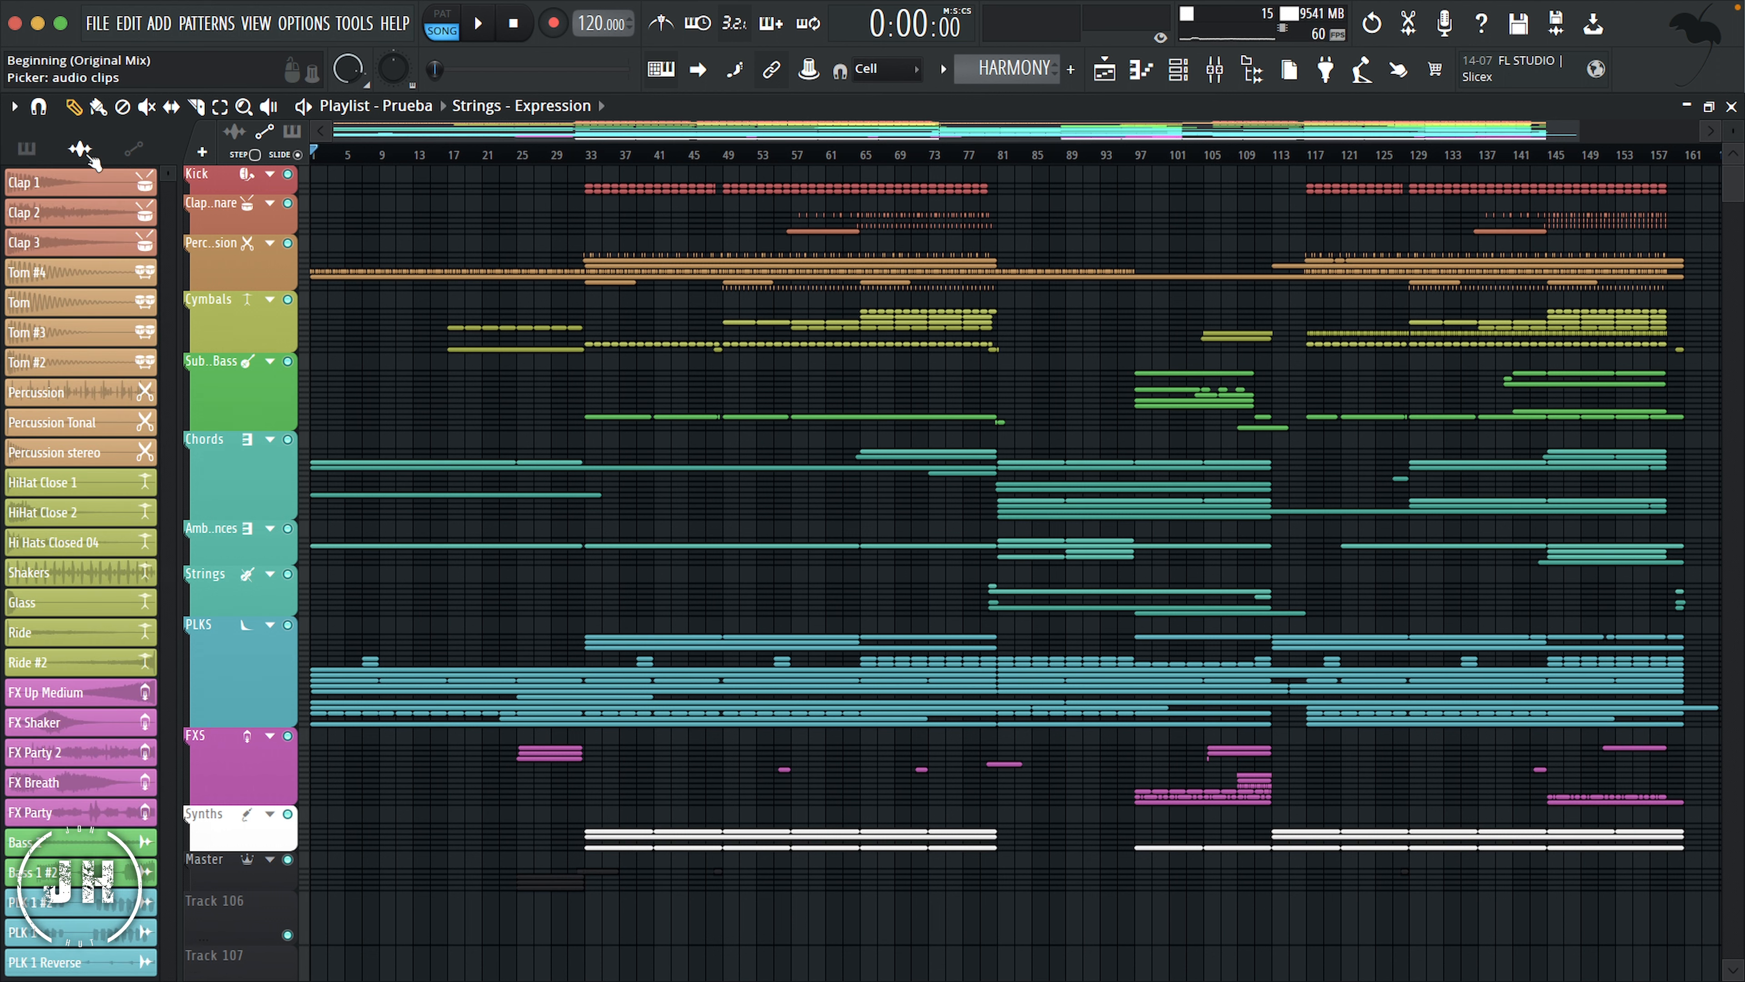
click(137, 152)
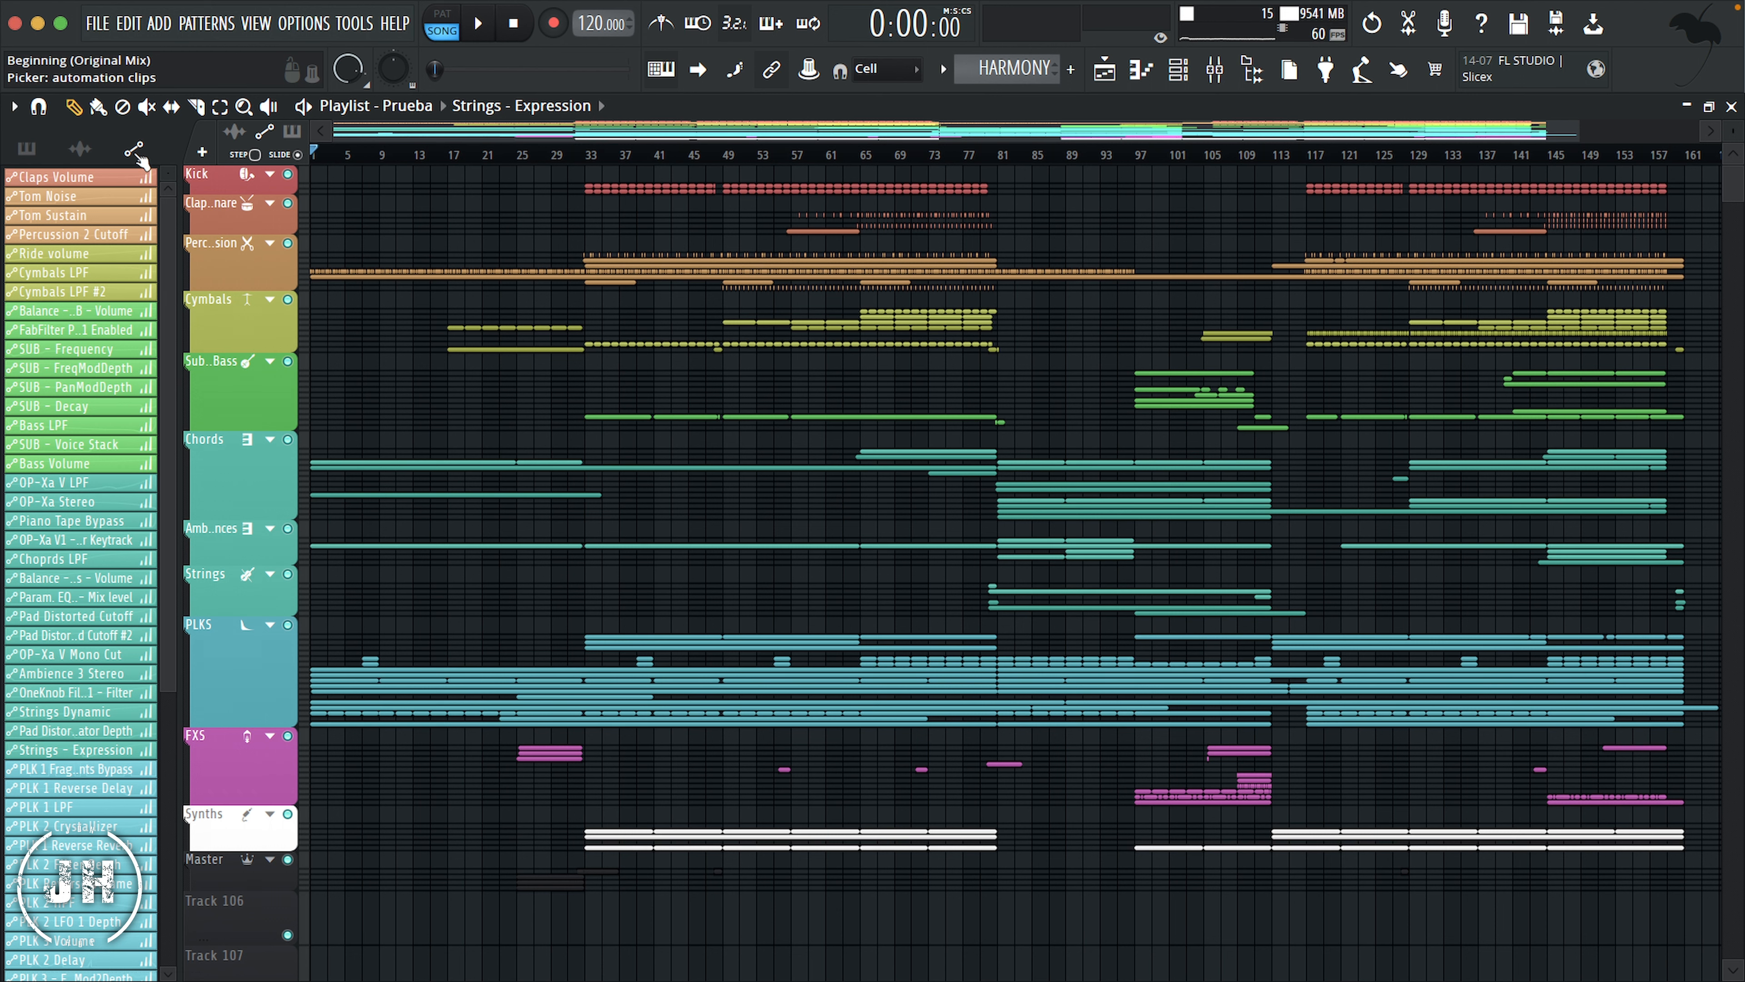
key(F9)
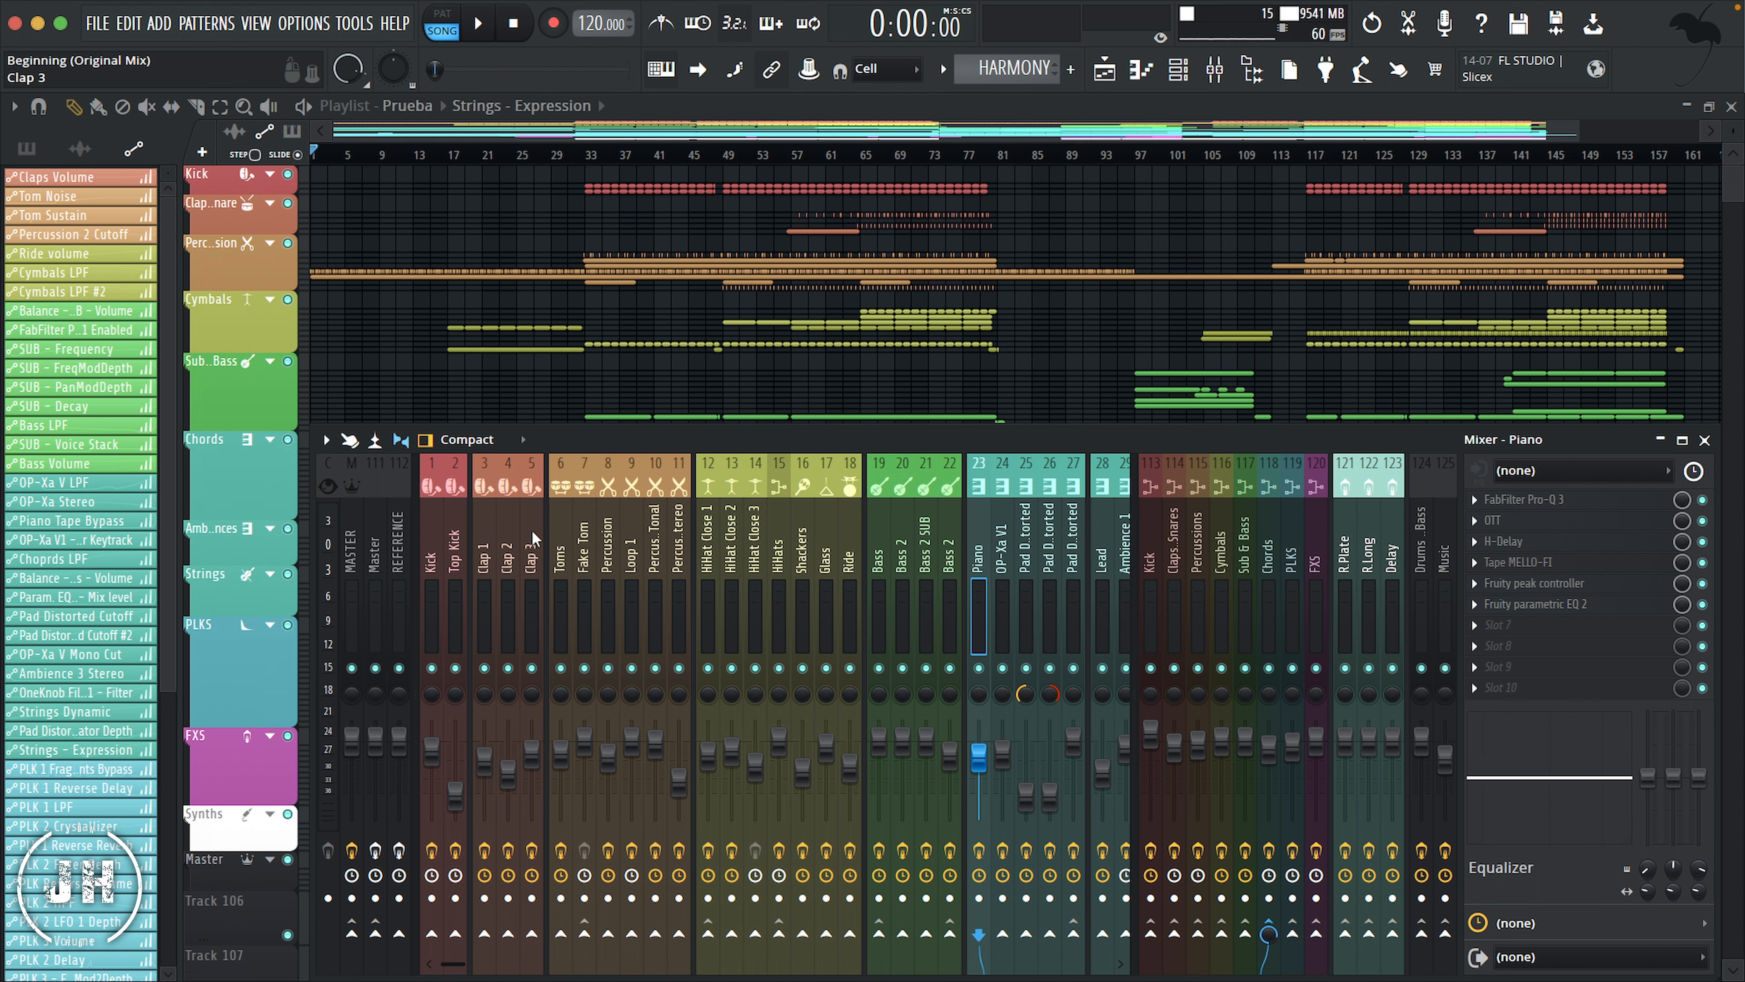
key(F9)
key(F6)
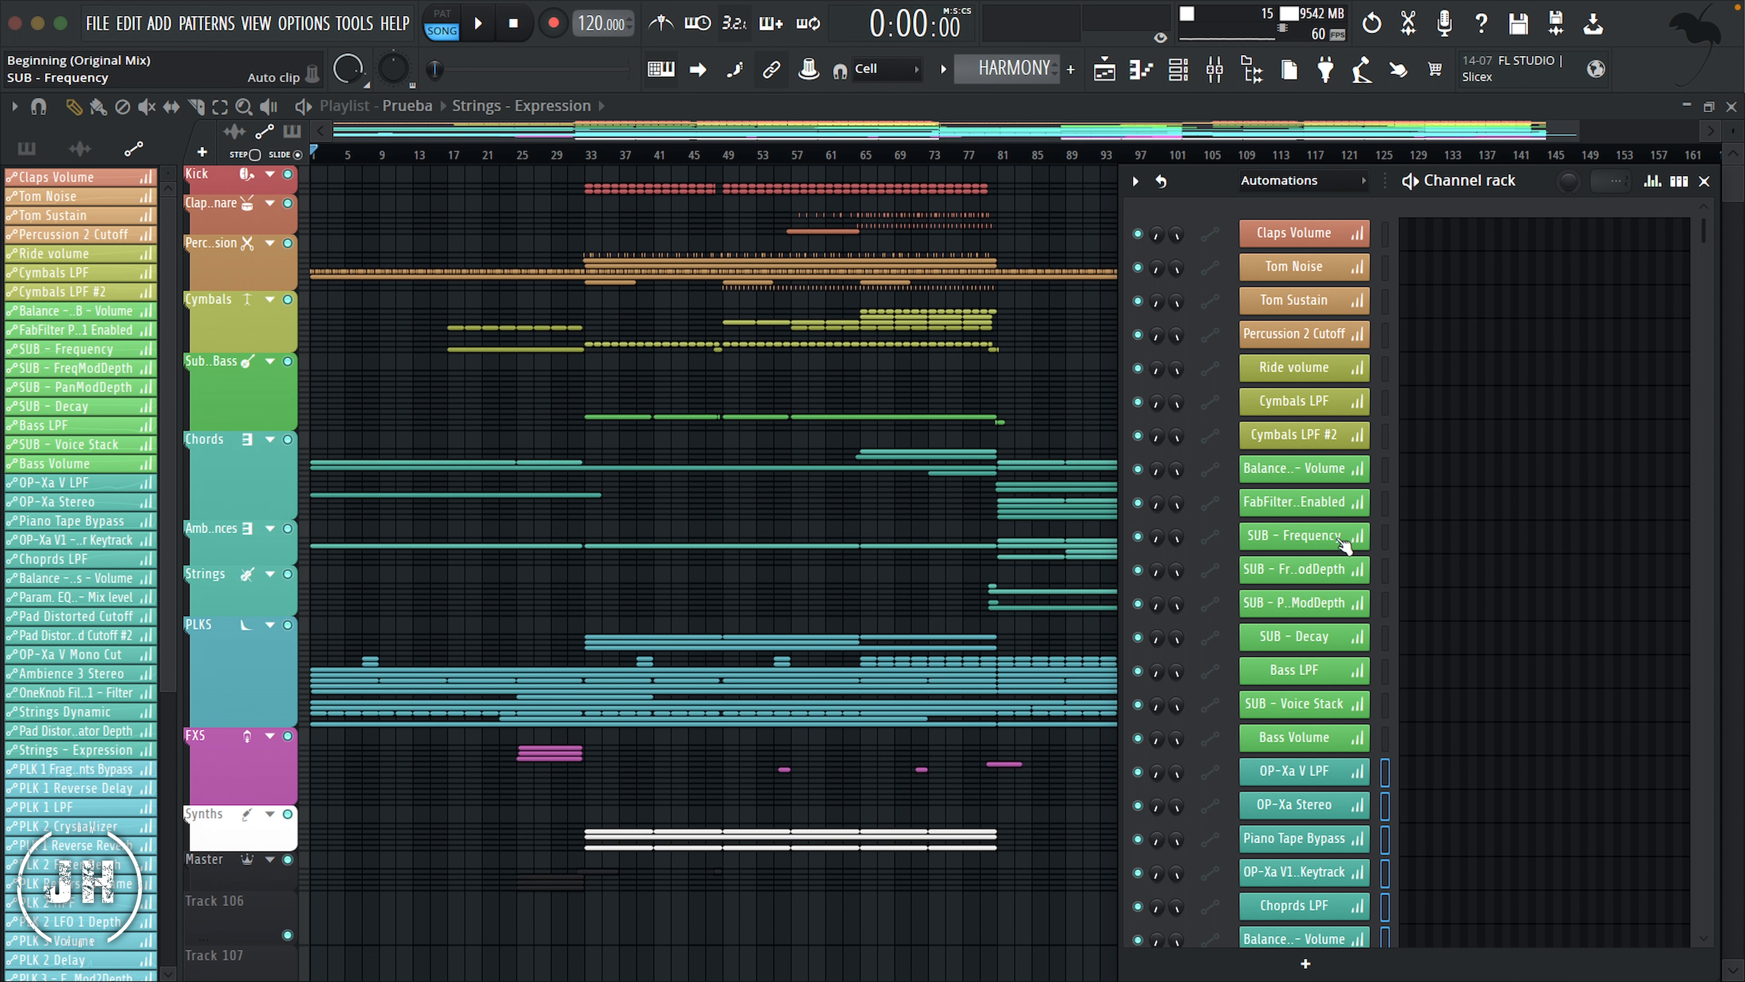
key(Page_Down)
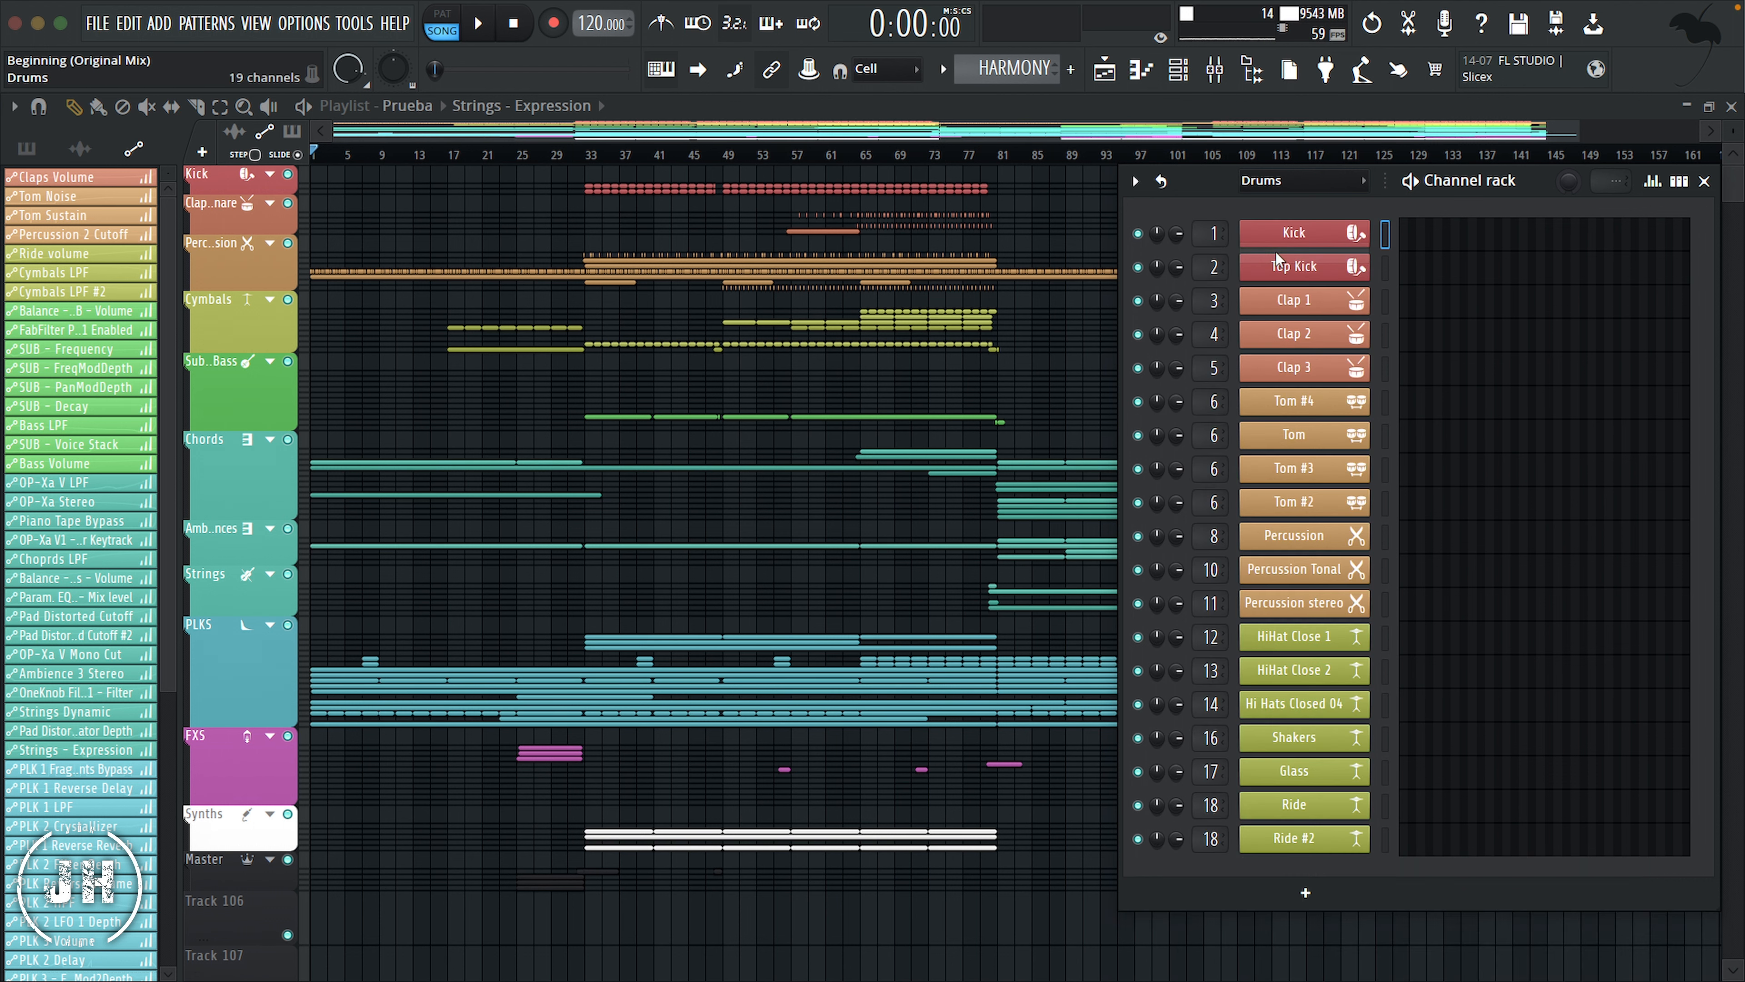
key(Page_Down)
key(Page_Down)
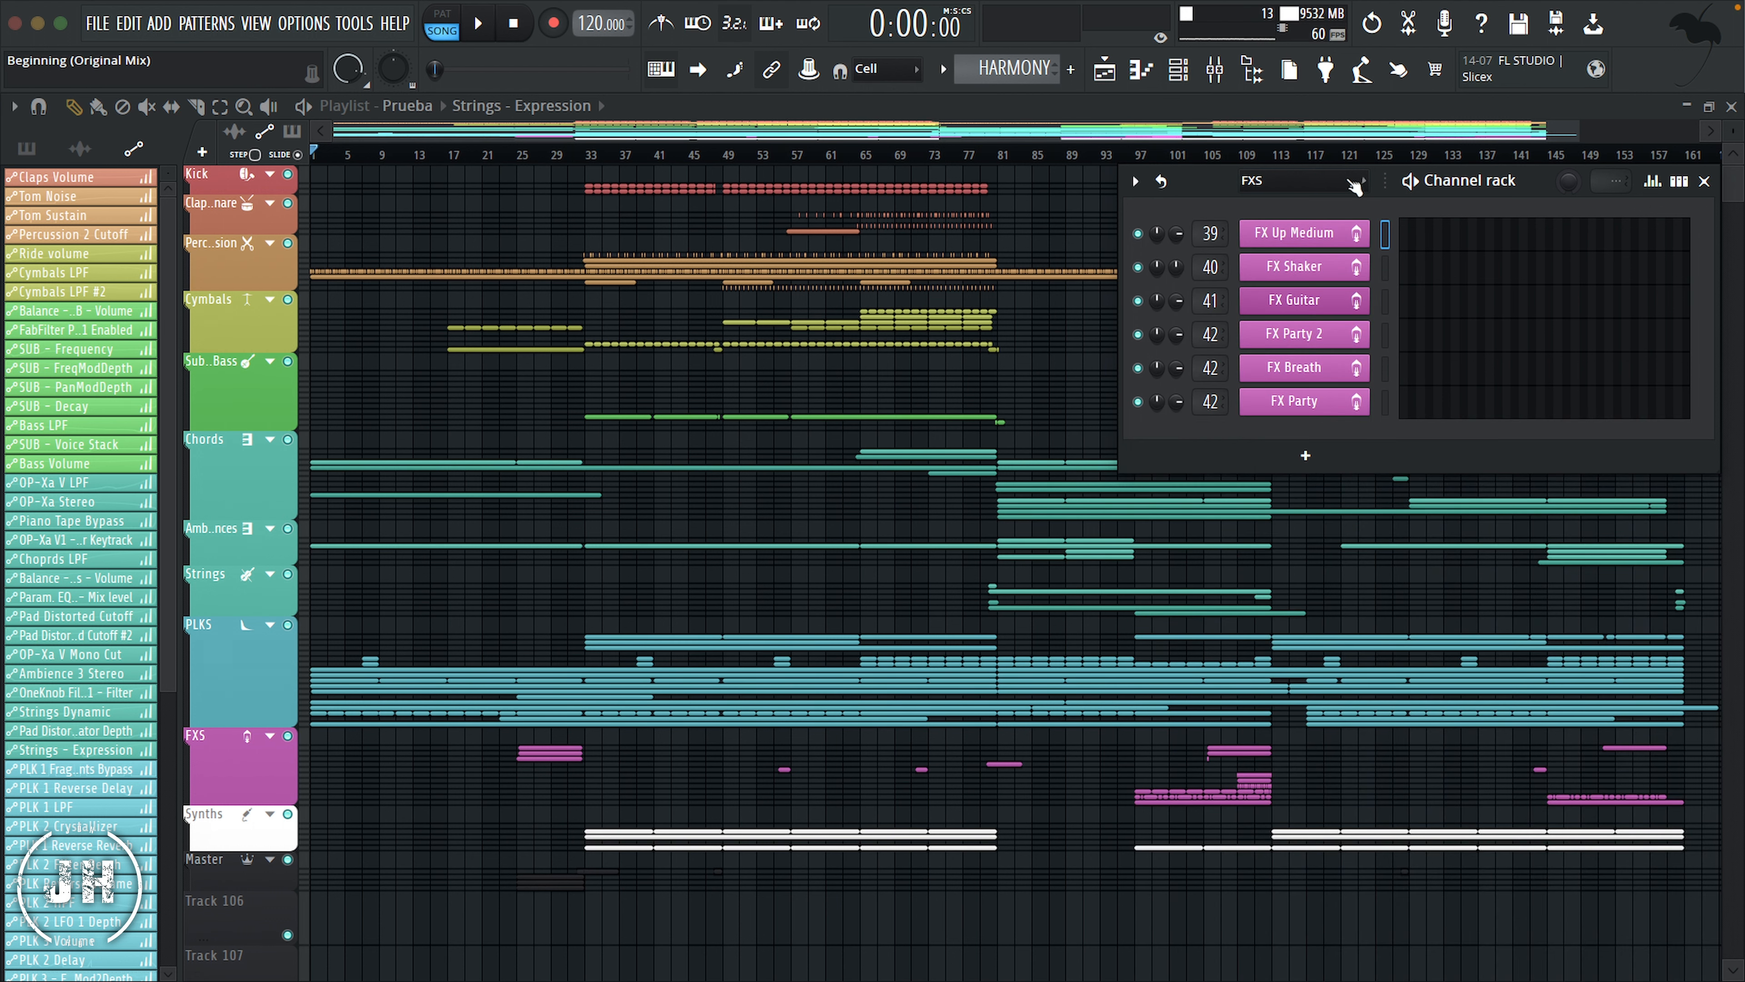
key(Page_Down)
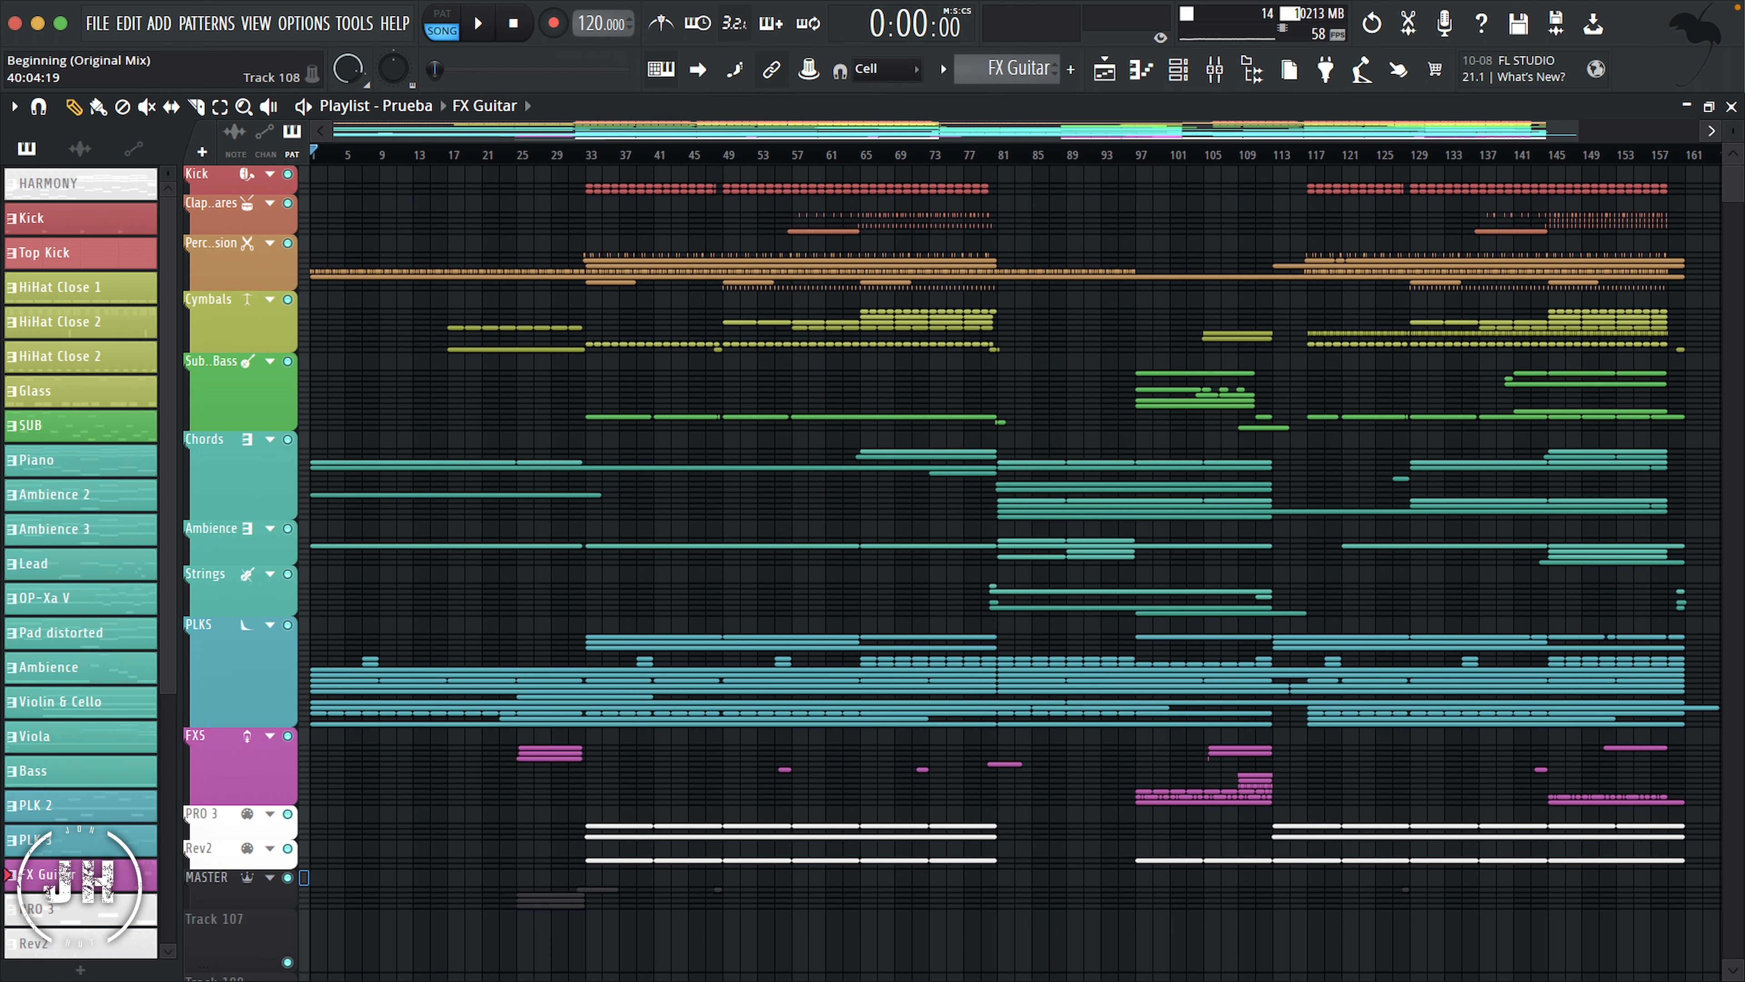
Step: Add a time marker named Drop 1 at bar 33 of the playlist
click(588, 155)
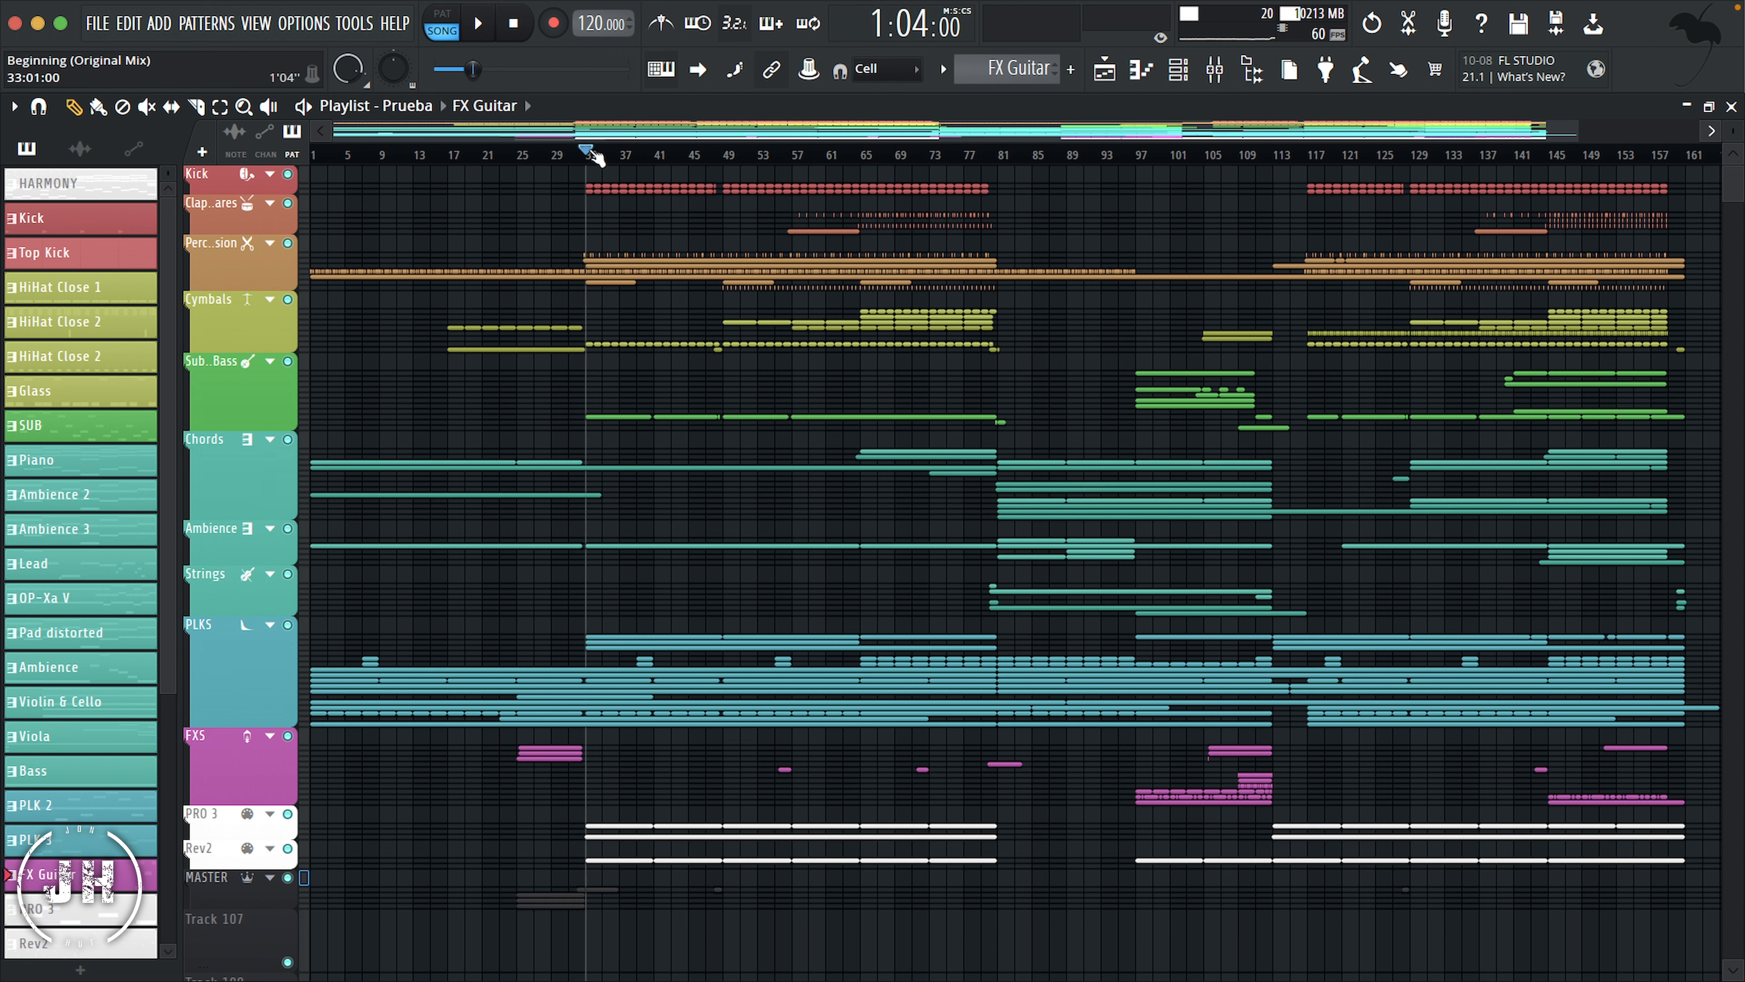
click(14, 108)
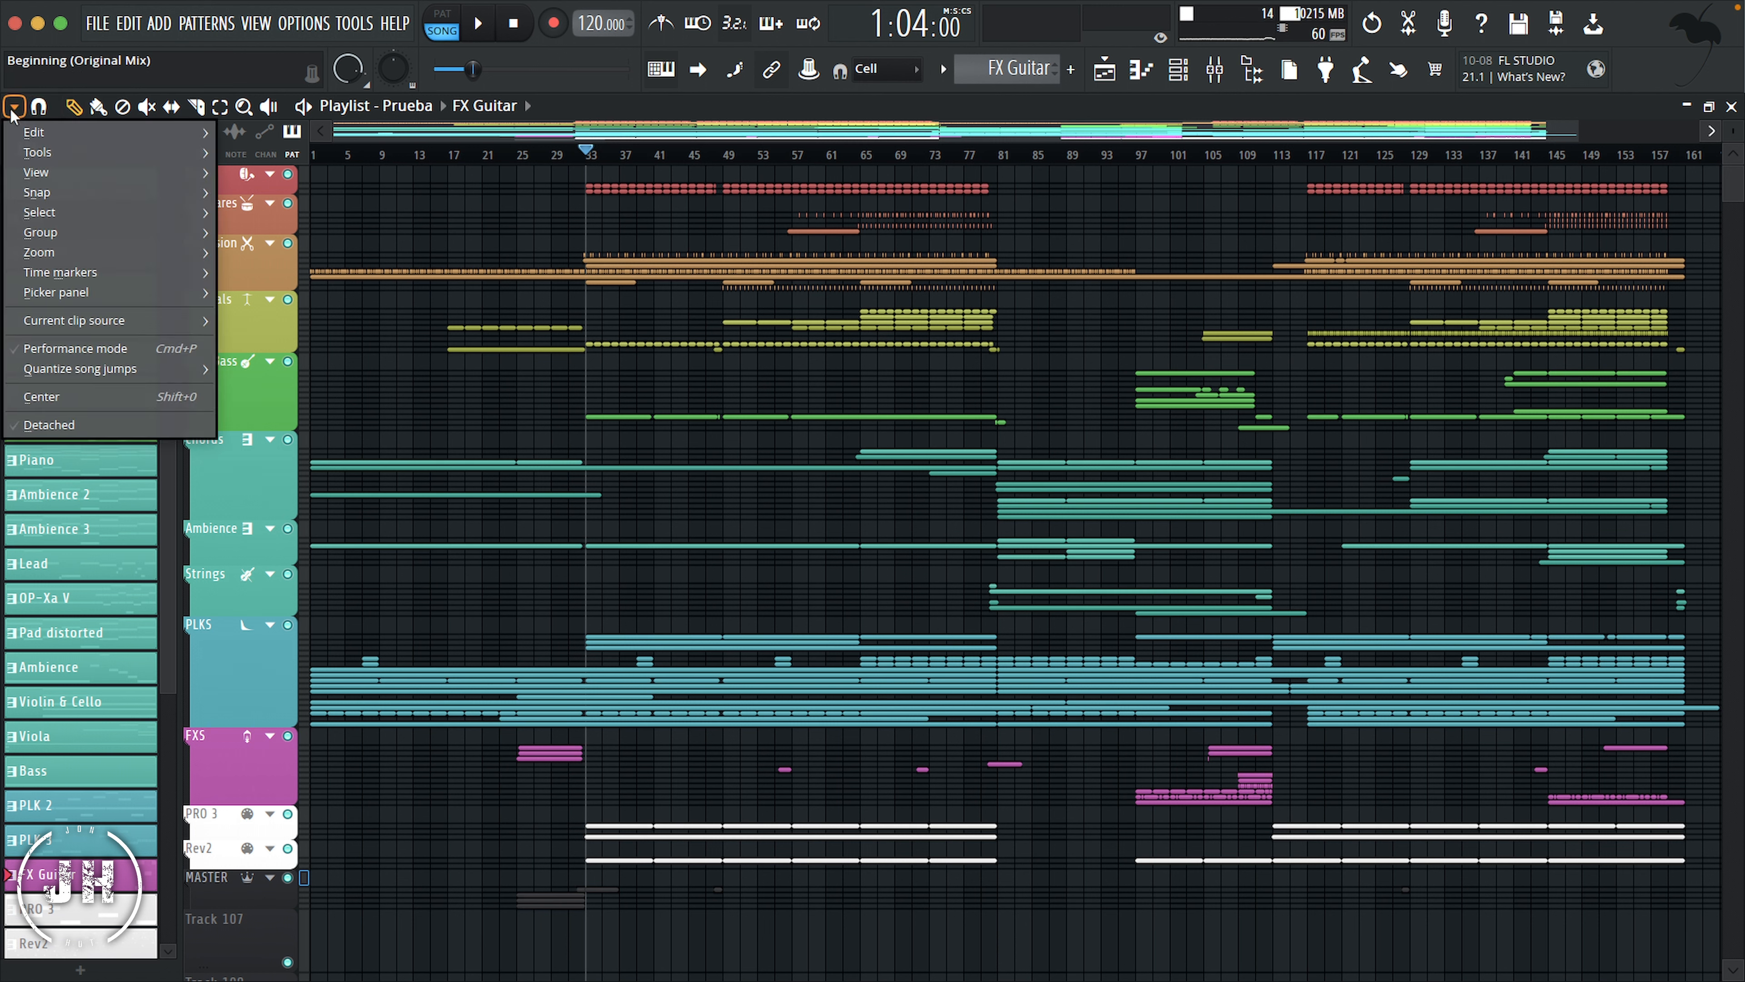
mouse_move(97, 275)
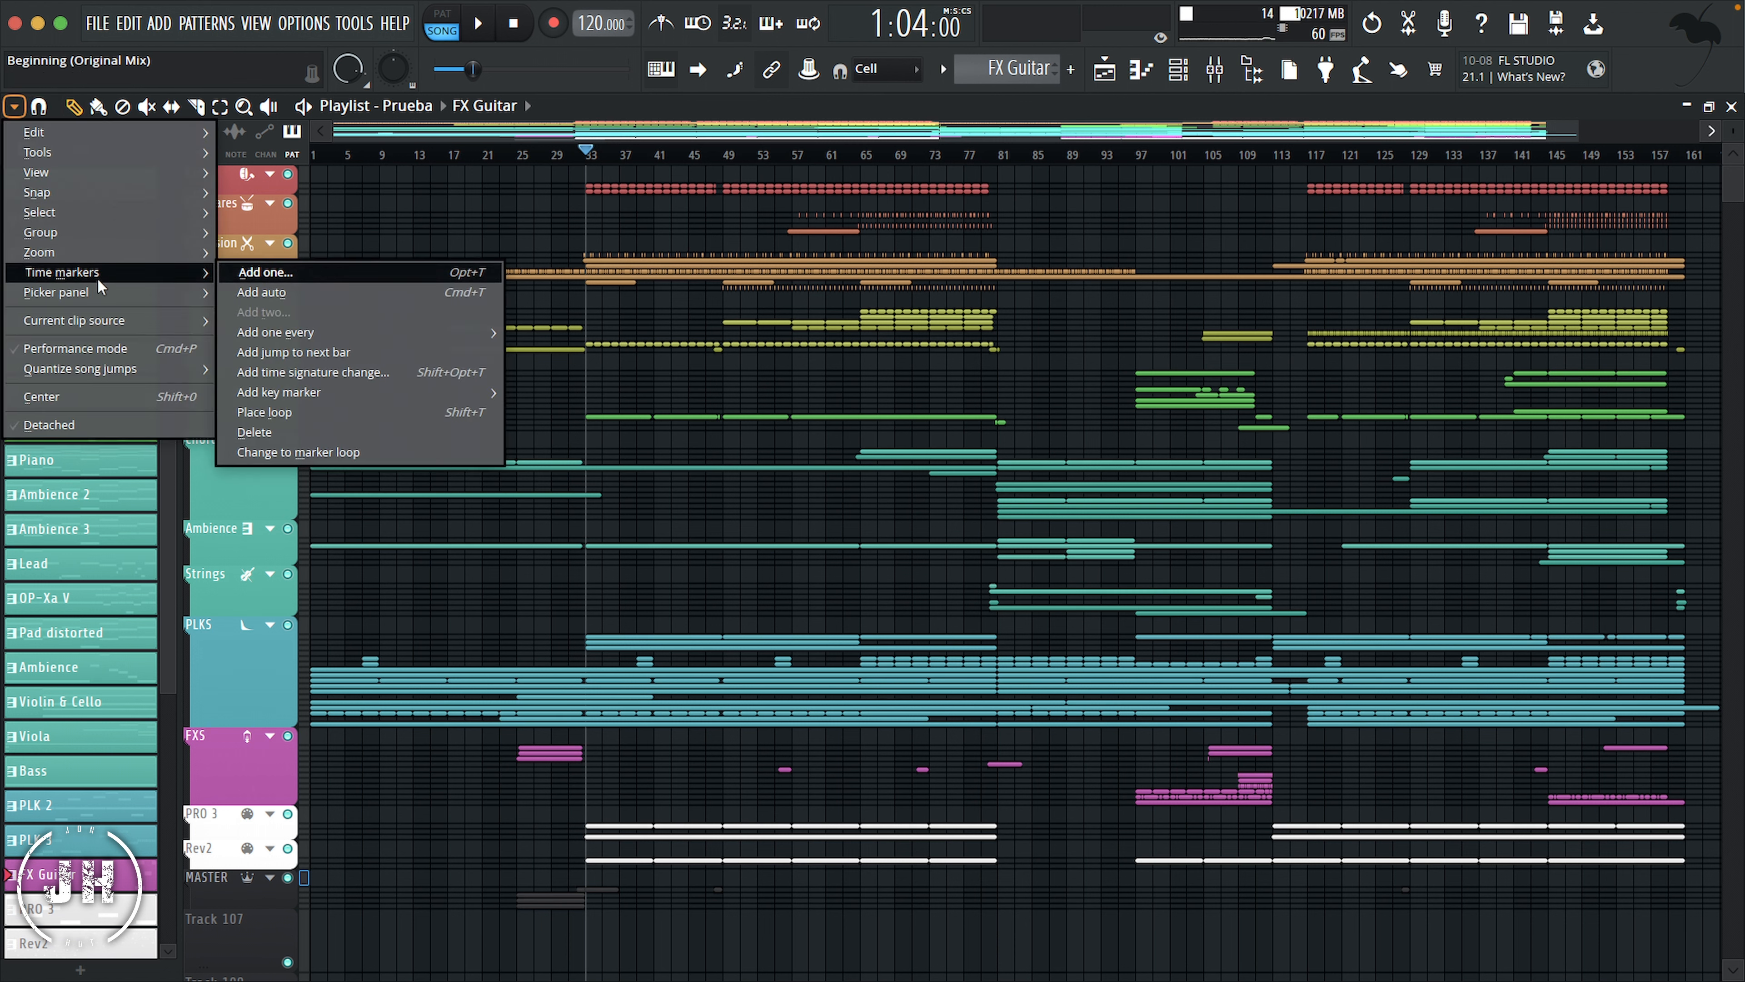
click(311, 275)
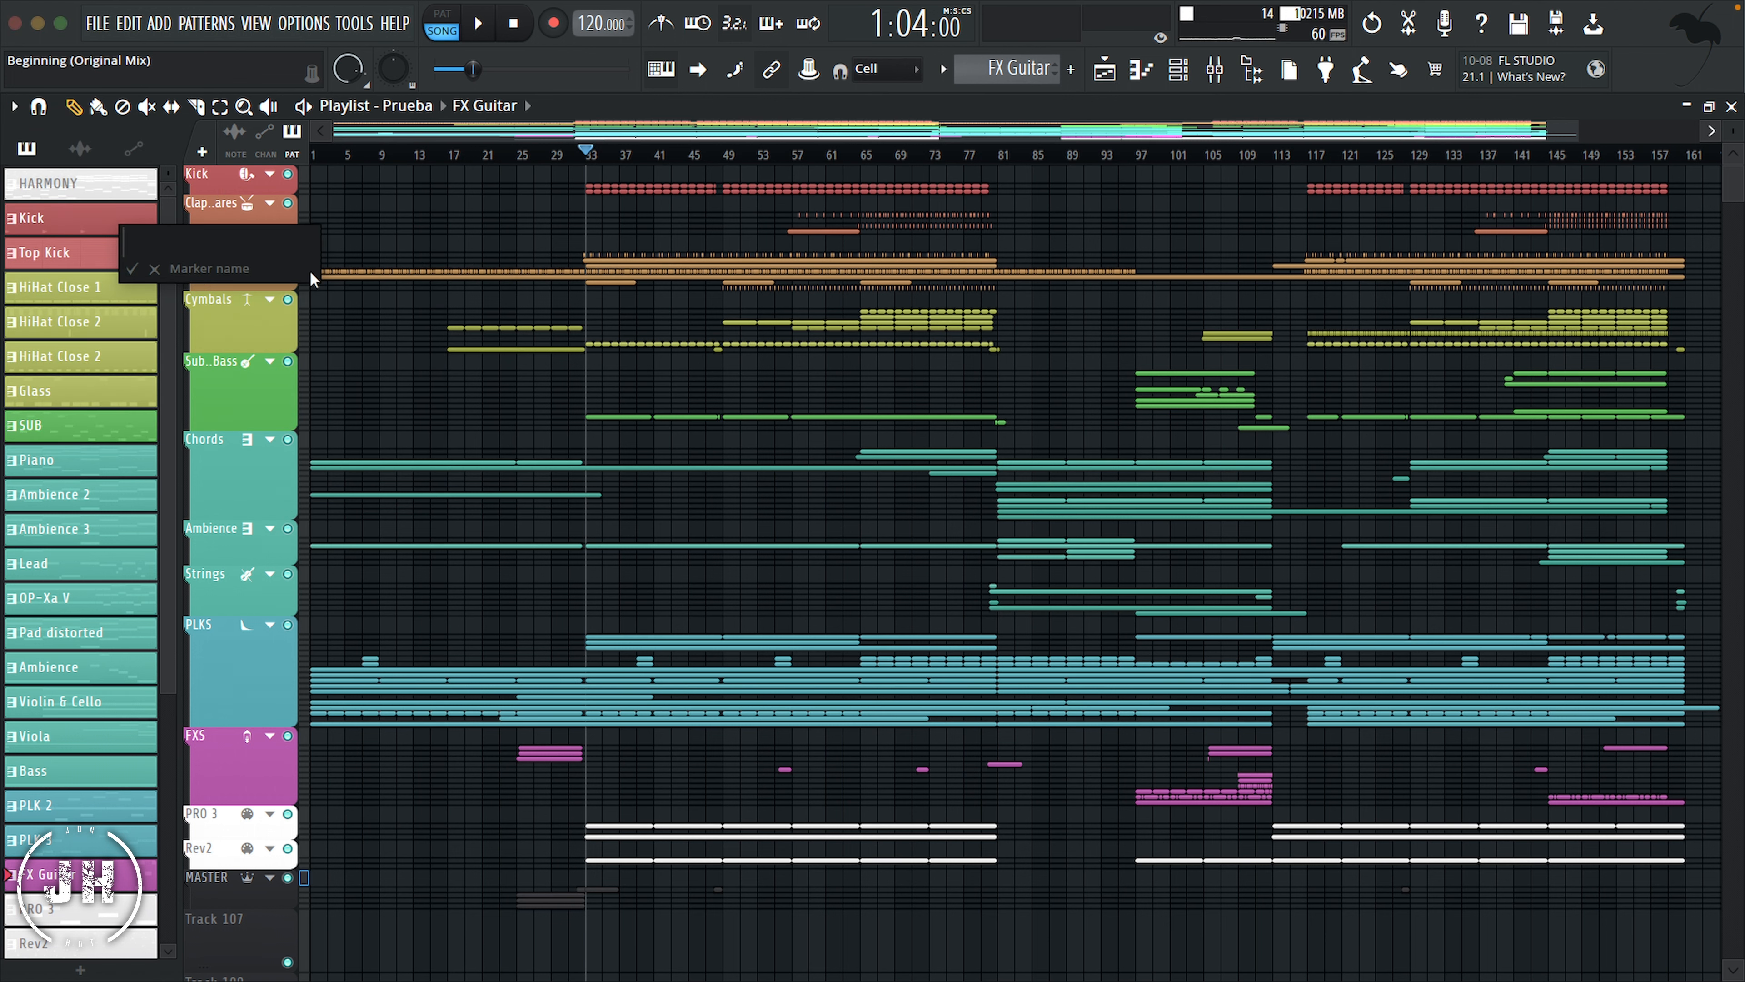
text(Drop 1)
key(Return)
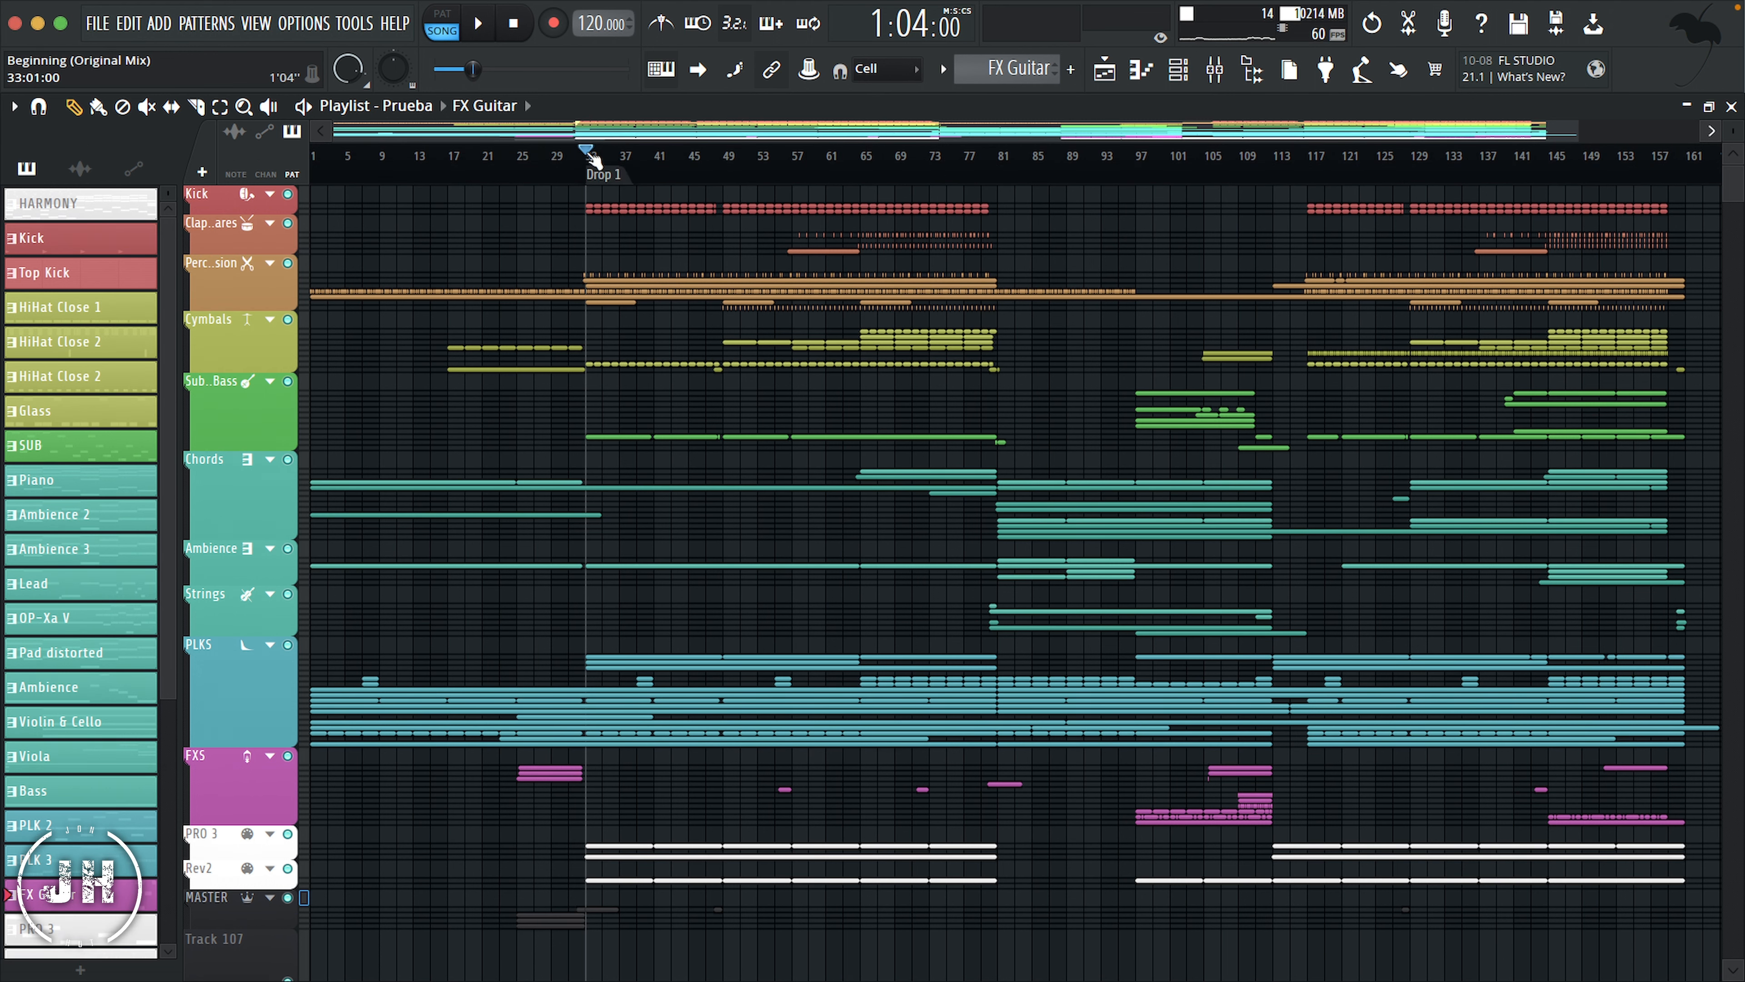
Step: Add time markers named Intro at bar 1 and Verse at bar 81 of the playlist
drag(593, 160, 285, 154)
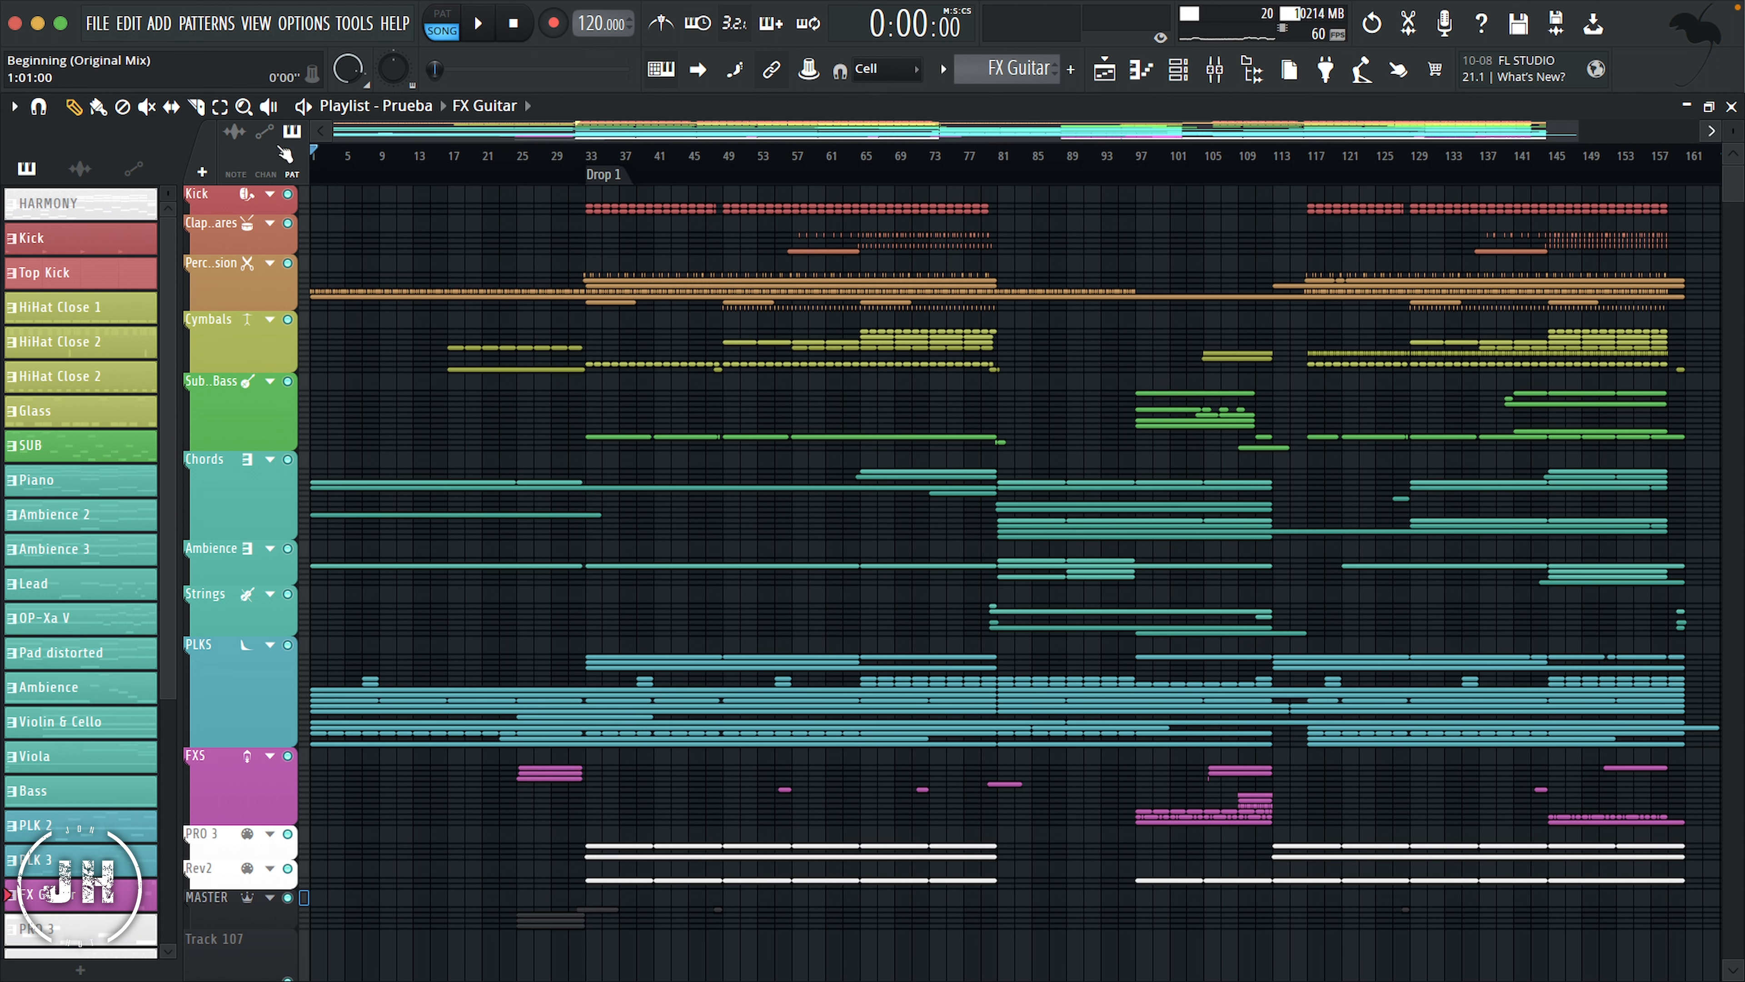
key(alt+t)
text(Intro)
key(Return)
click(1003, 168)
key(alt+t)
text(Verse)
key(Return)
Step: Add a time marker named Drop 2 at bar 117 and return the song position to the start
click(1313, 168)
key(alt+t)
text(Drop 2)
key(Return)
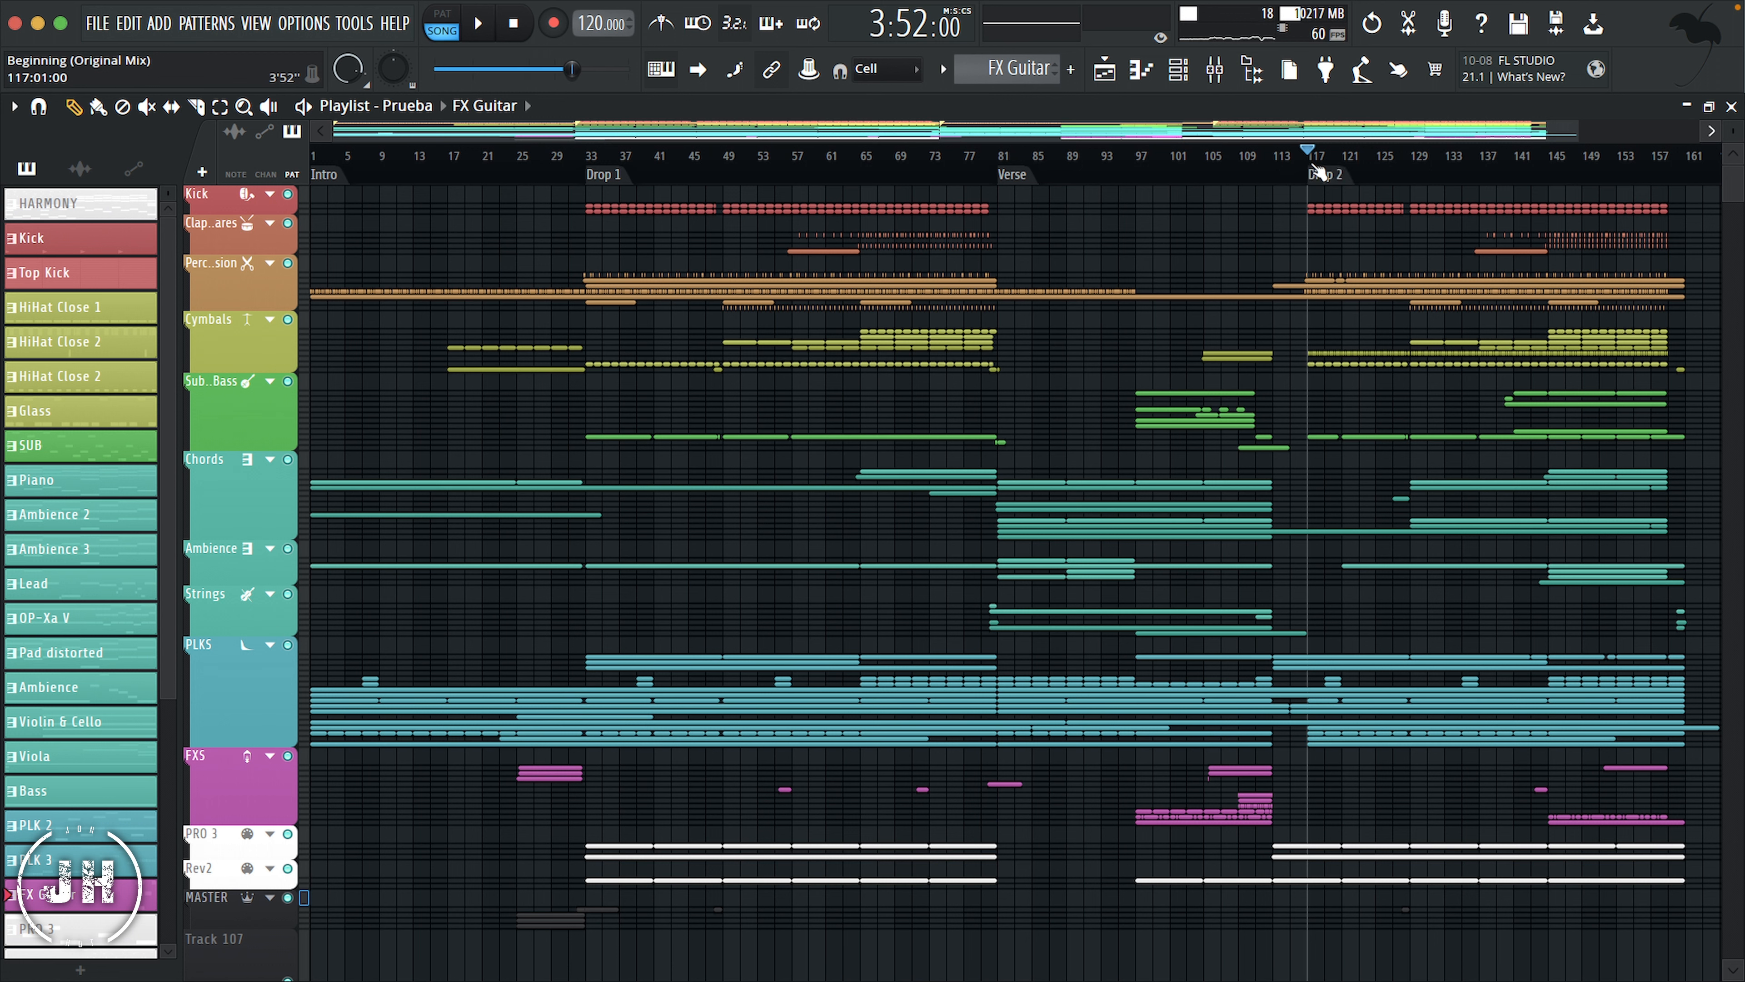
click(513, 24)
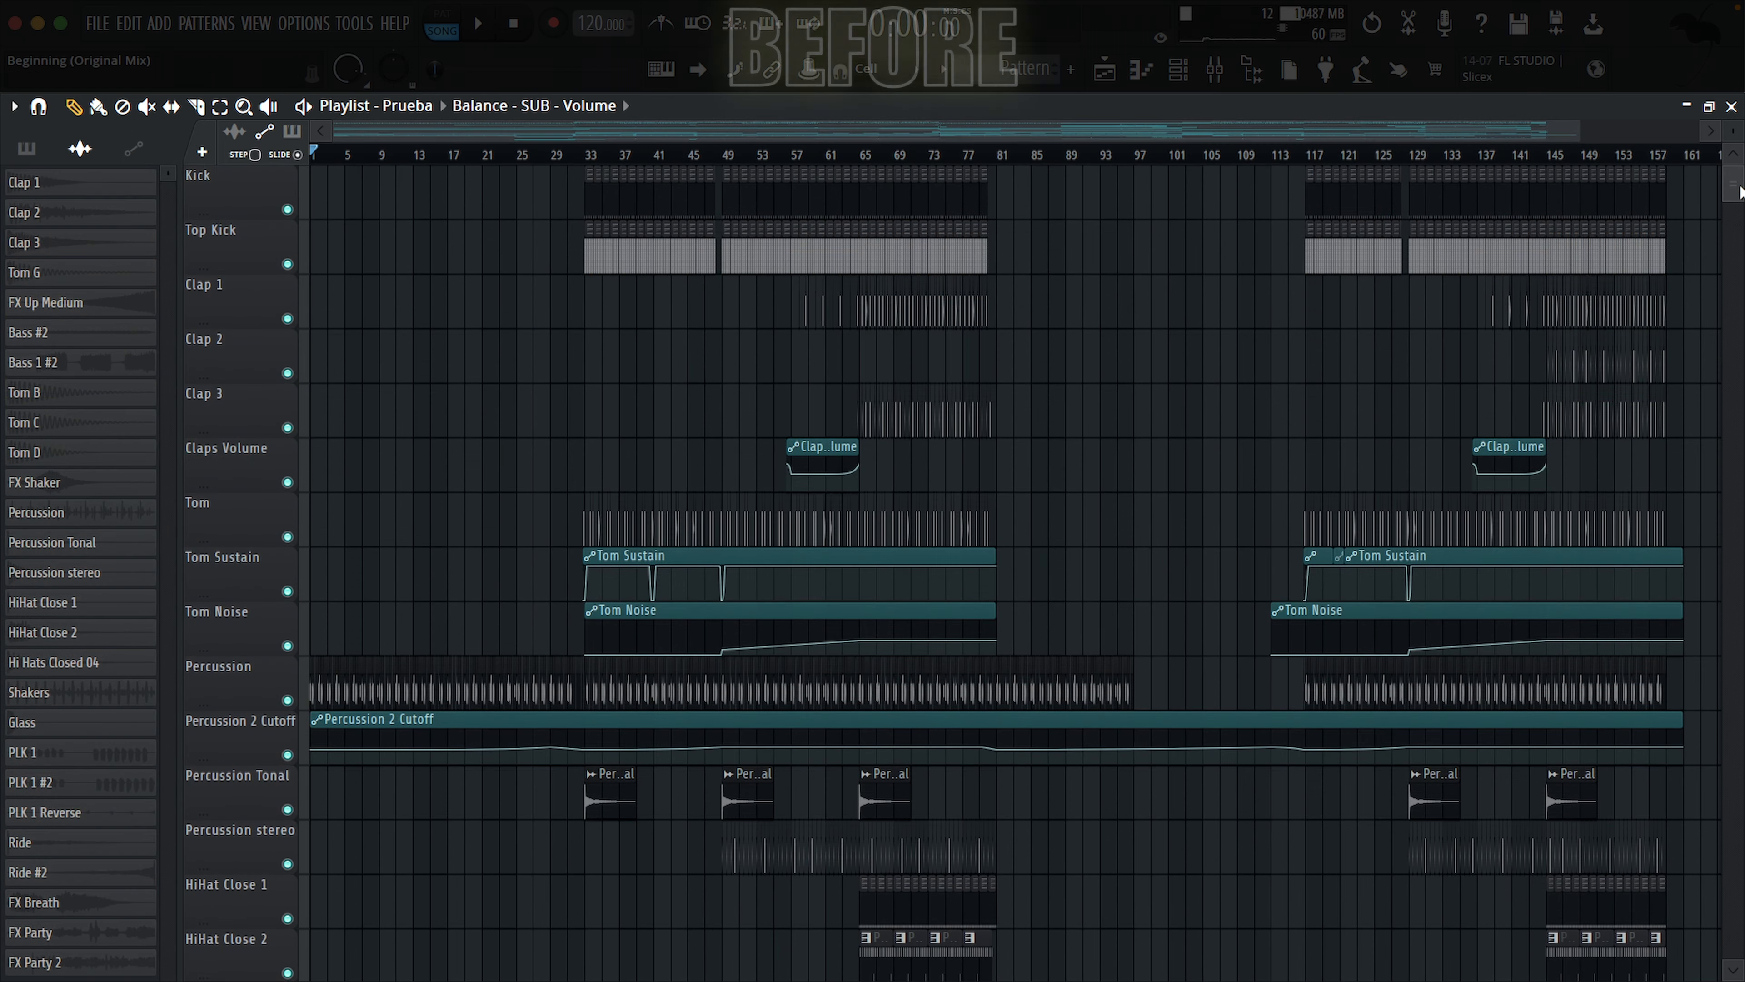
Step: Compare the unorganized and organized versions of the project across the playlist tracks, mixer tracks and Channel rack
scroll(1742, 197, down, 6)
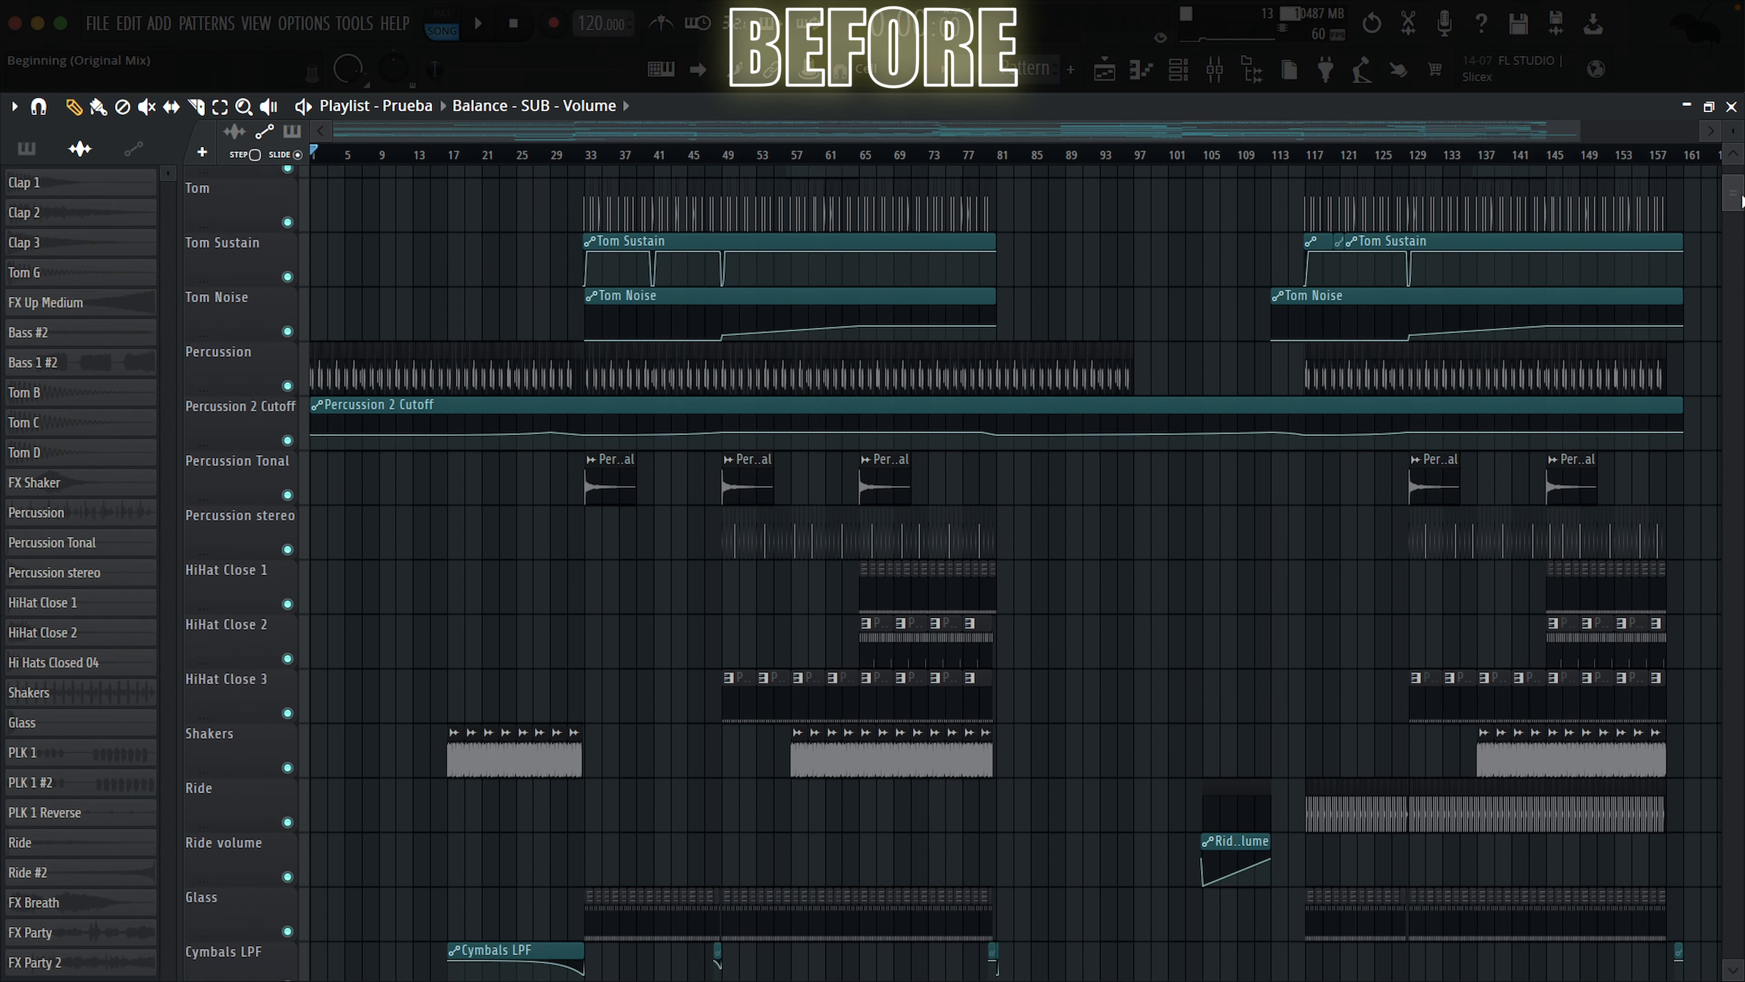
drag(1742, 200, 1741, 215)
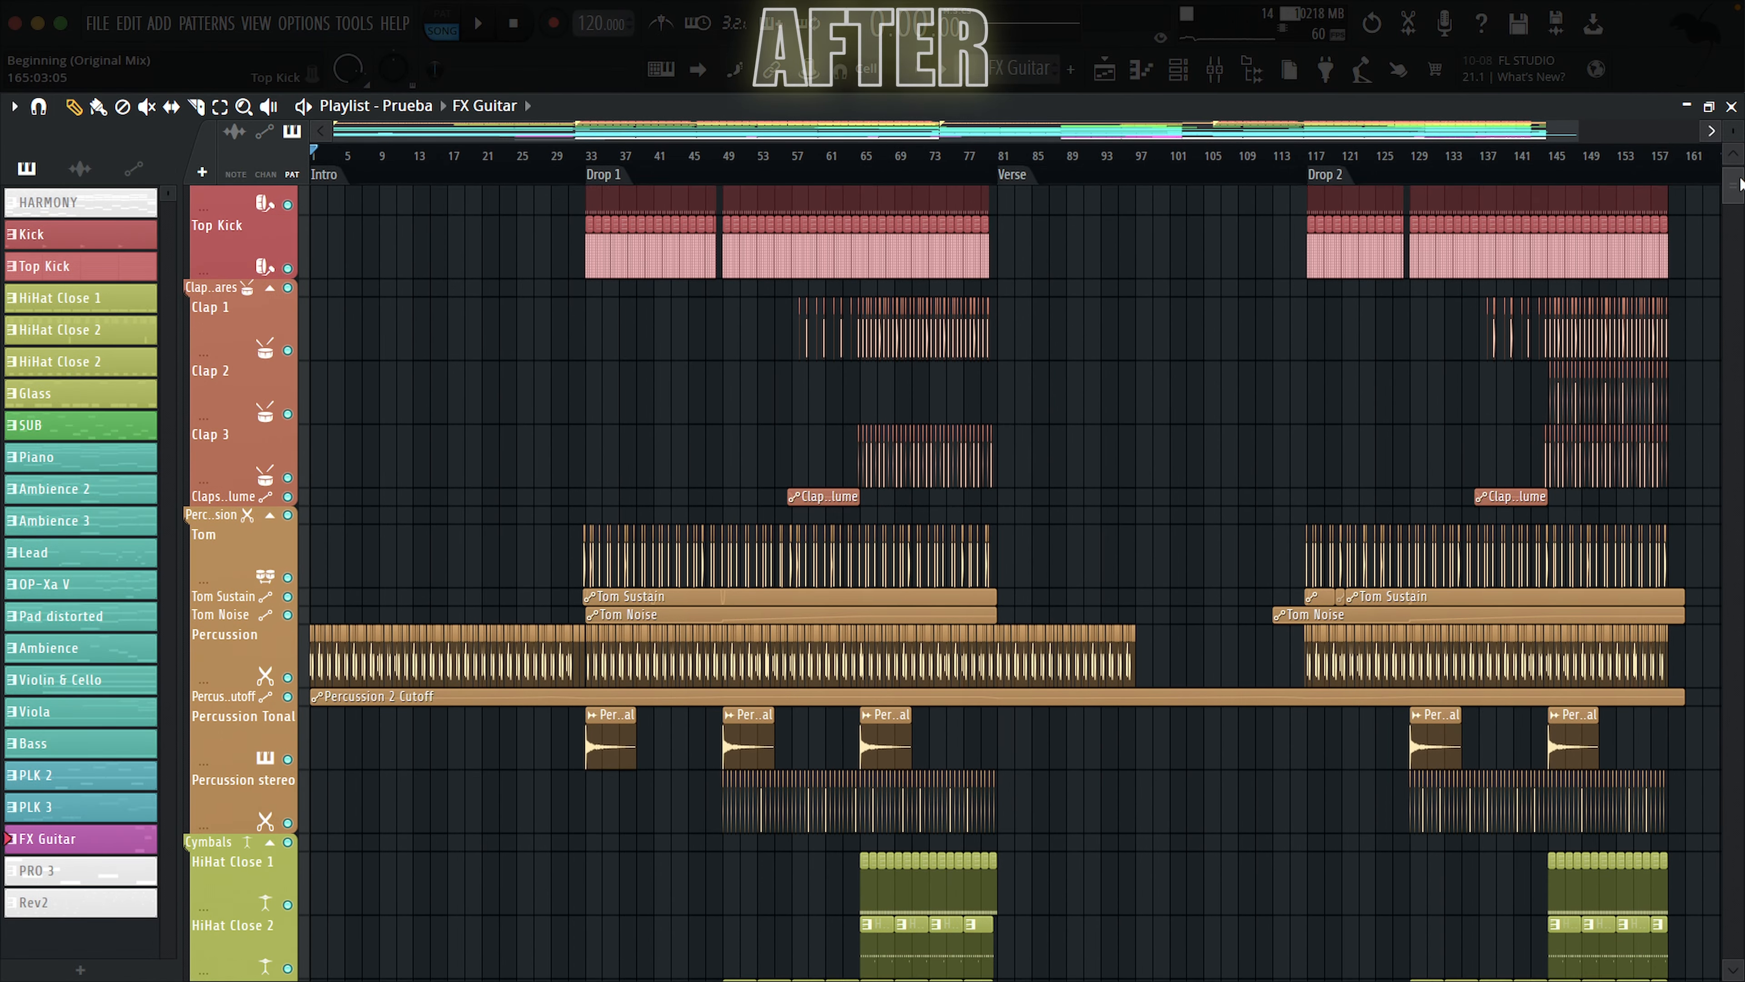
drag(1741, 184, 1742, 197)
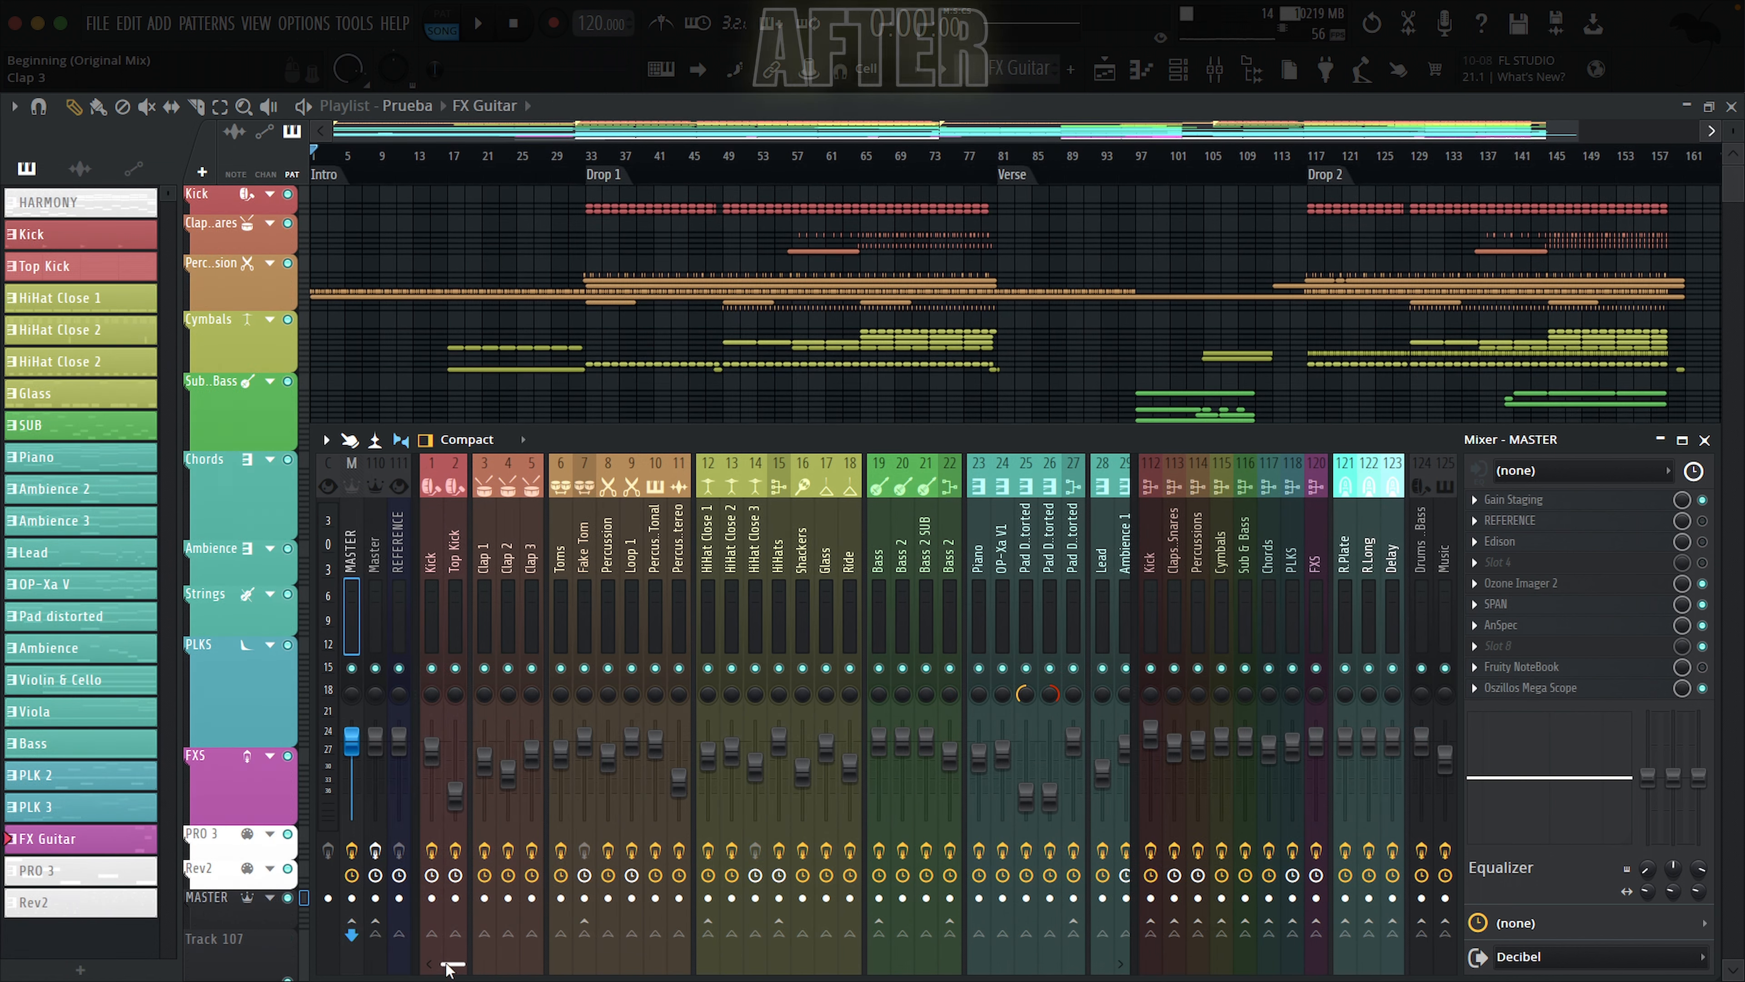
drag(448, 969, 477, 974)
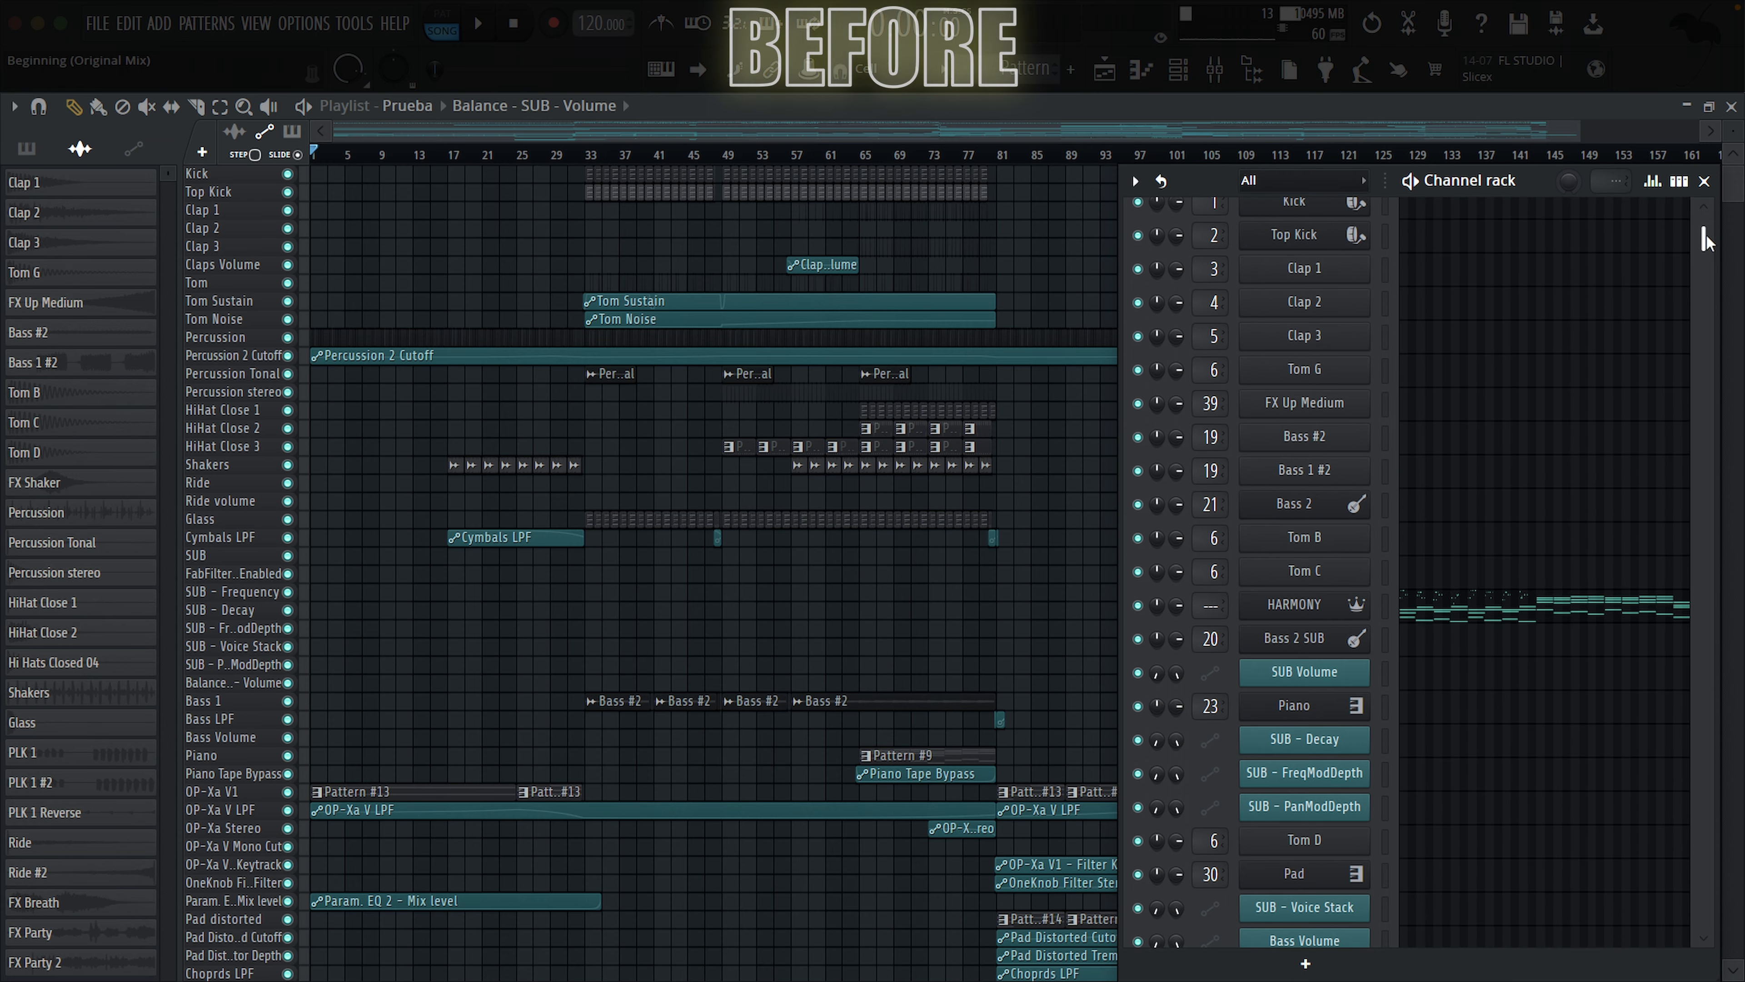
drag(1706, 241, 1706, 326)
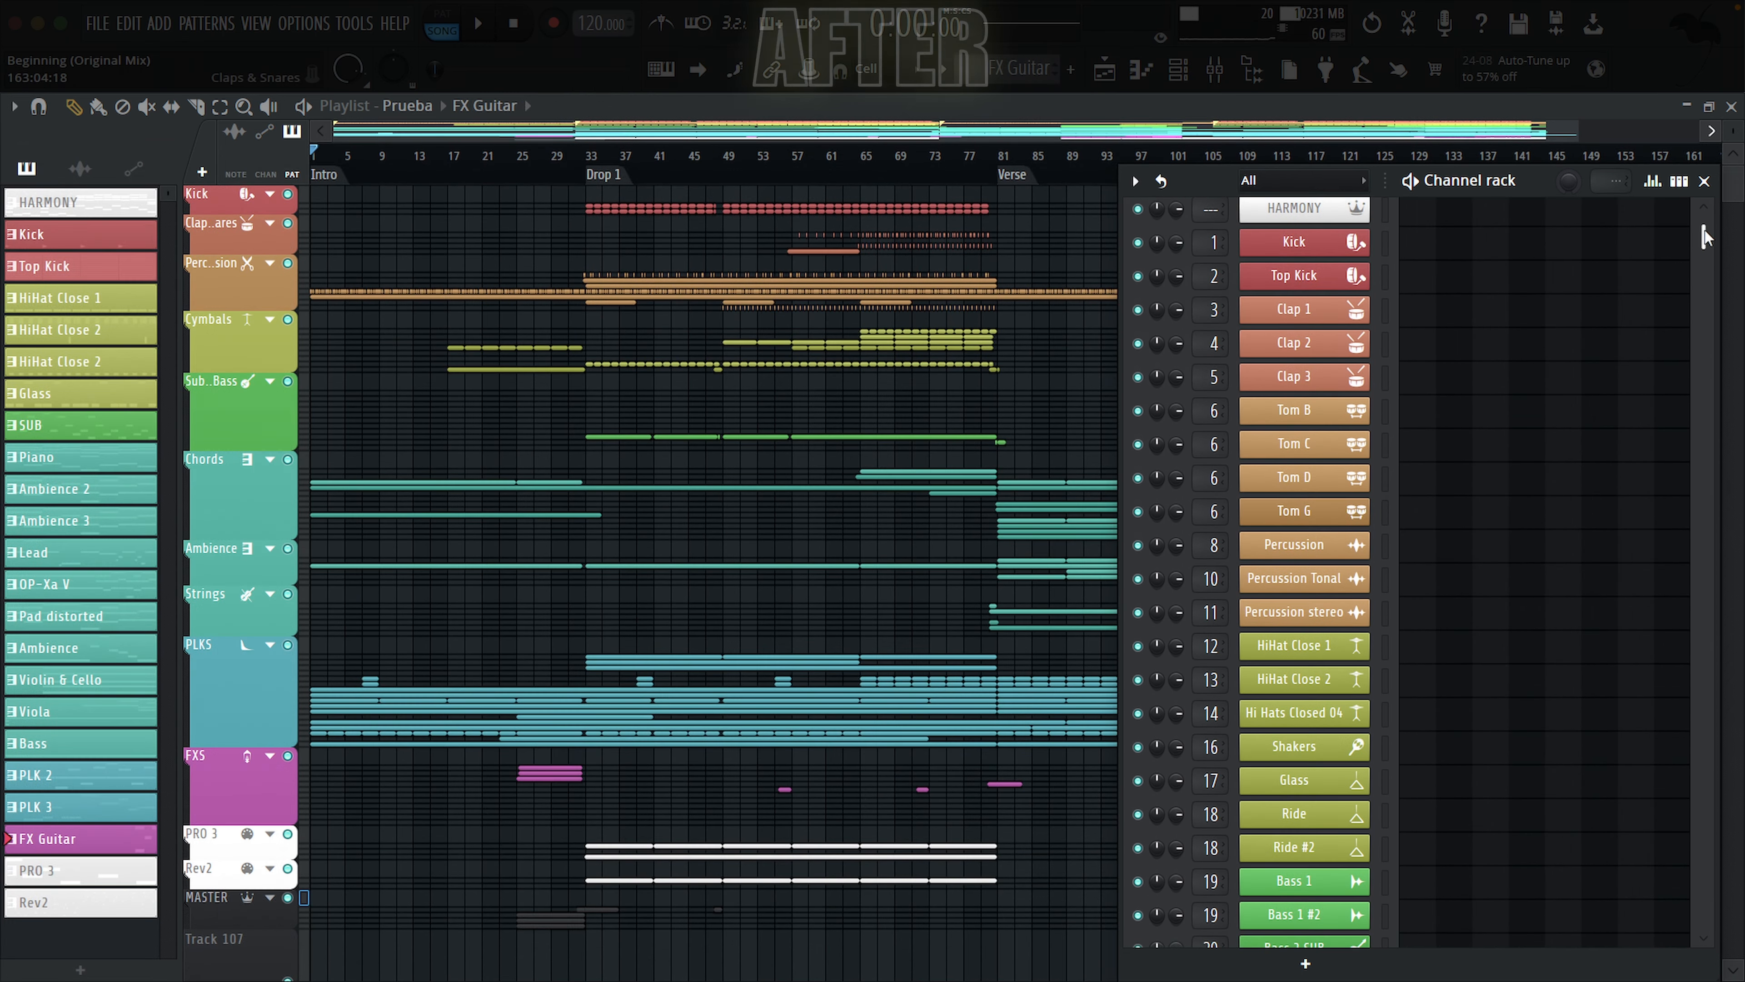
drag(1707, 238, 1708, 340)
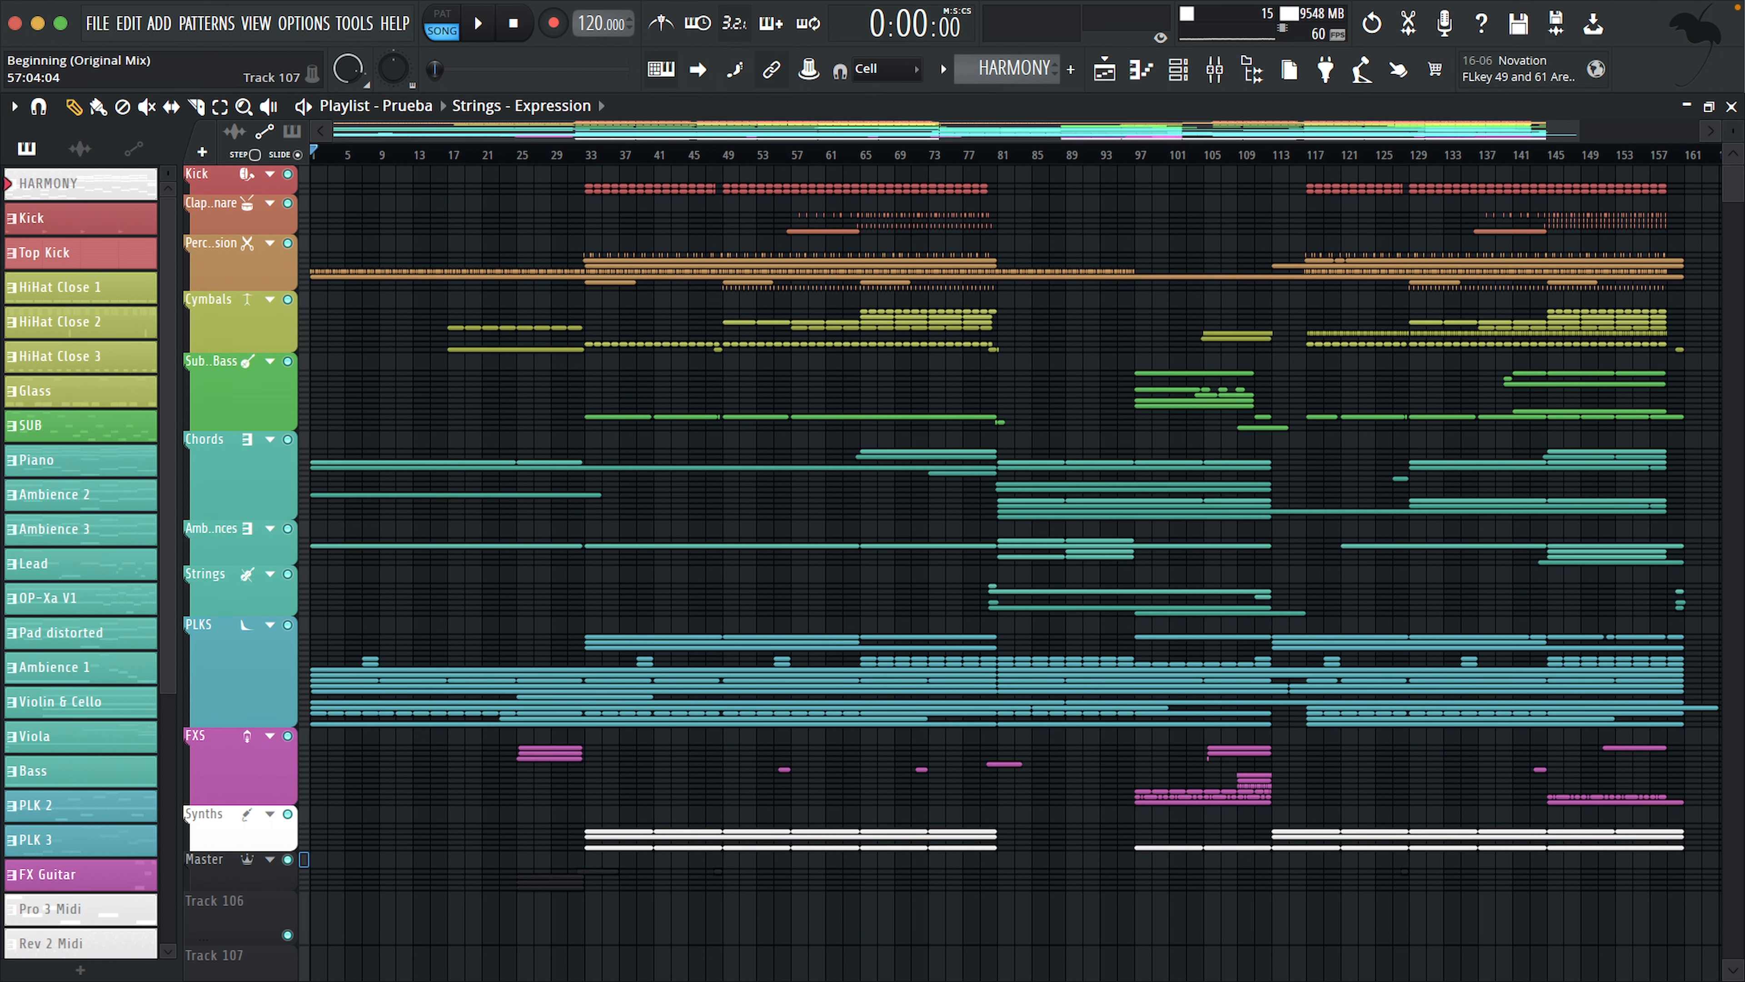
Step: Show the mixer and set the plugin selection list of Insert 46's first effect slot to Tree view
key(F9)
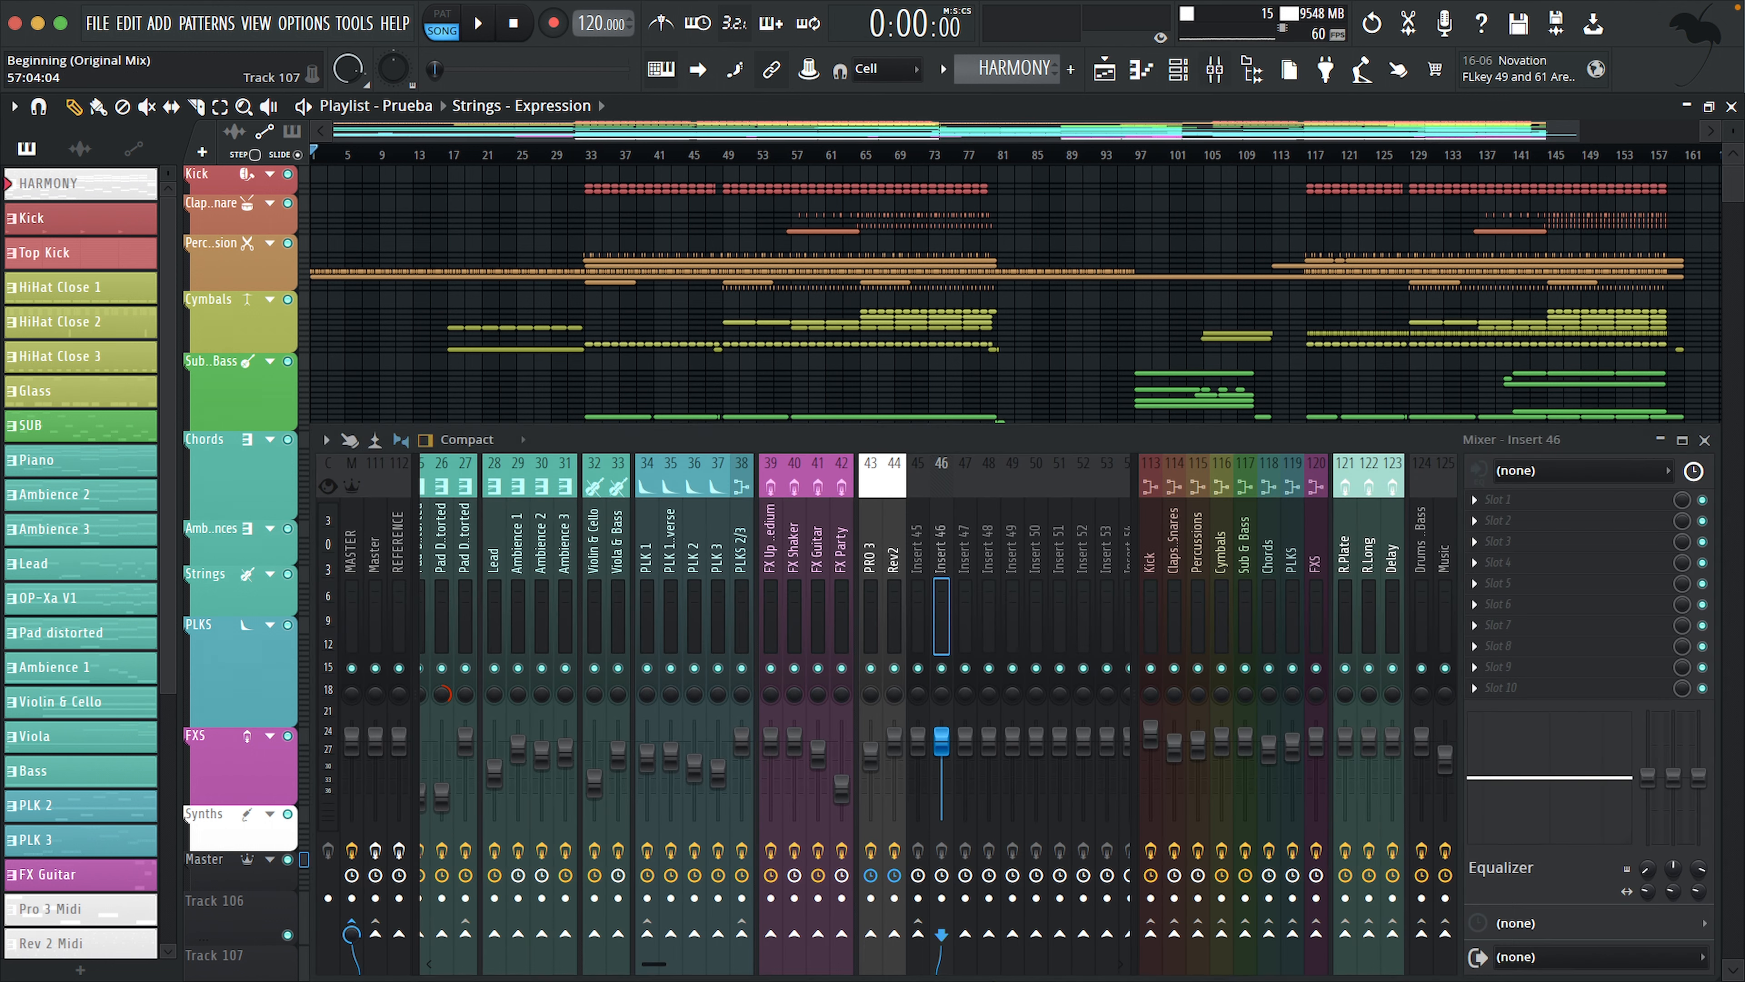
click(1482, 504)
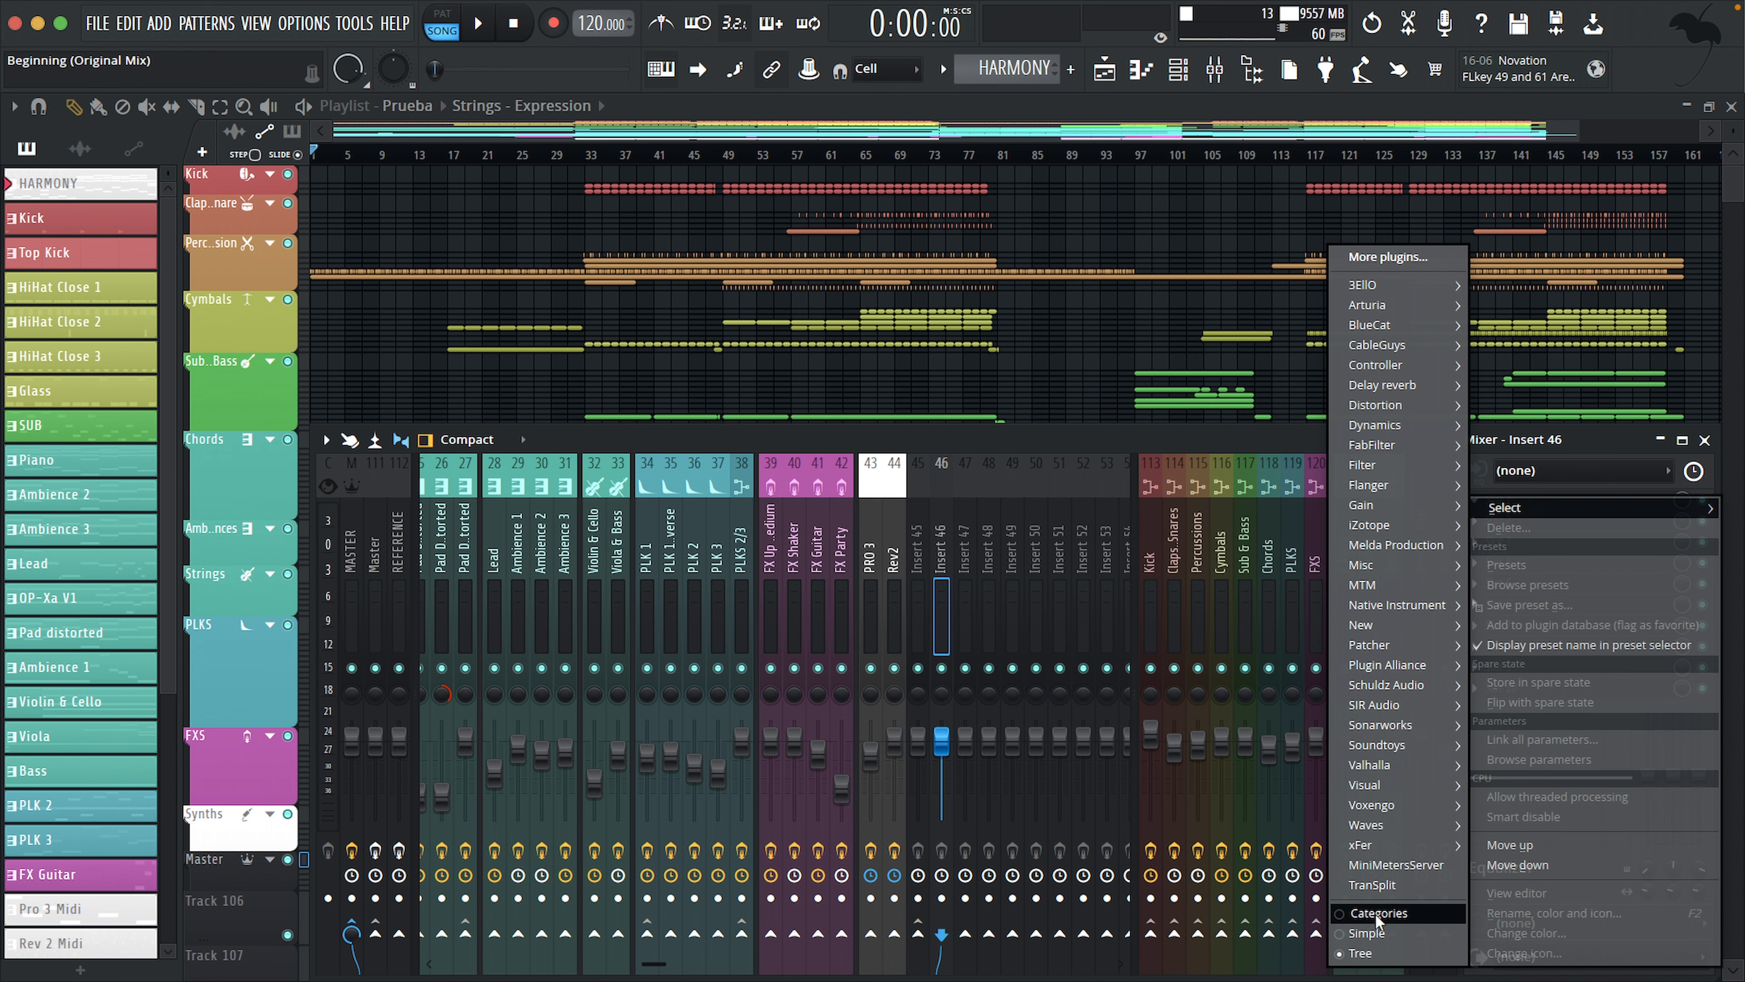
click(1380, 955)
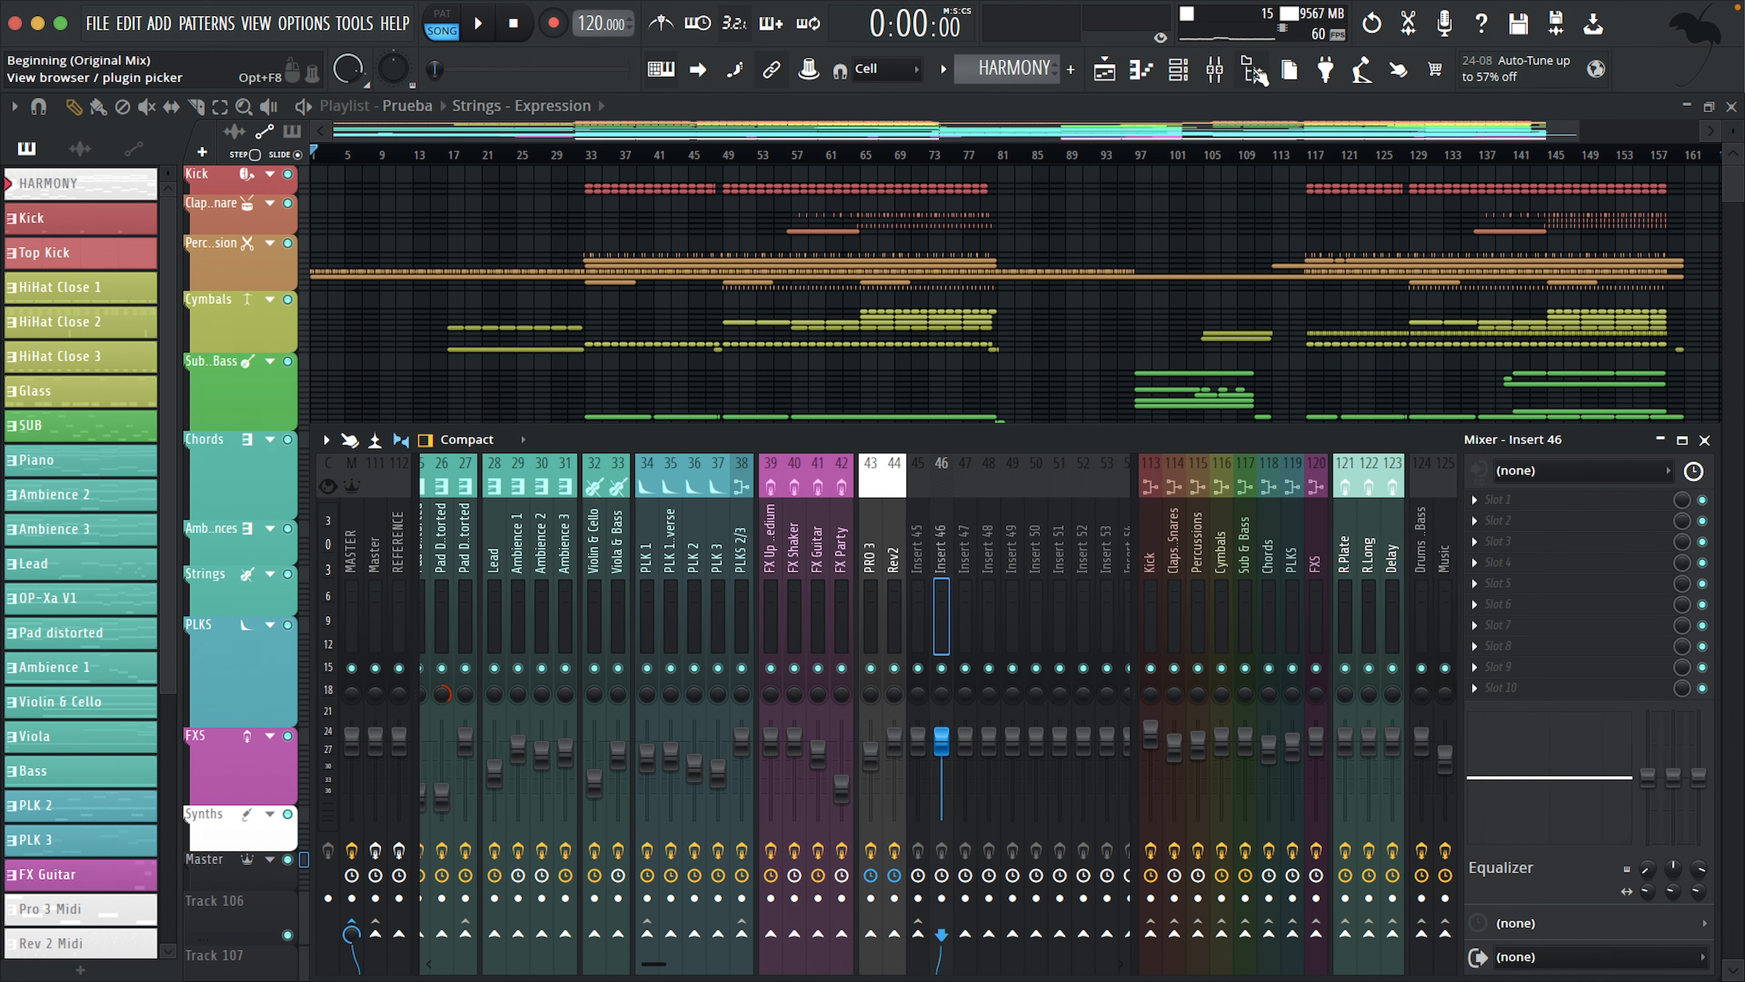
Step: Show the browser, expand the Plugin database and open its folder on the computer
click(1257, 73)
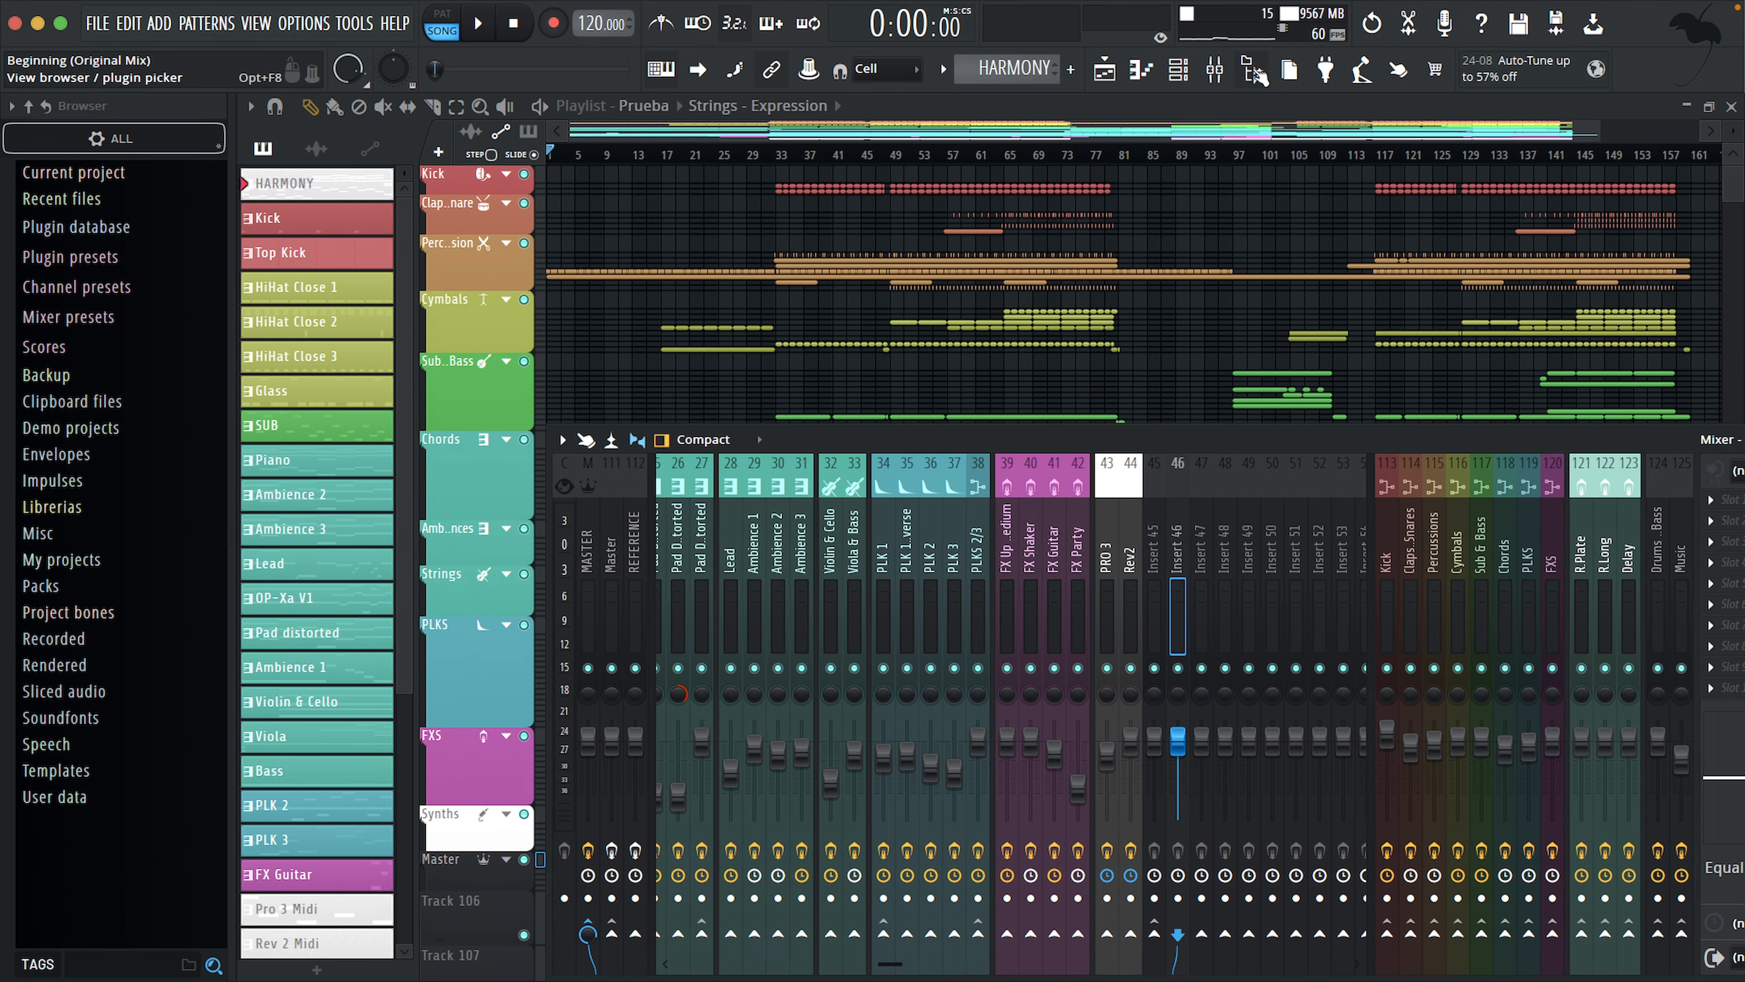
click(76, 229)
right_click(74, 232)
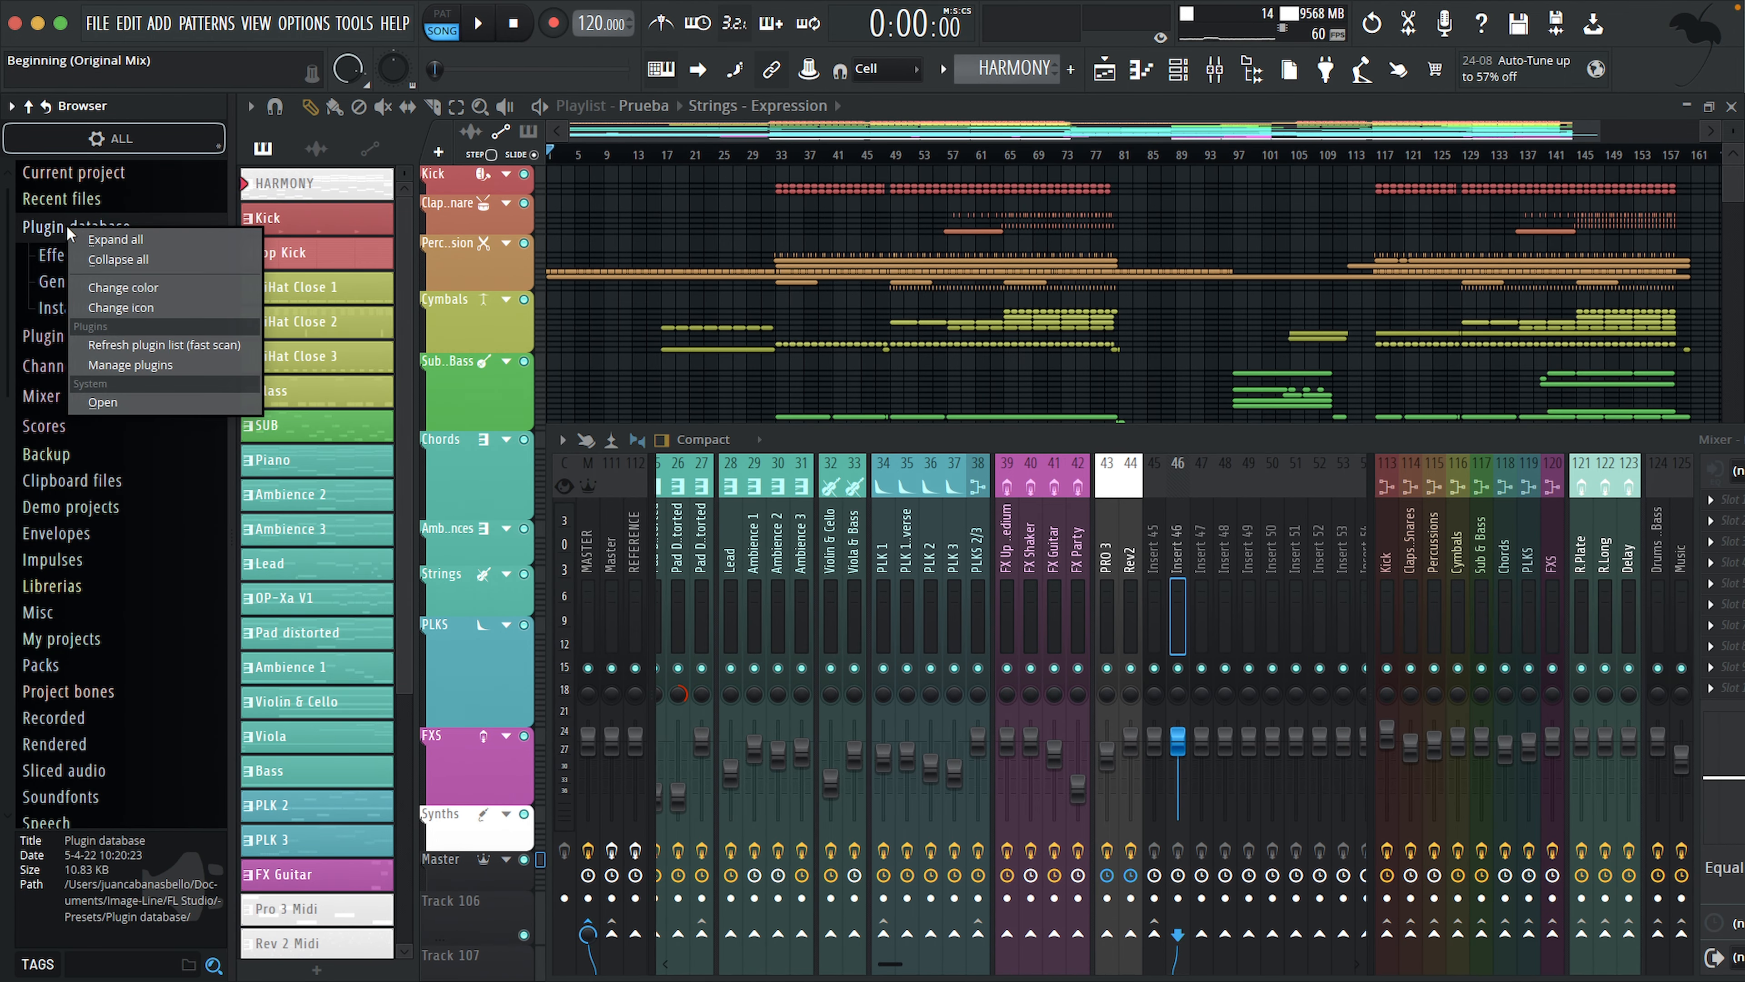
click(104, 405)
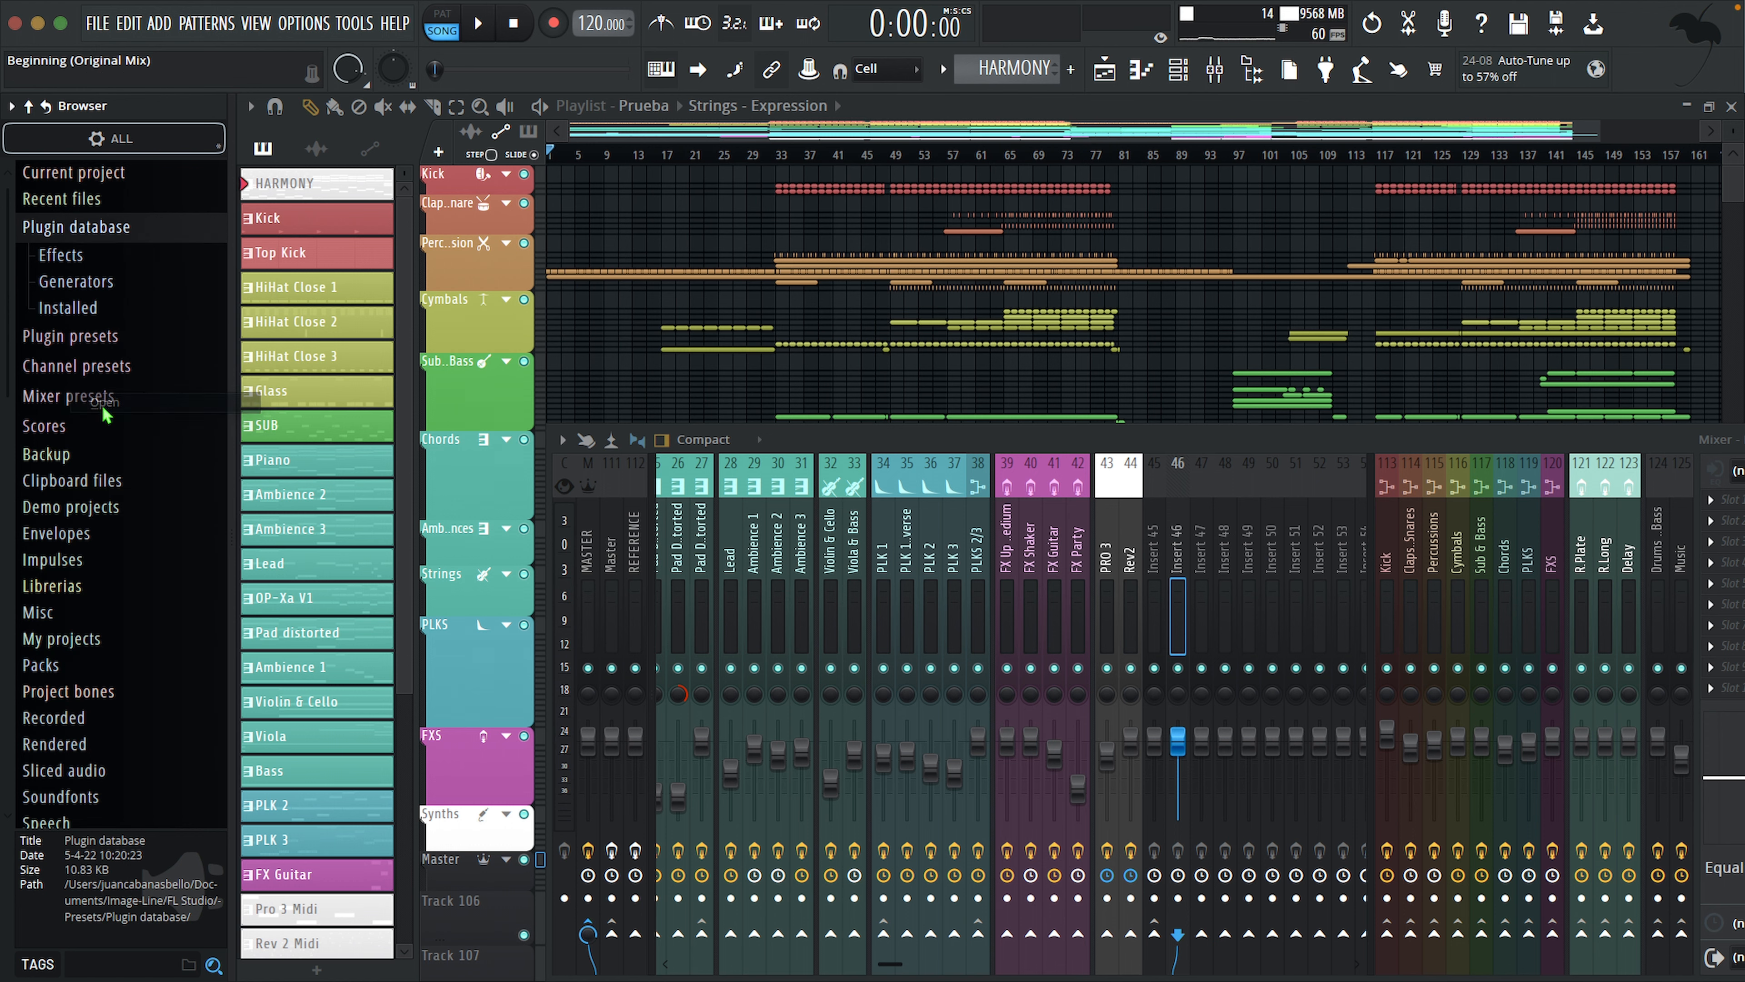
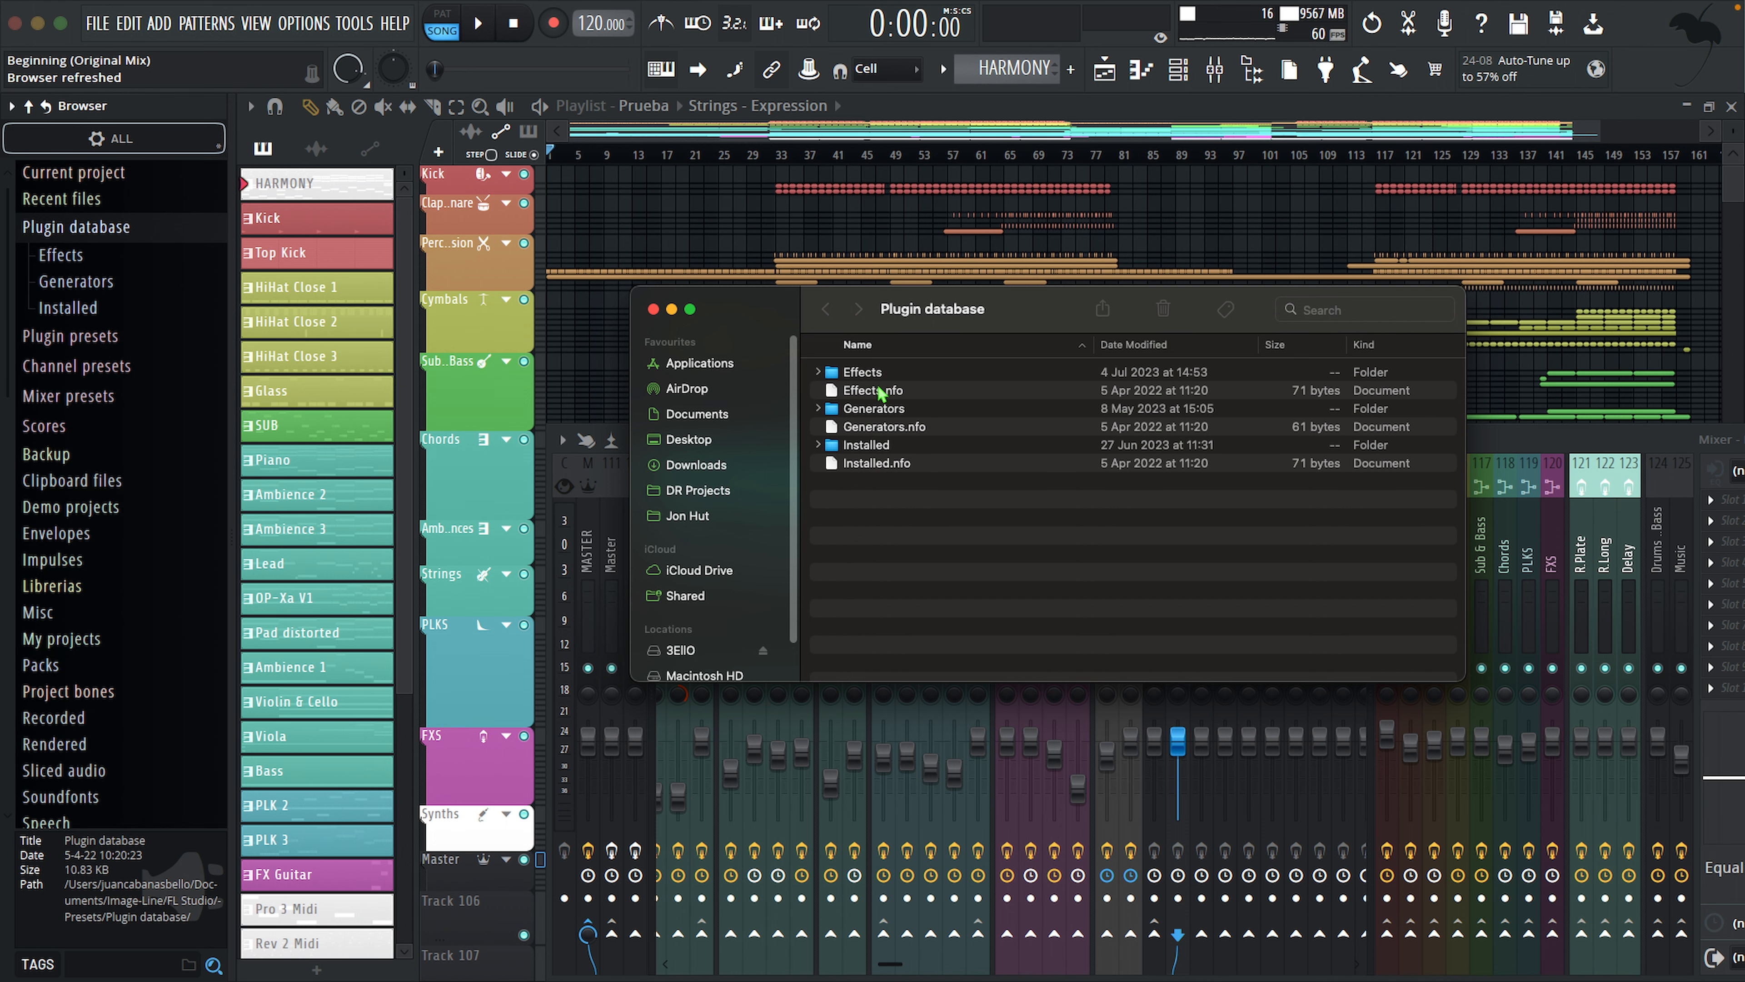
Step: Create a folder named Demo inside the plugin database's Effects folder and move TranSplit.fst into it
click(690, 312)
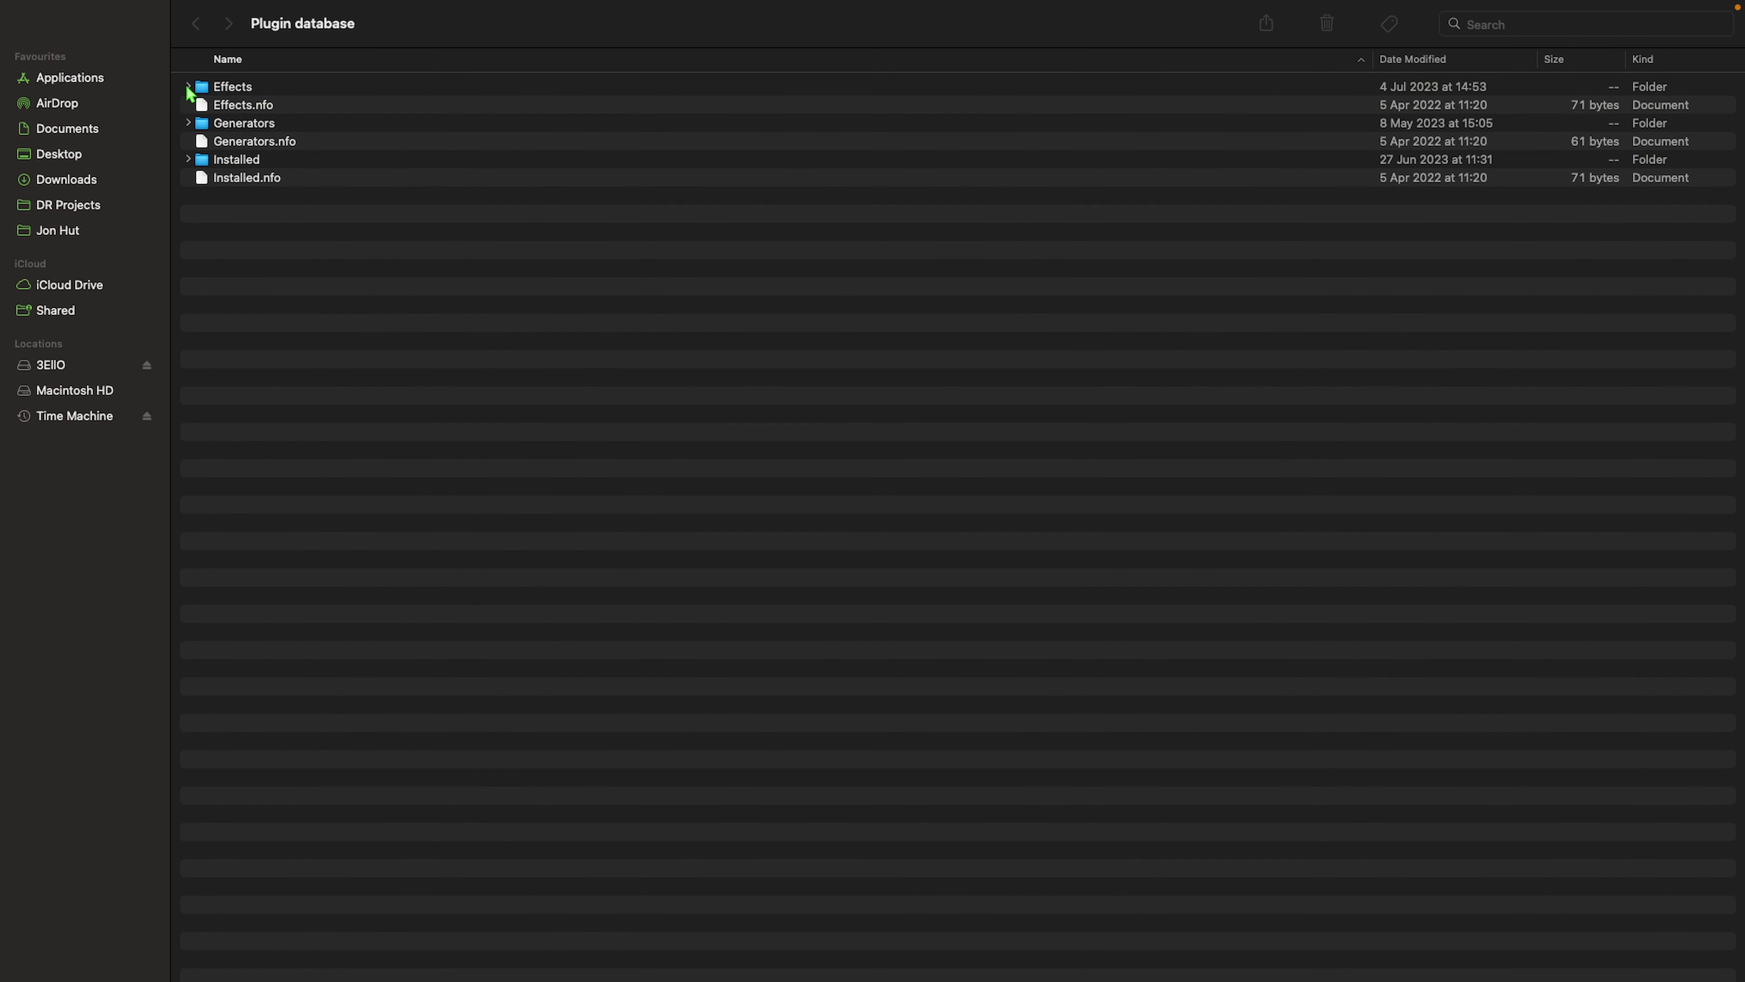
double_click(233, 91)
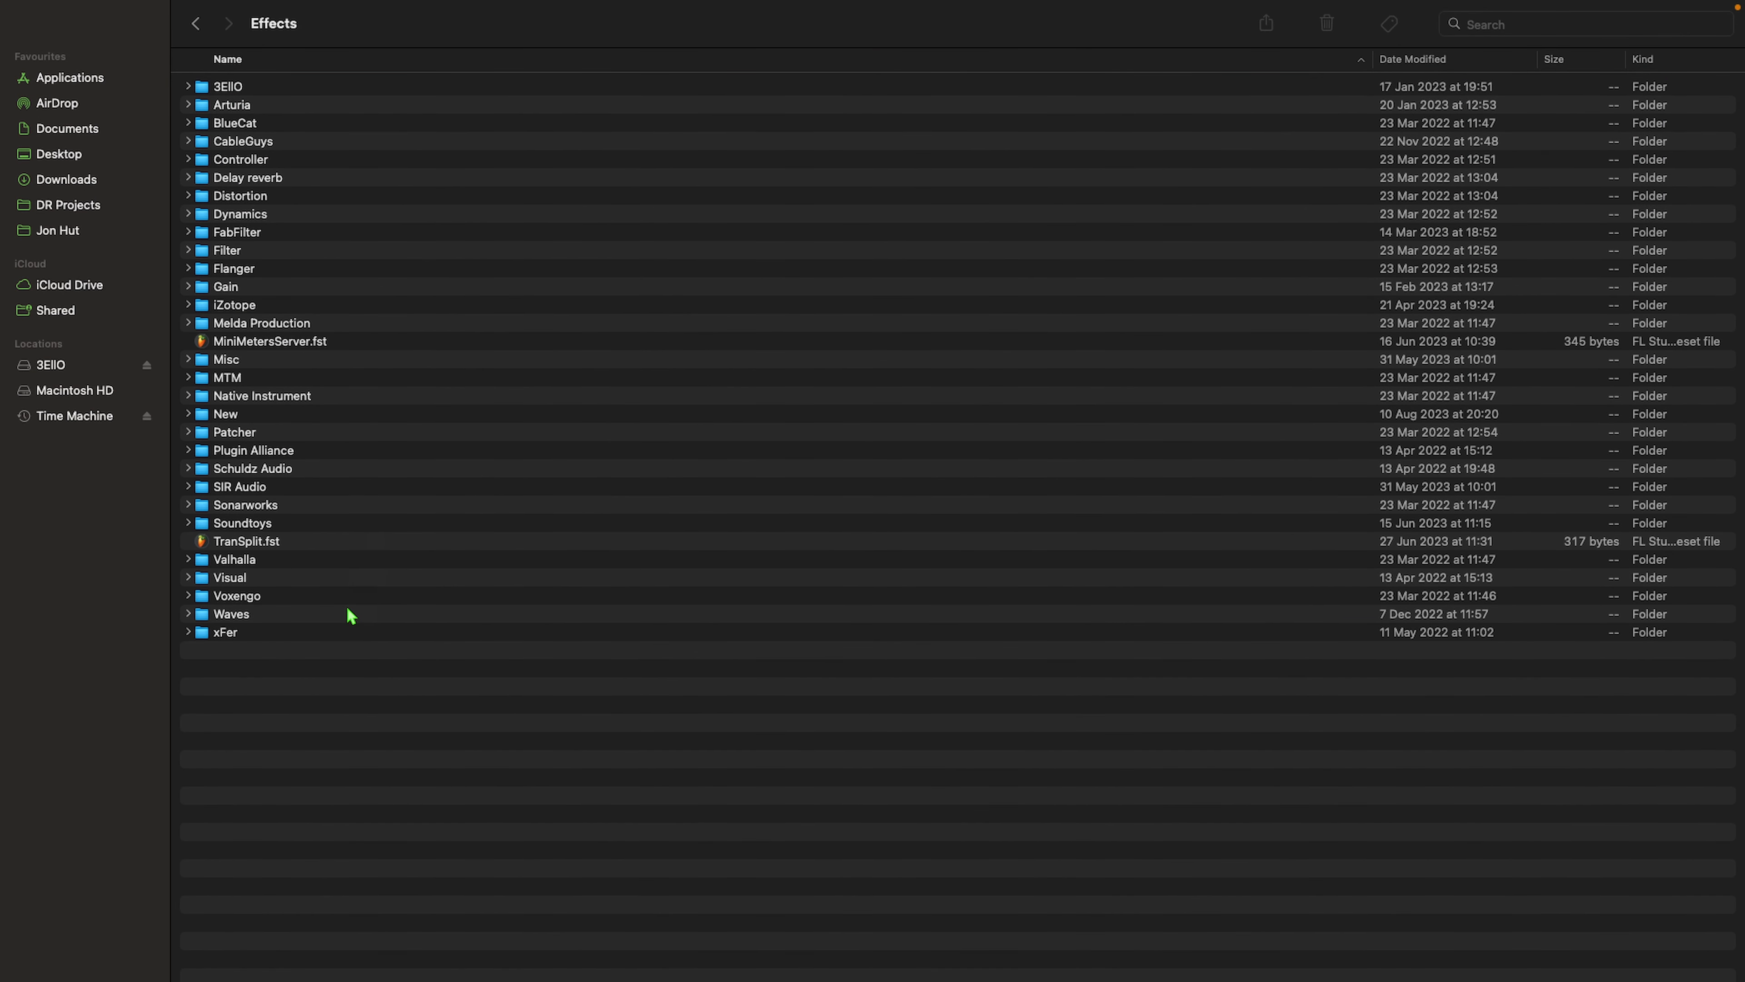
right_click(255, 659)
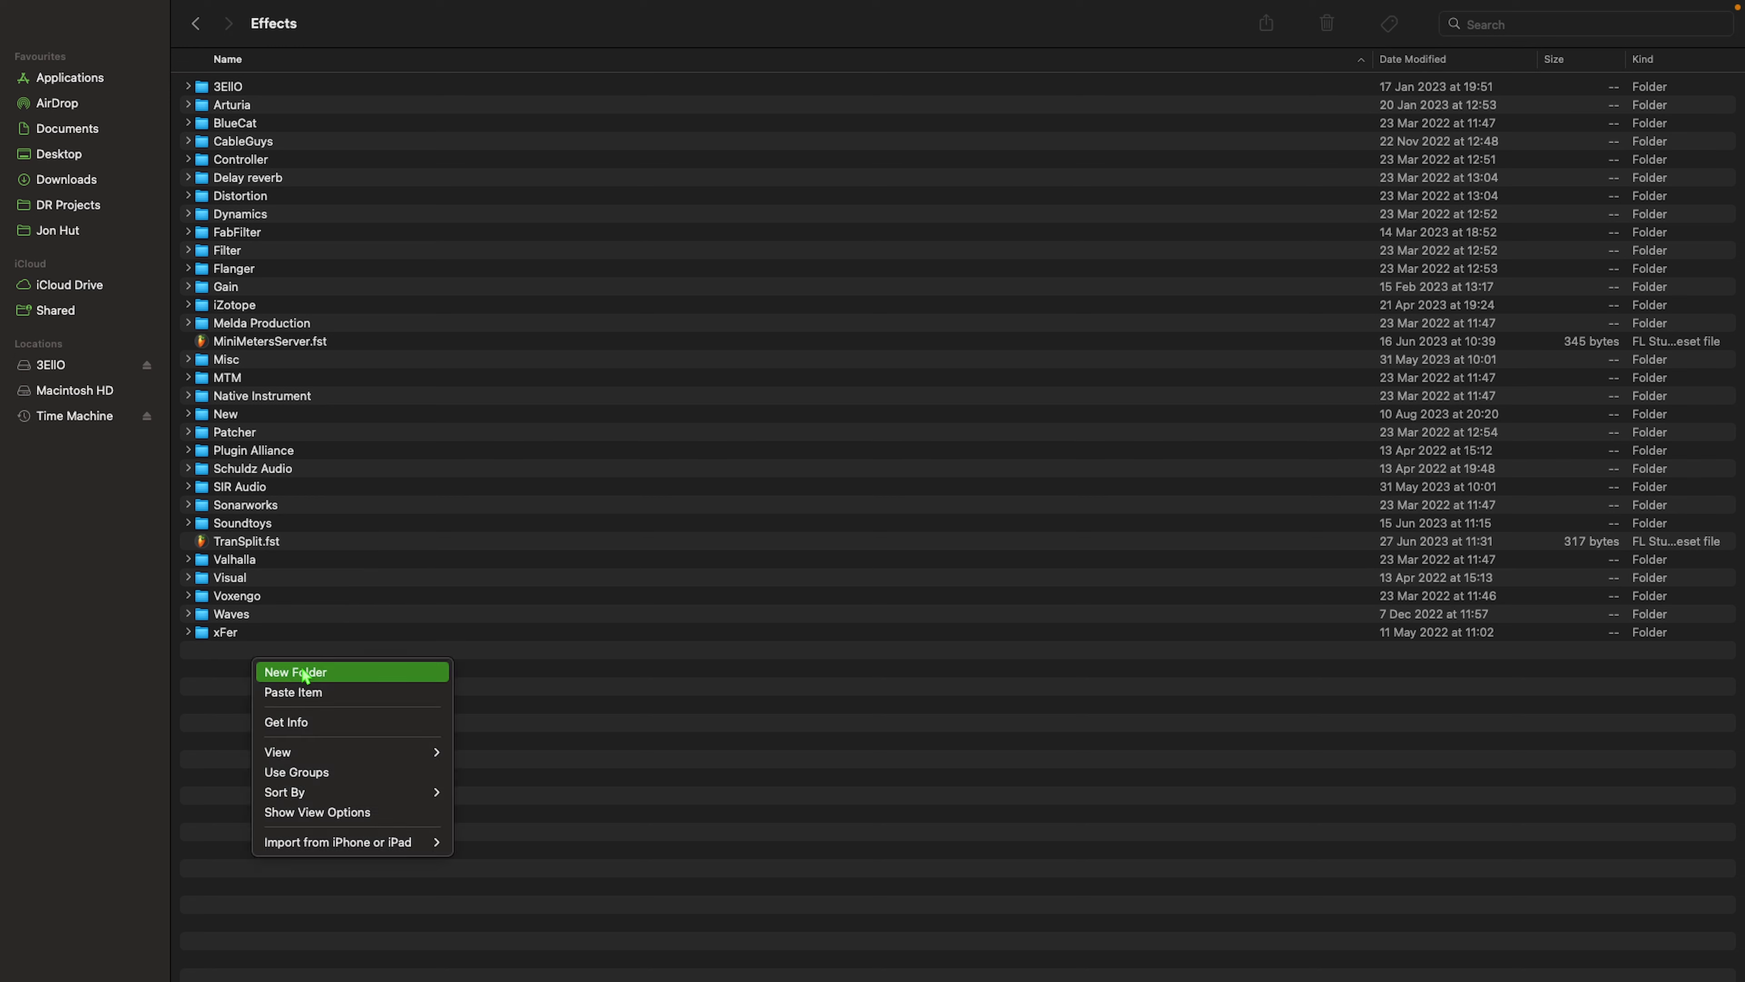
click(305, 672)
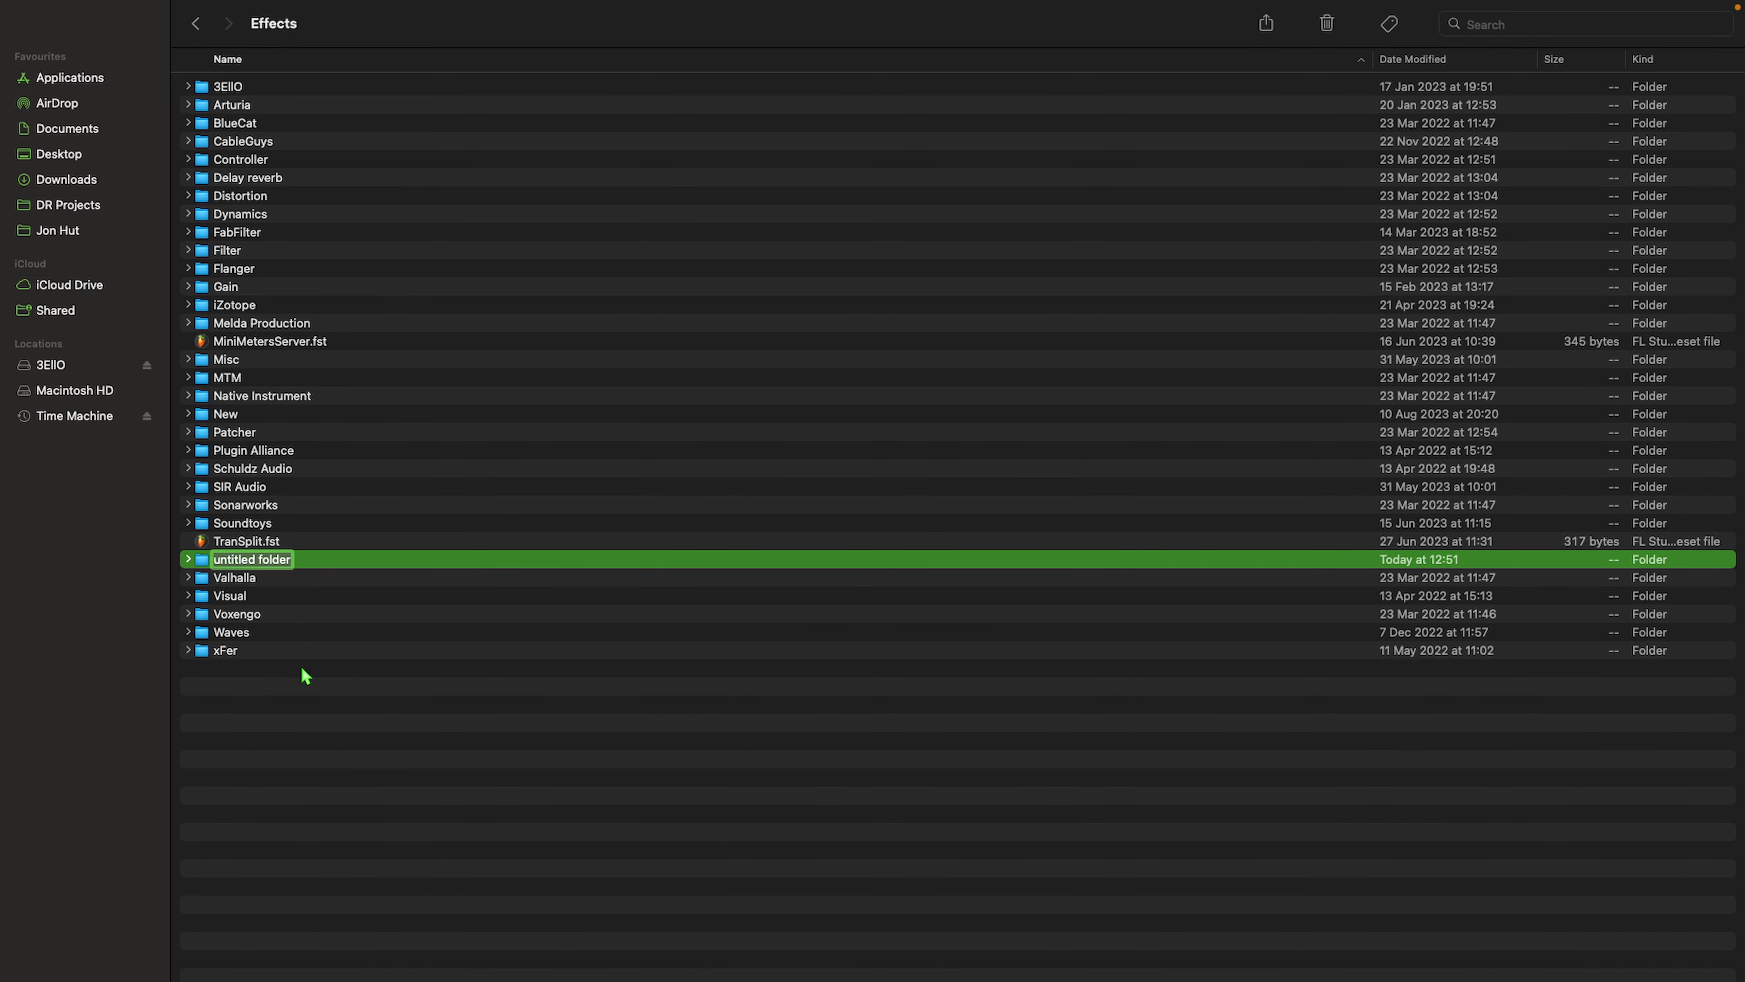
text(Demo)
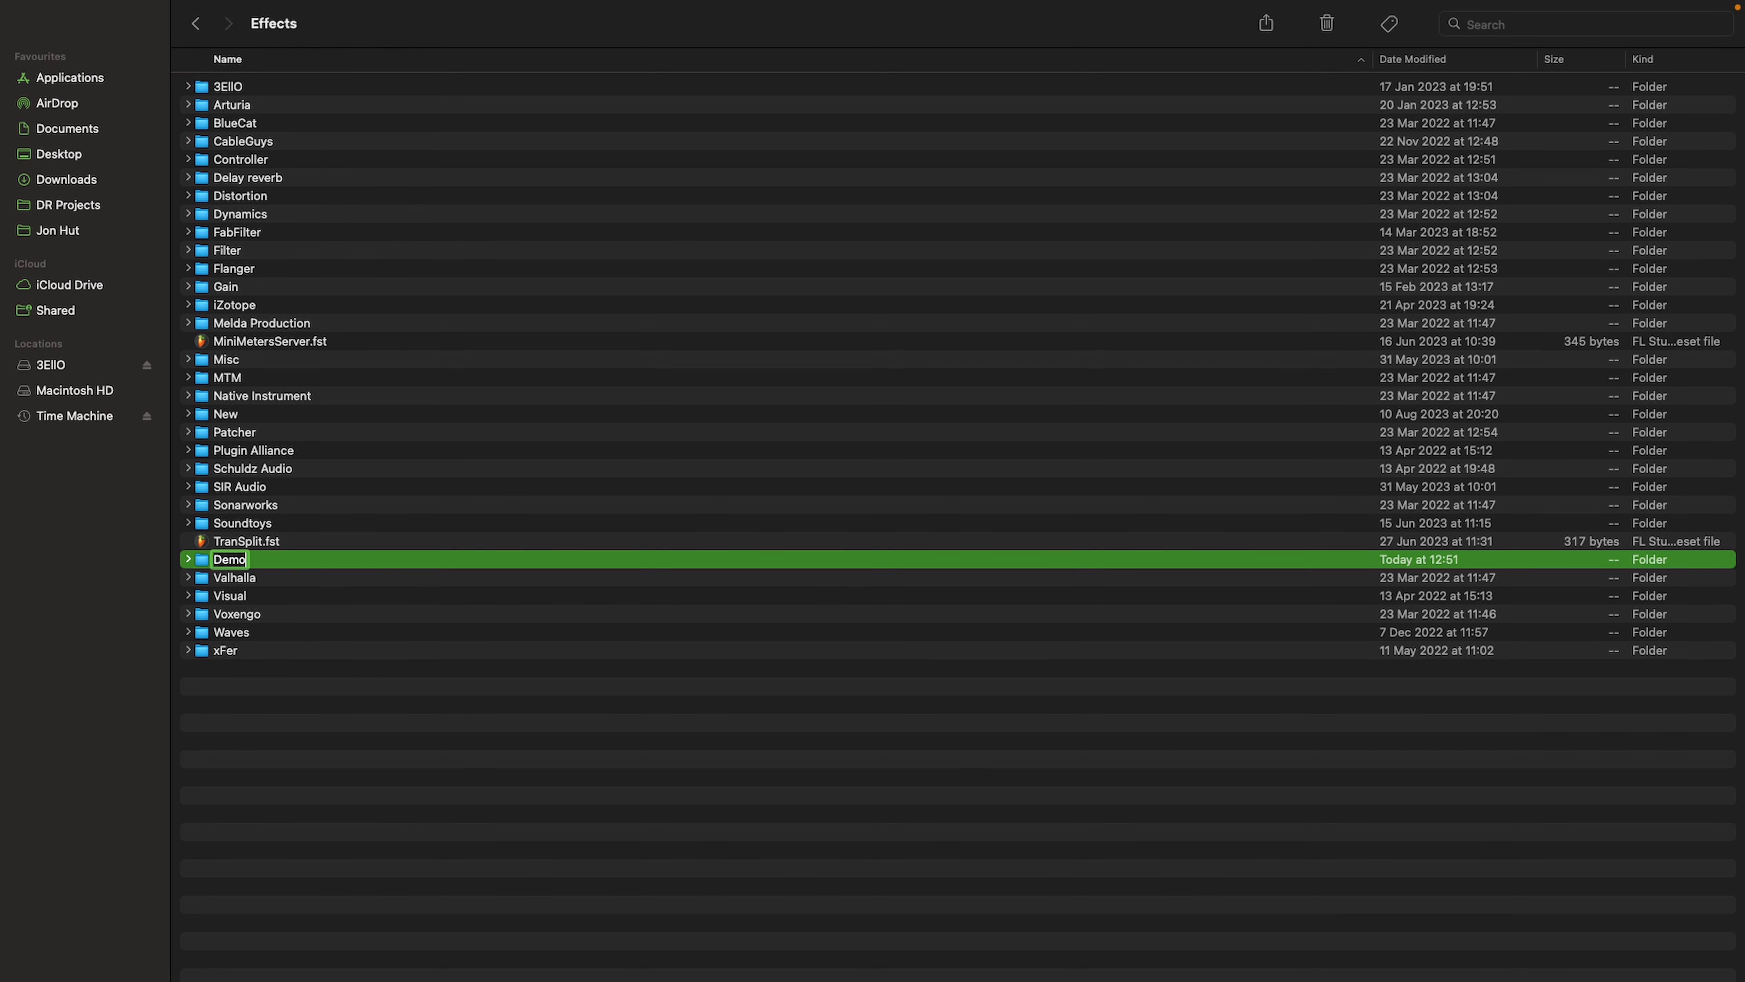
key(Return)
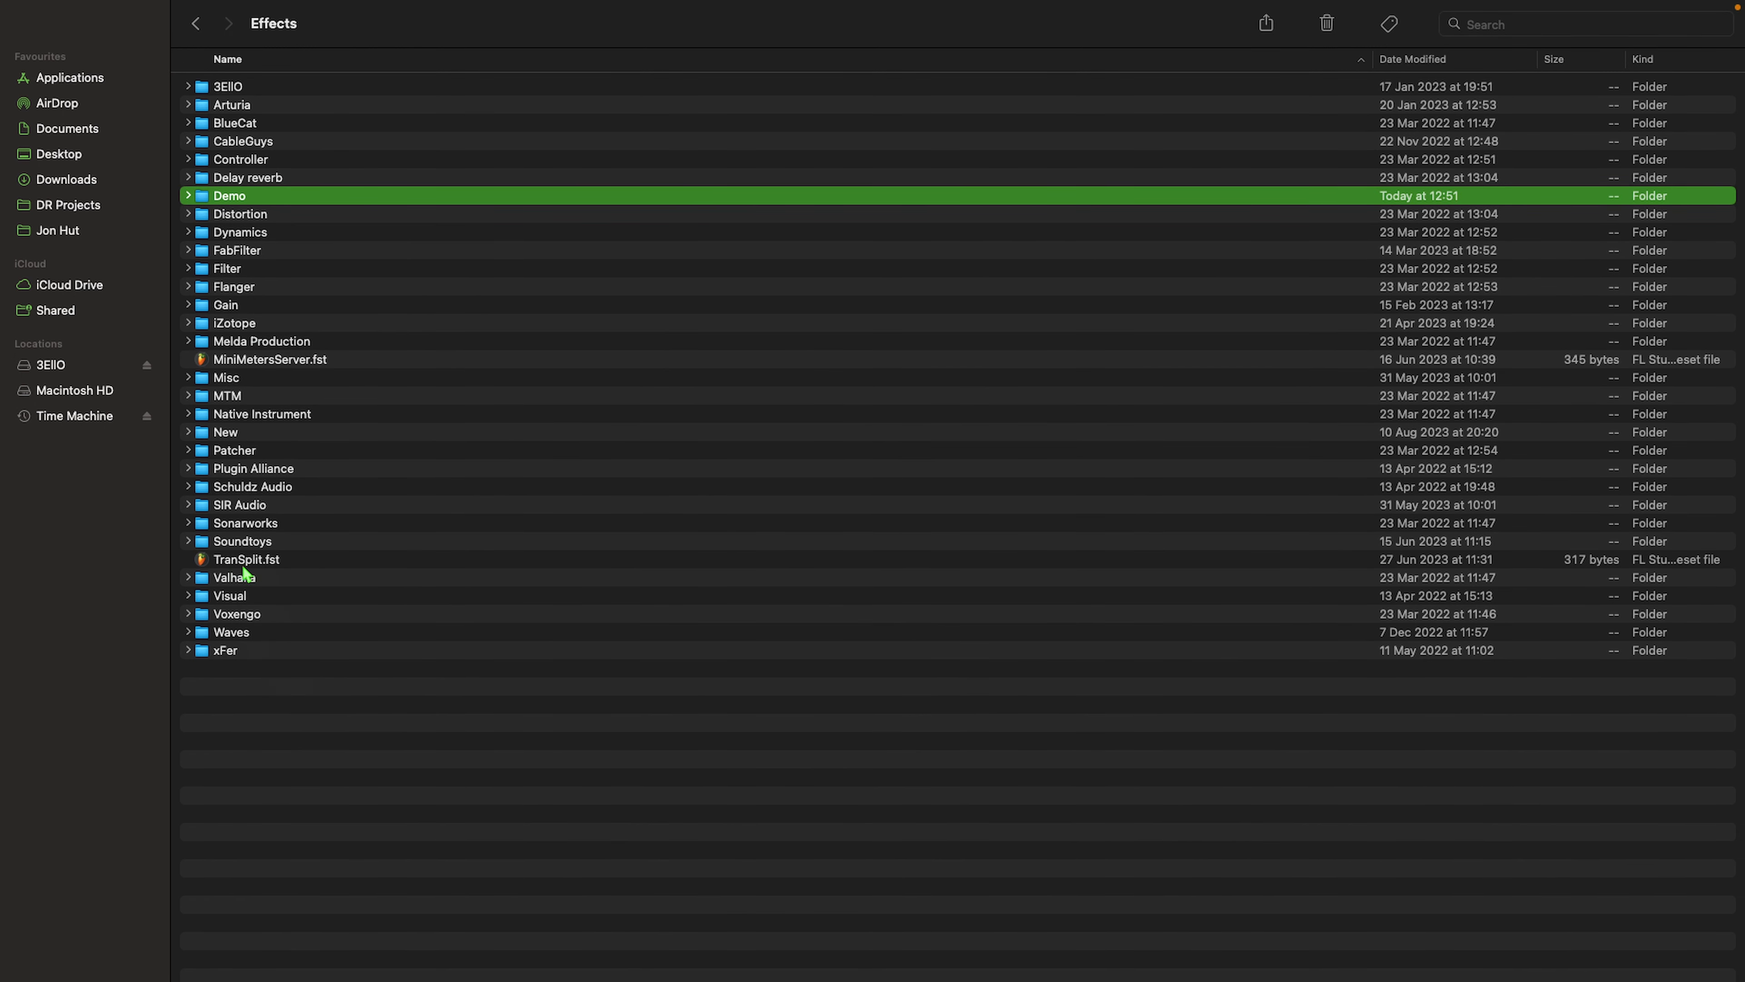
drag(251, 568, 241, 201)
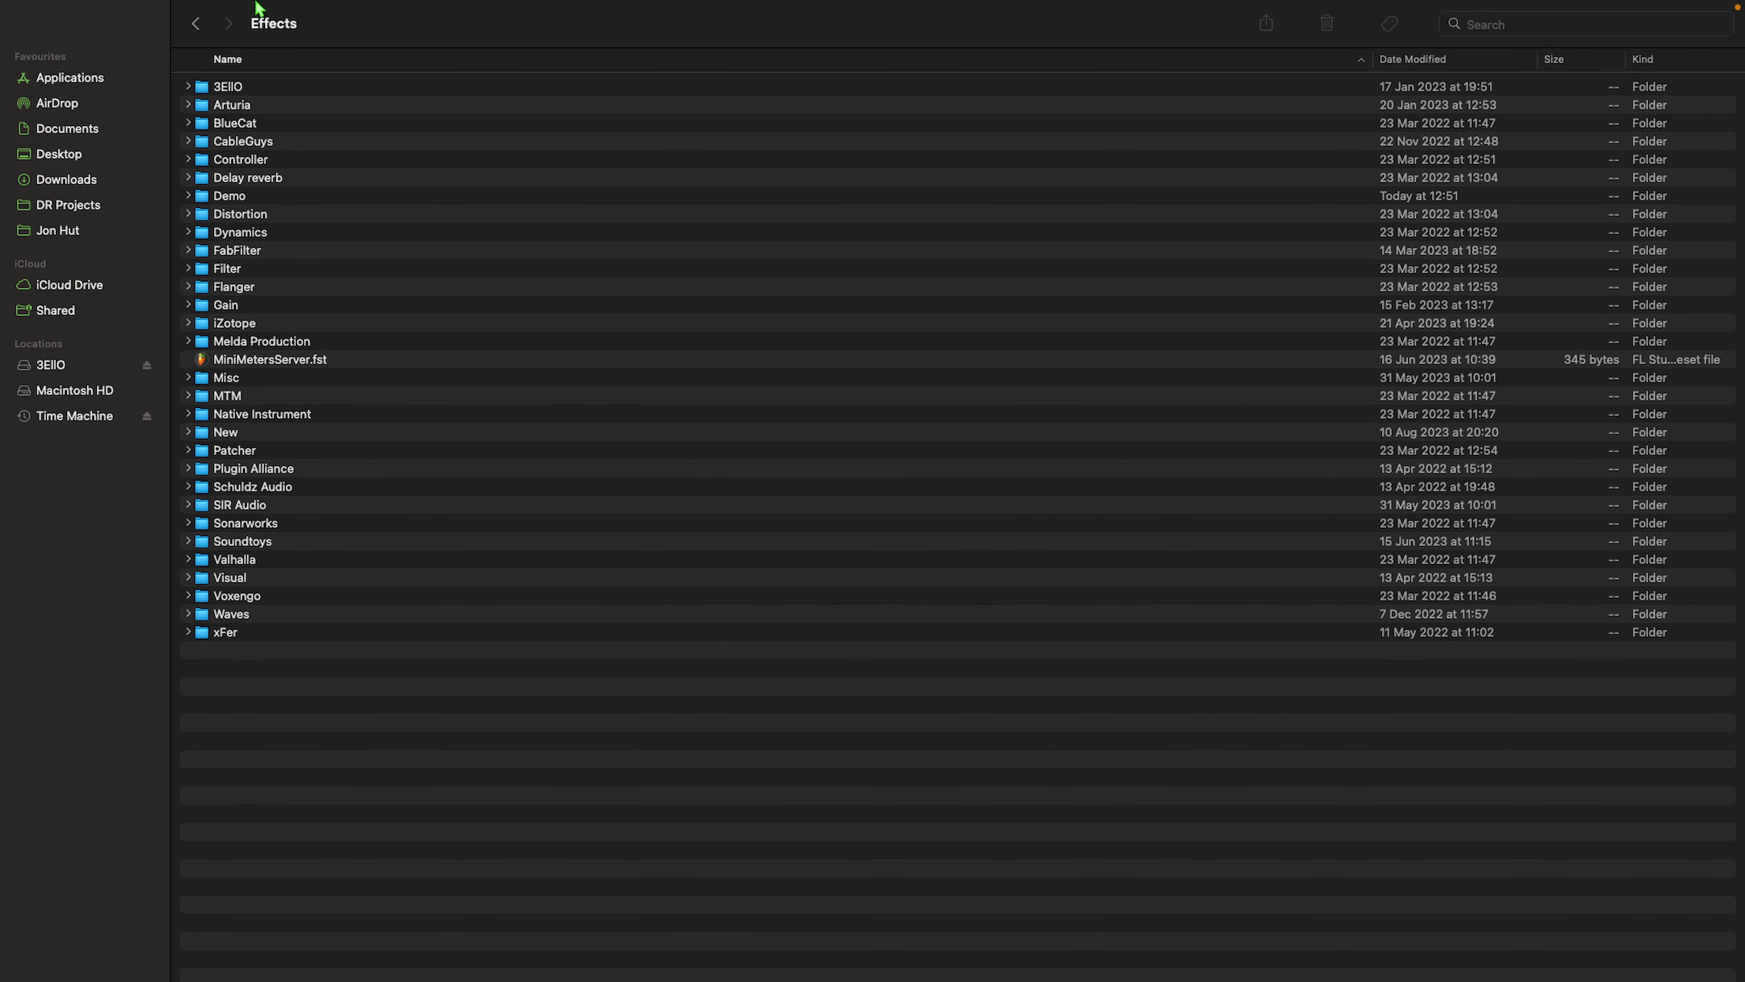
Step: Switch back to FL Studio and examine the Demo and Arturia folders in the plugin selection list of Insert 46's first effect slot
mouse_move(148, 22)
click(26, 45)
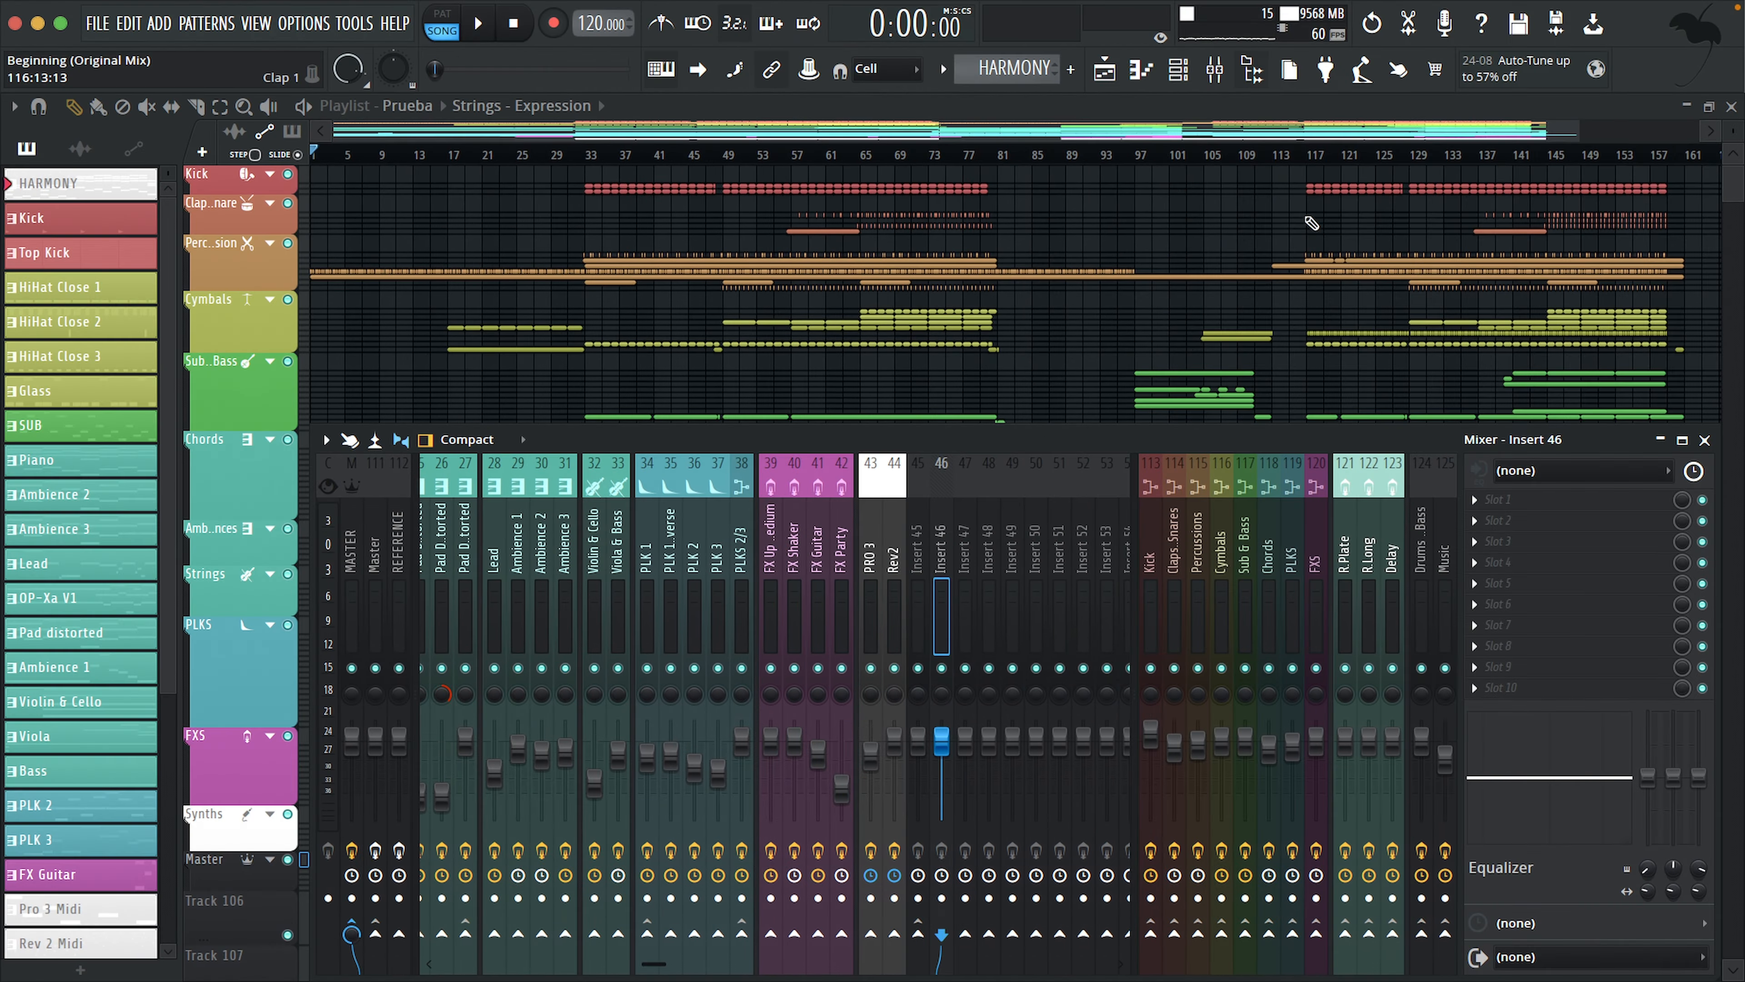
click(1476, 504)
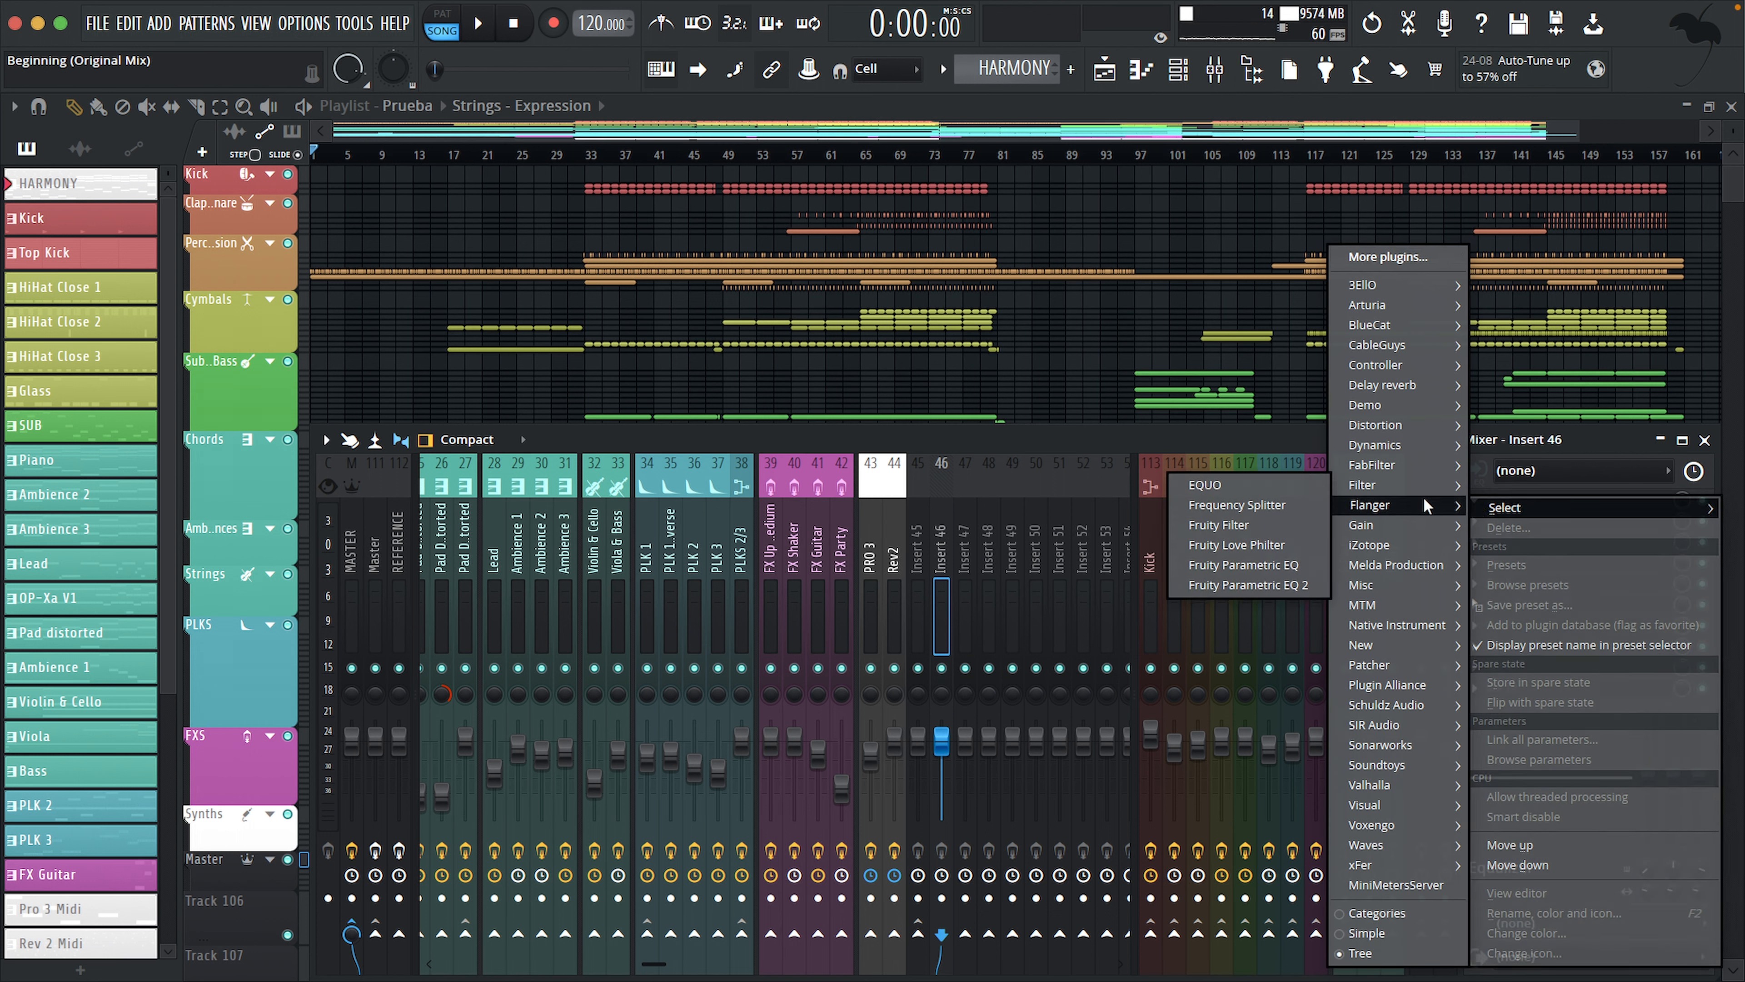
mouse_move(1398, 413)
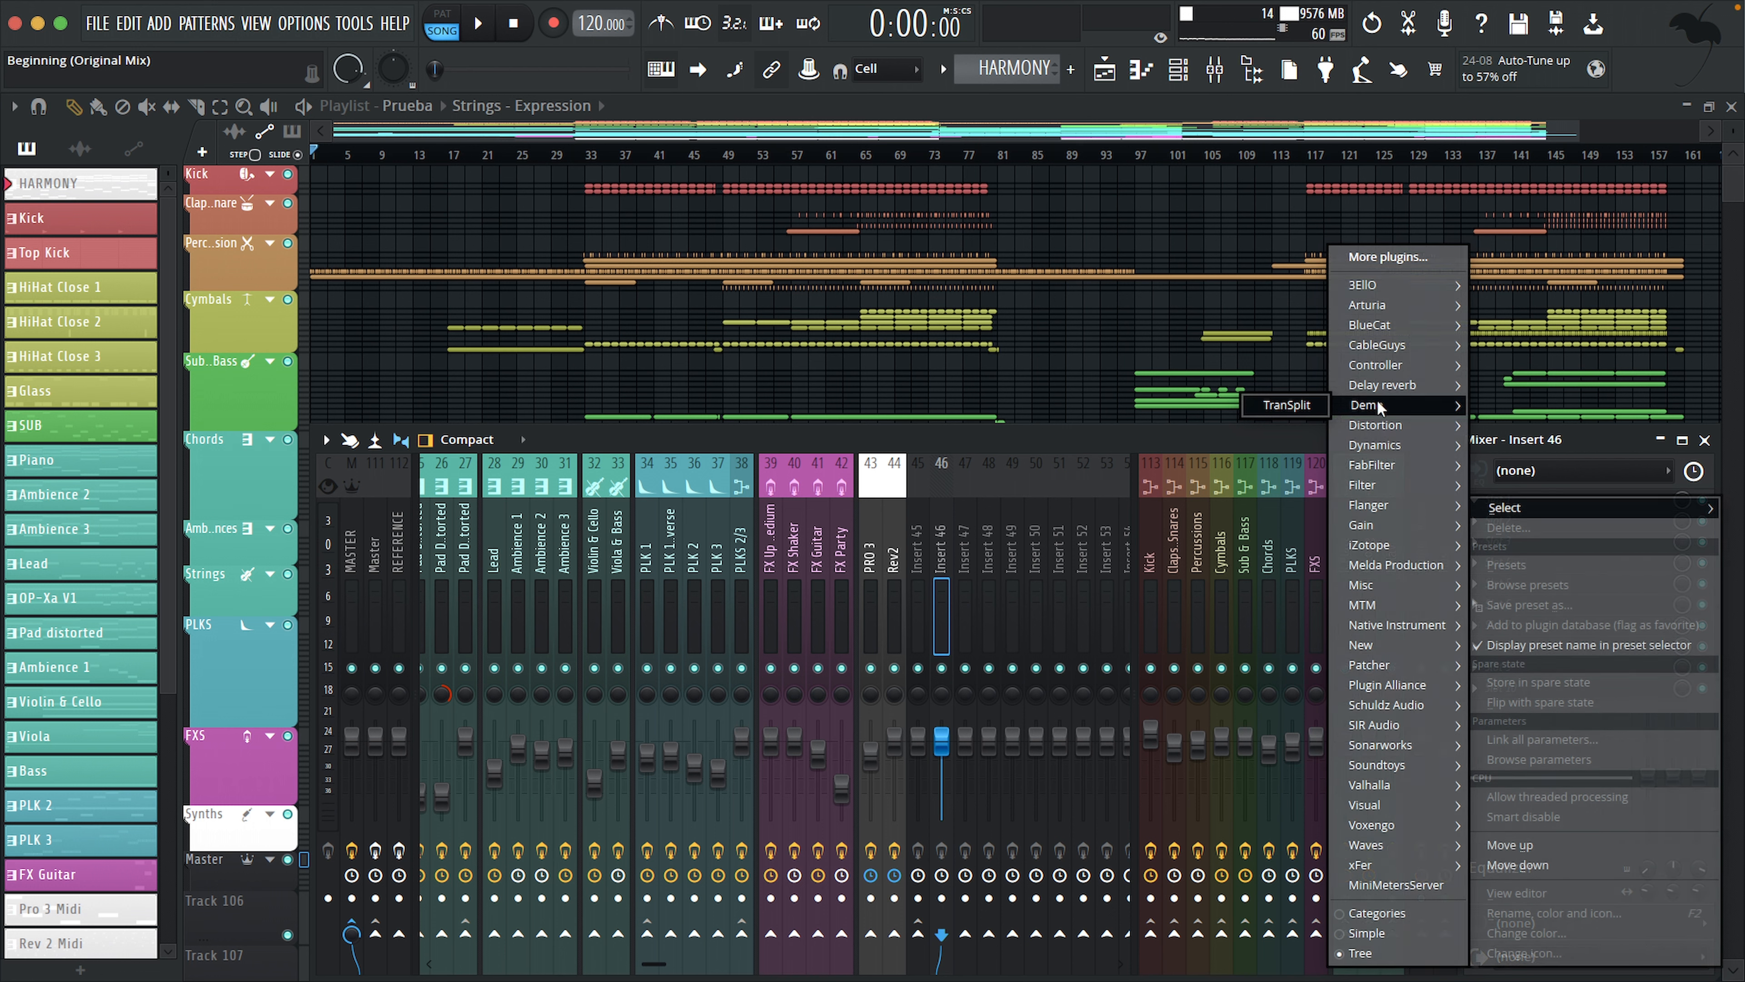
mouse_move(1377, 304)
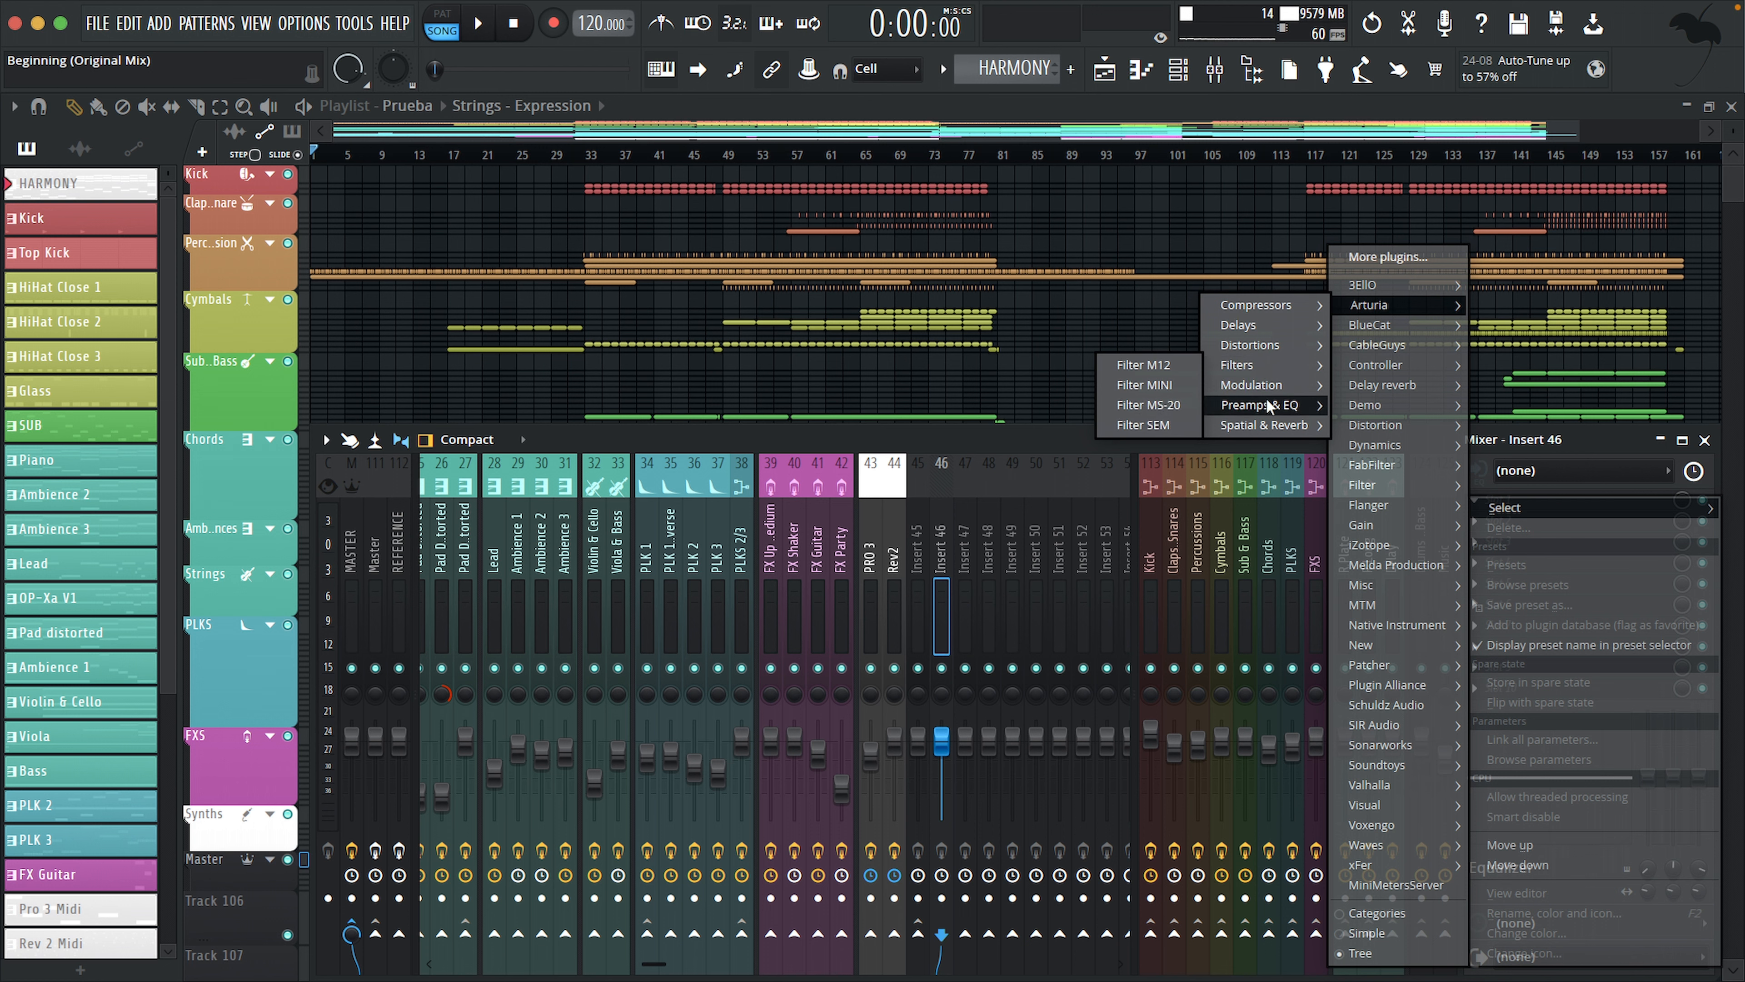
mouse_move(1266, 384)
key(Escape)
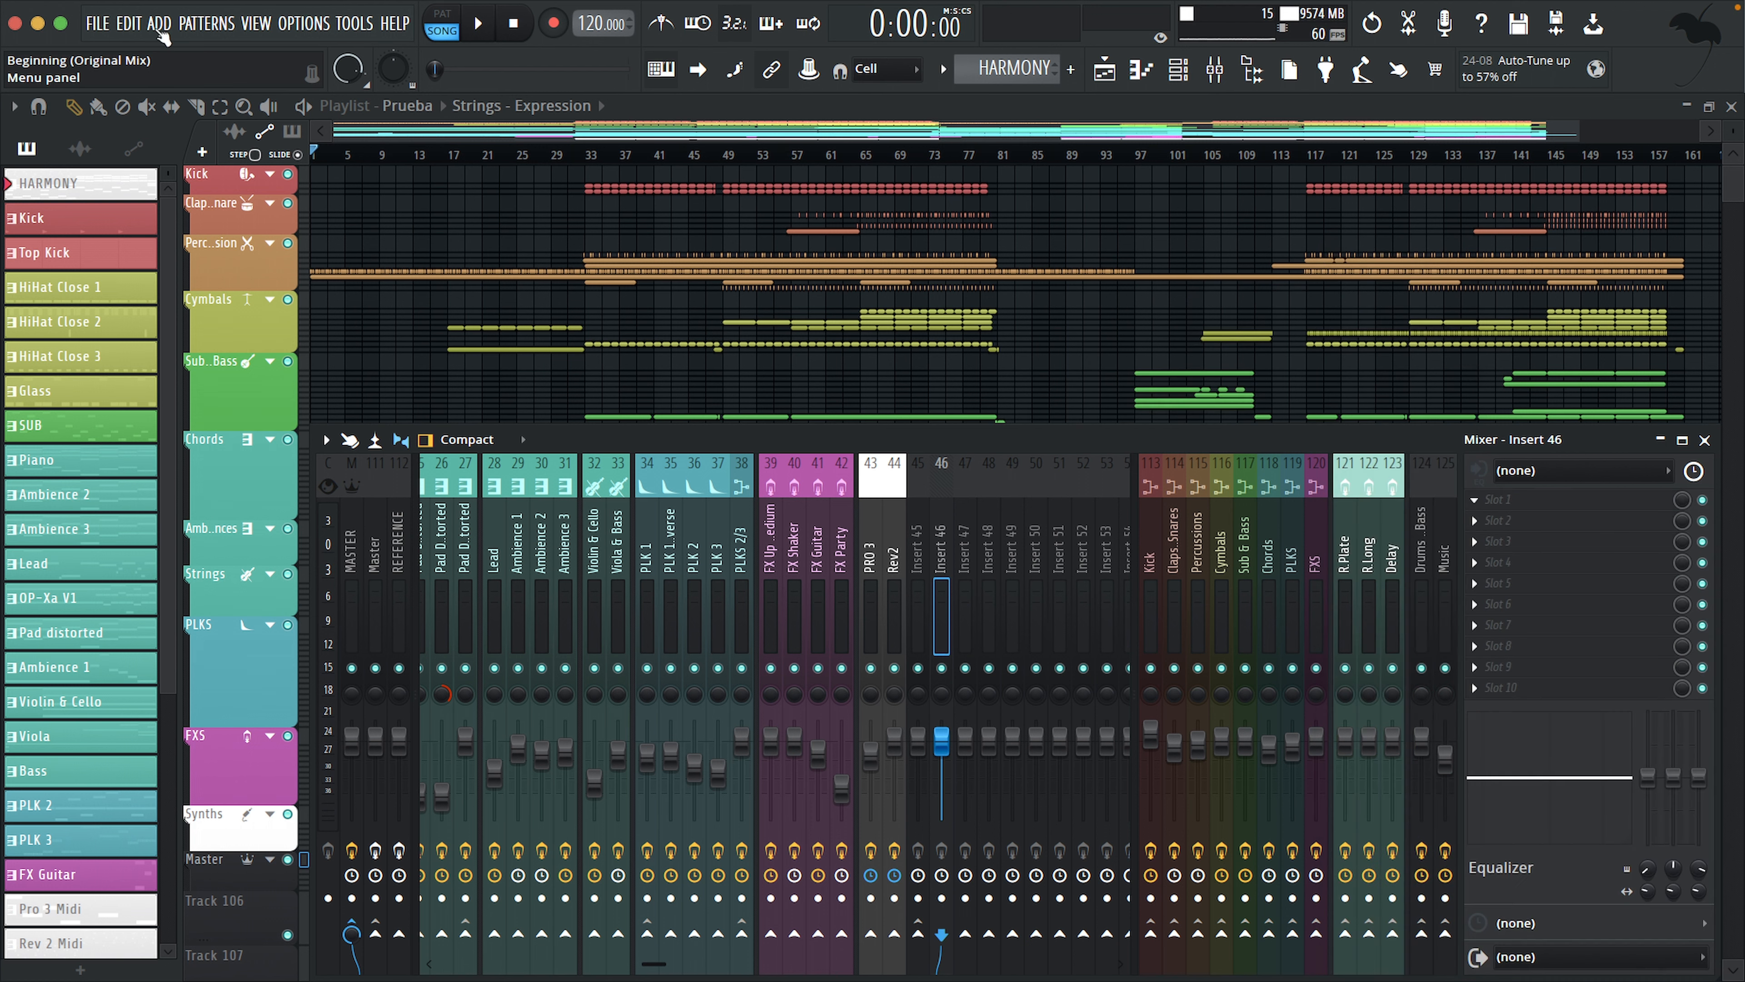
Step: Examine the Arturia folder and its Digital Instruments subfolder in the list of generator plugins for new channels
click(157, 24)
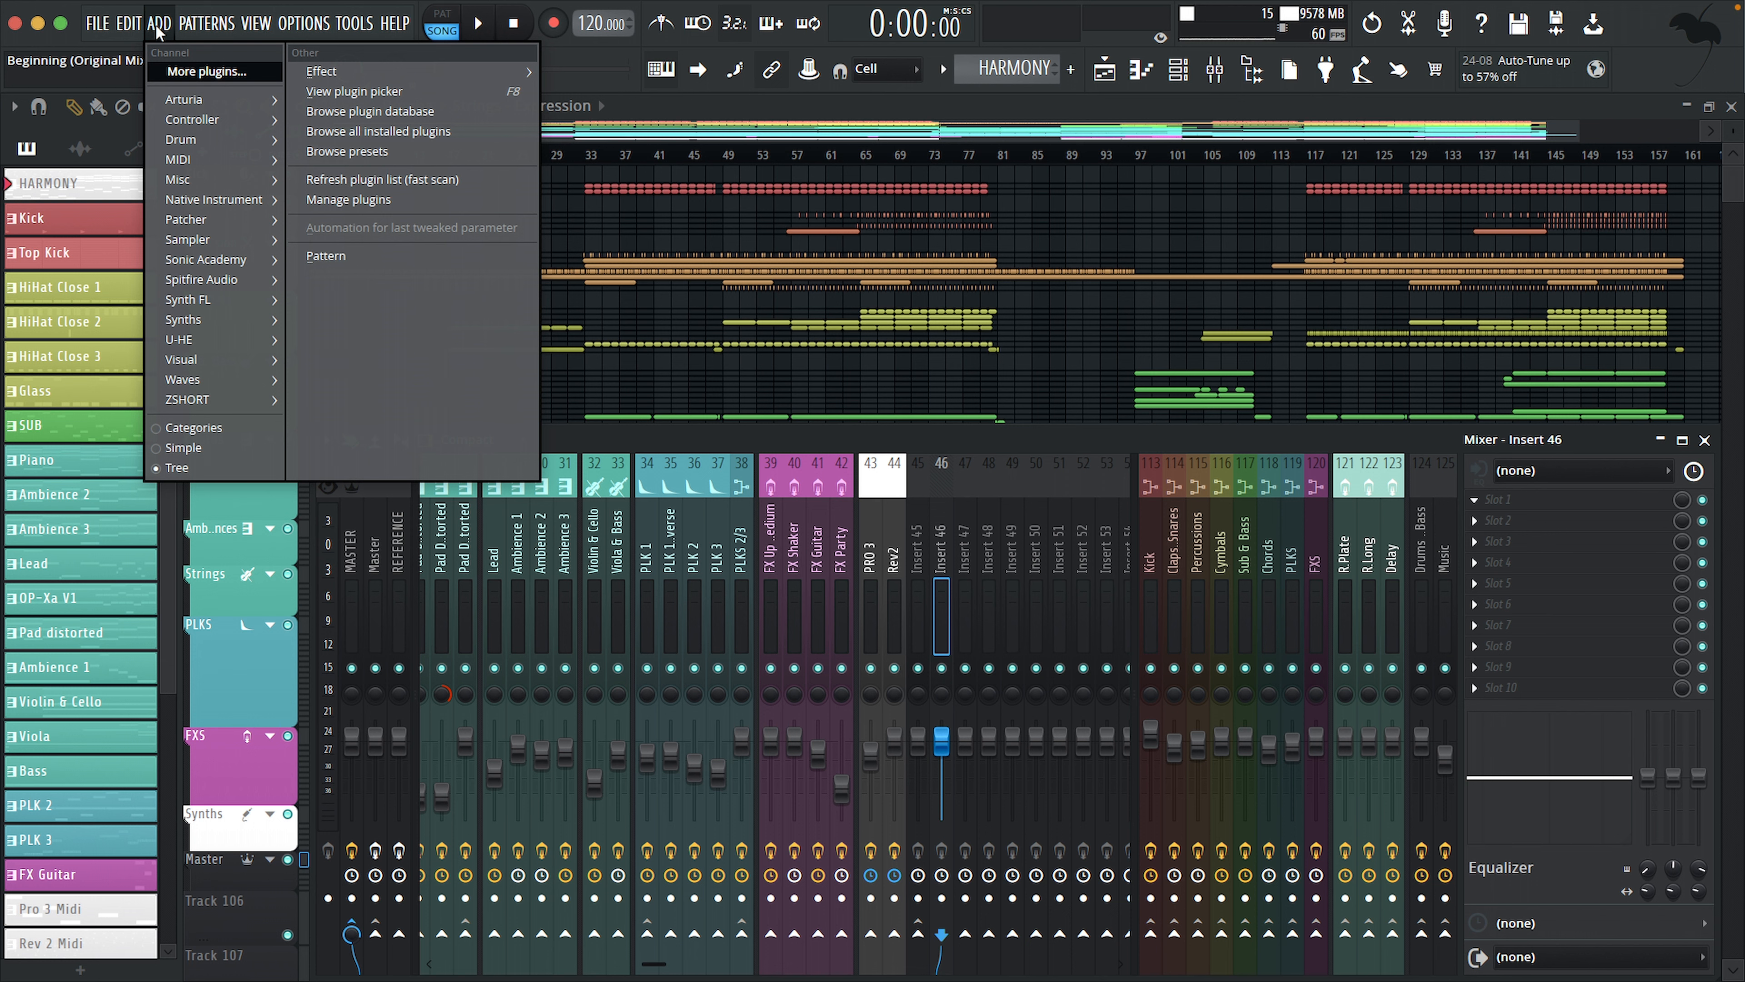
mouse_move(178, 98)
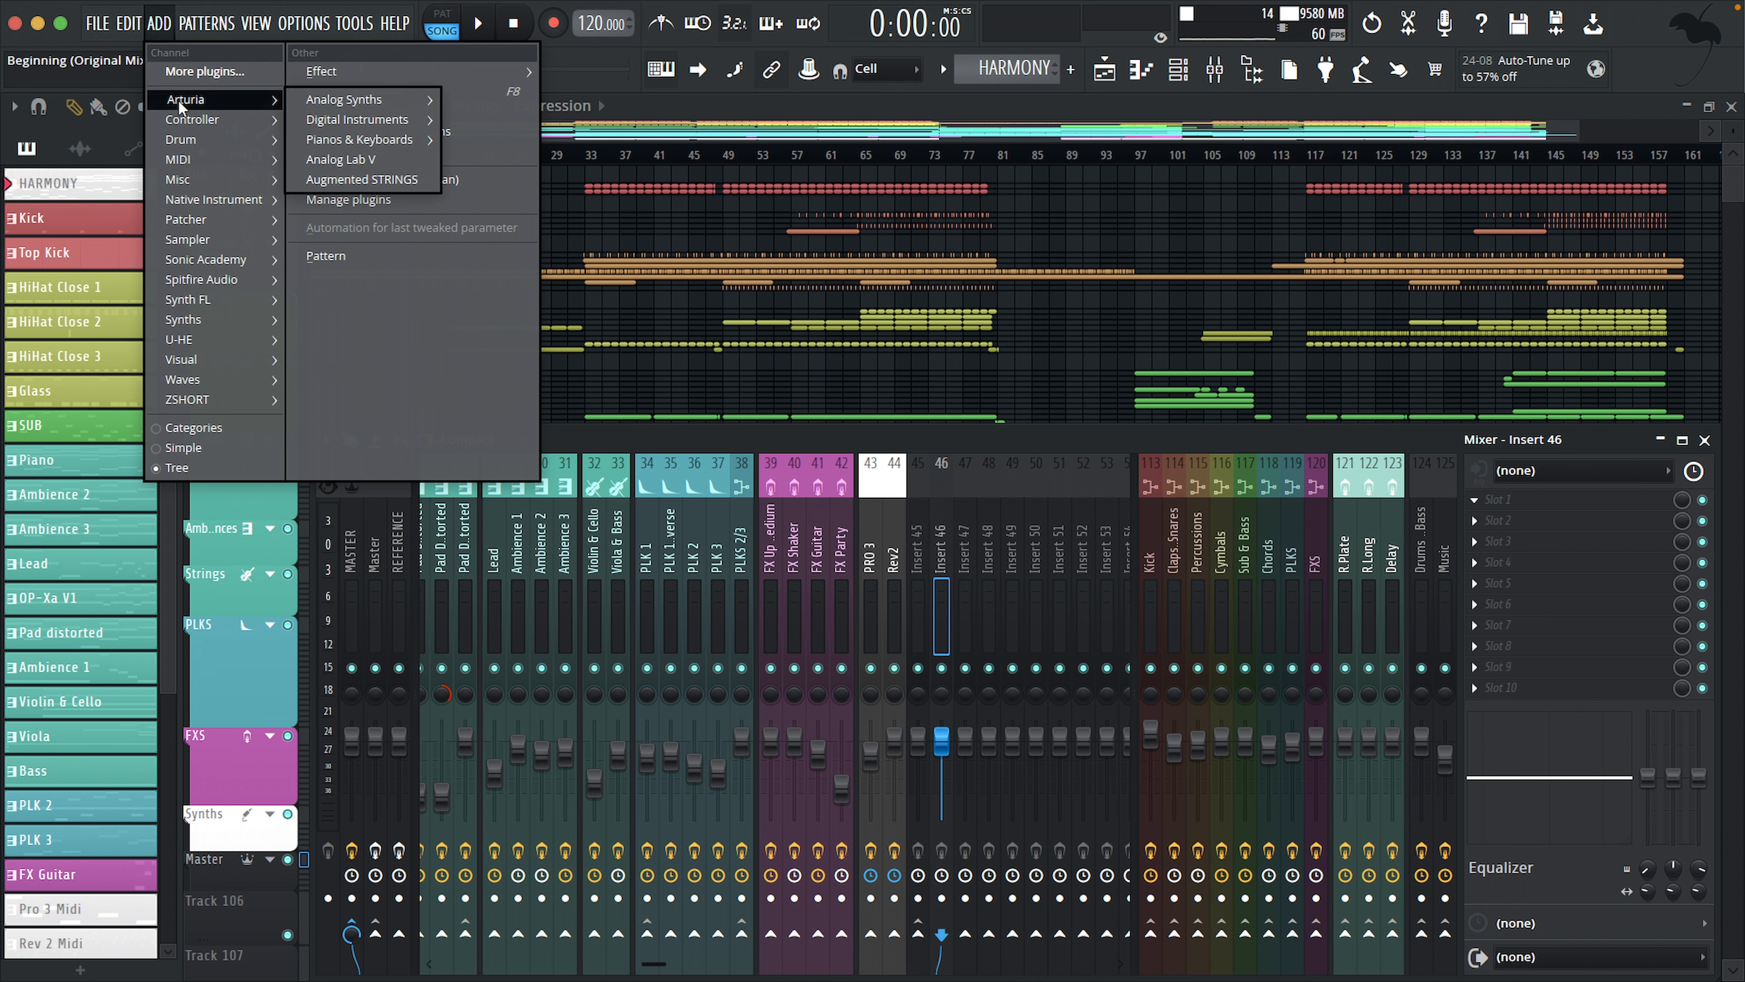
mouse_move(330, 120)
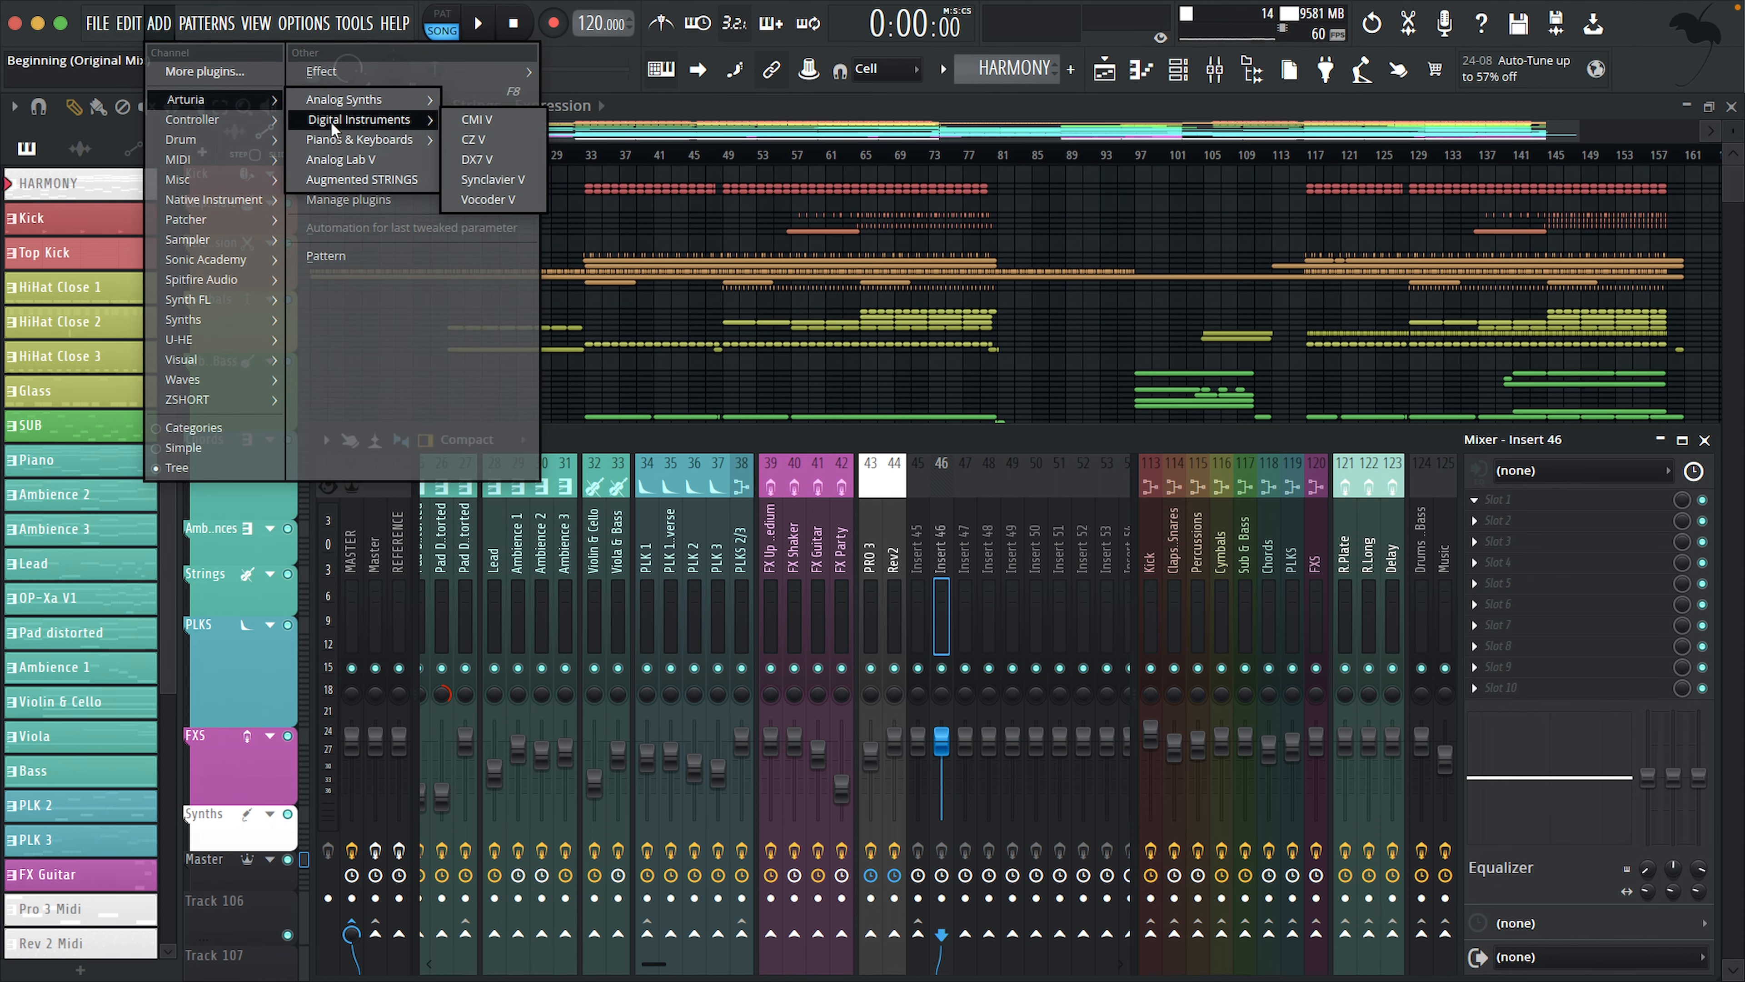